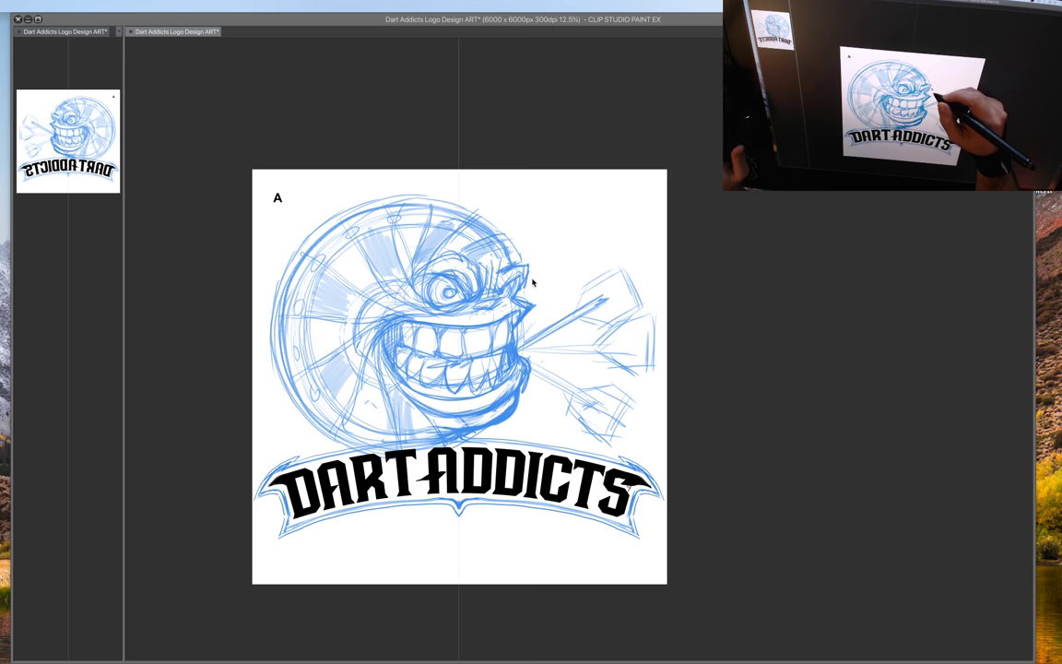
# Step: Collapse concept A's sketch folder and add a new raster layer directly above it
pyautogui.press('Tab')
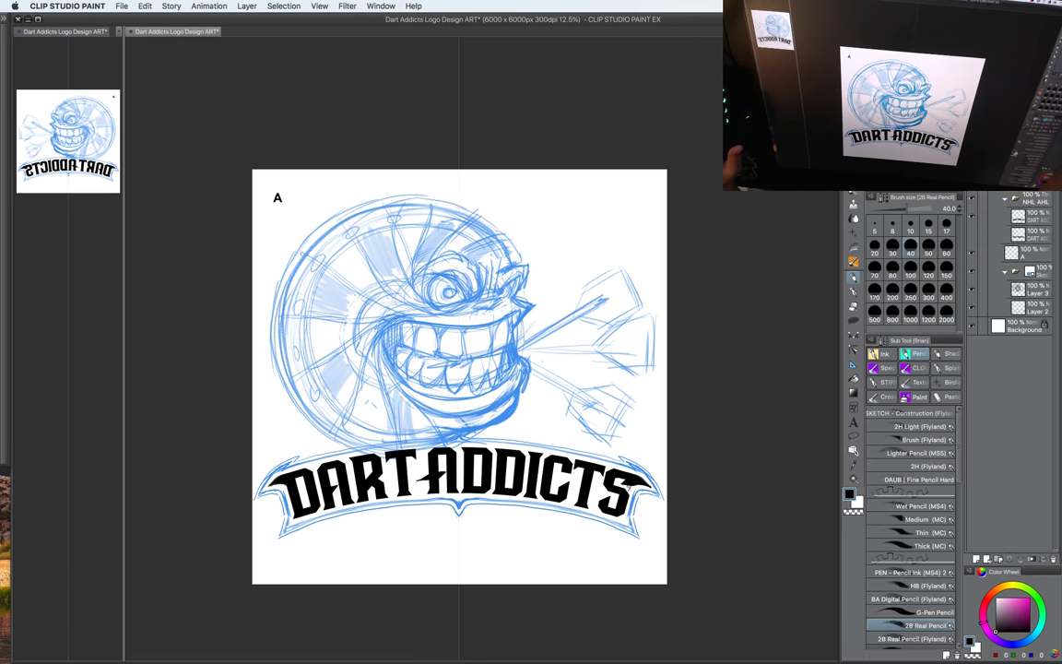
pyautogui.click(993, 179)
pyautogui.click(1024, 294)
pyautogui.click(1004, 272)
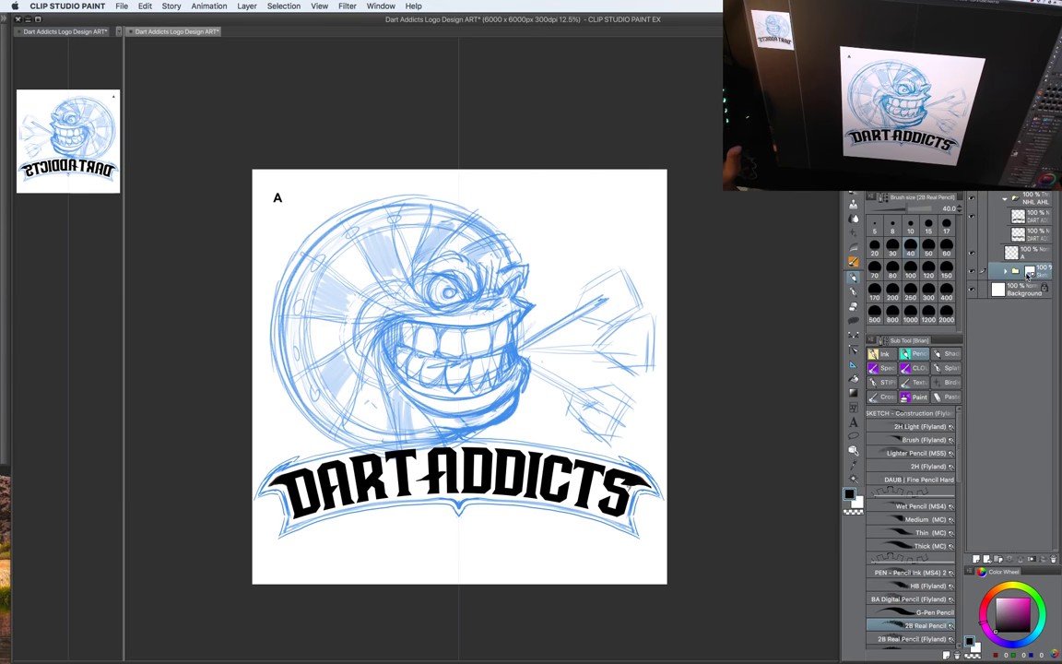
pyautogui.hotkey('ctrl', 'shift', 'n')
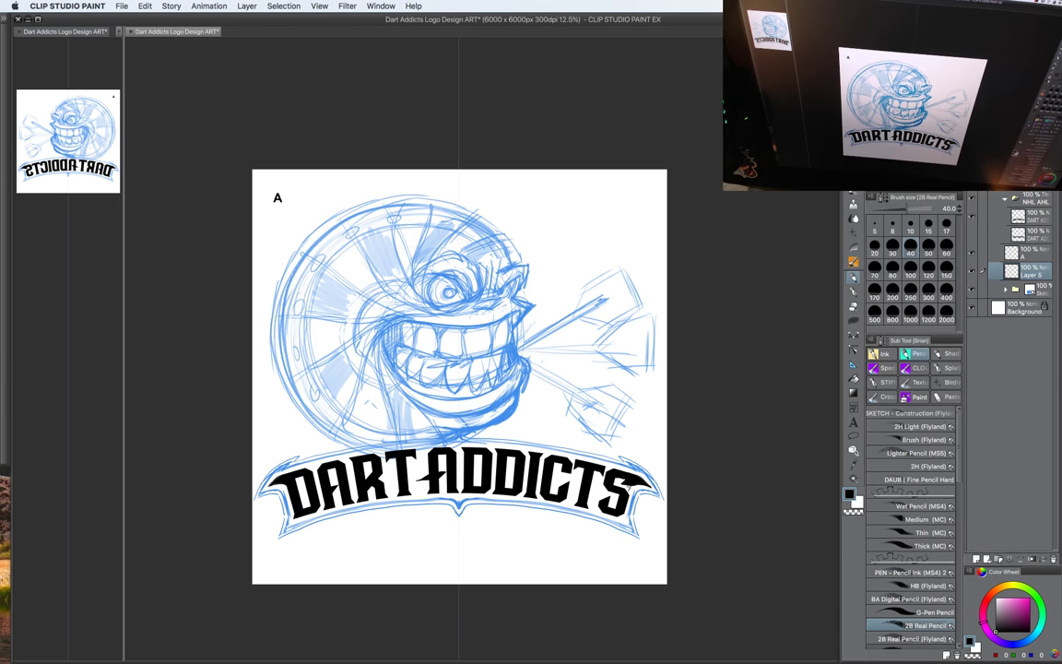
pyautogui.press('Tab')
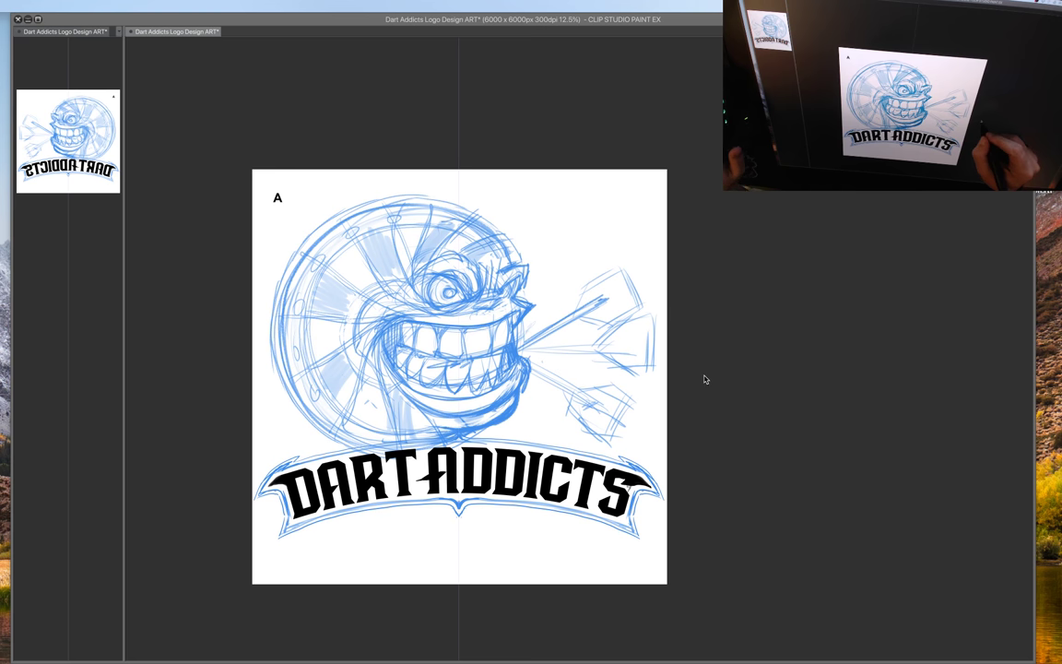
pyautogui.press('Tab')
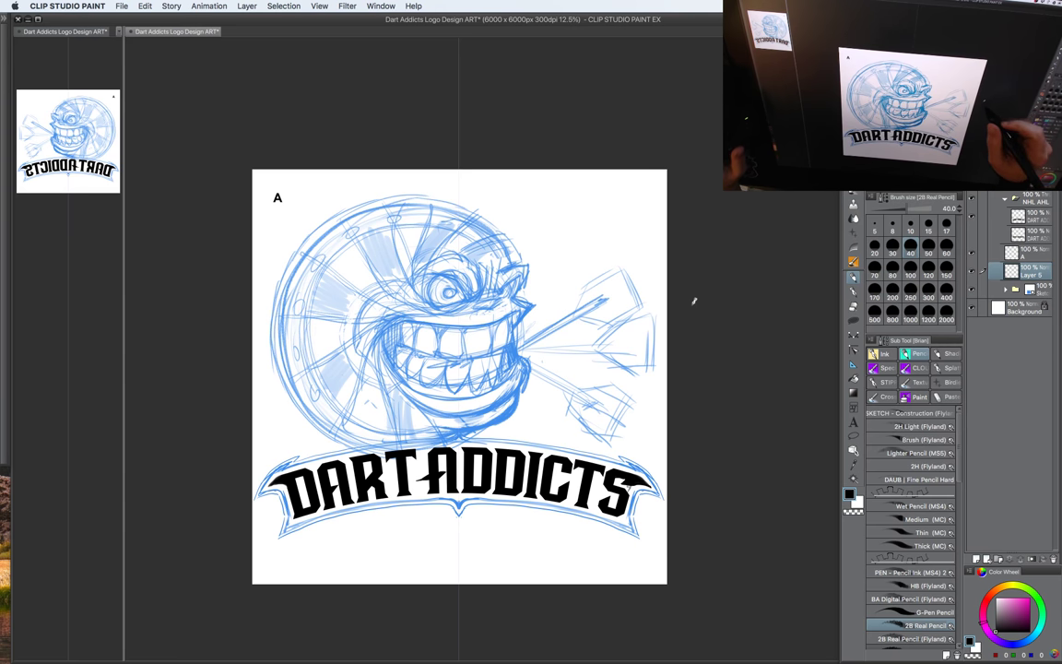
pyautogui.moveTo(681, 332); pyautogui.dragTo(689, 342)
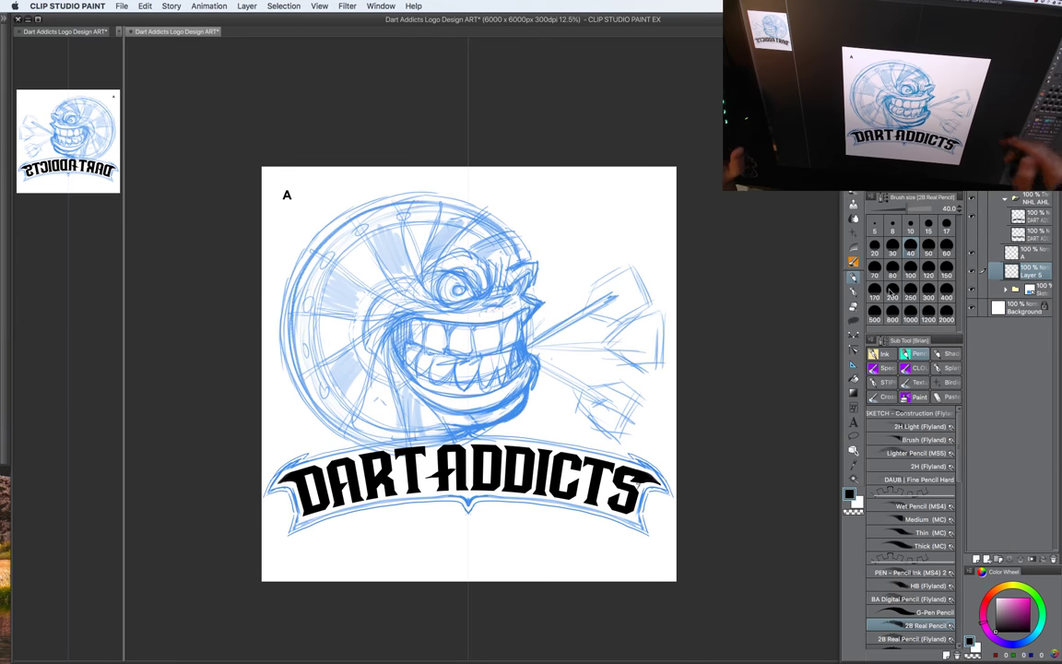
# Step: Collapse concept A's folder and view logo concepts B and C by switching folder visibility, ending on concept A
pyautogui.click(992, 180)
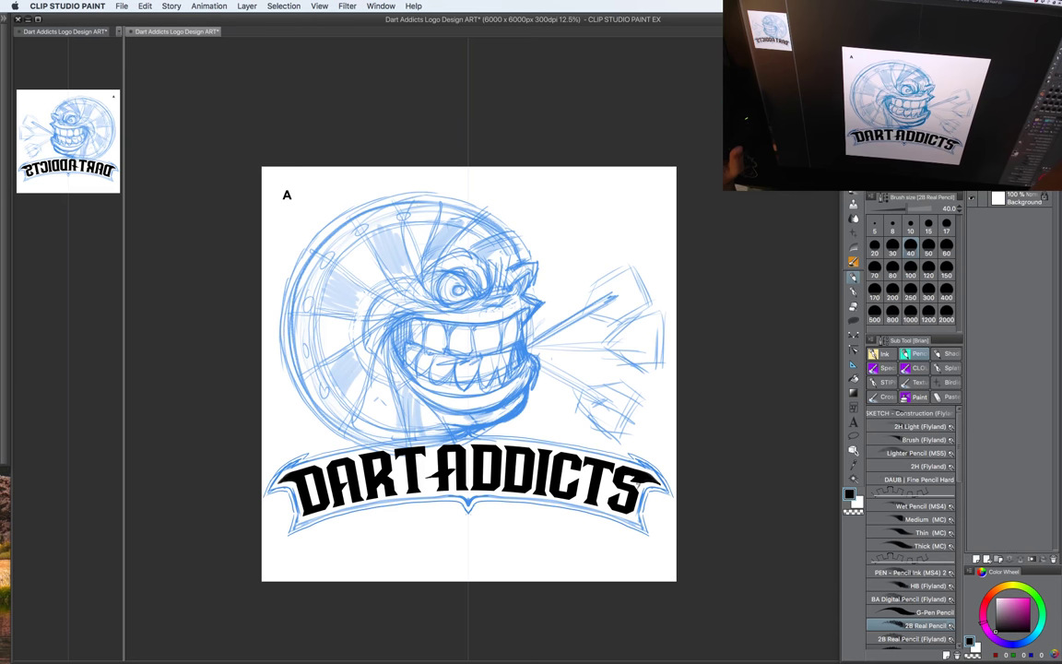
pyautogui.moveTo(692, 378); pyautogui.dragTo(710, 392)
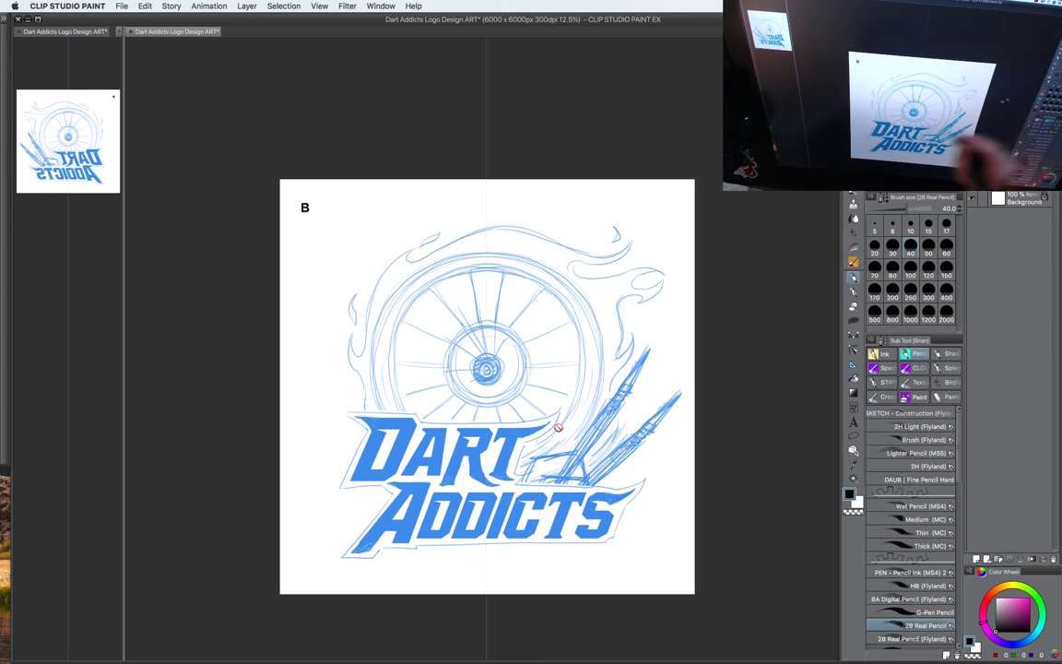
pyautogui.click(971, 166)
pyautogui.click(971, 151)
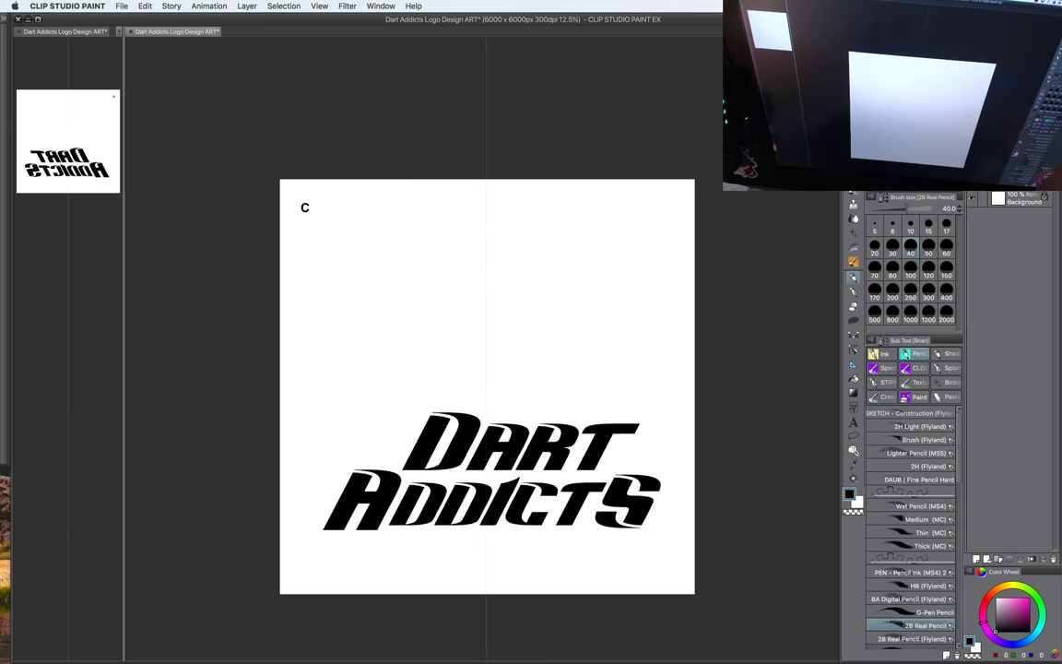
pyautogui.click(972, 150)
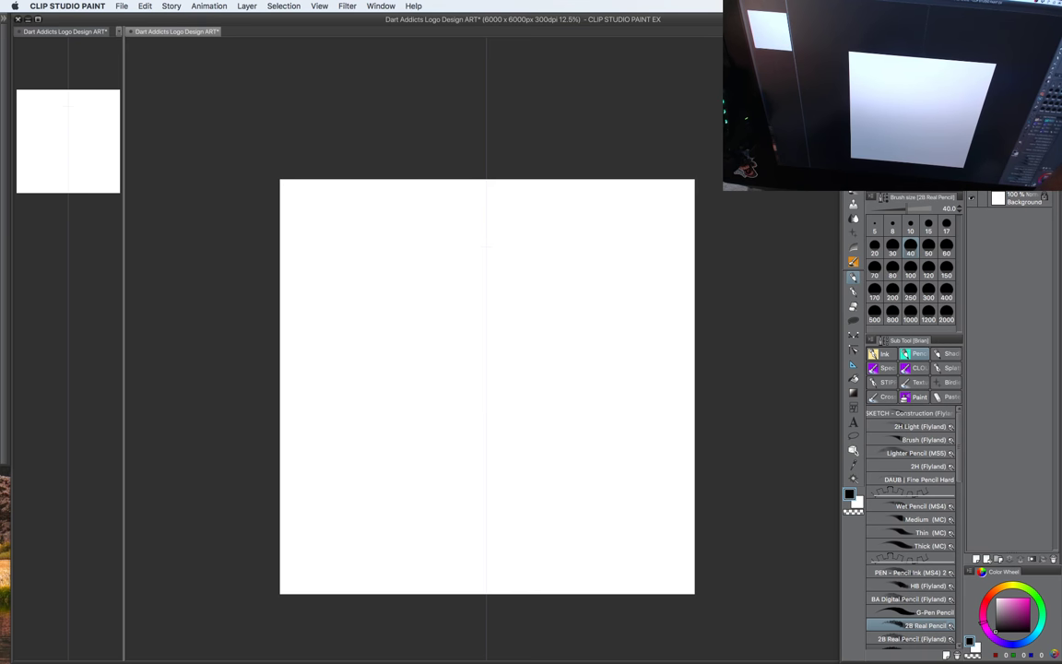
pyautogui.click(972, 181)
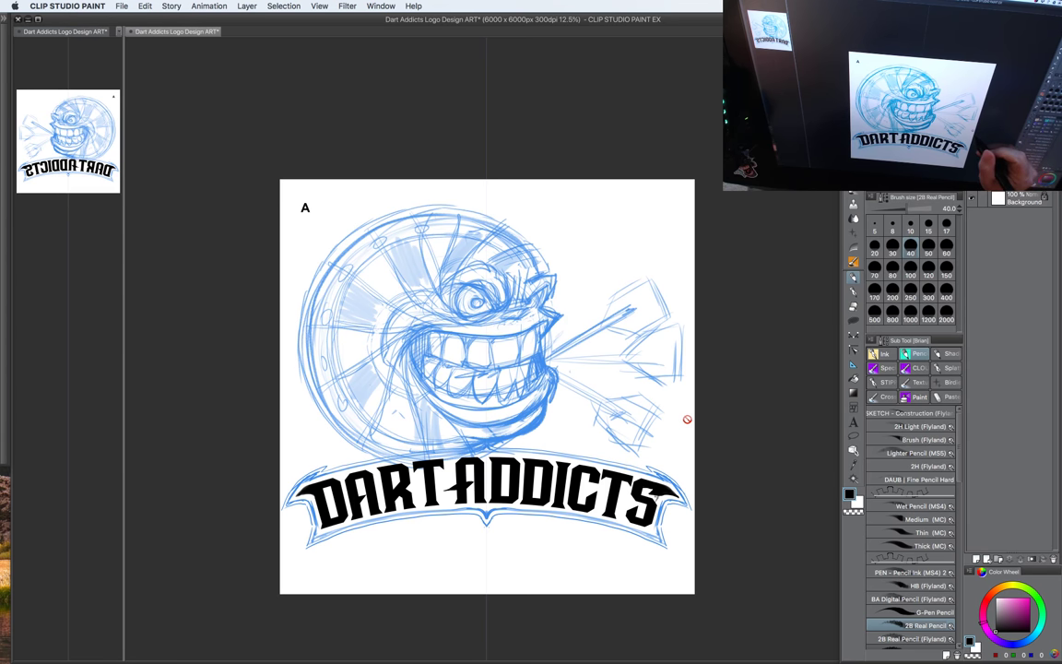
pyautogui.click(971, 183)
pyautogui.click(972, 183)
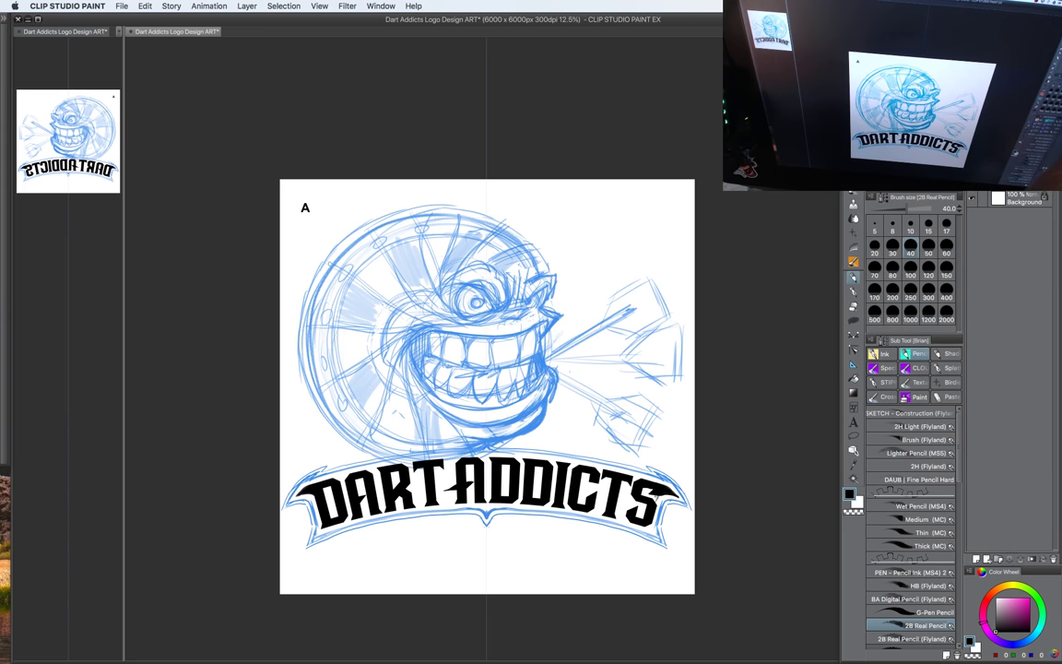
# Step: Collapse concept A's lettering folder and lower the sketch folder's opacity to 20%
pyautogui.click(992, 179)
pyautogui.click(1006, 200)
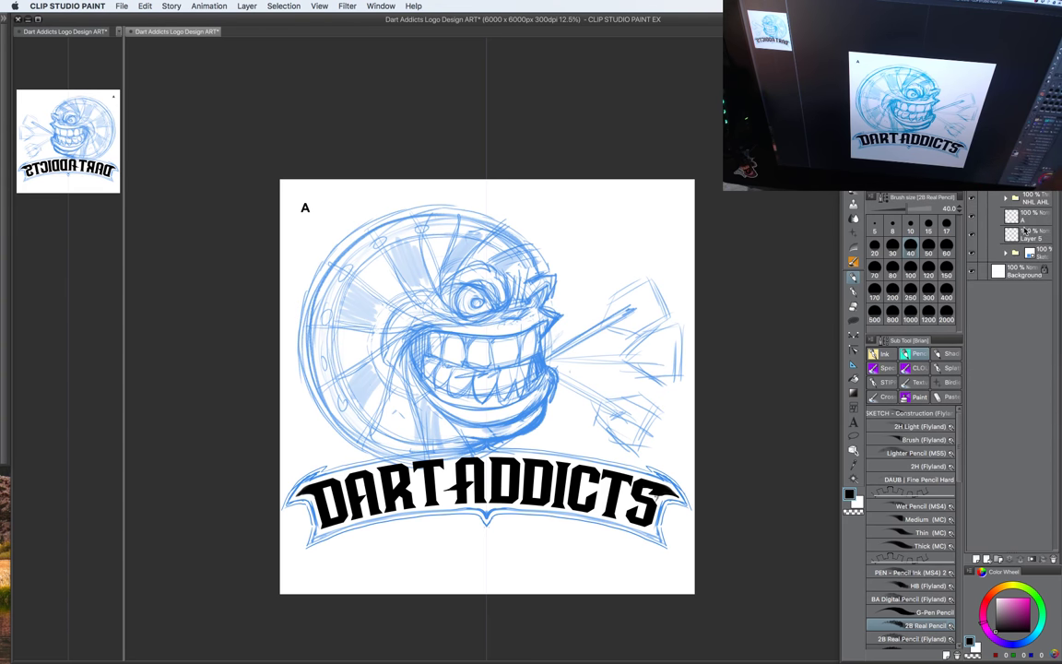
pyautogui.click(1030, 254)
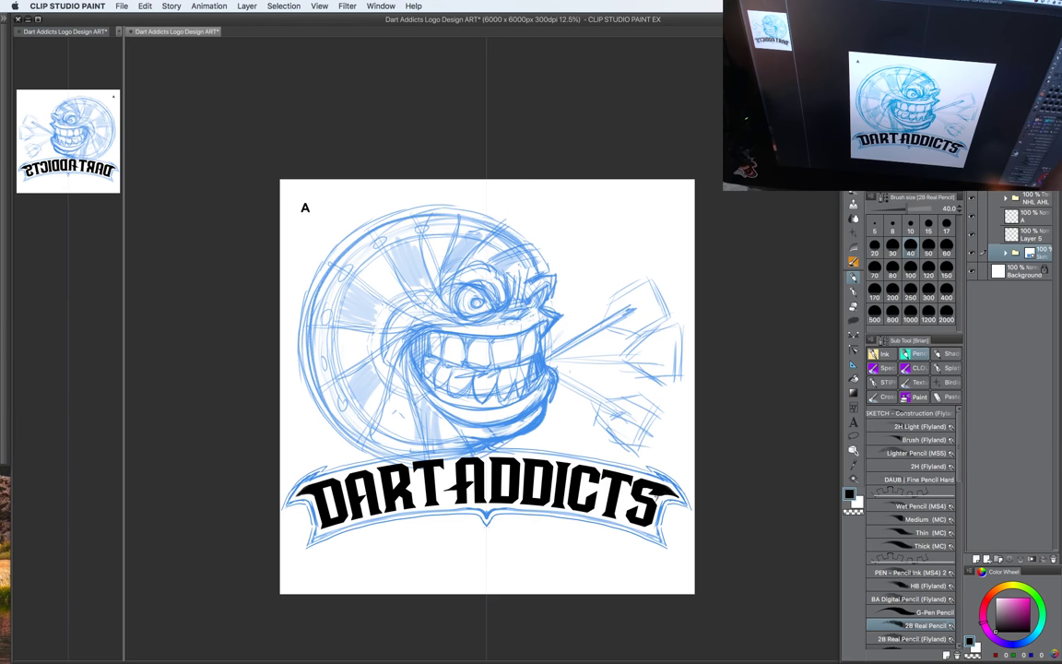
pyautogui.moveTo(1039, 138); pyautogui.dragTo(1021, 138)
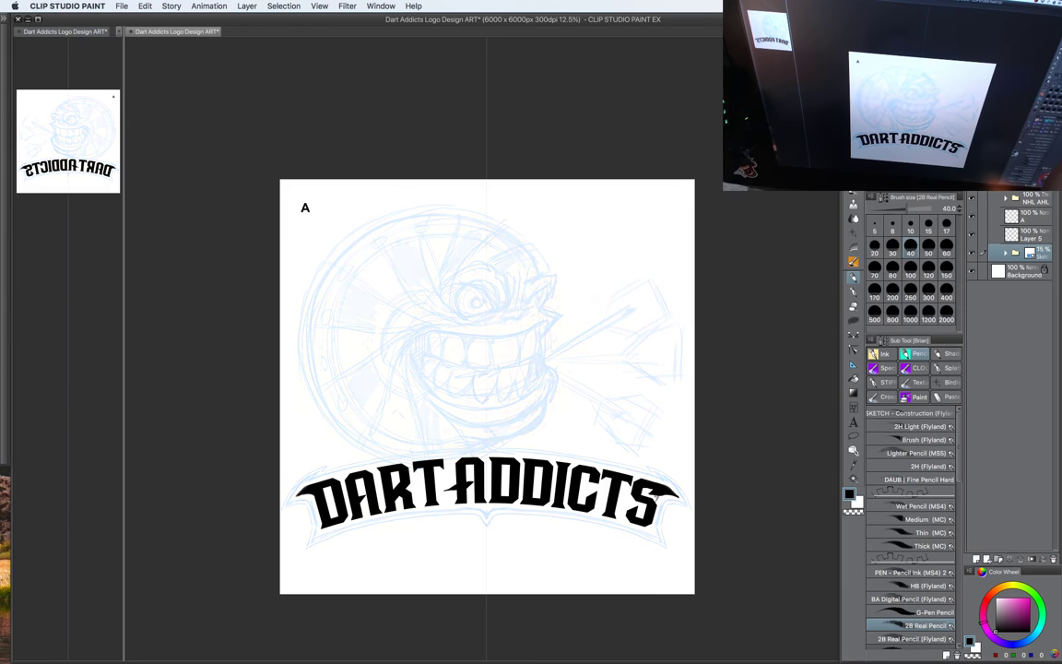
pyautogui.scroll(3, 718, 407)
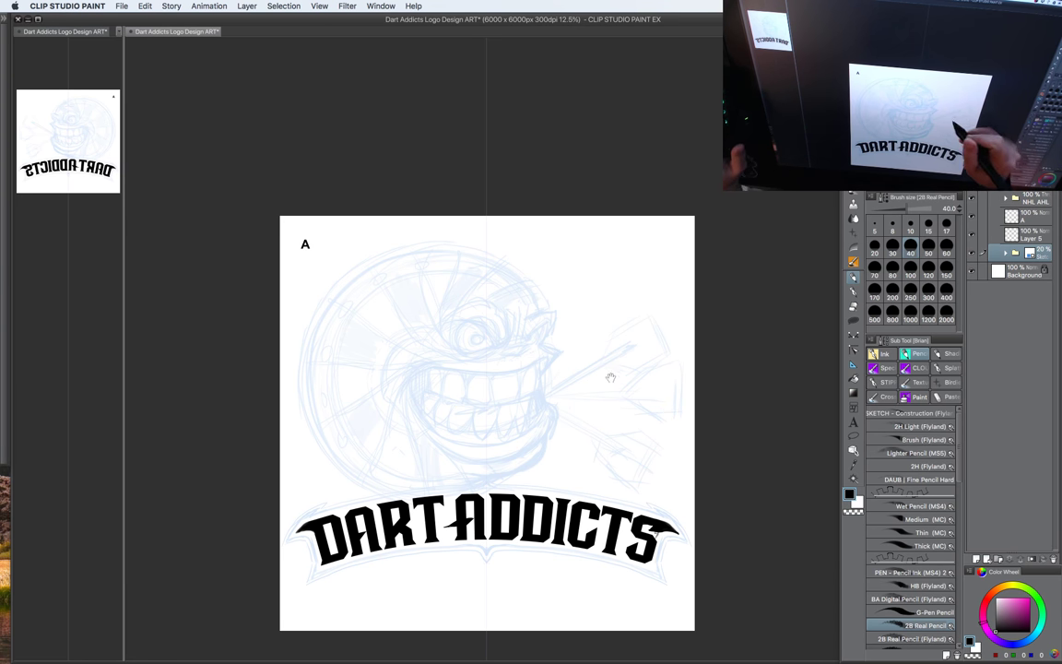
# Step: Add another new raster layer above Layer 5 in concept A's folder
pyautogui.moveTo(612, 376); pyautogui.dragTo(651, 384)
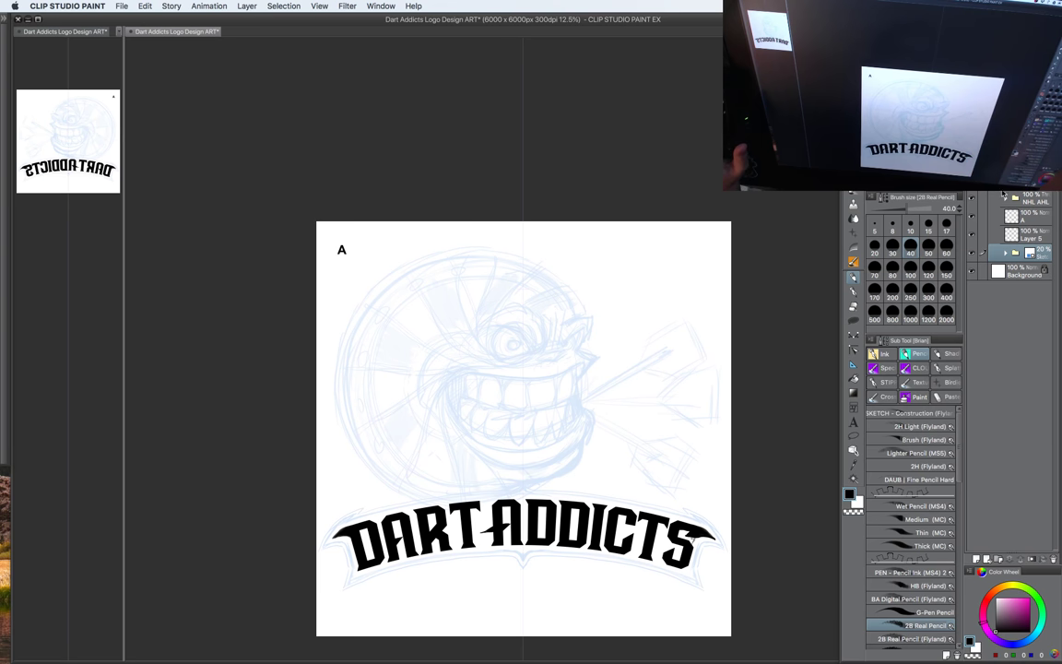
pyautogui.click(1006, 115)
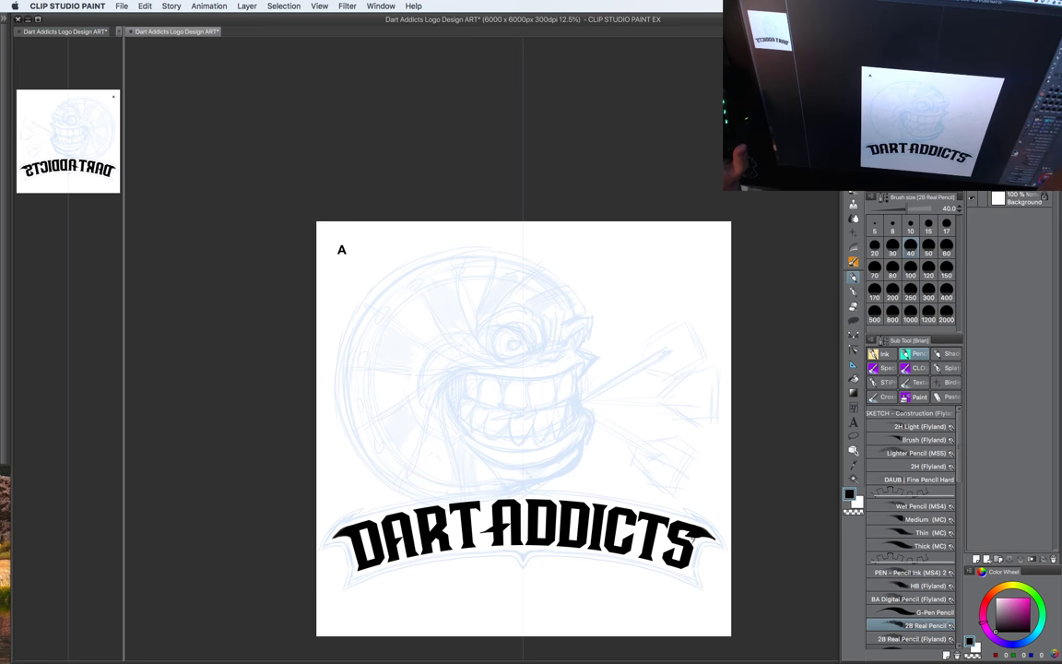
pyautogui.scroll(2, 1019, 238)
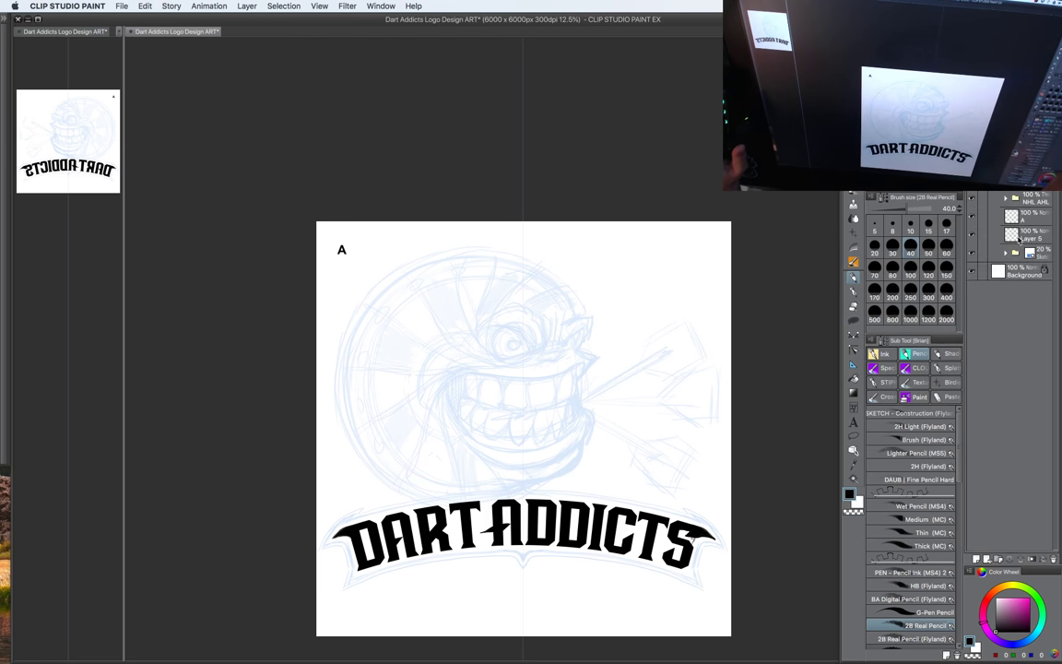
pyautogui.click(1015, 240)
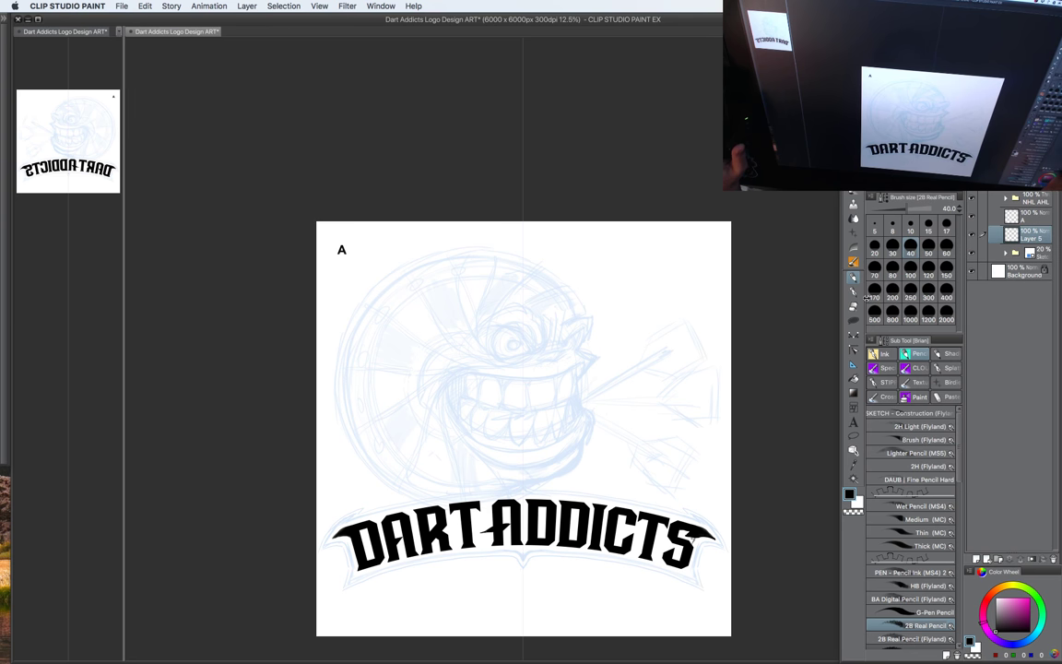
pyautogui.scroll(2, 720, 328)
pyautogui.moveTo(638, 386); pyautogui.dragTo(749, 353)
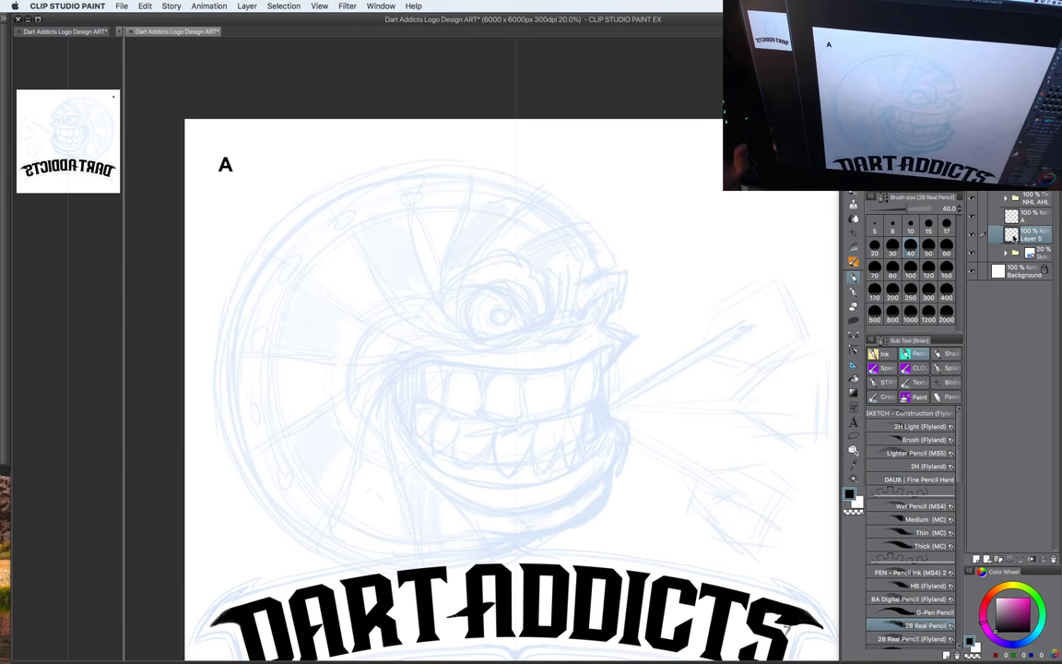
pyautogui.press('super+shift+n')
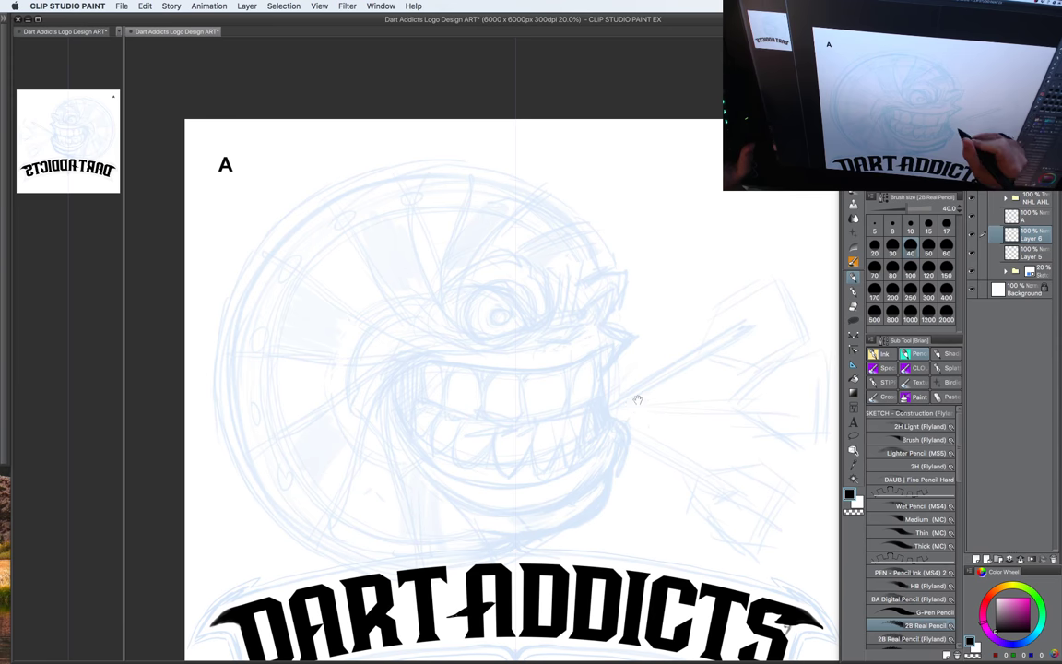
pyautogui.moveTo(637, 400); pyautogui.dragTo(666, 388)
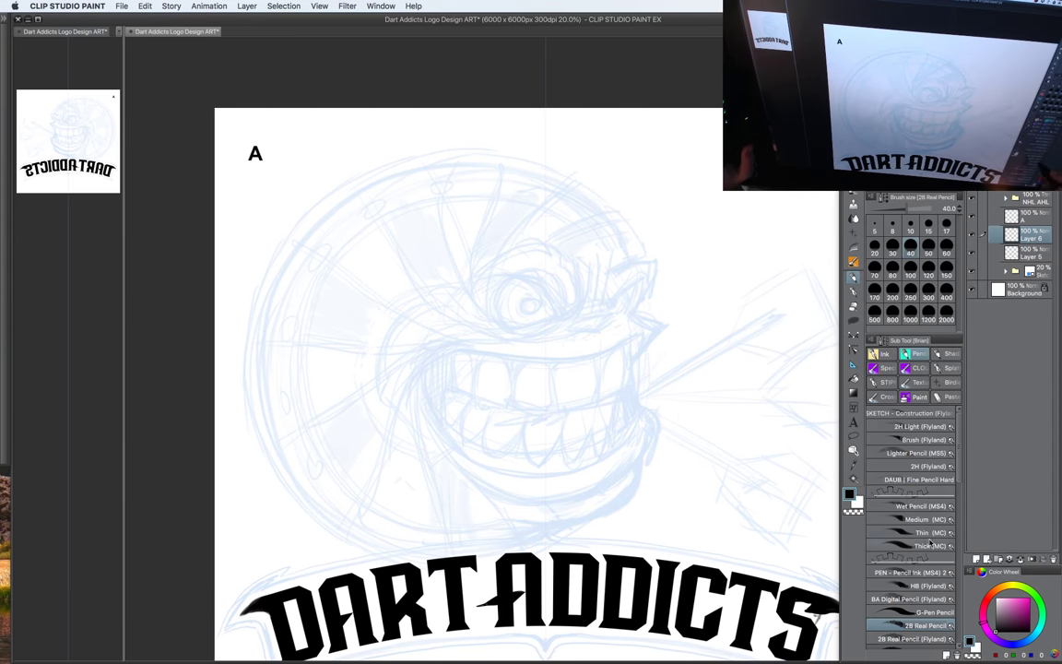
# Step: Choose the 2B Real Pencil (Flyland) brush at size 30 and hide the palettes to clear space around the canvas
pyautogui.scroll(-3, 926, 549)
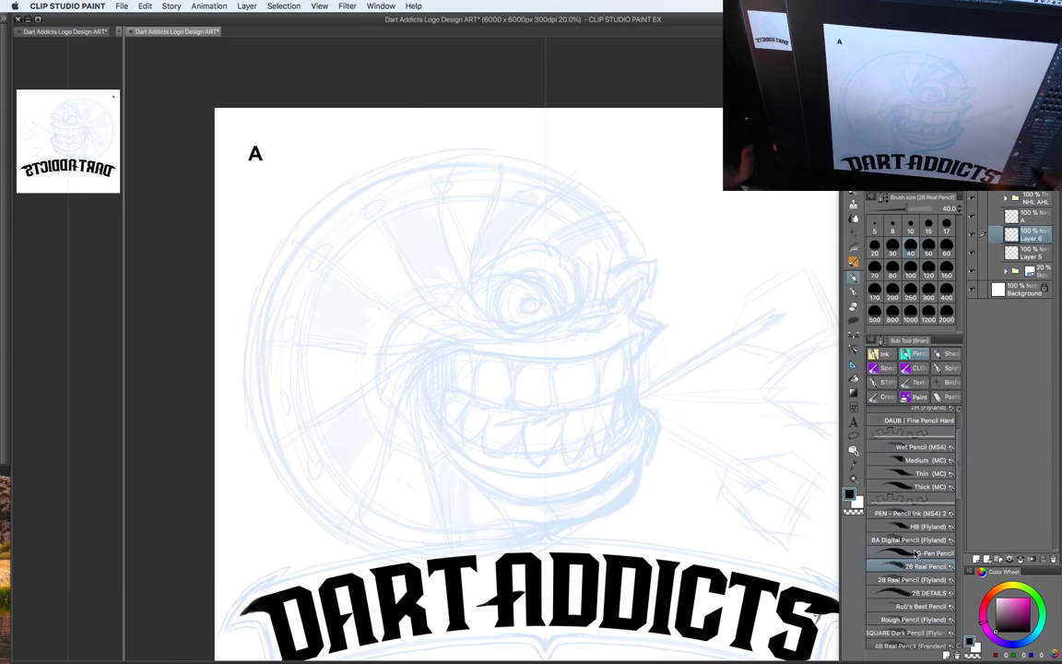
pyautogui.click(920, 579)
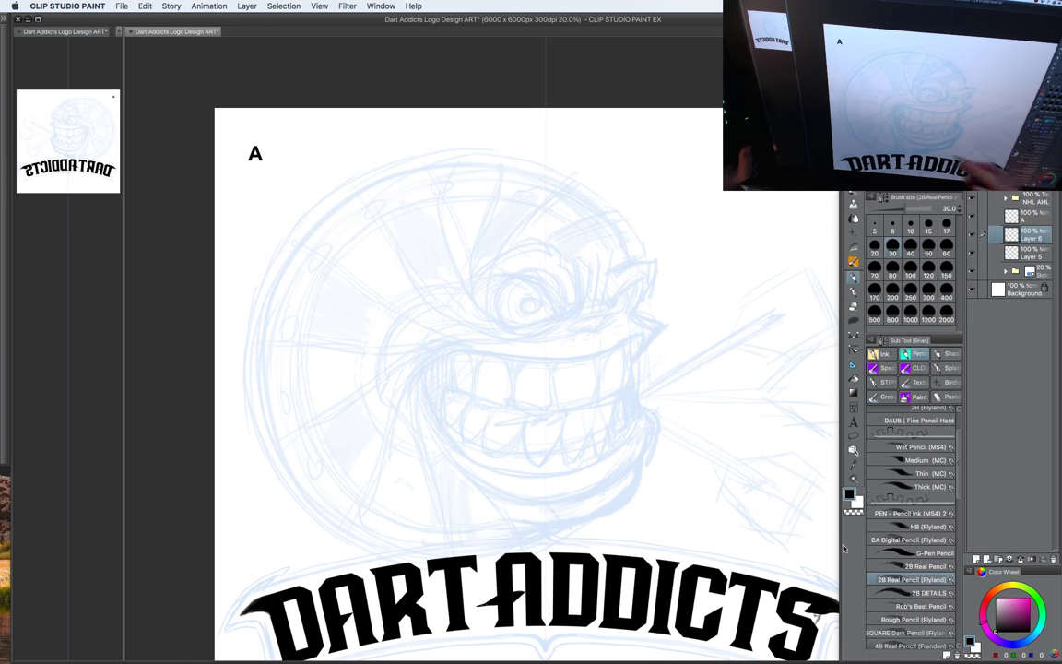
pyautogui.moveTo(573, 364)
pyautogui.mouseDown()
pyautogui.moveTo(629, 427)
pyautogui.moveTo(666, 436)
pyautogui.moveTo(677, 452)
pyautogui.mouseUp()
pyautogui.press('super+z')
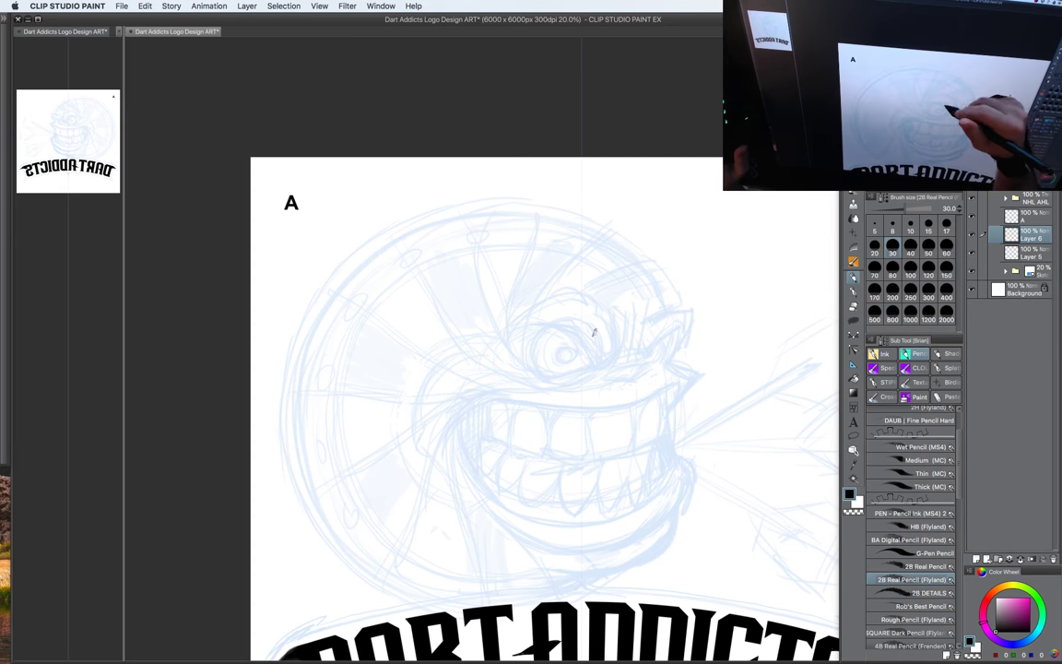
pyautogui.press('Tab')
pyautogui.moveTo(676, 371); pyautogui.dragTo(712, 388)
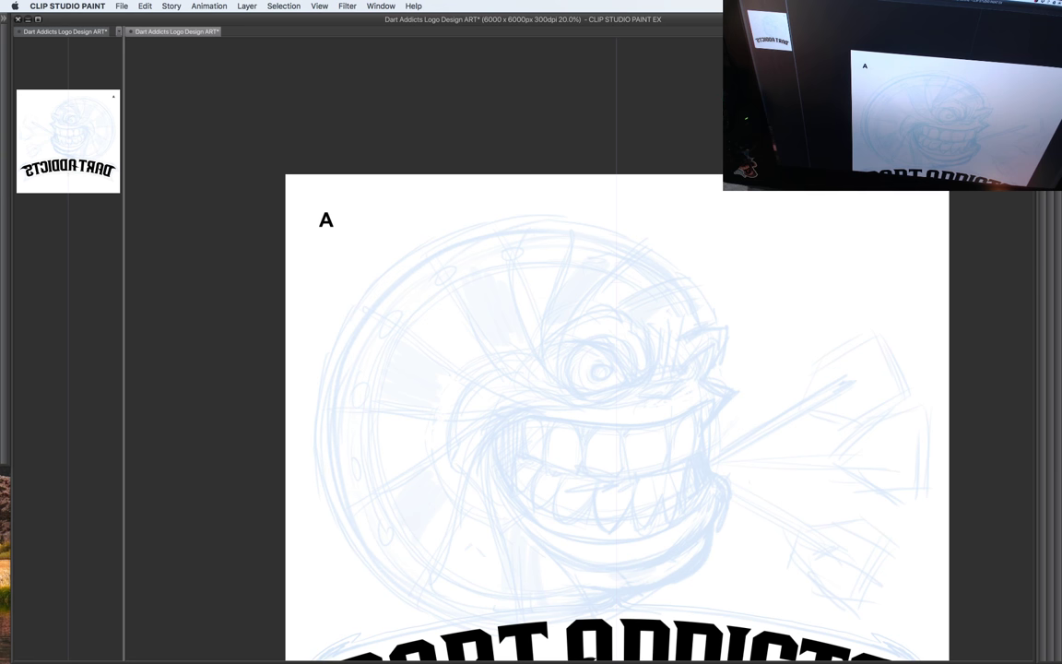
pyautogui.press('super+Tab')
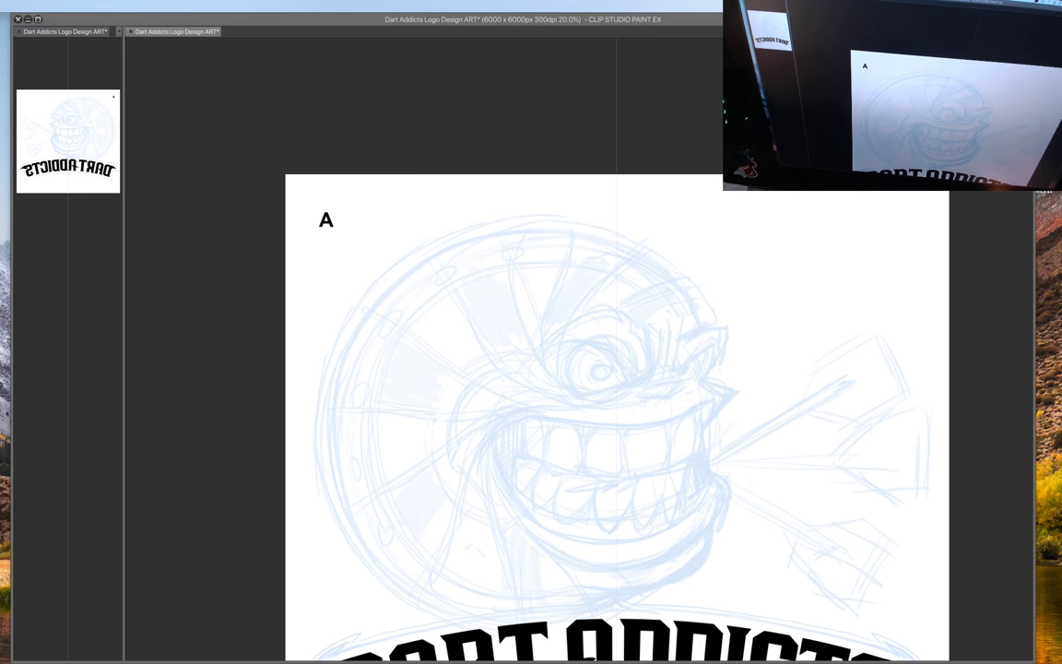
# Step: Draw the black outline of the dartboard face's large eye over the faded sketch, with a heavy dark inner corner
pyautogui.click(682, 335)
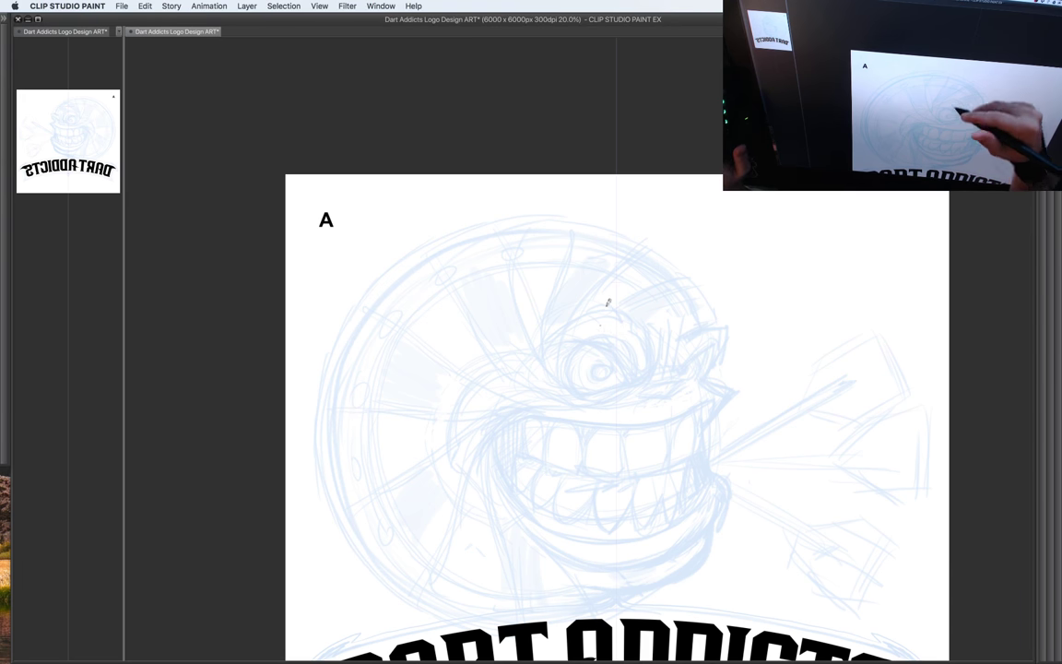
pyautogui.moveTo(570, 342)
pyautogui.mouseDown()
pyautogui.moveTo(613, 344)
pyautogui.moveTo(628, 378)
pyautogui.mouseUp()
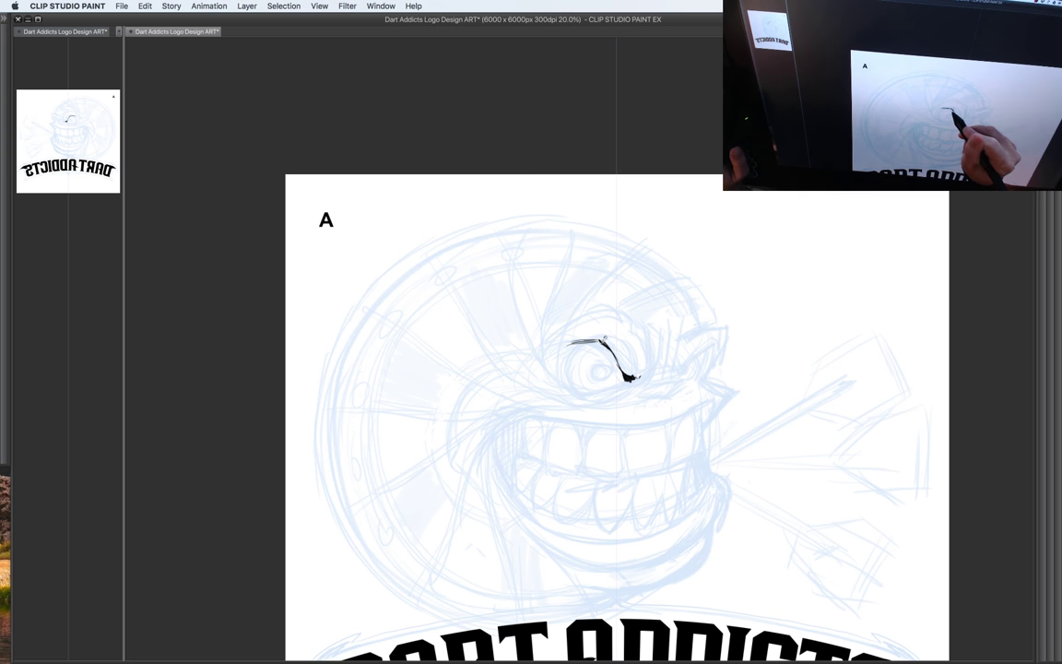
pyautogui.moveTo(583, 343)
pyautogui.mouseDown()
pyautogui.moveTo(574, 388)
pyautogui.moveTo(598, 393)
pyautogui.mouseUp()
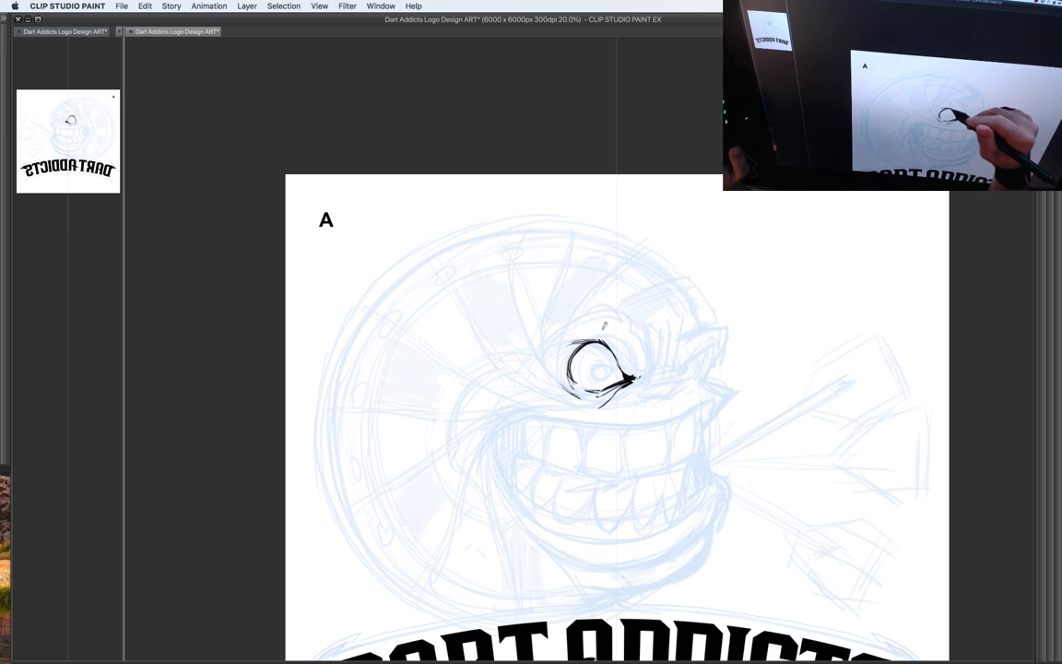
# Step: Draw the brow crease above the large eye, the wrinkles between the eyes and the pointed brow on the far side
pyautogui.moveTo(566, 338)
pyautogui.mouseDown()
pyautogui.moveTo(610, 313)
pyautogui.moveTo(651, 375)
pyautogui.moveTo(660, 362)
pyautogui.moveTo(625, 346)
pyautogui.moveTo(634, 370)
pyautogui.moveTo(670, 350)
pyautogui.mouseUp()
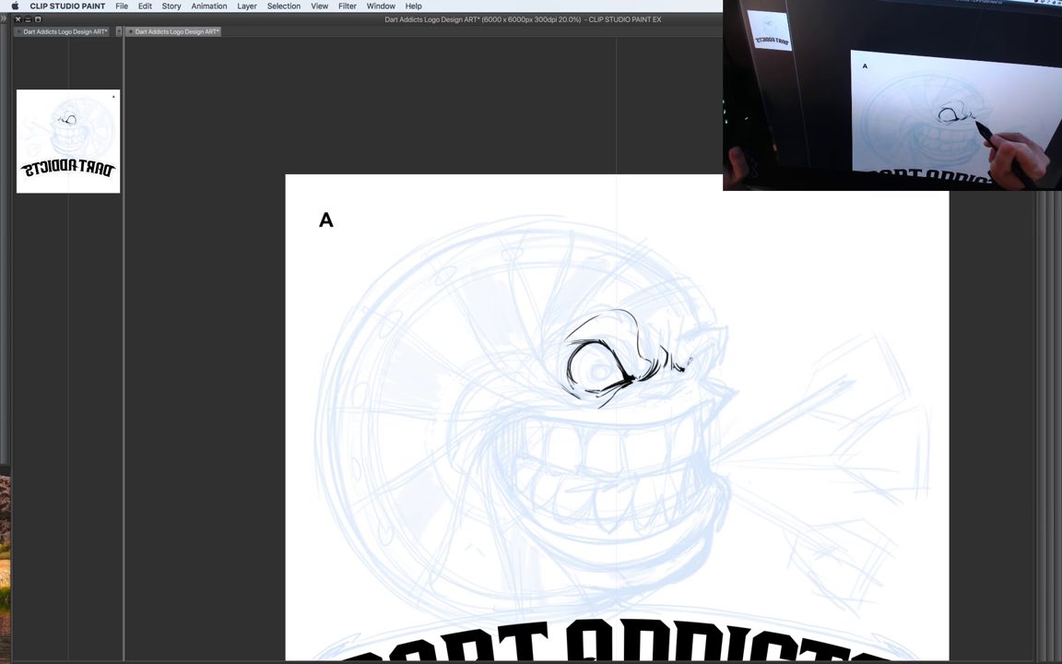
pyautogui.moveTo(671, 366); pyautogui.dragTo(729, 334)
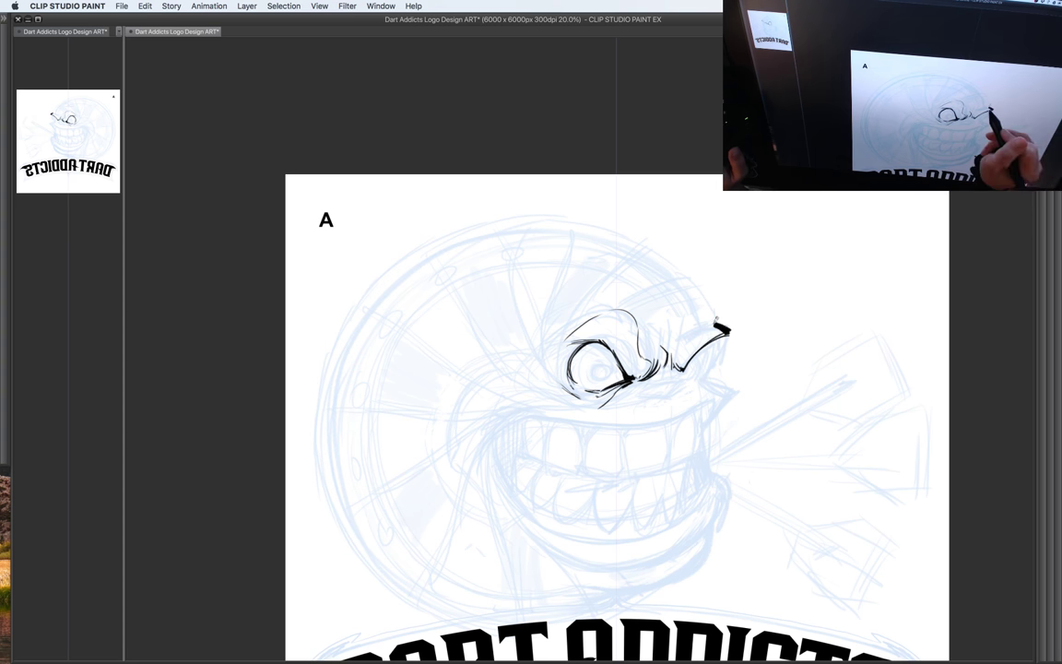
pyautogui.moveTo(726, 328); pyautogui.dragTo(673, 329)
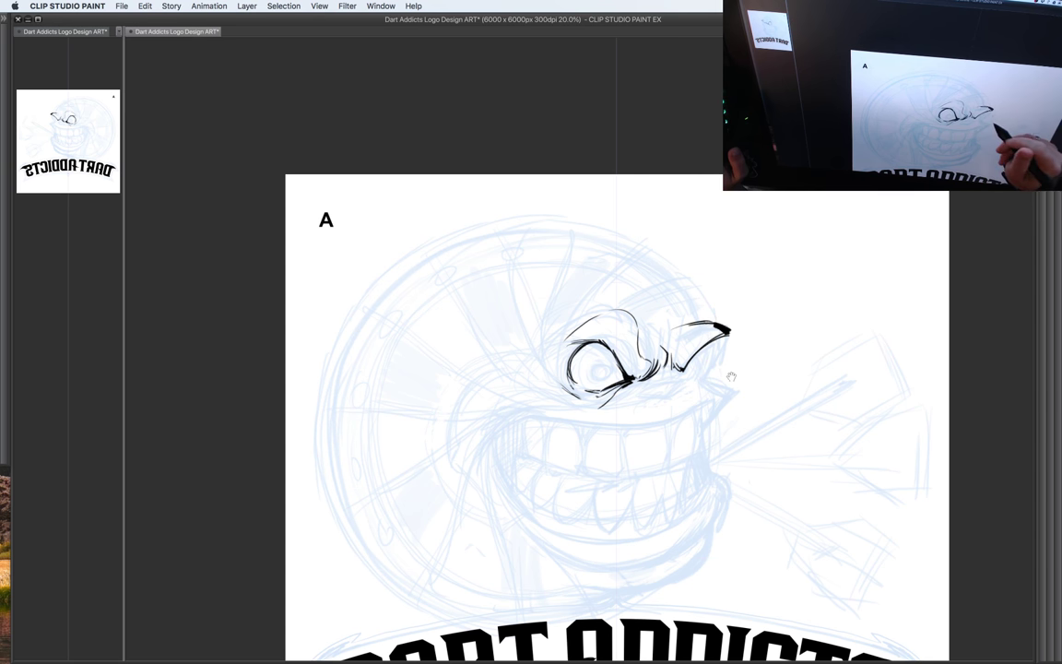
pyautogui.moveTo(730, 376); pyautogui.dragTo(743, 328)
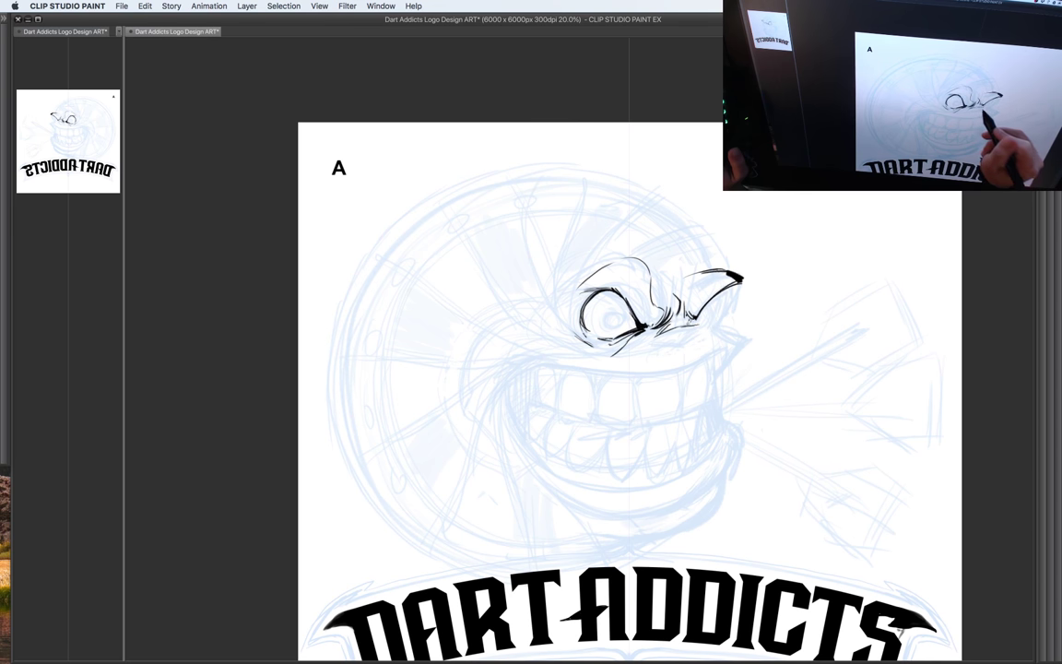
# Step: Draw the far eye's dark inner corner and the pointed nose with its nostril below the brow wrinkles
pyautogui.moveTo(686, 313); pyautogui.dragTo(696, 319)
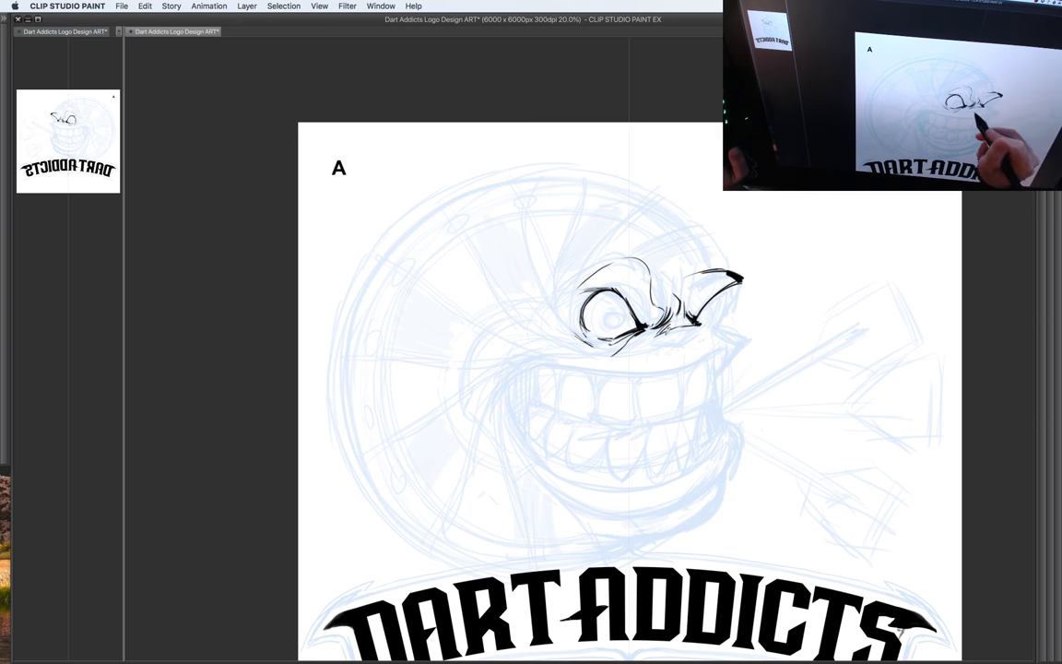
pyautogui.moveTo(653, 341); pyautogui.dragTo(681, 341)
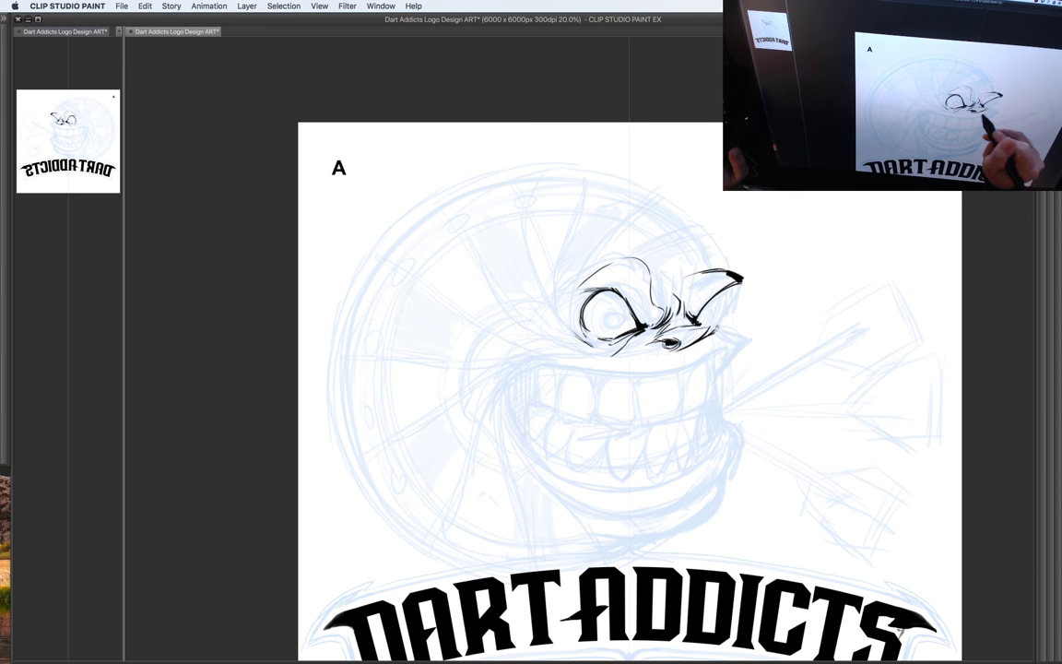
pyautogui.moveTo(682, 348); pyautogui.dragTo(713, 331)
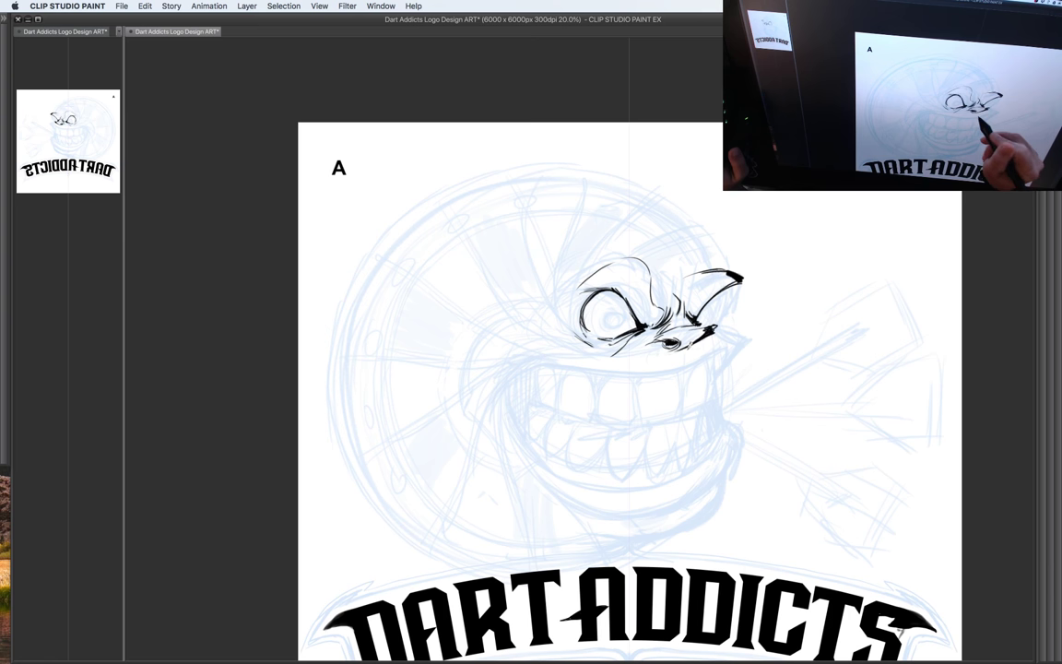
# Step: Switch to the 2B Real Pencil brush, hide the palettes and draw the upper lip line across the whole grin
pyautogui.press('Tab')
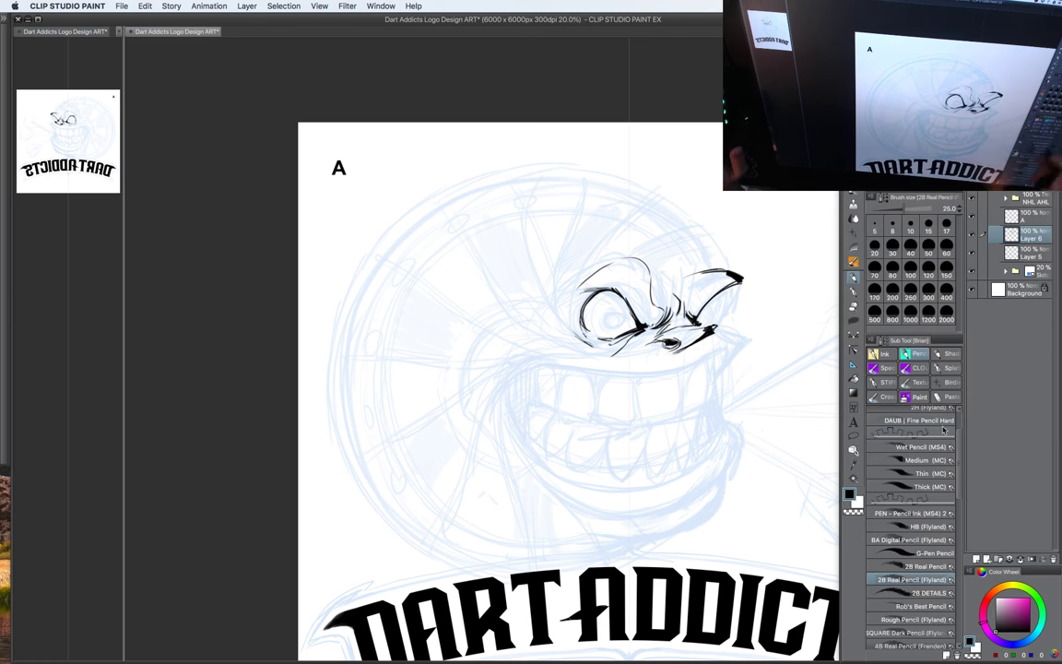
pyautogui.click(928, 565)
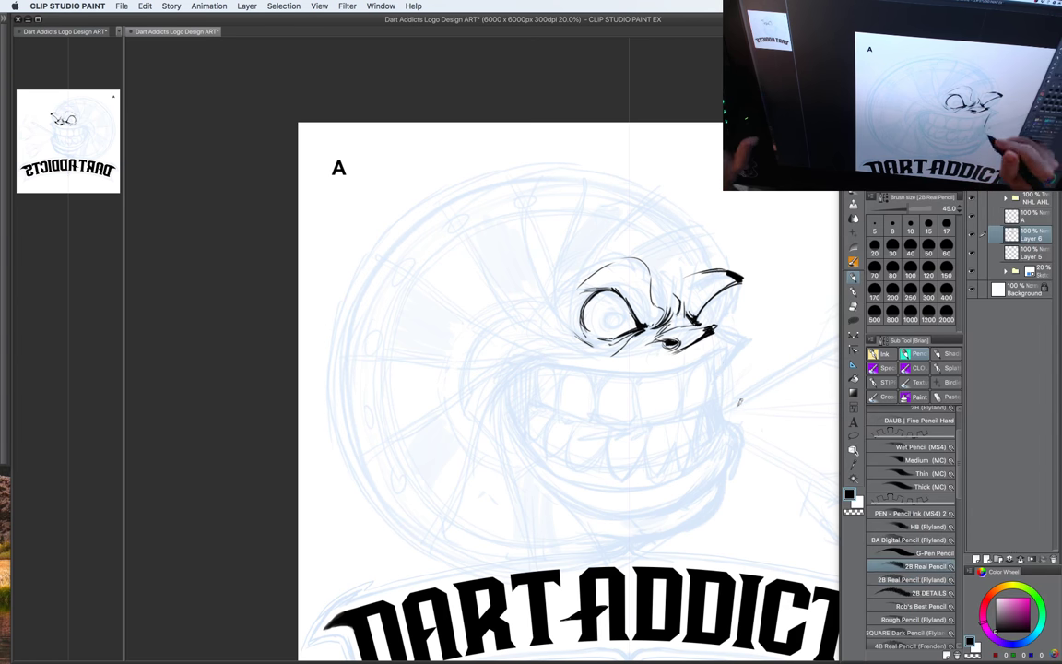
pyautogui.press('Tab')
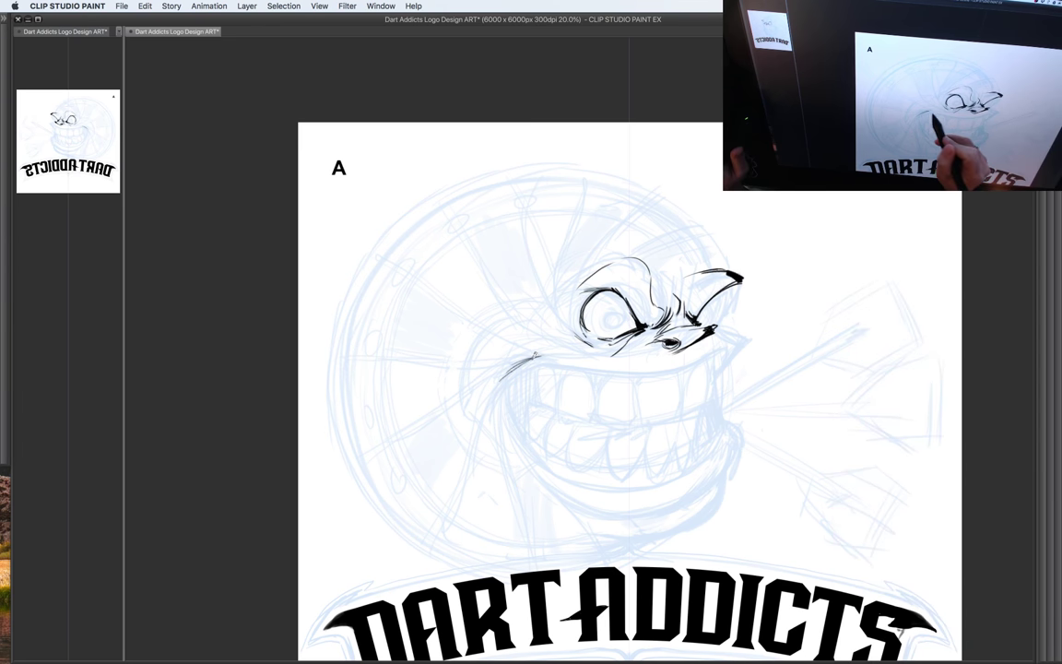
pyautogui.moveTo(499, 380); pyautogui.dragTo(704, 365)
pyautogui.moveTo(661, 372)
pyautogui.mouseDown()
pyautogui.moveTo(710, 363)
pyautogui.moveTo(559, 358)
pyautogui.moveTo(653, 373)
pyautogui.moveTo(740, 344)
pyautogui.mouseUp()
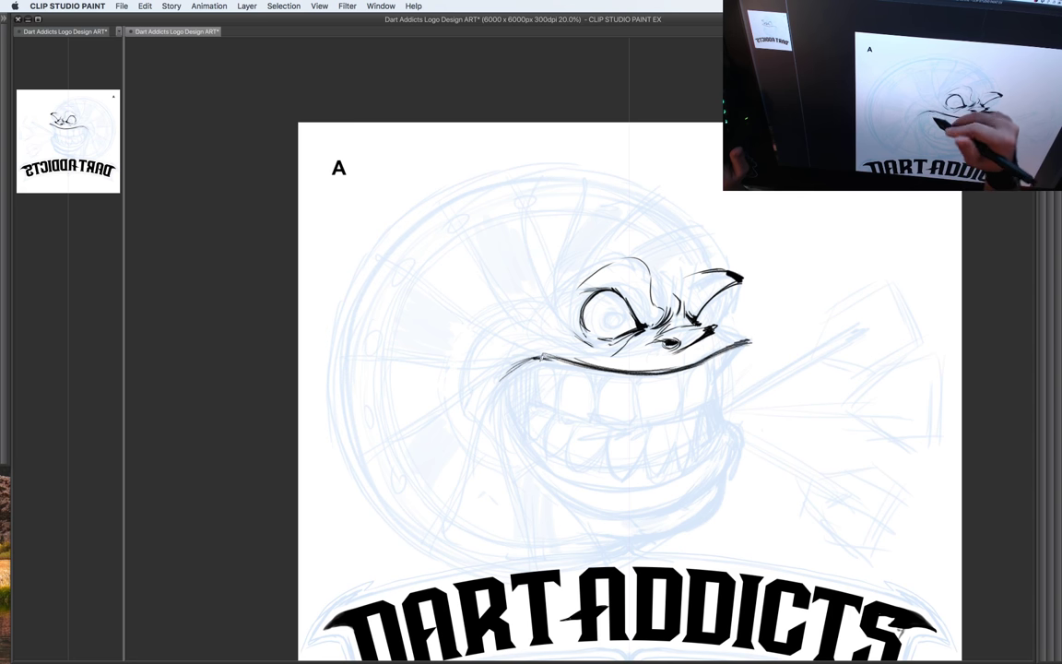
# Step: Outline the near corner of the mouth with a heavy cheek crease and the edges of the outermost teeth
pyautogui.moveTo(537, 359)
pyautogui.mouseDown()
pyautogui.moveTo(544, 408)
pyautogui.moveTo(539, 389)
pyautogui.moveTo(526, 430)
pyautogui.mouseUp()
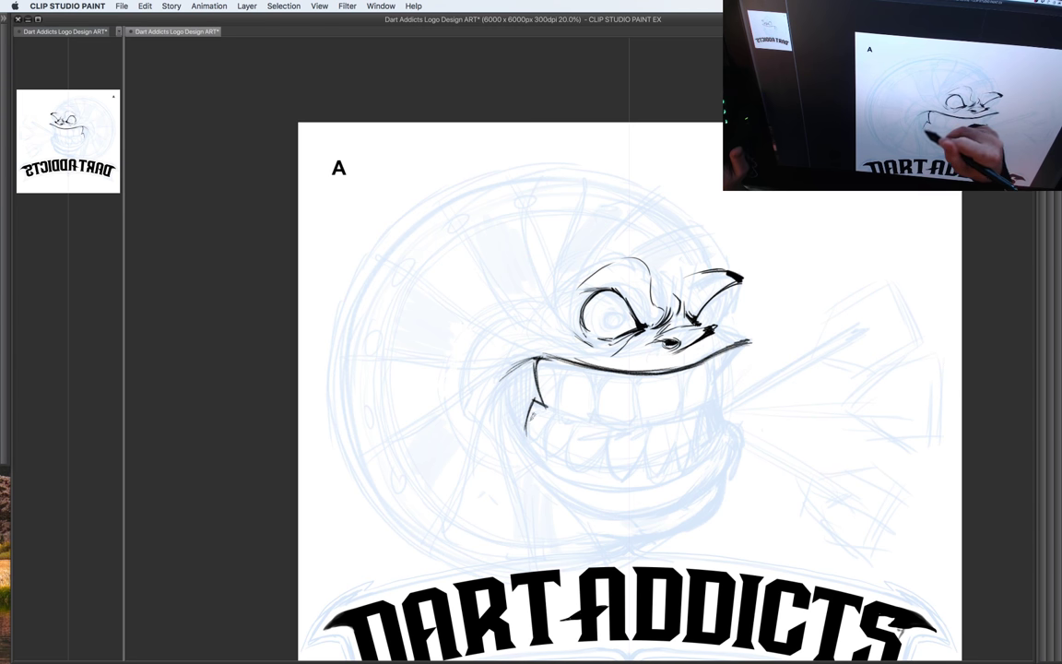
pyautogui.moveTo(537, 359)
pyautogui.mouseDown()
pyautogui.moveTo(493, 413)
pyautogui.moveTo(509, 368)
pyautogui.moveTo(535, 357)
pyautogui.mouseUp()
pyautogui.moveTo(498, 377); pyautogui.dragTo(525, 358)
pyautogui.moveTo(501, 371)
pyautogui.mouseDown()
pyautogui.moveTo(528, 353)
pyautogui.moveTo(542, 358)
pyautogui.mouseUp()
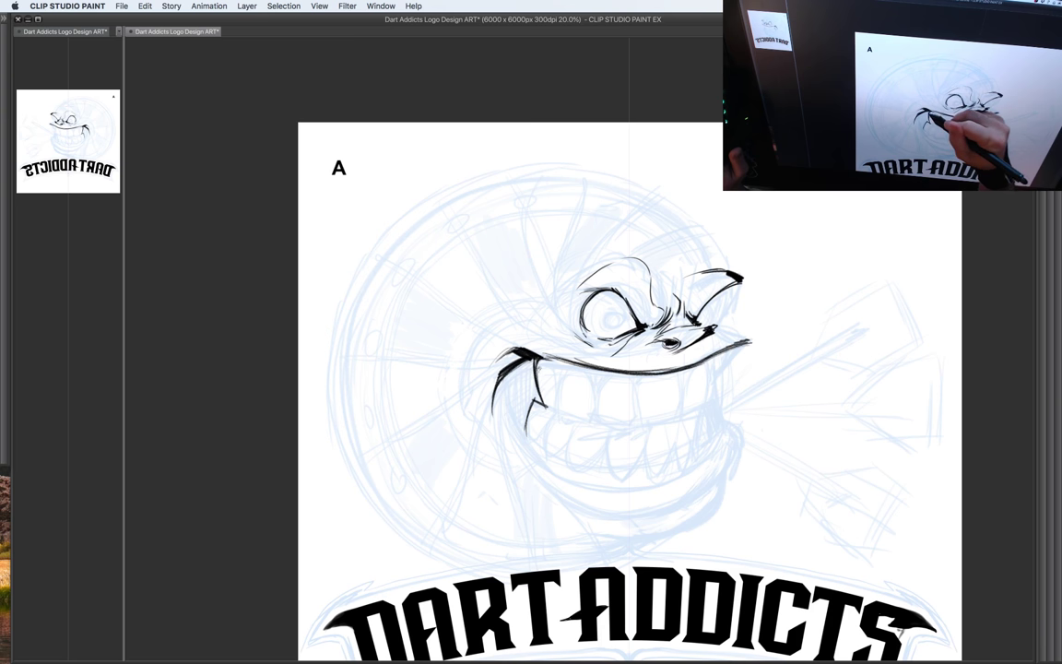
pyautogui.moveTo(522, 423)
pyautogui.mouseDown()
pyautogui.moveTo(537, 451)
pyautogui.moveTo(511, 404)
pyautogui.moveTo(521, 425)
pyautogui.mouseUp()
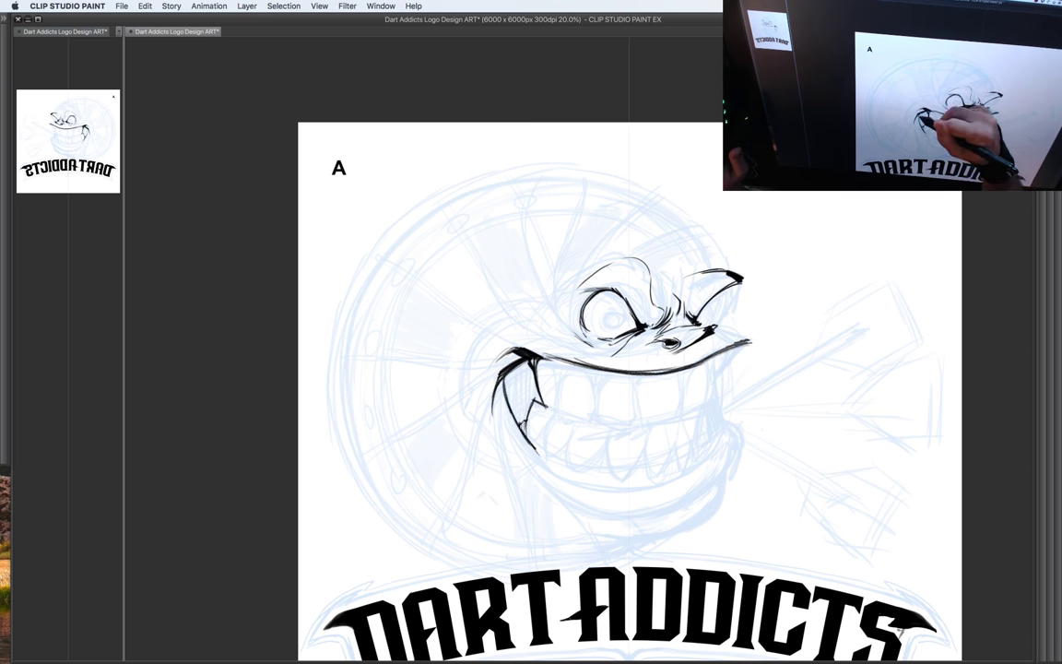
# Step: Fill the gap between the near mouth corner and the teeth with solid black
pyautogui.moveTo(703, 450); pyautogui.dragTo(677, 442)
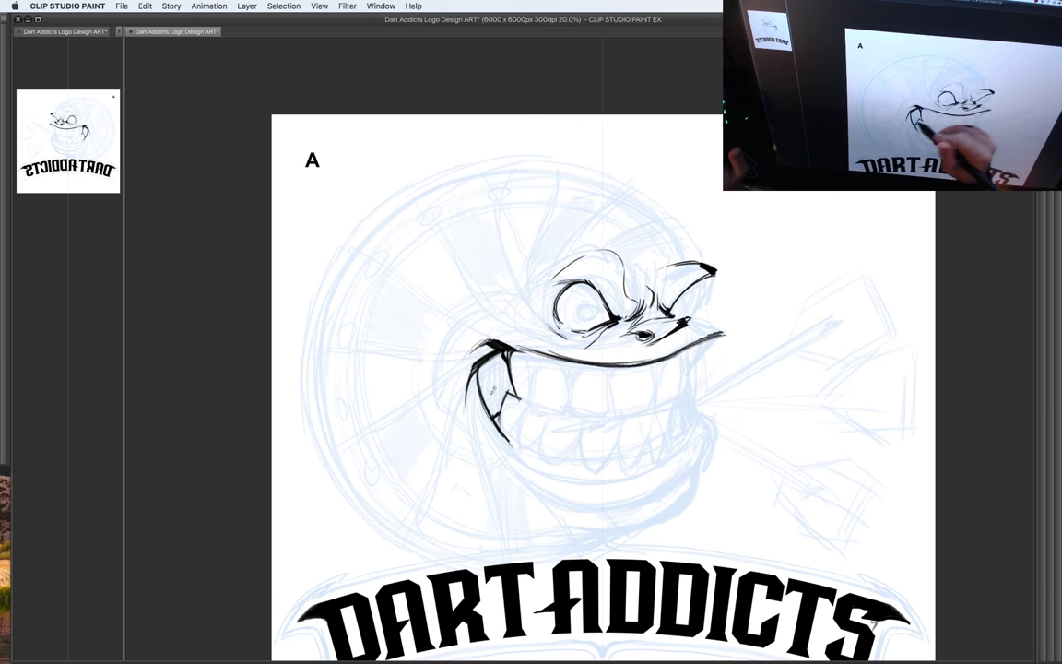
pyautogui.moveTo(479, 378)
pyautogui.mouseDown()
pyautogui.moveTo(496, 413)
pyautogui.moveTo(509, 389)
pyautogui.moveTo(518, 397)
pyautogui.moveTo(493, 406)
pyautogui.mouseUp()
pyautogui.moveTo(498, 360)
pyautogui.mouseDown()
pyautogui.moveTo(486, 414)
pyautogui.moveTo(477, 396)
pyautogui.mouseUp()
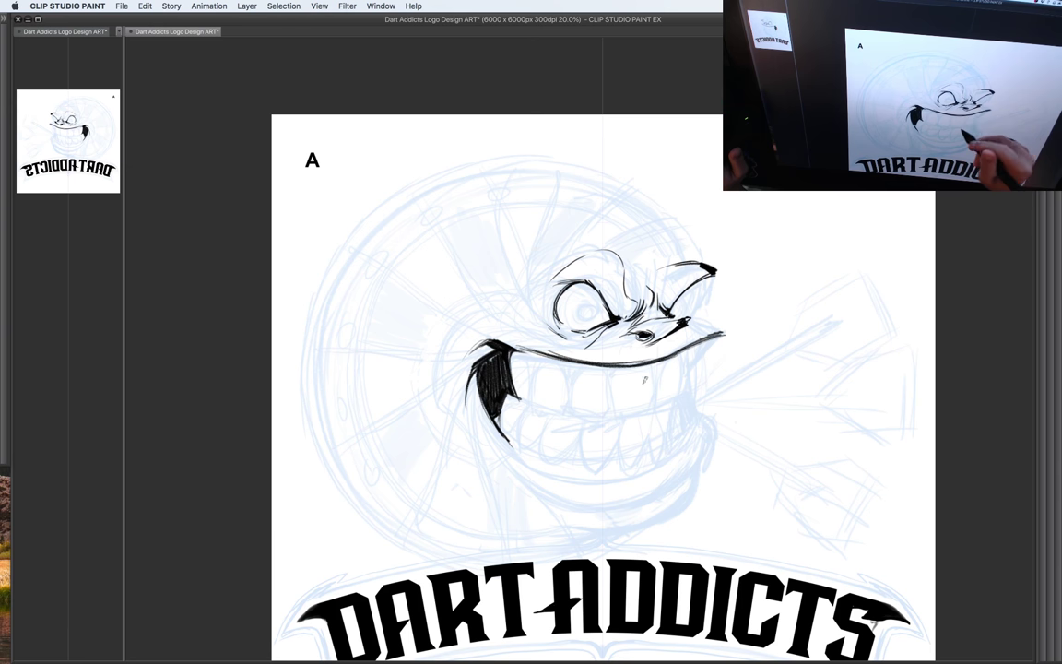
# Step: Draw the large upper front tooth, the narrower upper teeth on the far side and the far mouth corner
pyautogui.moveTo(610, 372)
pyautogui.mouseDown()
pyautogui.moveTo(614, 416)
pyautogui.moveTo(670, 417)
pyautogui.moveTo(661, 396)
pyautogui.moveTo(656, 406)
pyautogui.moveTo(656, 404)
pyautogui.mouseUp()
pyautogui.moveTo(663, 362); pyautogui.dragTo(658, 377)
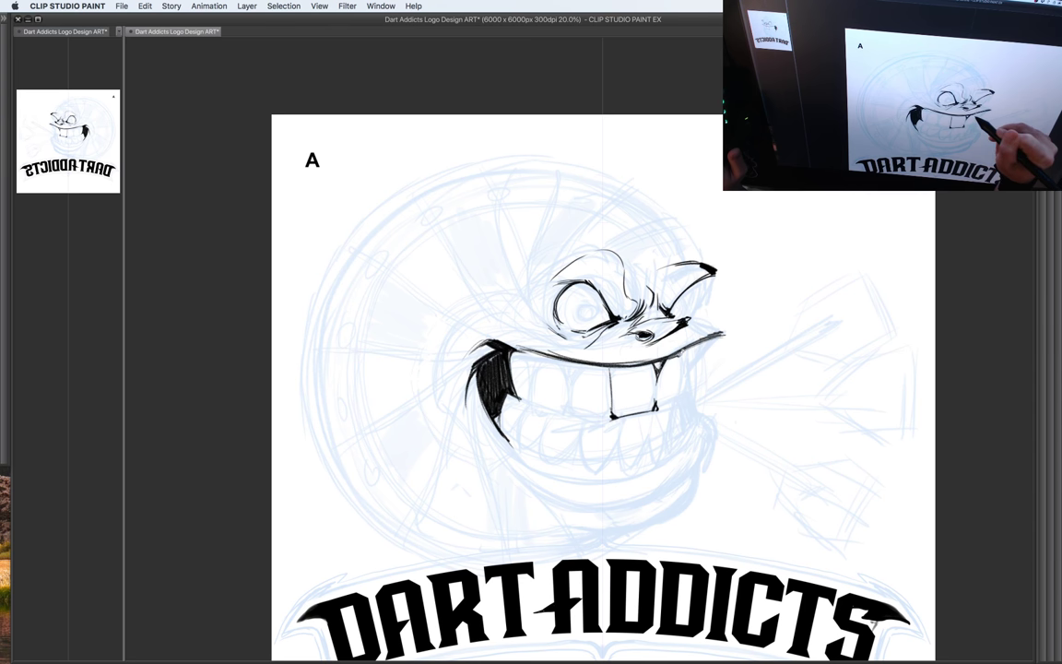
pyautogui.moveTo(683, 352)
pyautogui.mouseDown()
pyautogui.moveTo(684, 398)
pyautogui.moveTo(657, 408)
pyautogui.mouseUp()
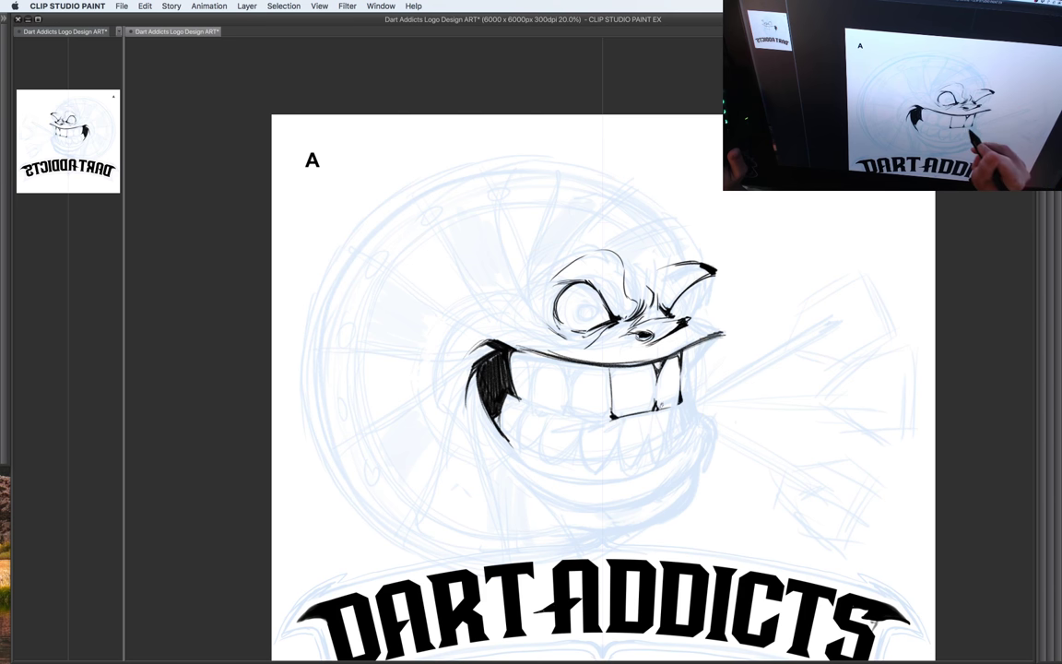
pyautogui.moveTo(689, 348); pyautogui.dragTo(692, 391)
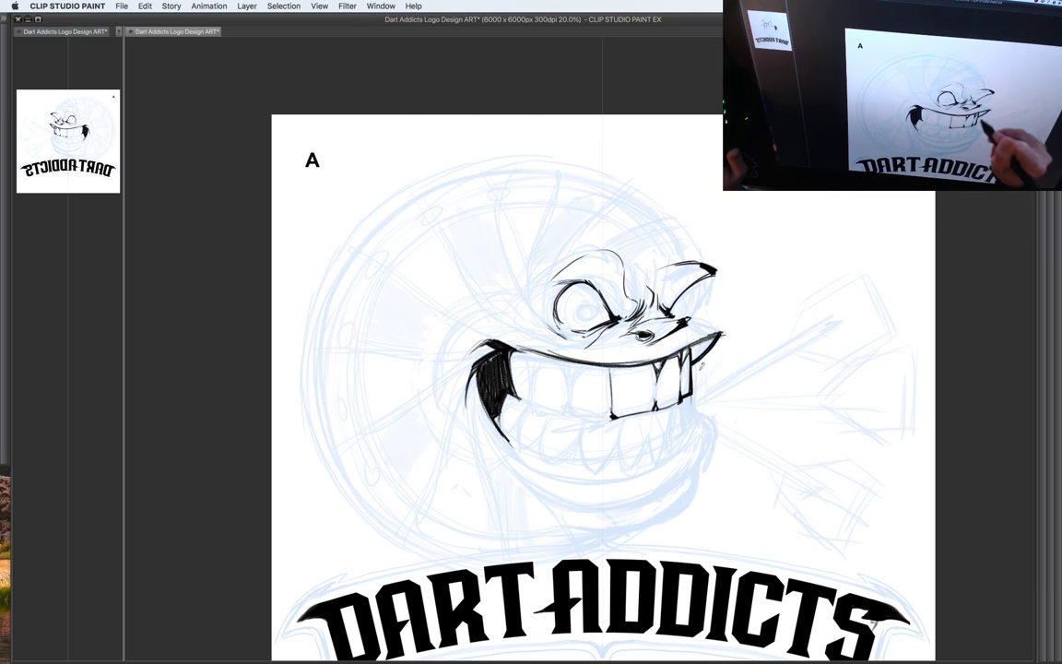
# Step: Draw the pointed lower front teeth beneath the large upper front tooth
pyautogui.moveTo(720, 399); pyautogui.dragTo(719, 362)
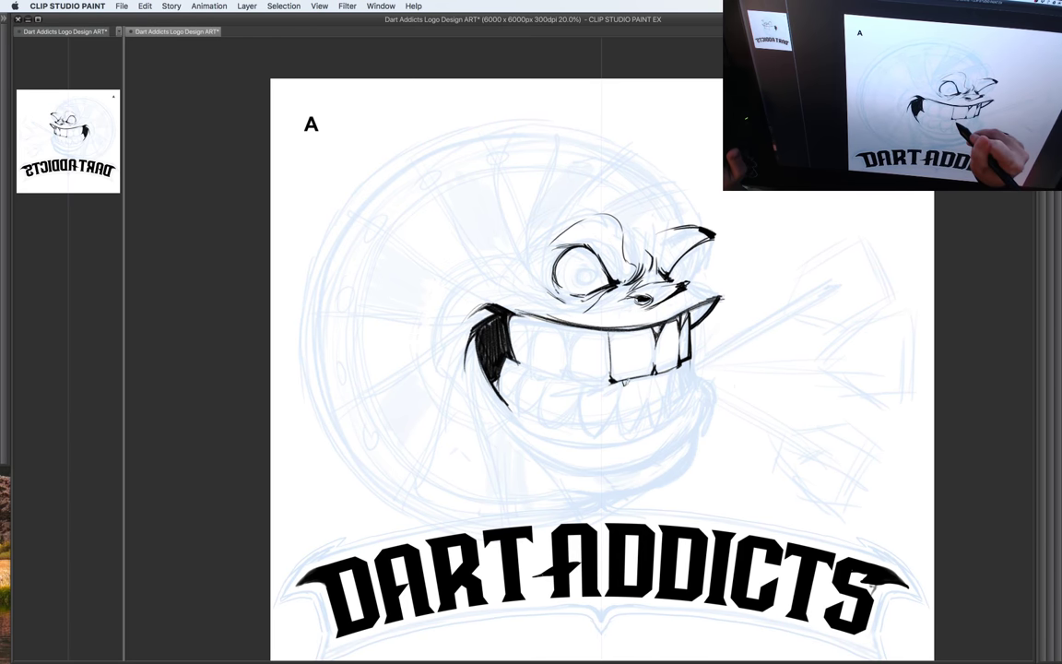
pyautogui.moveTo(618, 385); pyautogui.dragTo(603, 434)
pyautogui.moveTo(586, 379)
pyautogui.mouseDown()
pyautogui.moveTo(597, 437)
pyautogui.moveTo(612, 422)
pyautogui.moveTo(623, 438)
pyautogui.moveTo(640, 423)
pyautogui.moveTo(634, 430)
pyautogui.mouseUp()
pyautogui.moveTo(654, 371); pyautogui.dragTo(643, 414)
pyautogui.moveTo(586, 333); pyautogui.dragTo(582, 376)
pyautogui.moveTo(590, 332); pyautogui.dragTo(579, 377)
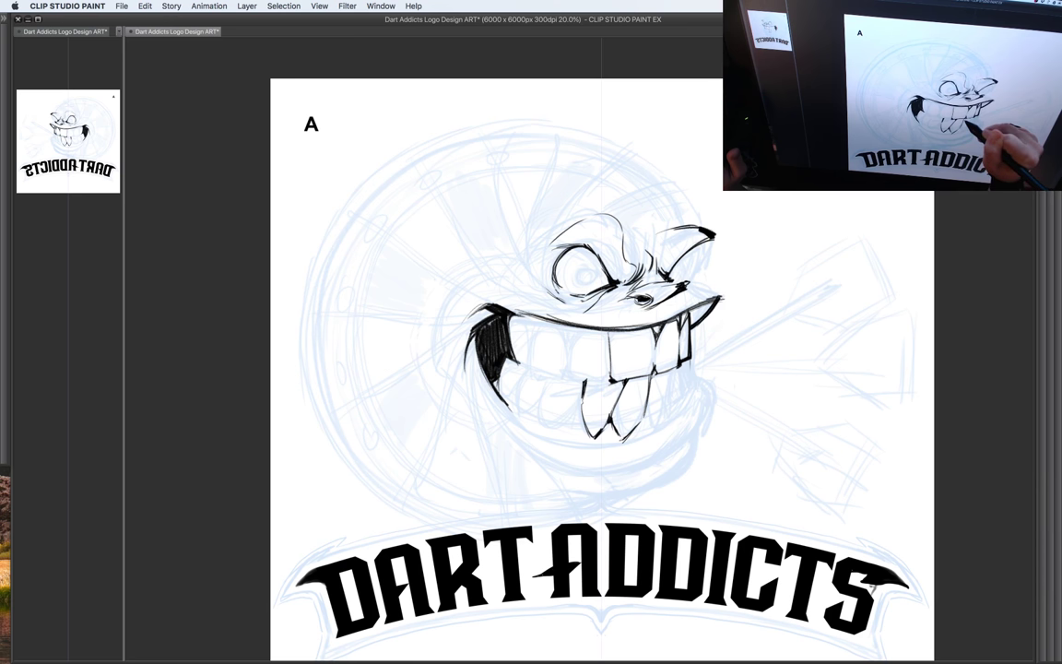
# Step: Draw the remaining lower teeth towards the far side, narrowing and overlapping them, and darken the bite line
pyautogui.moveTo(590, 335)
pyautogui.mouseDown()
pyautogui.moveTo(564, 341)
pyautogui.moveTo(595, 343)
pyautogui.moveTo(585, 343)
pyautogui.moveTo(601, 359)
pyautogui.moveTo(582, 392)
pyautogui.mouseUp()
pyautogui.moveTo(646, 409); pyautogui.dragTo(650, 423)
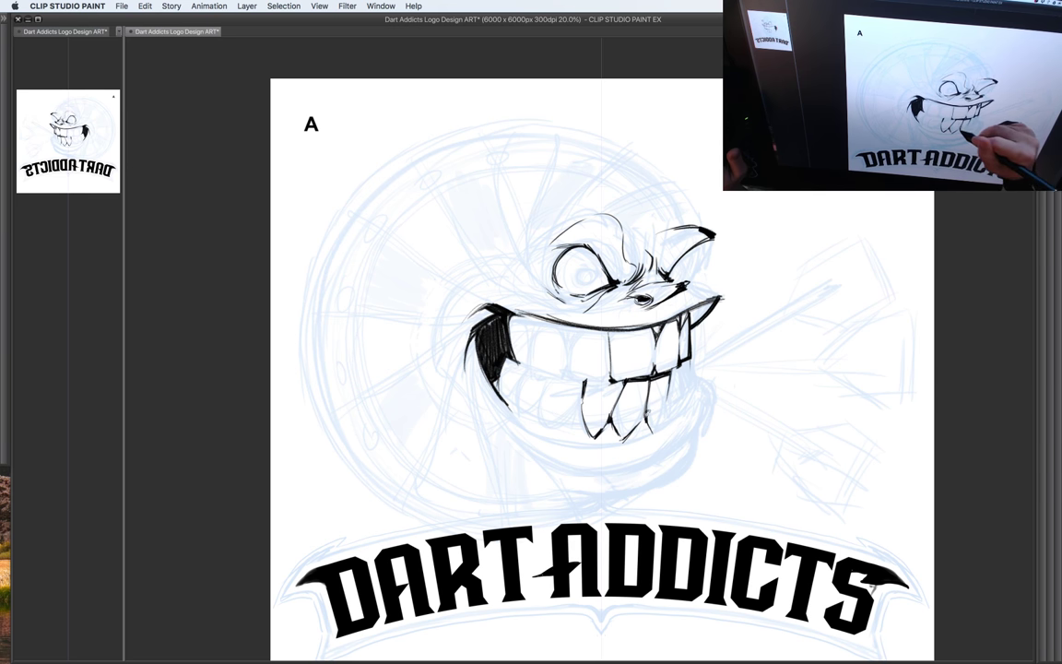
pyautogui.moveTo(586, 374); pyautogui.dragTo(588, 394)
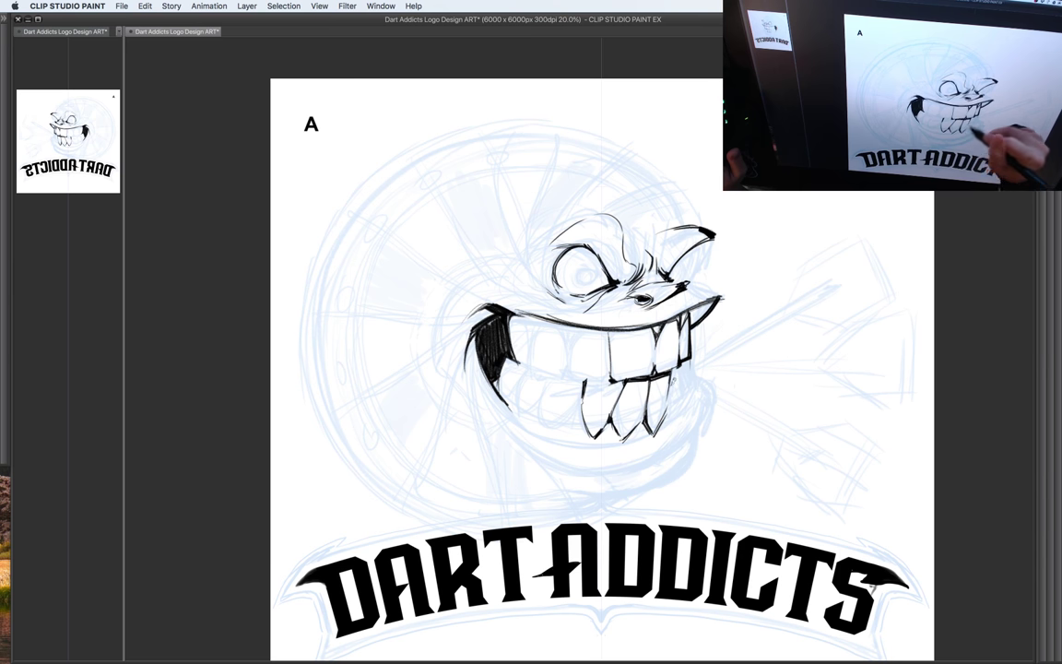
pyautogui.moveTo(600, 352); pyautogui.dragTo(595, 384)
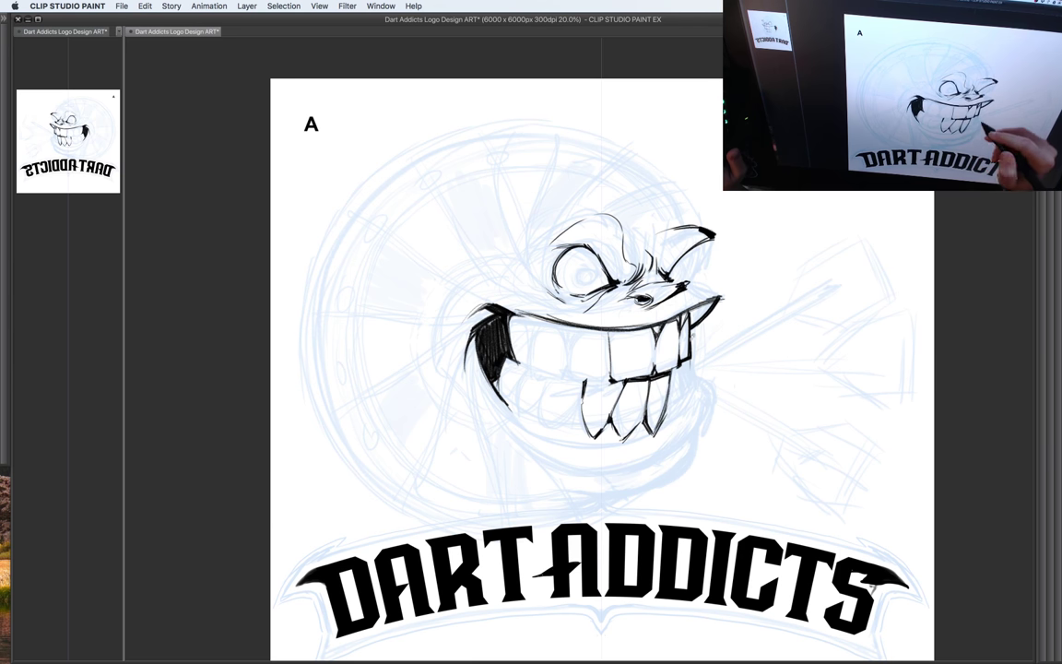
pyautogui.moveTo(614, 320); pyautogui.dragTo(600, 384)
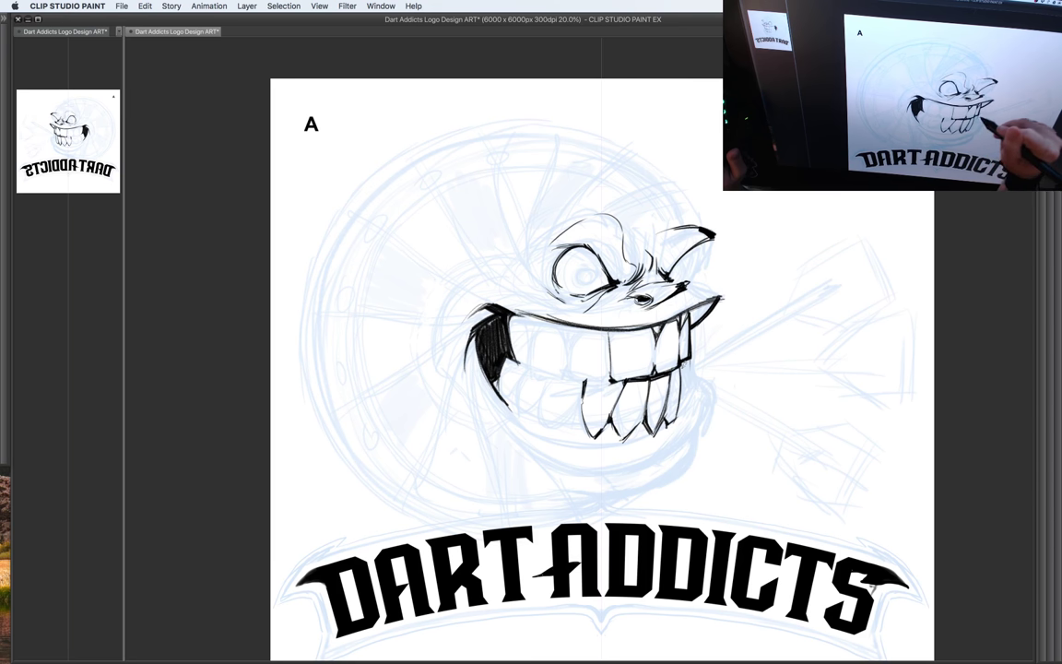
pyautogui.moveTo(621, 319); pyautogui.dragTo(614, 373)
pyautogui.moveTo(688, 390)
pyautogui.mouseDown()
pyautogui.moveTo(681, 422)
pyautogui.moveTo(713, 401)
pyautogui.moveTo(689, 396)
pyautogui.mouseUp()
pyautogui.moveTo(624, 334); pyautogui.dragTo(619, 368)
pyautogui.moveTo(690, 375); pyautogui.dragTo(690, 404)
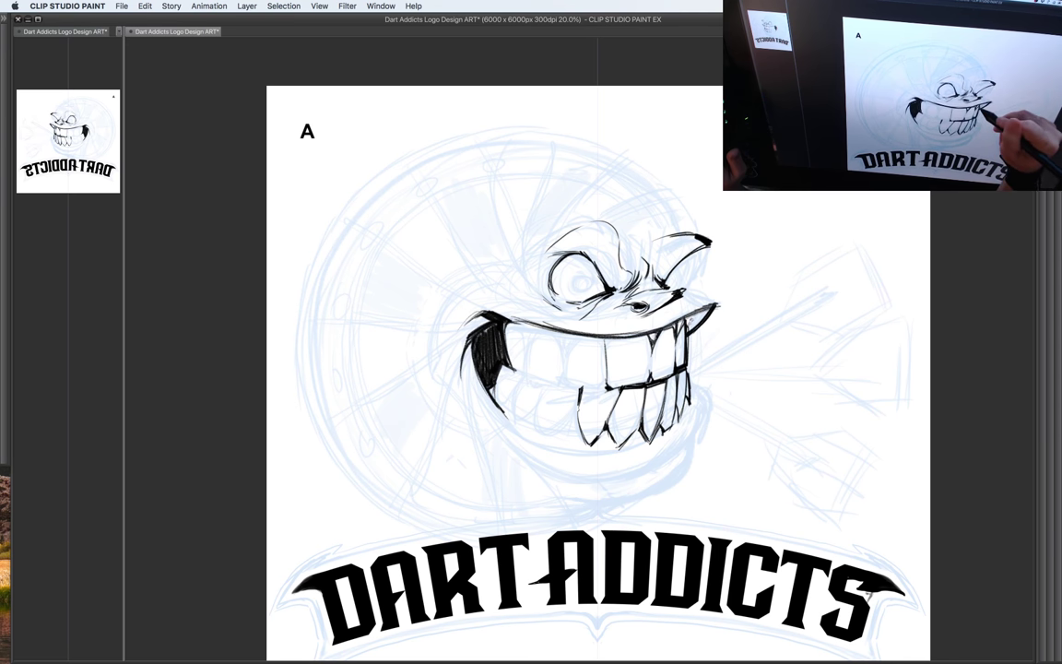
# Step: Draw the upper teeth from the front tooth back to the black near mouth corner, with dark gum gaps
pyautogui.moveTo(622, 330); pyautogui.dragTo(632, 304)
pyautogui.moveTo(577, 360)
pyautogui.mouseDown()
pyautogui.moveTo(606, 365)
pyautogui.moveTo(578, 334)
pyautogui.moveTo(586, 309)
pyautogui.mouseUp()
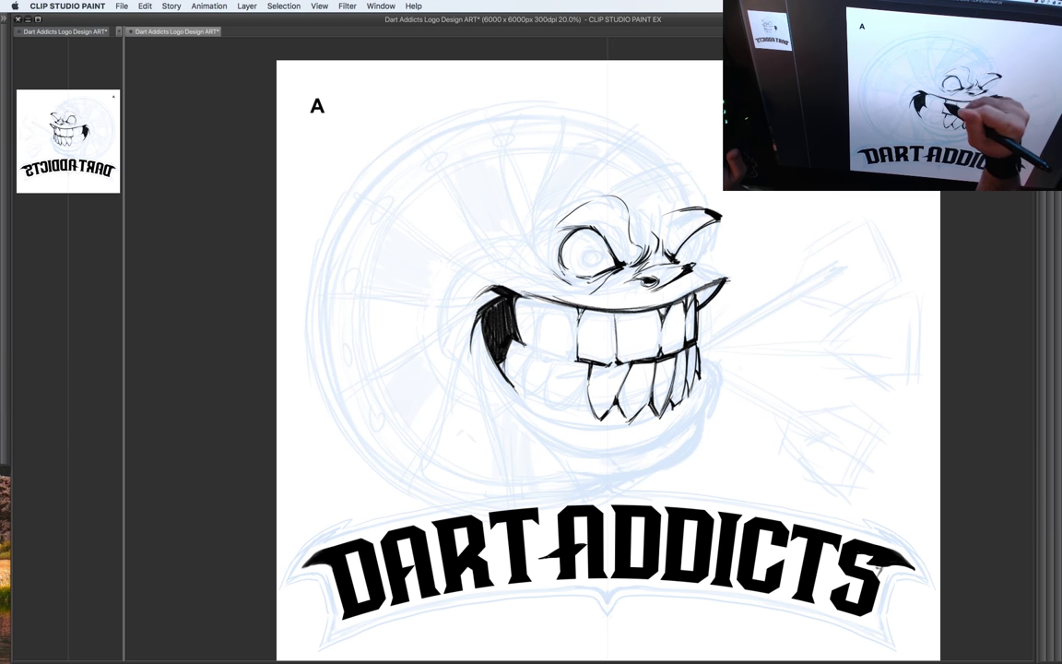
pyautogui.moveTo(582, 322)
pyautogui.mouseDown()
pyautogui.moveTo(576, 309)
pyautogui.moveTo(544, 319)
pyautogui.moveTo(517, 300)
pyautogui.moveTo(525, 346)
pyautogui.moveTo(541, 352)
pyautogui.moveTo(541, 342)
pyautogui.mouseUp()
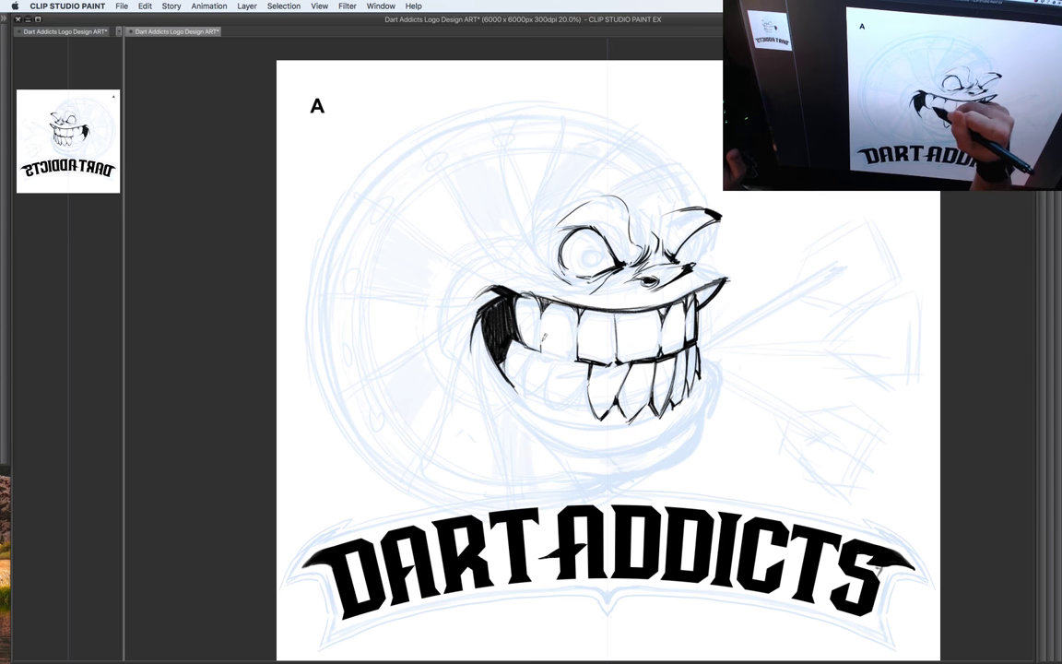
pyautogui.moveTo(485, 301); pyautogui.dragTo(493, 318)
pyautogui.moveTo(548, 352)
pyautogui.mouseDown()
pyautogui.moveTo(586, 358)
pyautogui.moveTo(542, 350)
pyautogui.mouseUp()
pyautogui.moveTo(485, 311)
pyautogui.mouseDown()
pyautogui.moveTo(494, 318)
pyautogui.moveTo(485, 318)
pyautogui.mouseUp()
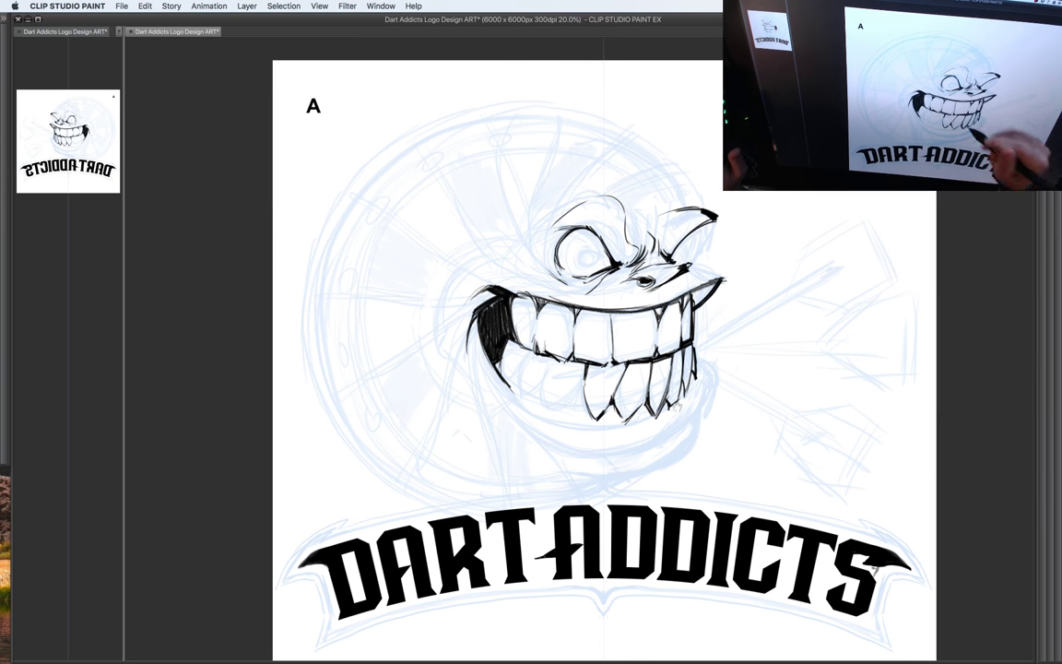
# Step: Draw the lower teeth between the near mouth corner and the pointed front teeth, undoing one stray stroke
pyautogui.moveTo(610, 366); pyautogui.dragTo(601, 353)
pyautogui.moveTo(482, 308)
pyautogui.mouseDown()
pyautogui.moveTo(470, 301)
pyautogui.moveTo(461, 333)
pyautogui.mouseUp()
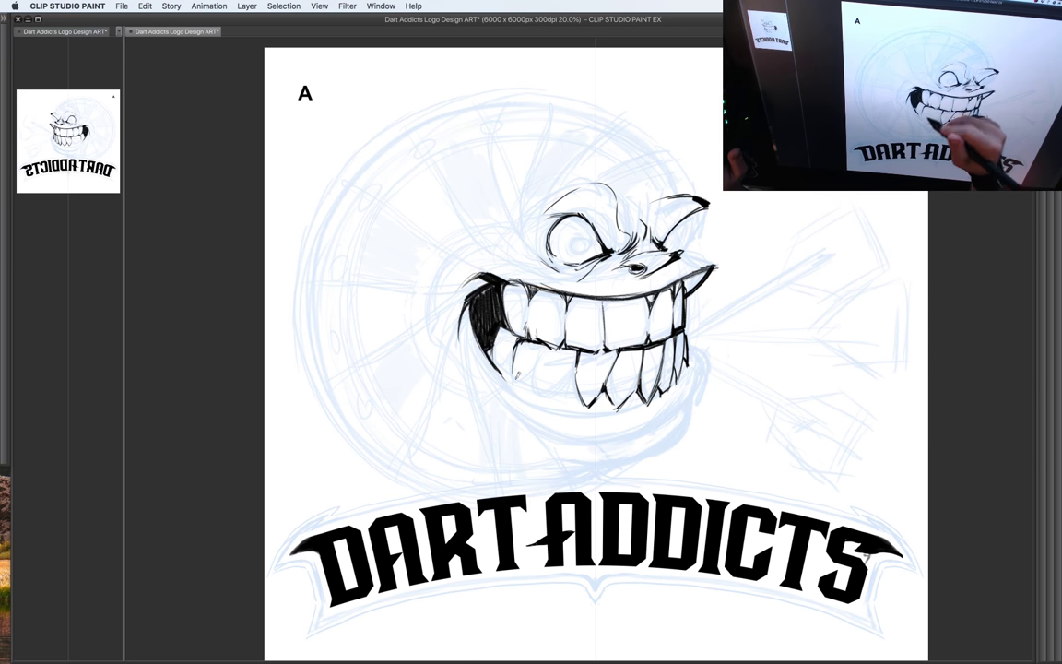
pyautogui.moveTo(514, 369)
pyautogui.mouseDown()
pyautogui.moveTo(519, 386)
pyautogui.moveTo(532, 375)
pyautogui.mouseUp()
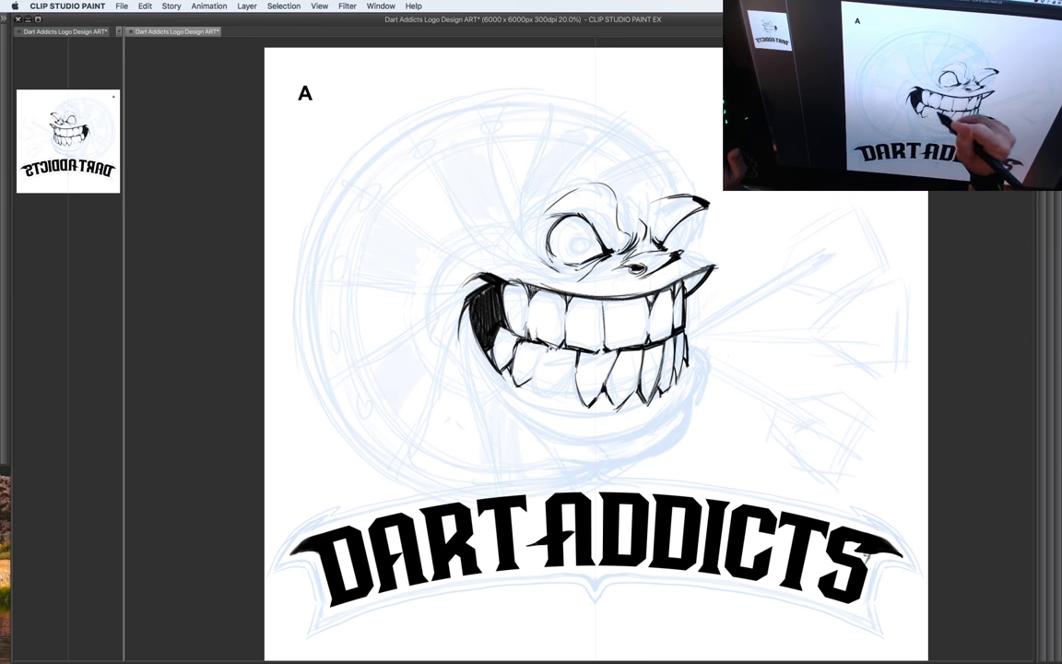
pyautogui.moveTo(548, 344); pyautogui.dragTo(545, 354)
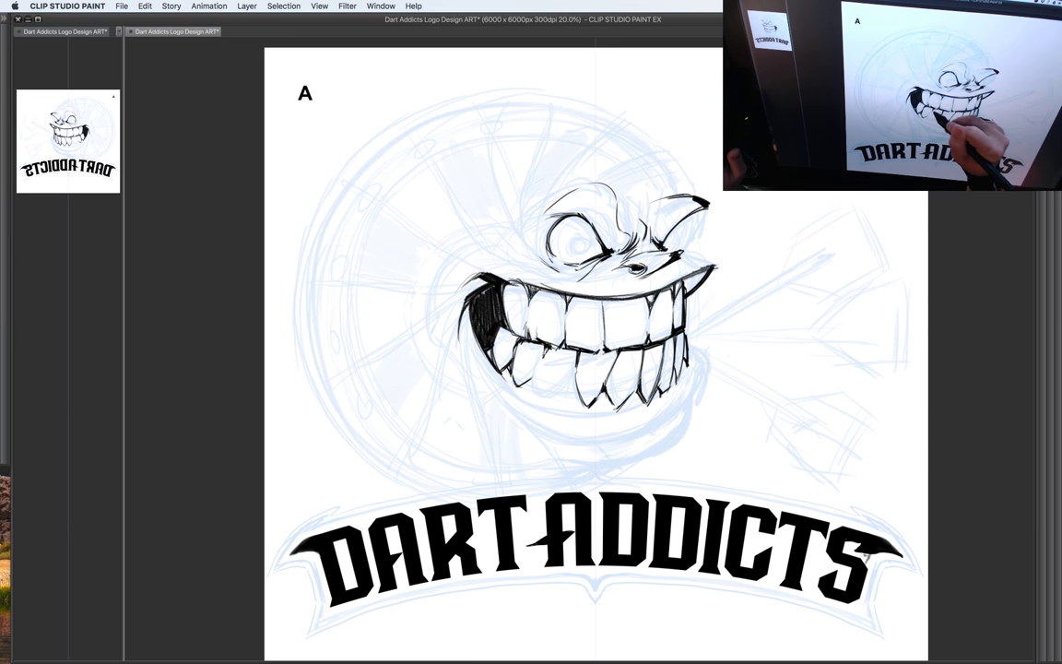
pyautogui.press('super+z')
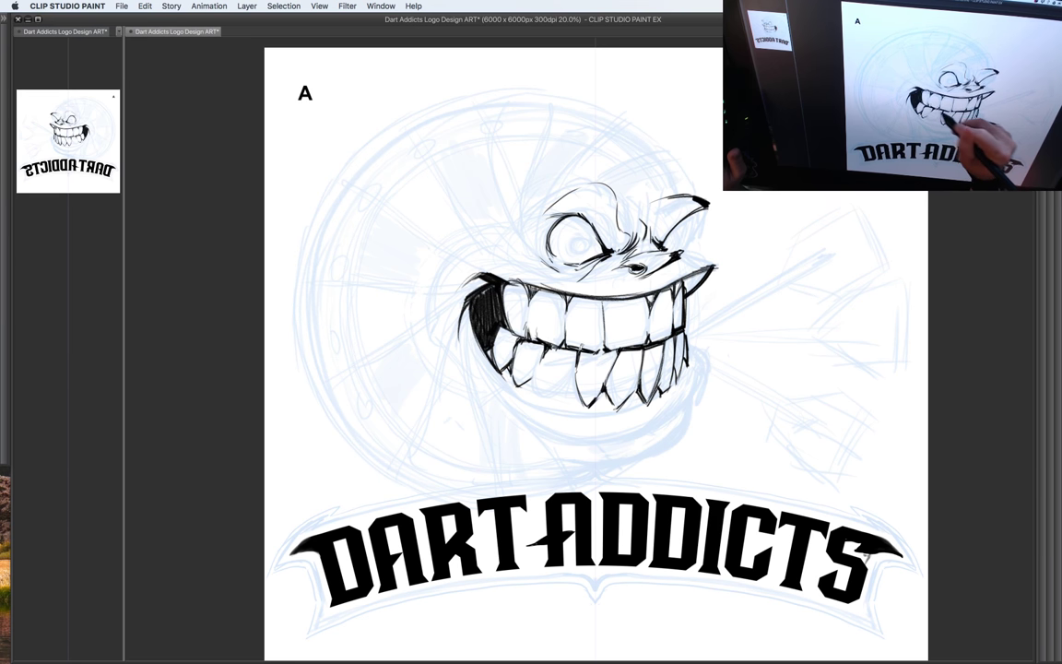
pyautogui.moveTo(579, 353); pyautogui.dragTo(555, 394)
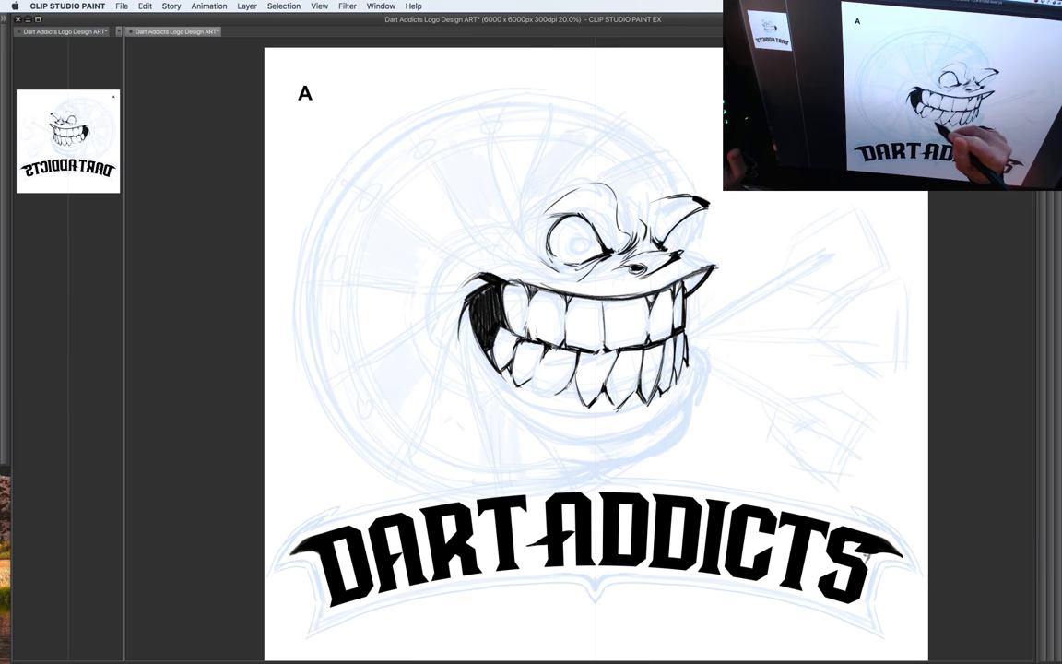
pyautogui.moveTo(517, 348); pyautogui.dragTo(515, 363)
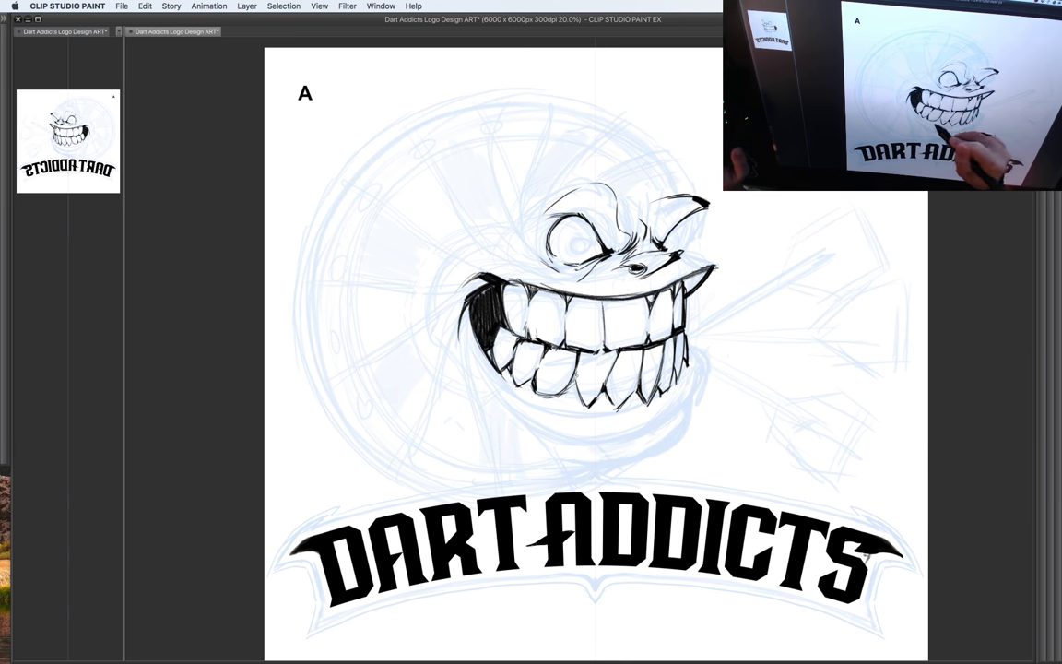
pyautogui.moveTo(521, 337); pyautogui.dragTo(518, 356)
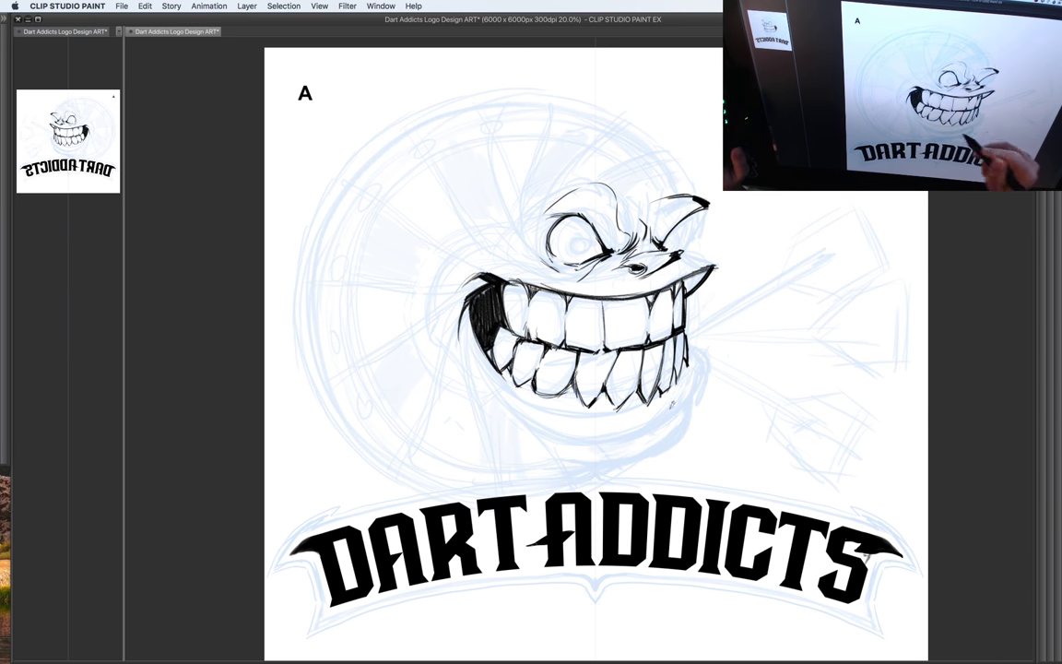
# Step: Draw the tapered lower lip crease curving from the near mouth corner down beneath the first lower teeth
pyautogui.scroll(-2, 677, 368)
pyautogui.scroll(2, 677, 368)
pyautogui.moveTo(695, 333)
pyautogui.mouseDown()
pyautogui.moveTo(671, 361)
pyautogui.moveTo(643, 339)
pyautogui.mouseUp()
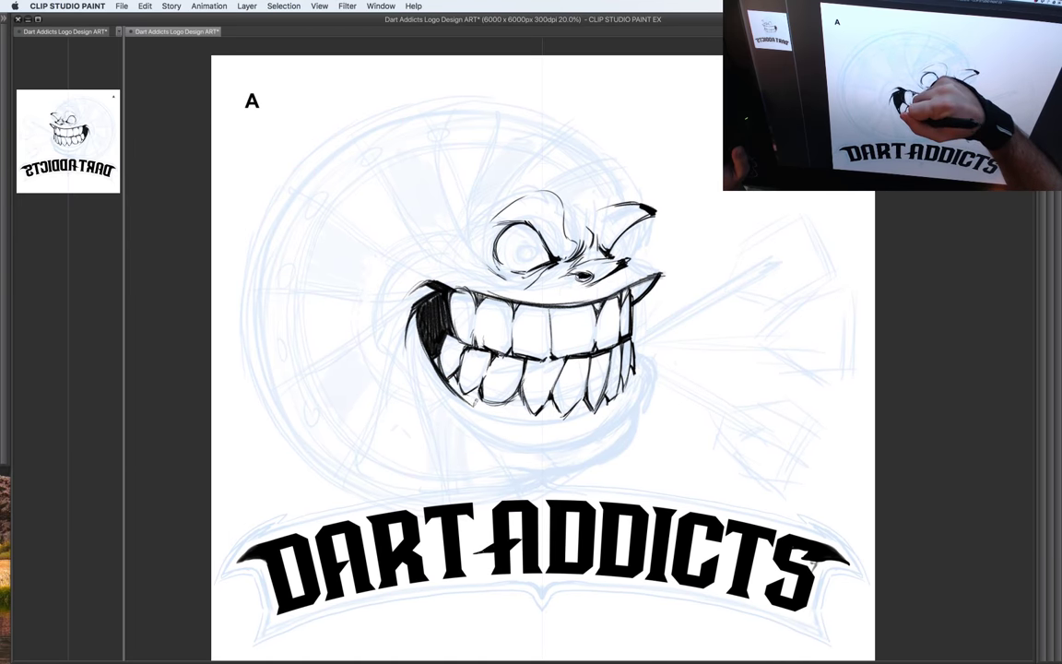
pyautogui.moveTo(407, 330); pyautogui.dragTo(463, 404)
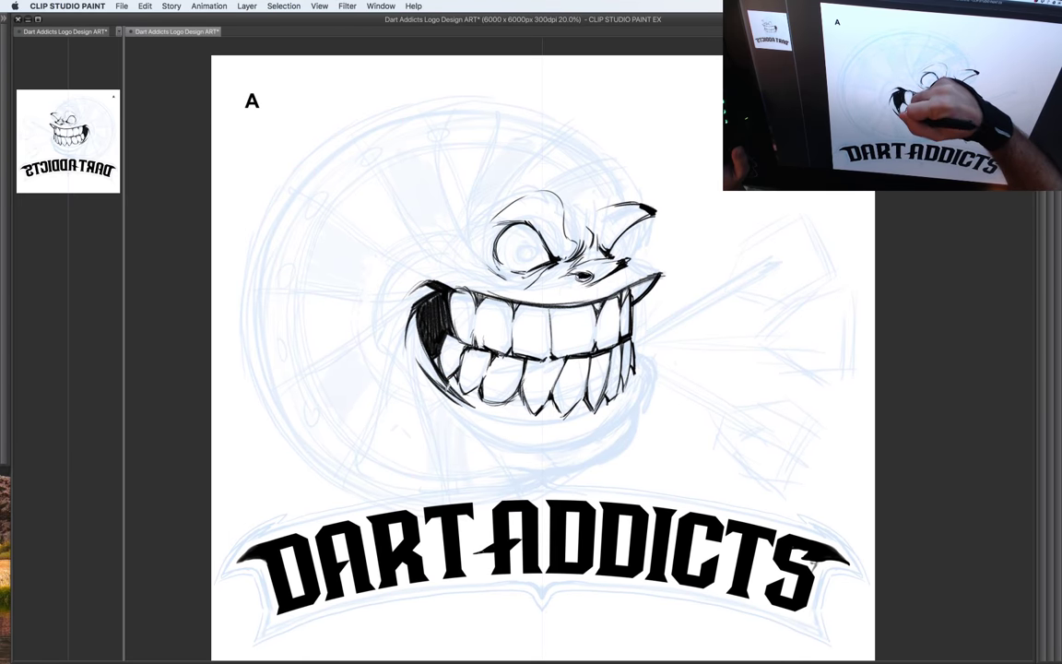
pyautogui.moveTo(418, 355); pyautogui.dragTo(474, 407)
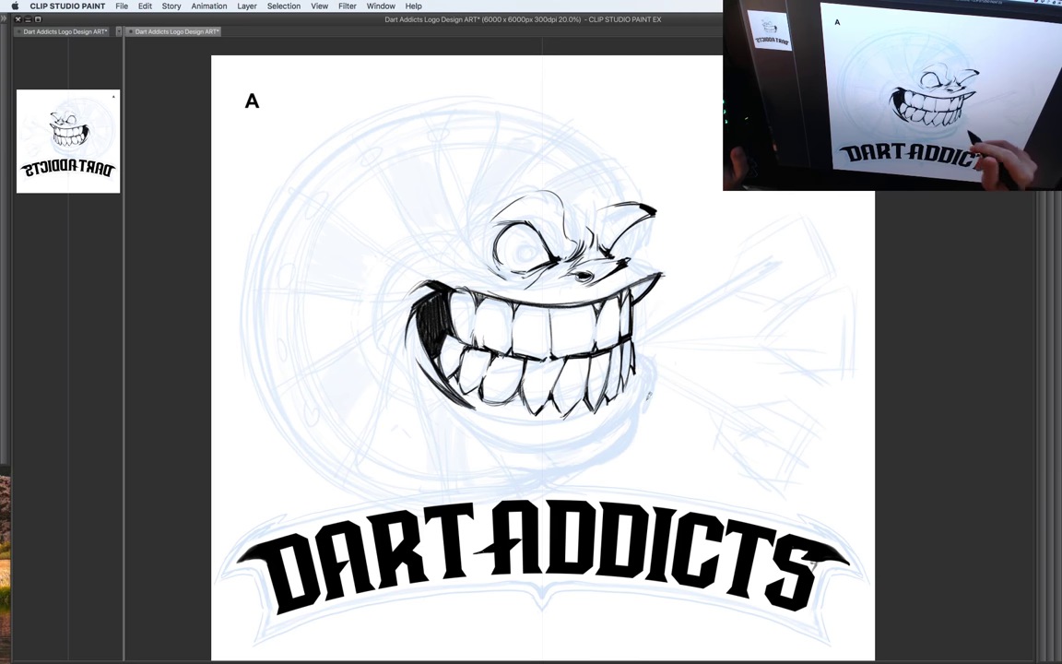
# Step: Draw the lower lip's inner edge beneath the lower teeth and round it up into the thick outer edge at the far corner
pyautogui.moveTo(651, 396); pyautogui.dragTo(656, 393)
pyautogui.moveTo(472, 398)
pyautogui.mouseDown()
pyautogui.moveTo(543, 424)
pyautogui.moveTo(590, 427)
pyautogui.mouseUp()
pyautogui.moveTo(513, 422)
pyautogui.mouseDown()
pyautogui.moveTo(606, 423)
pyautogui.moveTo(628, 411)
pyautogui.mouseUp()
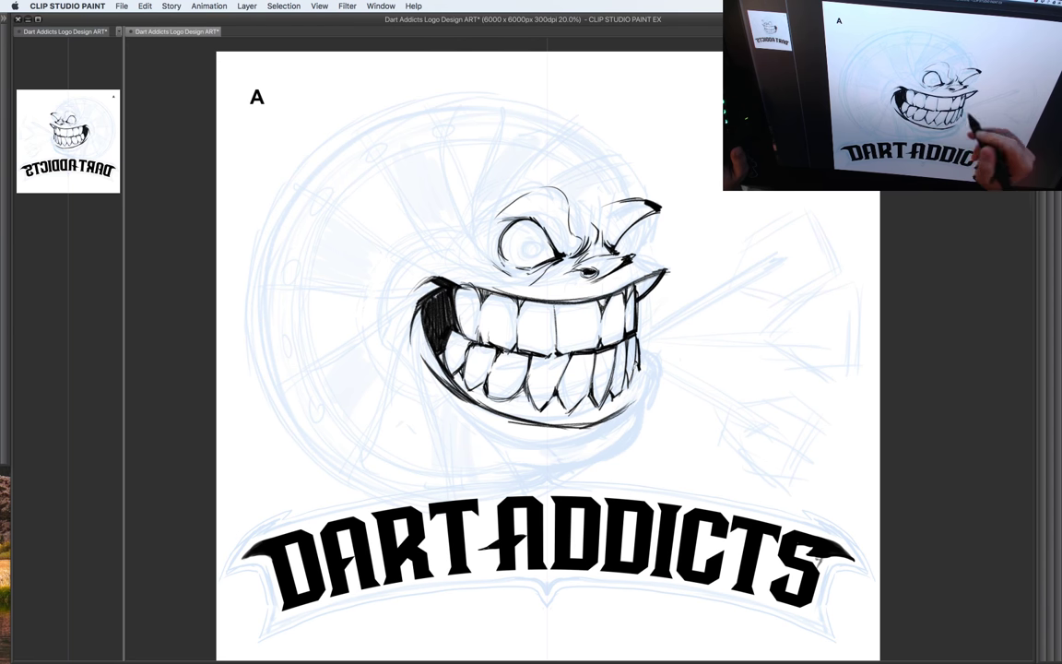
pyautogui.moveTo(642, 360); pyautogui.dragTo(632, 409)
pyautogui.moveTo(584, 335); pyautogui.dragTo(568, 364)
pyautogui.moveTo(653, 352); pyautogui.dragTo(650, 361)
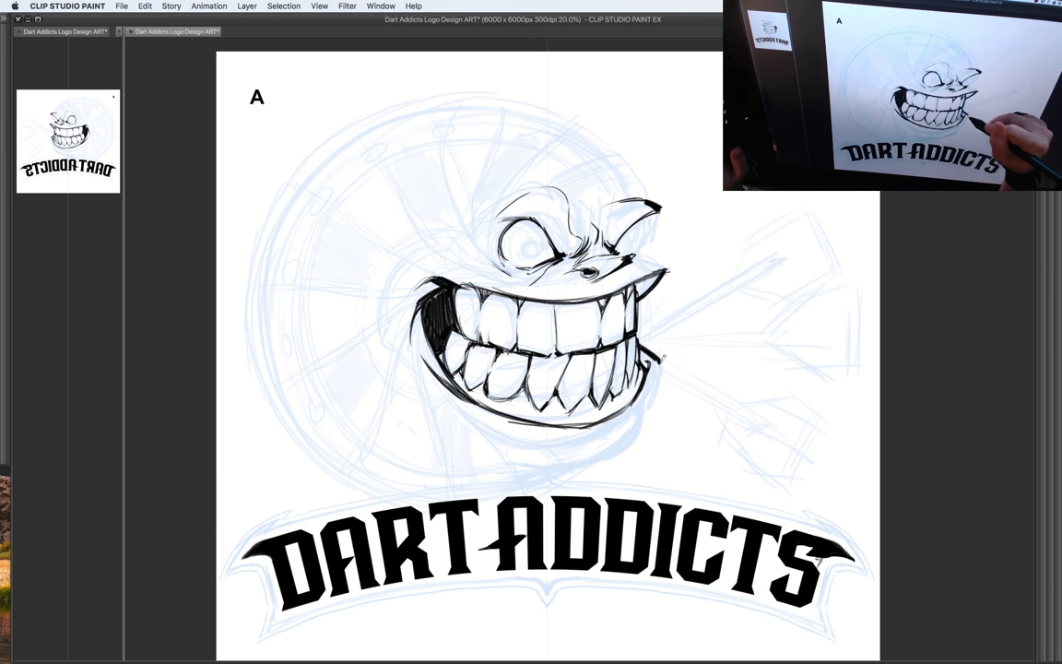
pyautogui.moveTo(660, 361)
pyautogui.mouseDown()
pyautogui.moveTo(638, 423)
pyautogui.moveTo(629, 430)
pyautogui.moveTo(648, 408)
pyautogui.moveTo(617, 435)
pyautogui.mouseUp()
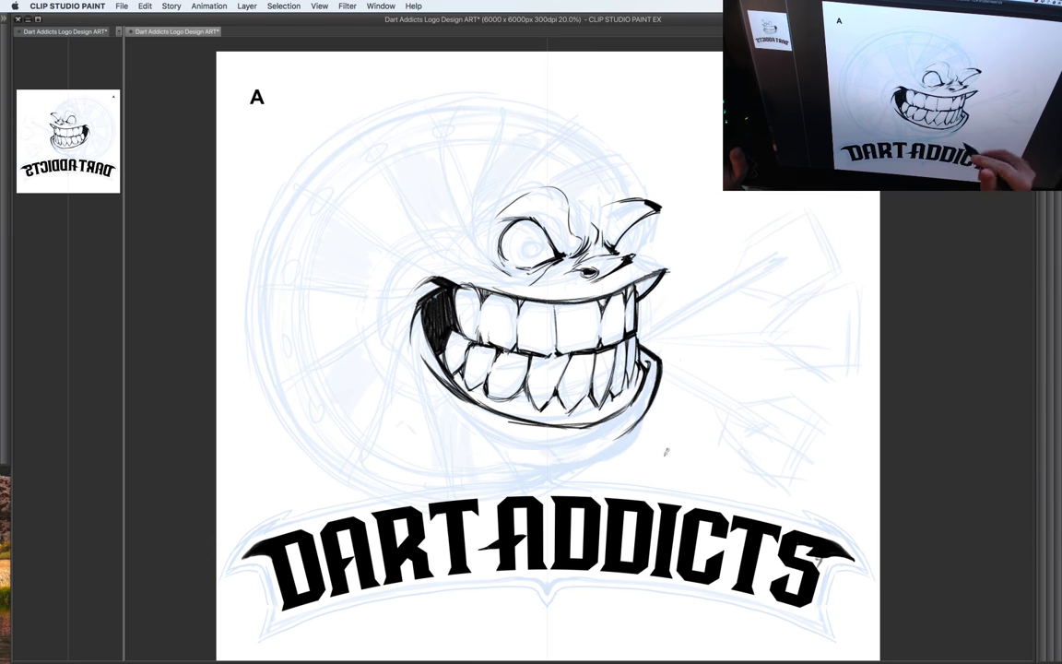
# Step: Draw the lower lip's outer contour from beside the near mouth corner down beneath the inner lip crease, building it up with overlapping strokes
pyautogui.moveTo(693, 315); pyautogui.dragTo(758, 405)
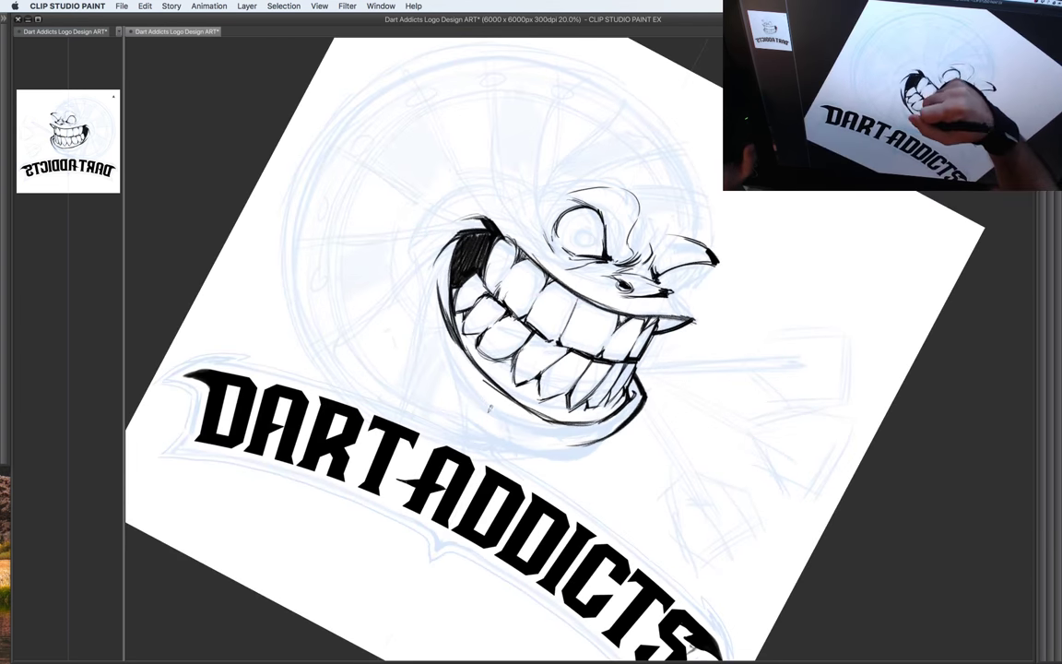
pyautogui.moveTo(486, 409); pyautogui.dragTo(438, 348)
pyautogui.moveTo(465, 388); pyautogui.dragTo(431, 282)
pyautogui.moveTo(444, 358)
pyautogui.mouseDown()
pyautogui.moveTo(429, 277)
pyautogui.moveTo(458, 388)
pyautogui.mouseUp()
pyautogui.moveTo(430, 319); pyautogui.dragTo(490, 412)
pyautogui.moveTo(442, 356); pyautogui.dragTo(474, 390)
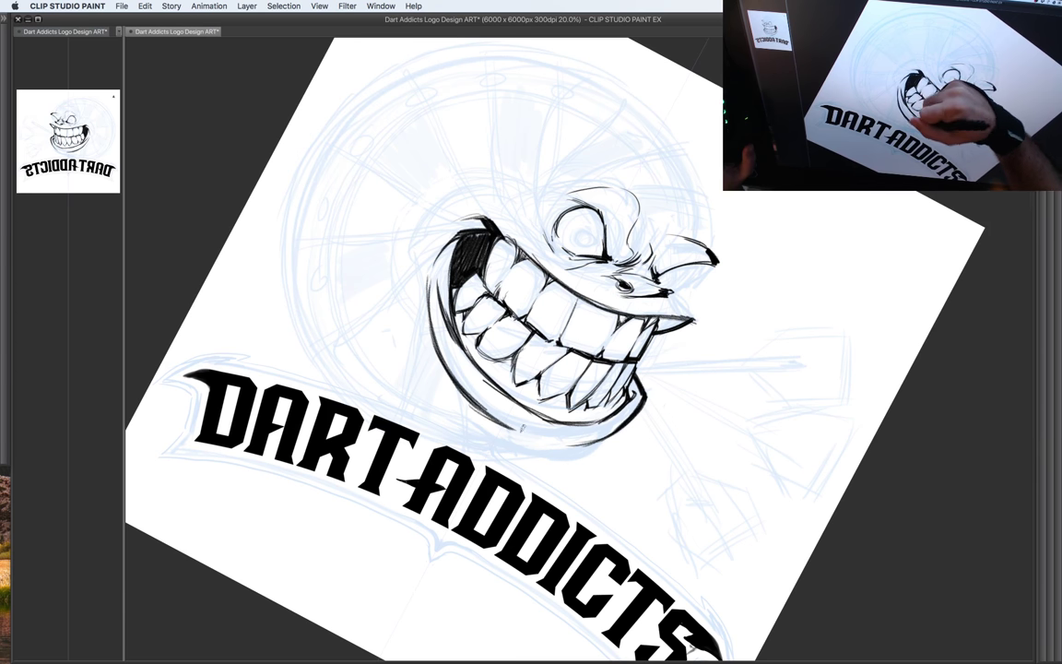
# Step: Add short diagonal hatching along the underside of the lower lip where the outer contour ends
pyautogui.keyDown('shift'); pyautogui.doubleClick(659, 428); pyautogui.keyUp('shift')
pyautogui.moveTo(658, 429); pyautogui.dragTo(701, 432)
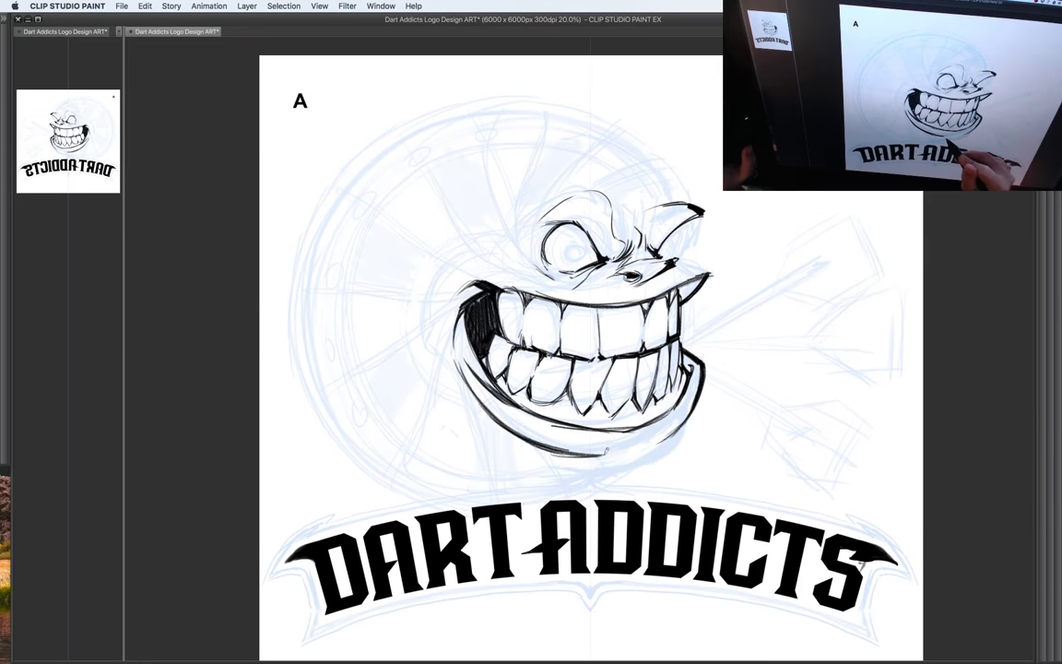
pyautogui.moveTo(604, 456); pyautogui.dragTo(612, 449)
pyautogui.moveTo(611, 456); pyautogui.dragTo(626, 448)
pyautogui.moveTo(621, 456); pyautogui.dragTo(635, 447)
pyautogui.moveTo(633, 453); pyautogui.dragTo(640, 447)
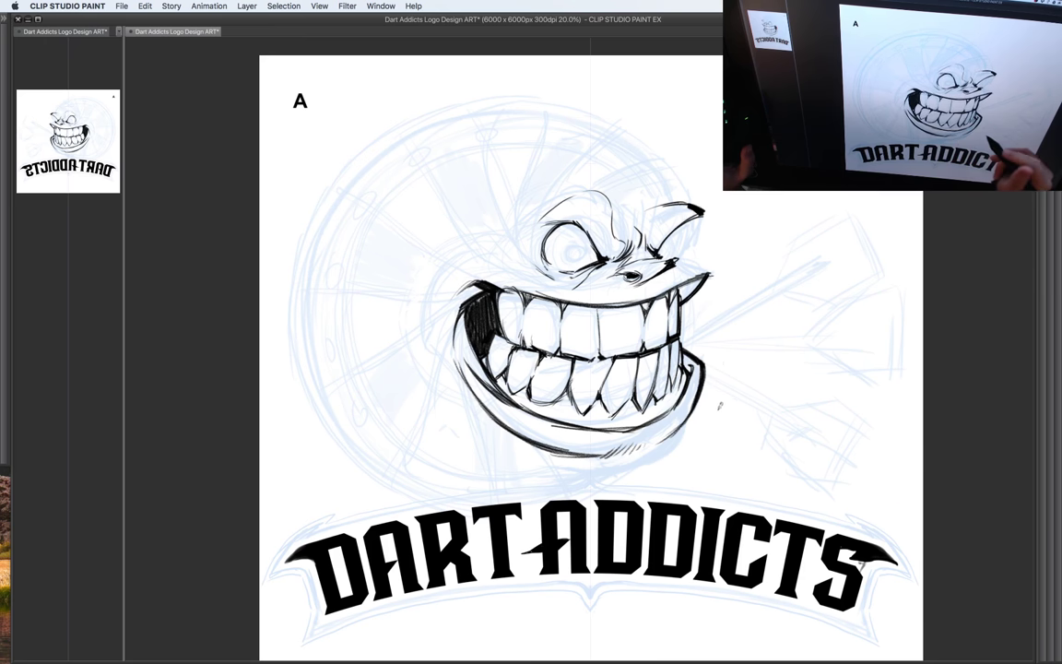
# Step: Draw the round iris and dark pupil with a highlight in the near eye, and the partly hidden iris in the far eye
pyautogui.scroll(-2, 719, 405)
pyautogui.scroll(2, 698, 395)
pyautogui.moveTo(698, 395)
pyautogui.mouseDown()
pyautogui.moveTo(703, 371)
pyautogui.moveTo(713, 402)
pyautogui.mouseUp()
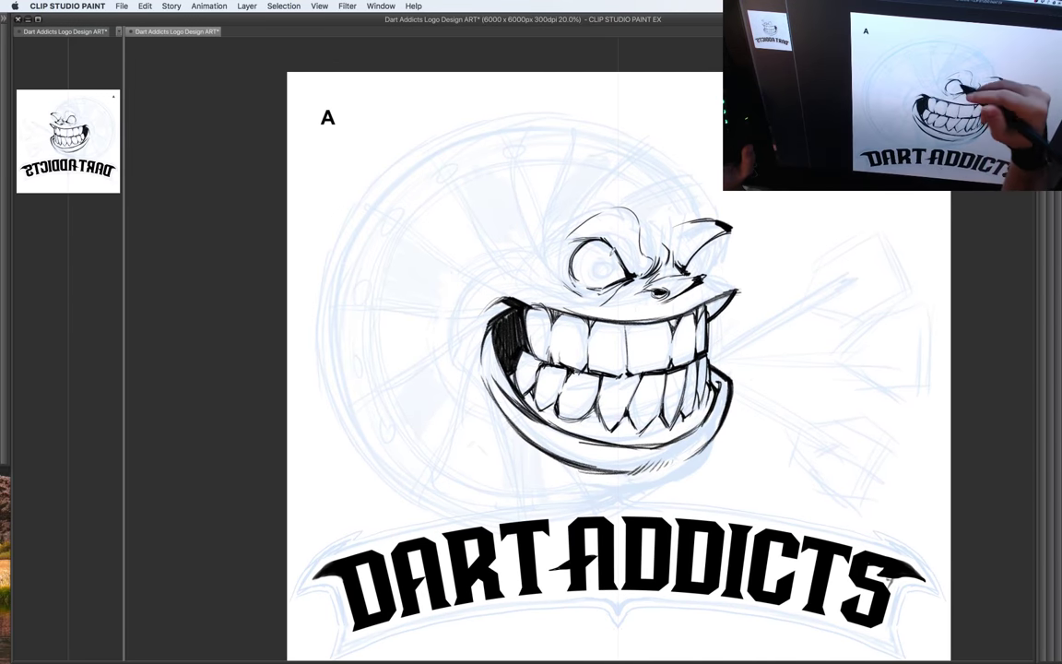
pyautogui.moveTo(605, 256)
pyautogui.mouseDown()
pyautogui.moveTo(593, 262)
pyautogui.moveTo(599, 272)
pyautogui.moveTo(610, 266)
pyautogui.moveTo(603, 257)
pyautogui.moveTo(598, 272)
pyautogui.mouseUp()
pyautogui.moveTo(598, 273); pyautogui.dragTo(608, 256)
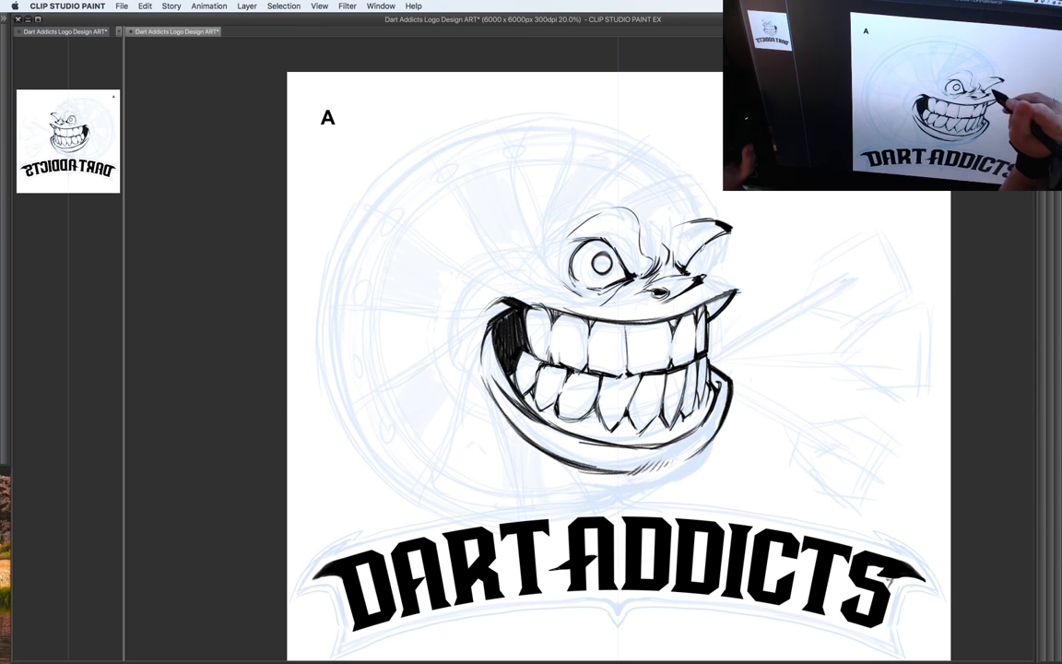
pyautogui.moveTo(702, 254); pyautogui.dragTo(696, 269)
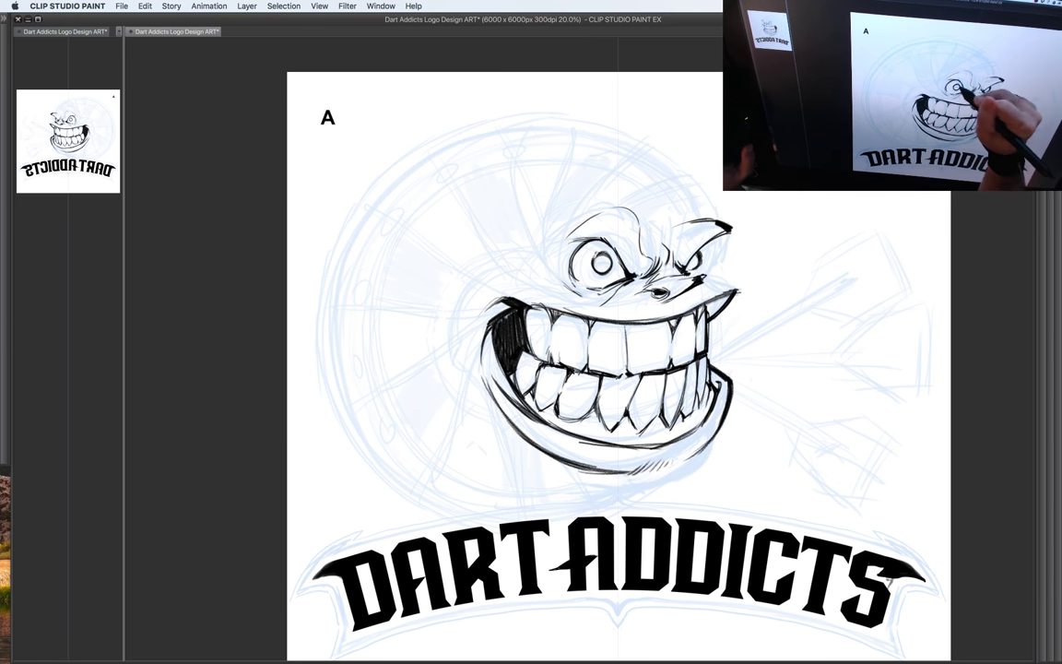
pyautogui.moveTo(680, 281)
pyautogui.mouseDown()
pyautogui.moveTo(687, 324)
pyautogui.moveTo(678, 318)
pyautogui.mouseUp()
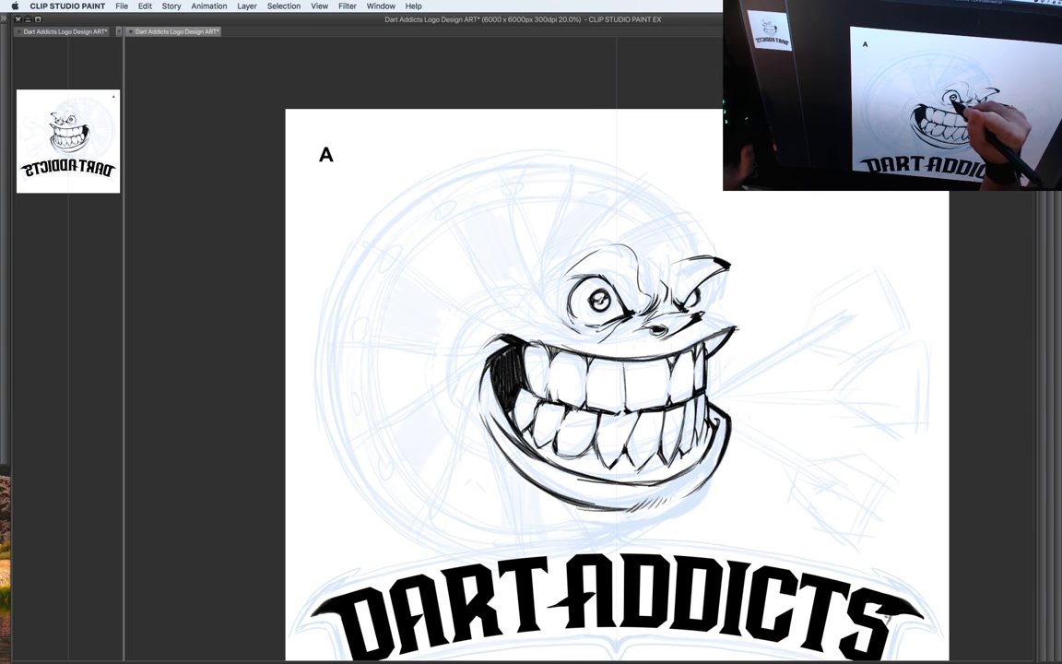
pyautogui.moveTo(671, 299); pyautogui.dragTo(636, 282)
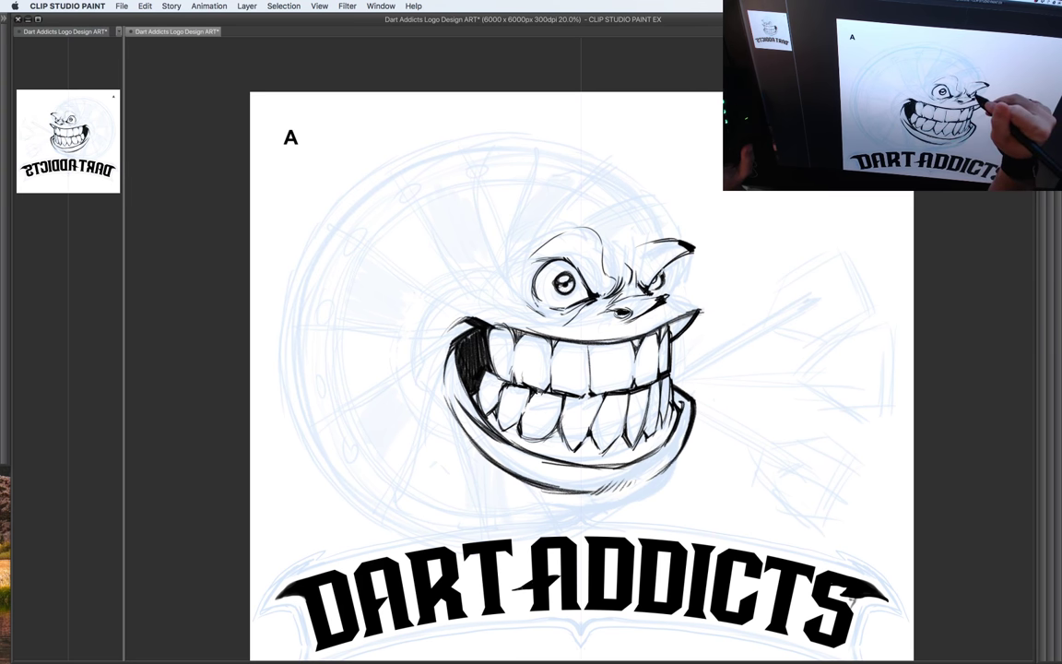
# Step: Thicken the eyelids and angry brows, and draw furrowed wrinkles between the brows and down to the nose
pyautogui.scroll(-2, 710, 333)
pyautogui.moveTo(723, 374); pyautogui.dragTo(623, 415)
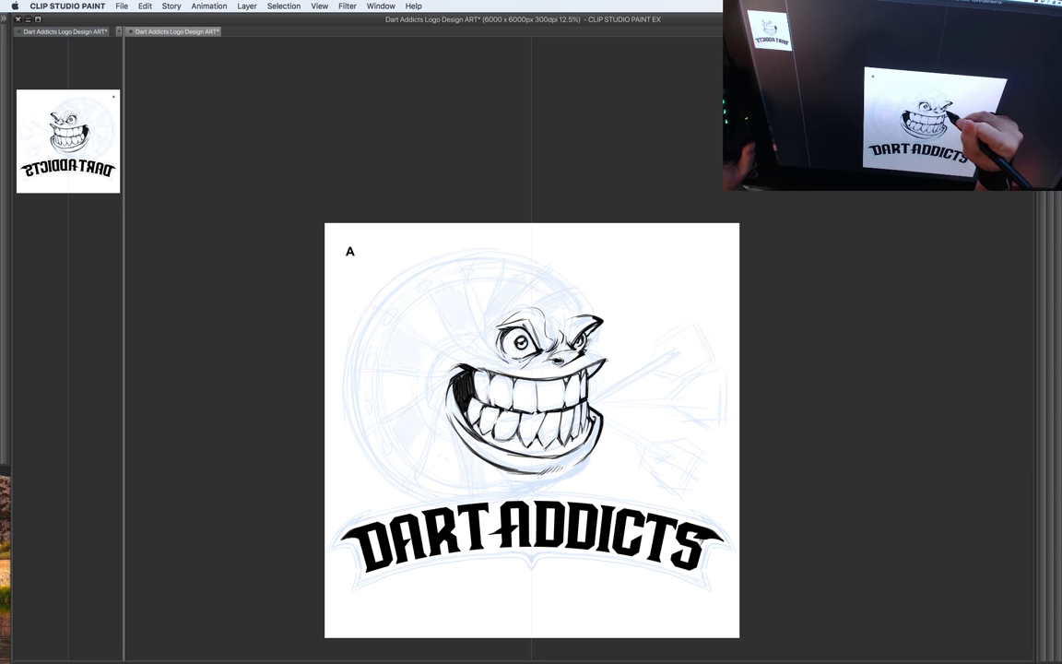
pyautogui.moveTo(632, 369); pyautogui.dragTo(654, 366)
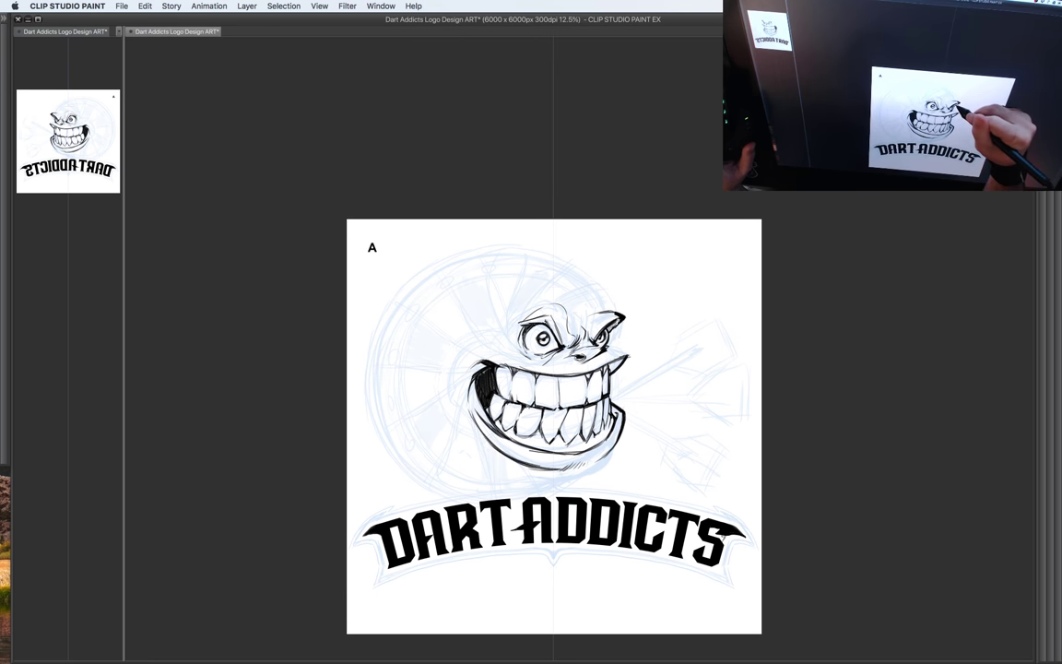
pyautogui.moveTo(672, 392); pyautogui.dragTo(673, 363)
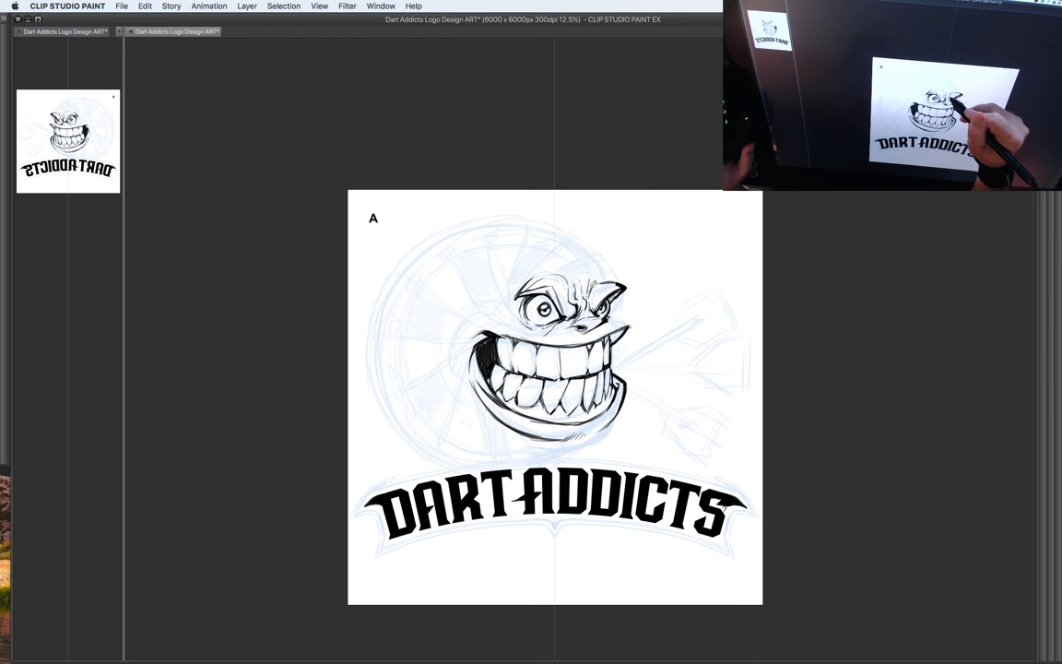
pyautogui.moveTo(594, 325); pyautogui.dragTo(601, 319)
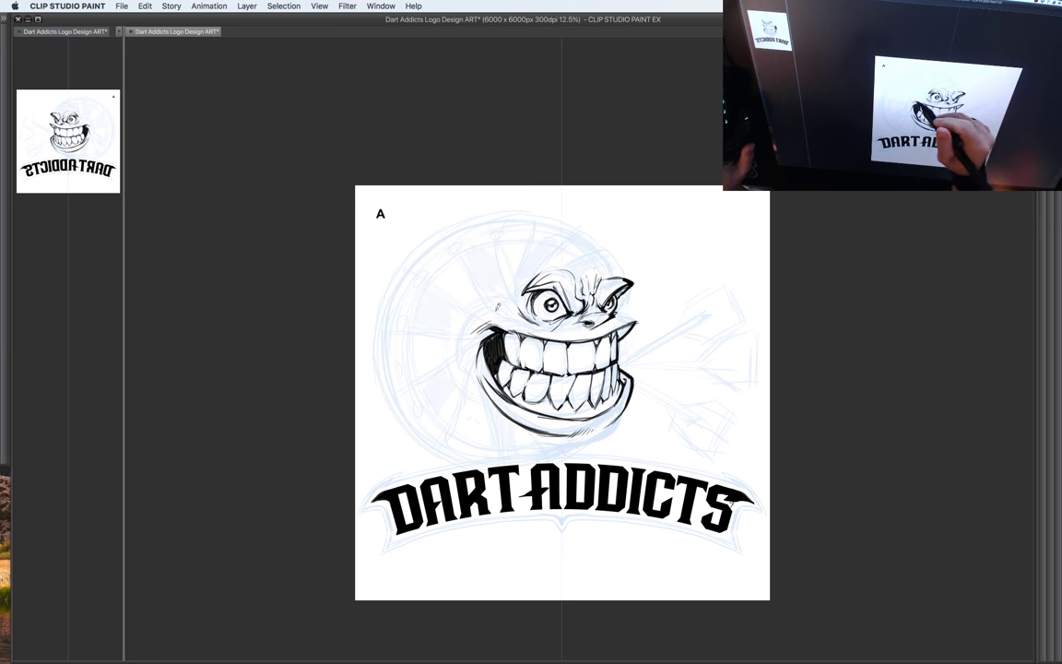
# Step: Draw the peaked cheek fold around the near mouth corner and the heavy chin contour beneath the lower lip
pyautogui.moveTo(463, 336)
pyautogui.mouseDown()
pyautogui.moveTo(473, 305)
pyautogui.moveTo(507, 314)
pyautogui.moveTo(467, 326)
pyautogui.moveTo(465, 350)
pyautogui.mouseUp()
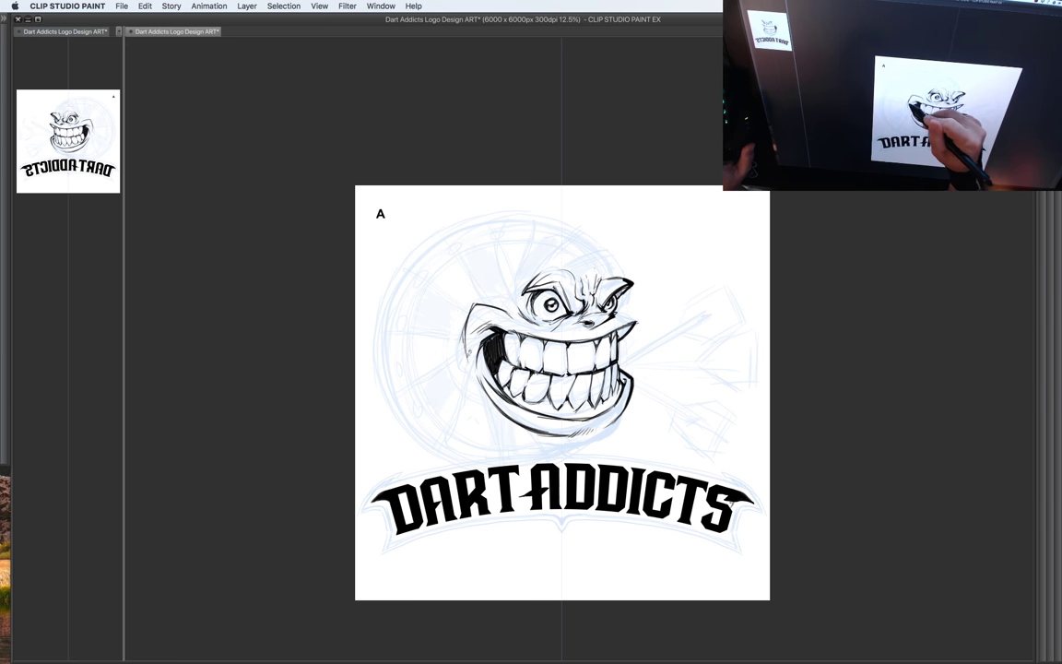
pyautogui.scroll(-1, 645, 414)
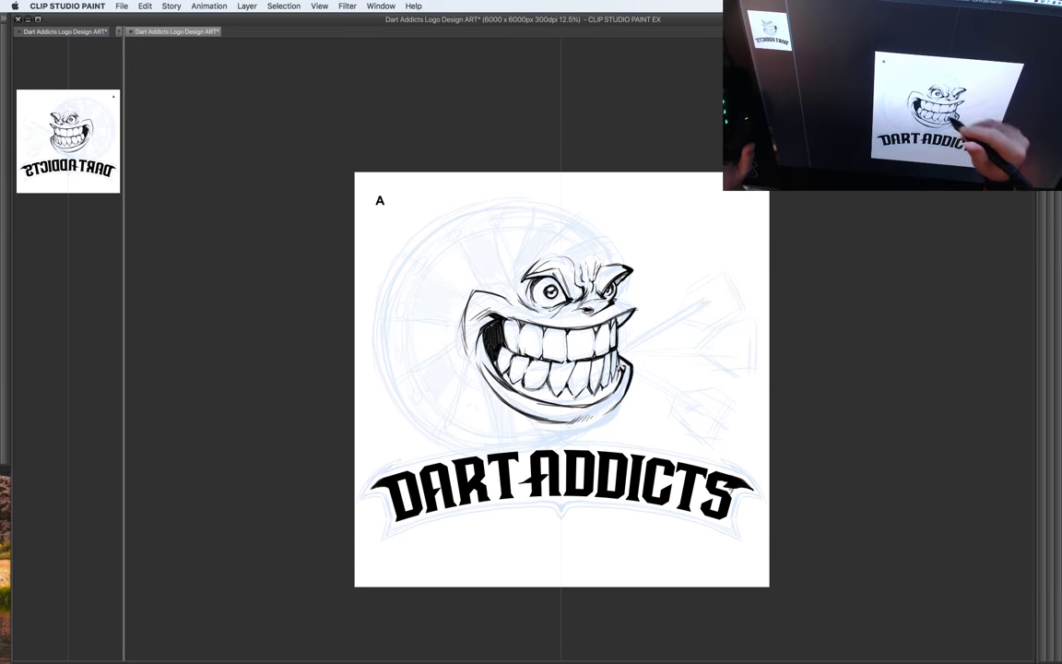
pyautogui.moveTo(621, 398)
pyautogui.mouseDown()
pyautogui.moveTo(599, 431)
pyautogui.moveTo(538, 427)
pyautogui.mouseUp()
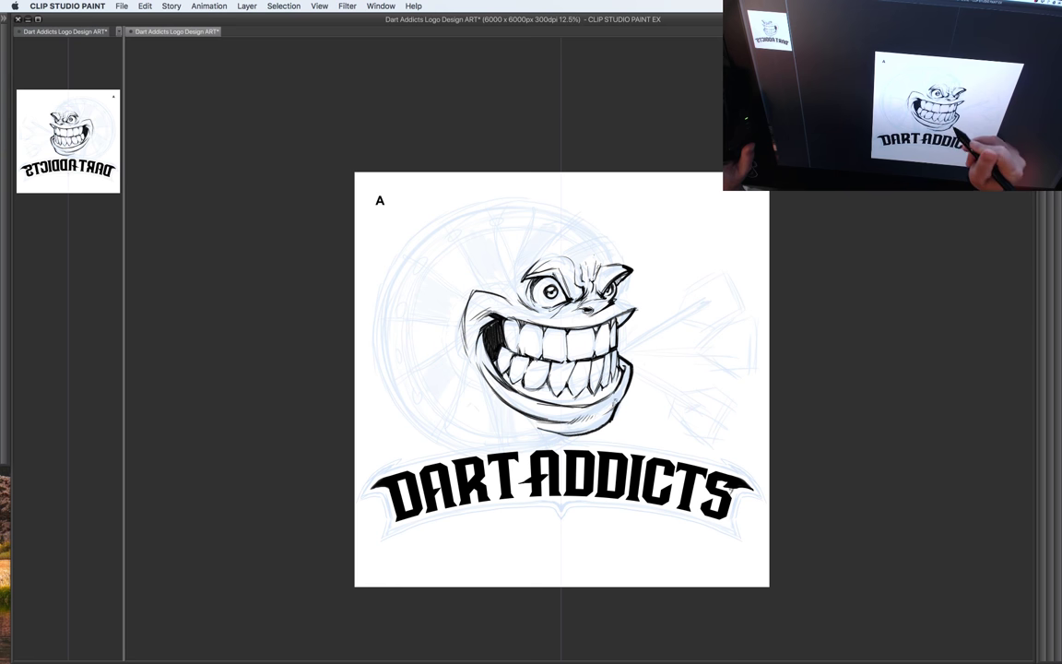
pyautogui.moveTo(555, 363)
pyautogui.mouseDown()
pyautogui.moveTo(518, 389)
pyautogui.moveTo(472, 382)
pyautogui.moveTo(530, 425)
pyautogui.mouseUp()
pyautogui.moveTo(469, 375); pyautogui.dragTo(522, 424)
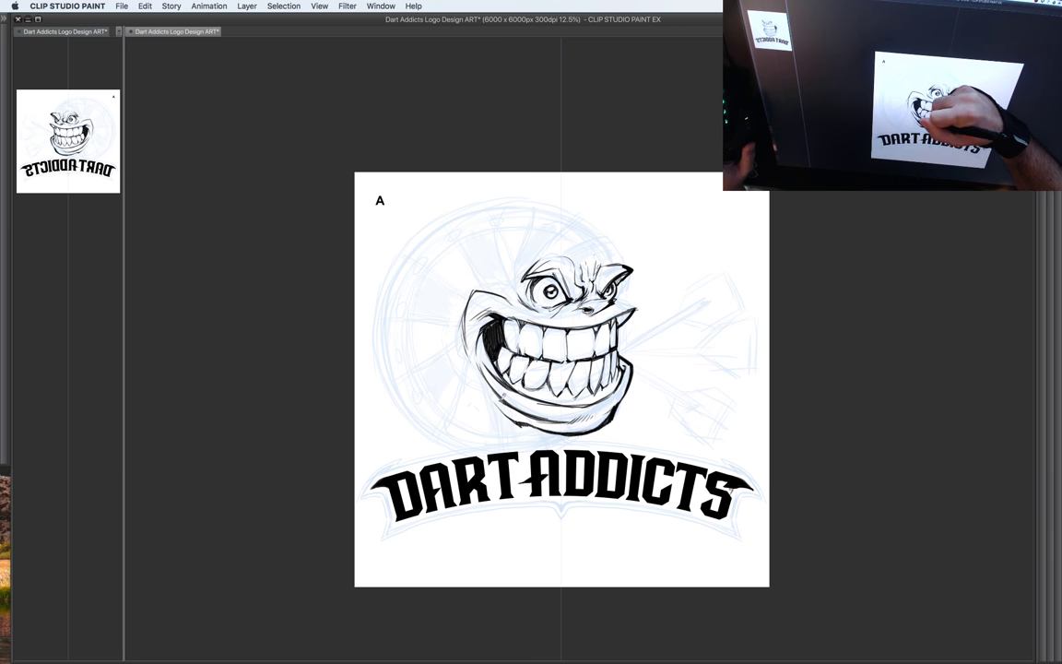
pyautogui.moveTo(663, 404); pyautogui.dragTo(676, 428)
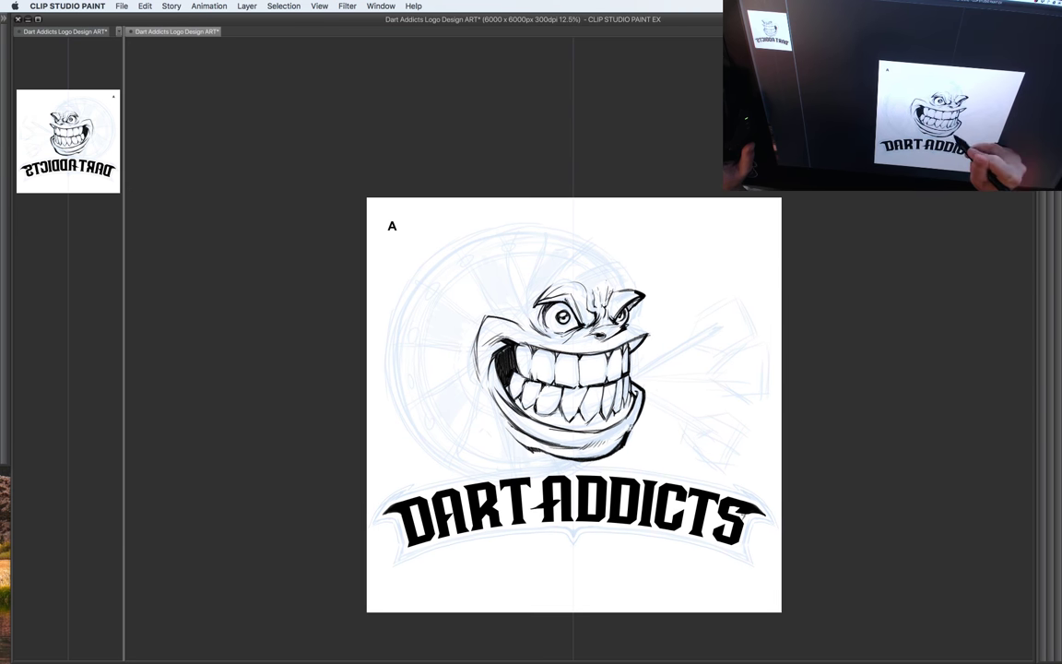
# Step: Draw the dart's shaft as a narrow double line angling up from the far teeth, and darken its edges
pyautogui.moveTo(686, 322)
pyautogui.mouseDown()
pyautogui.moveTo(615, 332)
pyautogui.moveTo(562, 377)
pyautogui.moveTo(650, 333)
pyautogui.mouseUp()
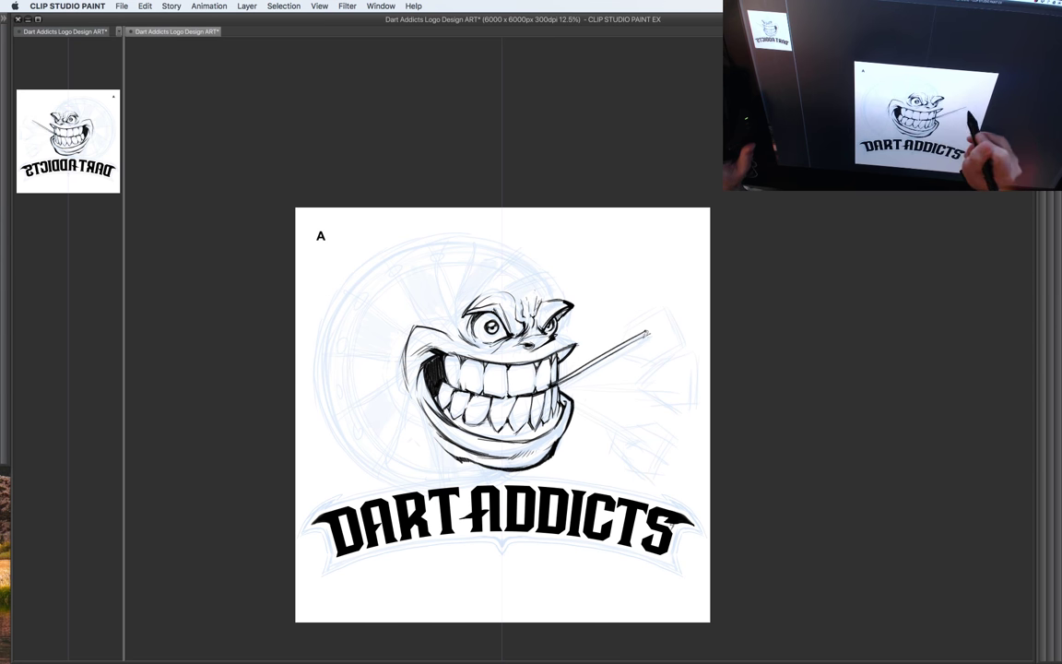
pyautogui.moveTo(558, 384); pyautogui.dragTo(644, 331)
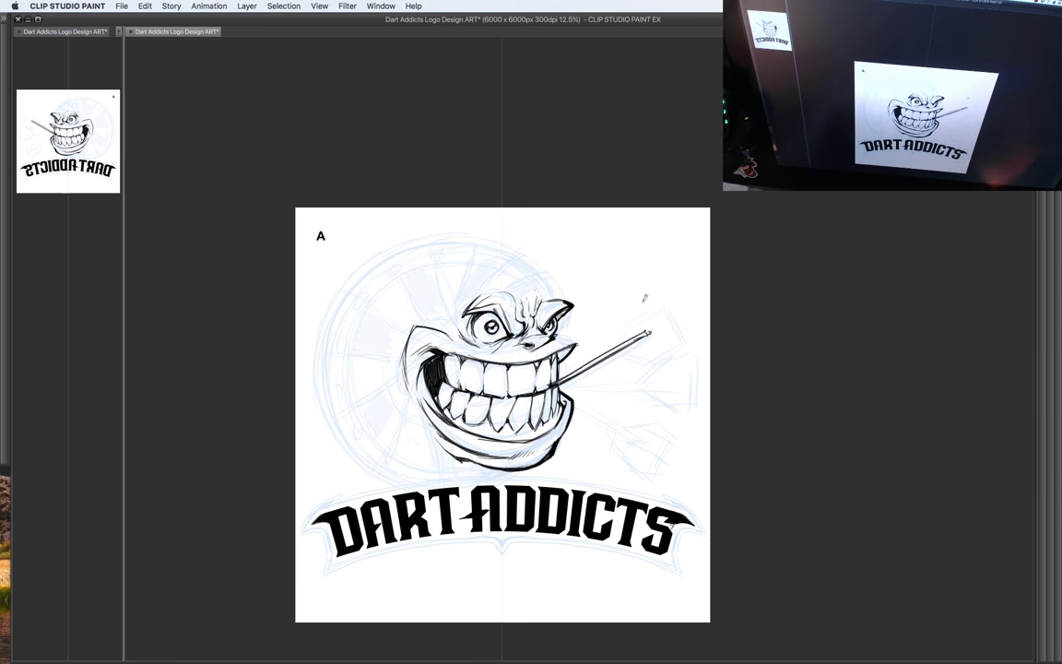
pyautogui.press('super+Tab')
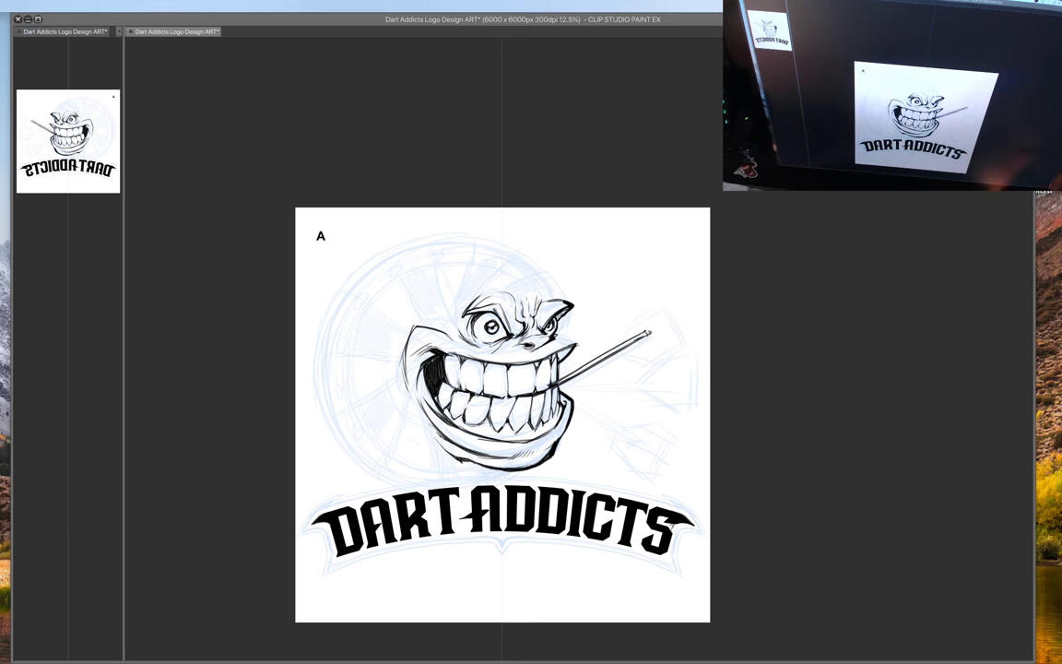
pyautogui.click(622, 335)
# Step: Outline the dart's angular flight around the shaft's end and add parallel stripes across the flight's base
pyautogui.moveTo(621, 333)
pyautogui.mouseDown()
pyautogui.moveTo(648, 353)
pyautogui.moveTo(635, 307)
pyautogui.moveTo(664, 298)
pyautogui.mouseUp()
pyautogui.moveTo(646, 356)
pyautogui.mouseDown()
pyautogui.moveTo(690, 334)
pyautogui.moveTo(687, 307)
pyautogui.moveTo(698, 303)
pyautogui.moveTo(690, 337)
pyautogui.mouseUp()
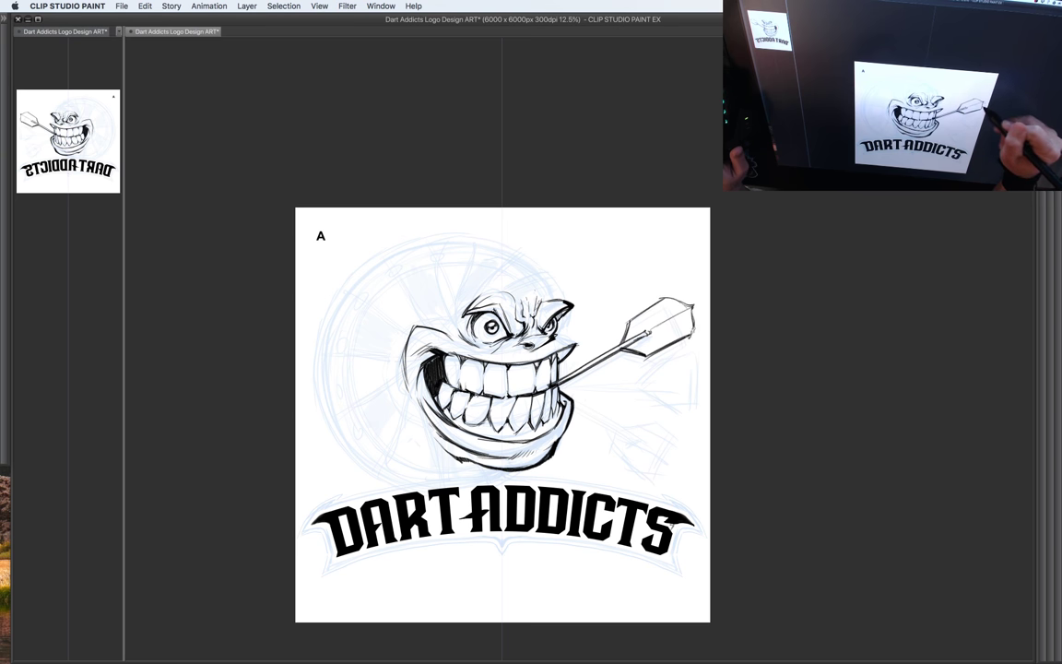
pyautogui.moveTo(627, 307); pyautogui.dragTo(632, 312)
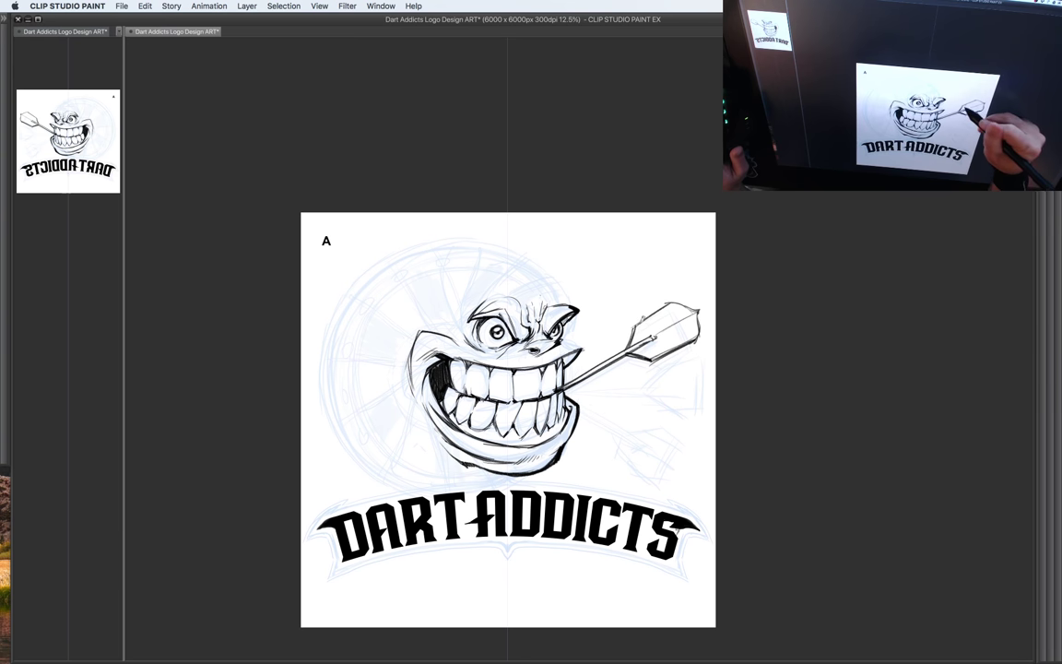
pyautogui.moveTo(643, 321); pyautogui.dragTo(643, 340)
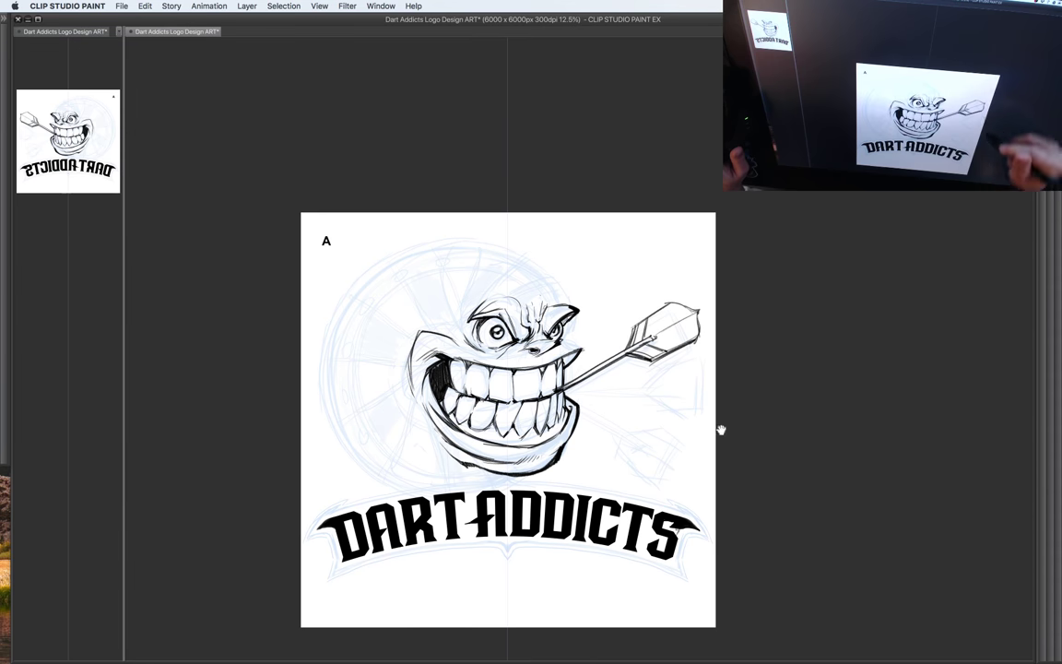
# Step: Redraw the far corner of the upper lip above the dart shaft with a heavier, pointed edge
pyautogui.moveTo(721, 429); pyautogui.dragTo(732, 400)
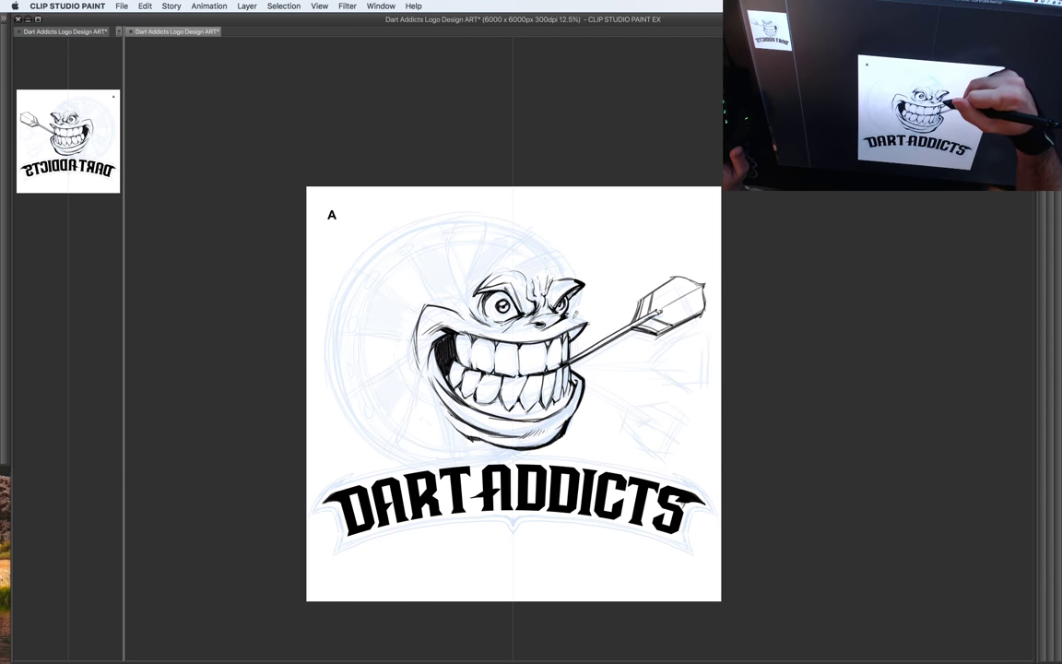
pyautogui.moveTo(566, 315); pyautogui.dragTo(586, 320)
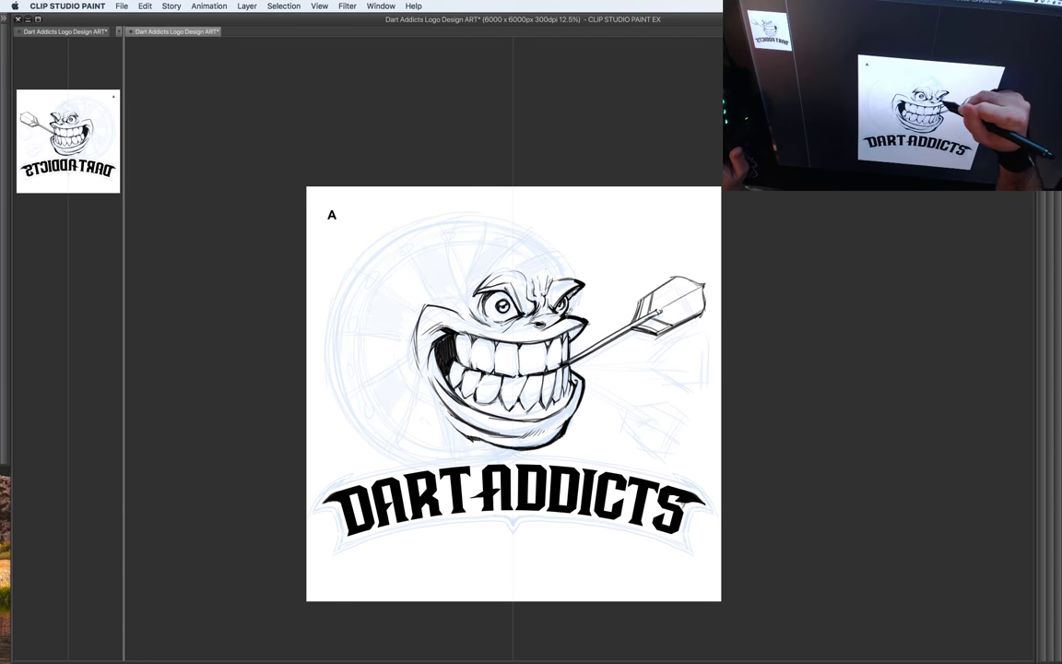
pyautogui.moveTo(513, 285); pyautogui.dragTo(515, 263)
pyautogui.moveTo(707, 407); pyautogui.dragTo(689, 404)
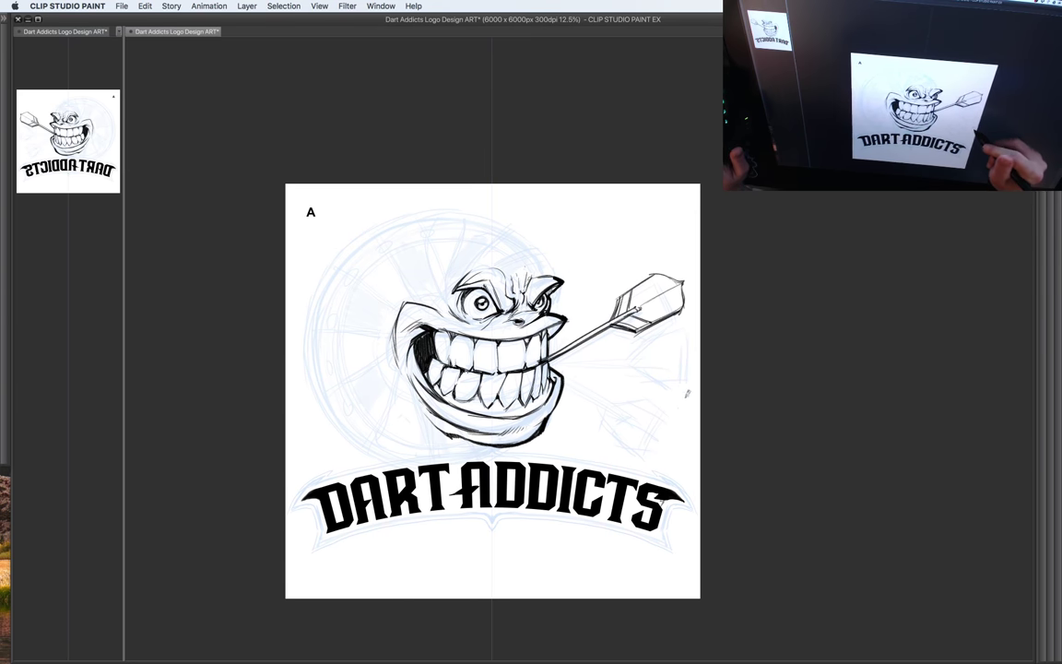
# Step: Widen the mirrored preview pane slightly beside the main canvas
pyautogui.click(121, 187)
pyautogui.moveTo(123, 187); pyautogui.dragTo(130, 188)
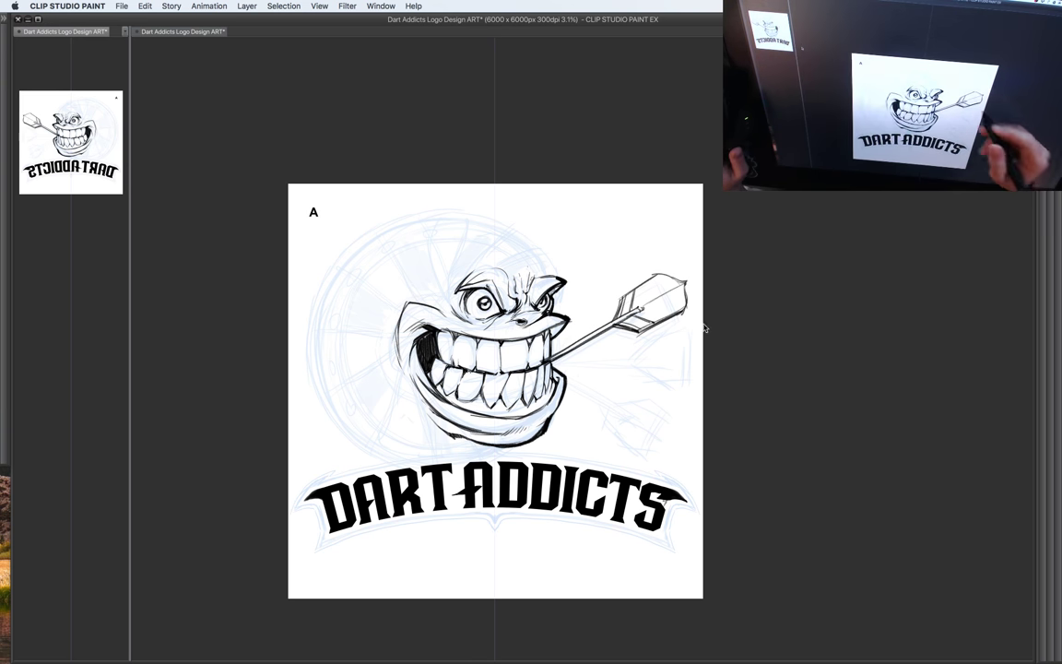
# Step: Darken the stripe and outline of the dart's flight, then shade the flight with diagonal hatching and grey tone
pyautogui.click(638, 299)
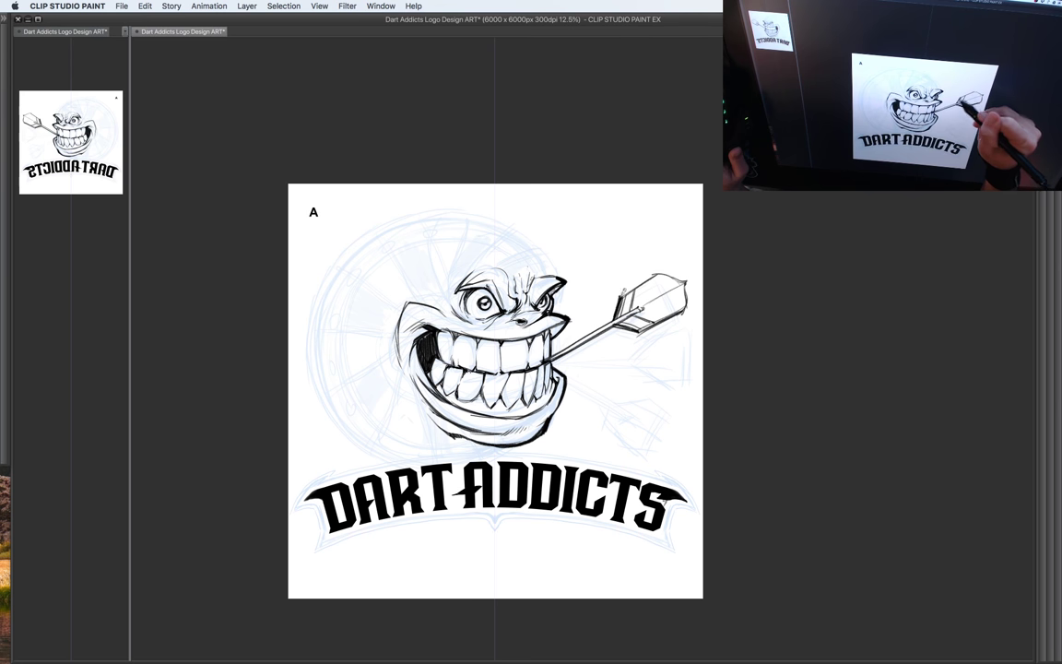
pyautogui.moveTo(616, 312)
pyautogui.mouseDown()
pyautogui.moveTo(631, 287)
pyautogui.moveTo(688, 276)
pyautogui.mouseUp()
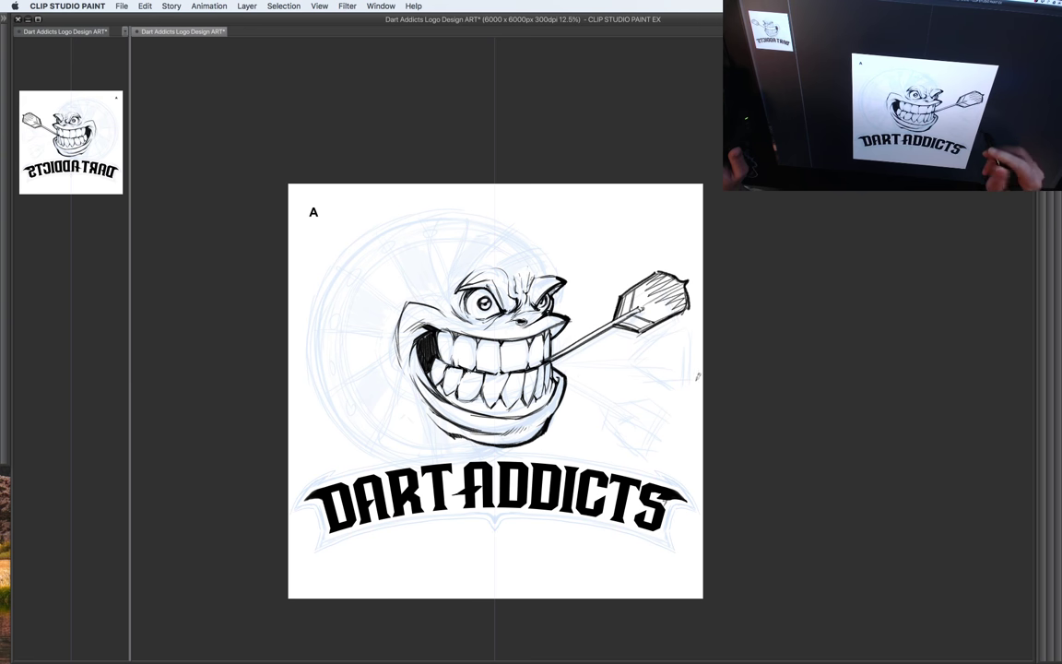
pyautogui.moveTo(703, 388); pyautogui.dragTo(719, 382)
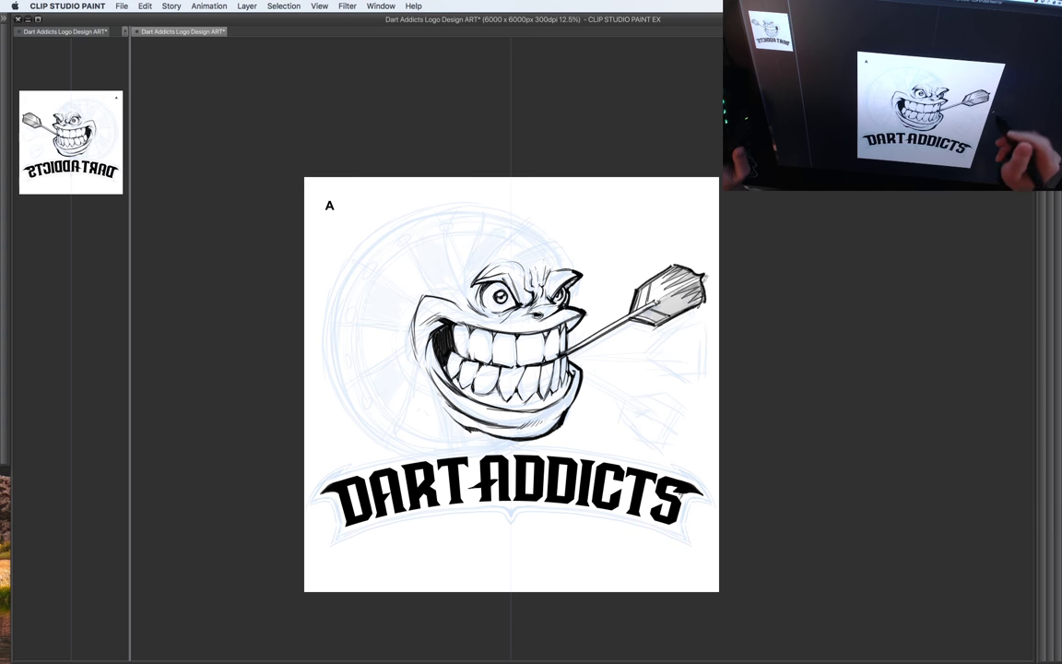
# Step: Lasso the dart, duplicate it, and rotate the copy to lie horizontally below the original with its shaft meeting the mouth corner
pyautogui.moveTo(684, 254)
pyautogui.mouseDown()
pyautogui.moveTo(579, 331)
pyautogui.moveTo(708, 309)
pyautogui.moveTo(689, 254)
pyautogui.mouseUp()
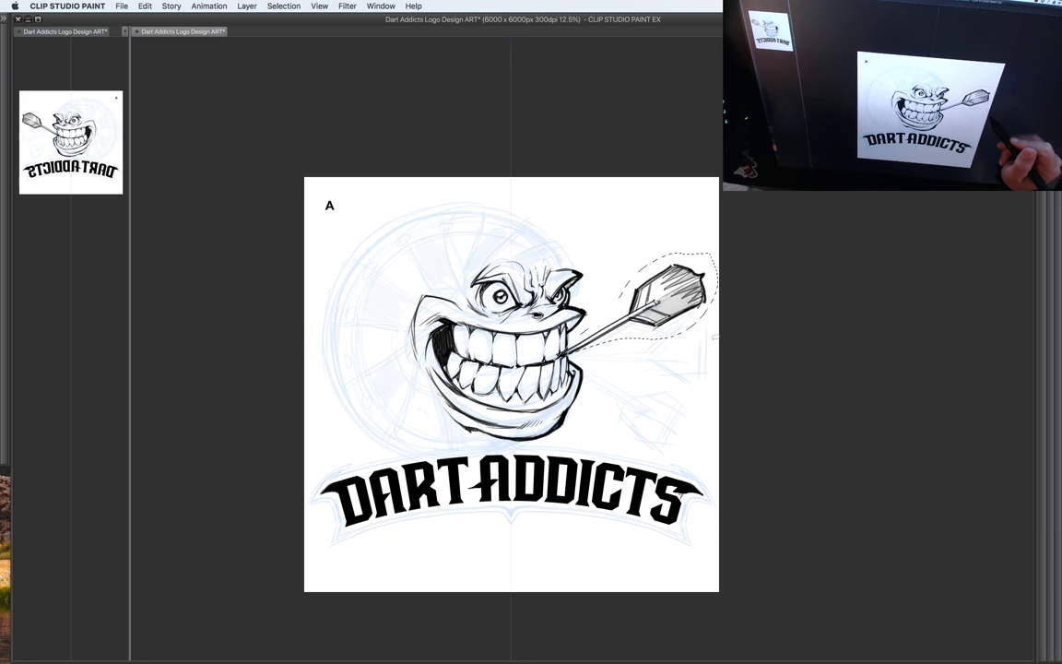
pyautogui.press('super+c')
pyautogui.press('super+v')
pyautogui.press('super+t')
pyautogui.moveTo(676, 323); pyautogui.dragTo(599, 368)
pyautogui.press('super+z')
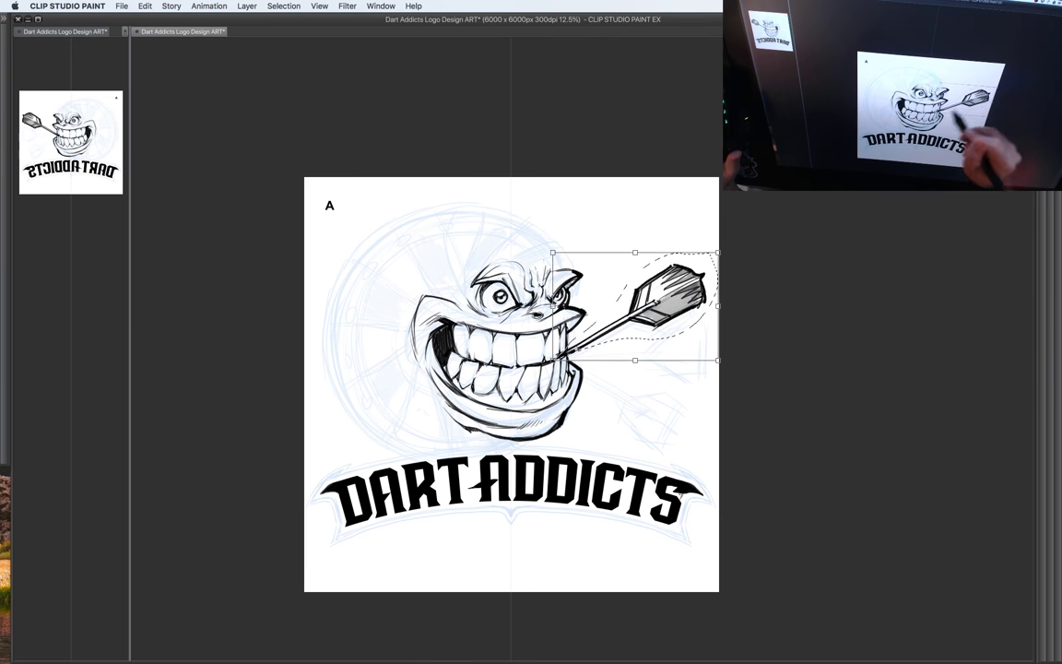
pyautogui.moveTo(747, 290); pyautogui.dragTo(712, 398)
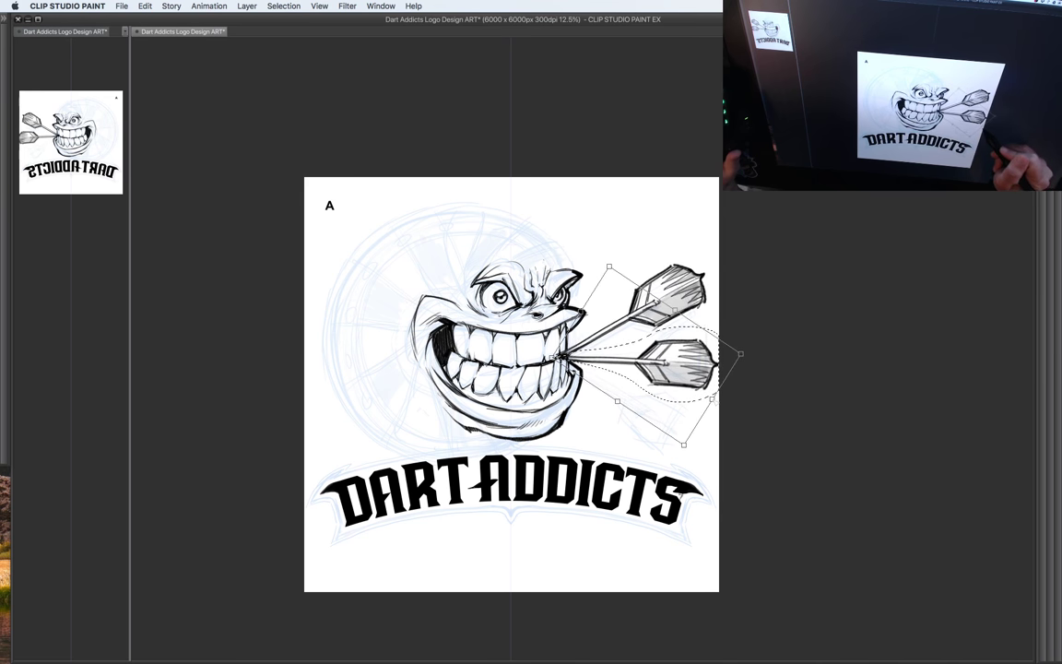
pyautogui.press('Return')
# Step: Duplicate the horizontal dart and rotate the copy into a third dart slanting downward from the mouth corner
pyautogui.press('super+c')
pyautogui.press('super+v')
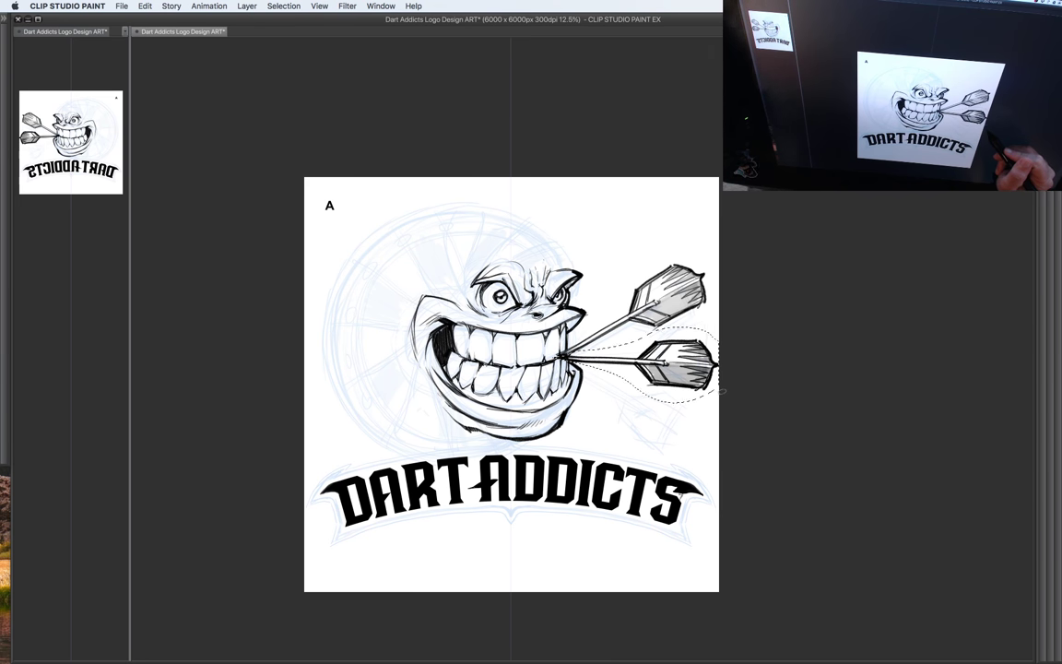
pyautogui.press('super+t')
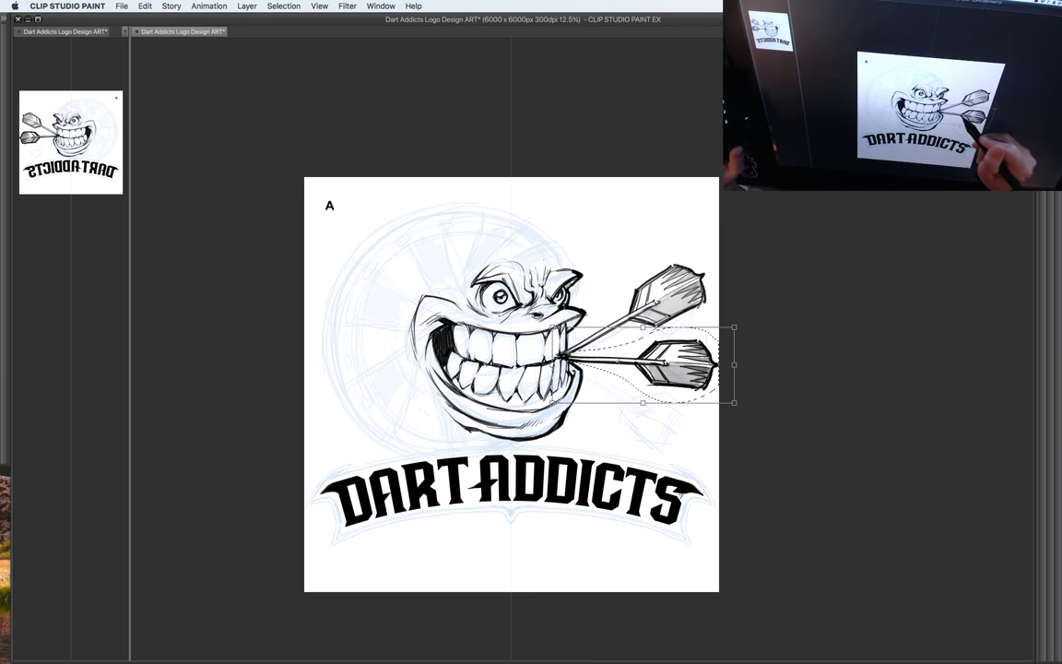
pyautogui.moveTo(735, 350); pyautogui.dragTo(736, 407)
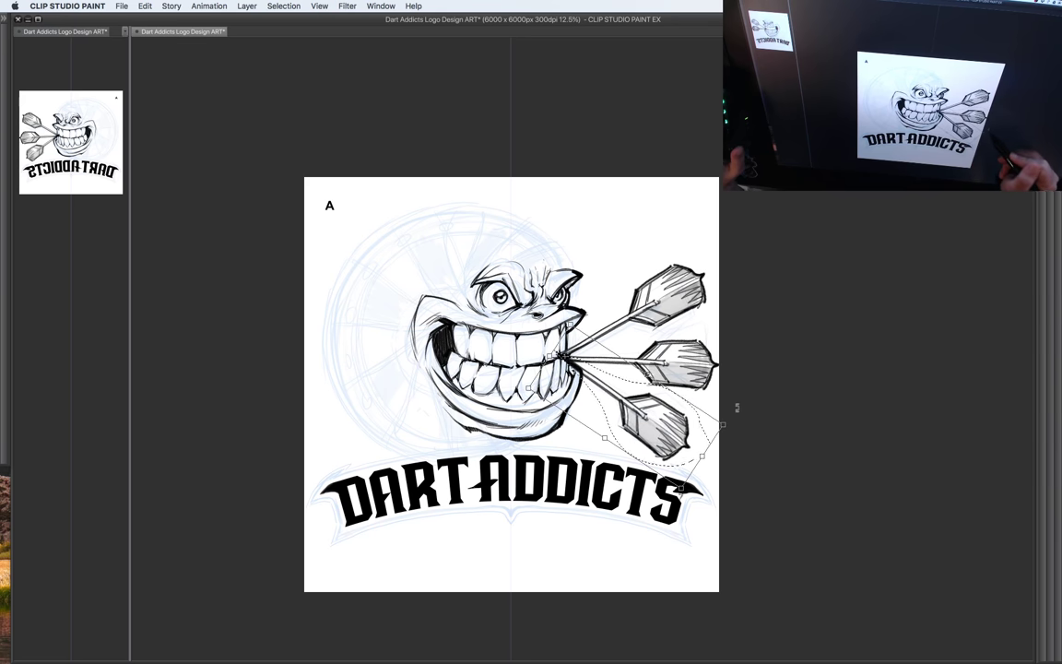
pyautogui.press('Return')
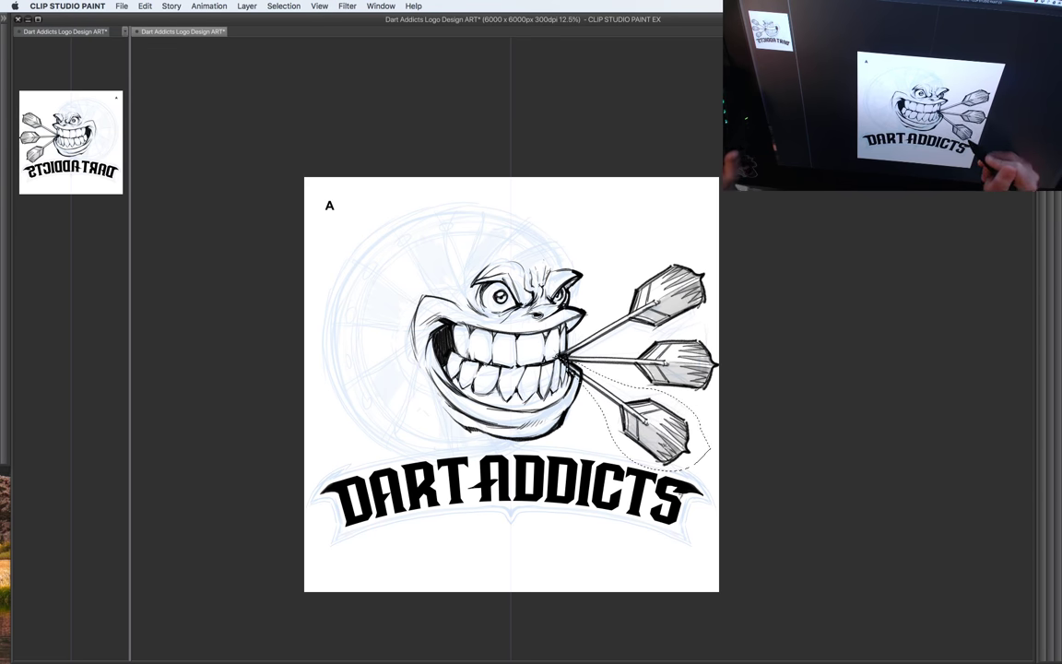
# Step: Rotate the lowest dart slightly upward to even out the fan of darts and clear the selection
pyautogui.press('super+t')
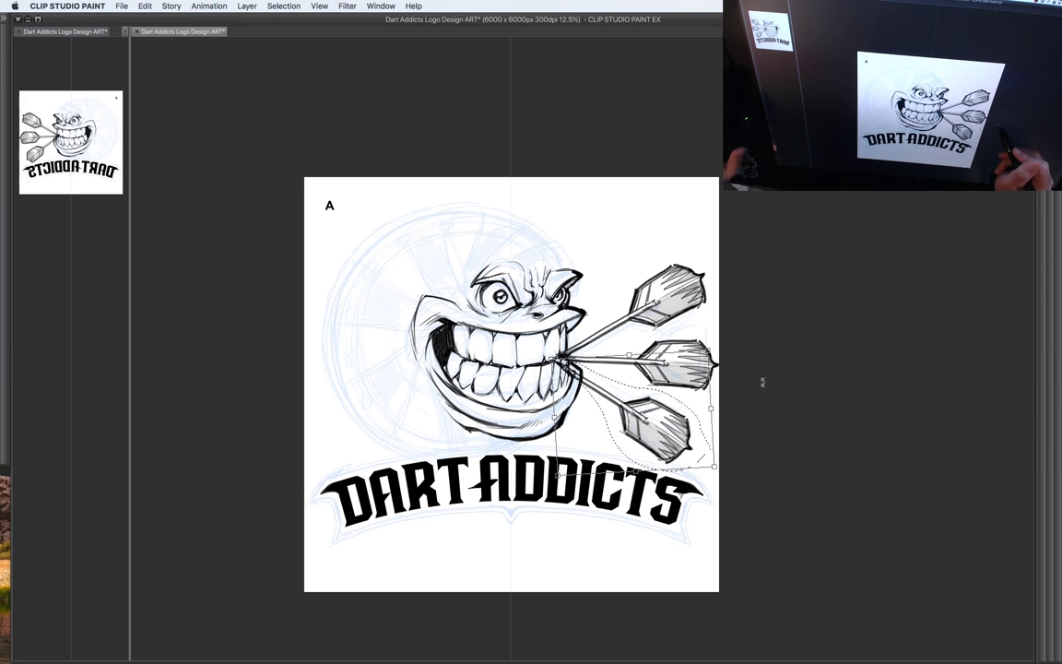
pyautogui.moveTo(682, 434); pyautogui.dragTo(692, 425)
pyautogui.press('Return')
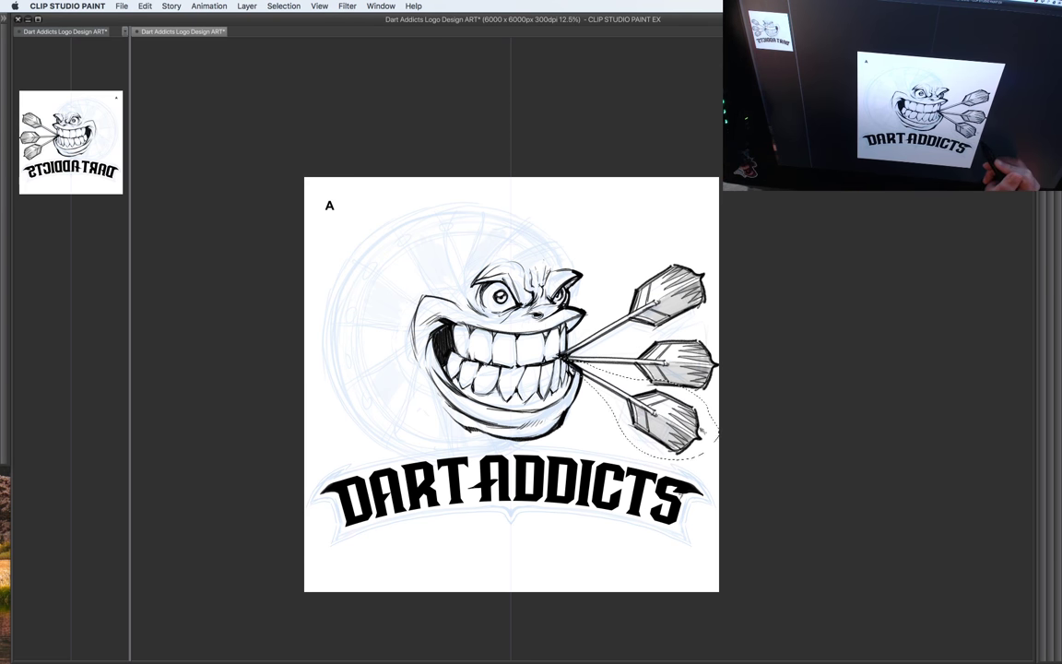
pyautogui.press('super+d')
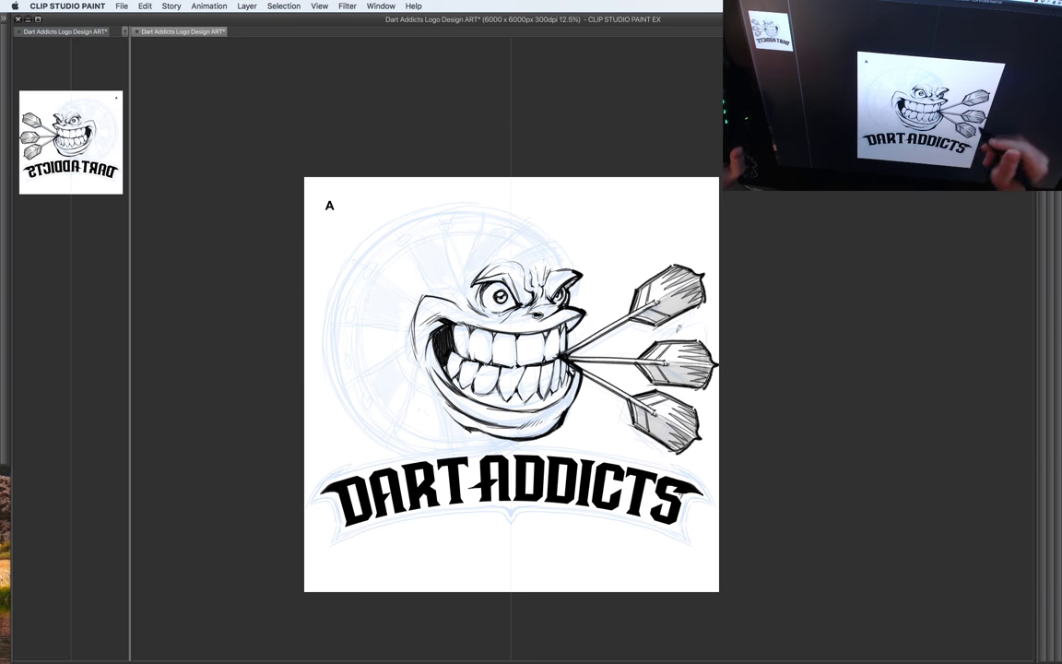
# Step: Rough in grey marker strokes across the front teeth and beside the upper lip above the top dart
pyautogui.moveTo(500, 371)
pyautogui.mouseDown()
pyautogui.moveTo(483, 381)
pyautogui.moveTo(504, 354)
pyautogui.moveTo(482, 349)
pyautogui.mouseUp()
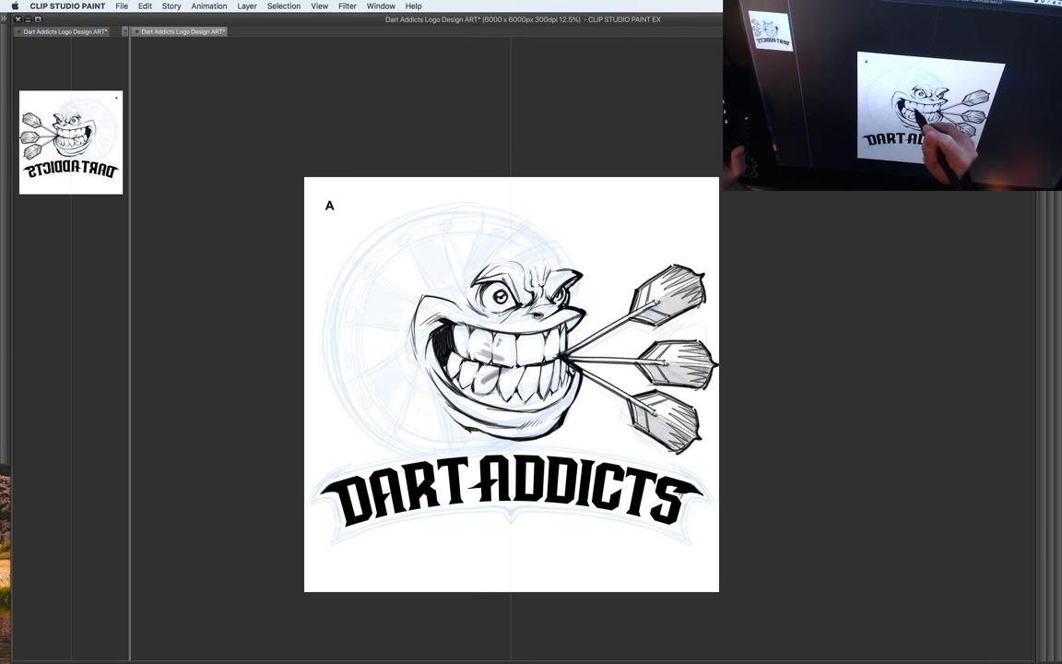
pyautogui.moveTo(600, 314)
pyautogui.mouseDown()
pyautogui.moveTo(587, 329)
pyautogui.moveTo(598, 316)
pyautogui.mouseUp()
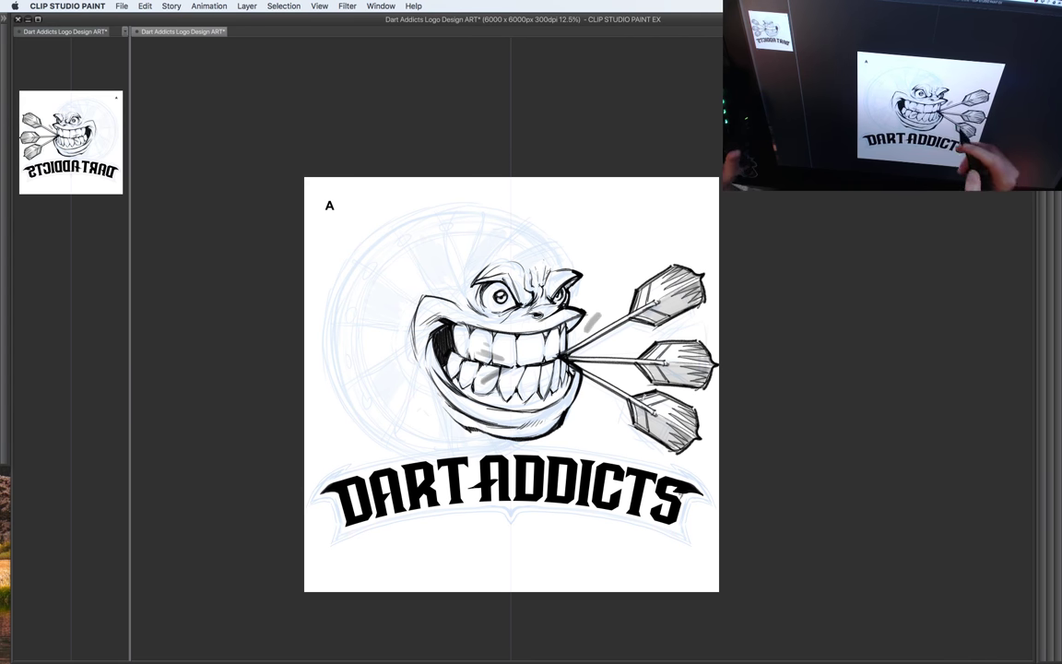
# Step: Switch back to the 2B Real Pencil and combine Layer 6 with the two pasted dart layers
pyautogui.press('Tab')
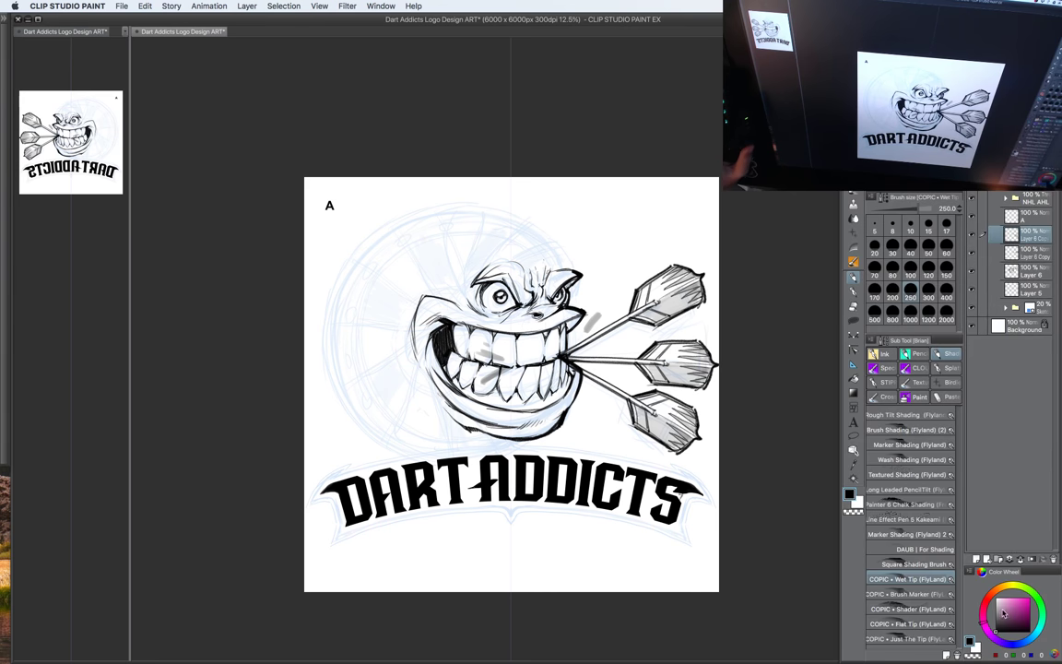
pyautogui.click(918, 353)
pyautogui.keyDown('shift'); pyautogui.click(1036, 272); pyautogui.keyUp('shift')
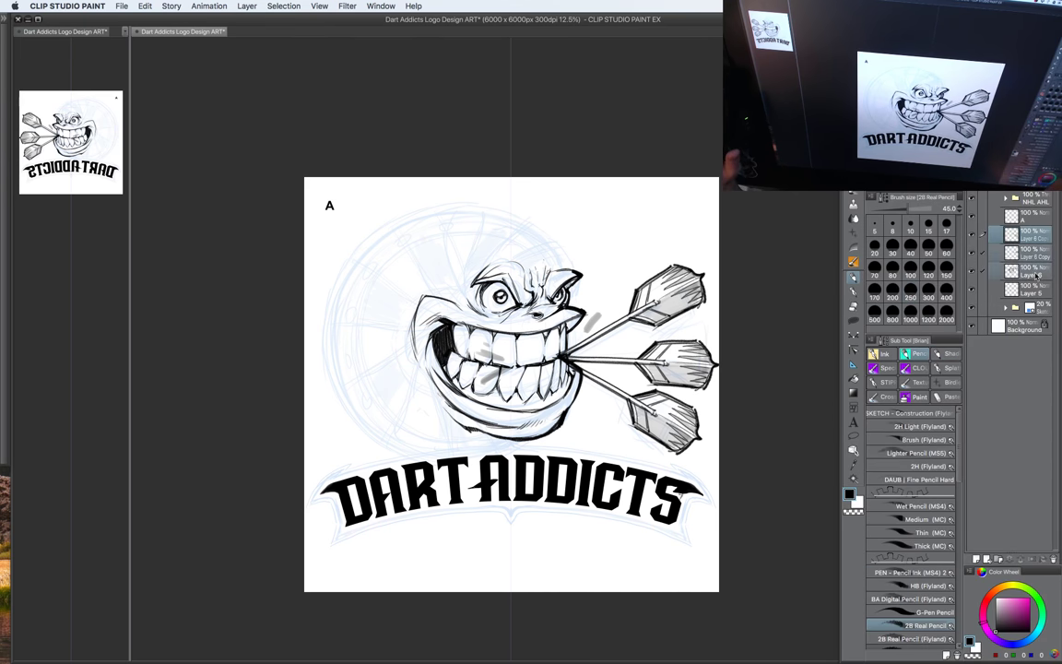
pyautogui.rightClick(1025, 275)
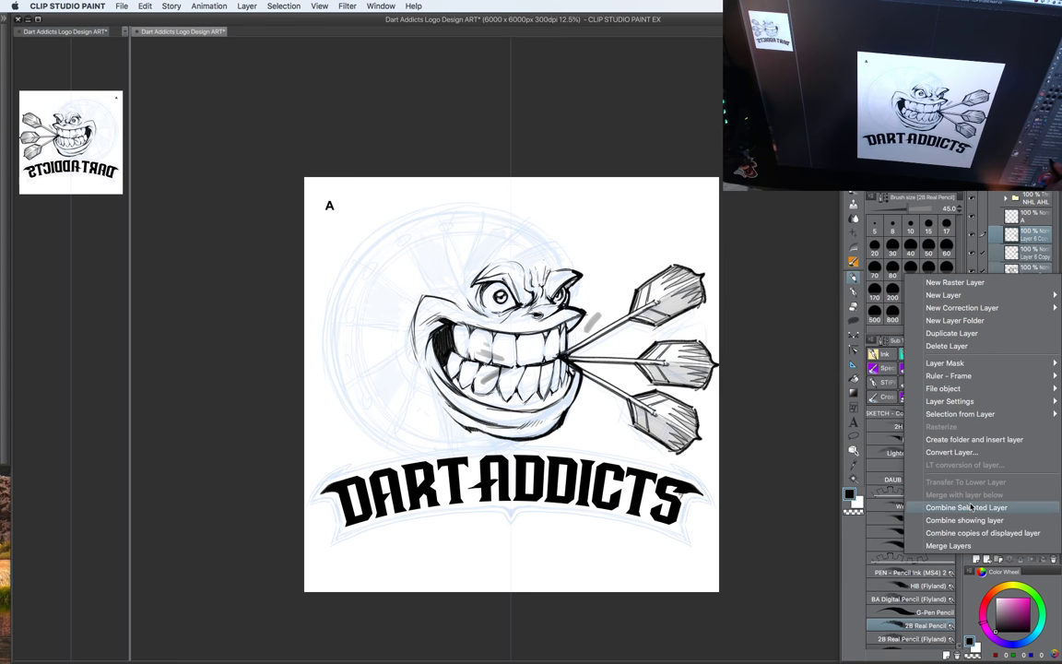
pyautogui.click(885, 453)
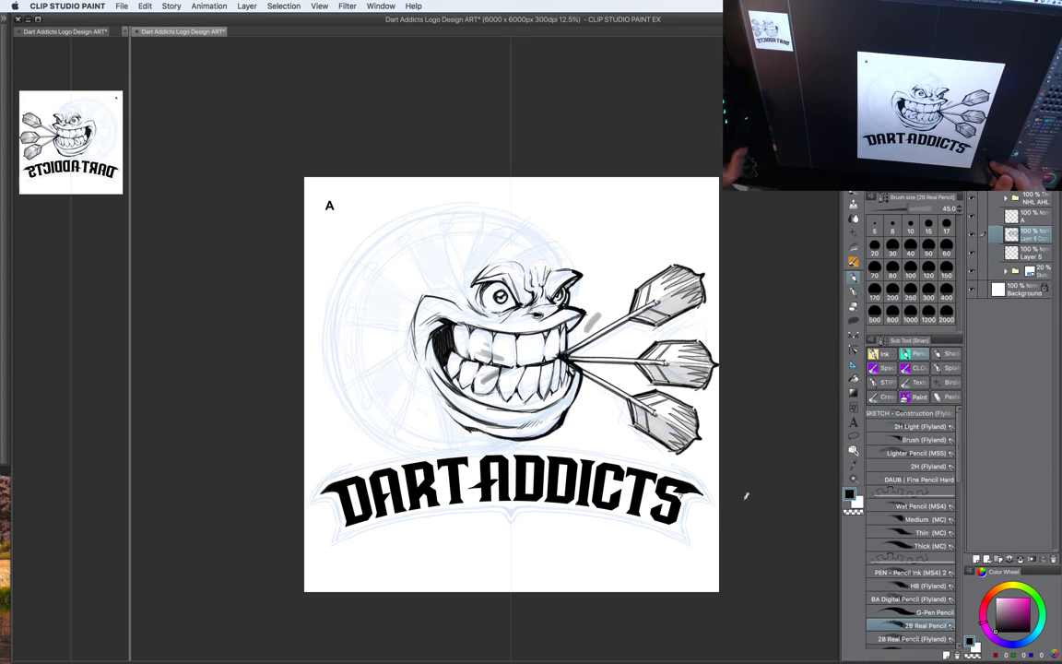
pyautogui.press('Tab')
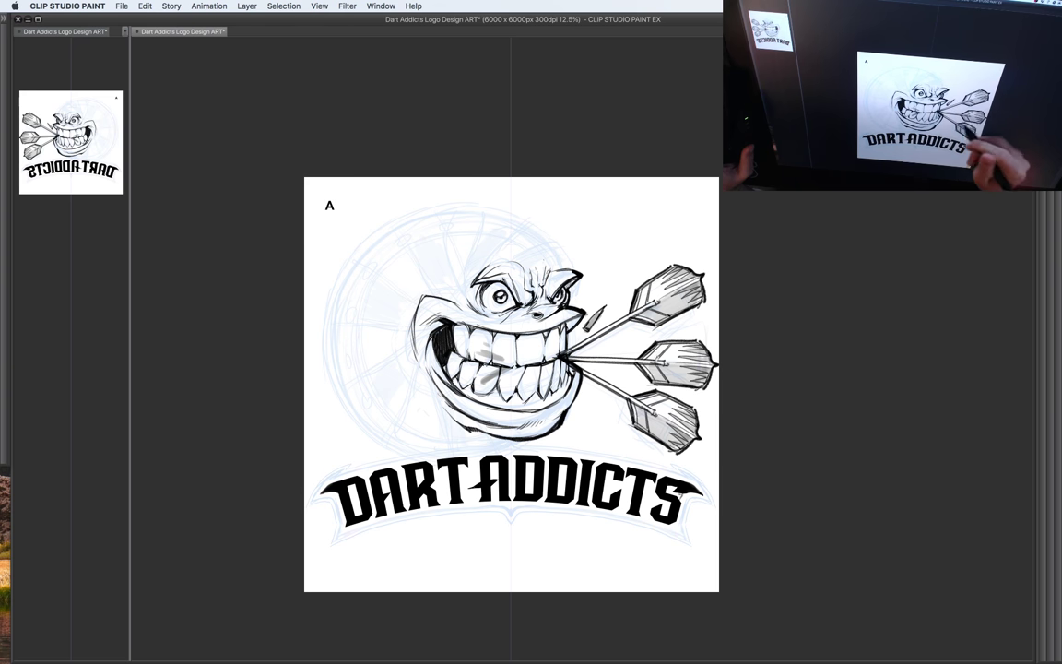
# Step: Outline the grey marks on the teeth and beside the lip as pointed shards, and add a dark line above the far eyebrow
pyautogui.moveTo(602, 317); pyautogui.dragTo(637, 348)
pyautogui.moveTo(678, 293); pyautogui.dragTo(681, 401)
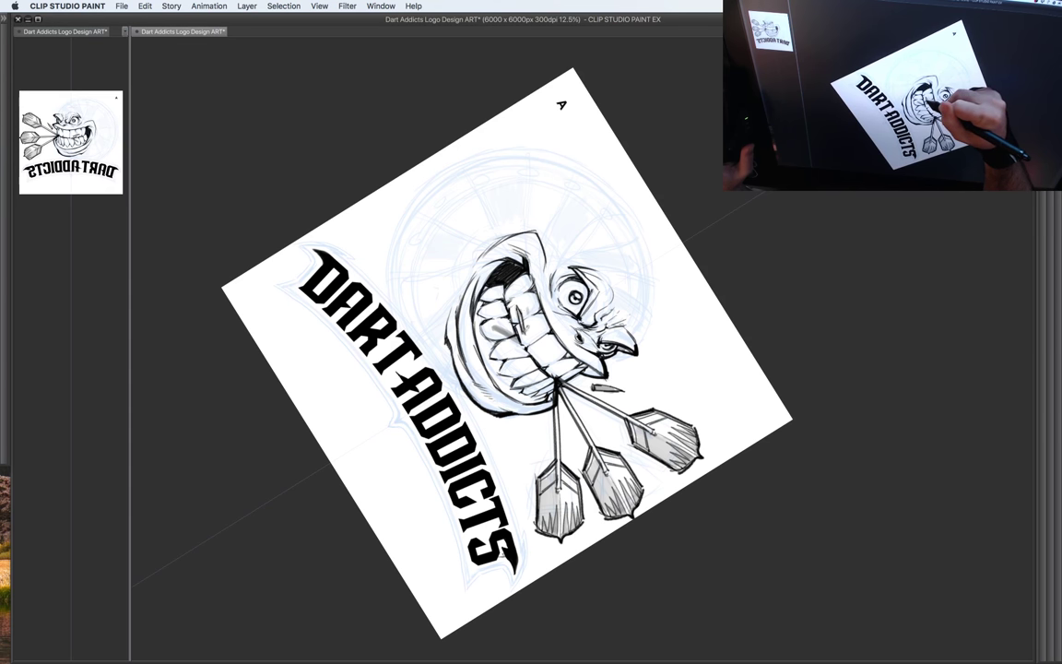
pyautogui.moveTo(661, 257); pyautogui.dragTo(701, 329)
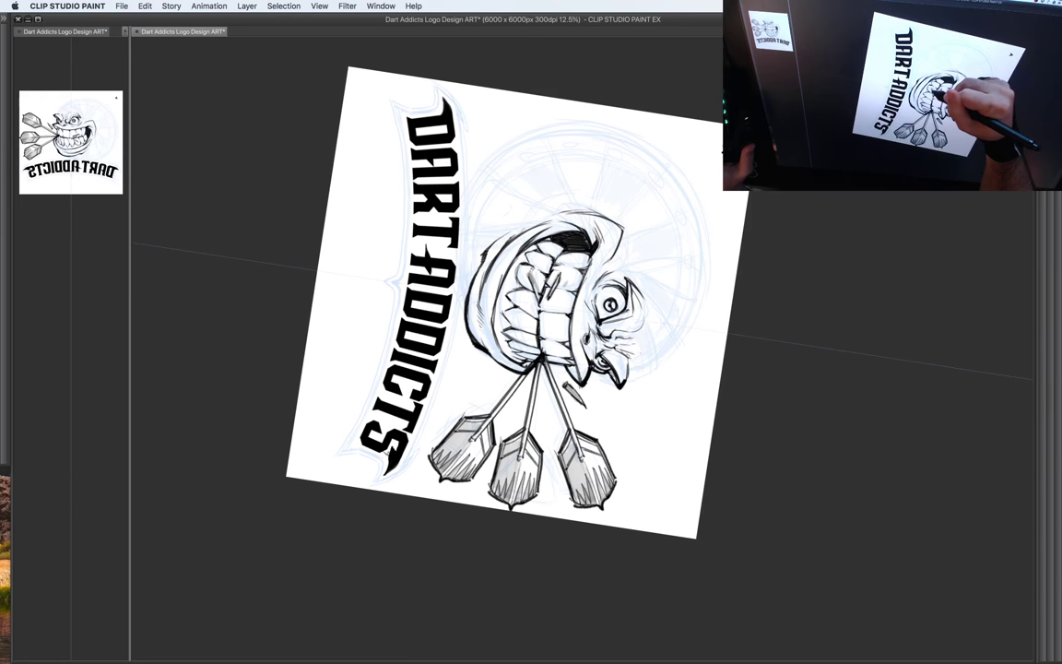
pyautogui.doubleClick(648, 315)
pyautogui.moveTo(654, 427); pyautogui.dragTo(707, 375)
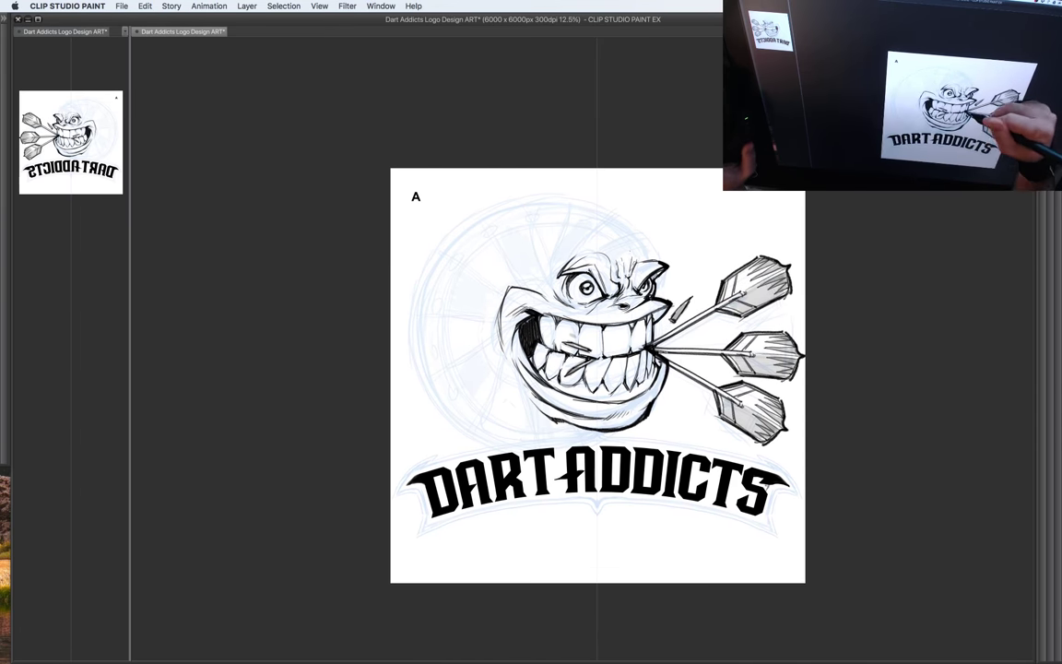
pyautogui.moveTo(714, 361)
pyautogui.mouseDown()
pyautogui.moveTo(724, 374)
pyautogui.moveTo(727, 343)
pyautogui.mouseUp()
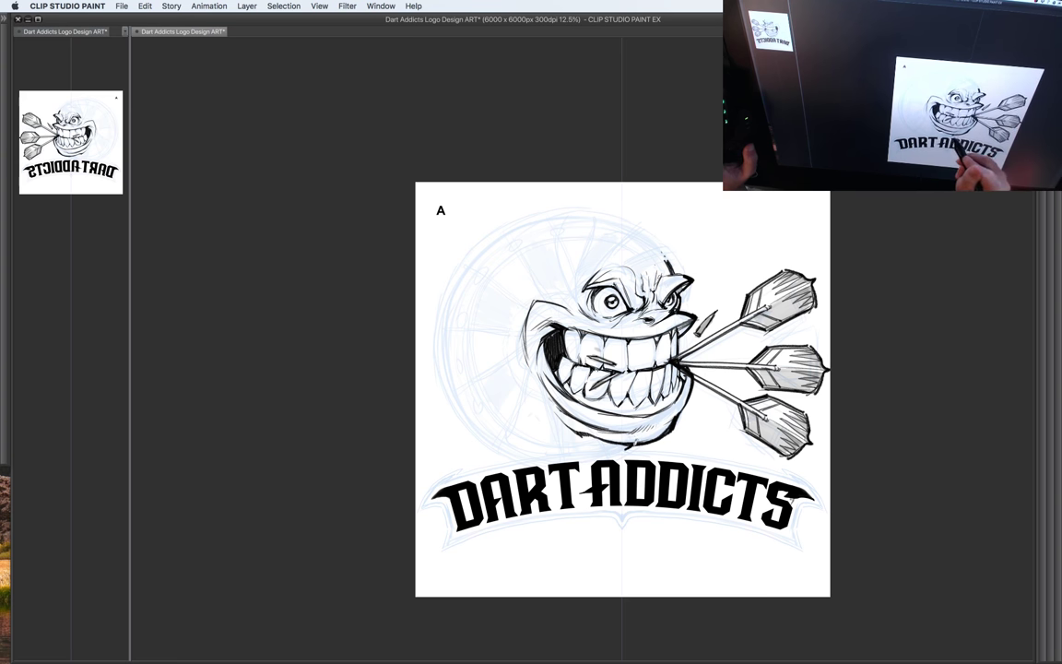
# Step: Open the lettering folder, add a new layer above the DART ADDICTS lettering, and ink the banner's curled outer tips
pyautogui.moveTo(750, 522); pyautogui.dragTo(759, 469)
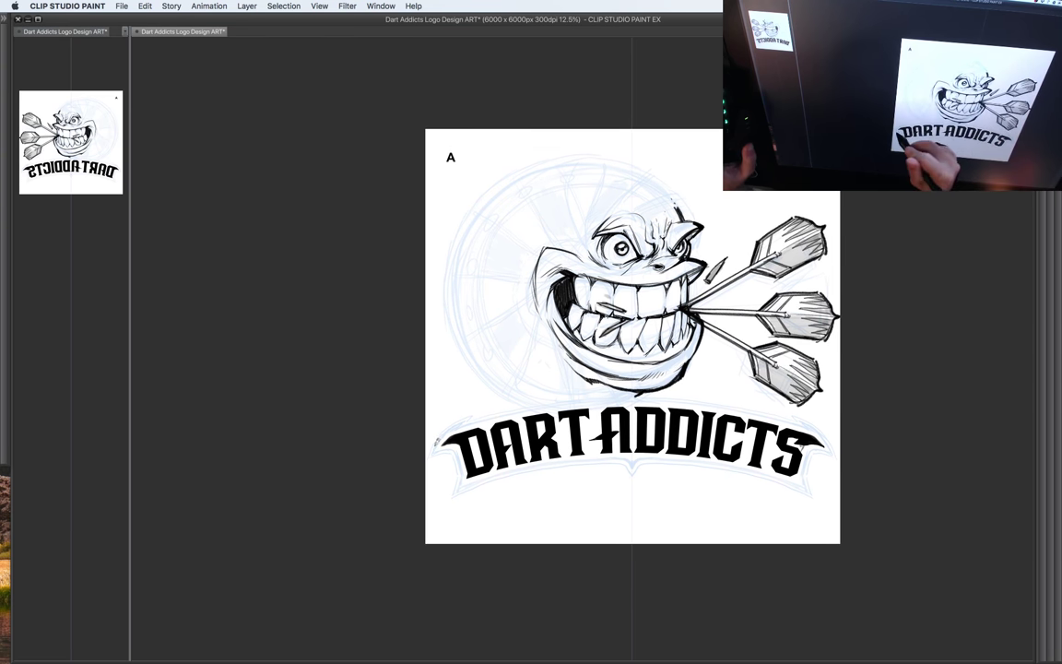
pyautogui.press('Tab')
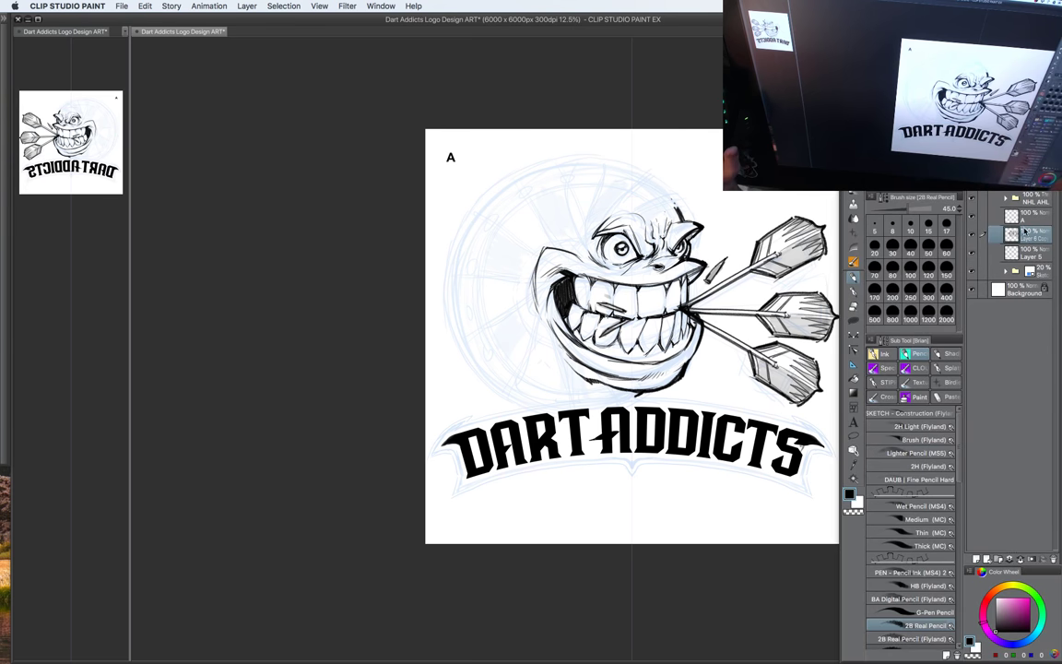
pyautogui.click(1005, 198)
pyautogui.click(1032, 215)
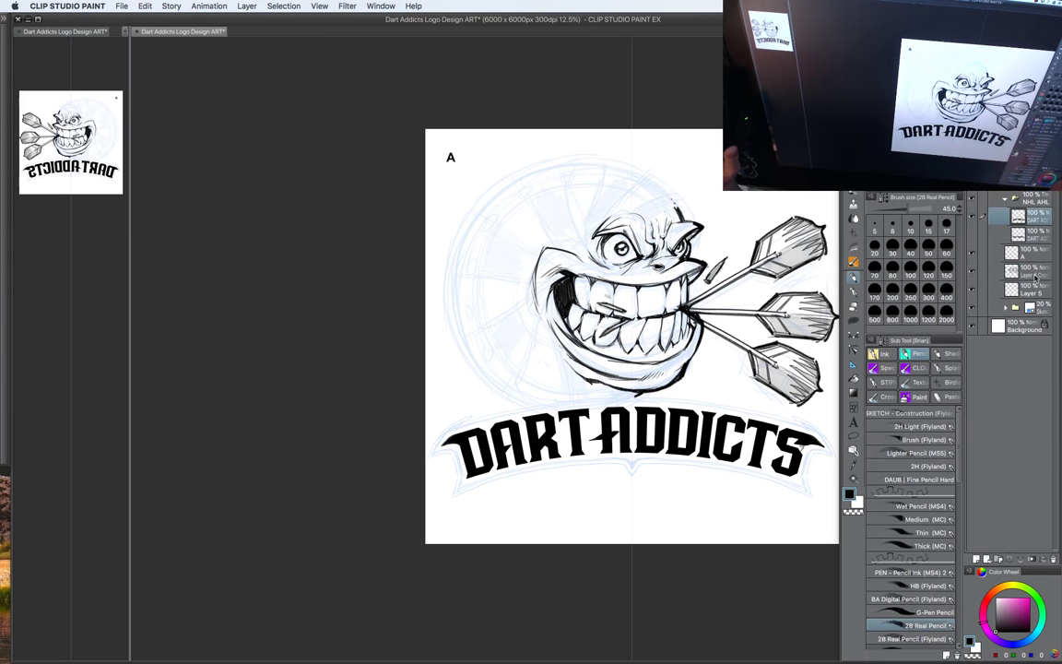
pyautogui.press('Tab')
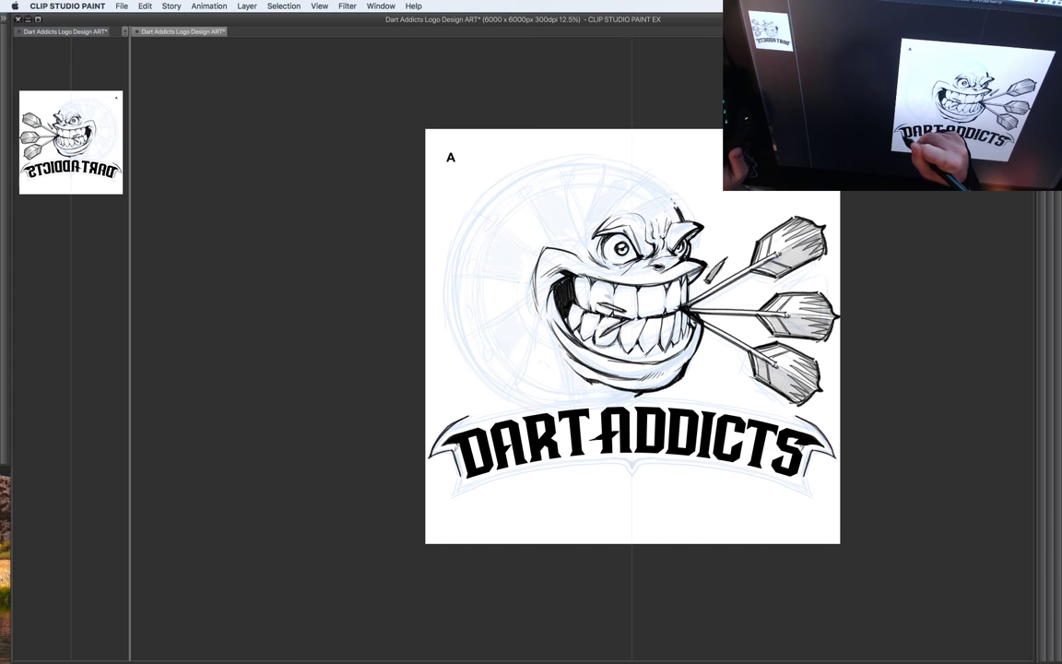
# Step: Ink the banner's inner outline around the lettering, with a curved lower edge, central point, tails and arched upper edge
pyautogui.moveTo(450, 496)
pyautogui.mouseDown()
pyautogui.moveTo(507, 471)
pyautogui.moveTo(630, 461)
pyautogui.mouseUp()
pyautogui.moveTo(532, 466)
pyautogui.mouseDown()
pyautogui.moveTo(631, 460)
pyautogui.moveTo(632, 471)
pyautogui.mouseUp()
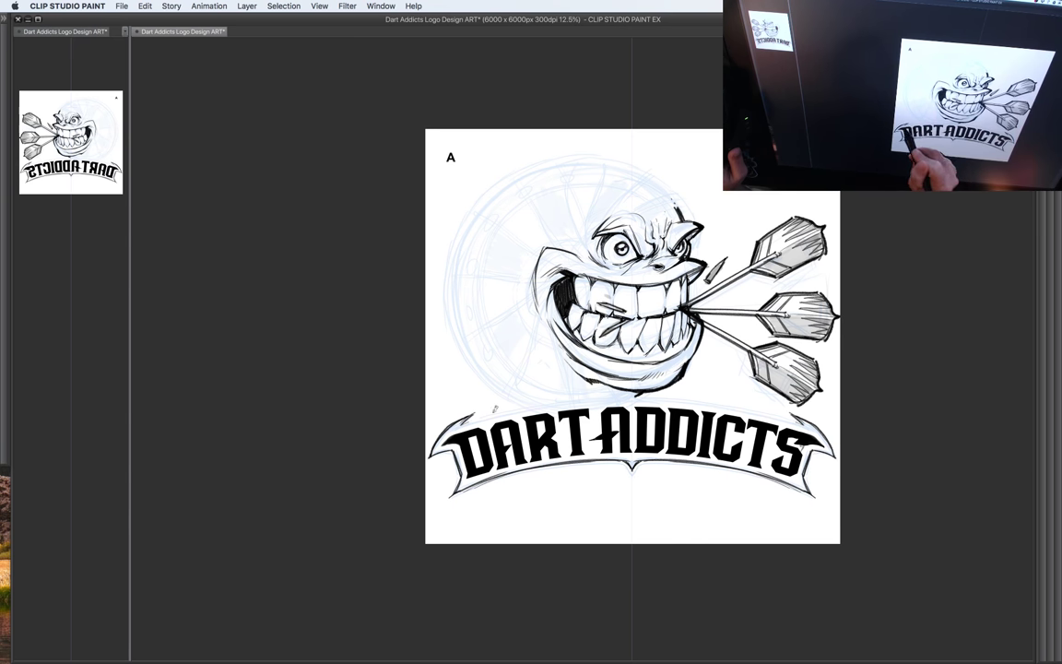
pyautogui.moveTo(468, 423); pyautogui.dragTo(521, 406)
pyautogui.moveTo(470, 424)
pyautogui.mouseDown()
pyautogui.moveTo(535, 404)
pyautogui.moveTo(630, 398)
pyautogui.mouseUp()
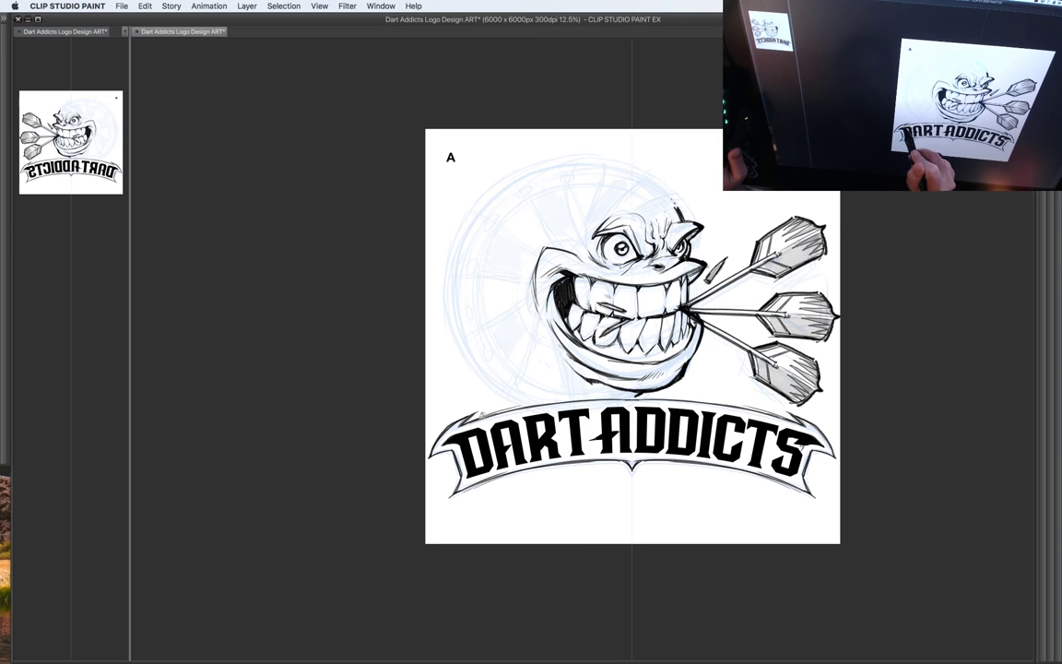
pyautogui.moveTo(478, 420); pyautogui.dragTo(529, 405)
pyautogui.moveTo(498, 414)
pyautogui.mouseDown()
pyautogui.moveTo(582, 401)
pyautogui.moveTo(572, 401)
pyautogui.mouseUp()
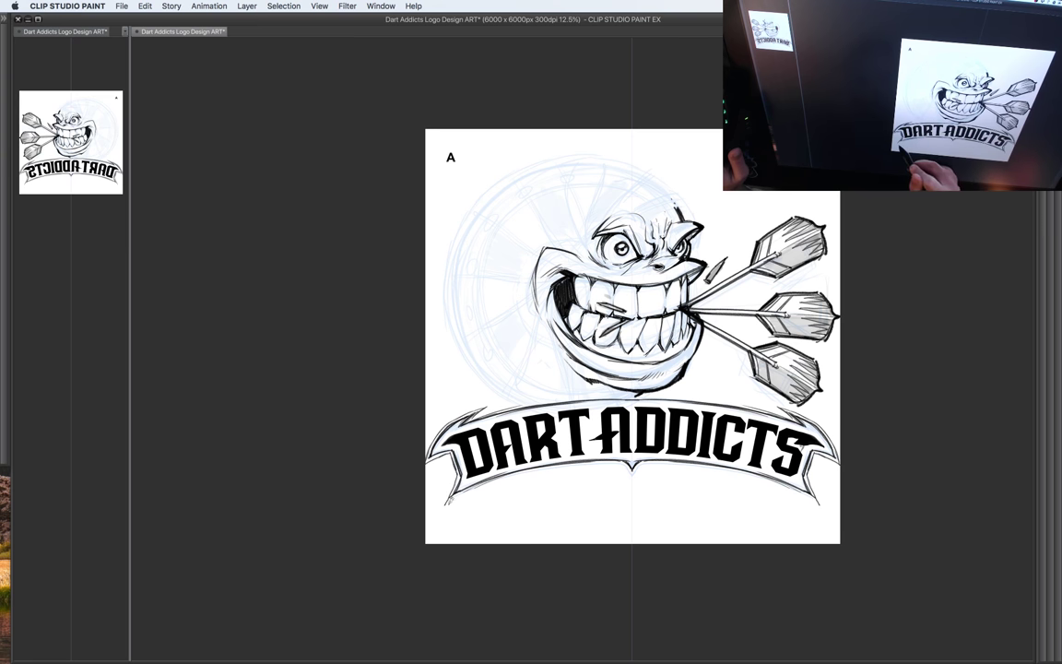
# Step: Add a second outer contour along the banner's tails, lower edge and arched top
pyautogui.moveTo(447, 504); pyautogui.dragTo(588, 461)
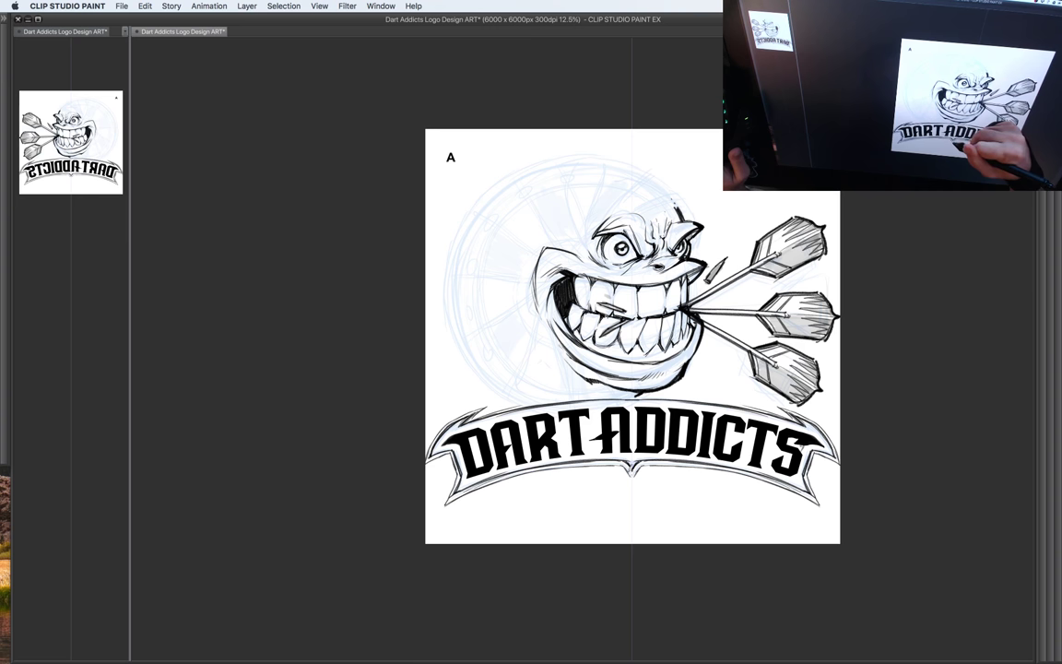
pyautogui.moveTo(470, 420); pyautogui.dragTo(634, 397)
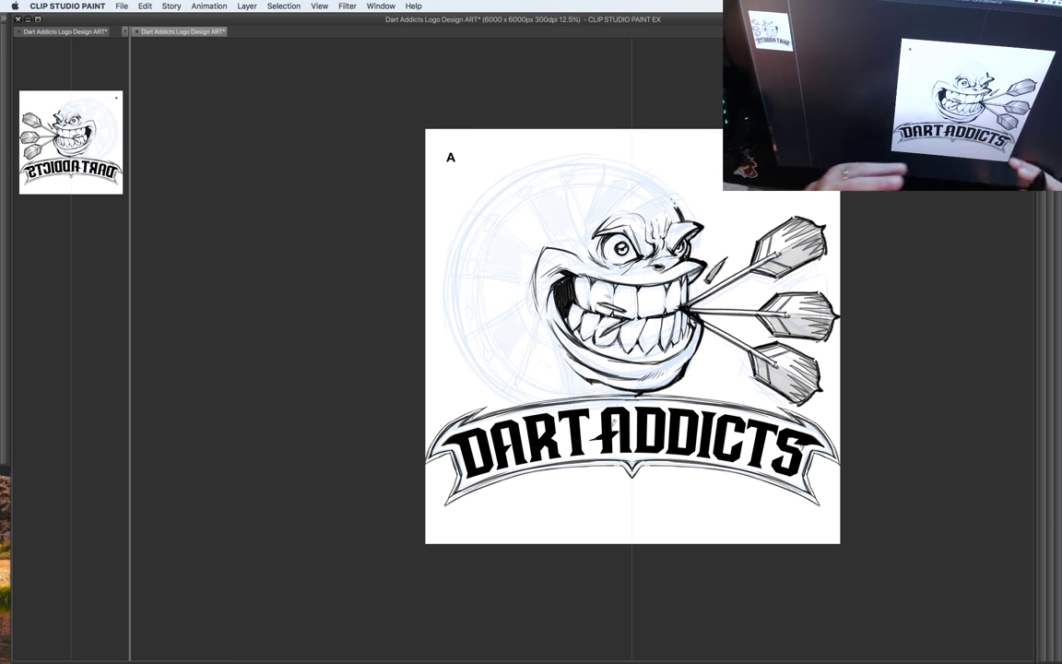
pyautogui.moveTo(637, 394); pyautogui.dragTo(629, 401)
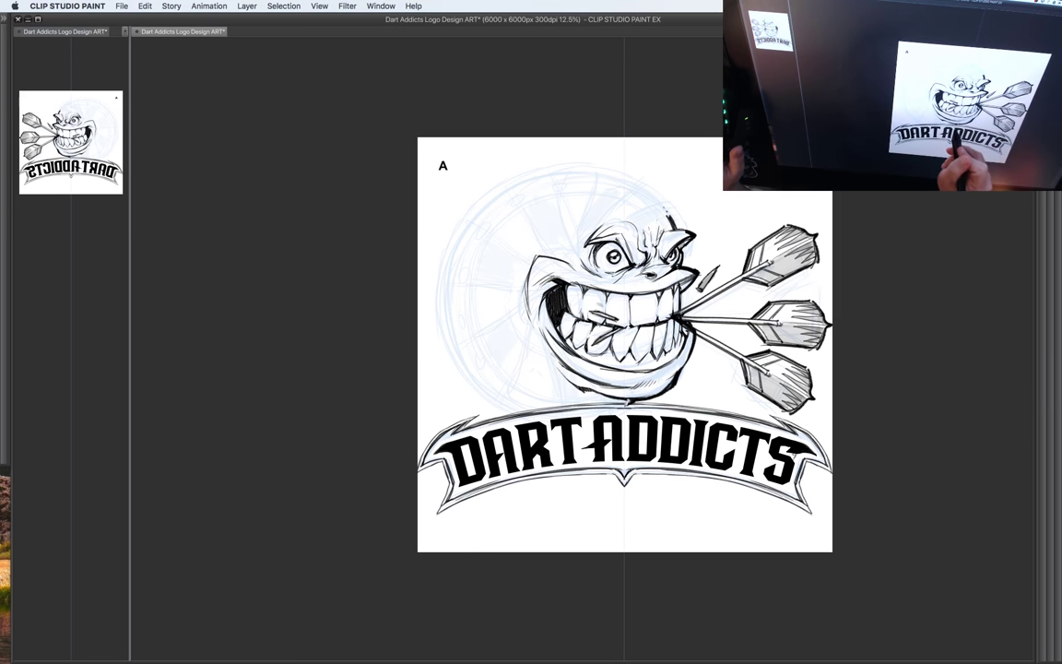
# Step: Bring back the hidden palettes and select the Layer 6 Copy artwork layer below the A label layer
pyautogui.moveTo(683, 380); pyautogui.dragTo(661, 410)
pyautogui.scroll(-1, 818, 471)
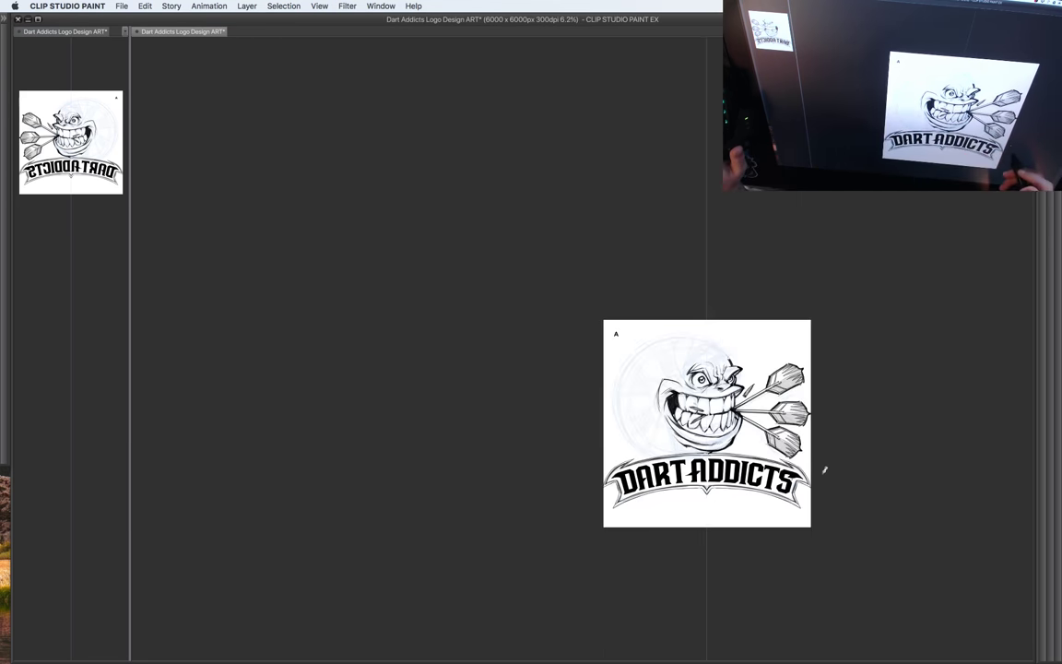
pyautogui.scroll(1, 817, 471)
pyautogui.moveTo(815, 471); pyautogui.dragTo(797, 496)
pyautogui.press('Tab')
pyautogui.moveTo(809, 399); pyautogui.dragTo(813, 411)
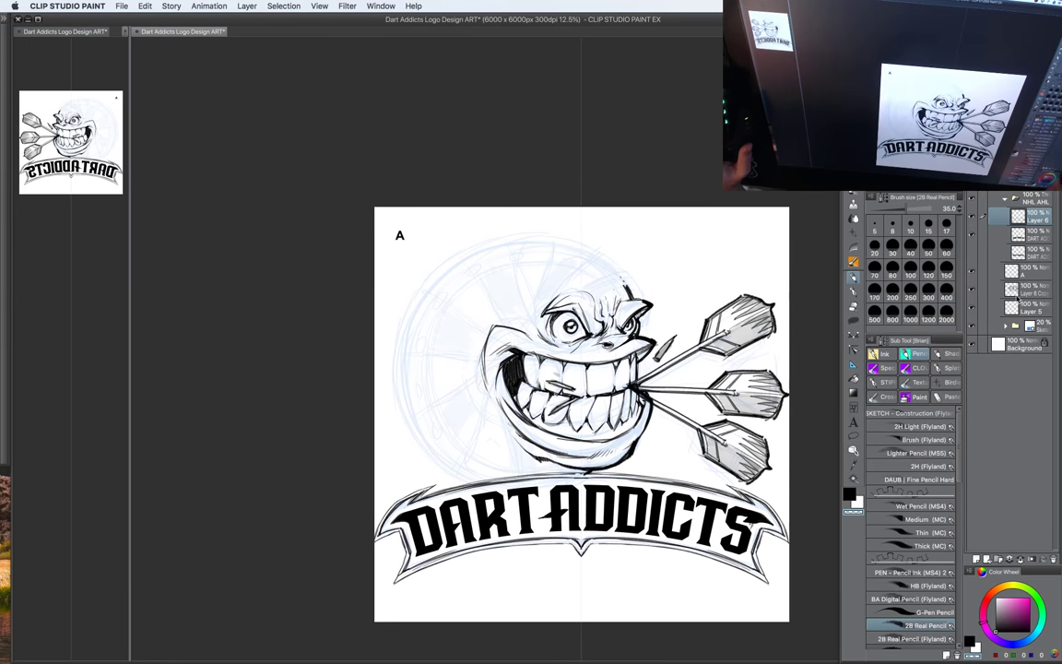
pyautogui.click(1017, 293)
pyautogui.moveTo(621, 371); pyautogui.dragTo(619, 390)
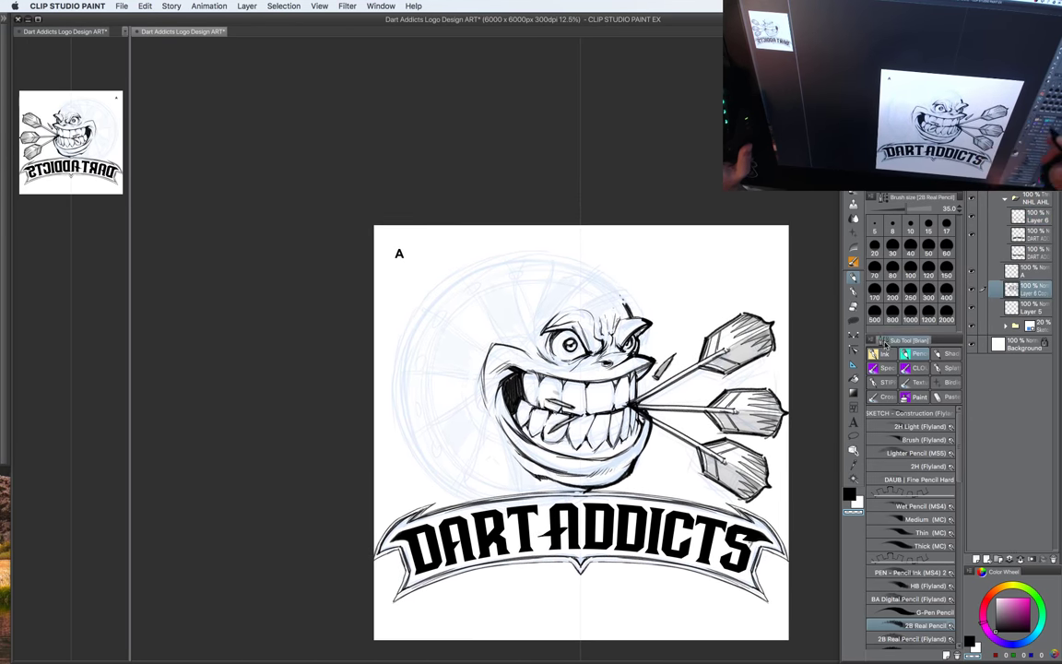
# Step: Place a Concentric Circles ruler over the sketched dartboard and shift its centre to match the faint circles
pyautogui.click(854, 365)
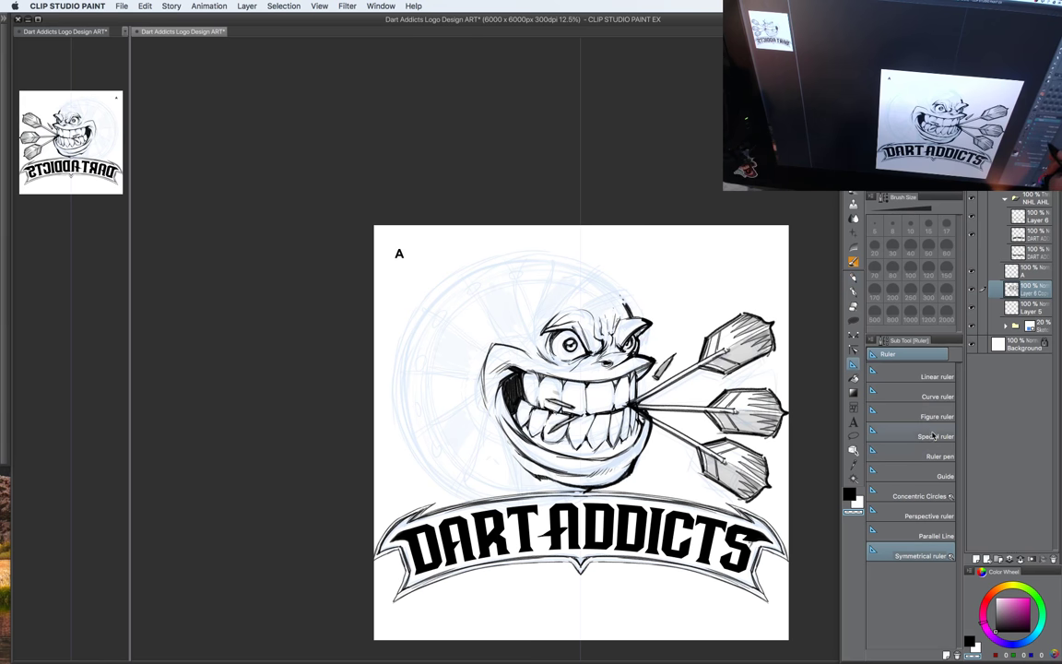
pyautogui.click(926, 498)
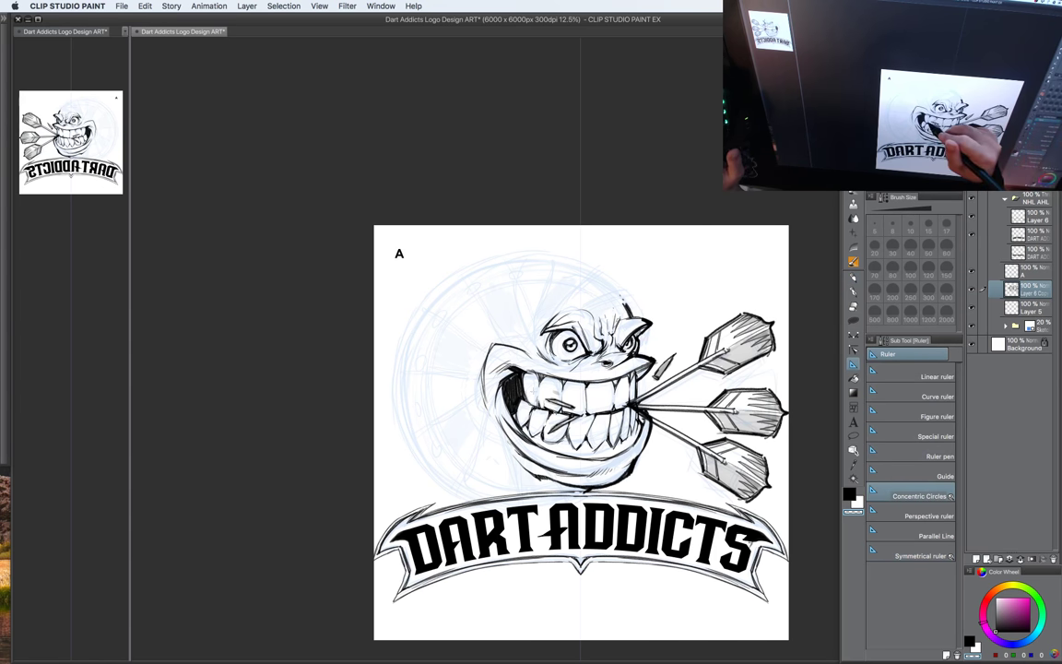
pyautogui.moveTo(531, 391); pyautogui.dragTo(669, 250)
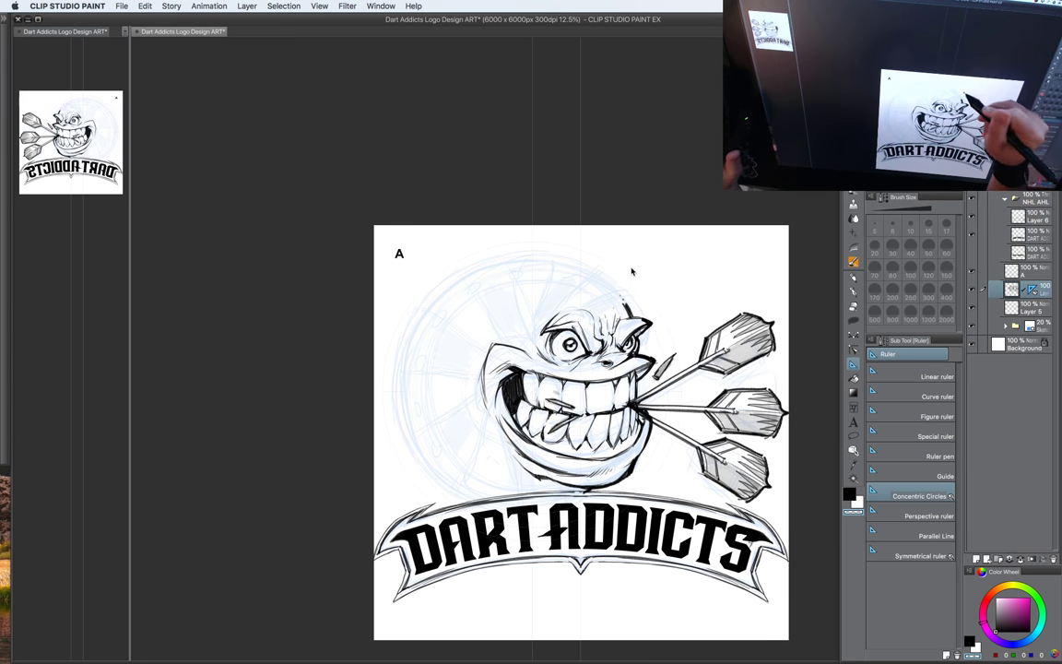
pyautogui.click(472, 272)
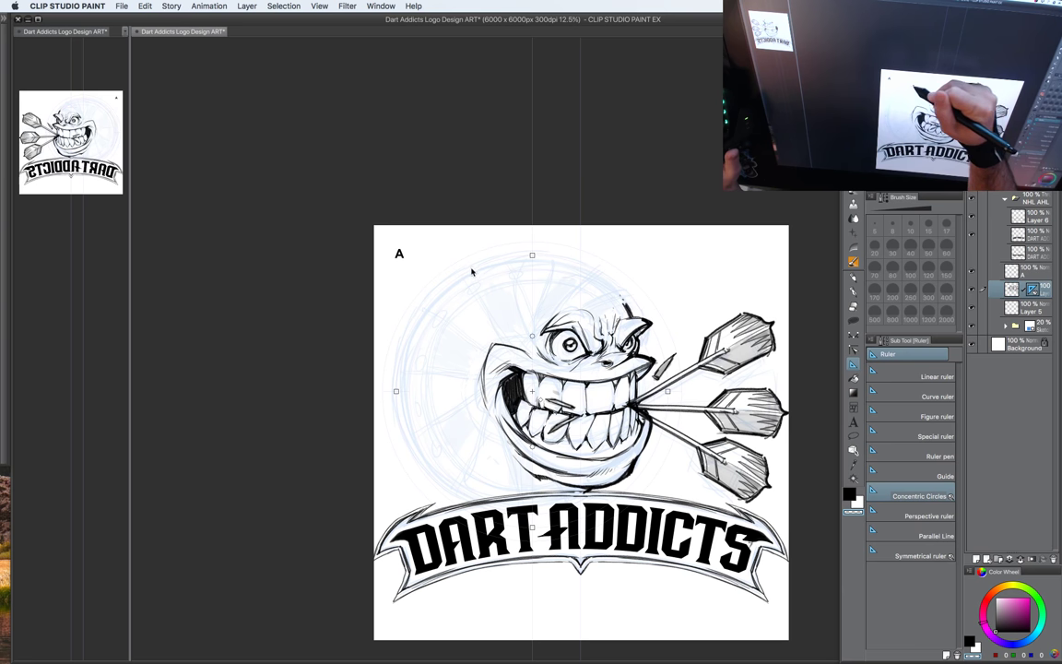
pyautogui.moveTo(531, 391)
pyautogui.mouseDown()
pyautogui.moveTo(529, 374)
pyautogui.moveTo(528, 387)
pyautogui.mouseUp()
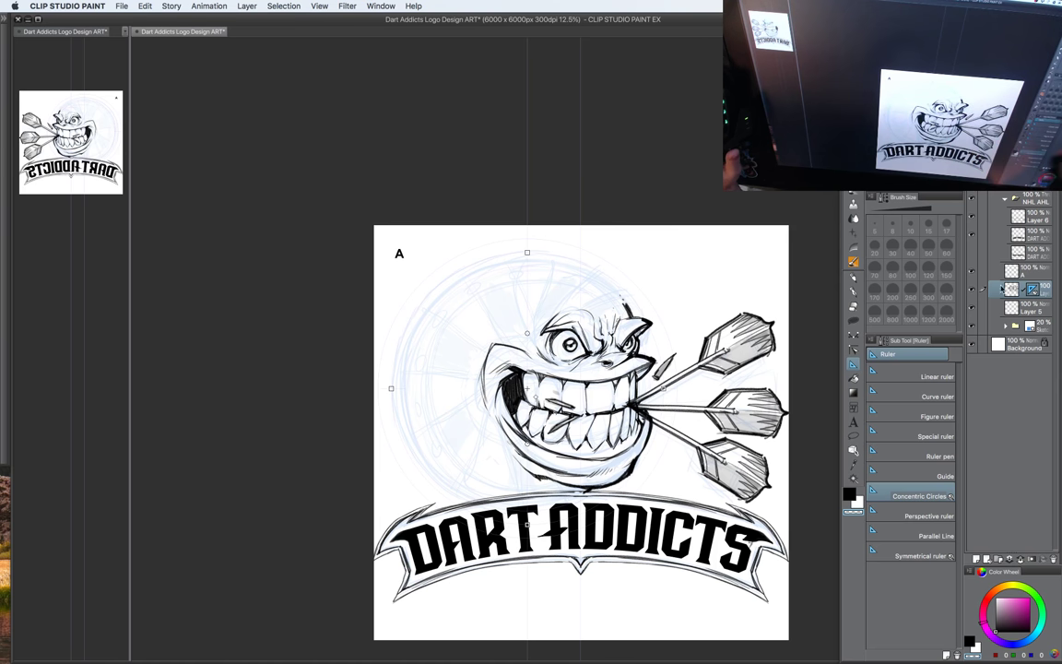
# Step: Add a new layer above Layer 6 Copy, move the concentric ruler onto it, and switch to the pencil
pyautogui.click(971, 291)
pyautogui.click(971, 290)
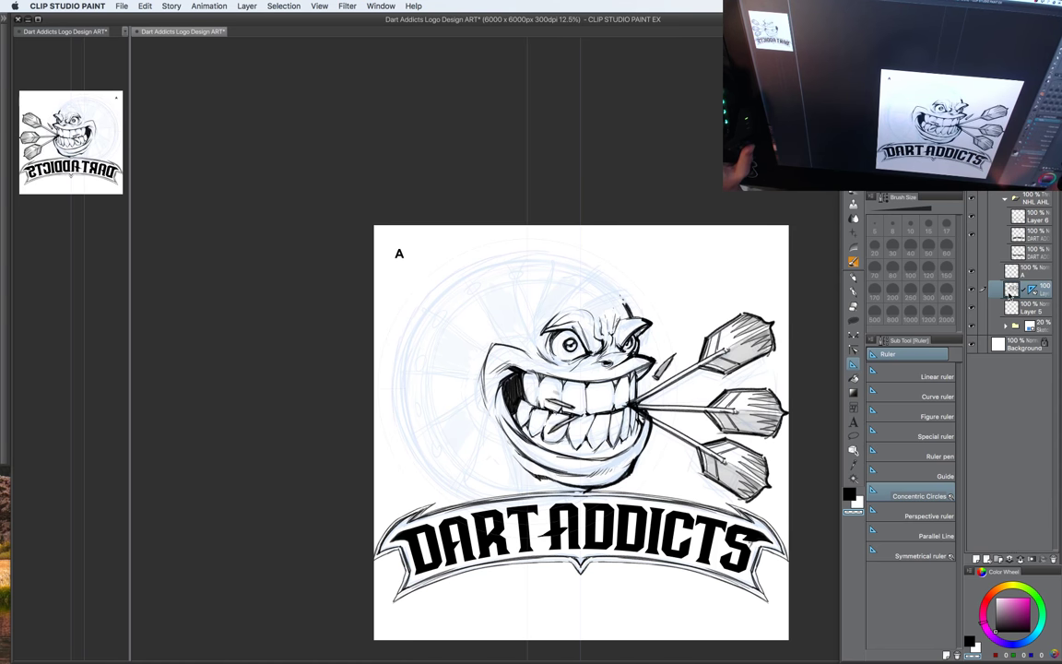
pyautogui.click(976, 557)
pyautogui.moveTo(1031, 307); pyautogui.dragTo(1030, 290)
pyautogui.press('p')
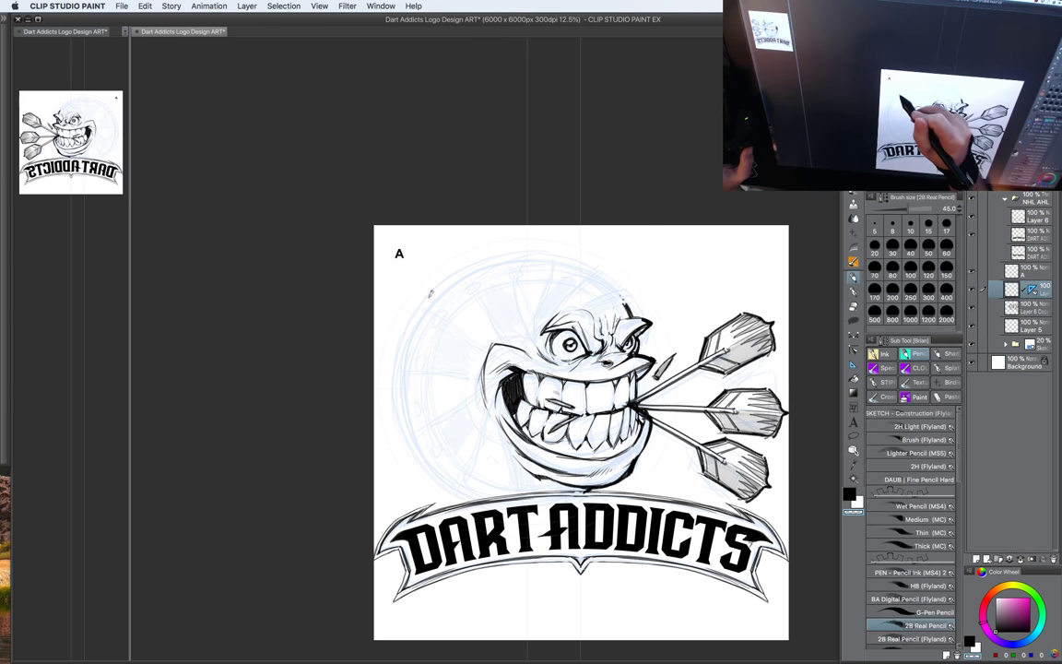
pyautogui.press('u')
pyautogui.moveTo(425, 304); pyautogui.dragTo(446, 366)
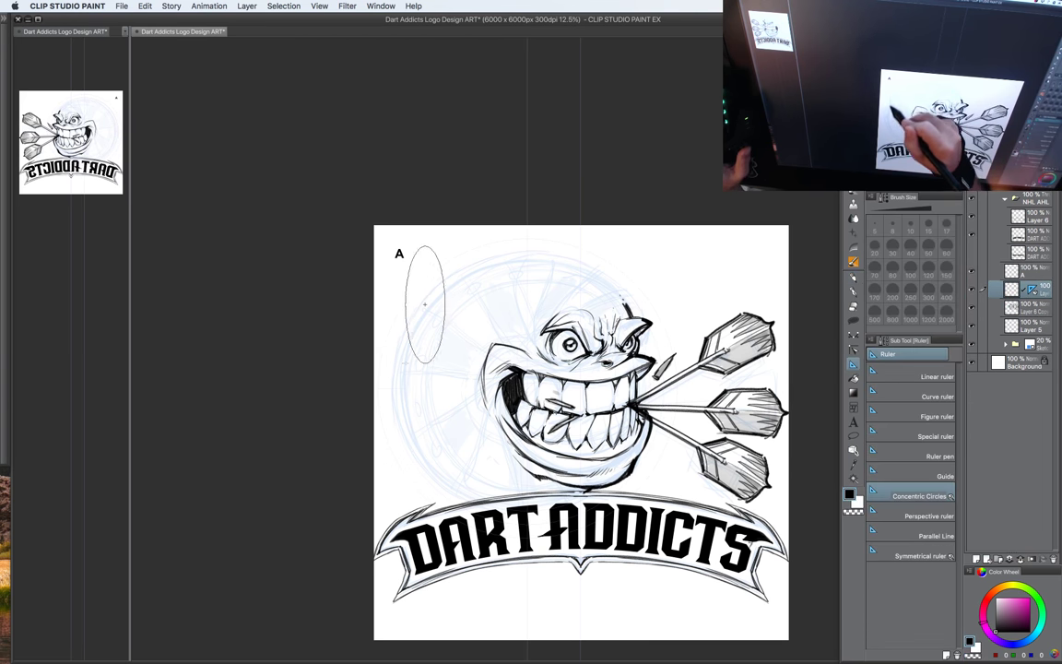
pyautogui.press('super+z')
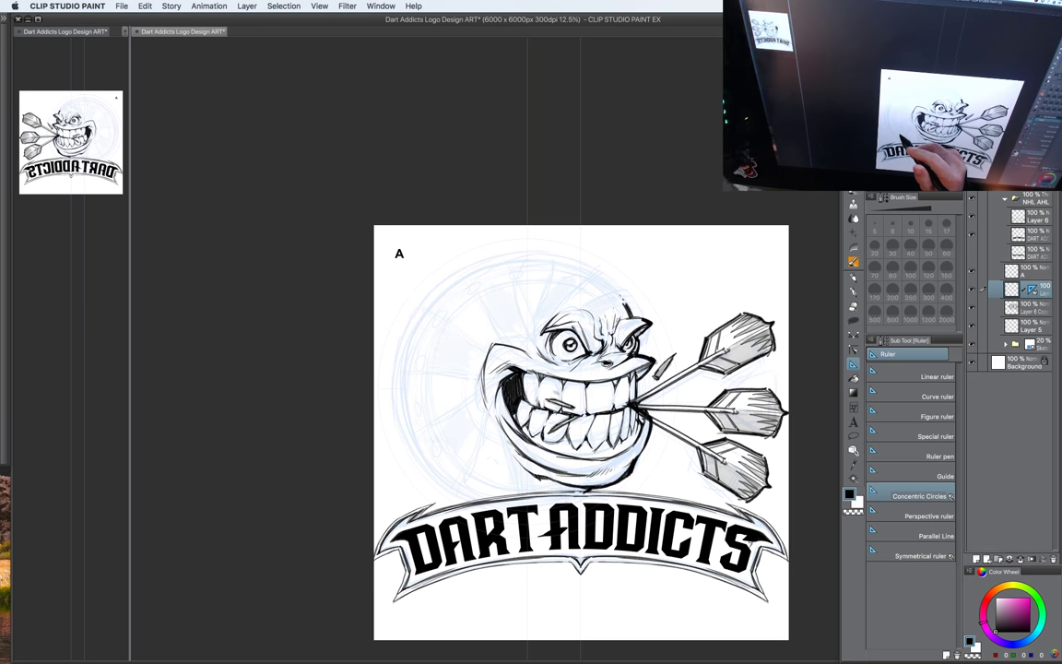
pyautogui.press('b')
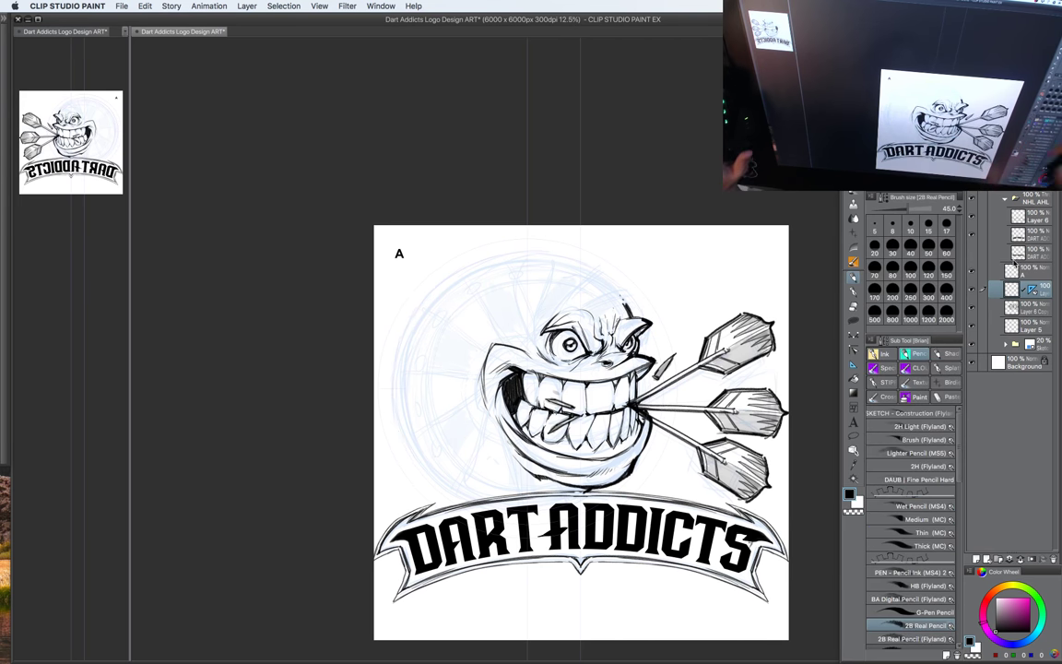
# Step: Turn off the banner's symmetry guide, reselect the ruler layer, and draw the dartboard's outer circle behind the face at brush size 45
pyautogui.click(1029, 179)
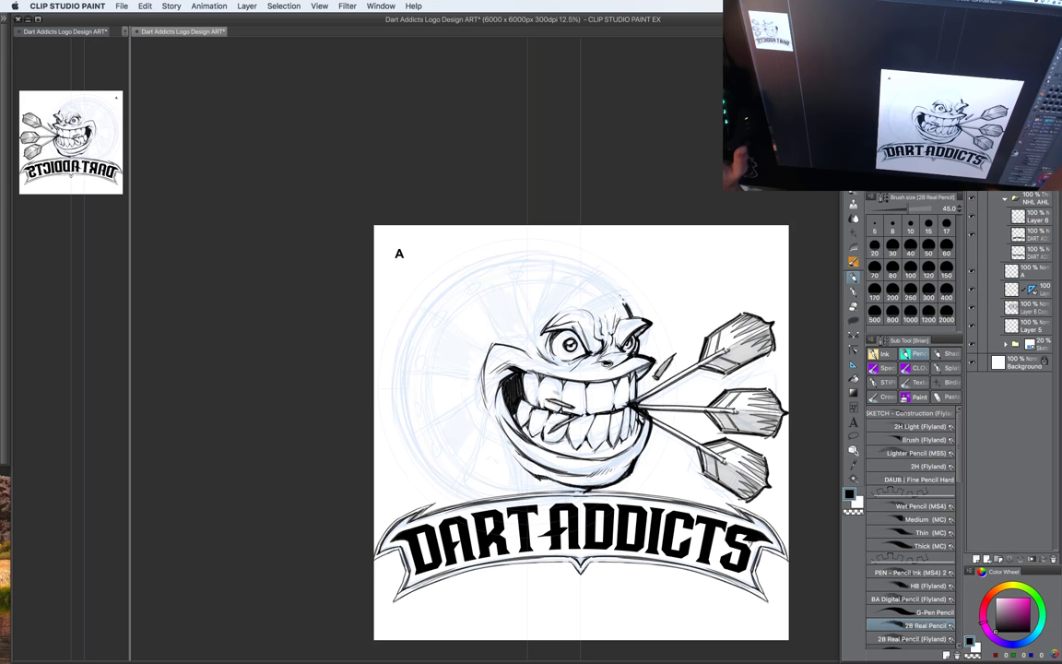
pyautogui.click(1013, 291)
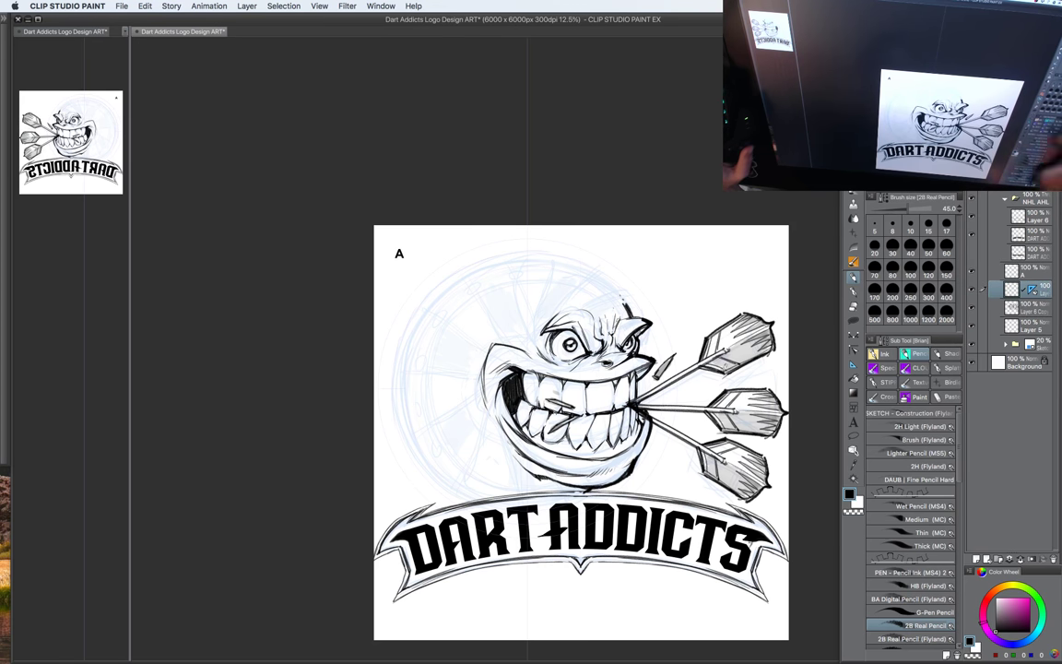
pyautogui.moveTo(405, 331)
pyautogui.mouseDown()
pyautogui.moveTo(398, 385)
pyautogui.moveTo(426, 449)
pyautogui.moveTo(466, 482)
pyautogui.mouseUp()
pyautogui.moveTo(392, 332)
pyautogui.mouseDown()
pyautogui.moveTo(441, 276)
pyautogui.moveTo(530, 248)
pyautogui.moveTo(640, 293)
pyautogui.moveTo(496, 251)
pyautogui.moveTo(399, 362)
pyautogui.moveTo(435, 452)
pyautogui.moveTo(525, 453)
pyautogui.mouseUp()
pyautogui.press('super+z')
pyautogui.moveTo(609, 499)
pyautogui.mouseDown()
pyautogui.moveTo(618, 490)
pyautogui.moveTo(534, 518)
pyautogui.moveTo(549, 262)
pyautogui.mouseUp()
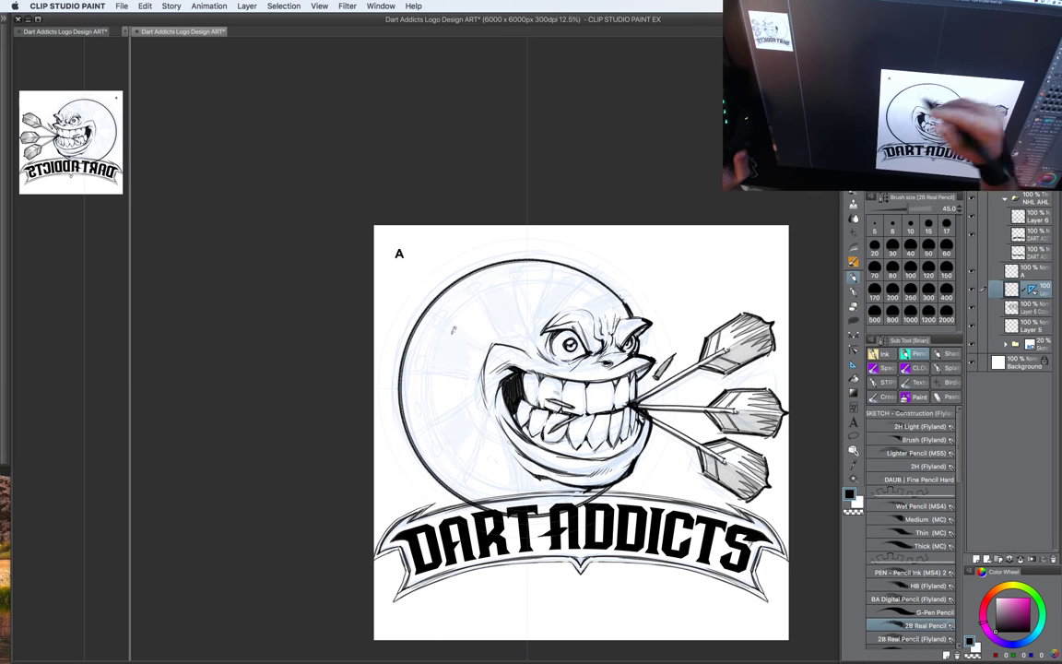
# Step: Draw the dartboard's inner circle, and add a second contour just outside the outer circle at brush size 40
pyautogui.moveTo(389, 370)
pyautogui.mouseDown()
pyautogui.moveTo(415, 272)
pyautogui.moveTo(491, 262)
pyautogui.moveTo(456, 261)
pyautogui.moveTo(387, 327)
pyautogui.moveTo(387, 410)
pyautogui.mouseUp()
pyautogui.moveTo(389, 353)
pyautogui.mouseDown()
pyautogui.moveTo(408, 392)
pyautogui.moveTo(484, 441)
pyautogui.mouseUp()
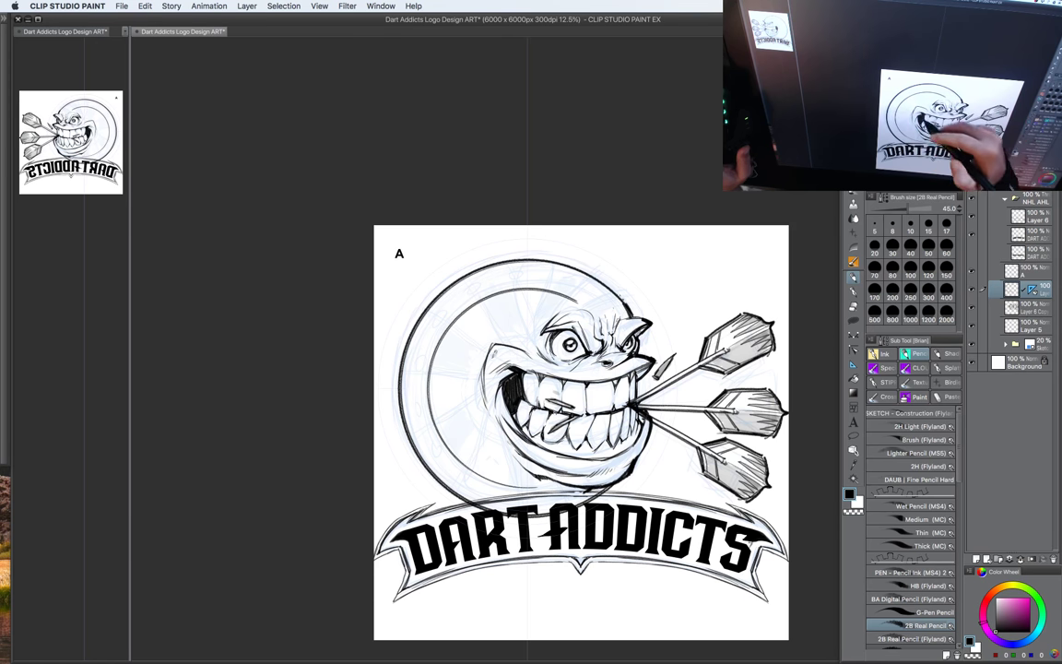
pyautogui.press('[')
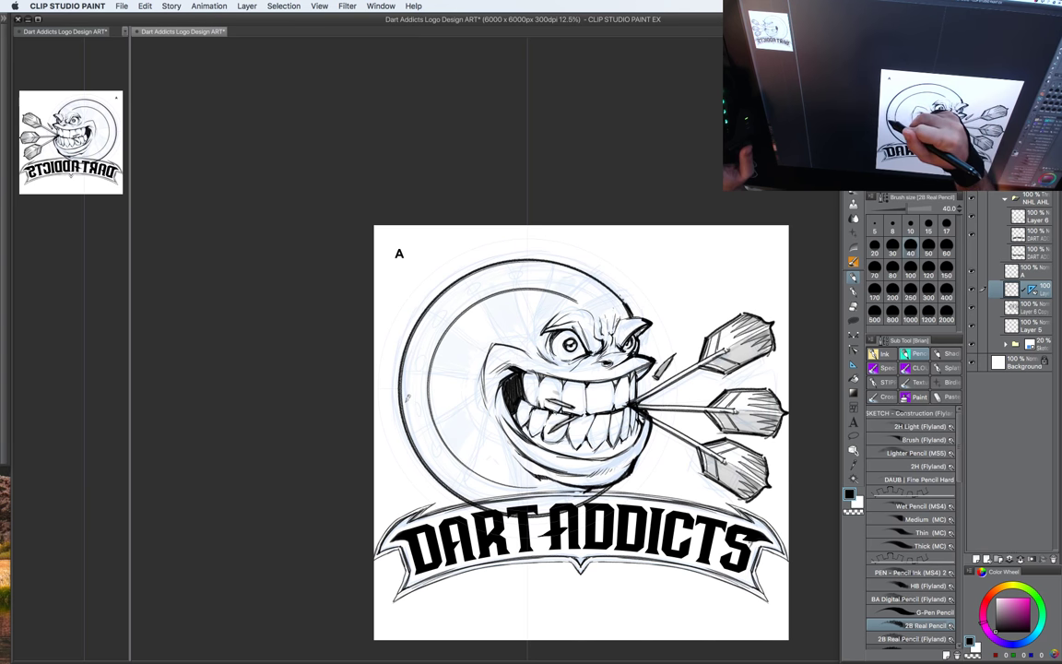
pyautogui.moveTo(395, 381)
pyautogui.mouseDown()
pyautogui.moveTo(470, 510)
pyautogui.moveTo(601, 505)
pyautogui.mouseUp()
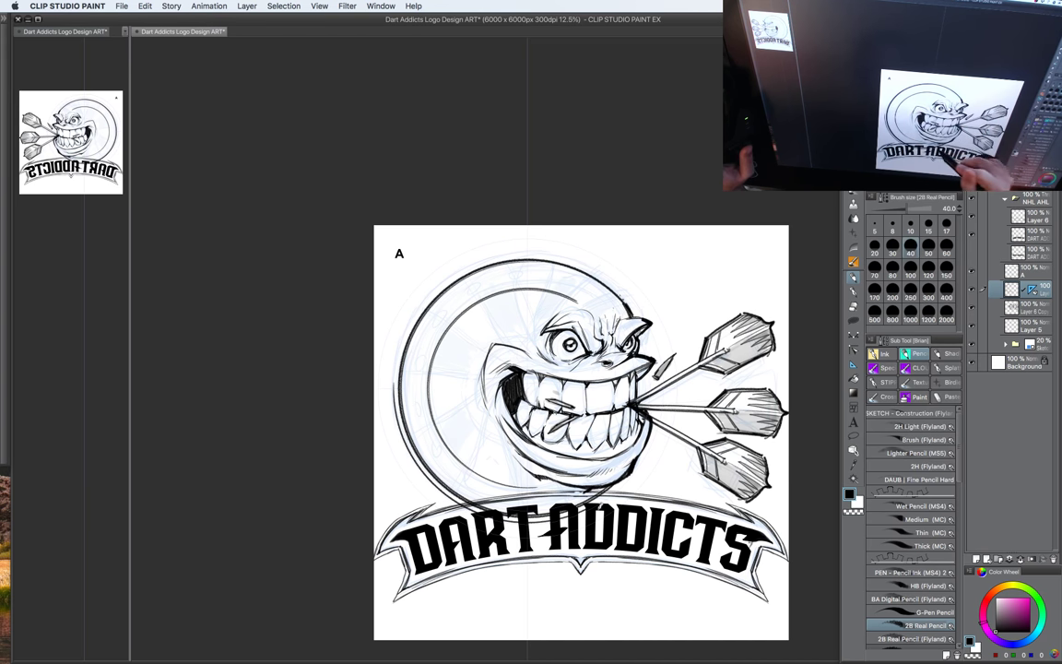
pyautogui.moveTo(571, 465)
pyautogui.mouseDown()
pyautogui.moveTo(479, 479)
pyautogui.moveTo(398, 405)
pyautogui.moveTo(442, 277)
pyautogui.moveTo(619, 287)
pyautogui.mouseUp()
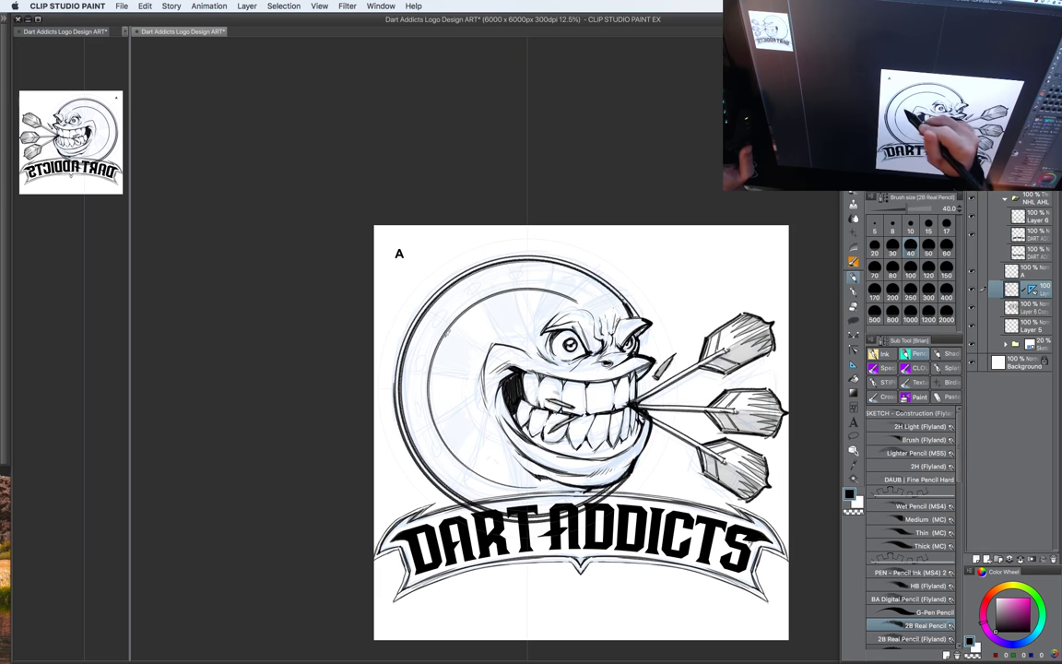
# Step: Set the brush size to 35 and double the inner circle with a second concentric line up to the forehead
pyautogui.press('[')
pyautogui.moveTo(445, 332)
pyautogui.mouseDown()
pyautogui.moveTo(433, 400)
pyautogui.moveTo(460, 450)
pyautogui.moveTo(498, 478)
pyautogui.moveTo(568, 492)
pyautogui.mouseUp()
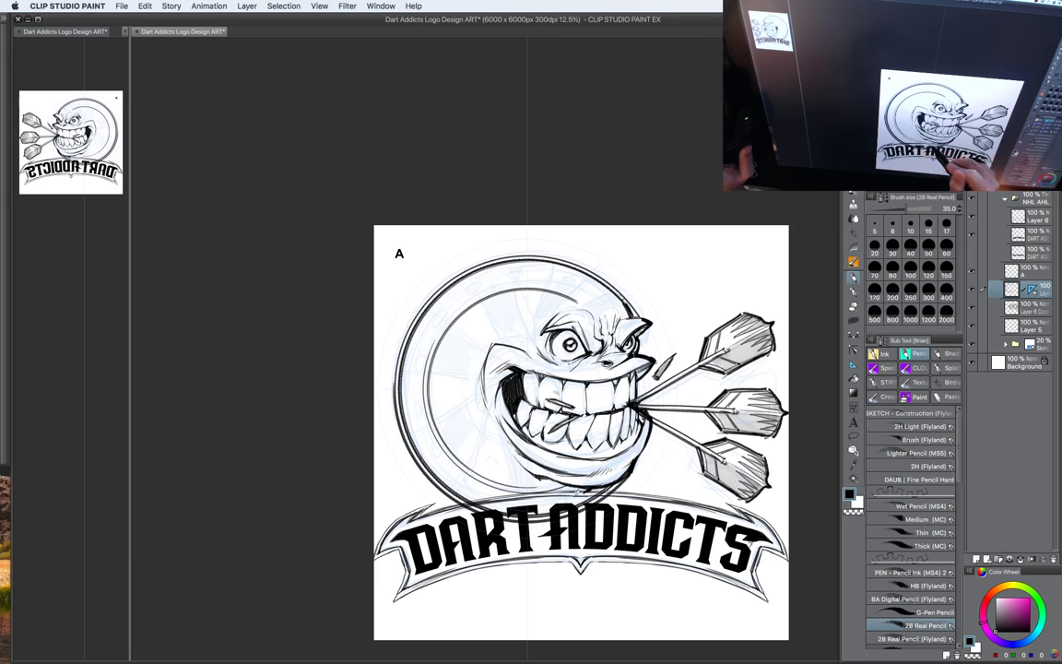
pyautogui.moveTo(438, 338)
pyautogui.mouseDown()
pyautogui.moveTo(552, 287)
pyautogui.moveTo(587, 305)
pyautogui.mouseUp()
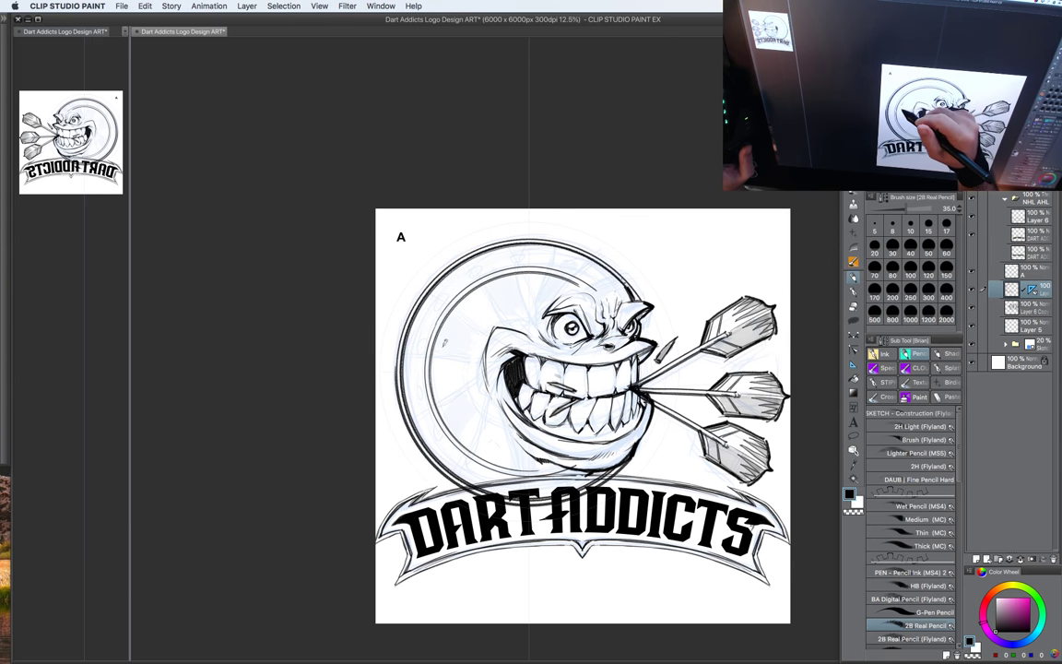
pyautogui.moveTo(386, 303)
pyautogui.mouseDown()
pyautogui.moveTo(398, 380)
pyautogui.moveTo(506, 439)
pyautogui.mouseUp()
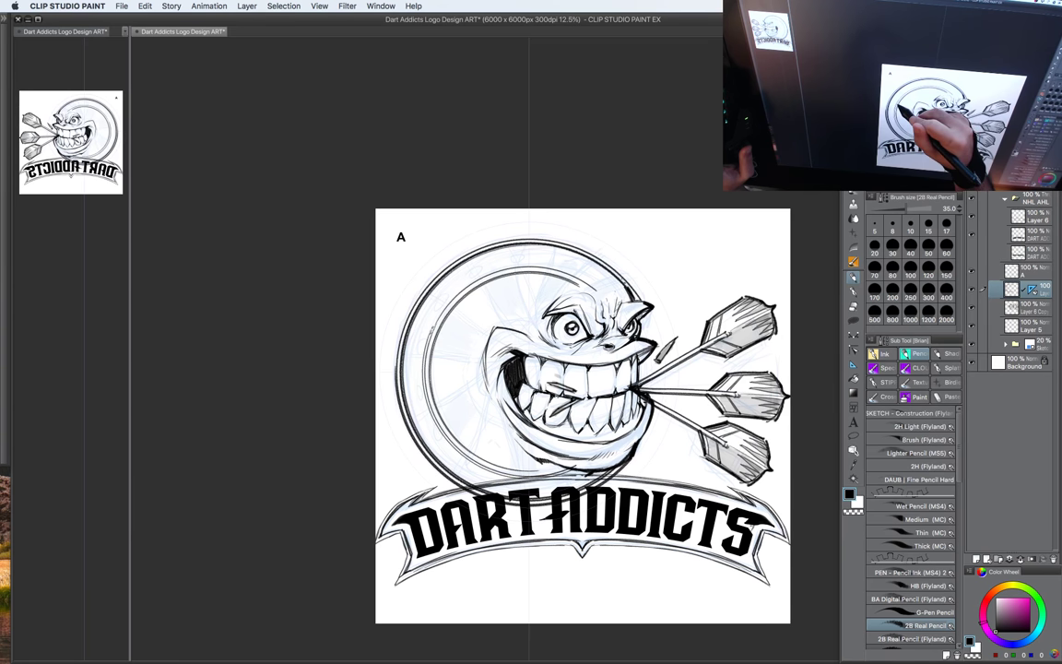
pyautogui.moveTo(387, 301)
pyautogui.mouseDown()
pyautogui.moveTo(470, 238)
pyautogui.moveTo(527, 238)
pyautogui.mouseUp()
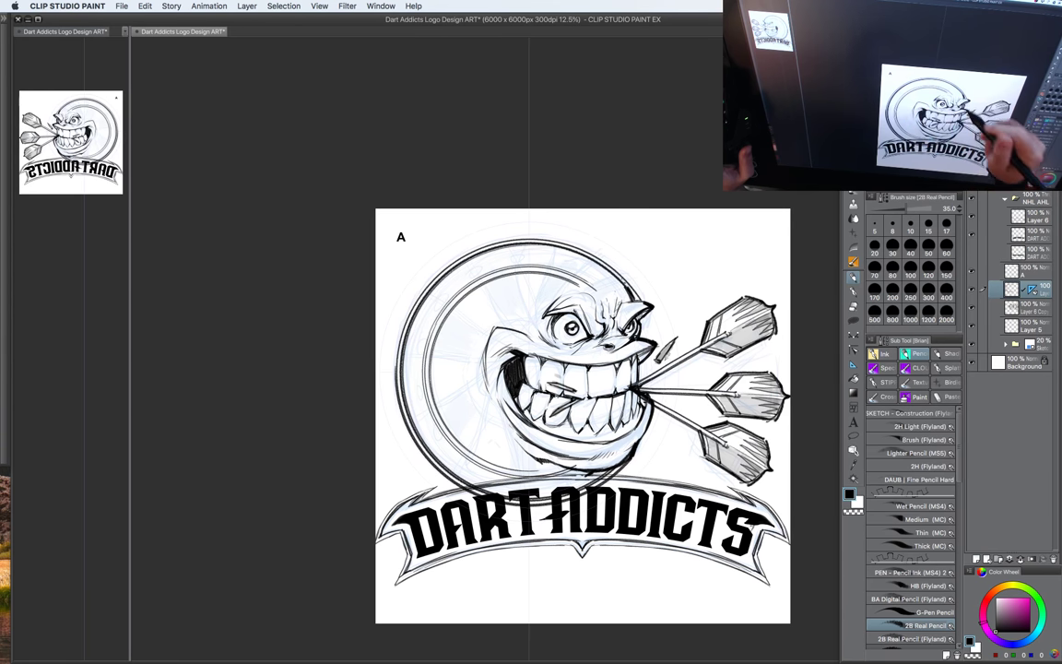
# Step: Sketch radial divider lines across the dartboard's ring beside and below the mouth corner
pyautogui.moveTo(672, 401); pyautogui.dragTo(614, 405)
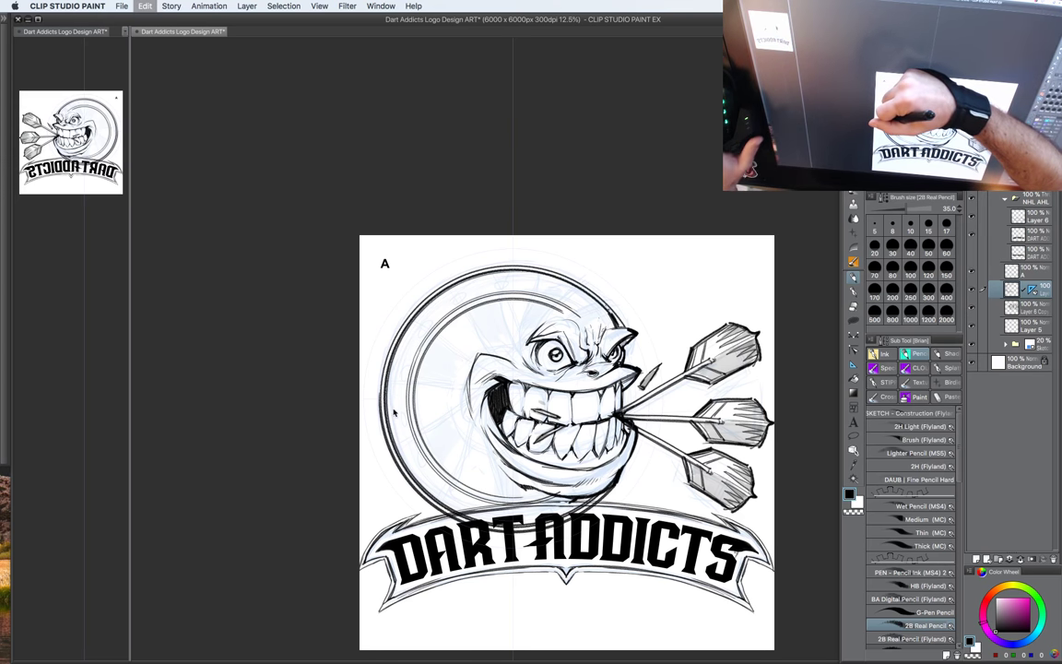
pyautogui.moveTo(385, 404); pyautogui.dragTo(427, 404)
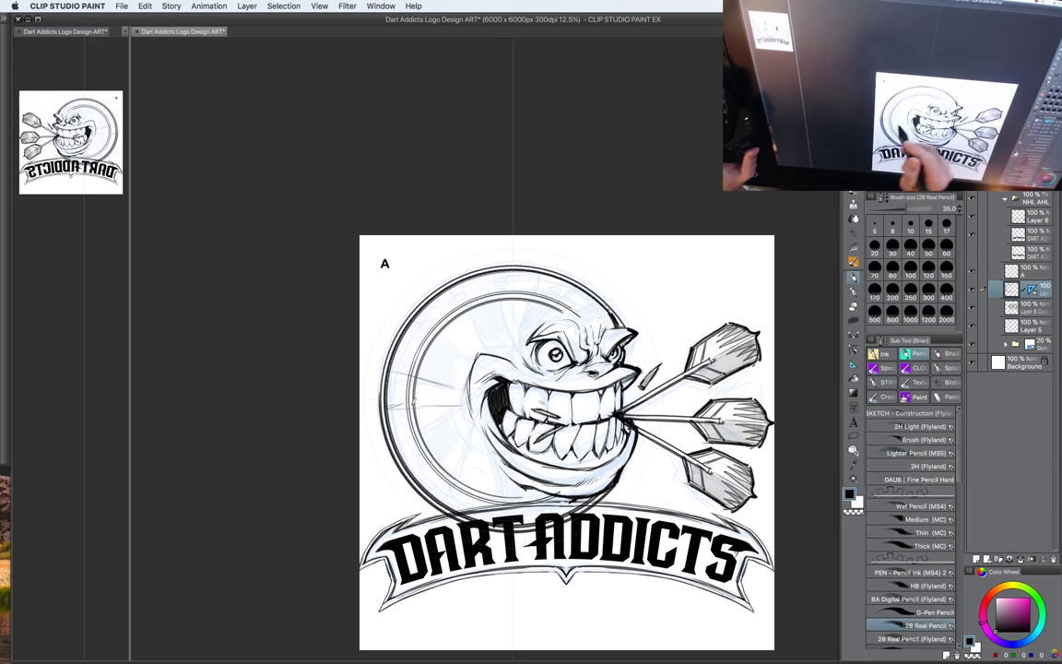
pyautogui.moveTo(364, 366); pyautogui.dragTo(416, 357)
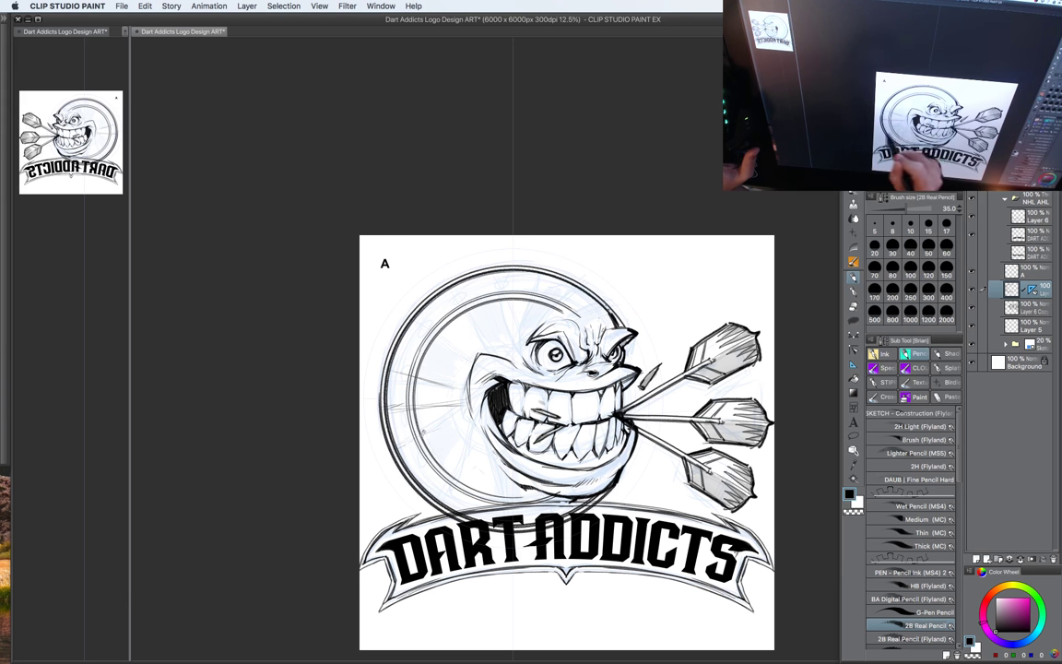
pyautogui.moveTo(404, 441); pyautogui.dragTo(460, 419)
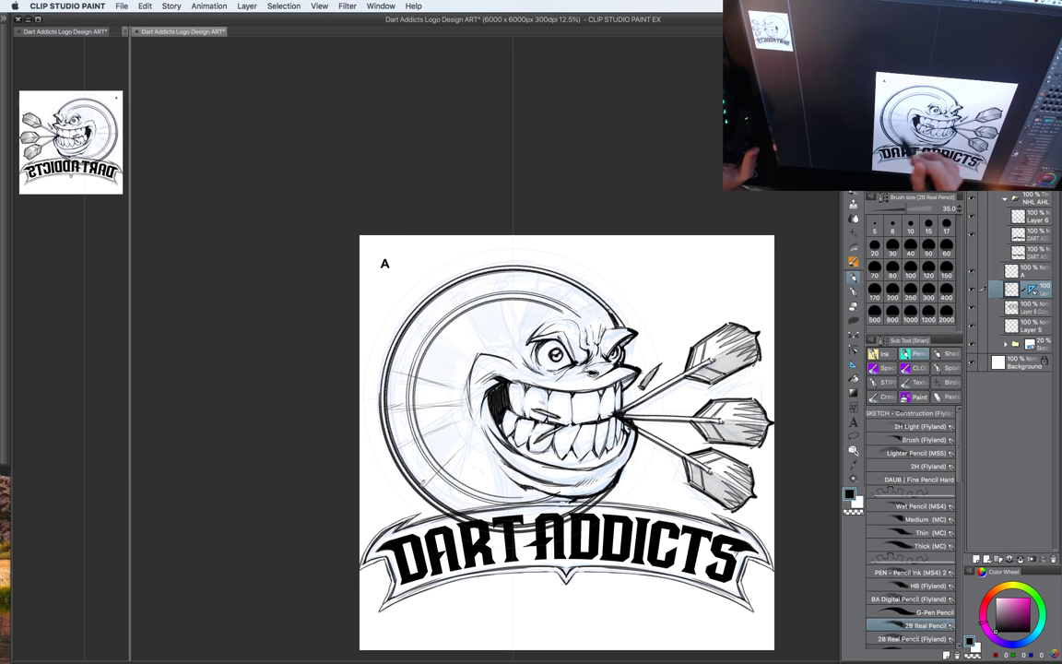
pyautogui.moveTo(380, 408); pyautogui.dragTo(426, 400)
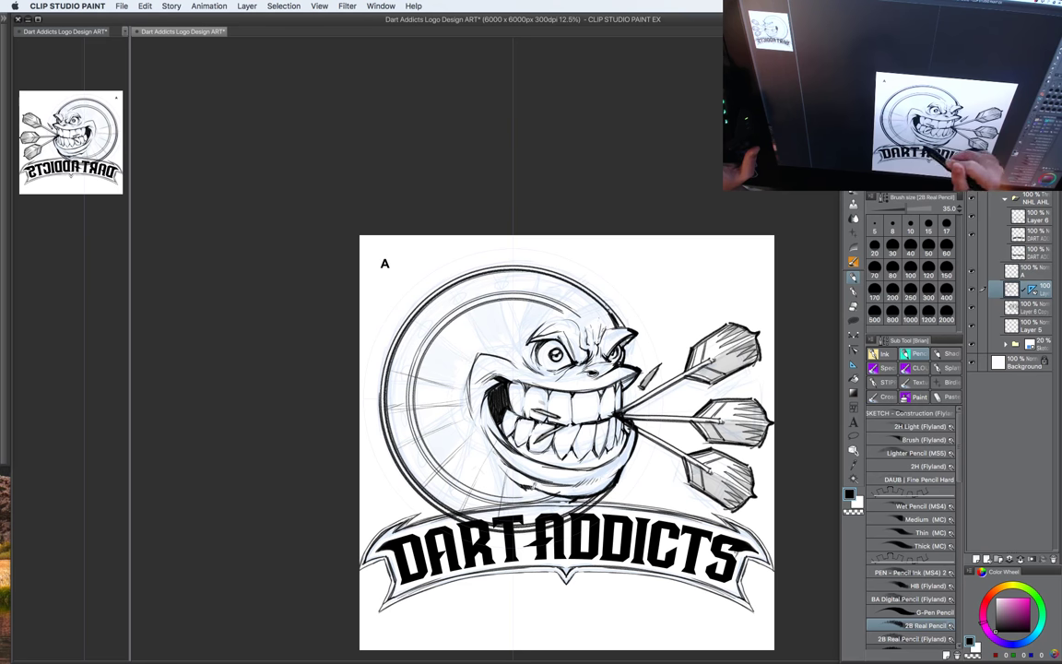
pyautogui.moveTo(482, 432); pyautogui.dragTo(476, 465)
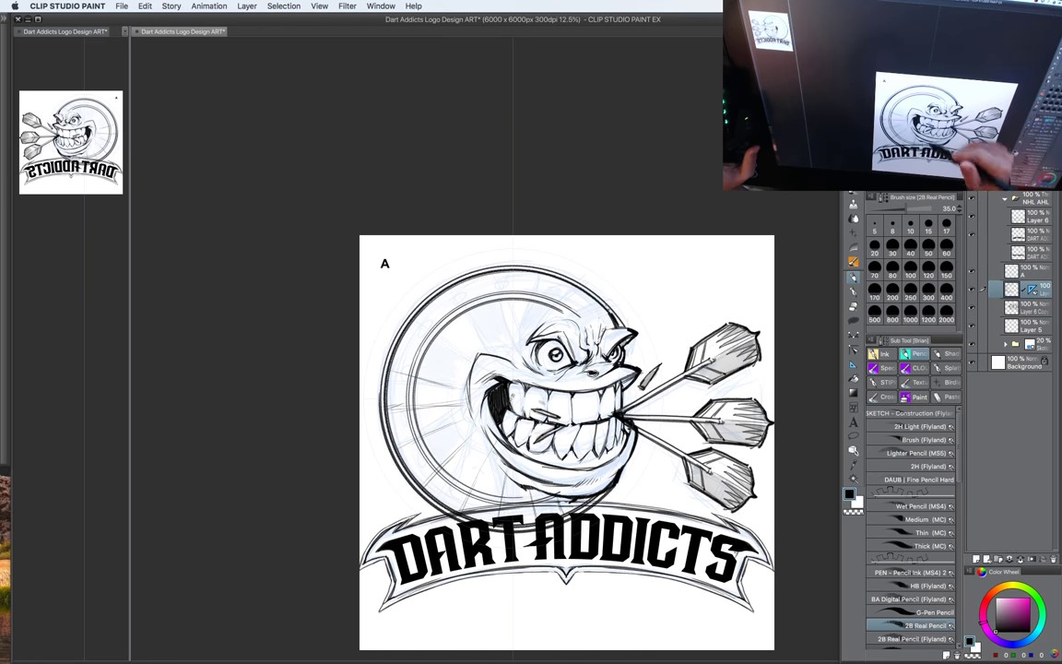
# Step: Continue the radial divider lines around the upper part of the dartboard's ring to above the forehead
pyautogui.moveTo(395, 320); pyautogui.dragTo(444, 361)
pyautogui.moveTo(428, 303); pyautogui.dragTo(472, 357)
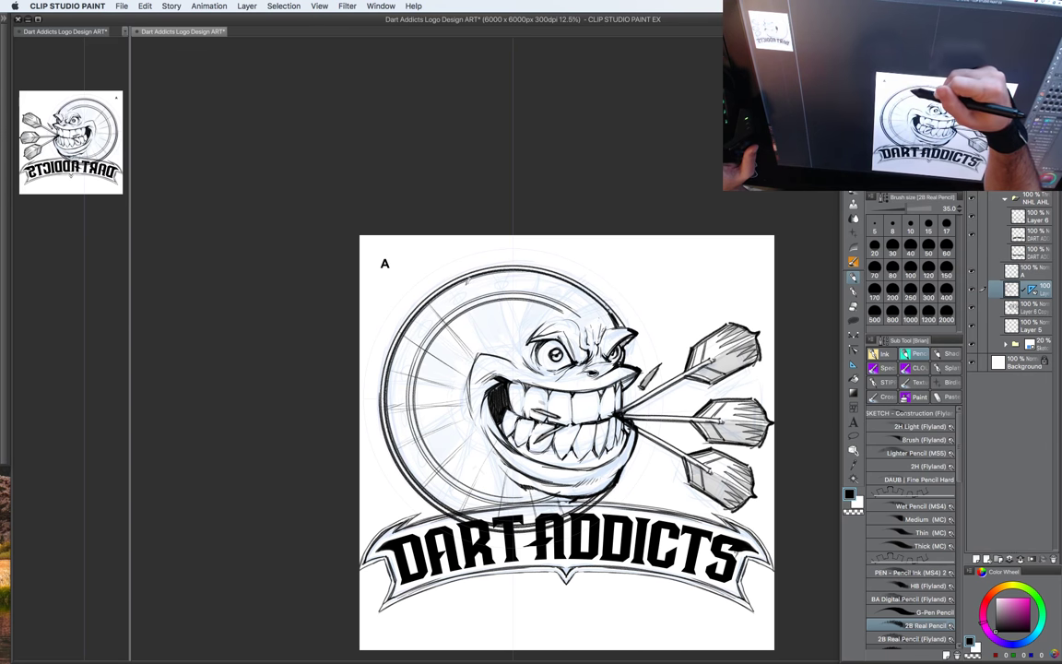
pyautogui.moveTo(421, 255); pyautogui.dragTo(443, 314)
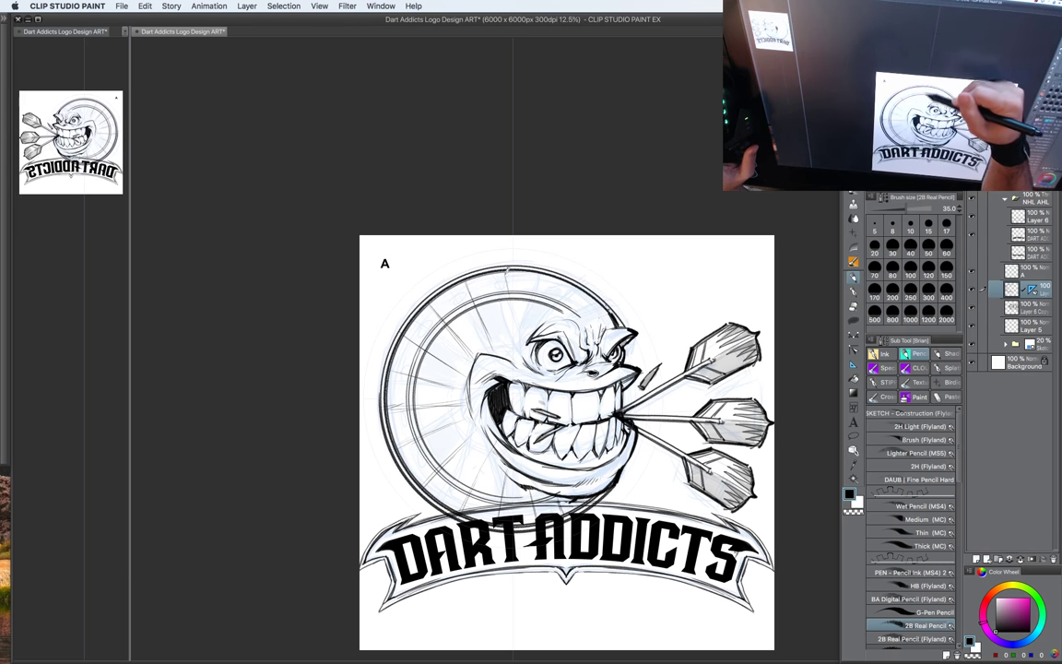
pyautogui.moveTo(456, 254); pyautogui.dragTo(462, 321)
pyautogui.moveTo(485, 240)
pyautogui.mouseDown()
pyautogui.moveTo(477, 291)
pyautogui.moveTo(541, 284)
pyautogui.mouseUp()
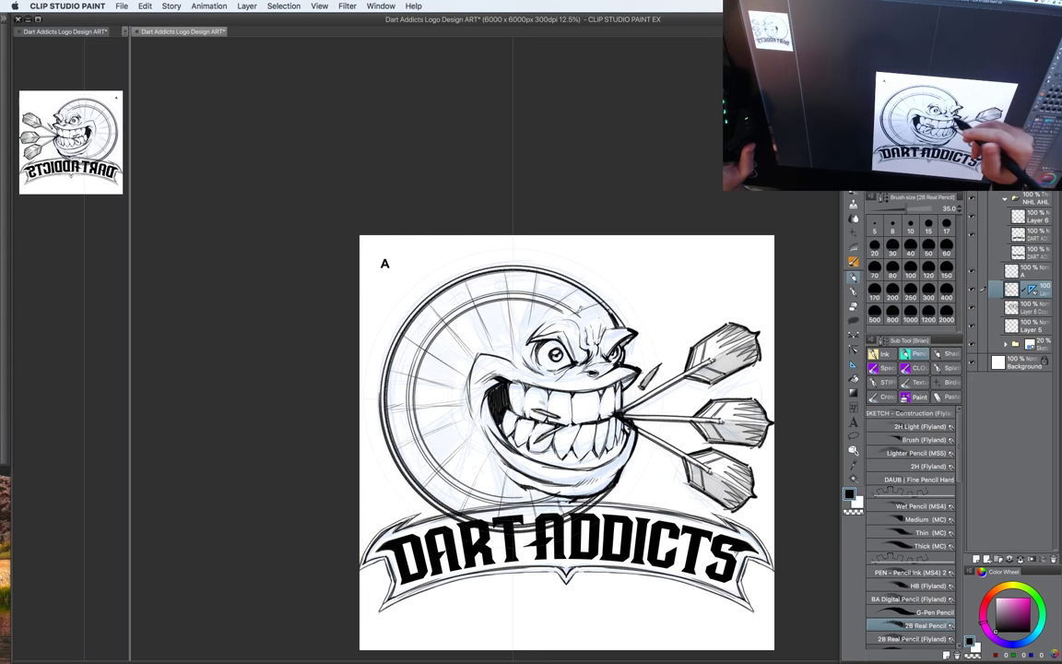
# Step: Extend the dividers inside the inner circle as curved lines bending toward the brow and mouth corner
pyautogui.moveTo(473, 291); pyautogui.dragTo(496, 333)
pyautogui.press('super+z')
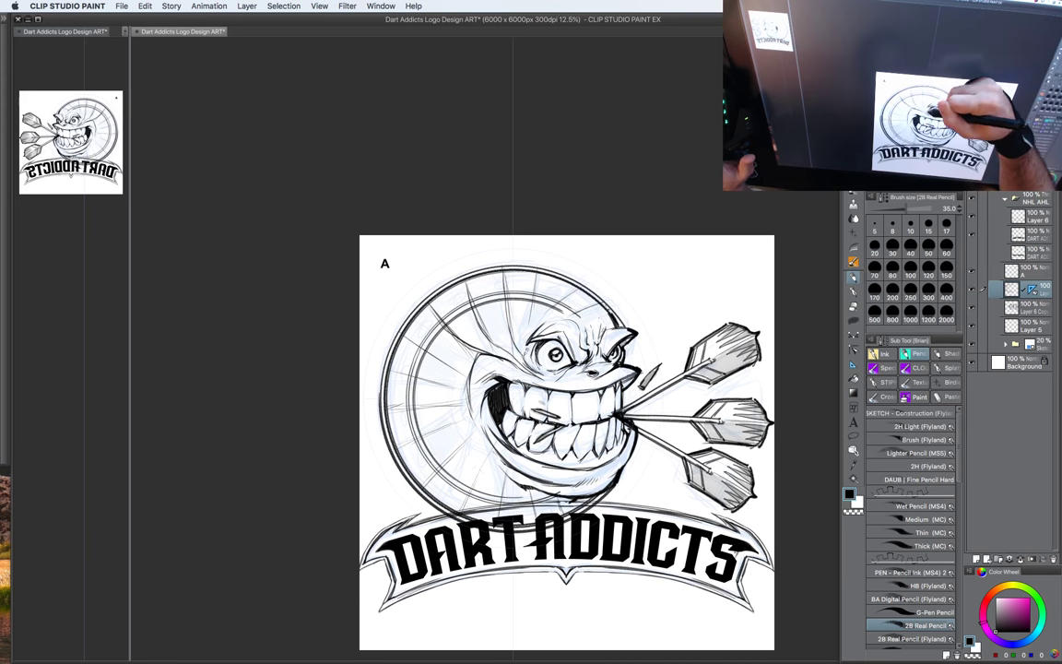
pyautogui.press('c')
pyautogui.press('c')
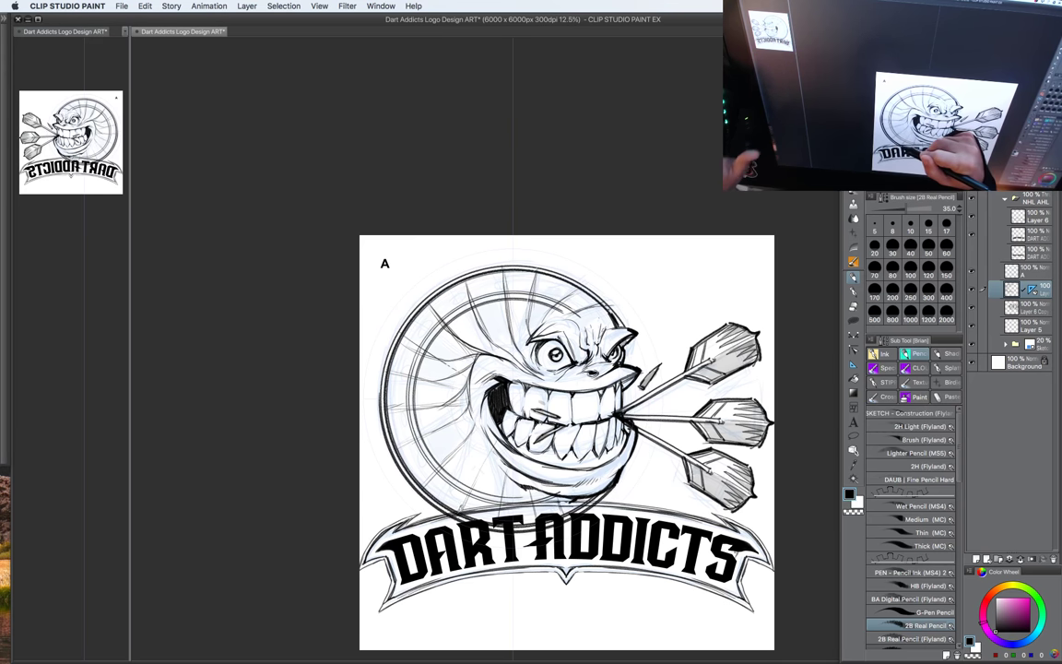
# Step: Sketch more curved divider lines through the dartboard's lower part, between the mouth corner, the chin and the ring
pyautogui.moveTo(434, 414); pyautogui.dragTo(415, 457)
pyautogui.moveTo(445, 392); pyautogui.dragTo(449, 466)
pyautogui.moveTo(455, 419)
pyautogui.mouseDown()
pyautogui.moveTo(479, 450)
pyautogui.moveTo(476, 478)
pyautogui.moveTo(506, 461)
pyautogui.mouseUp()
pyautogui.moveTo(633, 461); pyautogui.dragTo(628, 493)
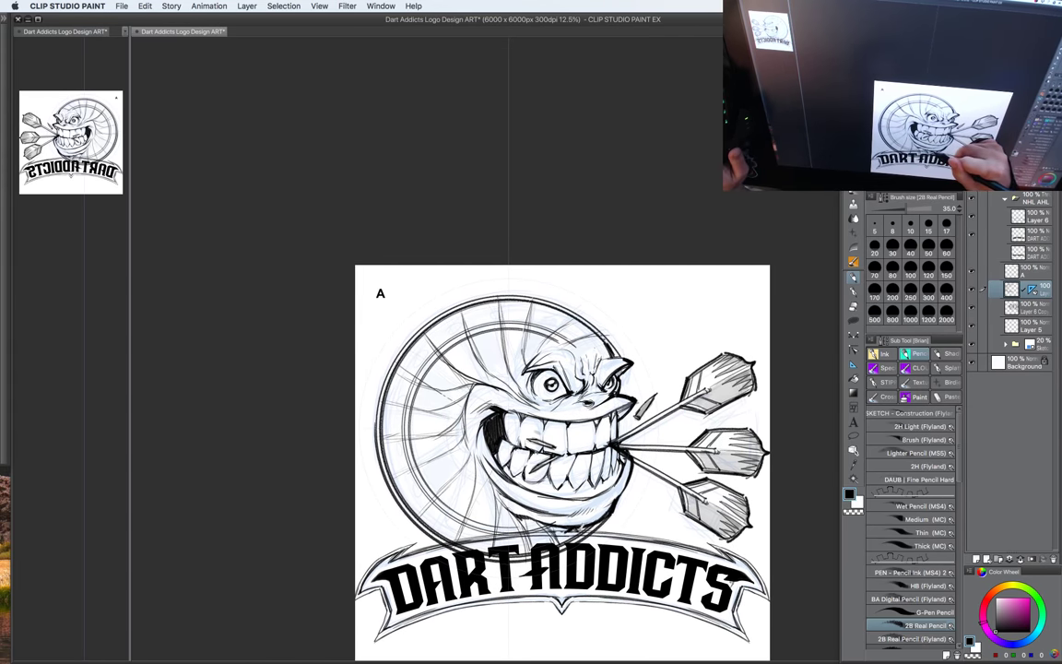
pyautogui.moveTo(632, 500); pyautogui.dragTo(632, 505)
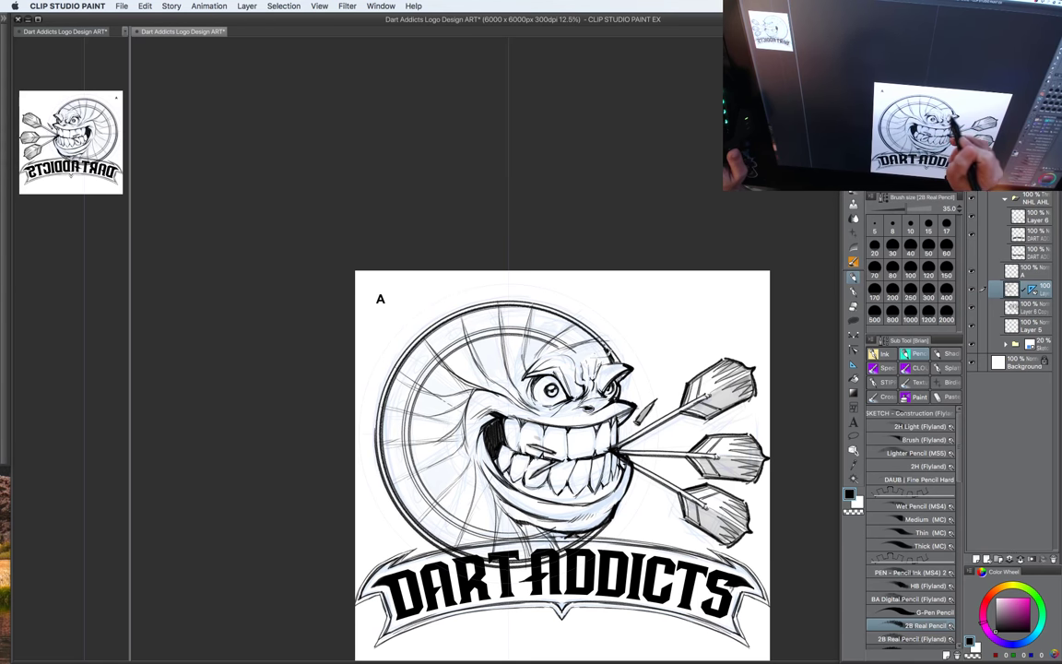
pyautogui.moveTo(668, 473); pyautogui.dragTo(651, 441)
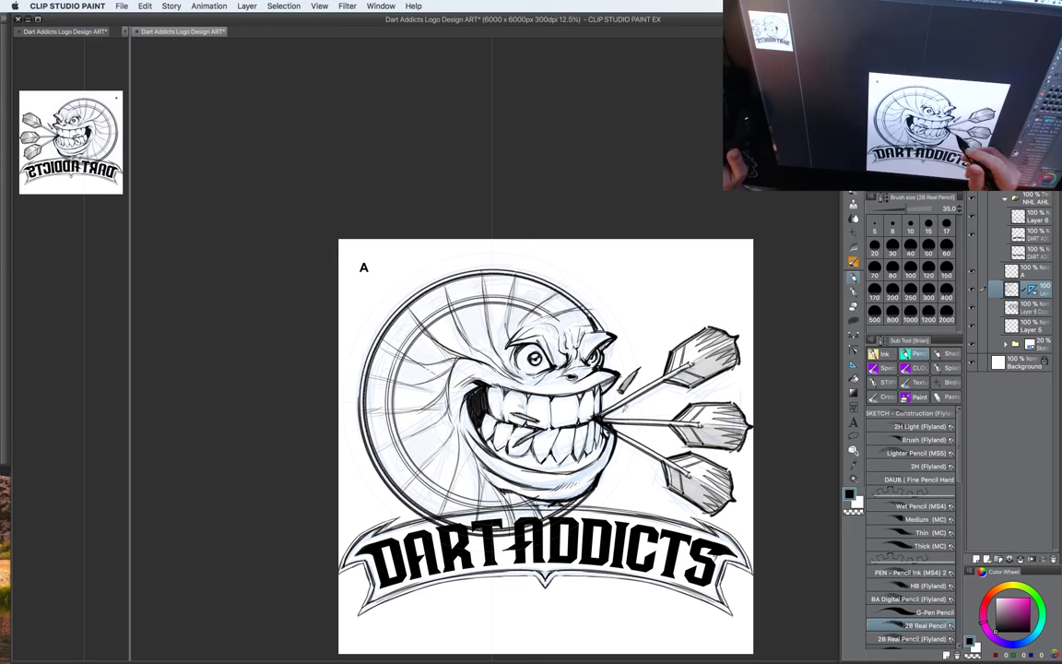
# Step: Shade alternating segments along the top of the dartboard in grey with the COPIC Wet Tip marker at size 250
pyautogui.press('b')
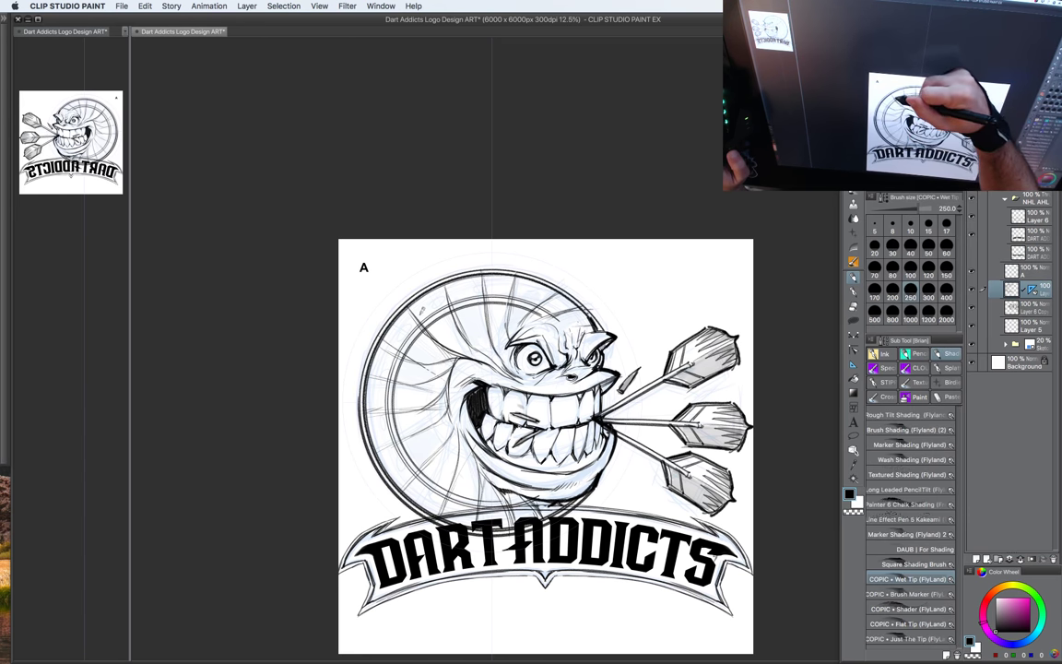
pyautogui.moveTo(418, 304)
pyautogui.mouseDown()
pyautogui.moveTo(448, 334)
pyautogui.moveTo(441, 294)
pyautogui.moveTo(398, 313)
pyautogui.moveTo(420, 301)
pyautogui.moveTo(432, 322)
pyautogui.moveTo(458, 335)
pyautogui.mouseUp()
pyautogui.moveTo(485, 277)
pyautogui.mouseDown()
pyautogui.moveTo(489, 309)
pyautogui.moveTo(509, 308)
pyautogui.mouseUp()
pyautogui.moveTo(453, 281)
pyautogui.mouseDown()
pyautogui.moveTo(448, 304)
pyautogui.moveTo(441, 276)
pyautogui.moveTo(462, 339)
pyautogui.mouseUp()
pyautogui.moveTo(472, 290)
pyautogui.mouseDown()
pyautogui.moveTo(497, 272)
pyautogui.moveTo(520, 273)
pyautogui.mouseUp()
# Step: Enlarge the marker to size 300 and shade the alternating dartboard segments beside the eye and upper mouth corner
pyautogui.press(']')
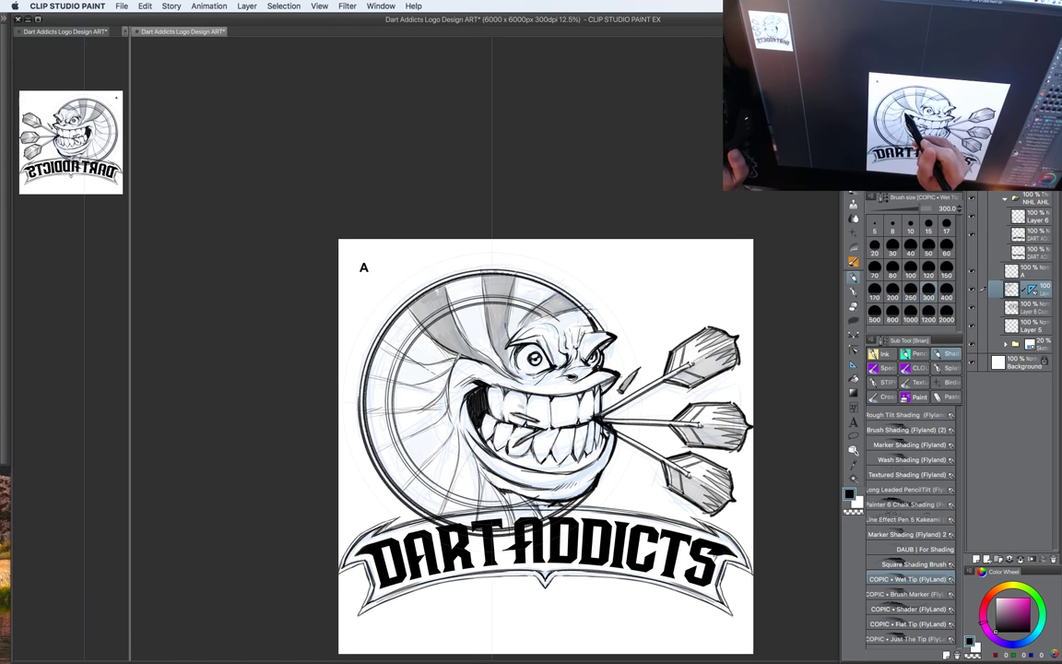
pyautogui.moveTo(463, 362)
pyautogui.mouseDown()
pyautogui.moveTo(442, 376)
pyautogui.moveTo(375, 376)
pyautogui.moveTo(385, 351)
pyautogui.moveTo(383, 361)
pyautogui.moveTo(416, 356)
pyautogui.mouseUp()
pyautogui.moveTo(360, 336); pyautogui.dragTo(392, 328)
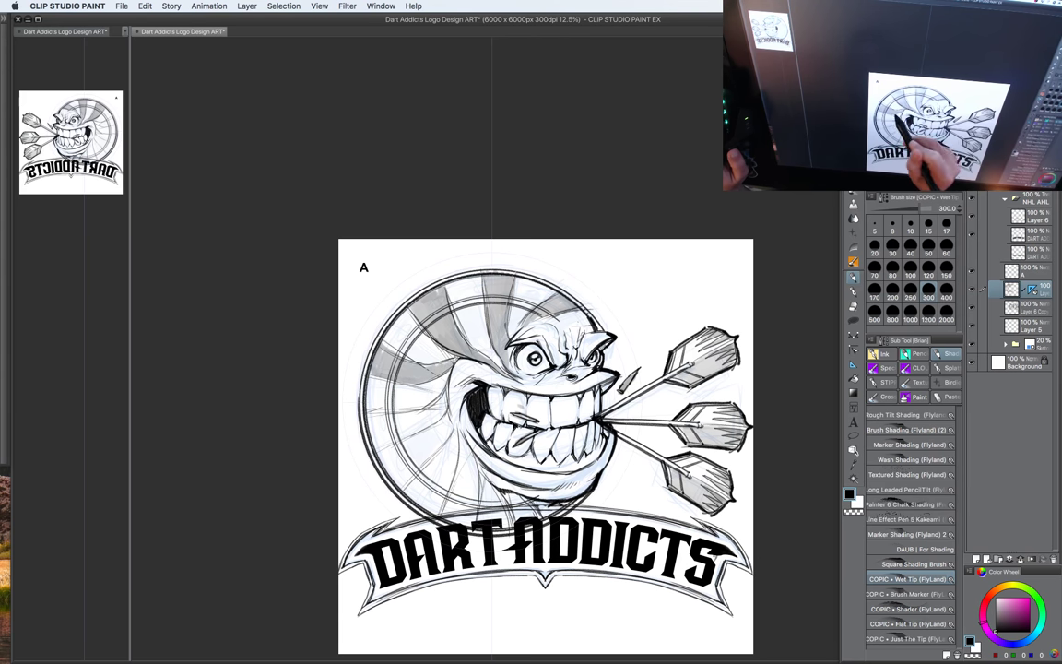
pyautogui.moveTo(436, 366)
pyautogui.mouseDown()
pyautogui.moveTo(457, 357)
pyautogui.moveTo(428, 407)
pyautogui.moveTo(371, 421)
pyautogui.mouseUp()
# Step: Shade the remaining alternating segments beside and below the mouth down to the banner, varying the marker size between 350 and 450
pyautogui.press(']')
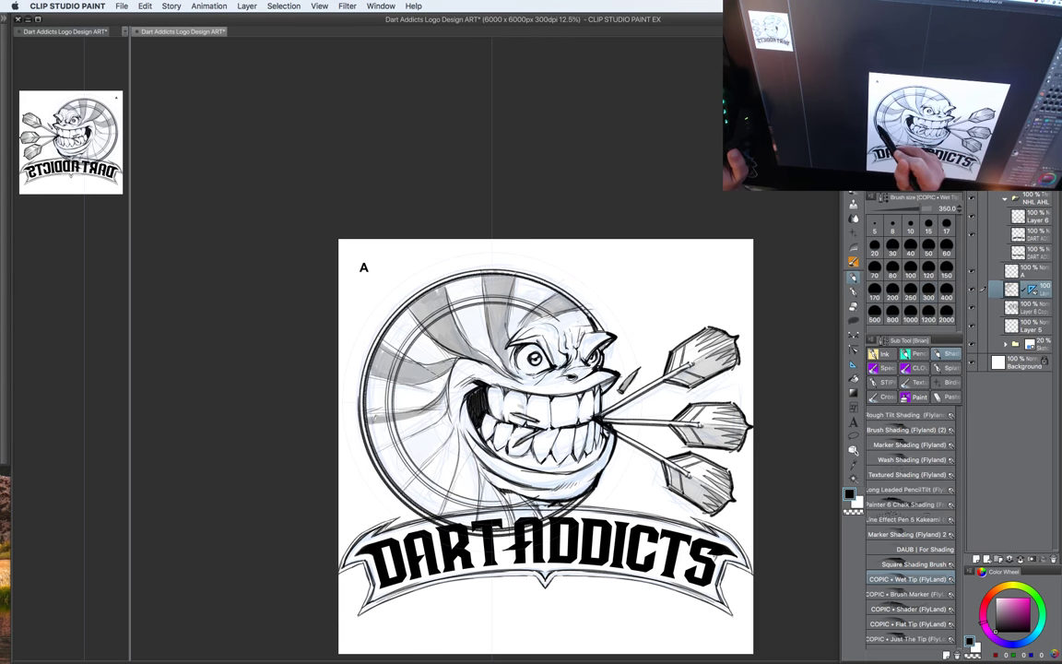
pyautogui.moveTo(337, 377)
pyautogui.mouseDown()
pyautogui.moveTo(374, 400)
pyautogui.moveTo(401, 356)
pyautogui.mouseUp()
pyautogui.press(']')
pyautogui.moveTo(462, 427)
pyautogui.mouseDown()
pyautogui.moveTo(443, 505)
pyautogui.moveTo(427, 512)
pyautogui.moveTo(455, 446)
pyautogui.mouseUp()
pyautogui.press(']')
pyautogui.moveTo(424, 406)
pyautogui.mouseDown()
pyautogui.moveTo(437, 466)
pyautogui.moveTo(456, 472)
pyautogui.moveTo(426, 467)
pyautogui.moveTo(419, 402)
pyautogui.mouseUp()
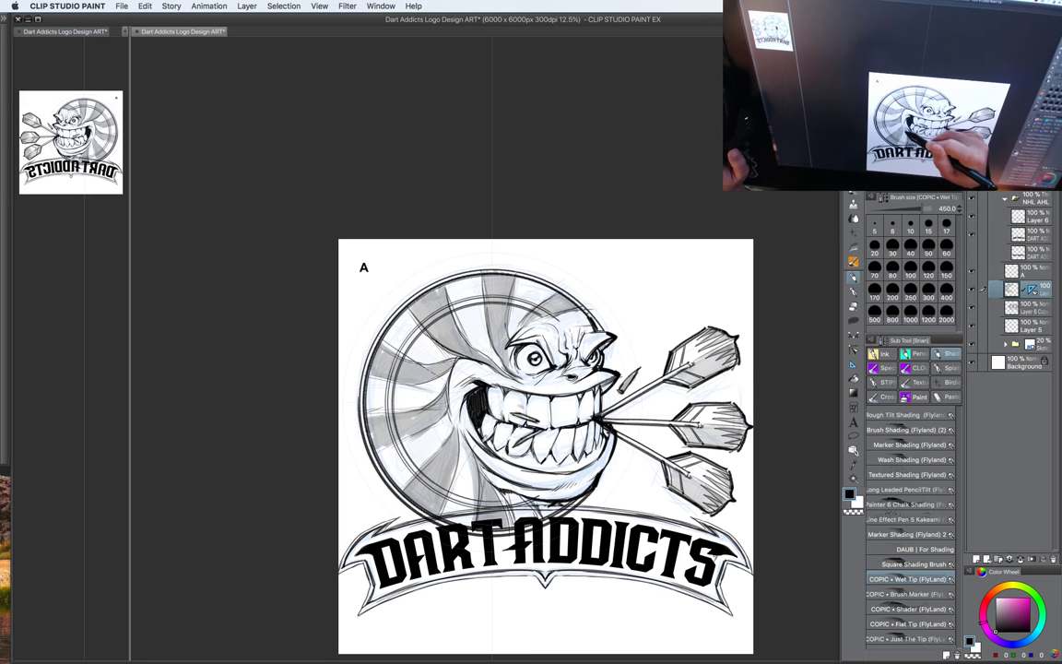
pyautogui.press('[')
pyautogui.moveTo(468, 446); pyautogui.dragTo(501, 459)
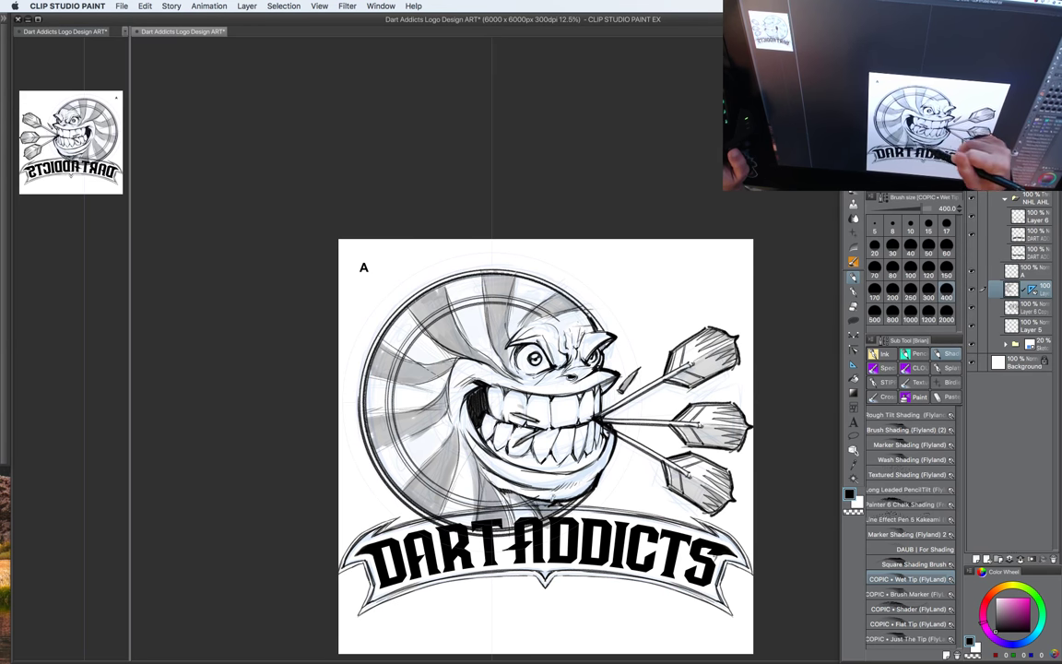
# Step: Hide the 20% opacity rough sketch folder beneath the line art
pyautogui.moveTo(651, 479); pyautogui.dragTo(631, 506)
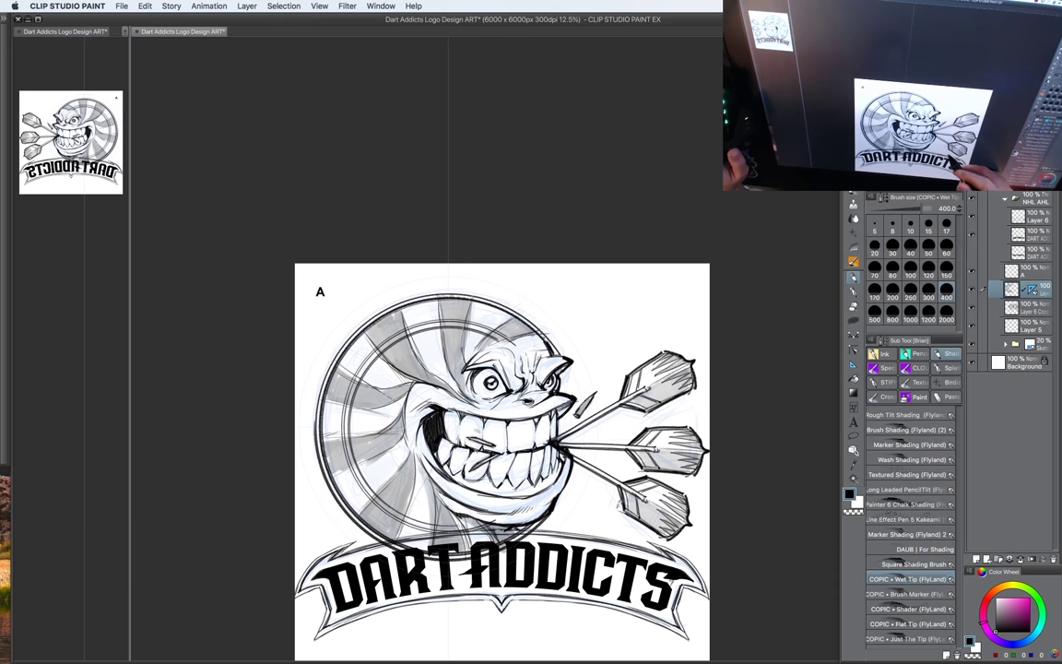
pyautogui.scroll(-2, 606, 505)
pyautogui.scroll(2, 606, 505)
pyautogui.moveTo(603, 493)
pyautogui.mouseDown()
pyautogui.moveTo(637, 431)
pyautogui.moveTo(626, 439)
pyautogui.mouseUp()
pyautogui.click(971, 345)
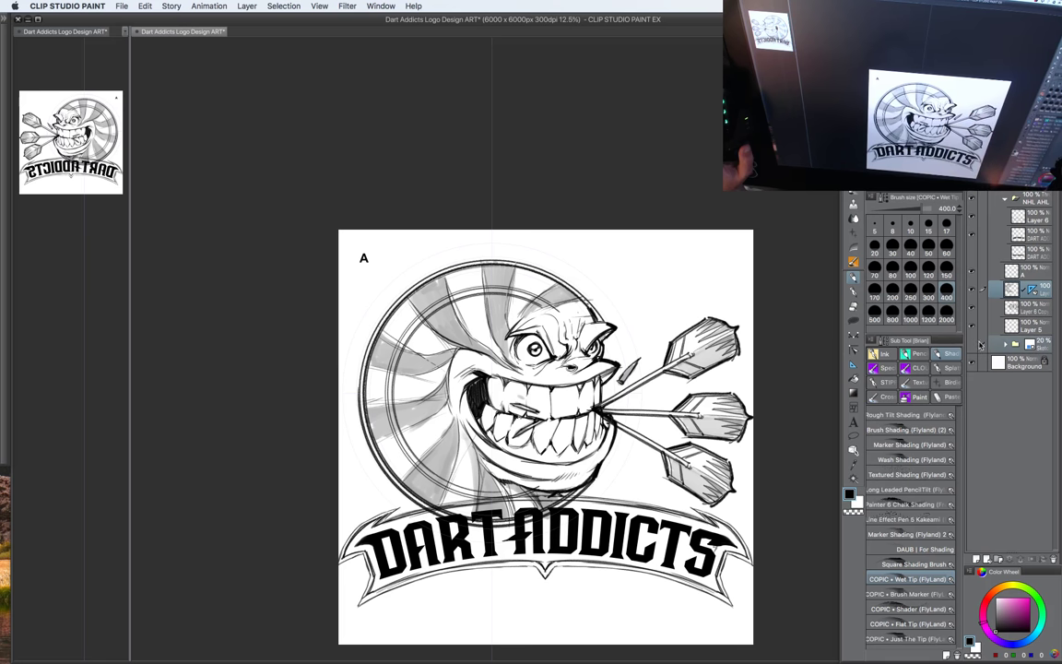
pyautogui.moveTo(551, 491); pyautogui.dragTo(583, 490)
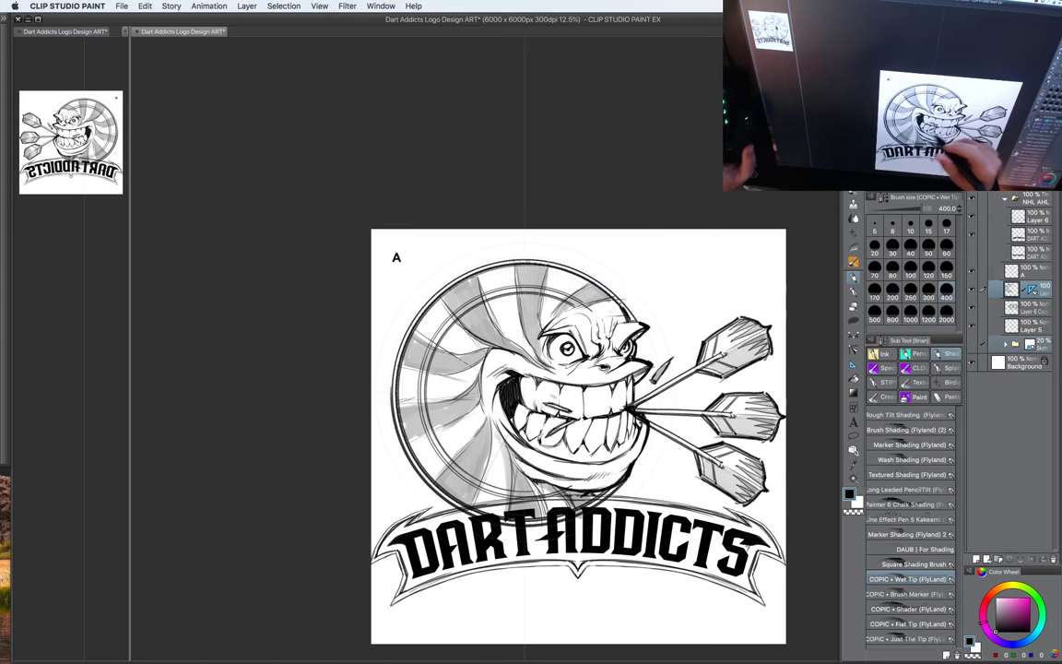
# Step: Sketch small placeholder number shapes in the segments of the dartboard's outer ring with the 2B Real Pencil at size 40
pyautogui.press('c')
pyautogui.press('[')
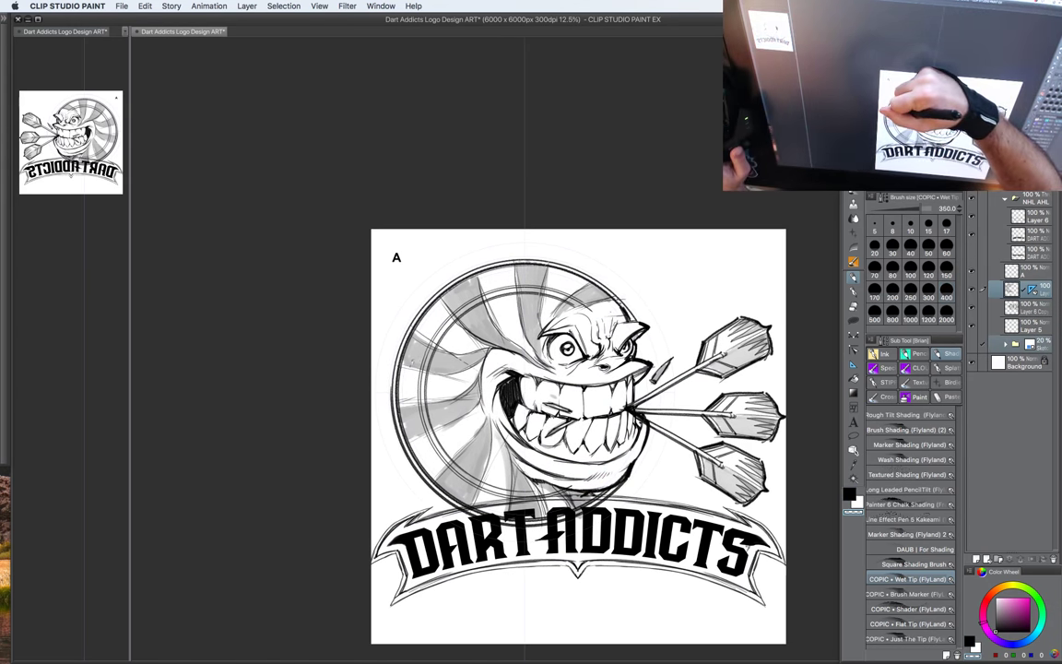
pyautogui.press('p')
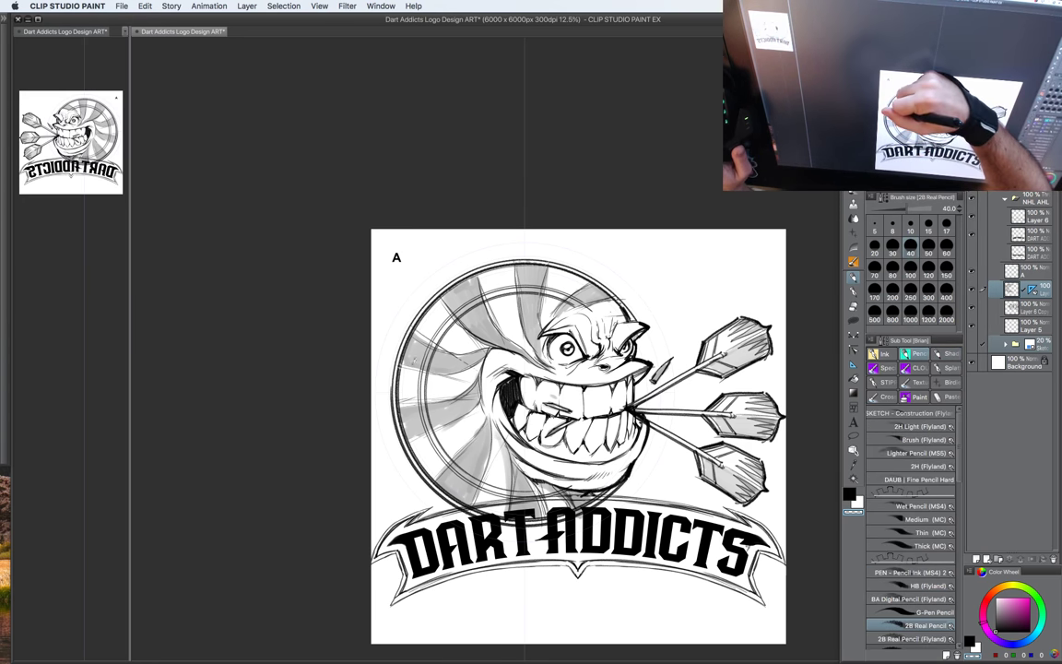
pyautogui.press('c')
pyautogui.moveTo(399, 362); pyautogui.dragTo(424, 372)
pyautogui.moveTo(401, 362); pyautogui.dragTo(429, 370)
pyautogui.moveTo(585, 384)
pyautogui.mouseDown()
pyautogui.moveTo(594, 396)
pyautogui.moveTo(564, 367)
pyautogui.mouseUp()
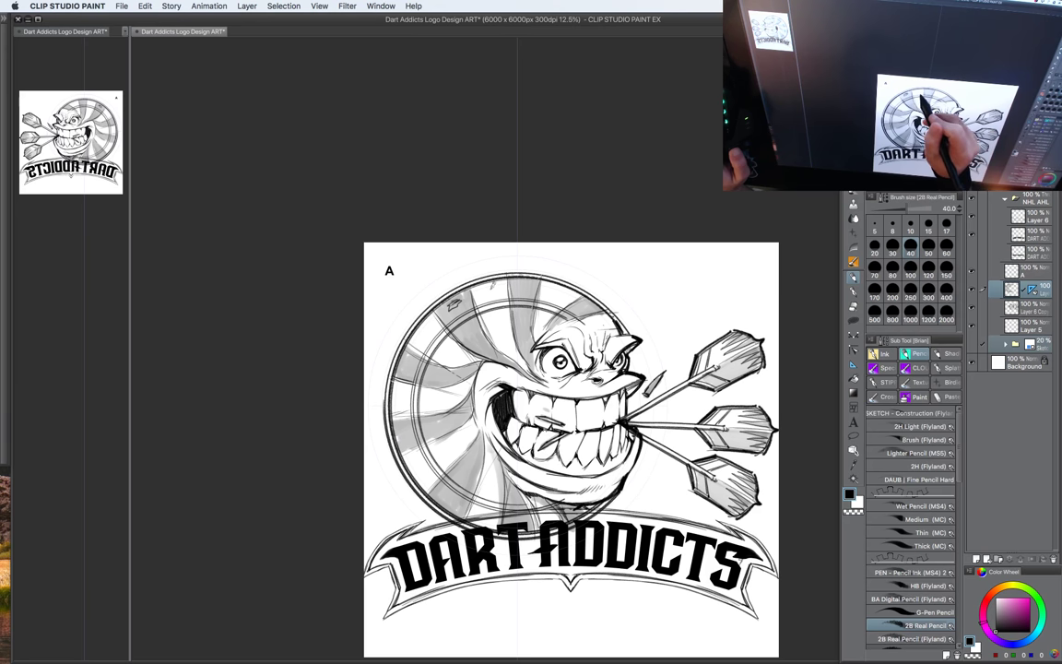
pyautogui.moveTo(388, 289); pyautogui.dragTo(379, 307)
pyautogui.moveTo(405, 392); pyautogui.dragTo(400, 405)
pyautogui.moveTo(407, 421); pyautogui.dragTo(404, 430)
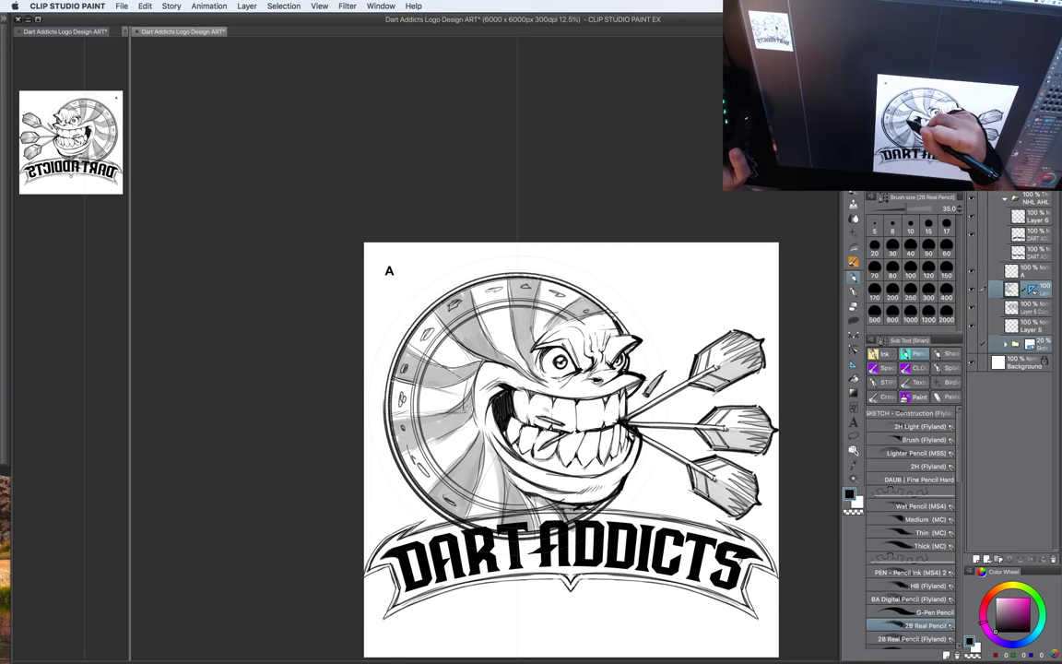
# Step: Add pencil detail lines to the dartboard's inner segments and crack lines to the forehead, using brush sizes 35 and 30
pyautogui.moveTo(425, 346); pyautogui.dragTo(431, 401)
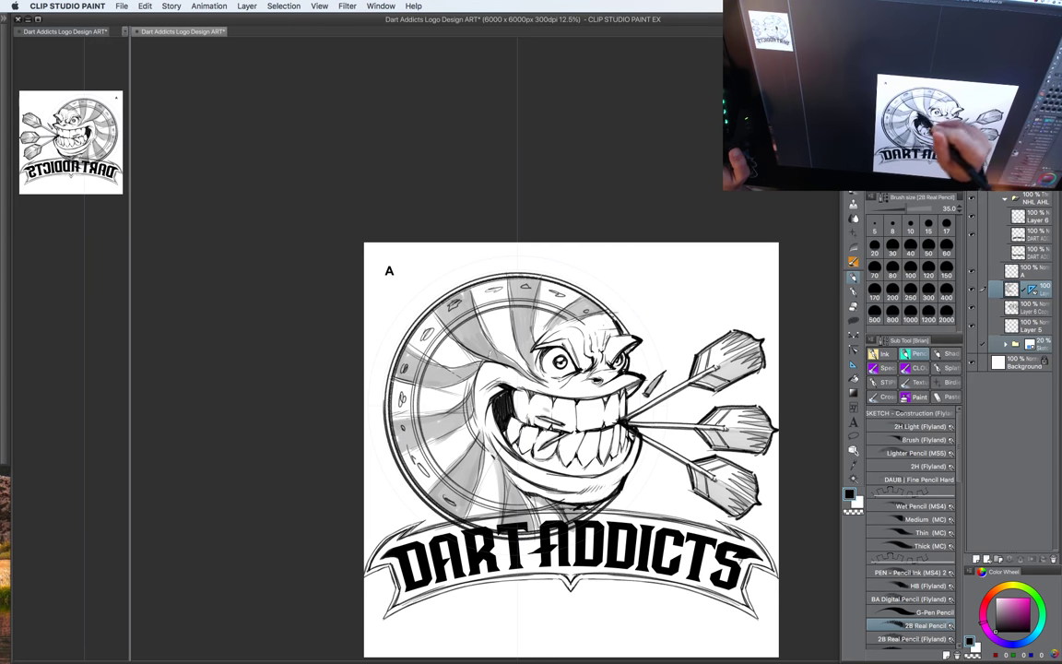
pyautogui.moveTo(438, 318); pyautogui.dragTo(458, 305)
pyautogui.moveTo(644, 411); pyautogui.dragTo(593, 412)
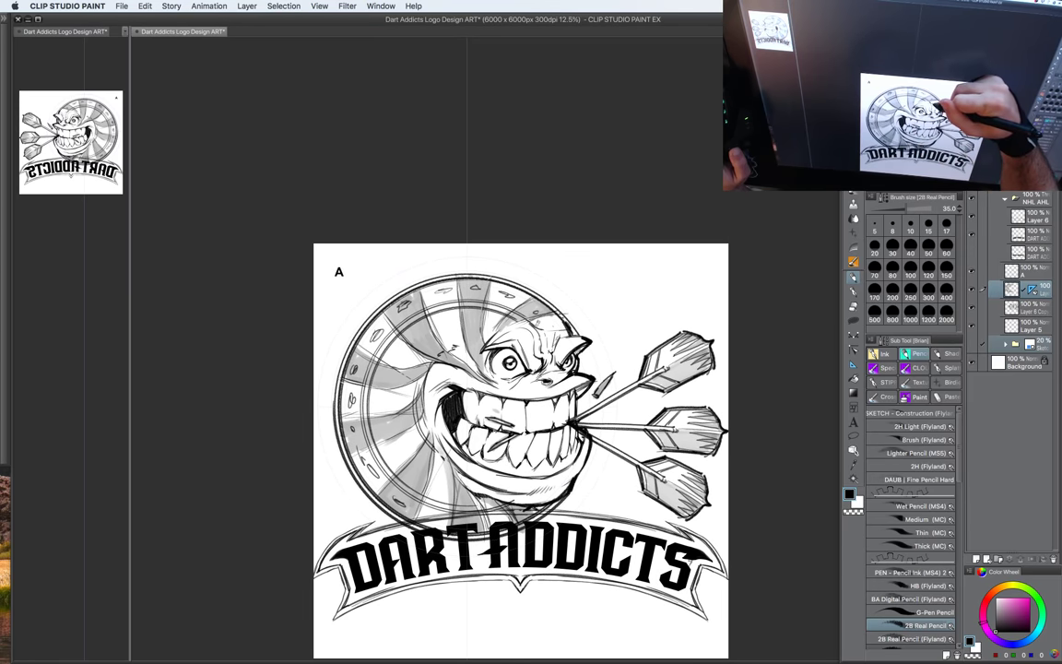
pyautogui.moveTo(552, 329); pyautogui.dragTo(565, 338)
pyautogui.moveTo(573, 422); pyautogui.dragTo(580, 415)
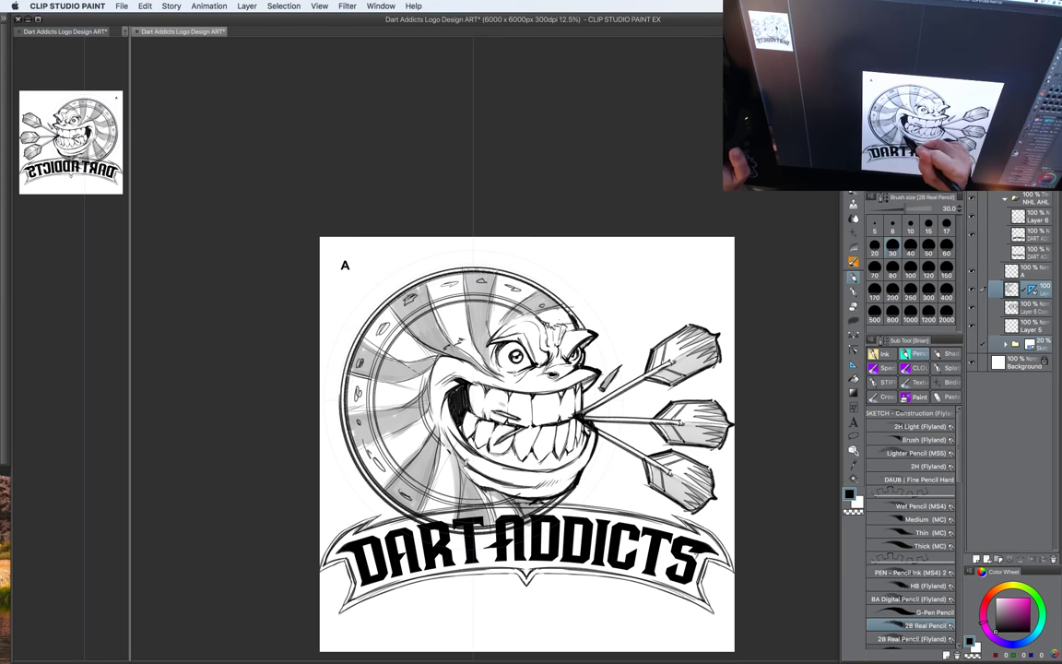
# Step: Shade the gum area below the lower teeth with the COPIC Wet Tip marker at size 250
pyautogui.press('super+minus')
pyautogui.moveTo(581, 430); pyautogui.dragTo(605, 447)
pyautogui.press('super+plus')
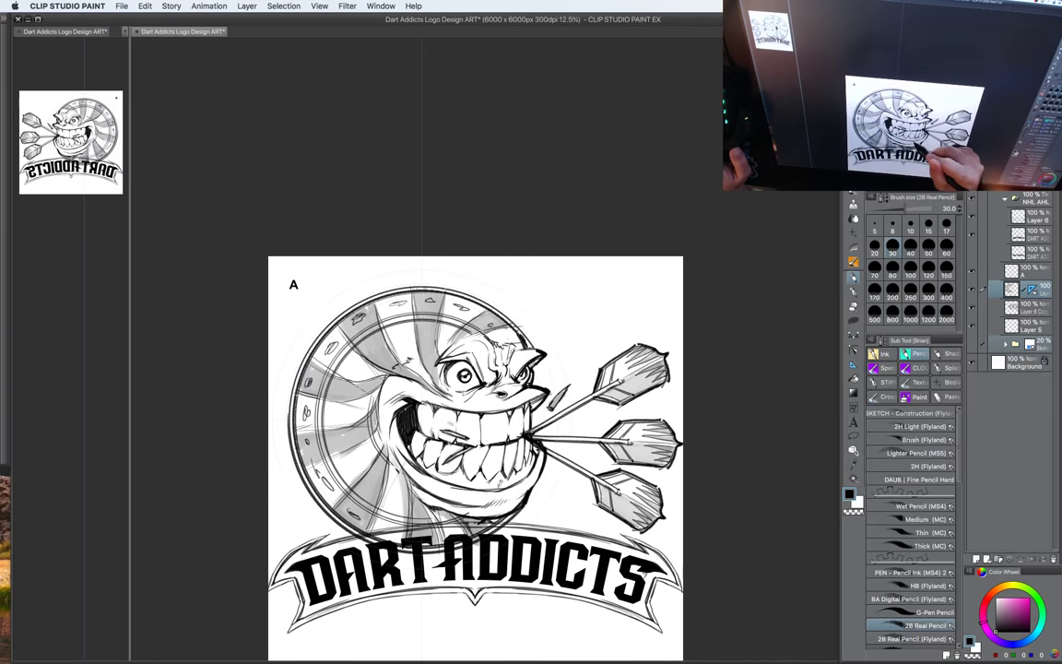
pyautogui.press('p')
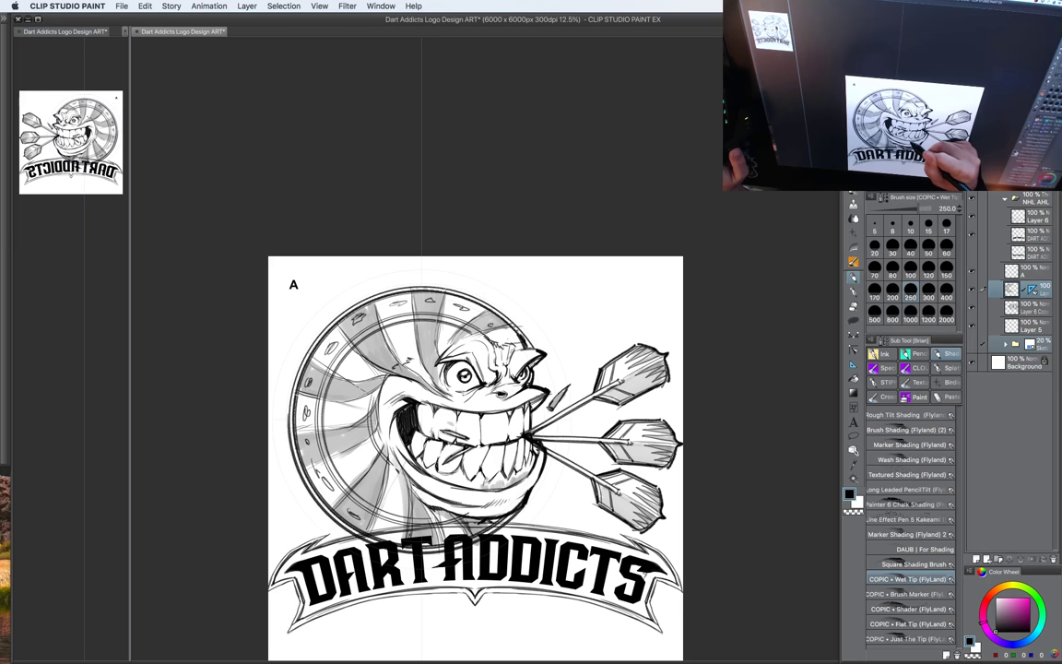
pyautogui.moveTo(569, 488); pyautogui.dragTo(584, 437)
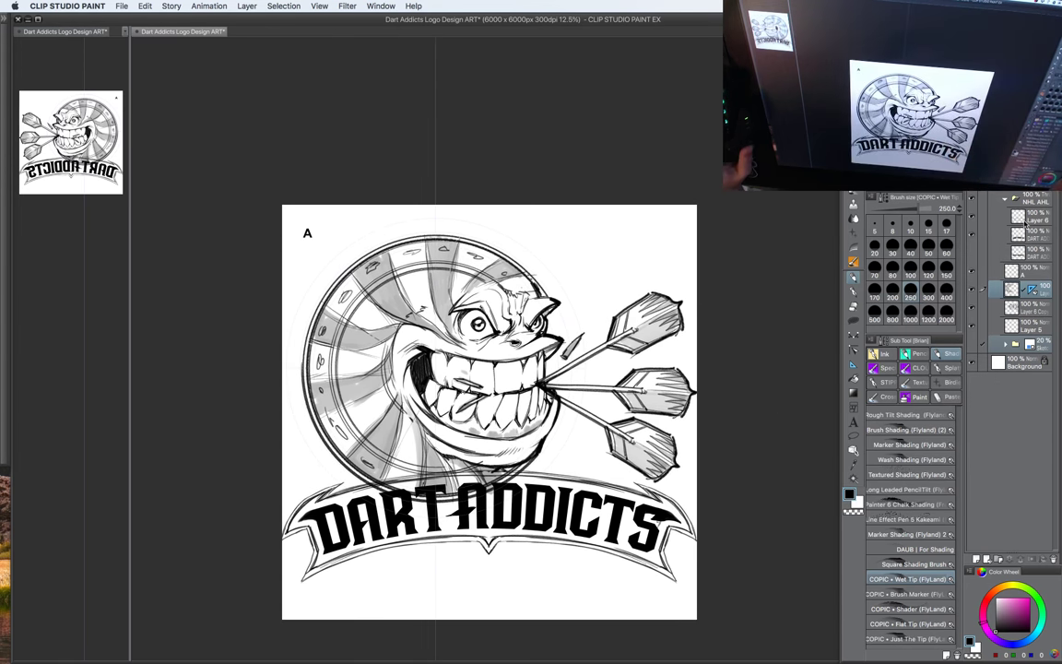
# Step: Lasso-fill the banner shape in white on a new layer and place that layer beneath the lettering and banner layers
pyautogui.click(1024, 224)
pyautogui.click(976, 558)
pyautogui.moveTo(1020, 218); pyautogui.dragTo(1003, 251)
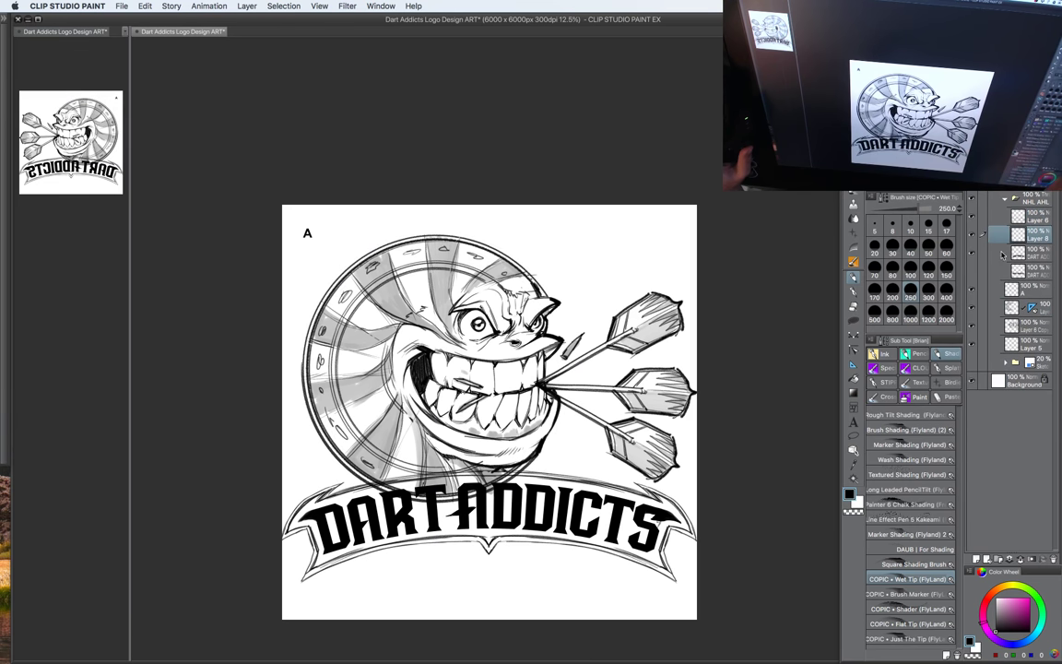
pyautogui.press('u')
pyautogui.press('x')
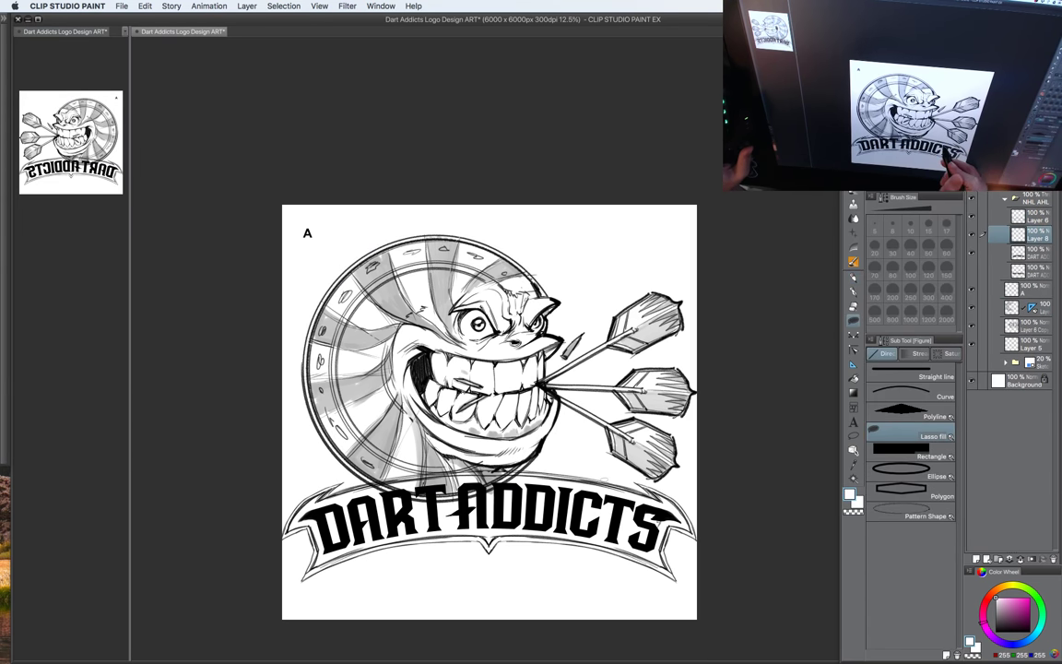
pyautogui.moveTo(423, 475)
pyautogui.mouseDown()
pyautogui.moveTo(478, 520)
pyautogui.moveTo(553, 490)
pyautogui.mouseUp()
pyautogui.moveTo(1034, 242); pyautogui.dragTo(1030, 278)
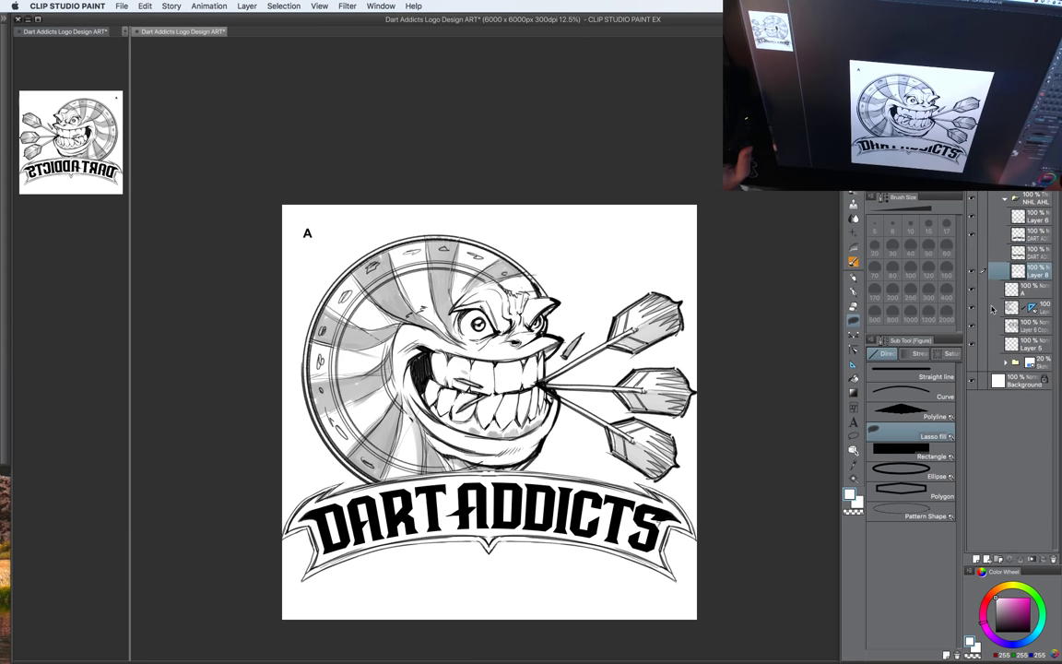
pyautogui.moveTo(716, 470); pyautogui.dragTo(703, 477)
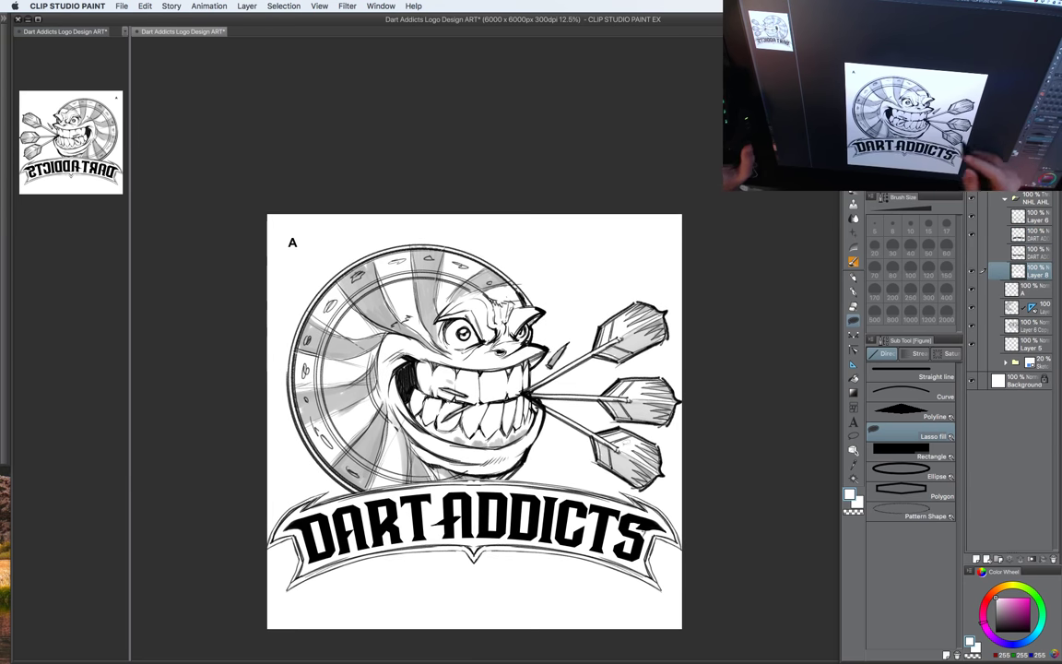
# Step: Select the lettering folder, the letter A and all artwork layers and scale them down slightly within the canvas
pyautogui.press('b')
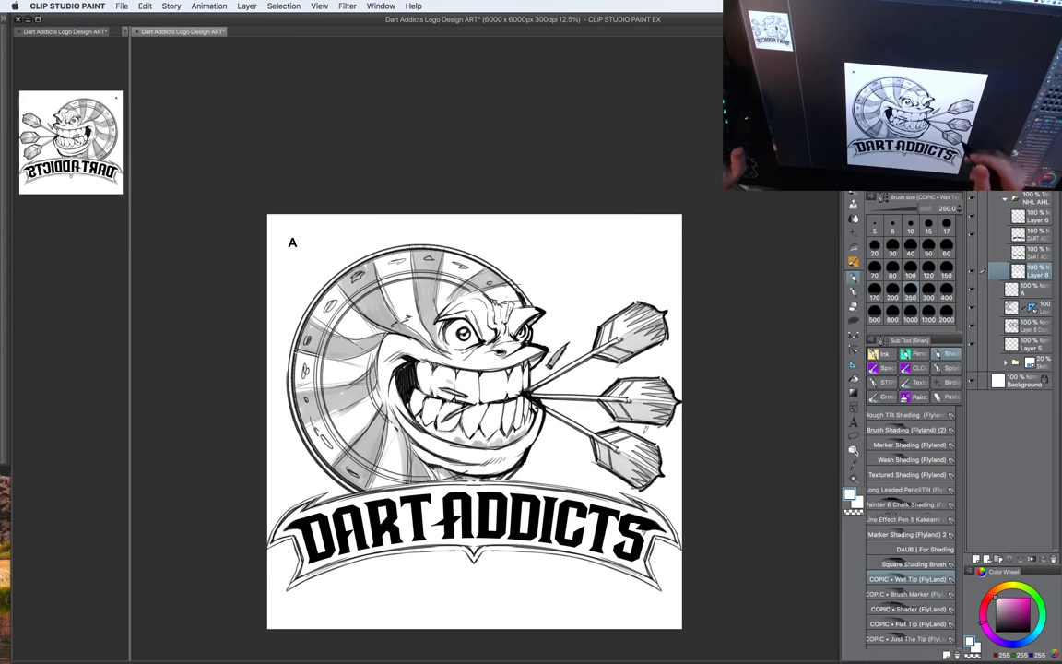
pyautogui.scroll(-3, 636, 426)
pyautogui.scroll(3, 637, 448)
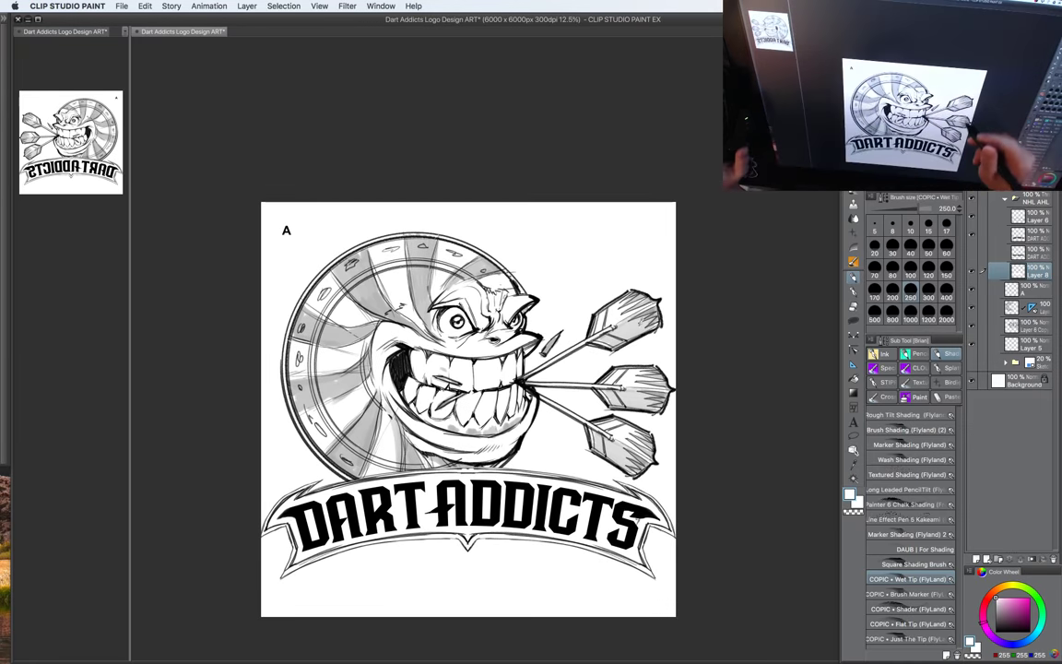
pyautogui.moveTo(690, 429)
pyautogui.mouseDown()
pyautogui.moveTo(692, 450)
pyautogui.moveTo(677, 421)
pyautogui.mouseUp()
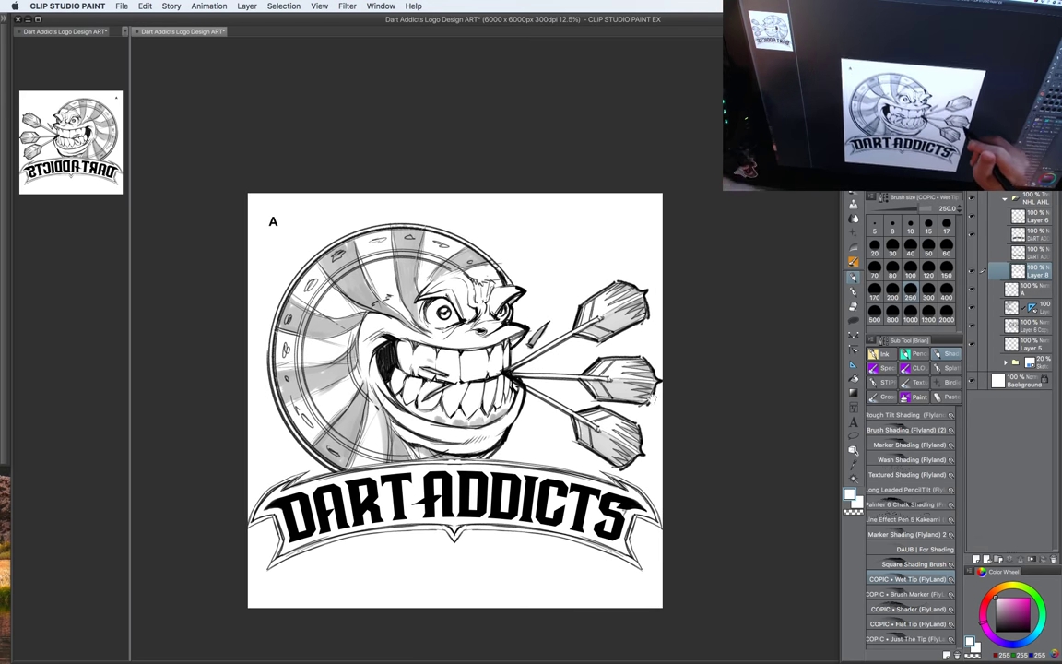
pyautogui.click(1028, 200)
pyautogui.click(1005, 199)
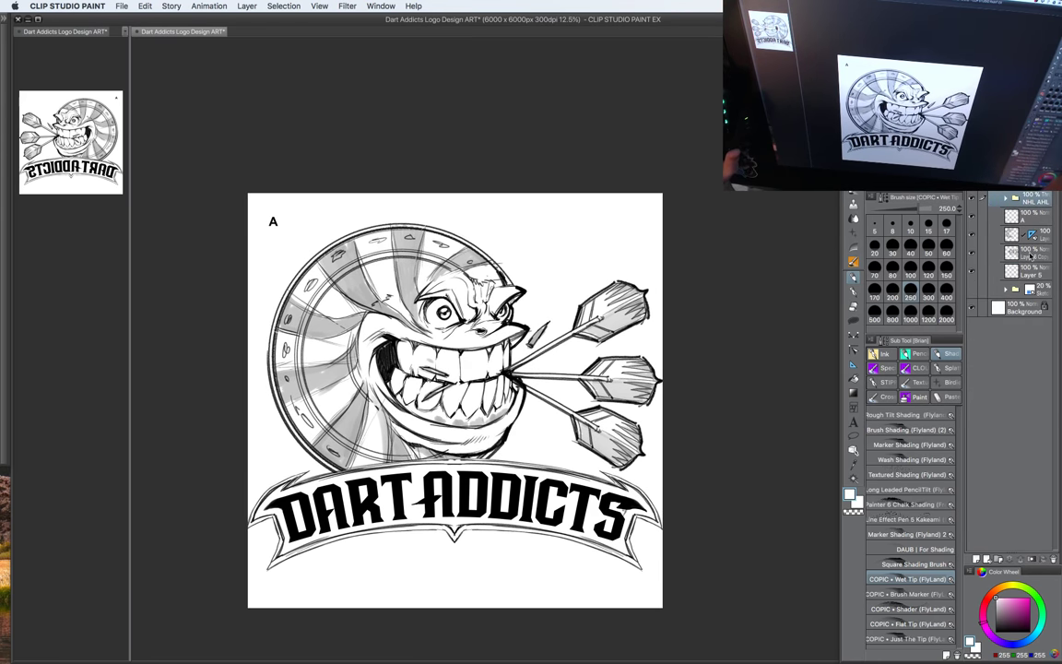
pyautogui.keyDown('super'); pyautogui.click(1025, 236); pyautogui.keyUp('super')
pyautogui.keyDown('super'); pyautogui.click(1025, 255); pyautogui.keyUp('super')
pyautogui.keyDown('super'); pyautogui.click(1023, 271); pyautogui.keyUp('super')
pyautogui.hotkey('ctrl', 't')
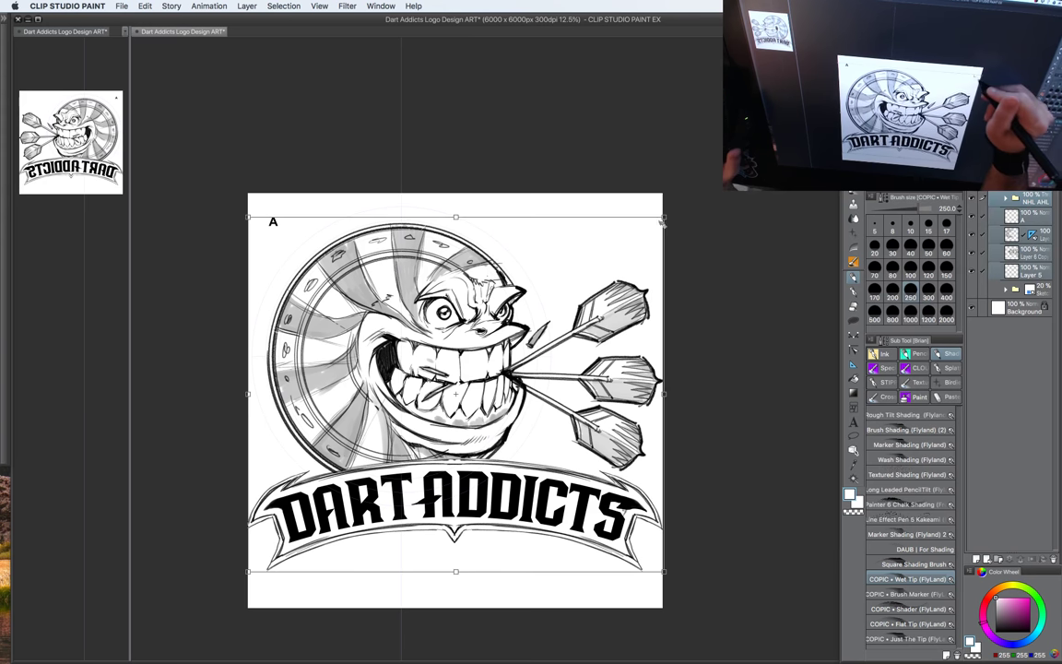
pyautogui.moveTo(655, 224); pyautogui.dragTo(650, 227)
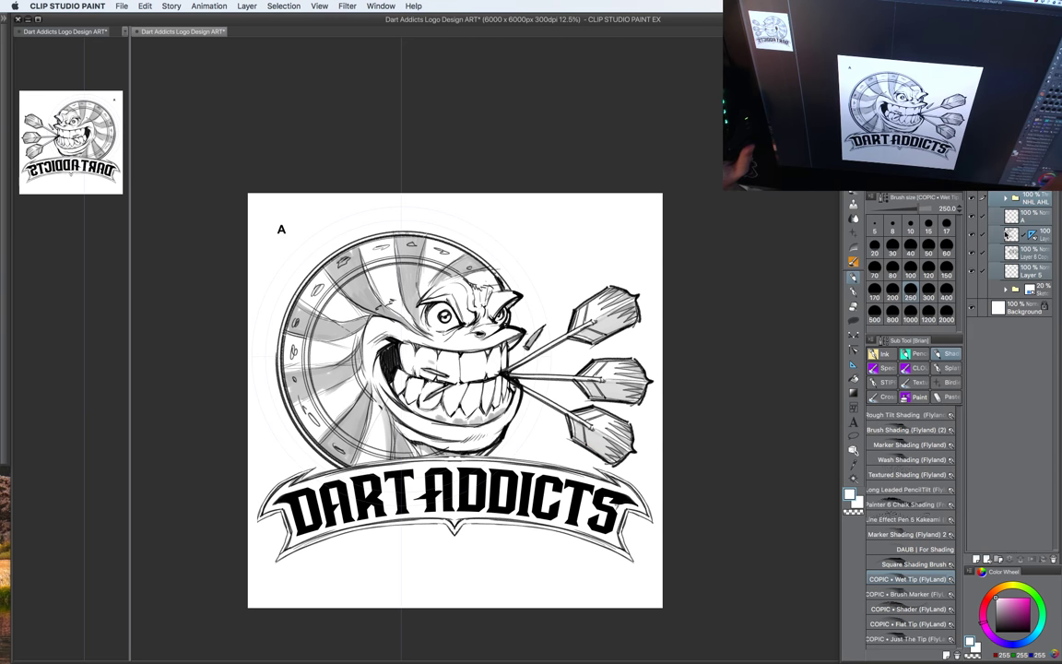
# Step: Shade the face around the eyes, cheeks and chin in grey on the face's line art layer with the size 250 marker
pyautogui.click(972, 253)
pyautogui.click(973, 253)
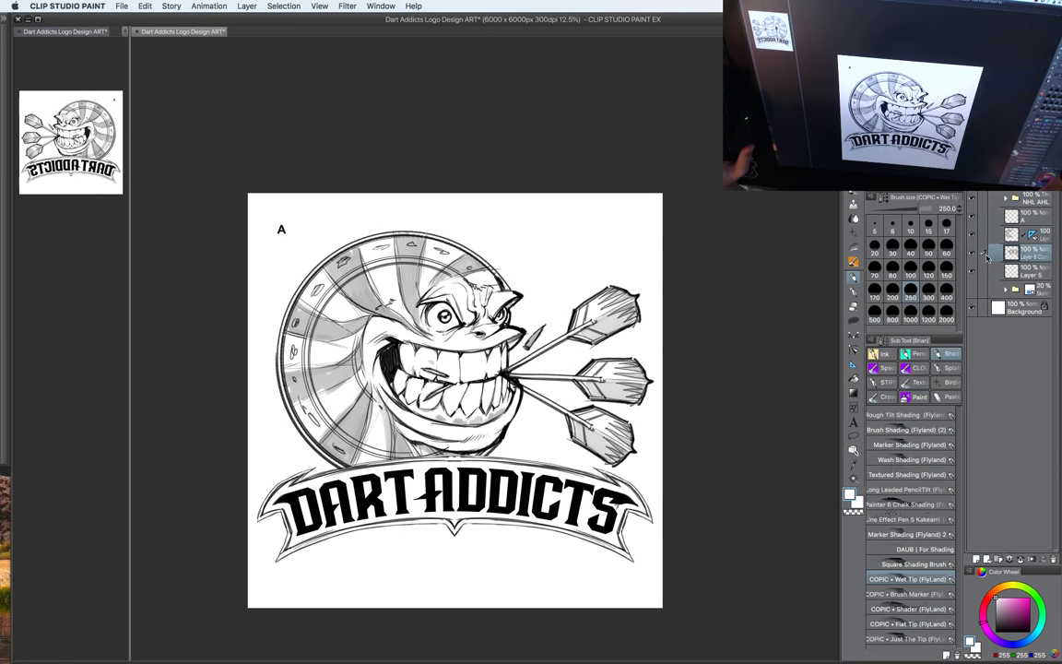
pyautogui.press('x')
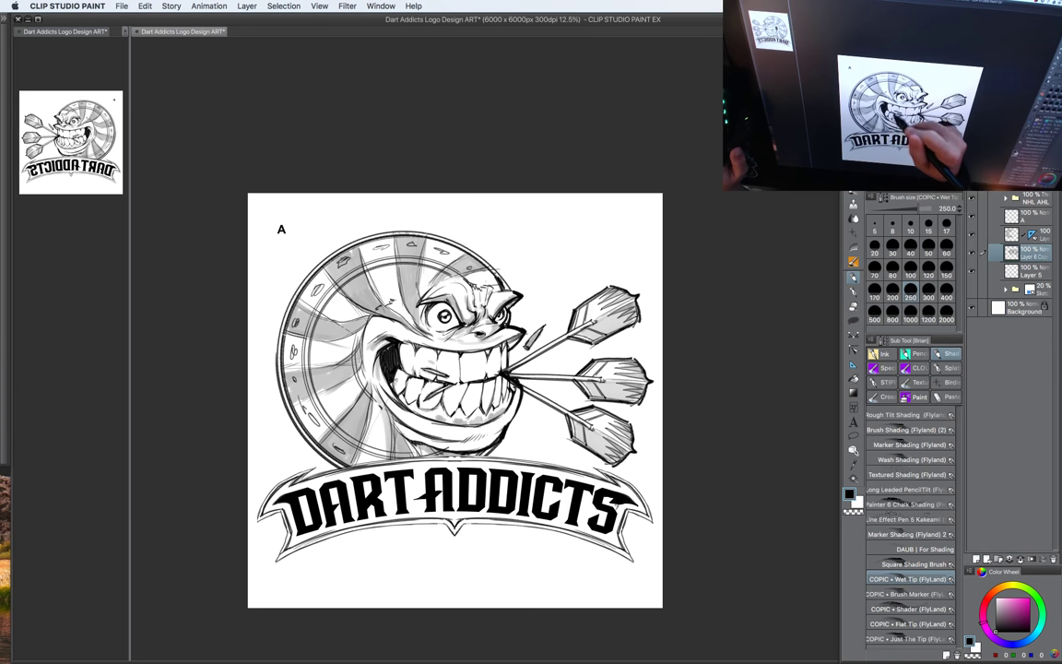
pyautogui.moveTo(377, 378); pyautogui.dragTo(488, 392)
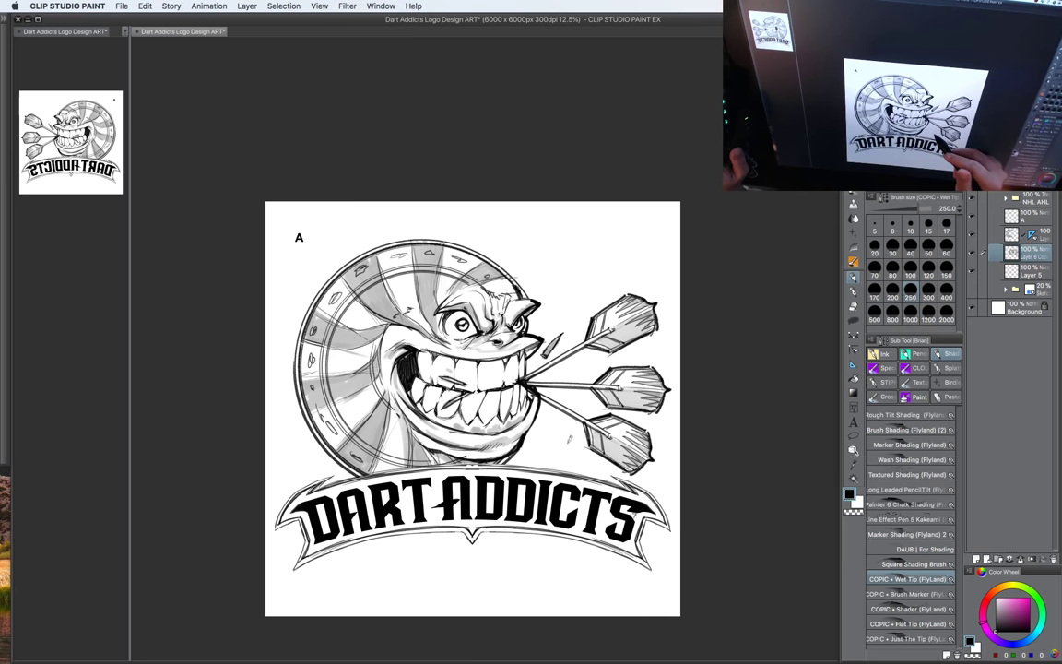
# Step: Save the document with the finished concept A artwork and check the logo at a reduced size
pyautogui.moveTo(563, 436); pyautogui.dragTo(565, 453)
pyautogui.press('super+s')
pyautogui.press('super+s')
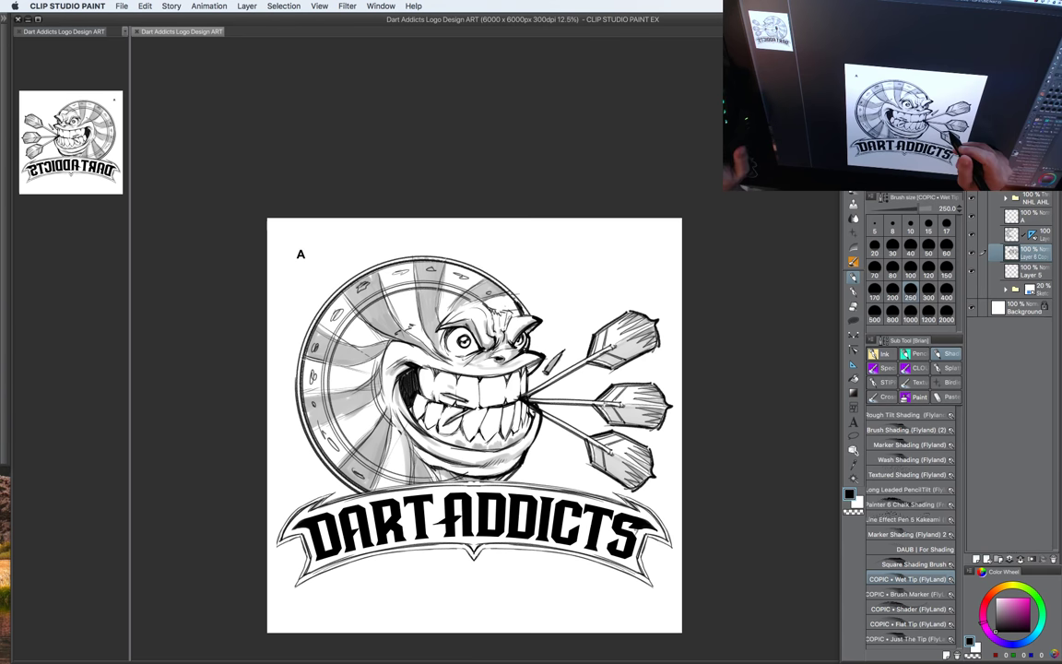
pyautogui.scroll(-2, 616, 458)
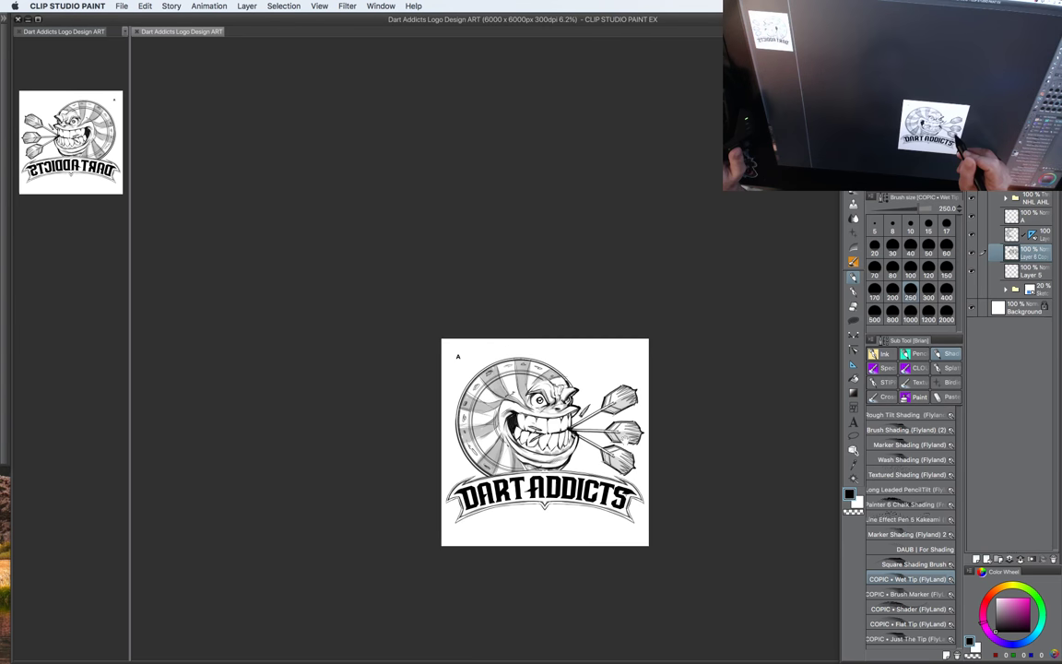
pyautogui.moveTo(628, 441); pyautogui.dragTo(579, 475)
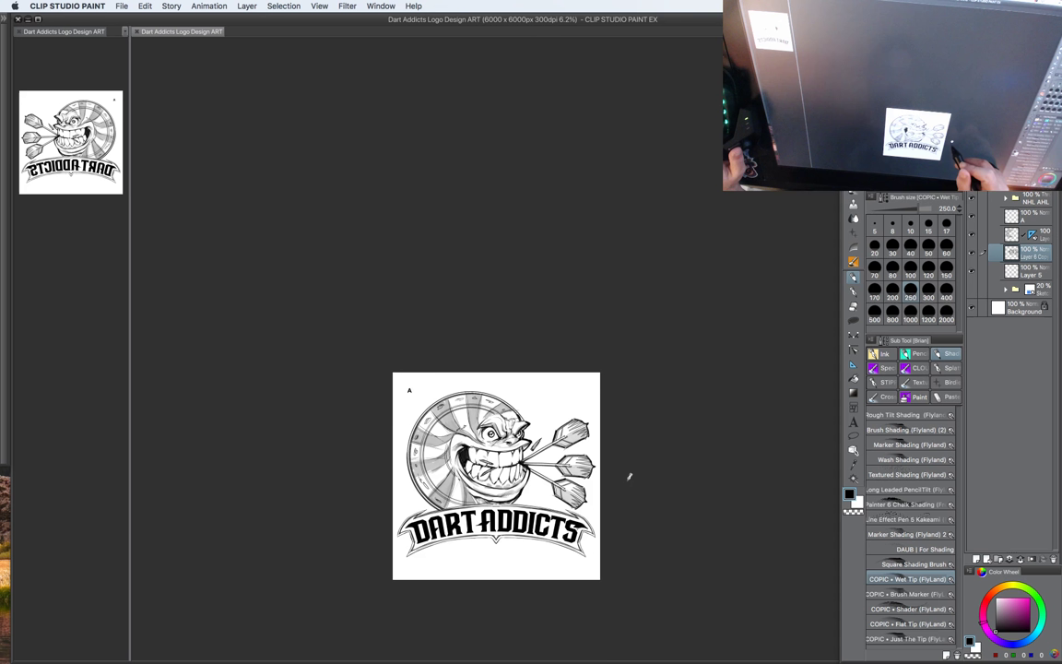
pyautogui.scroll(2, 544, 484)
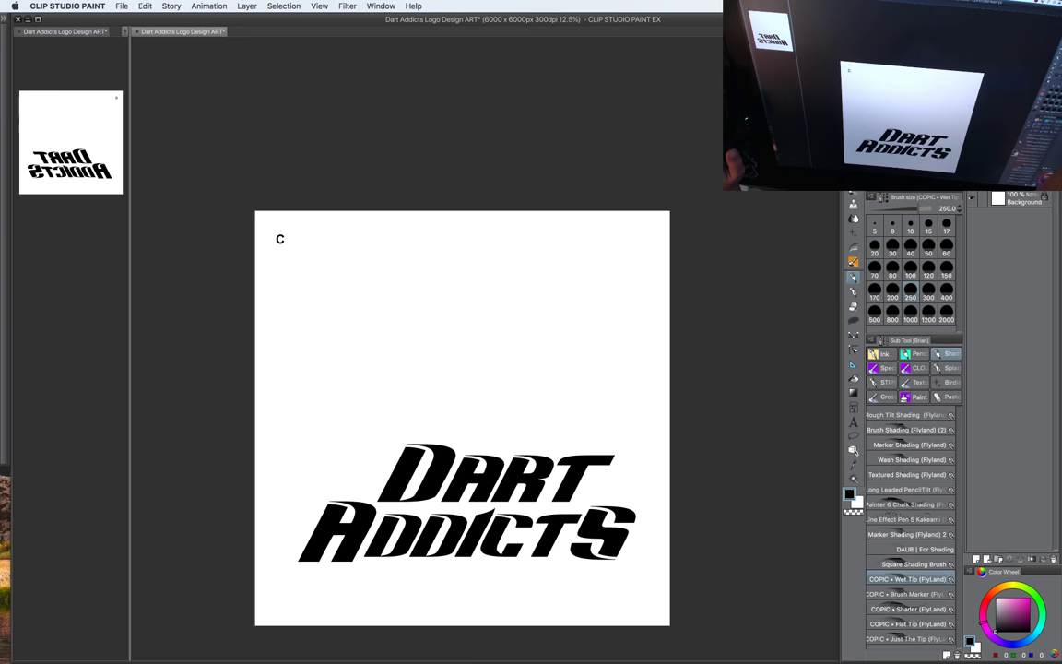
# Step: Open concept C's Sketch folder, apply a blue layer color to the folder and select Layer 2 inside it
pyautogui.click(999, 143)
pyautogui.click(1006, 199)
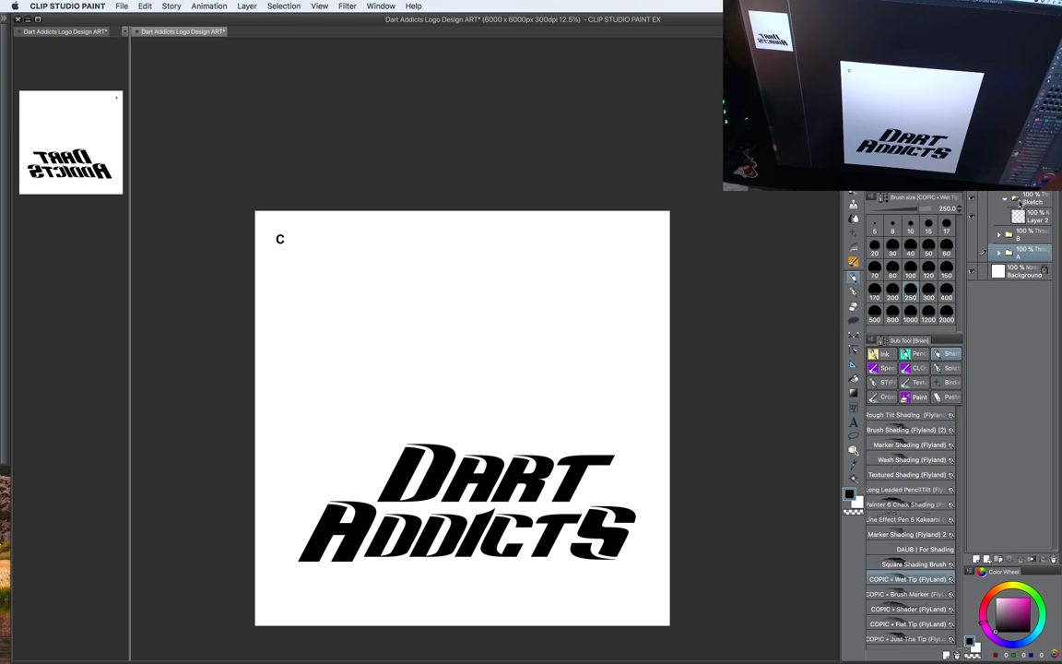
pyautogui.click(1021, 218)
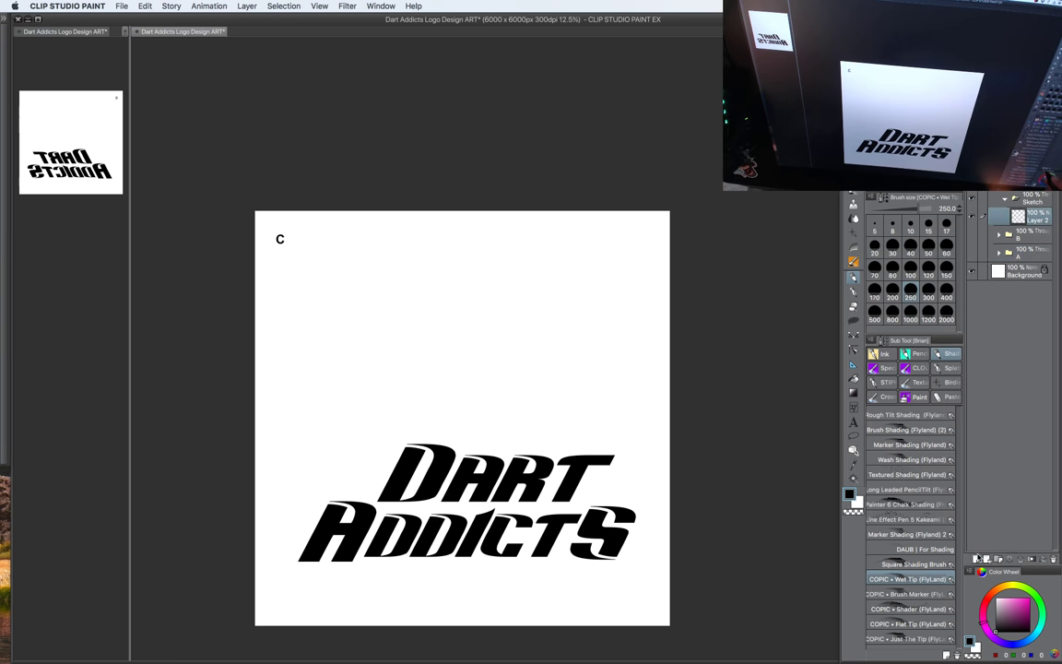
pyautogui.click(1029, 201)
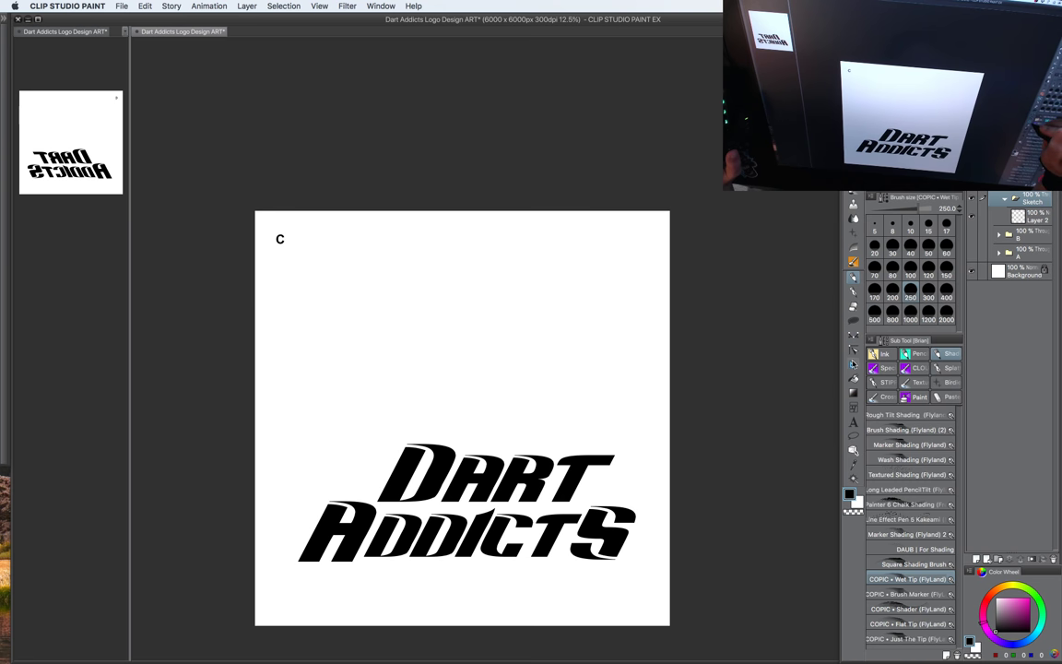
pyautogui.click(1031, 558)
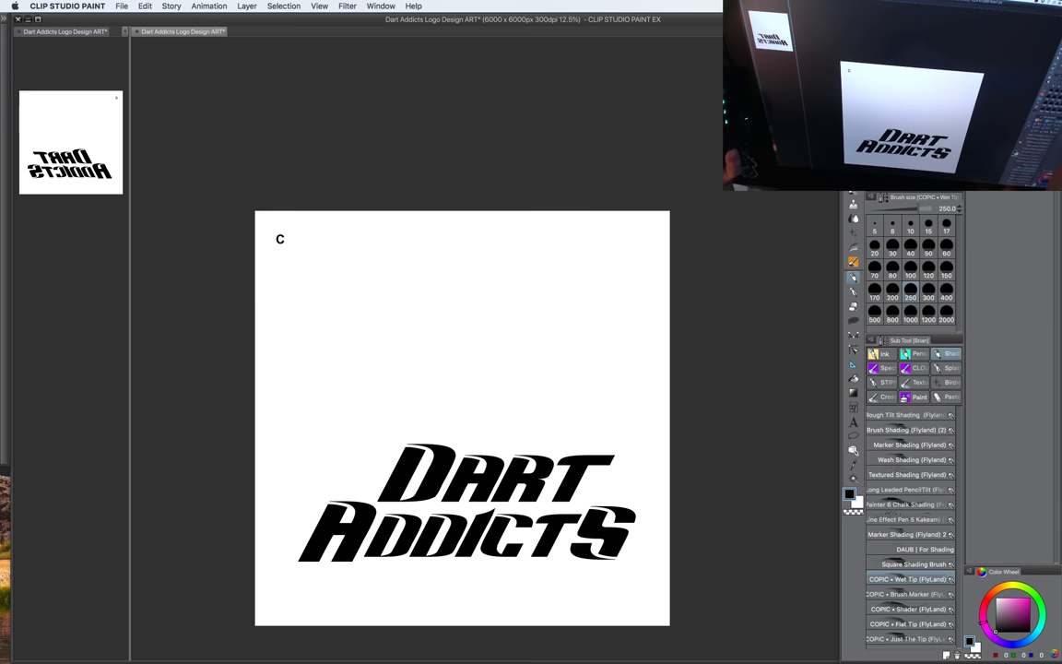
pyautogui.click(1036, 216)
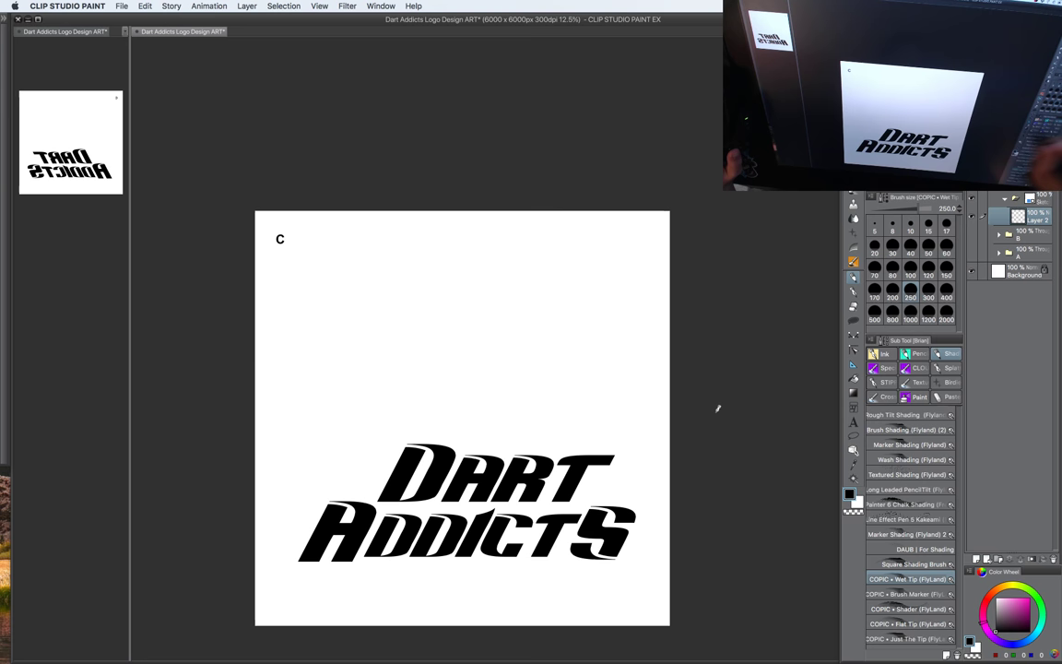
# Step: Rough in the first curved strokes of the head's crown above the lettering with the COPIC Wet Tip marker at size 250
pyautogui.moveTo(718, 408); pyautogui.dragTo(753, 448)
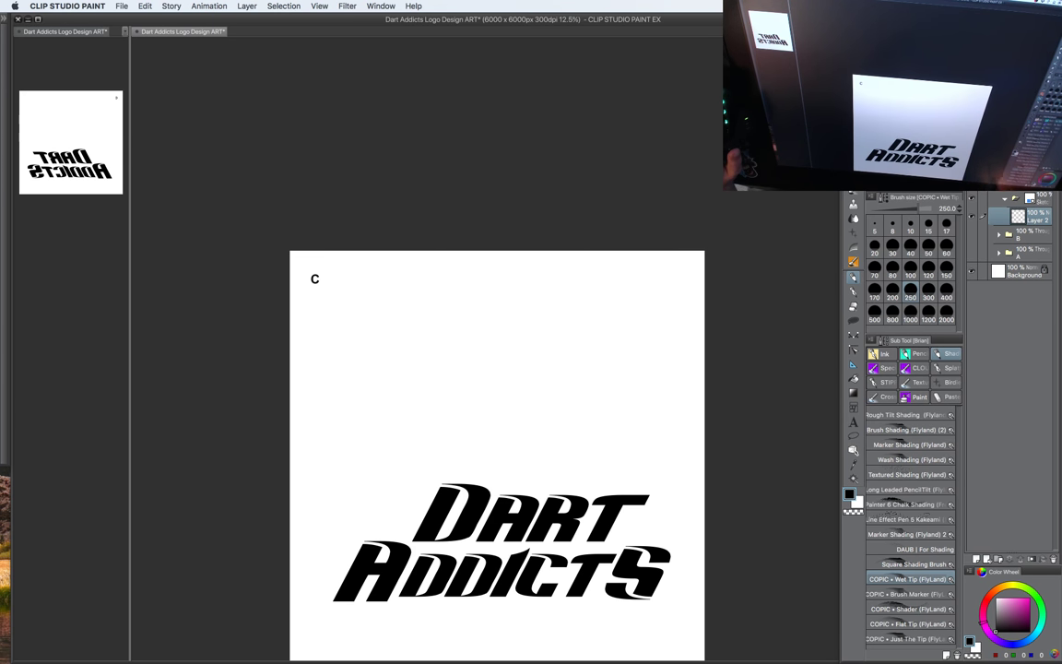
pyautogui.moveTo(551, 385); pyautogui.dragTo(558, 367)
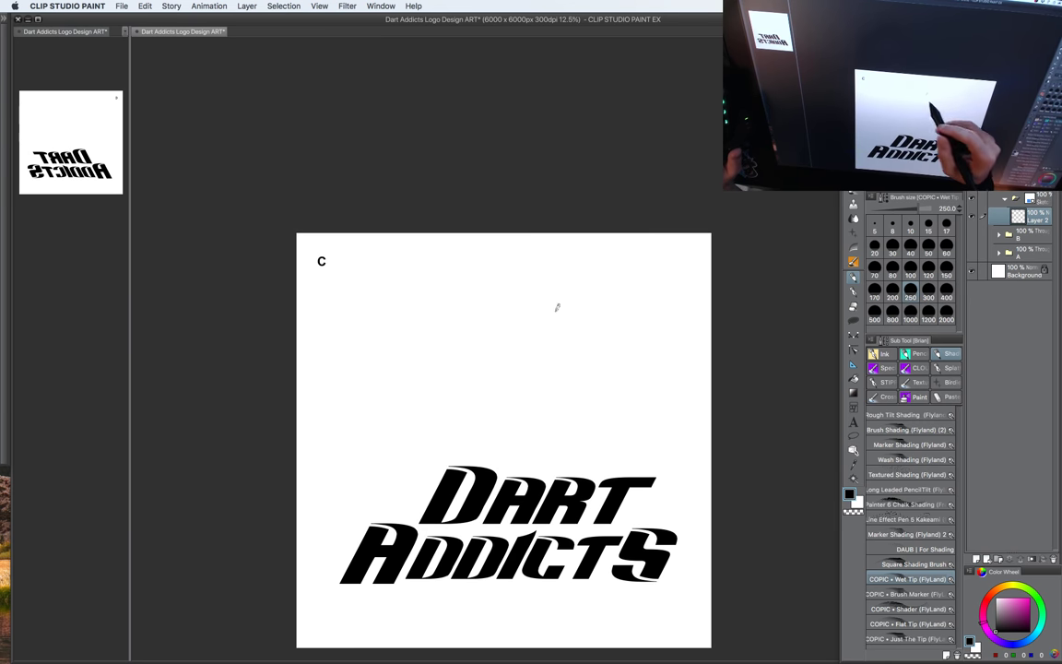
pyautogui.moveTo(626, 398); pyautogui.dragTo(611, 379)
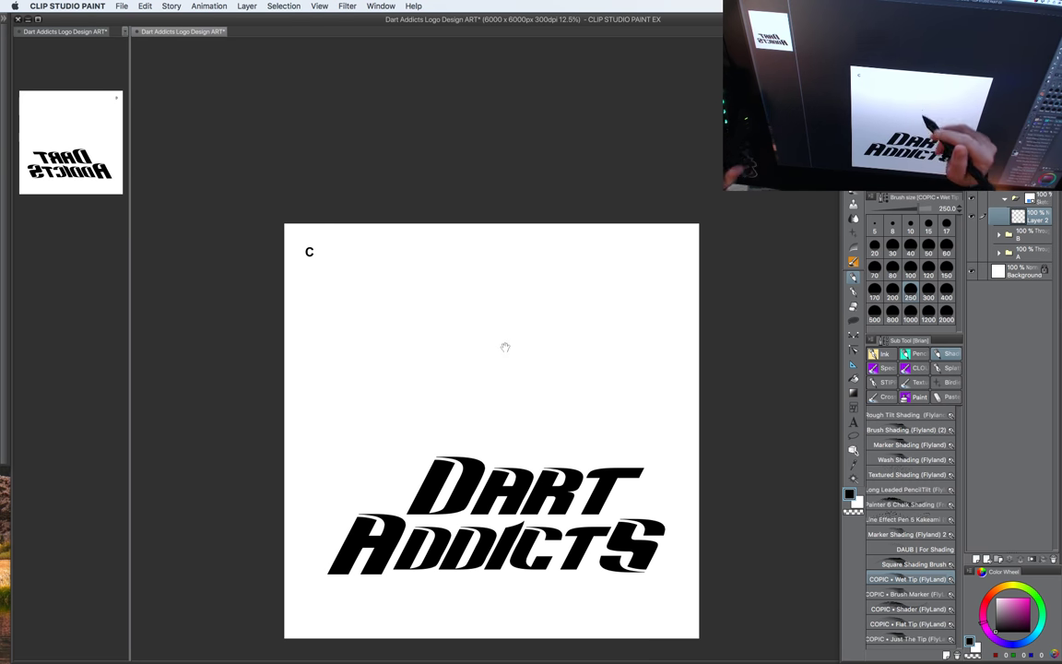
pyautogui.moveTo(505, 347); pyautogui.dragTo(492, 373)
pyautogui.moveTo(417, 349); pyautogui.dragTo(540, 303)
pyautogui.moveTo(476, 294); pyautogui.dragTo(544, 334)
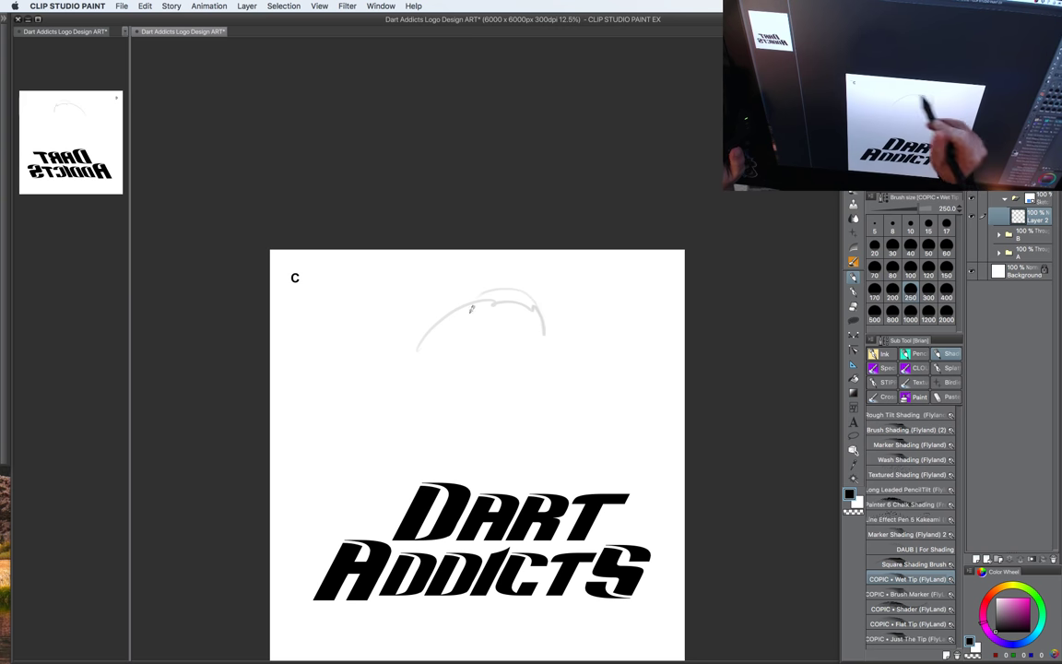
# Step: Change the Sketch folder's blending mode so its strokes take on the blue layer color, and make Layer 2 active again
pyautogui.click(1041, 199)
pyautogui.click(990, 50)
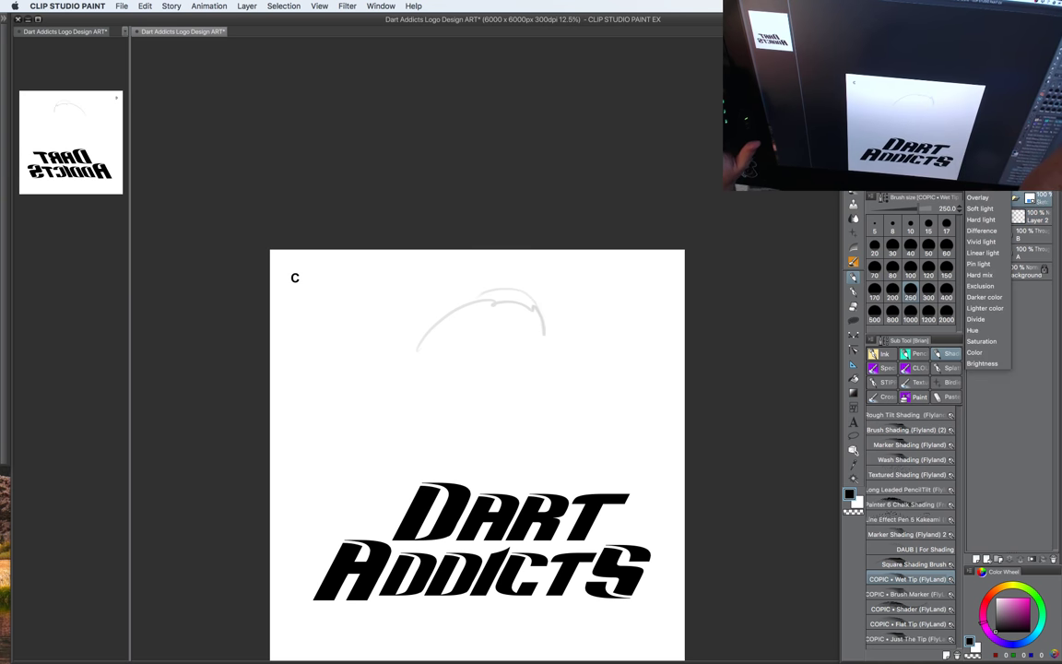
pyautogui.click(986, 65)
pyautogui.click(1037, 217)
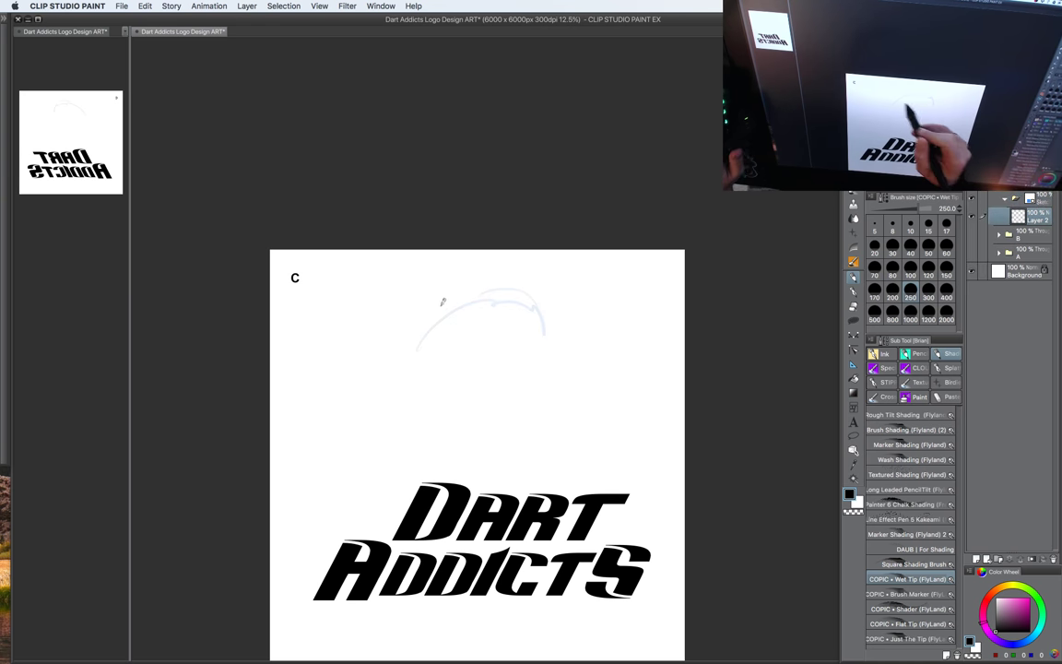
# Step: Sketch the skull's rough tilted oval with curved vertical guide lines and a small chin shape above the lettering
pyautogui.moveTo(444, 308)
pyautogui.mouseDown()
pyautogui.moveTo(547, 308)
pyautogui.moveTo(561, 342)
pyautogui.mouseUp()
pyautogui.moveTo(412, 312)
pyautogui.mouseDown()
pyautogui.moveTo(561, 304)
pyautogui.moveTo(534, 388)
pyautogui.mouseUp()
pyautogui.moveTo(516, 293); pyautogui.dragTo(395, 404)
pyautogui.moveTo(387, 349)
pyautogui.mouseDown()
pyautogui.moveTo(484, 445)
pyautogui.moveTo(539, 407)
pyautogui.mouseUp()
pyautogui.moveTo(513, 437); pyautogui.dragTo(408, 324)
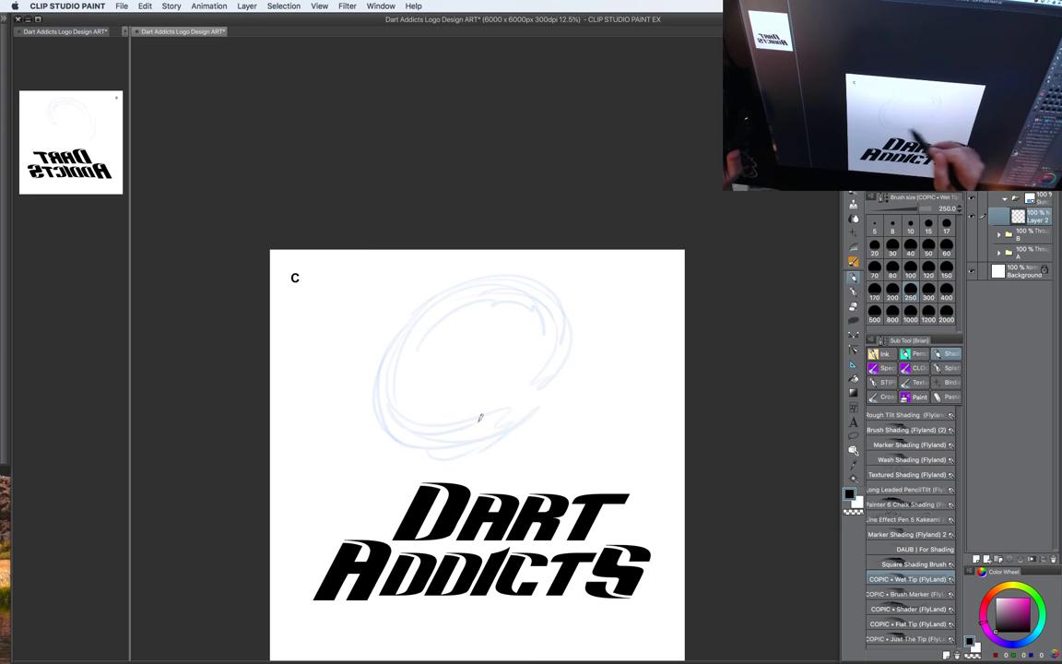
pyautogui.moveTo(394, 384); pyautogui.dragTo(408, 269)
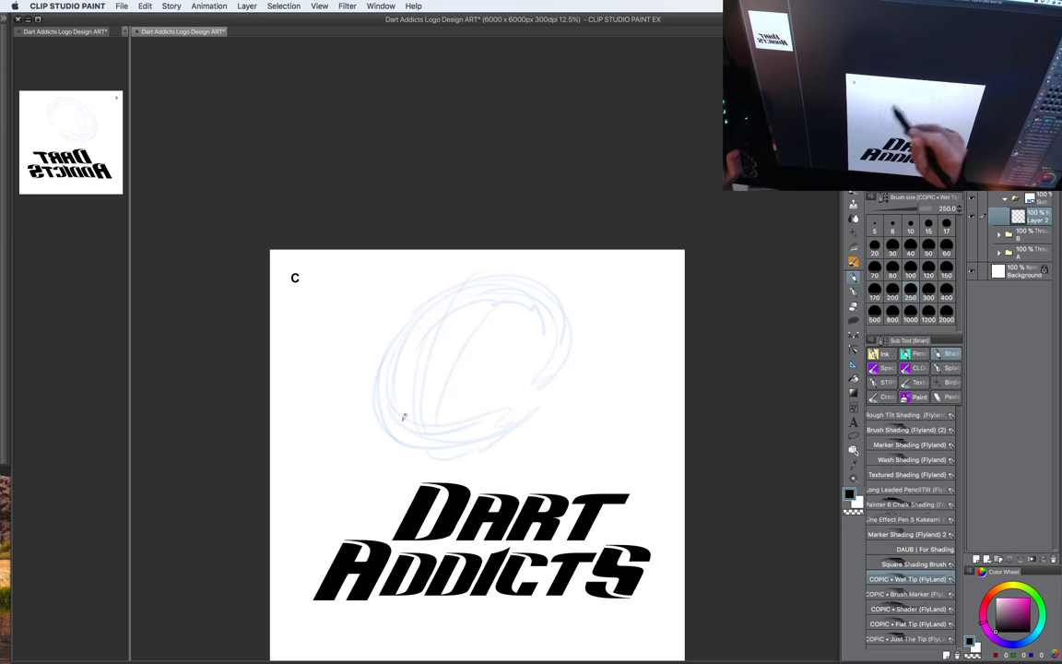
pyautogui.moveTo(406, 448); pyautogui.dragTo(457, 443)
# Step: Sketch the skull's two eye sockets, nose cavity, cheekbones and upper jaw, and shade the sockets
pyautogui.moveTo(504, 350)
pyautogui.mouseDown()
pyautogui.moveTo(499, 322)
pyautogui.moveTo(531, 338)
pyautogui.moveTo(501, 376)
pyautogui.moveTo(463, 351)
pyautogui.moveTo(484, 327)
pyautogui.moveTo(415, 338)
pyautogui.mouseUp()
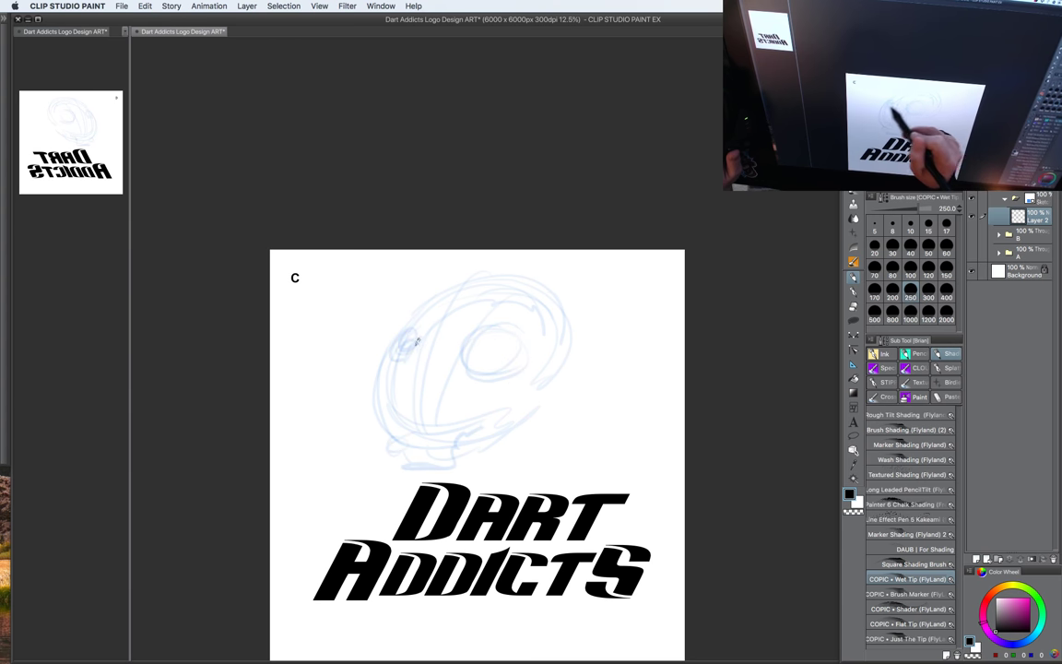
pyautogui.moveTo(499, 327)
pyautogui.mouseDown()
pyautogui.moveTo(526, 330)
pyautogui.moveTo(507, 360)
pyautogui.moveTo(481, 347)
pyautogui.mouseUp()
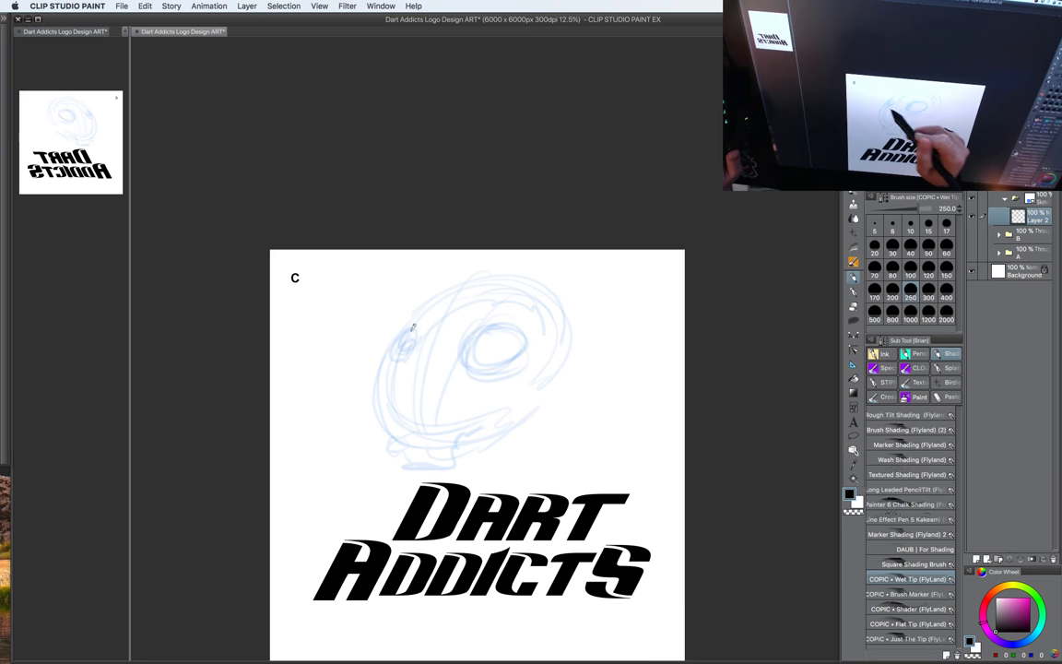
pyautogui.moveTo(412, 330)
pyautogui.mouseDown()
pyautogui.moveTo(420, 376)
pyautogui.moveTo(431, 347)
pyautogui.moveTo(435, 365)
pyautogui.moveTo(451, 367)
pyautogui.moveTo(415, 383)
pyautogui.mouseUp()
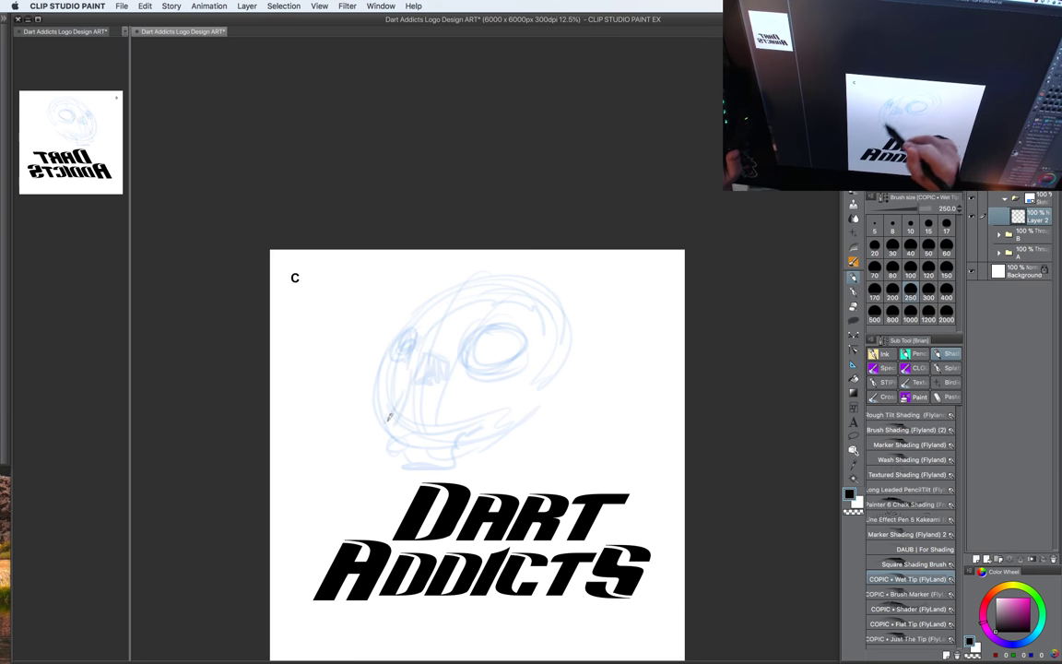
pyautogui.moveTo(388, 420); pyautogui.dragTo(456, 432)
pyautogui.moveTo(469, 391)
pyautogui.mouseDown()
pyautogui.moveTo(470, 433)
pyautogui.moveTo(473, 404)
pyautogui.mouseUp()
pyautogui.moveTo(401, 378)
pyautogui.mouseDown()
pyautogui.moveTo(383, 375)
pyautogui.moveTo(389, 342)
pyautogui.mouseUp()
pyautogui.moveTo(503, 323)
pyautogui.mouseDown()
pyautogui.moveTo(477, 338)
pyautogui.moveTo(510, 334)
pyautogui.moveTo(479, 365)
pyautogui.moveTo(523, 354)
pyautogui.mouseUp()
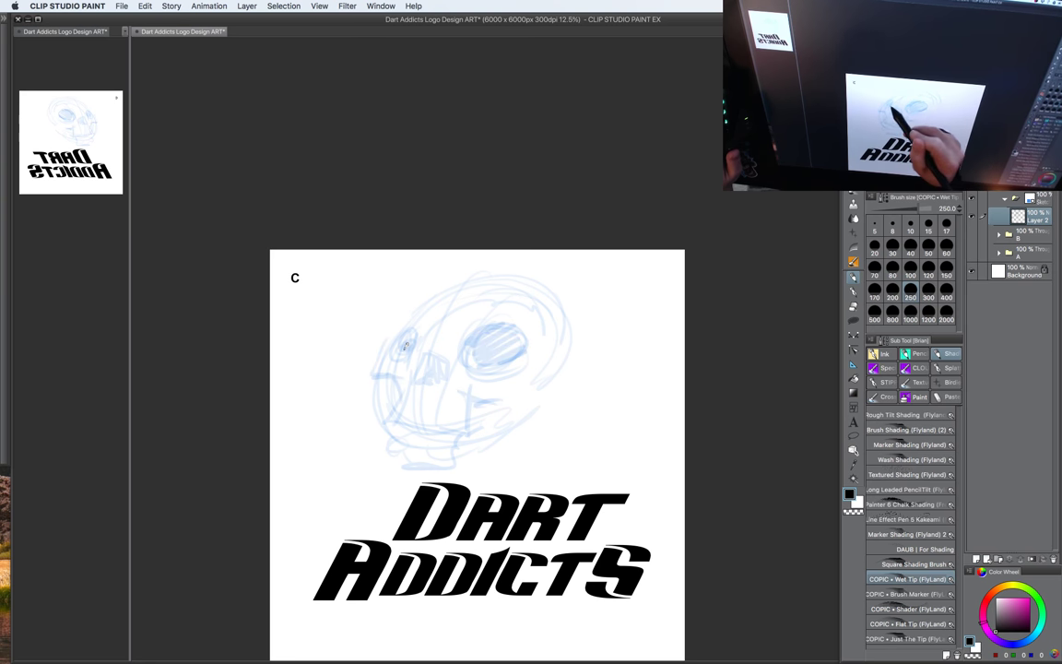
# Step: Sketch the skull's domed cranium and brow side, add the rows of teeth and block in the lower jaw
pyautogui.moveTo(401, 292)
pyautogui.mouseDown()
pyautogui.moveTo(457, 272)
pyautogui.moveTo(547, 261)
pyautogui.moveTo(573, 318)
pyautogui.moveTo(550, 344)
pyautogui.moveTo(504, 255)
pyautogui.moveTo(462, 328)
pyautogui.moveTo(465, 316)
pyautogui.moveTo(539, 323)
pyautogui.mouseUp()
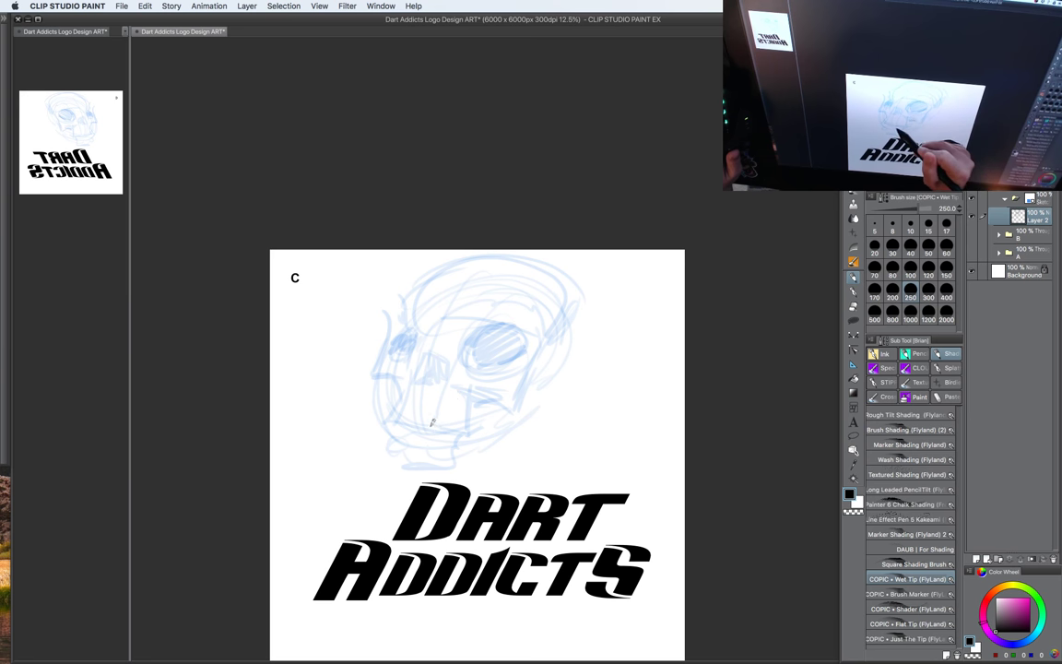
pyautogui.moveTo(376, 364); pyautogui.dragTo(382, 397)
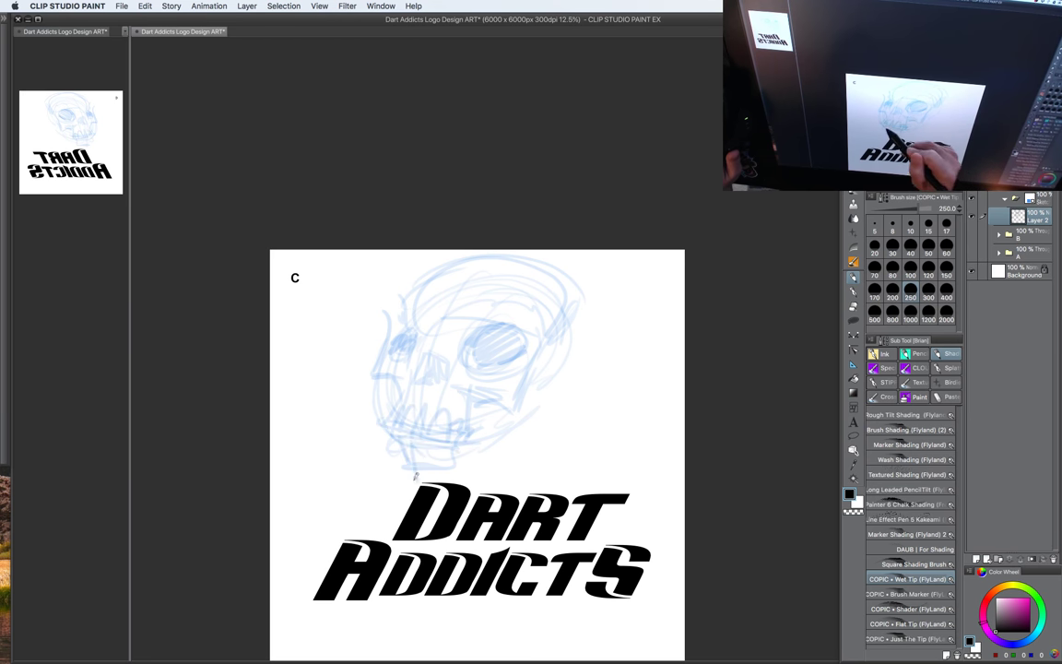
pyautogui.moveTo(388, 468)
pyautogui.mouseDown()
pyautogui.moveTo(487, 477)
pyautogui.moveTo(490, 438)
pyautogui.moveTo(440, 471)
pyautogui.moveTo(471, 471)
pyautogui.moveTo(484, 438)
pyautogui.mouseUp()
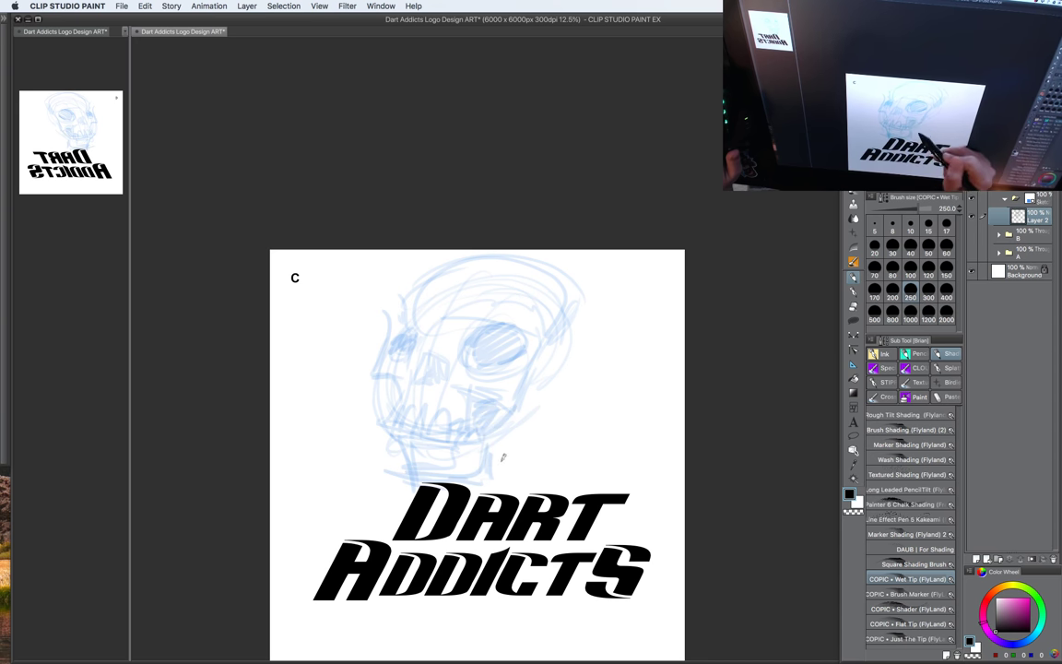
# Step: Sketch the rounded back of the skull and the rear jaw line, and add angry brow lines over both eye sockets
pyautogui.moveTo(464, 290)
pyautogui.mouseDown()
pyautogui.moveTo(597, 351)
pyautogui.moveTo(540, 405)
pyautogui.mouseUp()
pyautogui.moveTo(593, 307); pyautogui.dragTo(538, 400)
pyautogui.moveTo(557, 277); pyautogui.dragTo(415, 323)
pyautogui.moveTo(567, 288); pyautogui.dragTo(556, 354)
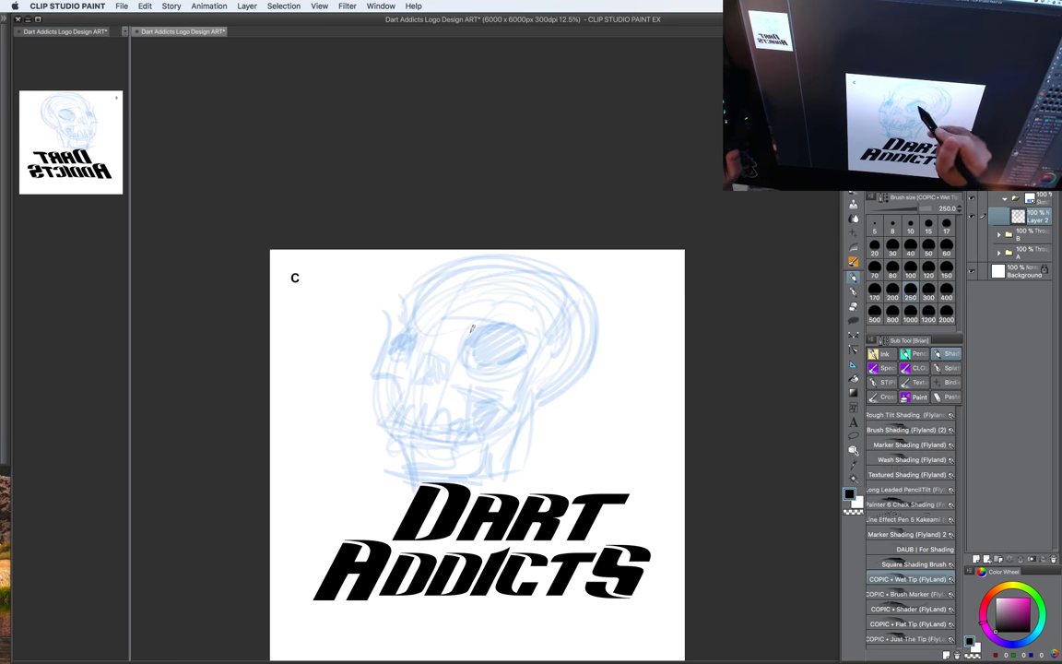
pyautogui.moveTo(417, 304); pyautogui.dragTo(484, 286)
# Step: Scale the skull sketch down slightly so that it sits clear above the lettering
pyautogui.hotkey('ctrl', 't')
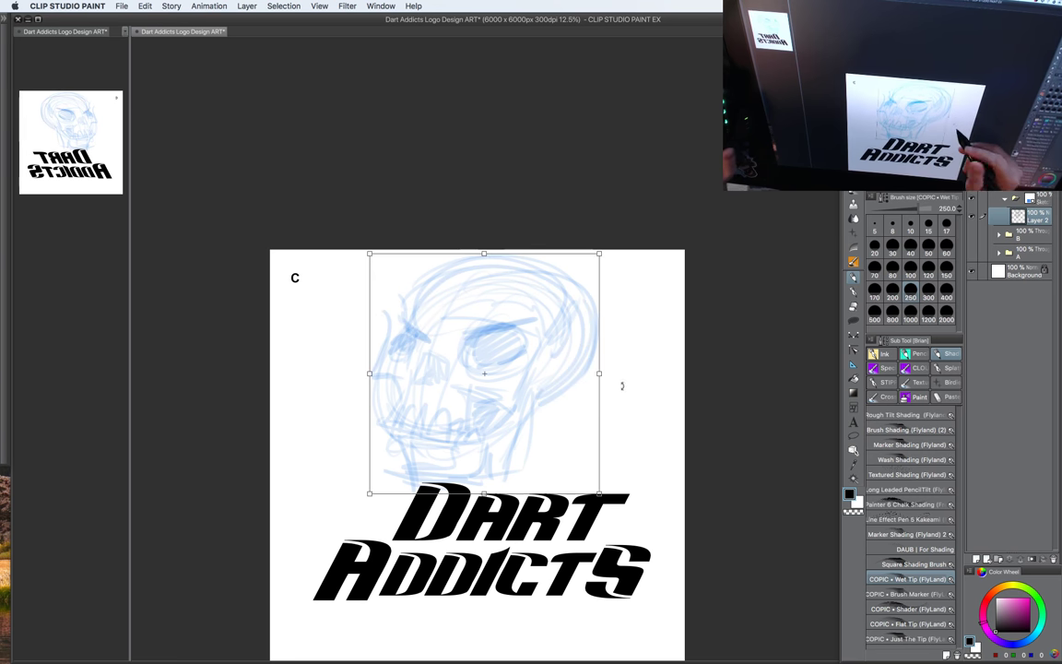
pyautogui.moveTo(597, 493); pyautogui.dragTo(589, 481)
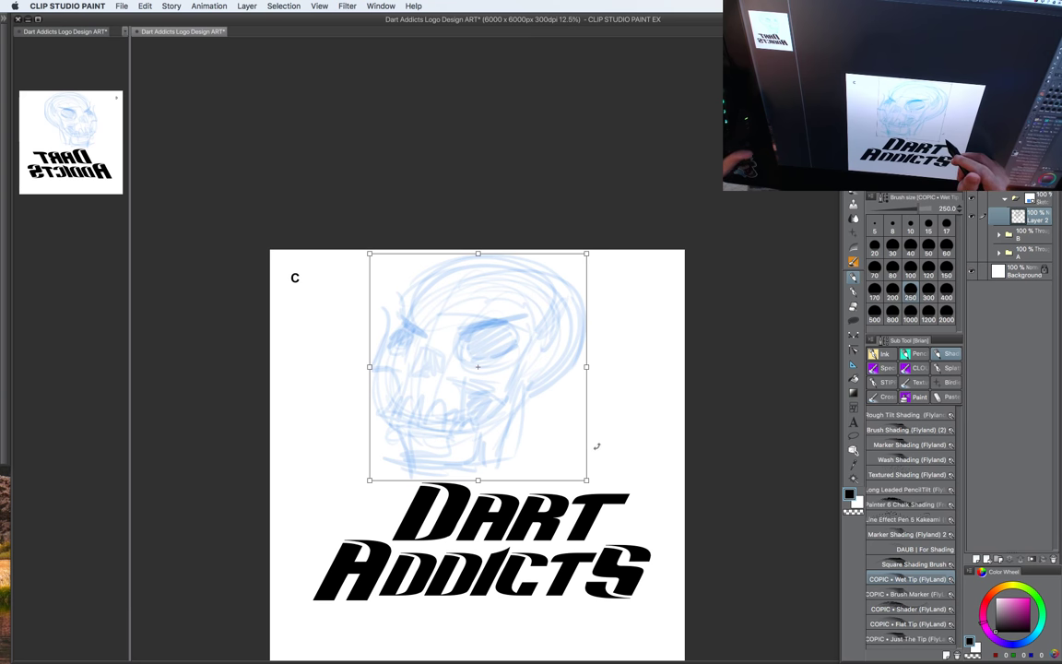
pyautogui.press('Return')
pyautogui.scroll(-2, 627, 441)
pyautogui.moveTo(623, 450); pyautogui.dragTo(574, 424)
pyautogui.scroll(2, 576, 424)
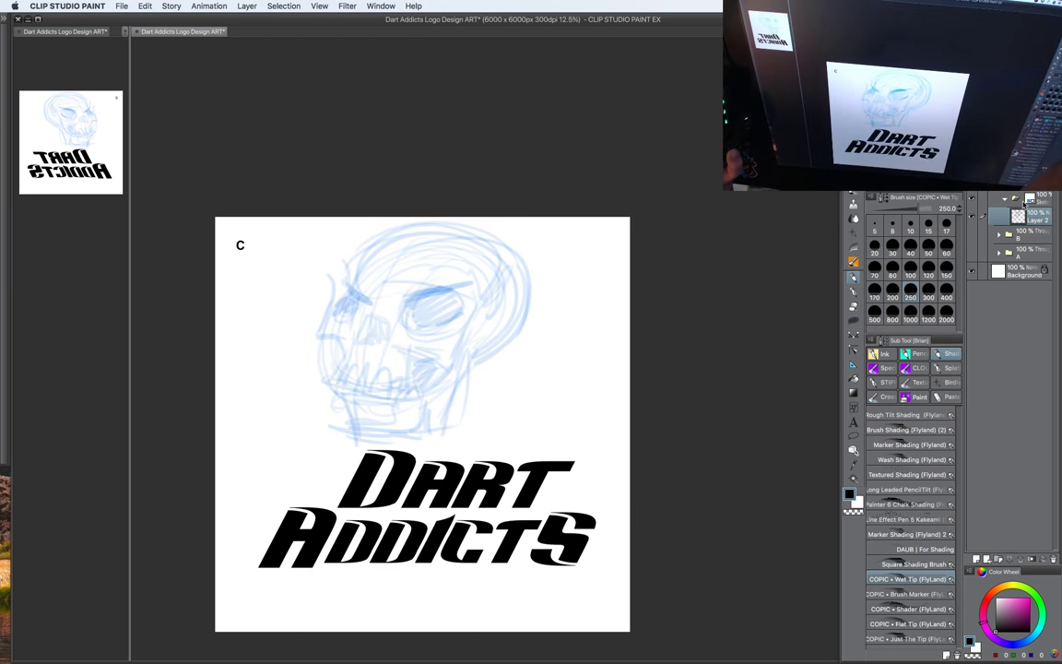
# Step: Move the Dart Addicts lettering slightly down the canvas, away from the skull's jaw
pyautogui.keyDown('shift'); pyautogui.keyDown('super'); pyautogui.click(544, 465); pyautogui.keyUp('super'); pyautogui.keyUp('shift')
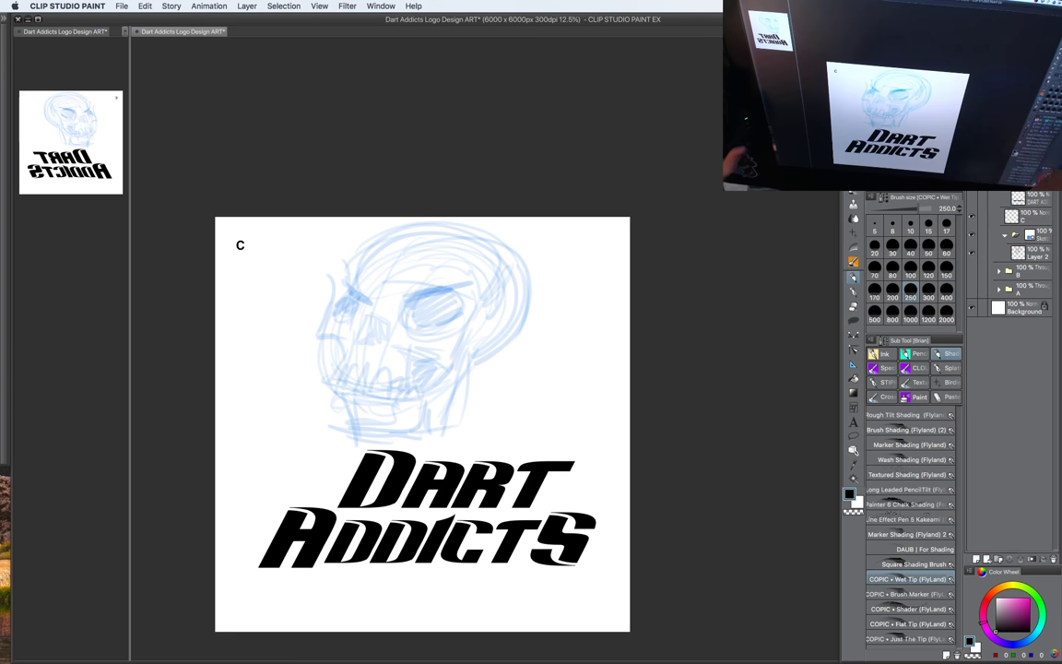
pyautogui.press('super+t')
pyautogui.moveTo(560, 501); pyautogui.dragTo(560, 525)
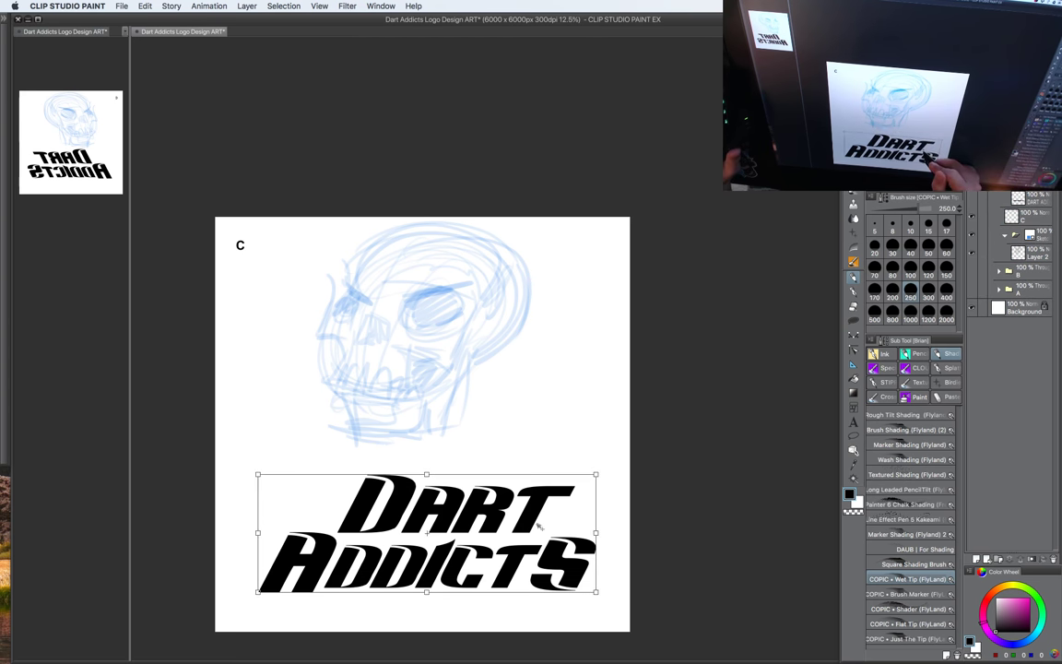
pyautogui.press('Return')
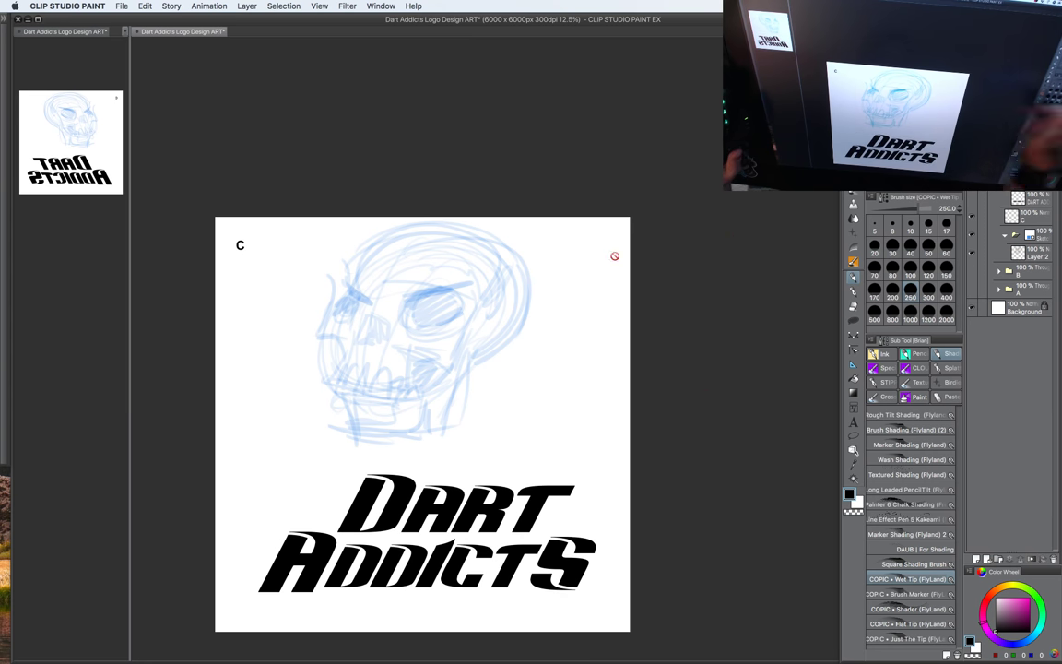
# Step: Rotate the skull sketch on Layer 2 slightly counterclockwise and shift it down towards the lettering
pyautogui.keyDown('shift'); pyautogui.keyDown('super'); pyautogui.click(442, 318); pyautogui.keyUp('super'); pyautogui.keyUp('shift')
pyautogui.hotkey('ctrl', 't')
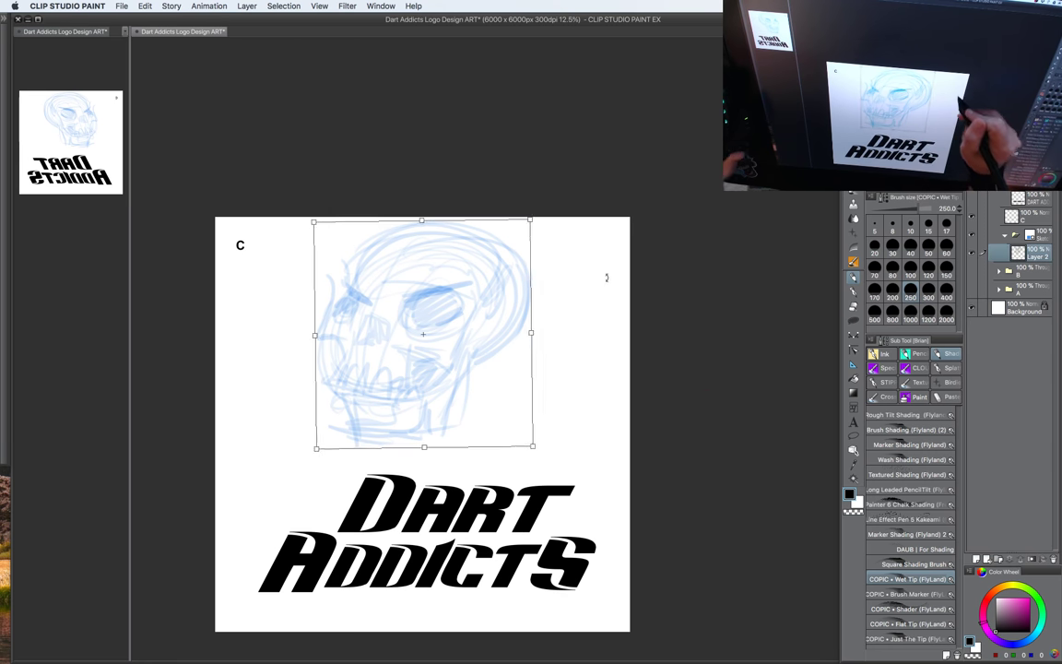
pyautogui.moveTo(605, 277)
pyautogui.mouseDown()
pyautogui.moveTo(500, 336)
pyautogui.moveTo(498, 358)
pyautogui.mouseUp()
pyautogui.press('Return')
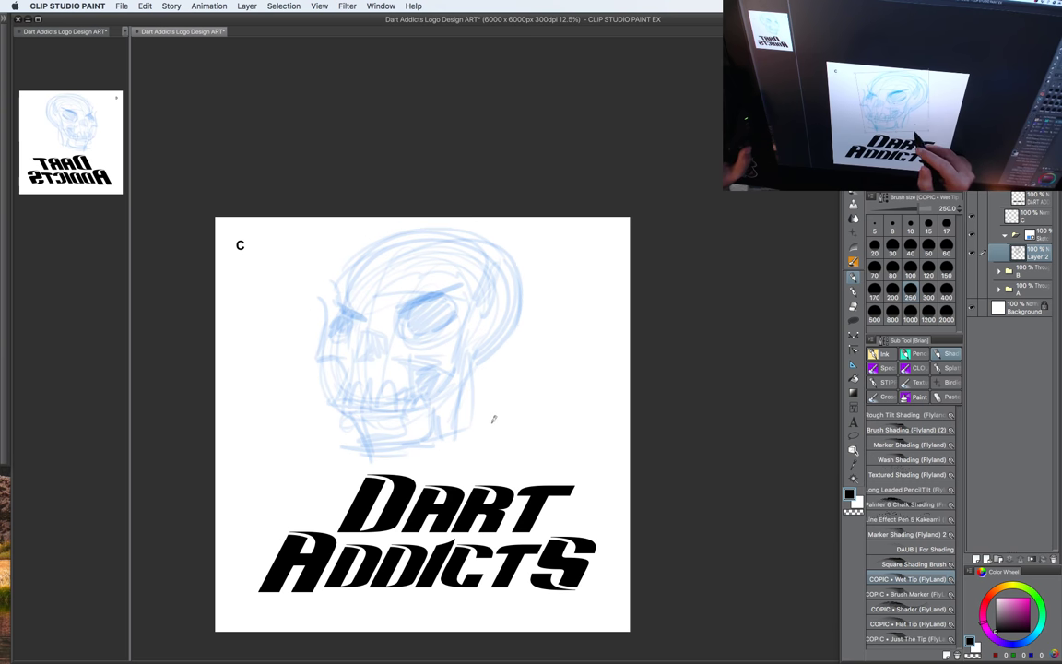
# Step: Sketch two crossed darts behind the skull's jaw, with oval flights at the upper ends and points towards the lettering
pyautogui.moveTo(519, 386)
pyautogui.mouseDown()
pyautogui.moveTo(494, 422)
pyautogui.moveTo(503, 421)
pyautogui.moveTo(317, 483)
pyautogui.mouseUp()
pyautogui.moveTo(504, 423); pyautogui.dragTo(279, 499)
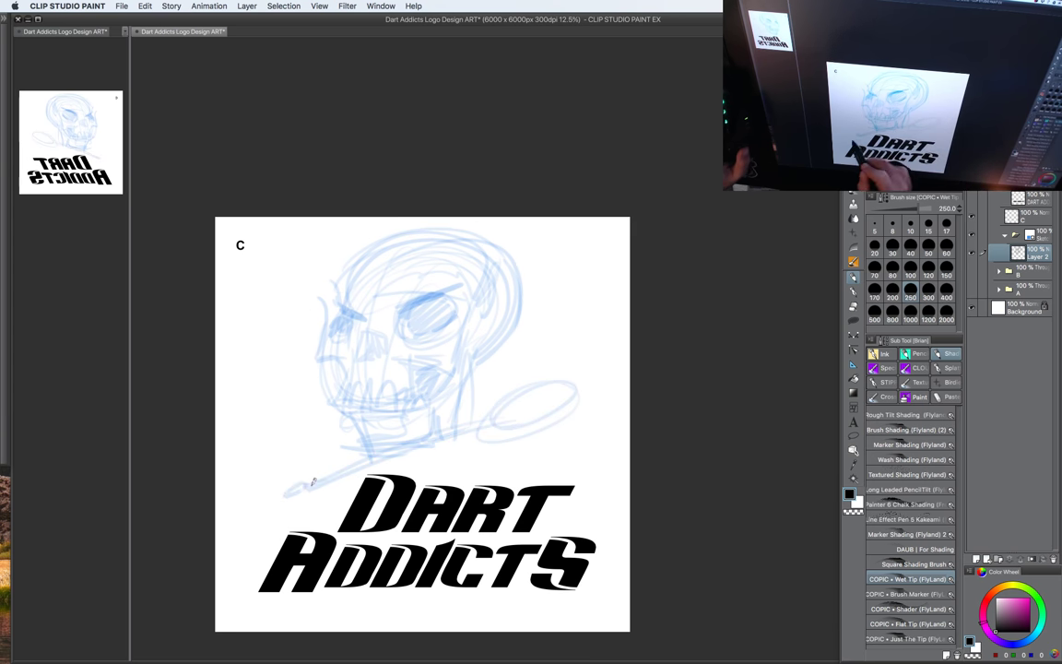
pyautogui.moveTo(293, 372)
pyautogui.mouseDown()
pyautogui.moveTo(304, 370)
pyautogui.moveTo(277, 374)
pyautogui.mouseUp()
pyautogui.moveTo(302, 394)
pyautogui.mouseDown()
pyautogui.moveTo(350, 424)
pyautogui.moveTo(325, 412)
pyautogui.mouseUp()
pyautogui.moveTo(431, 446); pyautogui.dragTo(520, 485)
pyautogui.moveTo(521, 486); pyautogui.dragTo(480, 457)
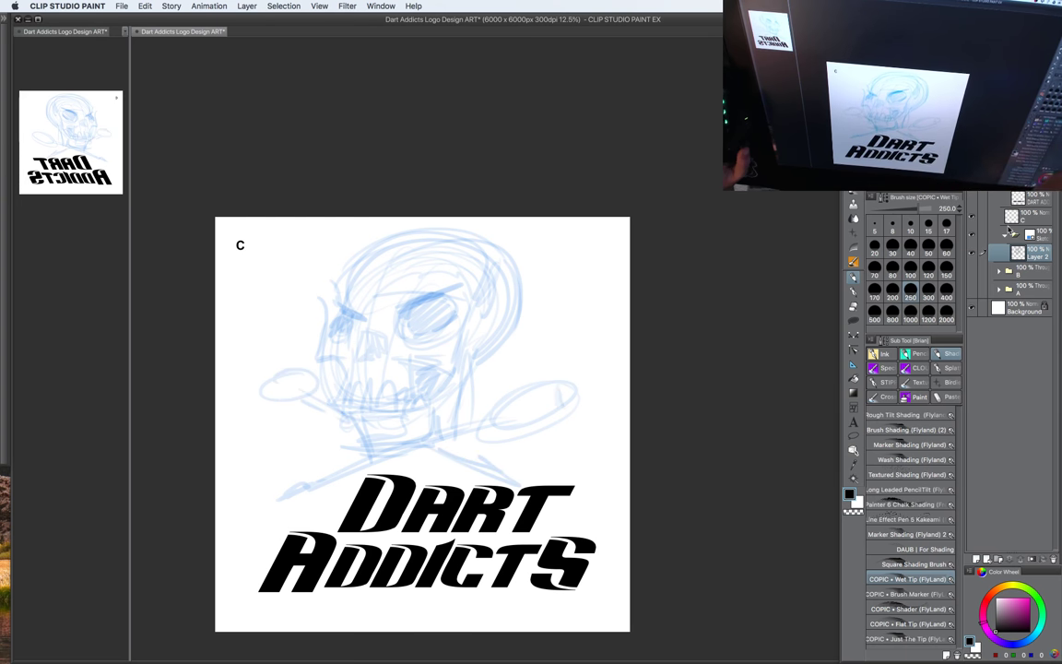
# Step: Hide the Layer 2 skull sketch and add a new layer with a vertical symmetry ruler in the sketch folder
pyautogui.click(971, 238)
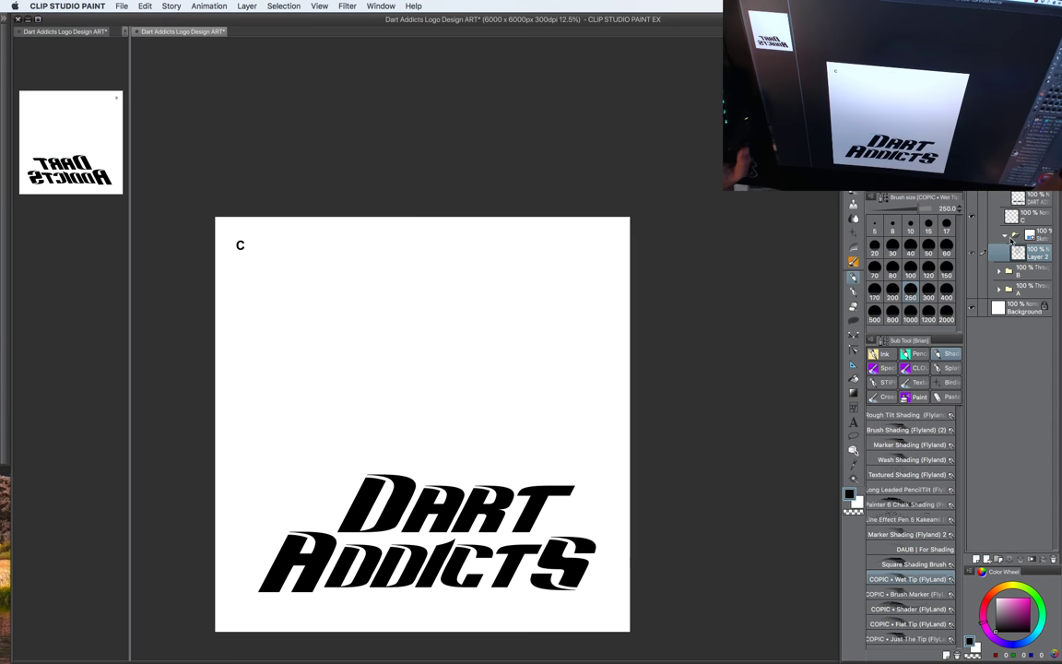
pyautogui.click(972, 237)
pyautogui.click(971, 238)
pyautogui.click(977, 553)
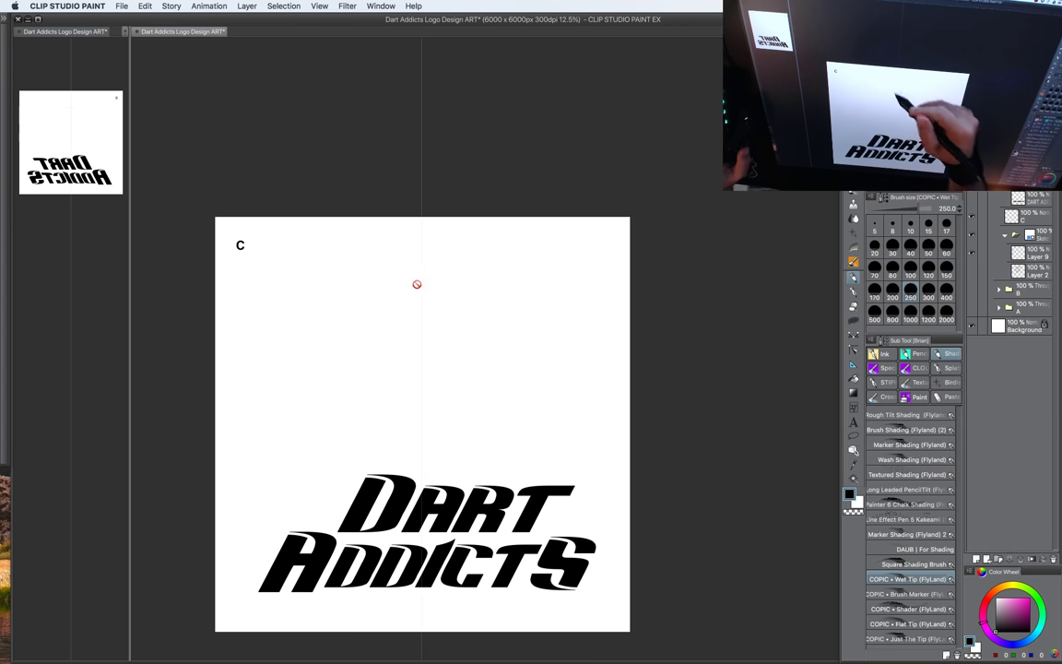
pyautogui.click(1020, 253)
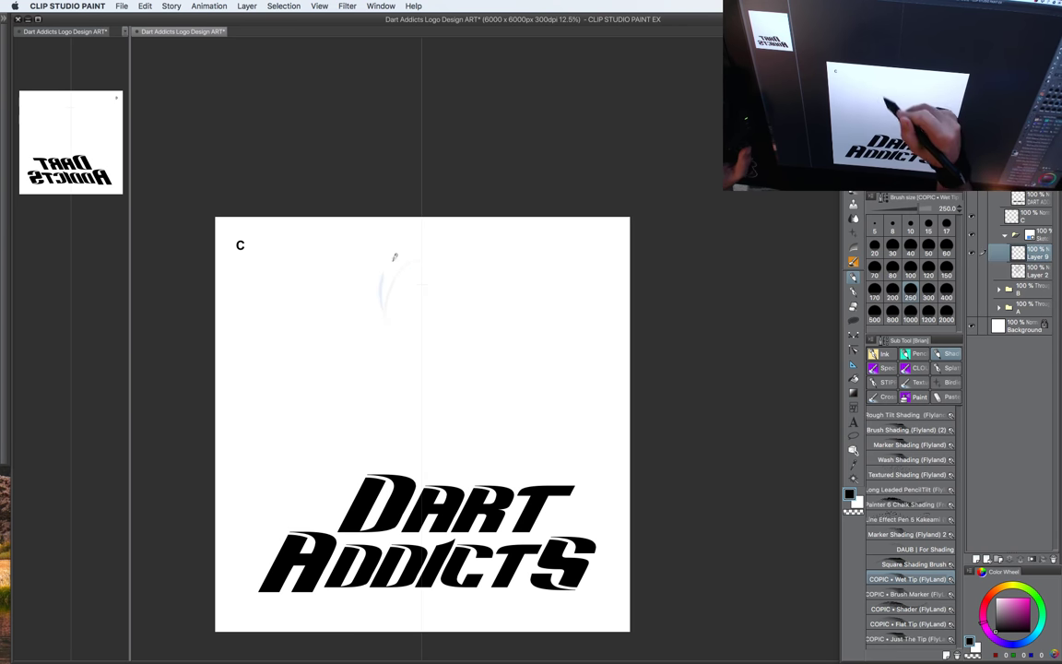
# Step: Turn on symmetry snapping and rough out a front-facing skull with a rounded cranium, tapering jaw and teeth lines
pyautogui.moveTo(394, 259)
pyautogui.mouseDown()
pyautogui.moveTo(485, 318)
pyautogui.moveTo(381, 296)
pyautogui.mouseUp()
pyautogui.press('super+z')
pyautogui.press('super+2')
pyautogui.moveTo(421, 245)
pyautogui.mouseDown()
pyautogui.moveTo(381, 331)
pyautogui.moveTo(362, 299)
pyautogui.mouseUp()
pyautogui.moveTo(421, 240)
pyautogui.mouseDown()
pyautogui.moveTo(369, 259)
pyautogui.moveTo(356, 320)
pyautogui.mouseUp()
pyautogui.moveTo(362, 318); pyautogui.dragTo(392, 407)
pyautogui.moveTo(383, 406); pyautogui.dragTo(414, 418)
pyautogui.moveTo(392, 372); pyautogui.dragTo(406, 414)
pyautogui.moveTo(422, 398); pyautogui.dragTo(414, 415)
# Step: Rough in two mirrored crossed darts beneath the skull, with flights at the upper ends, and mark the round eye sockets
pyautogui.moveTo(544, 392); pyautogui.dragTo(422, 460)
pyautogui.moveTo(297, 392); pyautogui.dragTo(396, 440)
pyautogui.moveTo(462, 477)
pyautogui.mouseDown()
pyautogui.moveTo(433, 433)
pyautogui.moveTo(285, 373)
pyautogui.moveTo(488, 341)
pyautogui.moveTo(296, 407)
pyautogui.moveTo(328, 426)
pyautogui.mouseUp()
pyautogui.moveTo(315, 406); pyautogui.dragTo(338, 415)
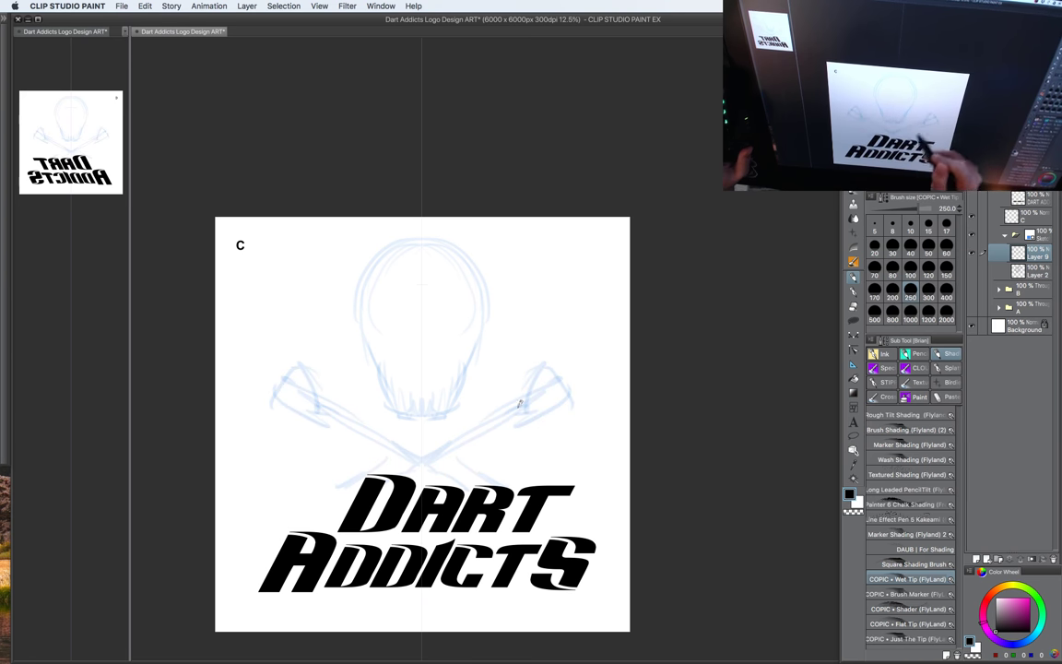
pyautogui.moveTo(538, 379); pyautogui.dragTo(559, 376)
pyautogui.moveTo(377, 326)
pyautogui.mouseDown()
pyautogui.moveTo(461, 318)
pyautogui.moveTo(382, 323)
pyautogui.moveTo(453, 310)
pyautogui.mouseUp()
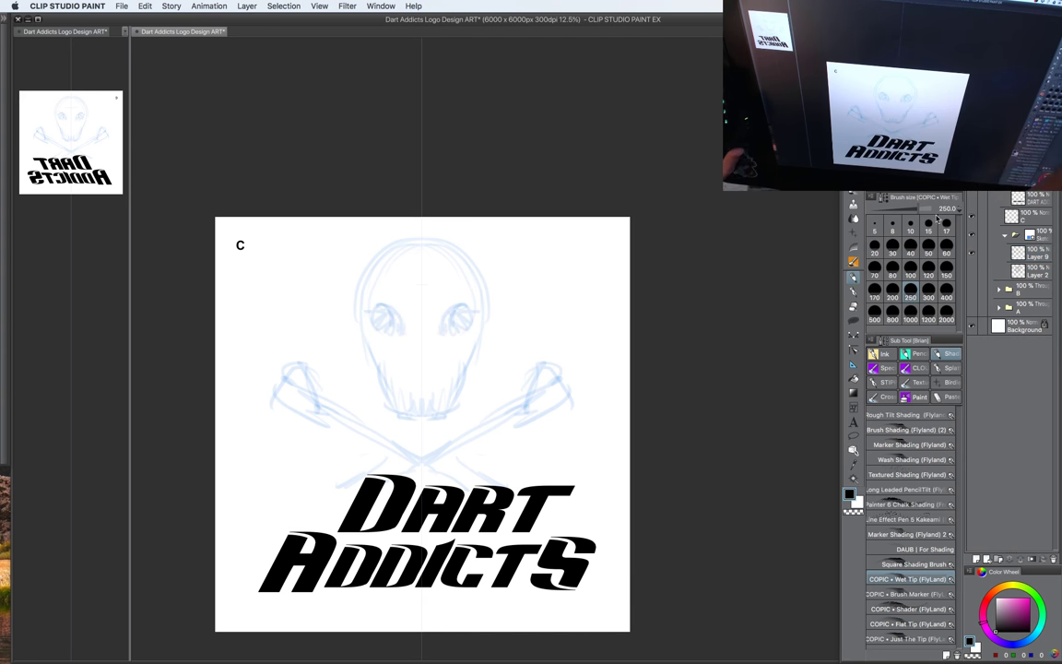
# Step: Scale the Dart Addicts lettering down slightly and move it down, clear of the crossed darts
pyautogui.hotkey('ctrl', 't')
pyautogui.moveTo(595, 474); pyautogui.dragTo(578, 482)
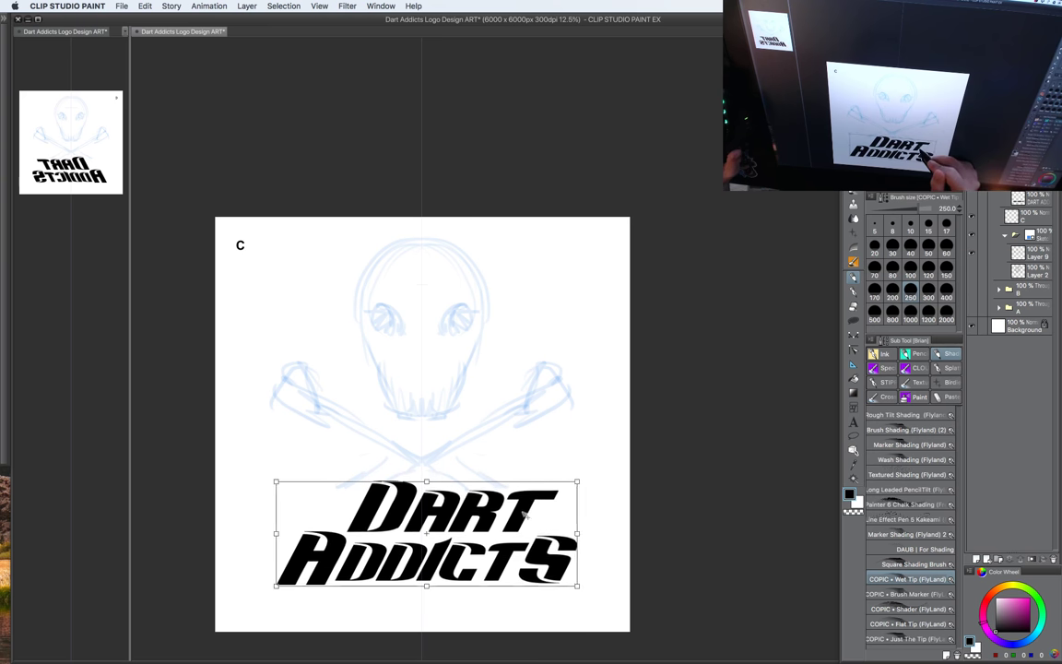
pyautogui.moveTo(520, 513); pyautogui.dragTo(520, 527)
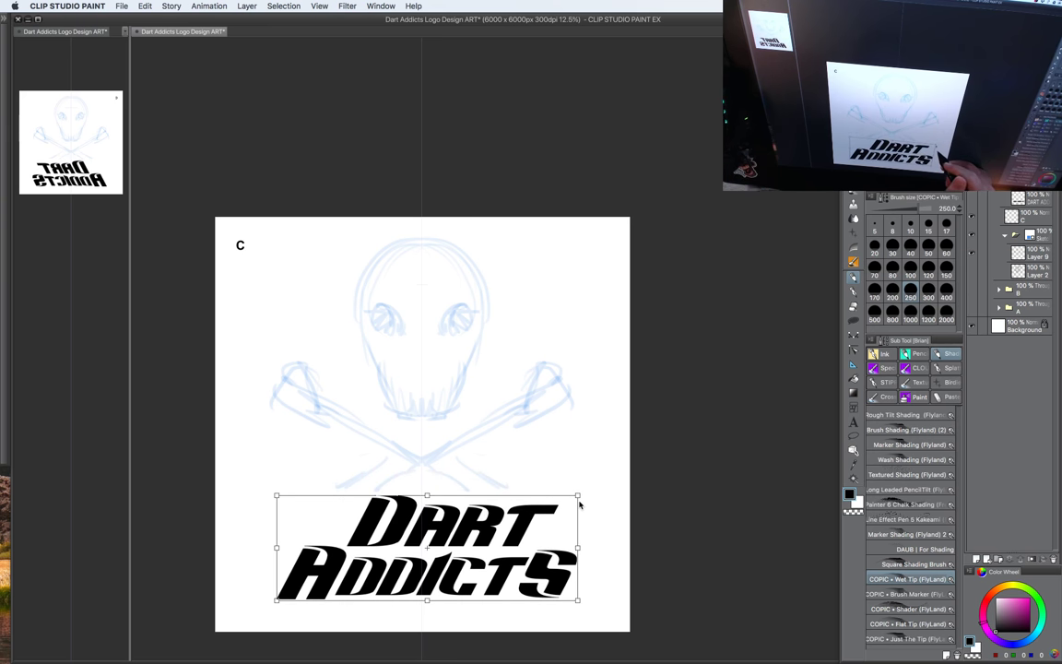
pyautogui.press('Return')
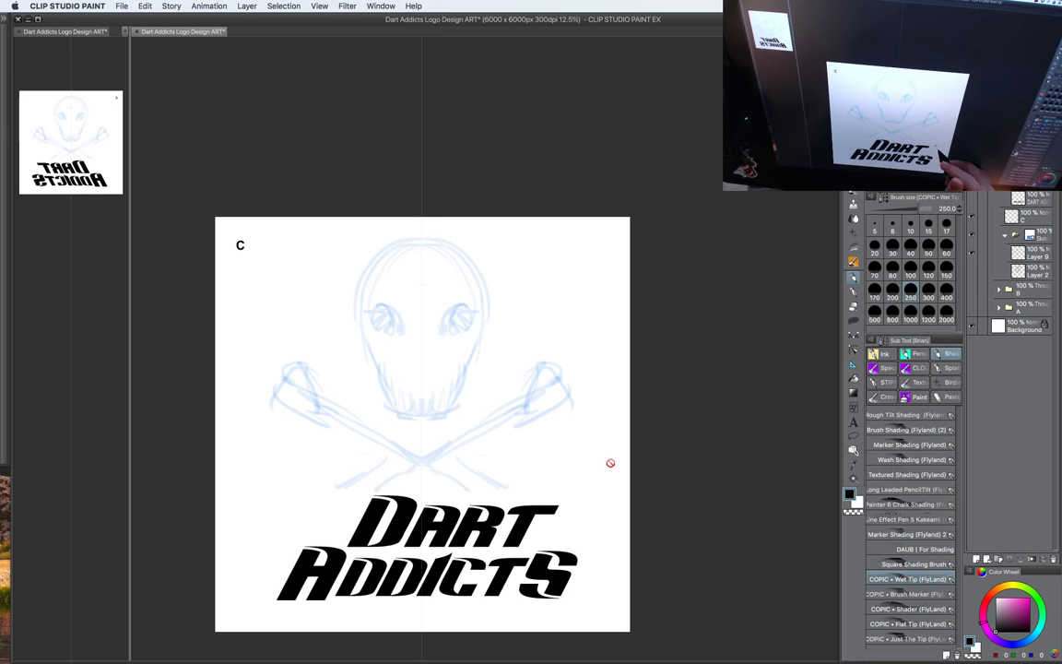
# Step: Alternate the visibility of Layer 9 and Layer 2 to compare the front-facing skull with the three-quarter skull
pyautogui.click(971, 252)
pyautogui.click(971, 272)
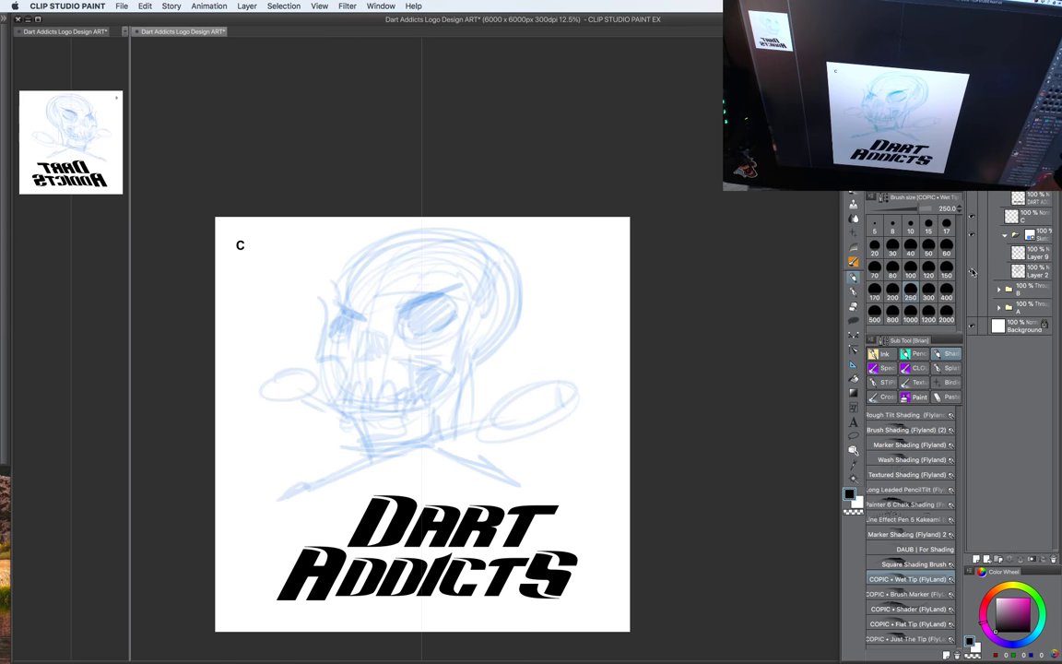
pyautogui.moveTo(970, 270); pyautogui.dragTo(971, 252)
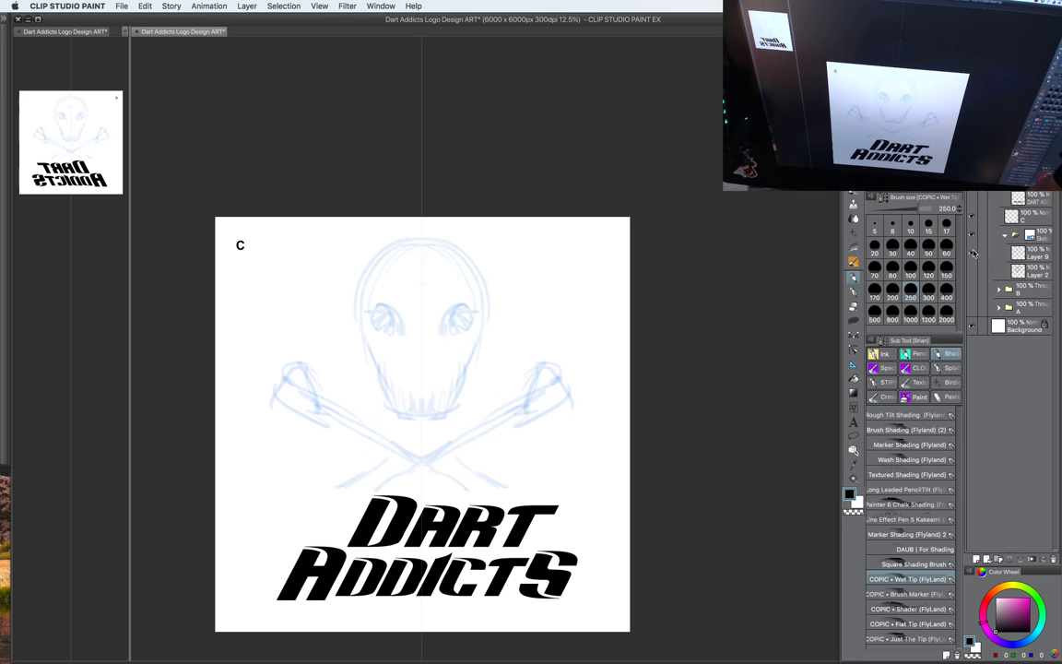
pyautogui.click(971, 252)
pyautogui.click(971, 268)
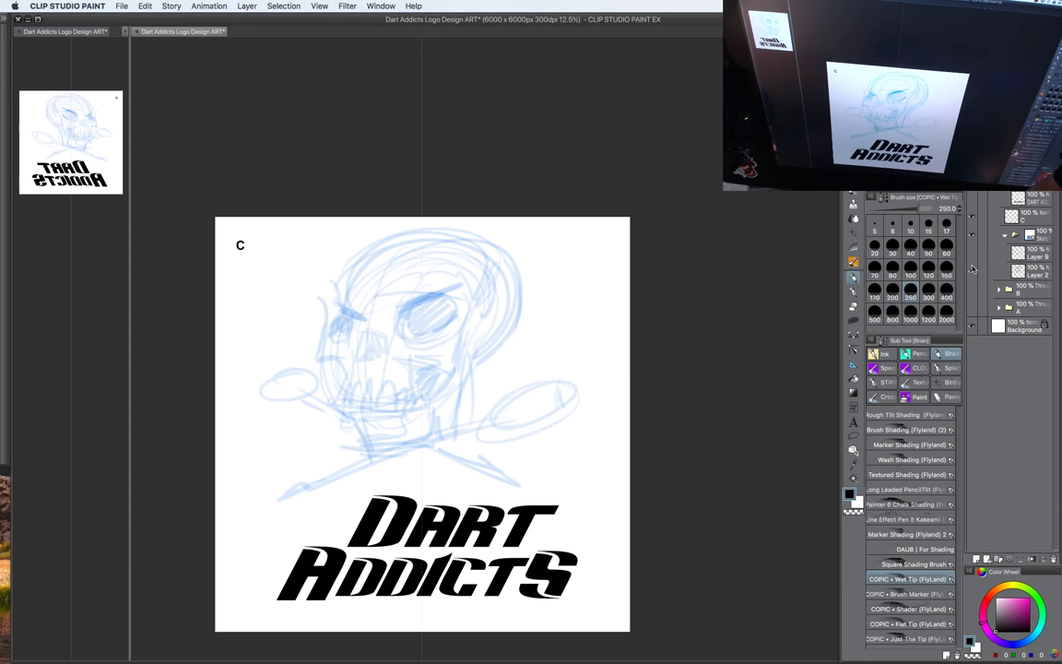
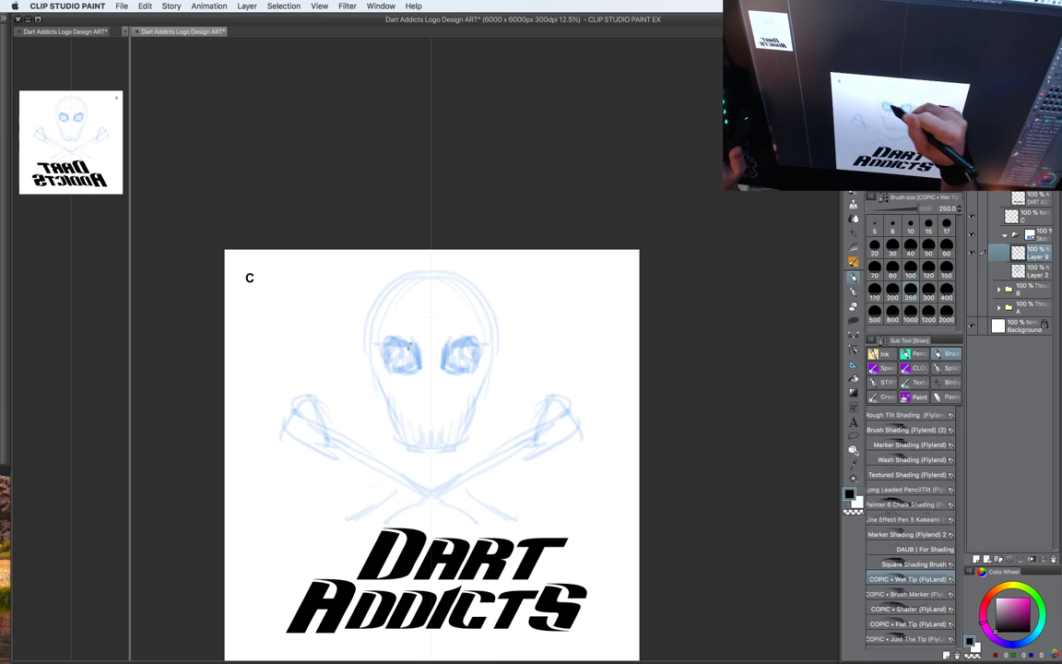
# Step: Shape angry slanted eye sockets, a dark nose cavity and cheekbones on the front-facing skull on Layer 9
pyautogui.press('c')
pyautogui.press('c')
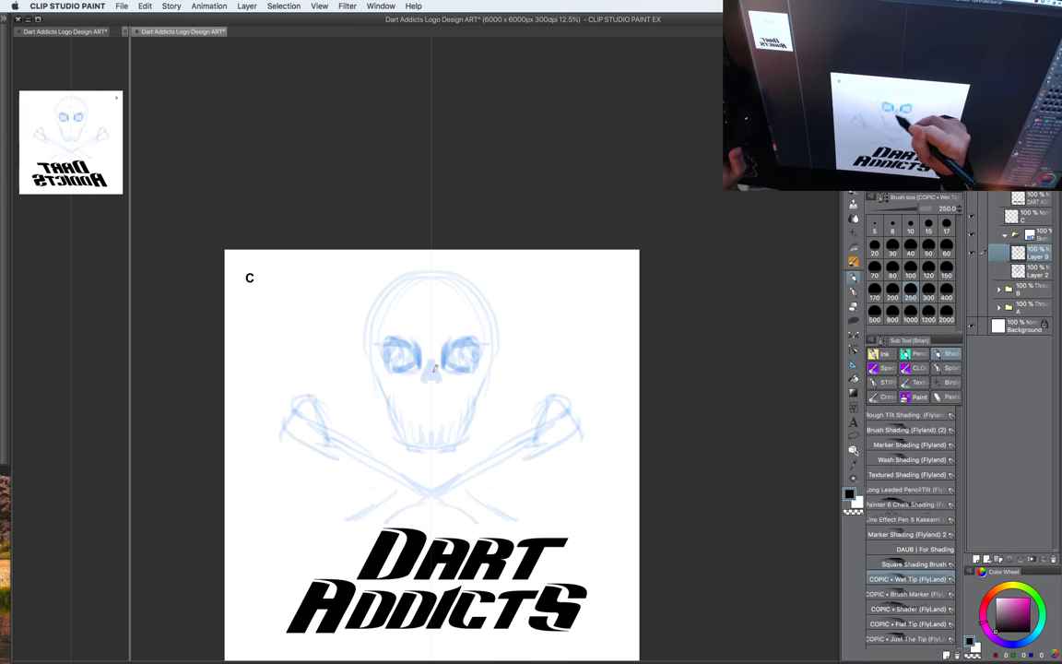
pyautogui.moveTo(387, 337)
pyautogui.mouseDown()
pyautogui.moveTo(424, 350)
pyautogui.moveTo(410, 334)
pyautogui.moveTo(423, 341)
pyautogui.moveTo(402, 366)
pyautogui.mouseUp()
pyautogui.press('c')
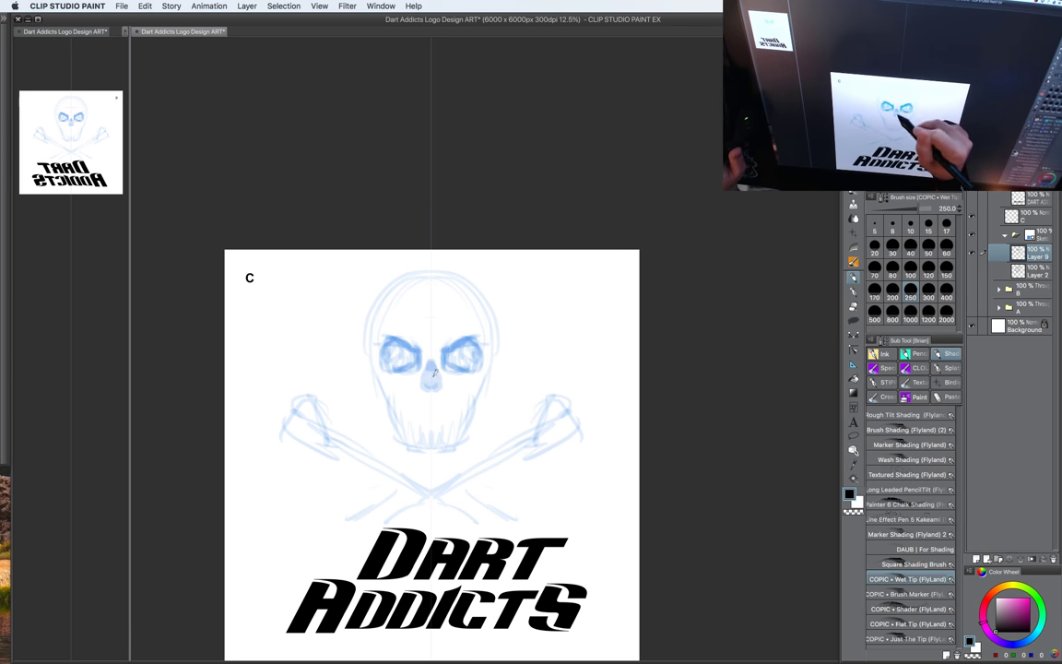
pyautogui.moveTo(426, 352)
pyautogui.mouseDown()
pyautogui.moveTo(399, 337)
pyautogui.moveTo(423, 382)
pyautogui.mouseUp()
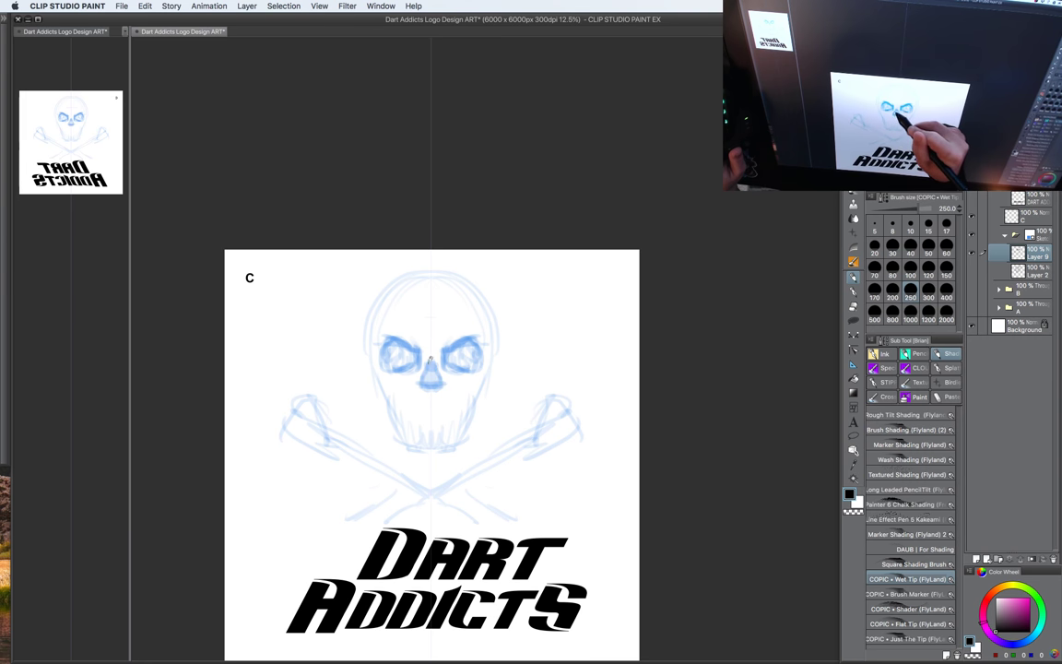
pyautogui.press('c')
pyautogui.press('c')
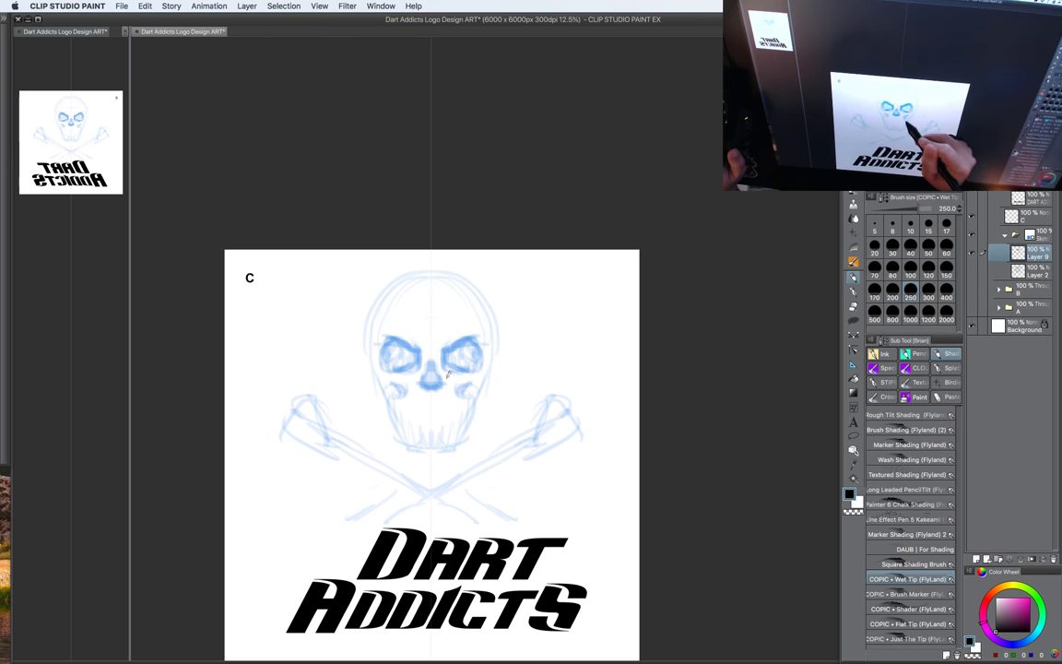
# Step: Set the brush size to 200 and sketch the skull's mouth line, teeth and shaded cheek hollows
pyautogui.press('[')
pyautogui.moveTo(409, 385)
pyautogui.mouseDown()
pyautogui.moveTo(397, 415)
pyautogui.moveTo(440, 419)
pyautogui.mouseUp()
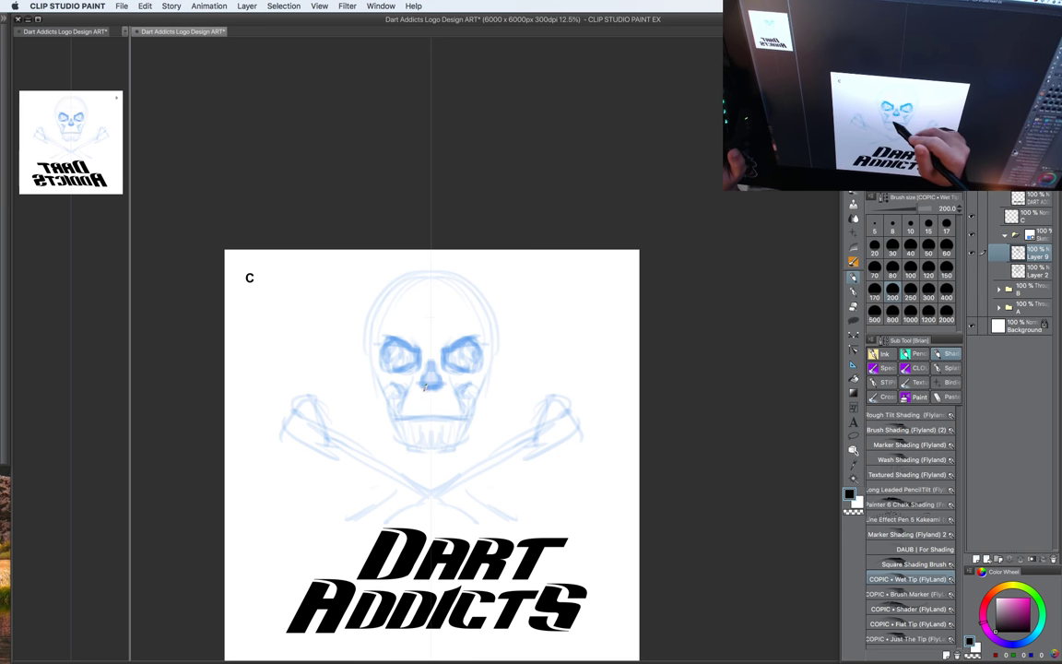
pyautogui.moveTo(416, 381)
pyautogui.mouseDown()
pyautogui.moveTo(436, 401)
pyautogui.moveTo(404, 428)
pyautogui.mouseUp()
pyautogui.moveTo(431, 395)
pyautogui.mouseDown()
pyautogui.moveTo(430, 441)
pyautogui.moveTo(428, 405)
pyautogui.moveTo(422, 423)
pyautogui.moveTo(423, 411)
pyautogui.moveTo(421, 420)
pyautogui.moveTo(412, 413)
pyautogui.moveTo(432, 407)
pyautogui.moveTo(432, 420)
pyautogui.moveTo(454, 421)
pyautogui.moveTo(409, 416)
pyautogui.moveTo(405, 405)
pyautogui.moveTo(437, 444)
pyautogui.mouseUp()
pyautogui.moveTo(400, 387)
pyautogui.mouseDown()
pyautogui.moveTo(379, 409)
pyautogui.moveTo(368, 403)
pyautogui.moveTo(402, 405)
pyautogui.moveTo(400, 420)
pyautogui.mouseUp()
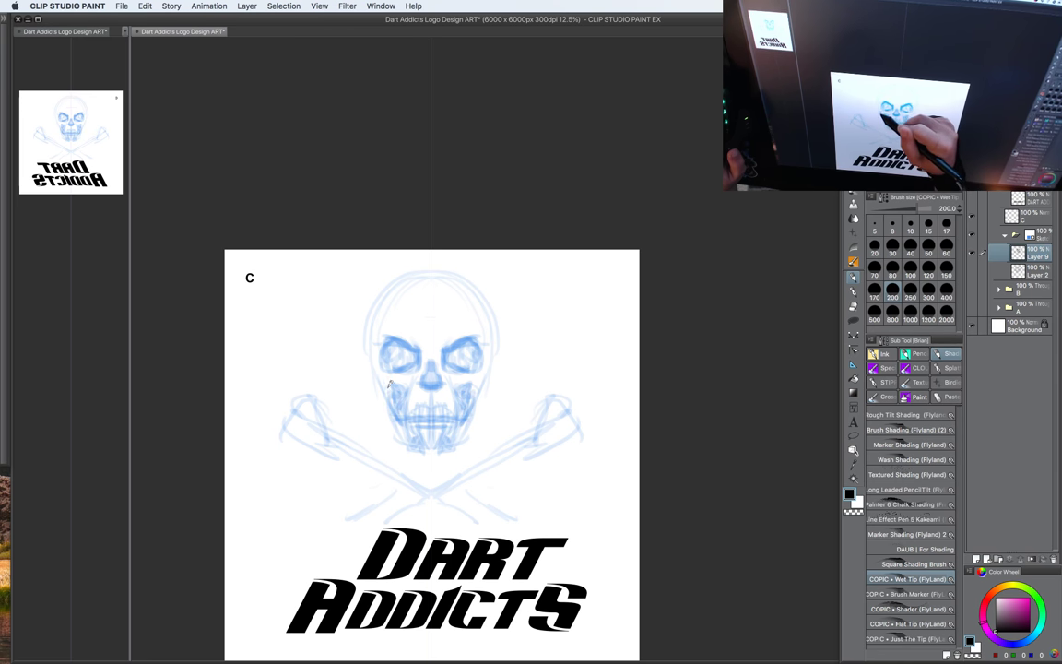
# Step: Redraw the skull's cranium, temples, brow and wider jaw outline, and darken the eye sockets
pyautogui.moveTo(373, 357)
pyautogui.mouseDown()
pyautogui.moveTo(394, 321)
pyautogui.moveTo(429, 336)
pyautogui.moveTo(412, 337)
pyautogui.moveTo(431, 328)
pyautogui.moveTo(409, 310)
pyautogui.moveTo(380, 327)
pyautogui.moveTo(384, 297)
pyautogui.moveTo(442, 268)
pyautogui.moveTo(388, 287)
pyautogui.moveTo(400, 277)
pyautogui.moveTo(367, 318)
pyautogui.moveTo(436, 265)
pyautogui.moveTo(398, 269)
pyautogui.moveTo(440, 260)
pyautogui.moveTo(367, 304)
pyautogui.moveTo(390, 392)
pyautogui.moveTo(411, 320)
pyautogui.mouseUp()
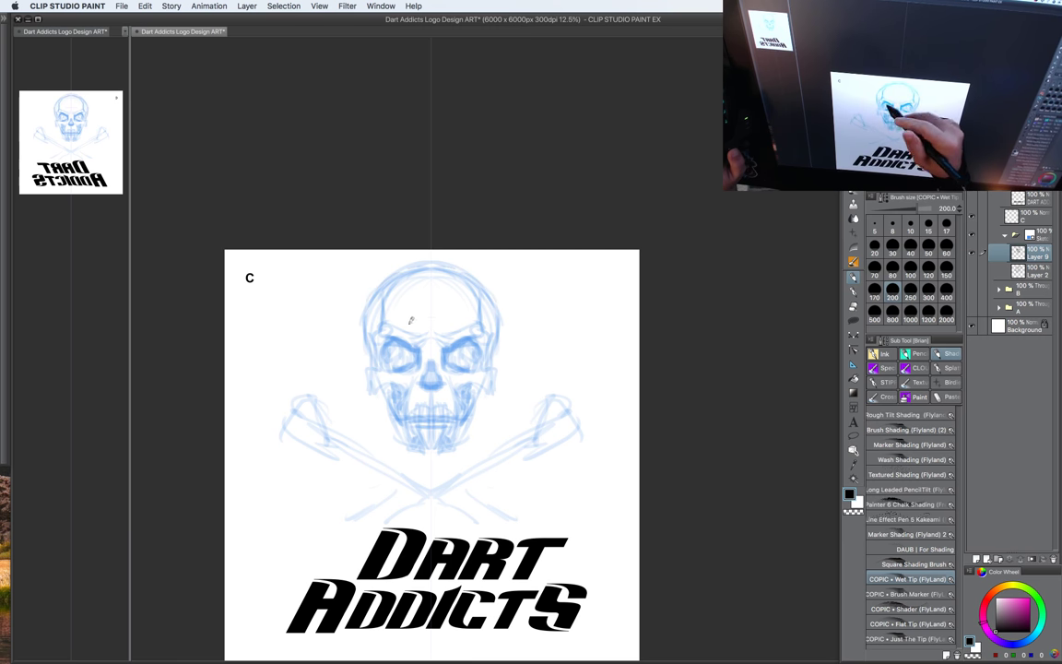
pyautogui.moveTo(357, 347)
pyautogui.mouseDown()
pyautogui.moveTo(361, 365)
pyautogui.moveTo(424, 396)
pyautogui.moveTo(391, 388)
pyautogui.moveTo(430, 385)
pyautogui.moveTo(415, 417)
pyautogui.moveTo(361, 415)
pyautogui.moveTo(405, 451)
pyautogui.moveTo(386, 419)
pyautogui.moveTo(462, 457)
pyautogui.mouseUp()
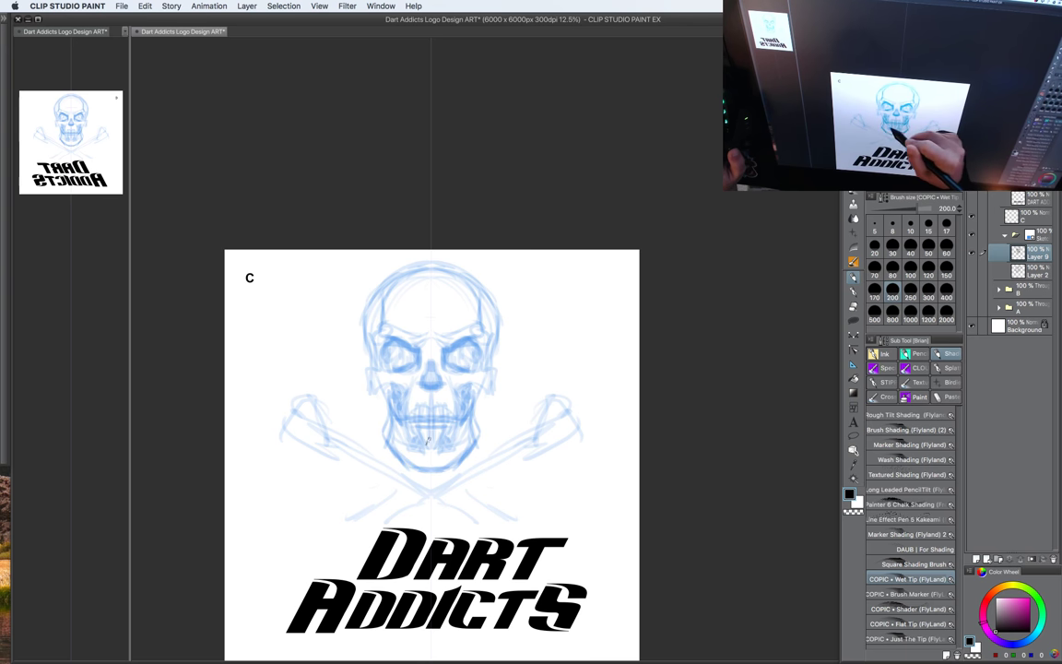
pyautogui.moveTo(406, 358)
pyautogui.mouseDown()
pyautogui.moveTo(381, 338)
pyautogui.moveTo(388, 352)
pyautogui.moveTo(413, 334)
pyautogui.mouseUp()
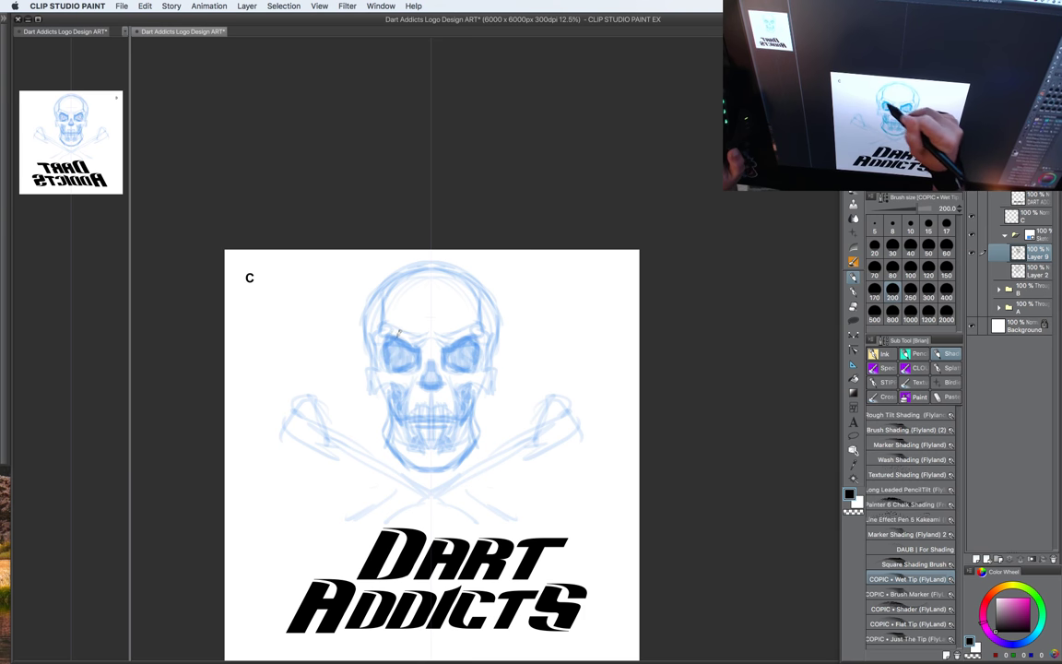
pyautogui.press('c')
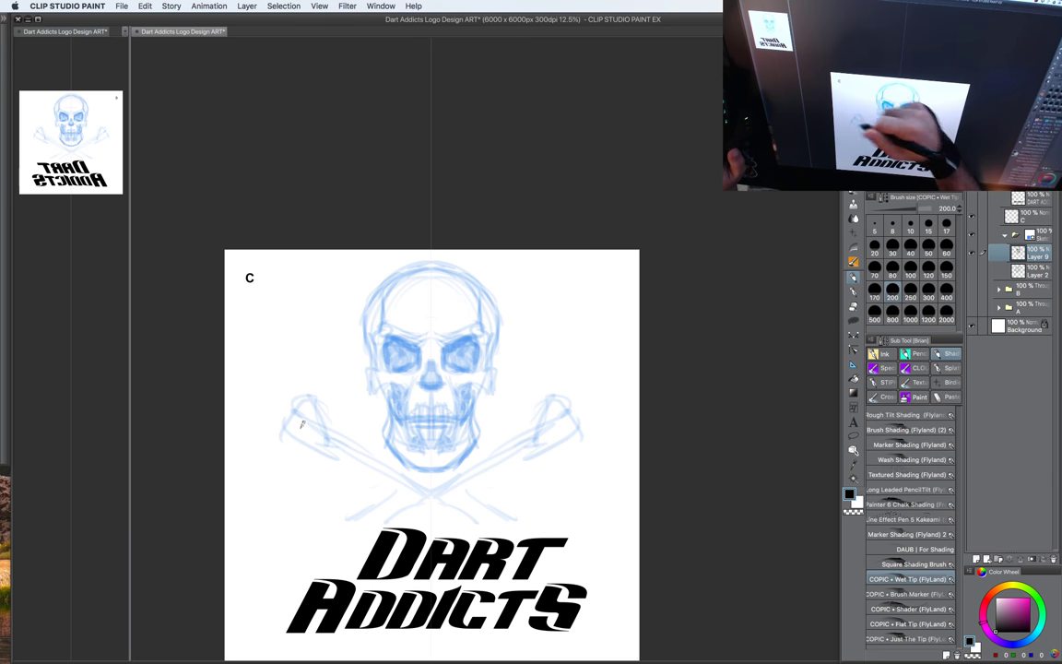
# Step: Redraw the crossed darts with straight double-line shafts, angular flights and points extending to the lettering
pyautogui.moveTo(300, 415); pyautogui.dragTo(436, 499)
pyautogui.moveTo(384, 467)
pyautogui.mouseDown()
pyautogui.moveTo(499, 535)
pyautogui.moveTo(337, 436)
pyautogui.moveTo(481, 519)
pyautogui.mouseUp()
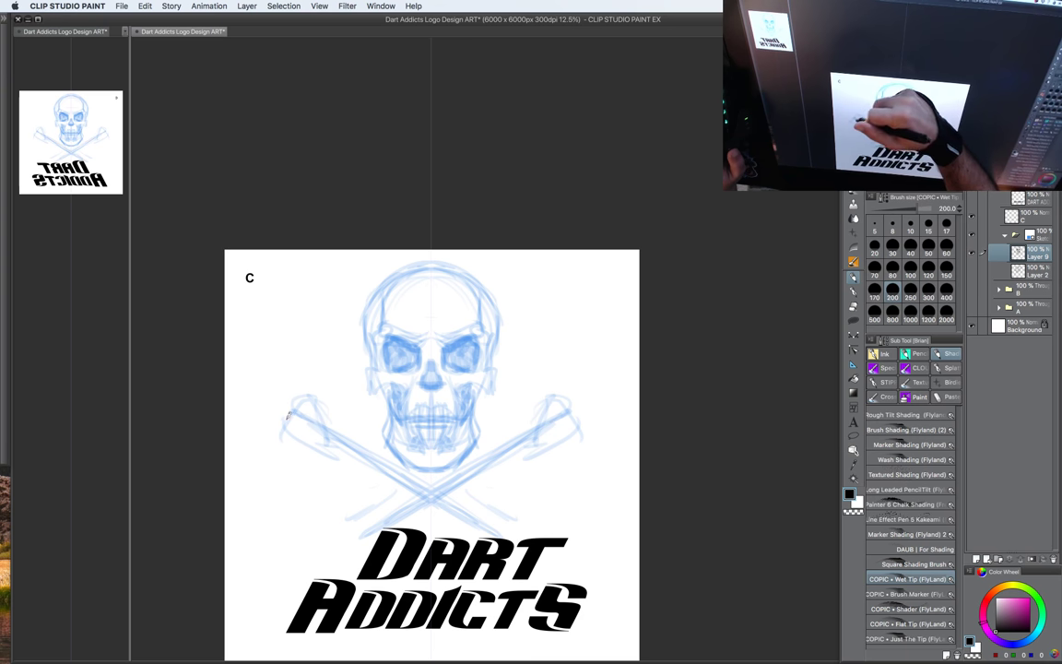
pyautogui.moveTo(296, 399)
pyautogui.mouseDown()
pyautogui.moveTo(282, 425)
pyautogui.moveTo(301, 436)
pyautogui.moveTo(340, 428)
pyautogui.moveTo(314, 390)
pyautogui.moveTo(334, 411)
pyautogui.mouseUp()
pyautogui.moveTo(283, 415)
pyautogui.mouseDown()
pyautogui.moveTo(308, 385)
pyautogui.moveTo(340, 414)
pyautogui.moveTo(342, 447)
pyautogui.mouseUp()
pyautogui.moveTo(475, 511); pyautogui.dragTo(518, 549)
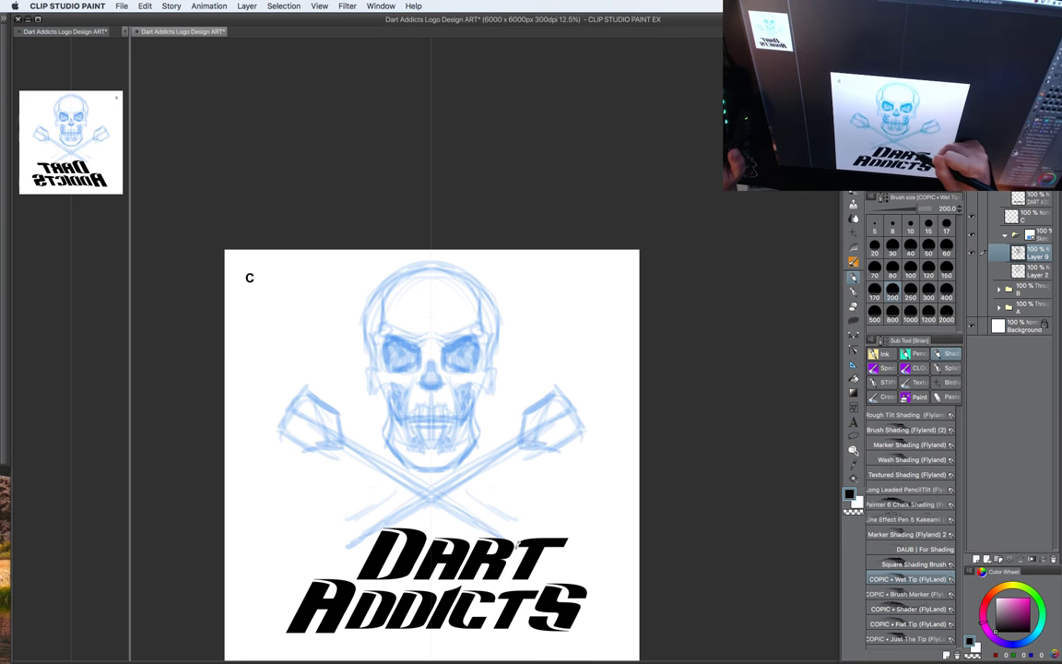
pyautogui.moveTo(583, 509); pyautogui.dragTo(587, 482)
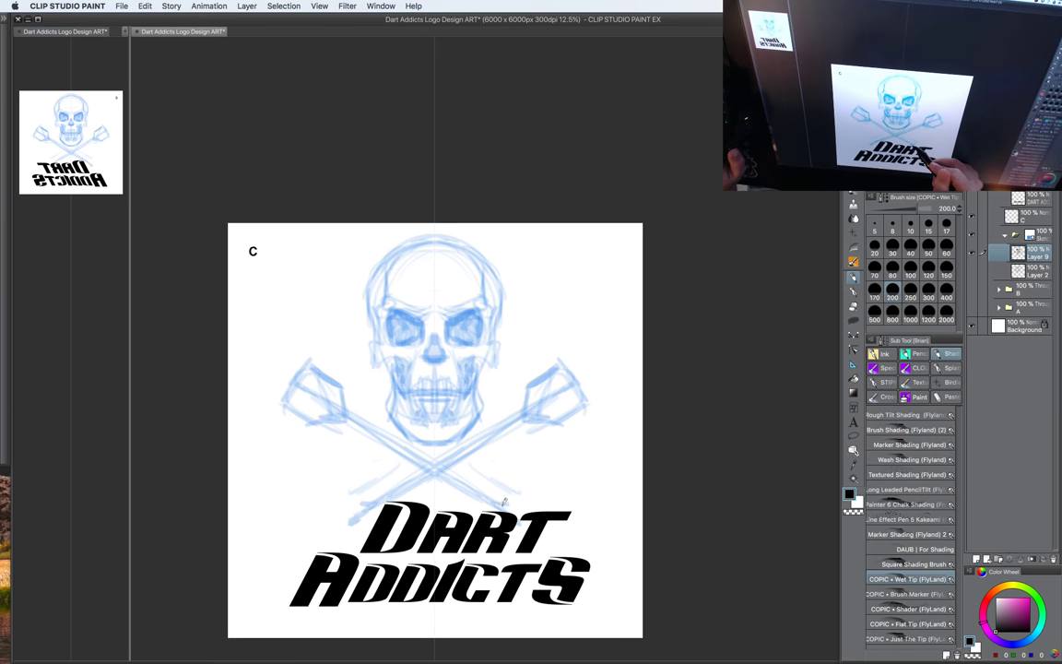
pyautogui.scroll(2, 607, 471)
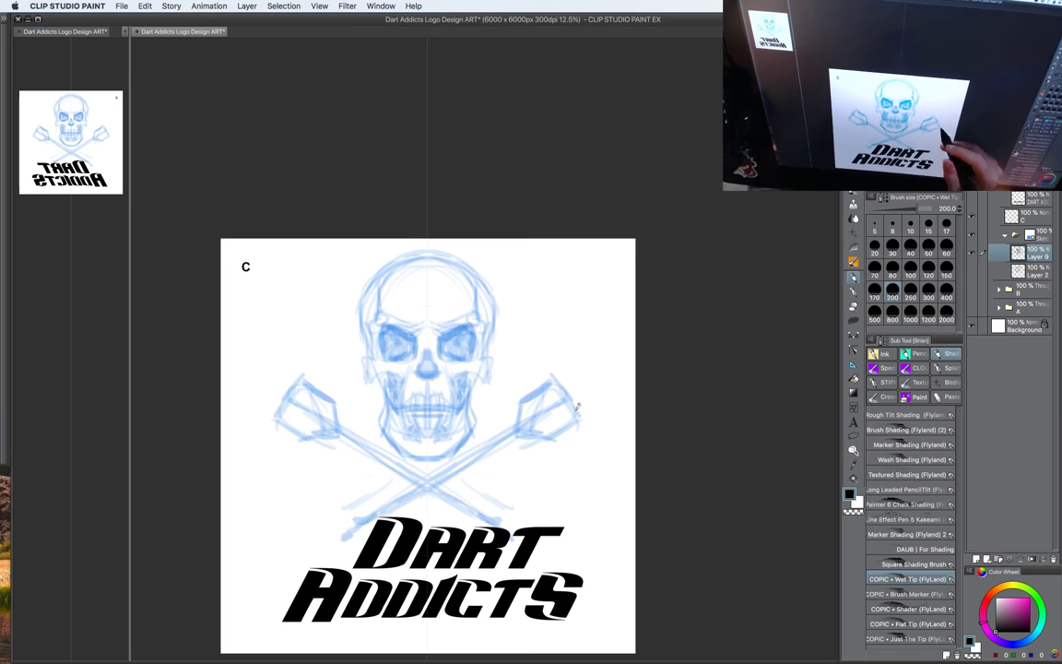
pyautogui.click(522, 309)
pyautogui.moveTo(524, 312)
pyautogui.mouseDown()
pyautogui.moveTo(587, 368)
pyautogui.moveTo(598, 404)
pyautogui.mouseUp()
pyautogui.press('super+z')
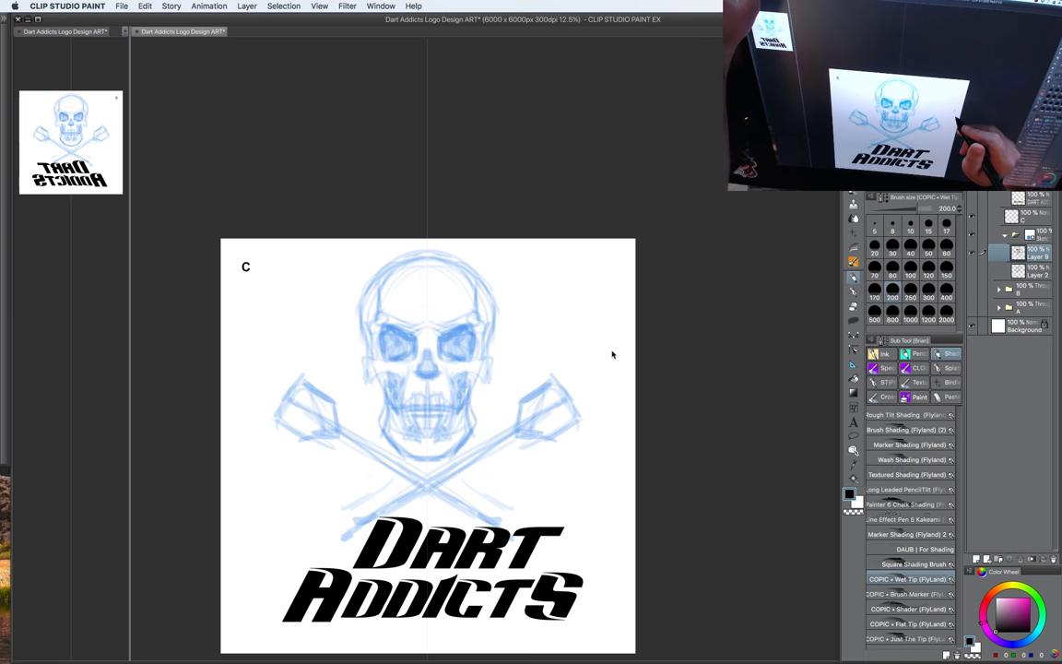
# Step: Lighten the Layer 9 sketch by setting its brightness to 45 in the Hue/Saturation/Luminosity adjustment
pyautogui.press('super+u')
pyautogui.moveTo(835, 467); pyautogui.dragTo(871, 470)
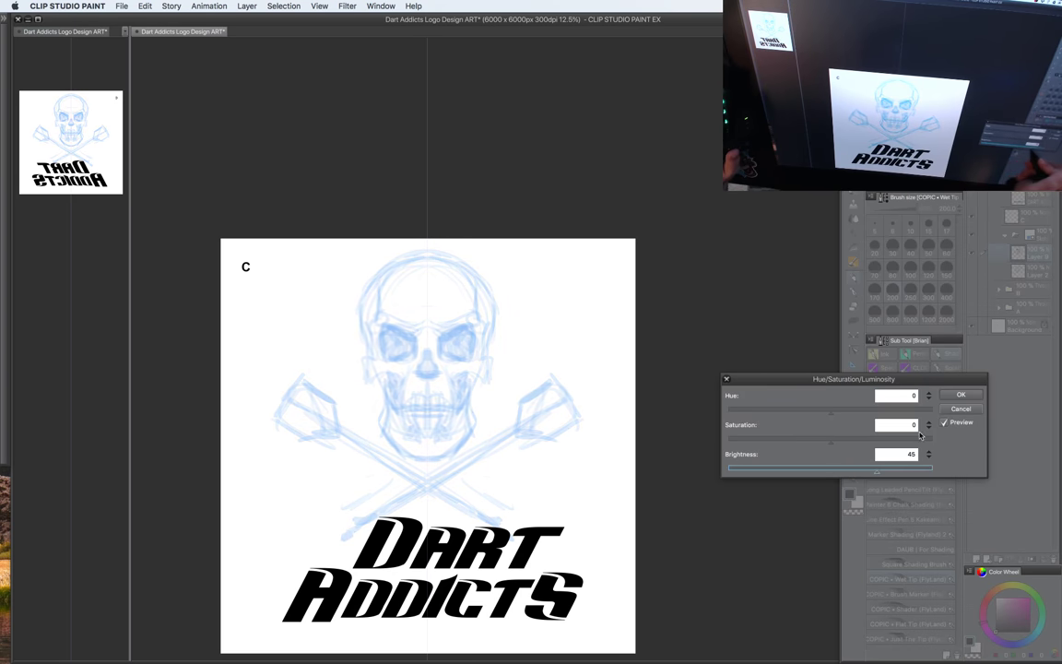
pyautogui.click(960, 394)
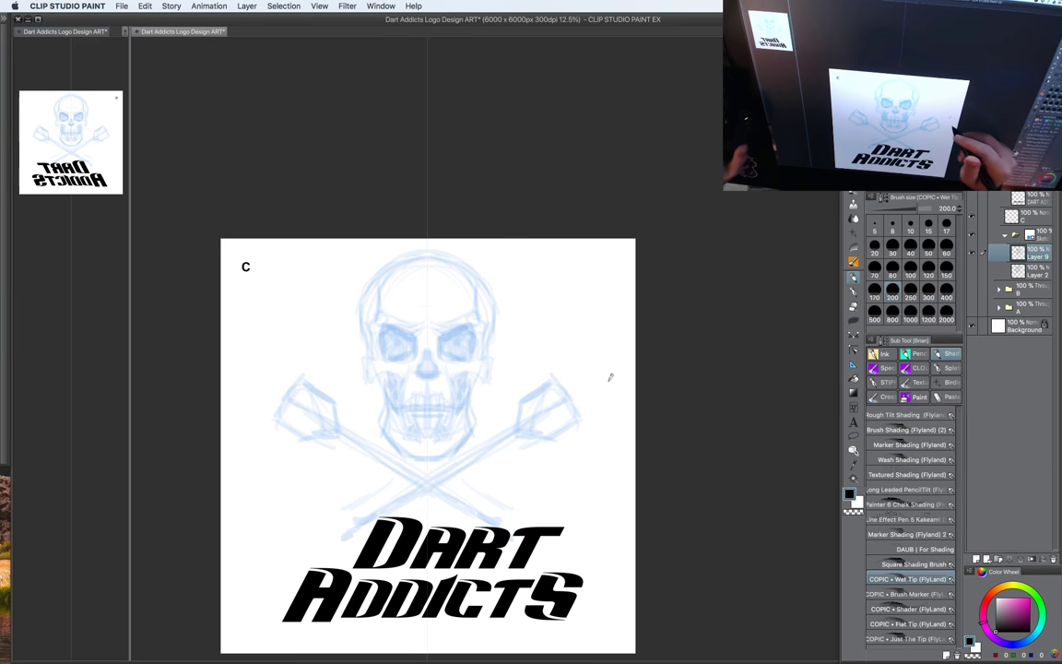
# Step: Outline the skull's angry brow and eye sockets over the lightened sketch using the 2B Real Pencil at size 40
pyautogui.press('p')
pyautogui.moveTo(577, 348); pyautogui.dragTo(599, 461)
pyautogui.press('super+z')
pyautogui.scroll(2, 542, 333)
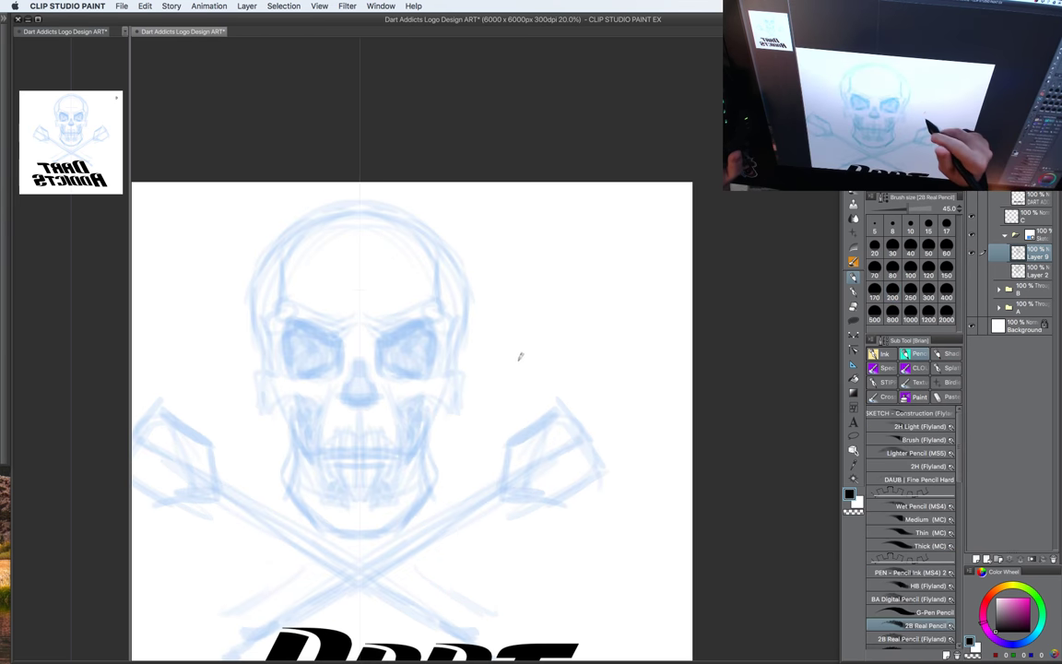
pyautogui.moveTo(519, 358); pyautogui.dragTo(676, 349)
pyautogui.press('[')
pyautogui.press('[')
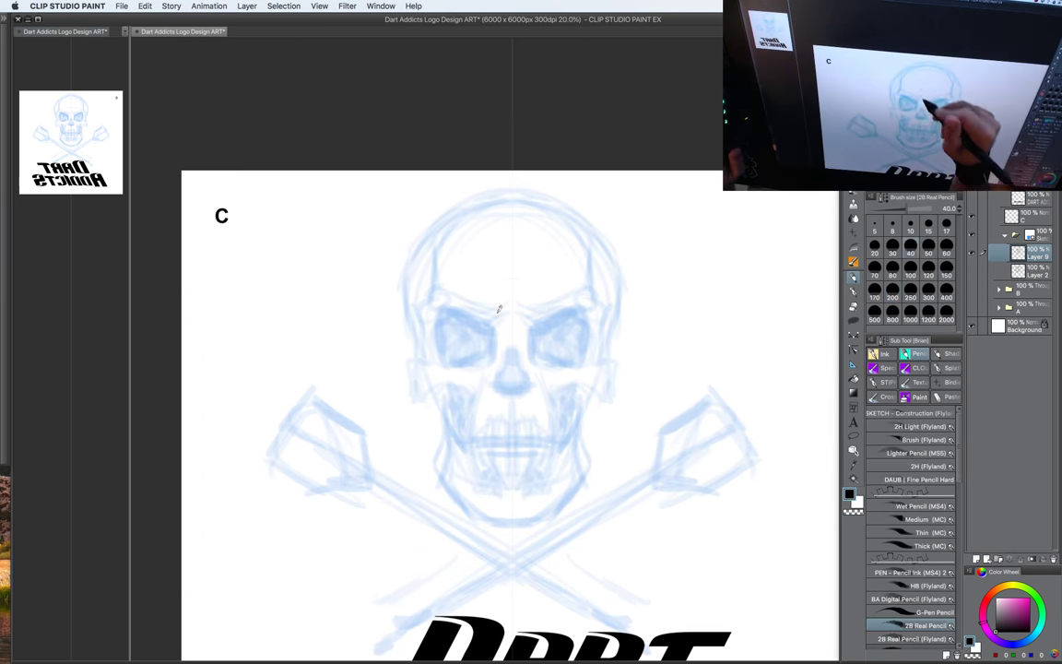
pyautogui.moveTo(483, 316)
pyautogui.mouseDown()
pyautogui.moveTo(496, 319)
pyautogui.moveTo(507, 303)
pyautogui.moveTo(496, 323)
pyautogui.moveTo(443, 306)
pyautogui.moveTo(427, 312)
pyautogui.moveTo(445, 308)
pyautogui.moveTo(440, 358)
pyautogui.moveTo(469, 362)
pyautogui.moveTo(497, 341)
pyautogui.mouseUp()
pyautogui.press(']')
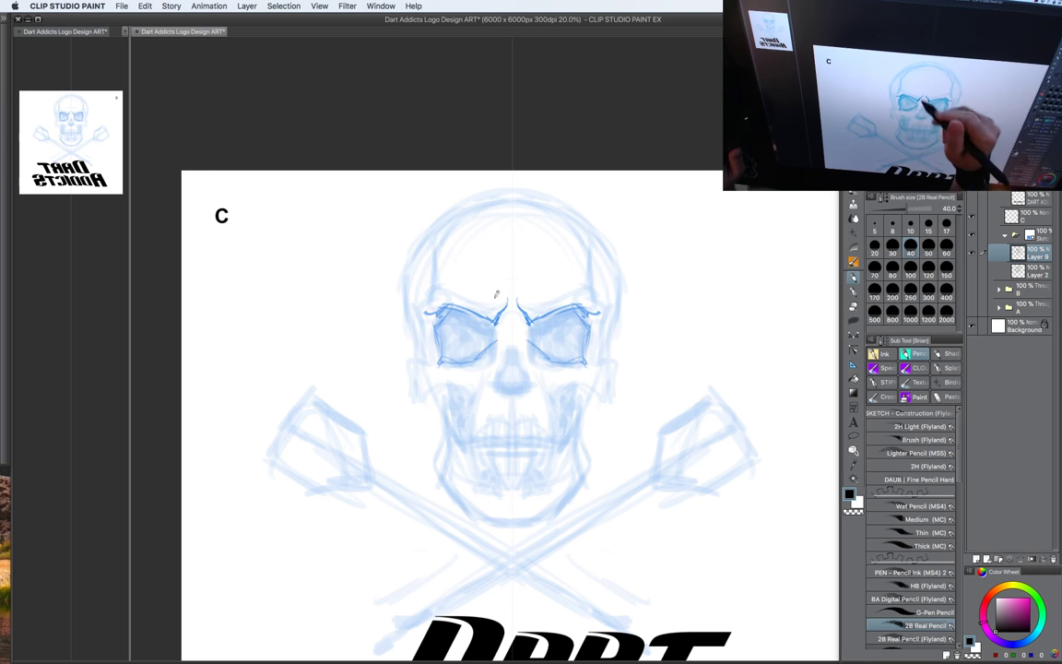
# Step: Set the pencil size to 35 and outline the nose cavity, shading its upper tip and lower edge
pyautogui.press('[')
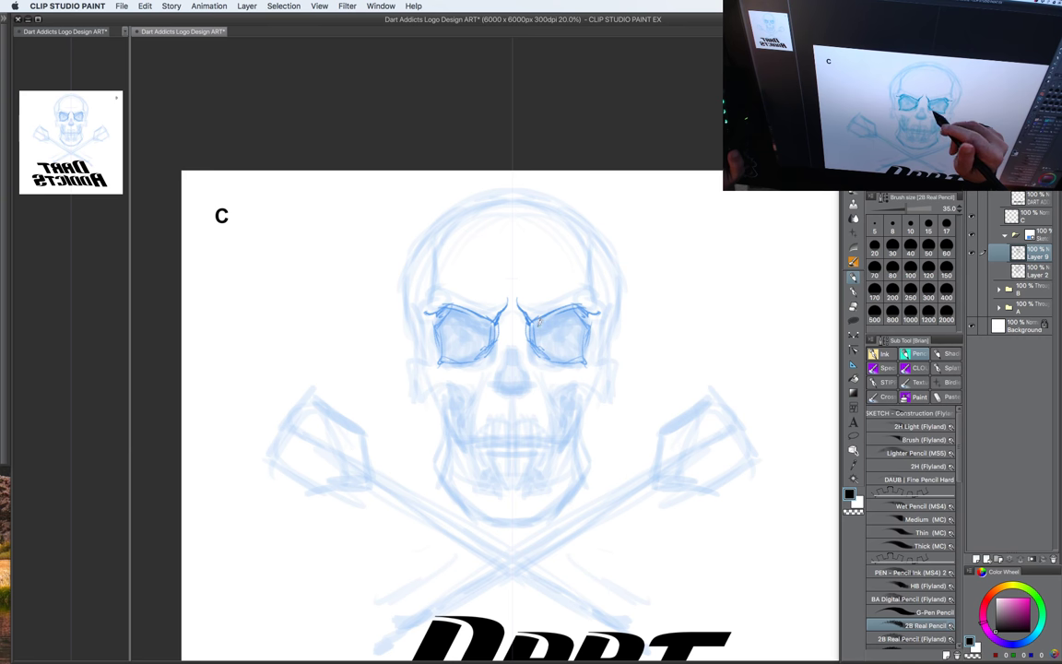
pyautogui.moveTo(510, 341)
pyautogui.mouseDown()
pyautogui.moveTo(494, 379)
pyautogui.moveTo(513, 382)
pyautogui.mouseUp()
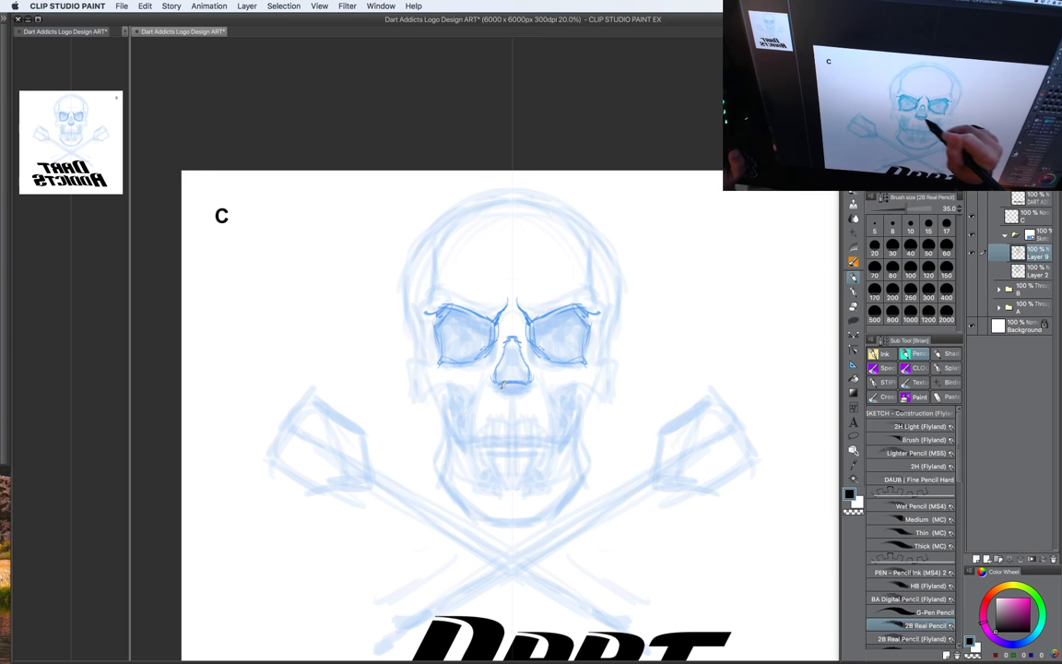
pyautogui.moveTo(451, 343); pyautogui.dragTo(473, 350)
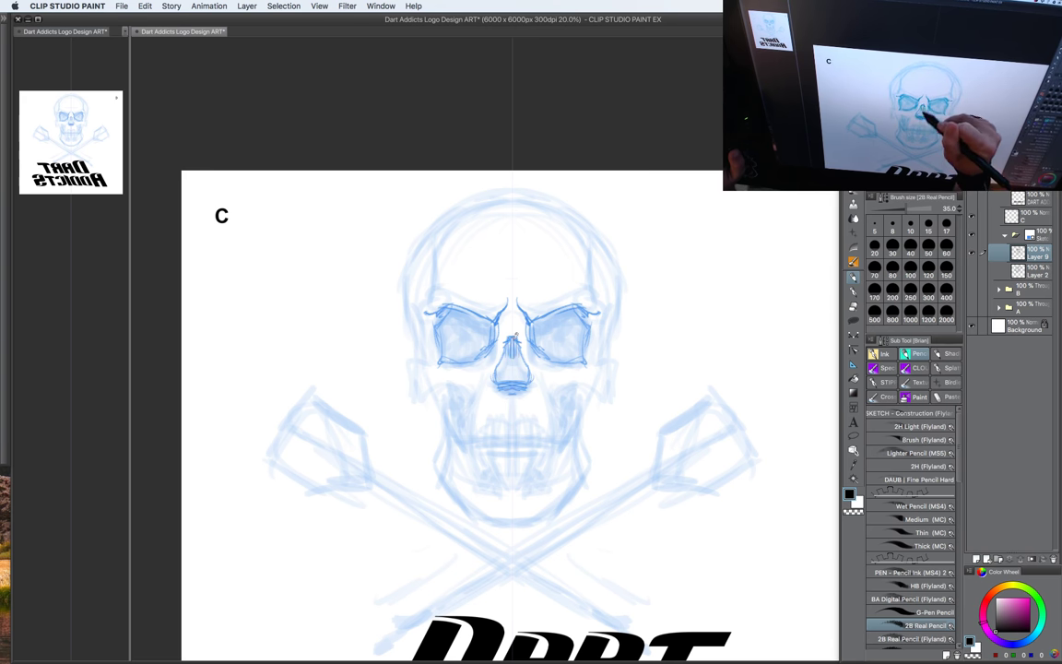
# Step: Set the pencil size to 30 and outline the upper jaw creases and cheekbones on both sides of the nose
pyautogui.press('[')
pyautogui.press('super+z')
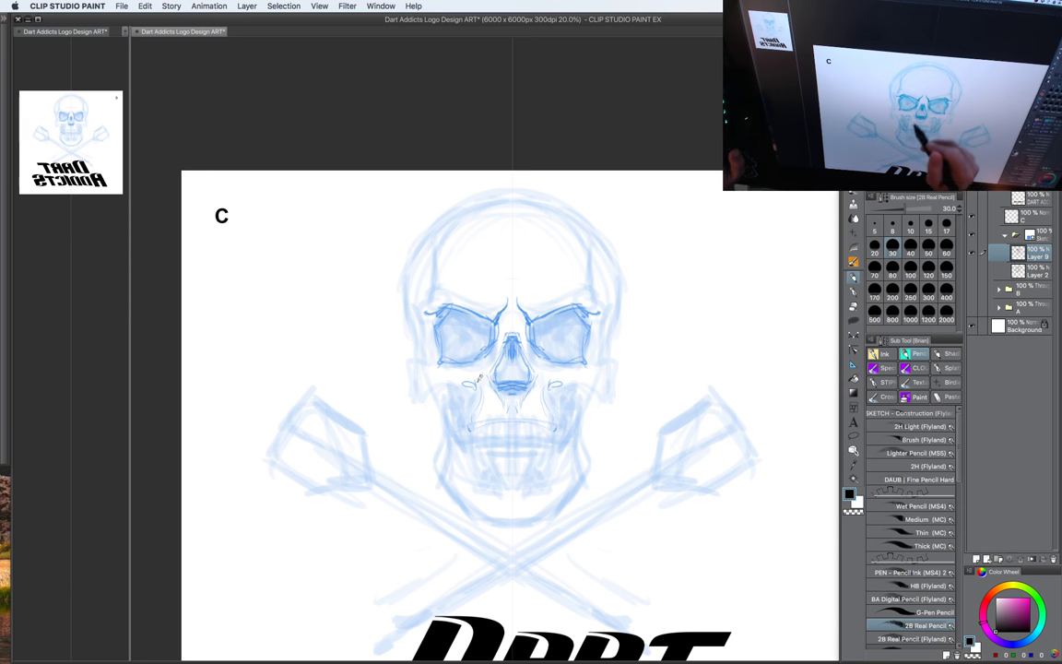
pyautogui.moveTo(462, 382); pyautogui.dragTo(473, 412)
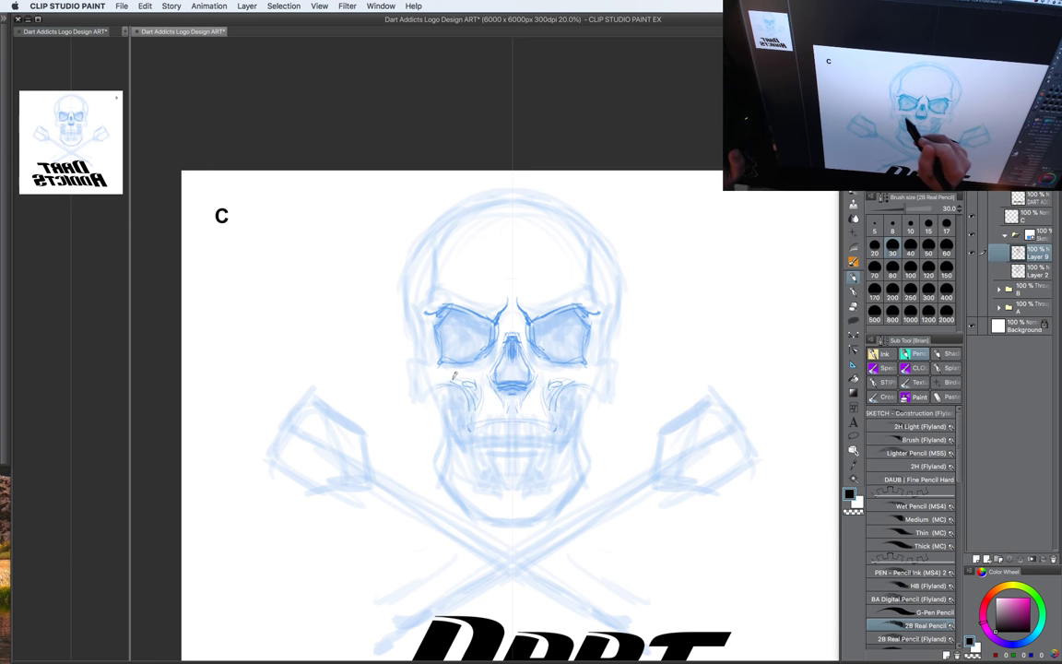
pyautogui.moveTo(430, 362)
pyautogui.mouseDown()
pyautogui.moveTo(428, 399)
pyautogui.moveTo(416, 331)
pyautogui.moveTo(425, 312)
pyautogui.mouseUp()
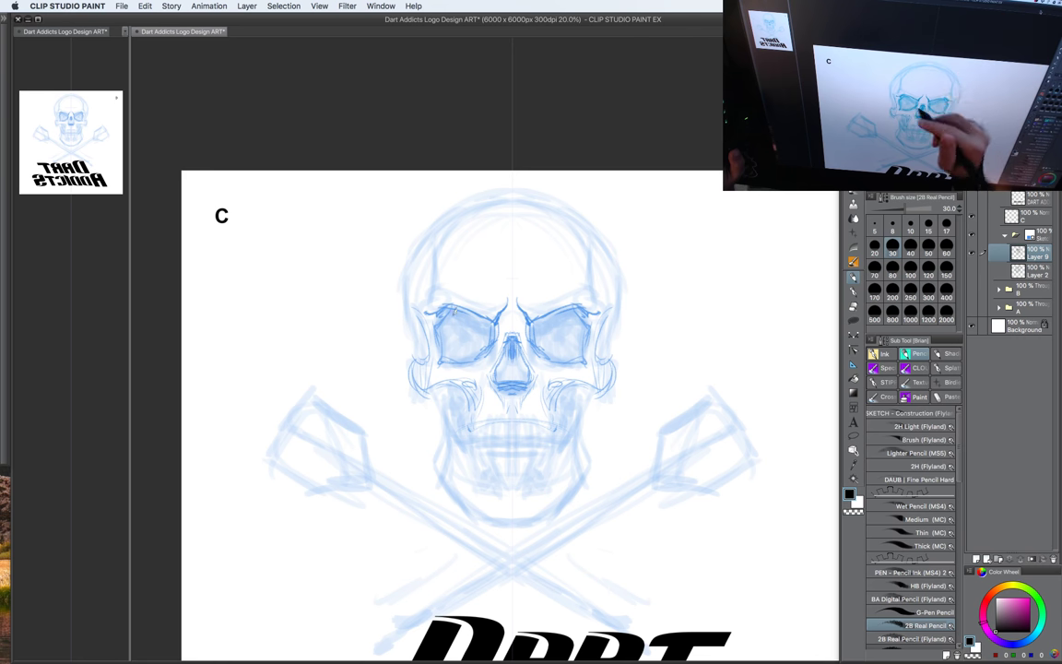
pyautogui.moveTo(430, 341)
pyautogui.mouseDown()
pyautogui.moveTo(422, 300)
pyautogui.moveTo(427, 293)
pyautogui.moveTo(433, 310)
pyautogui.moveTo(424, 301)
pyautogui.moveTo(444, 281)
pyautogui.moveTo(442, 259)
pyautogui.moveTo(495, 193)
pyautogui.moveTo(423, 231)
pyautogui.moveTo(404, 274)
pyautogui.moveTo(424, 357)
pyautogui.mouseUp()
# Step: Outline the cranium's dome and the inner temple contours running down to rounded knobs beside the brow
pyautogui.moveTo(404, 302)
pyautogui.mouseDown()
pyautogui.moveTo(411, 258)
pyautogui.moveTo(517, 185)
pyautogui.moveTo(485, 192)
pyautogui.moveTo(556, 189)
pyautogui.mouseUp()
pyautogui.moveTo(425, 233)
pyautogui.mouseDown()
pyautogui.moveTo(402, 322)
pyautogui.moveTo(424, 361)
pyautogui.mouseUp()
# Step: Draw the skull's upper teeth, the jagged side teeth and a row of long pointed lower fangs
pyautogui.moveTo(481, 411)
pyautogui.mouseDown()
pyautogui.moveTo(477, 444)
pyautogui.moveTo(512, 451)
pyautogui.moveTo(489, 435)
pyautogui.moveTo(479, 445)
pyautogui.moveTo(474, 426)
pyautogui.moveTo(490, 452)
pyautogui.moveTo(493, 440)
pyautogui.mouseUp()
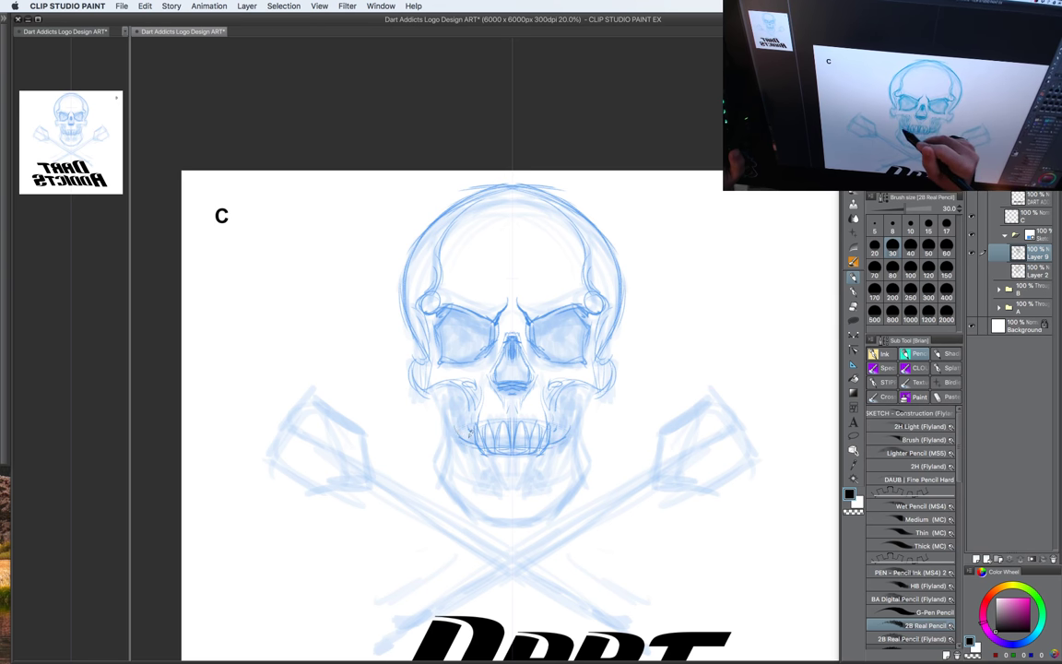
pyautogui.moveTo(426, 367)
pyautogui.mouseDown()
pyautogui.moveTo(424, 396)
pyautogui.moveTo(413, 396)
pyautogui.mouseUp()
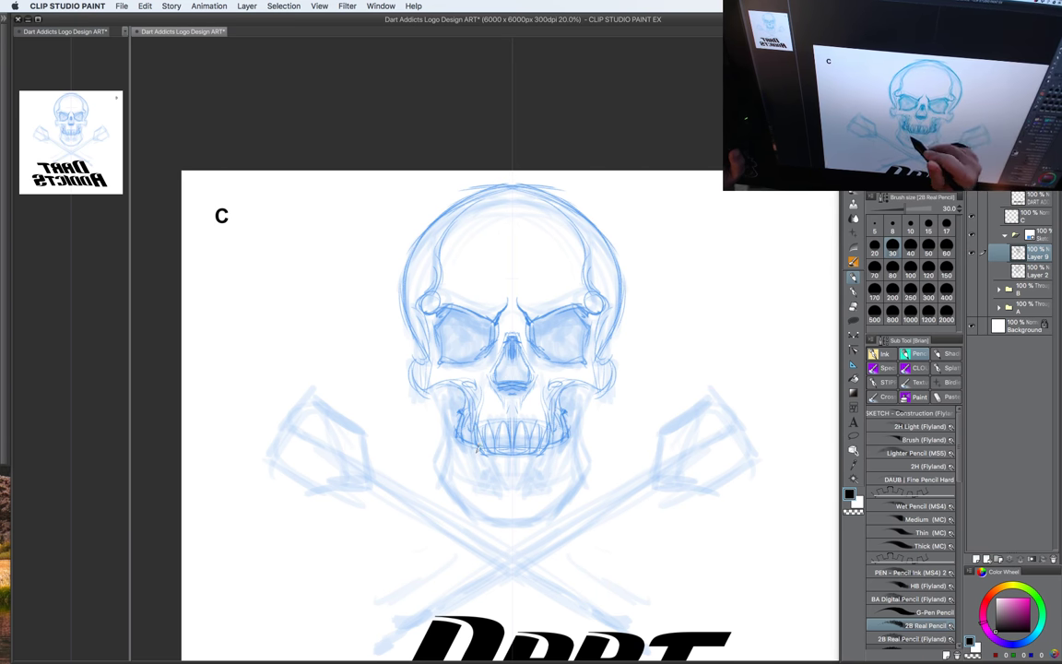
pyautogui.moveTo(483, 456); pyautogui.dragTo(518, 490)
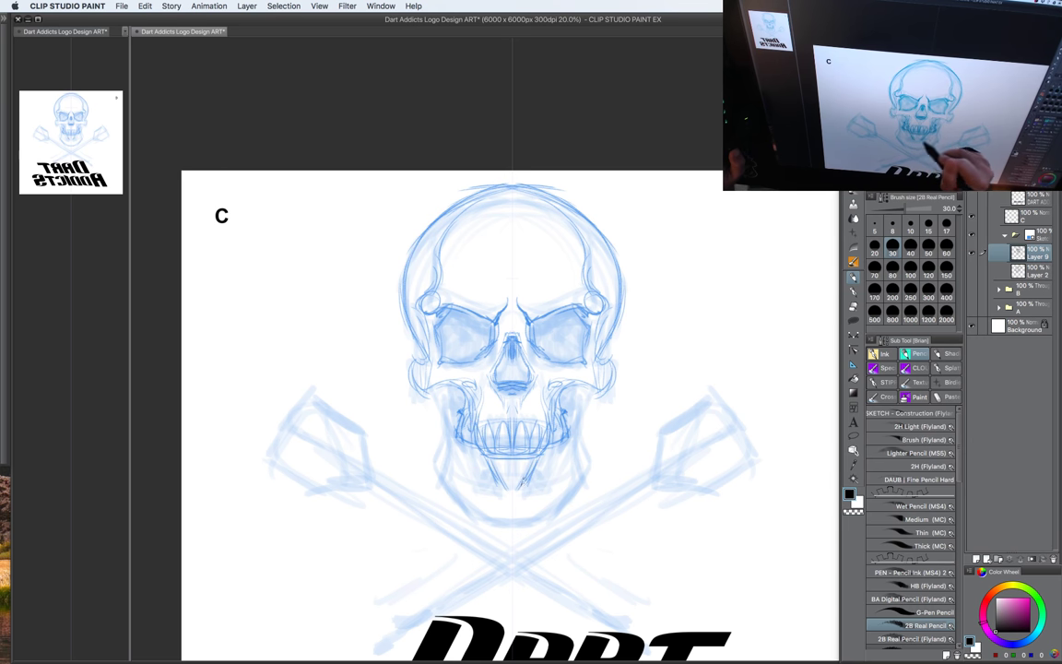
pyautogui.moveTo(460, 404); pyautogui.dragTo(468, 445)
pyautogui.moveTo(428, 393)
pyautogui.mouseDown()
pyautogui.moveTo(419, 416)
pyautogui.moveTo(494, 446)
pyautogui.mouseUp()
pyautogui.moveTo(422, 437); pyautogui.dragTo(487, 442)
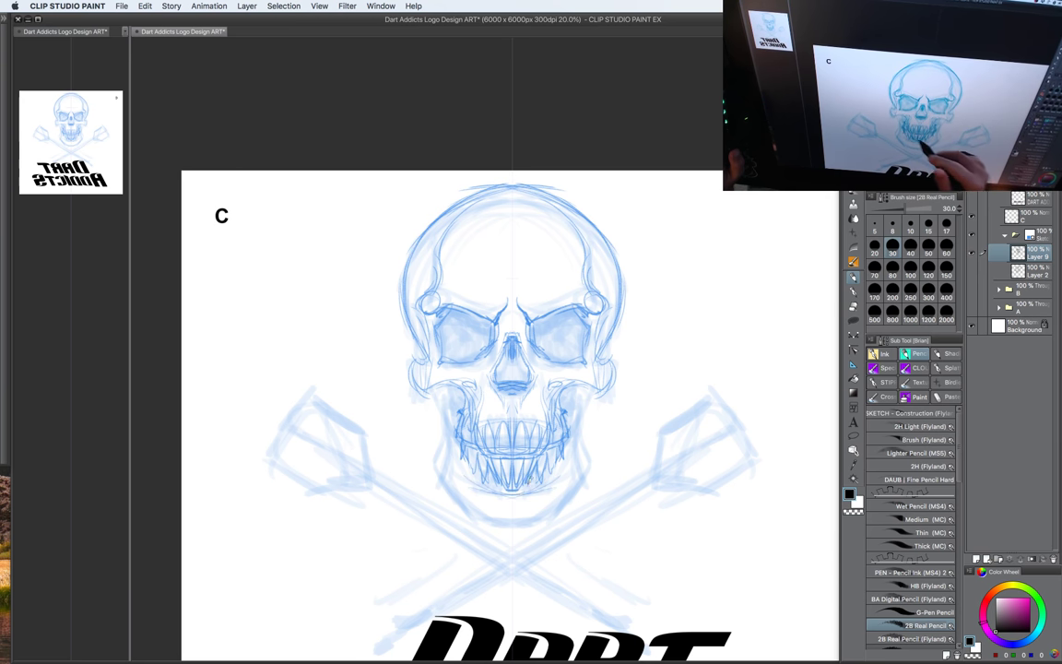
# Step: Outline the lower jaw with angular corners and a squared chin, connecting it up to the cheekbones
pyautogui.moveTo(479, 512)
pyautogui.mouseDown()
pyautogui.moveTo(544, 522)
pyautogui.moveTo(535, 528)
pyautogui.moveTo(551, 511)
pyautogui.moveTo(516, 529)
pyautogui.moveTo(442, 480)
pyautogui.moveTo(441, 452)
pyautogui.mouseUp()
pyautogui.moveTo(581, 441); pyautogui.dragTo(591, 477)
pyautogui.moveTo(439, 442); pyautogui.dragTo(434, 474)
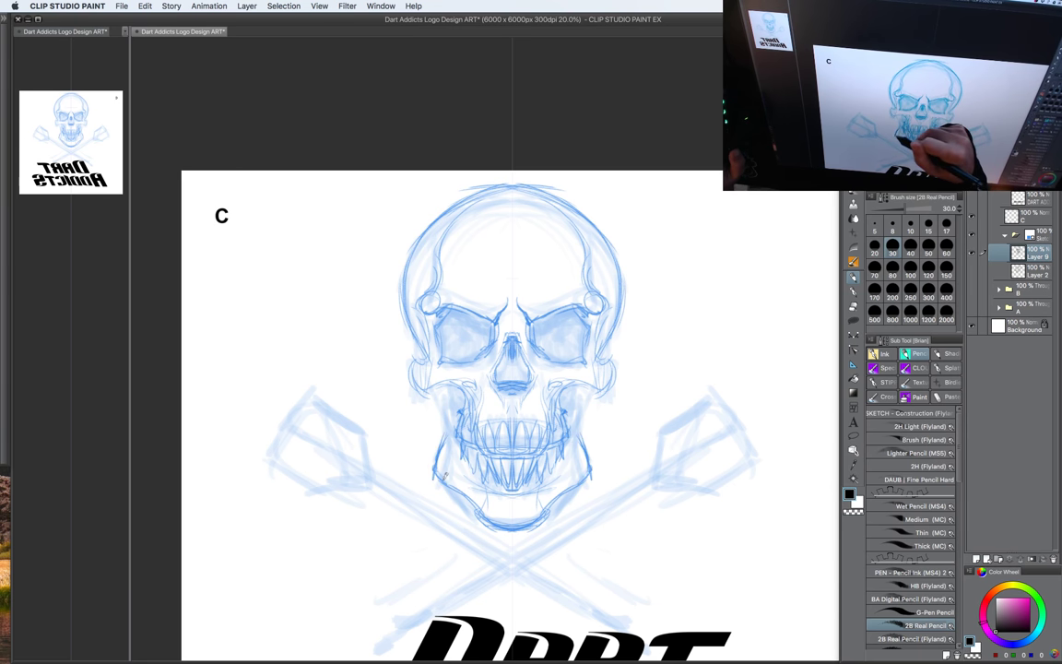
pyautogui.moveTo(405, 360)
pyautogui.mouseDown()
pyautogui.moveTo(400, 394)
pyautogui.moveTo(451, 449)
pyautogui.moveTo(459, 475)
pyautogui.mouseUp()
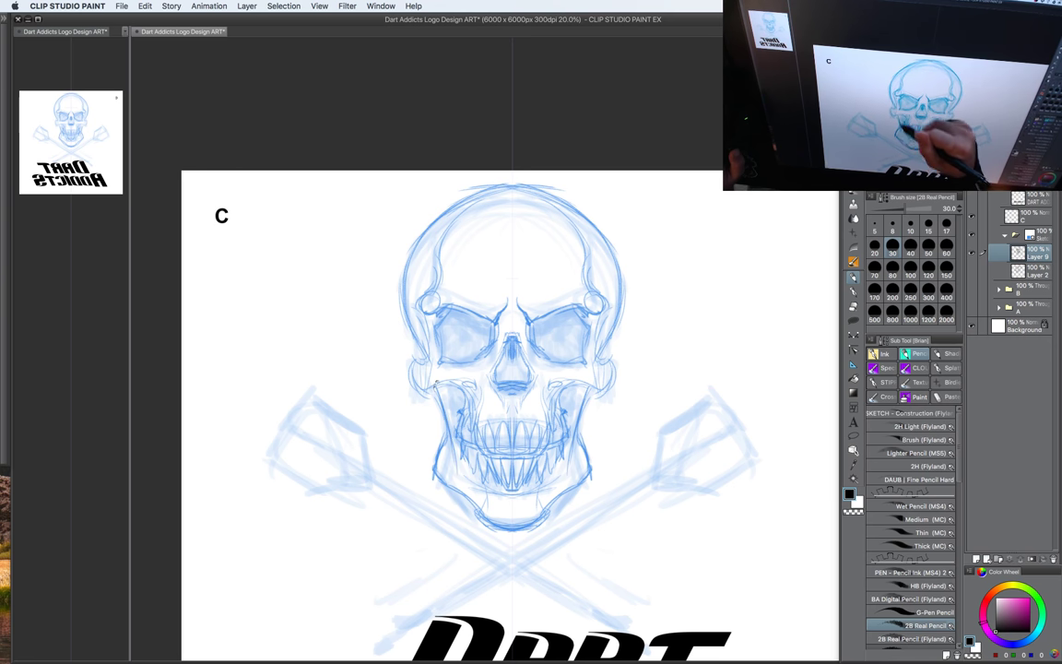
# Step: Shade the hollows between the cheekbones, the teeth and the sides of the jaw
pyautogui.moveTo(437, 396)
pyautogui.mouseDown()
pyautogui.moveTo(453, 476)
pyautogui.moveTo(463, 418)
pyautogui.mouseUp()
pyautogui.moveTo(416, 341); pyautogui.dragTo(413, 369)
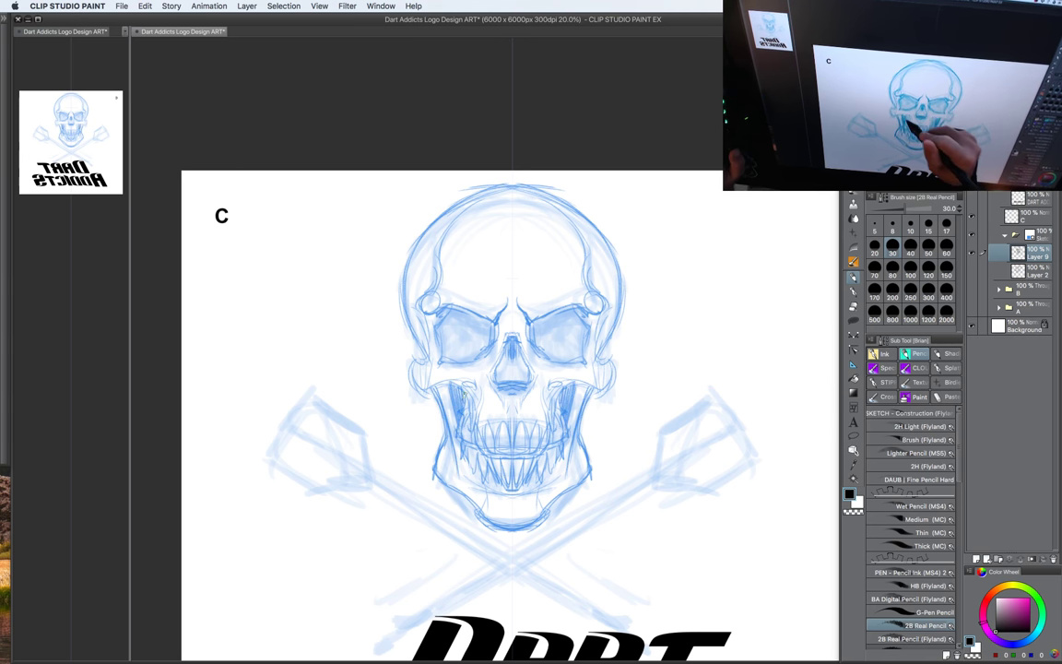
pyautogui.moveTo(451, 401)
pyautogui.mouseDown()
pyautogui.moveTo(458, 457)
pyautogui.moveTo(436, 389)
pyautogui.moveTo(425, 388)
pyautogui.mouseUp()
pyautogui.moveTo(590, 376); pyautogui.dragTo(531, 386)
# Step: Outline the angular flights of both darts with a center line through each, using pencil size 35
pyautogui.press('super+minus')
pyautogui.press('super+minus')
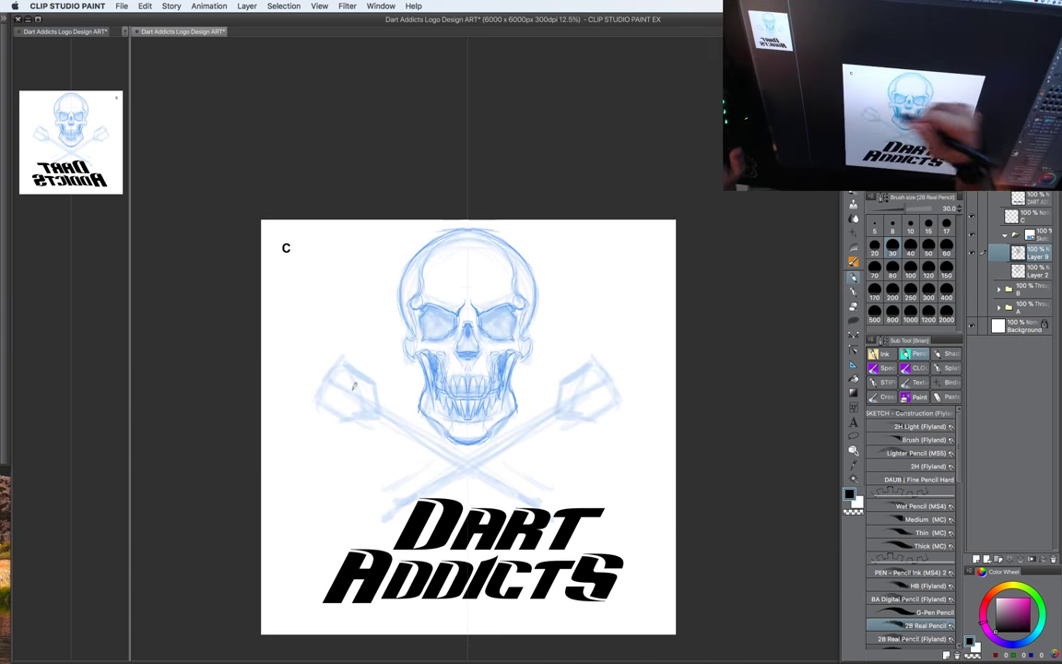
pyautogui.moveTo(311, 397)
pyautogui.mouseDown()
pyautogui.moveTo(347, 420)
pyautogui.moveTo(329, 376)
pyautogui.moveTo(316, 393)
pyautogui.moveTo(342, 357)
pyautogui.mouseUp()
pyautogui.press(']')
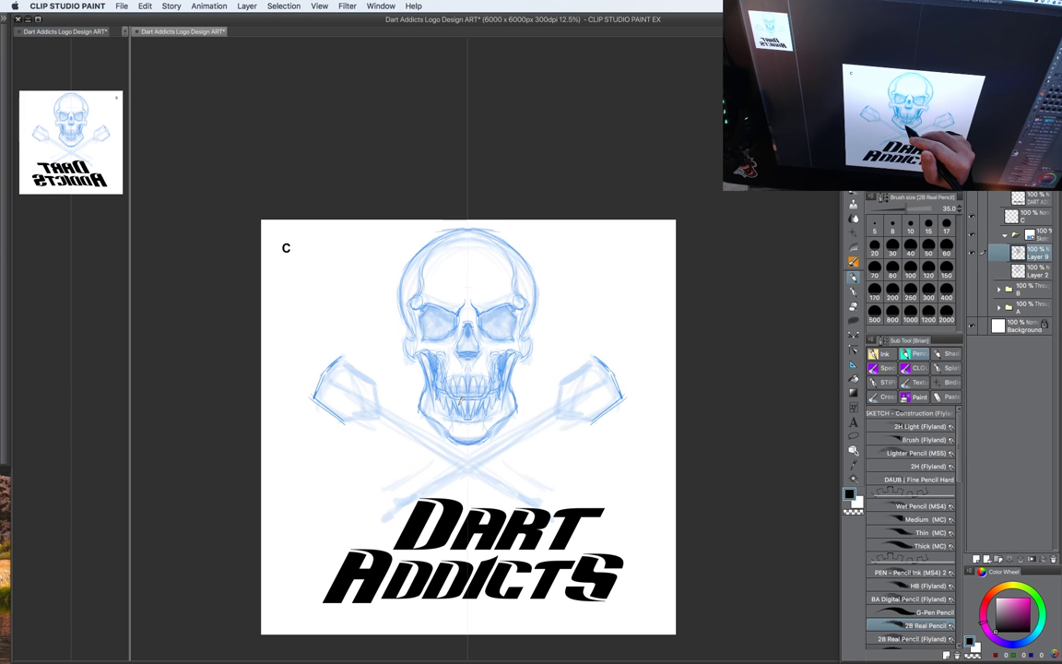
pyautogui.moveTo(507, 405); pyautogui.dragTo(506, 417)
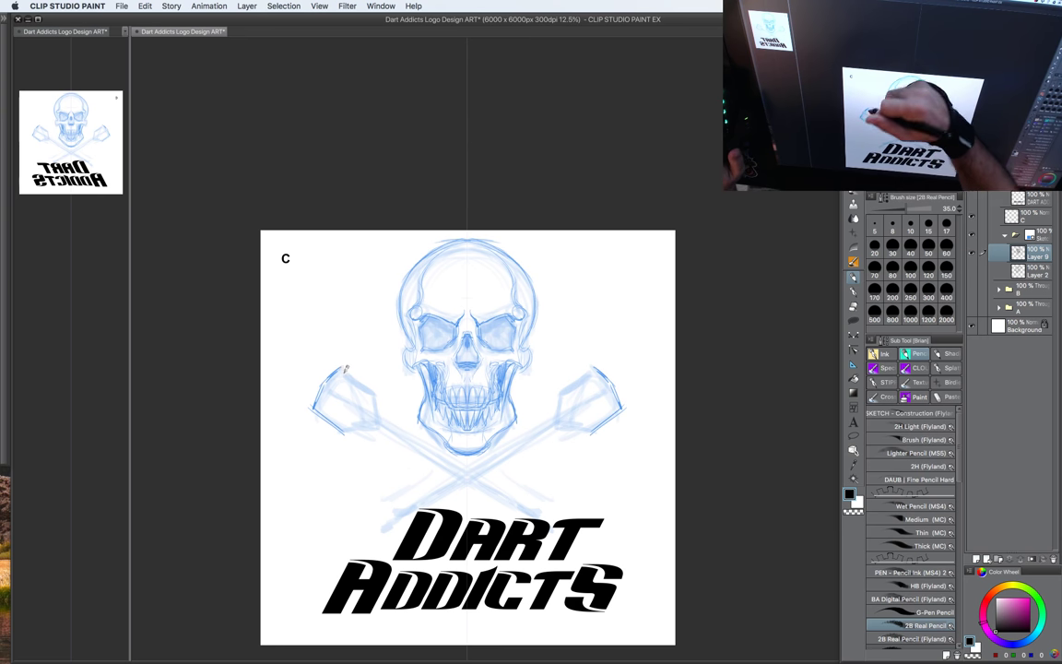
pyautogui.moveTo(343, 367)
pyautogui.mouseDown()
pyautogui.moveTo(374, 389)
pyautogui.moveTo(355, 403)
pyautogui.moveTo(377, 417)
pyautogui.mouseUp()
pyautogui.moveTo(322, 384); pyautogui.dragTo(398, 436)
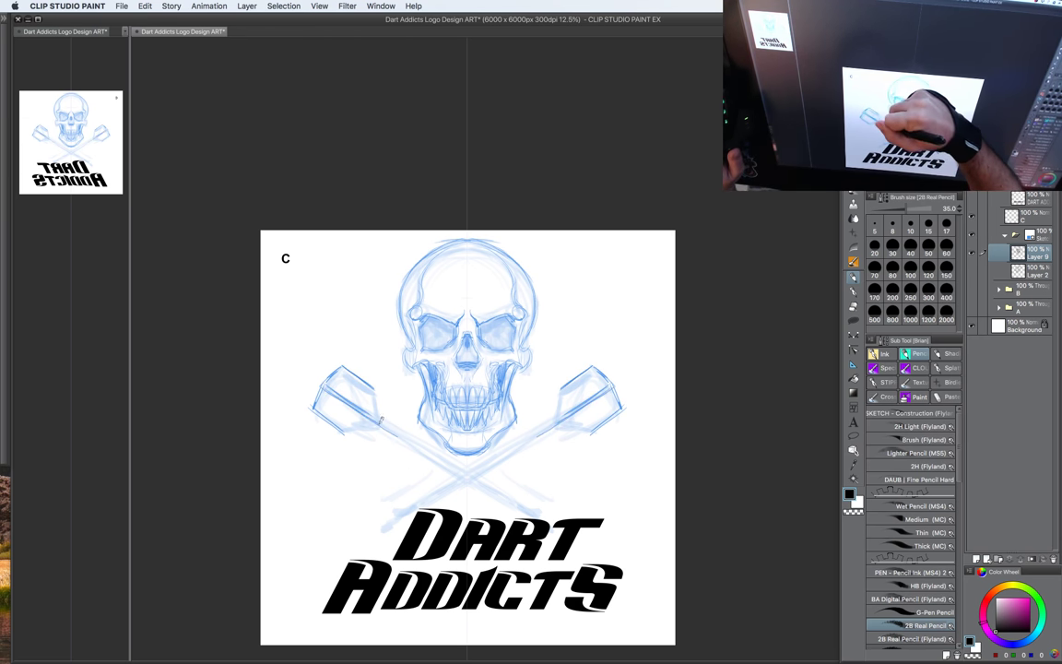
# Step: Draw the crossed dart shafts as straight double lines reaching the lettering and close the flights' front and rear edges
pyautogui.moveTo(327, 385); pyautogui.dragTo(548, 522)
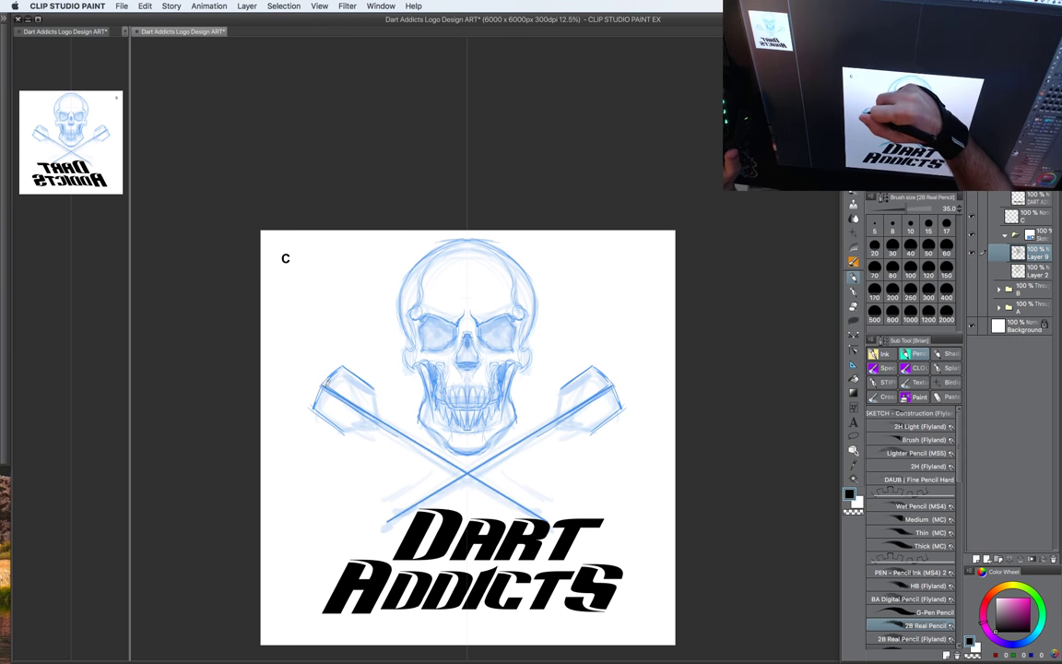
pyautogui.moveTo(323, 390); pyautogui.dragTo(551, 526)
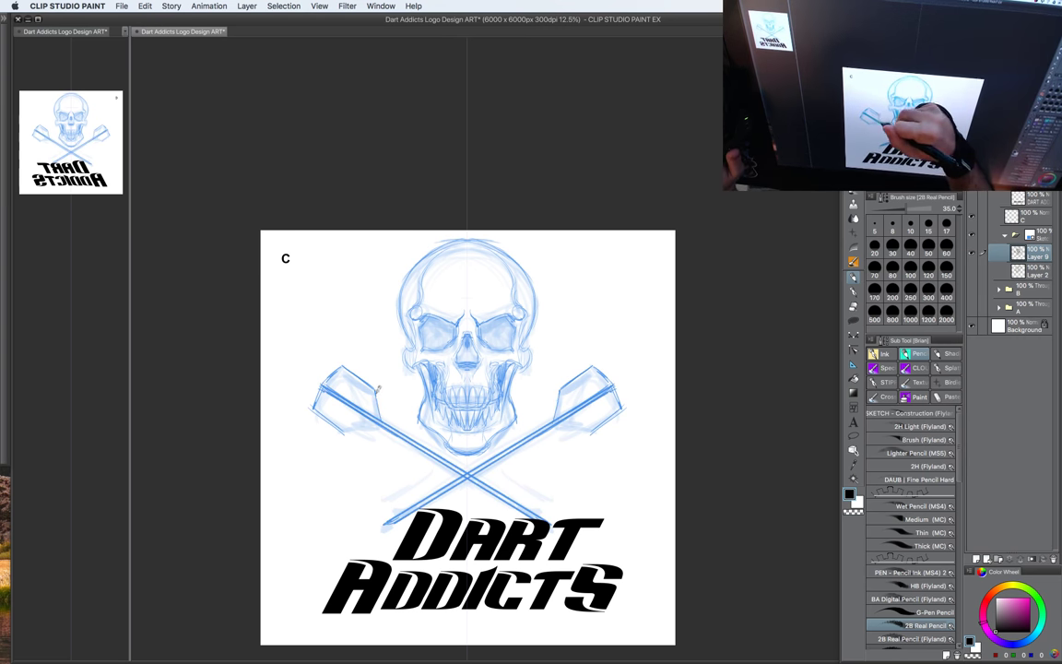
pyautogui.moveTo(374, 391); pyautogui.dragTo(381, 423)
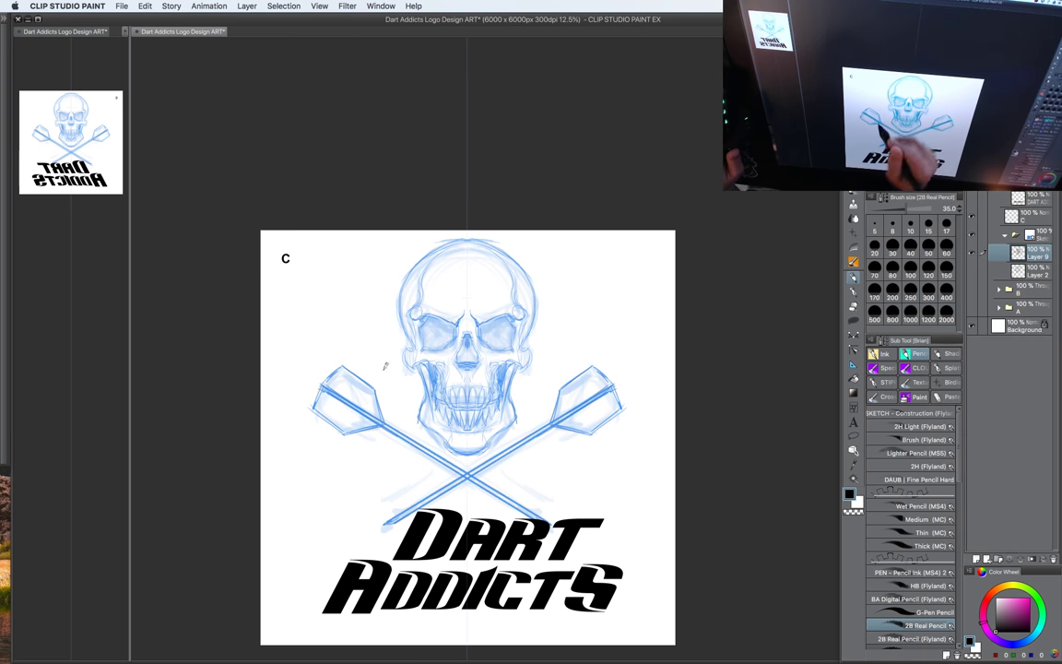
pyautogui.moveTo(548, 436); pyautogui.dragTo(538, 434)
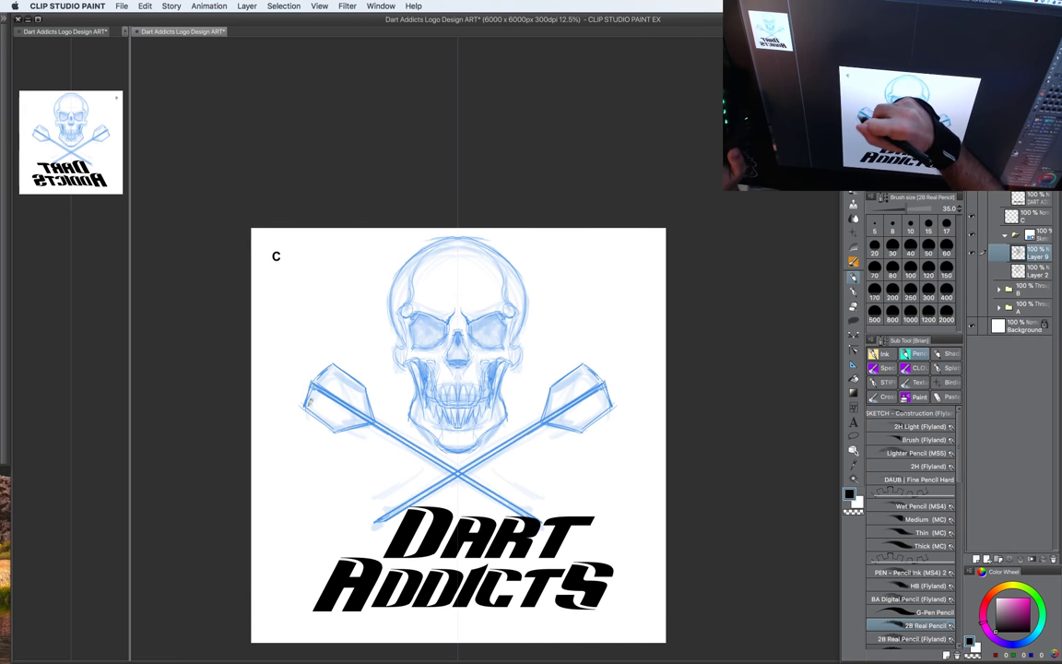
pyautogui.moveTo(308, 406); pyautogui.dragTo(316, 387)
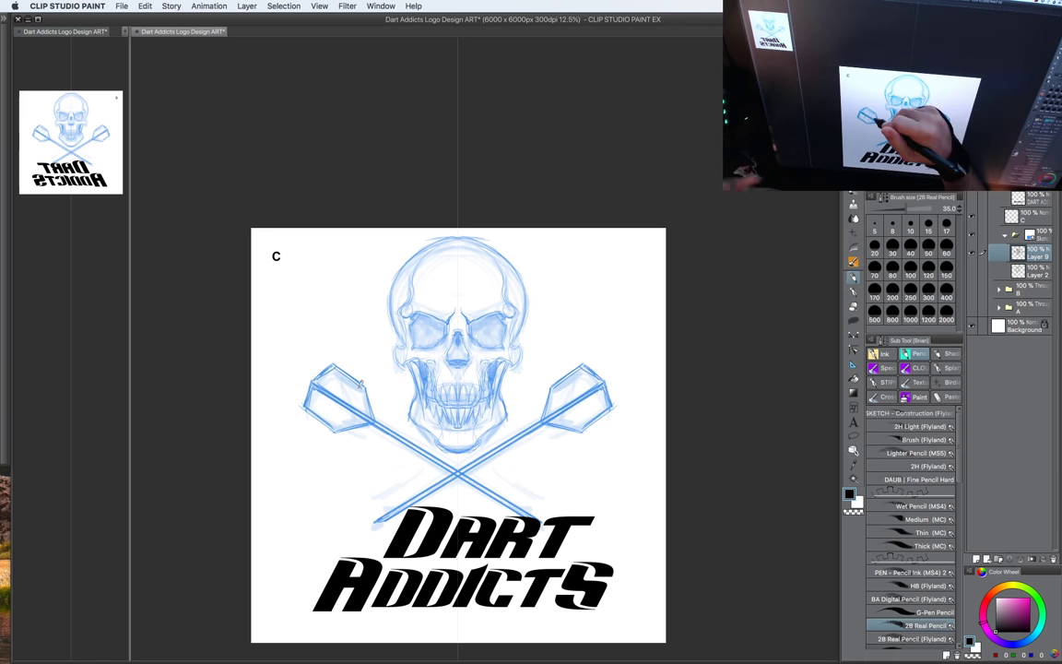
pyautogui.moveTo(365, 391); pyautogui.dragTo(372, 416)
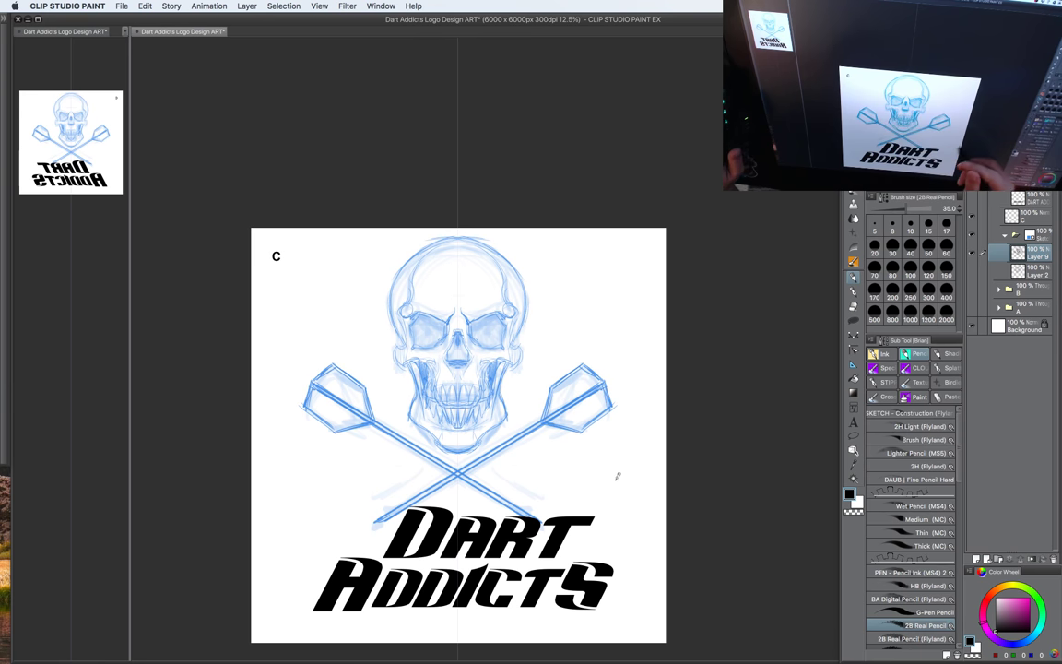
# Step: Set the pencil size to 40 and draw thicker barrels with grip lines on the darts from their crossing to the points
pyautogui.moveTo(596, 467); pyautogui.dragTo(578, 432)
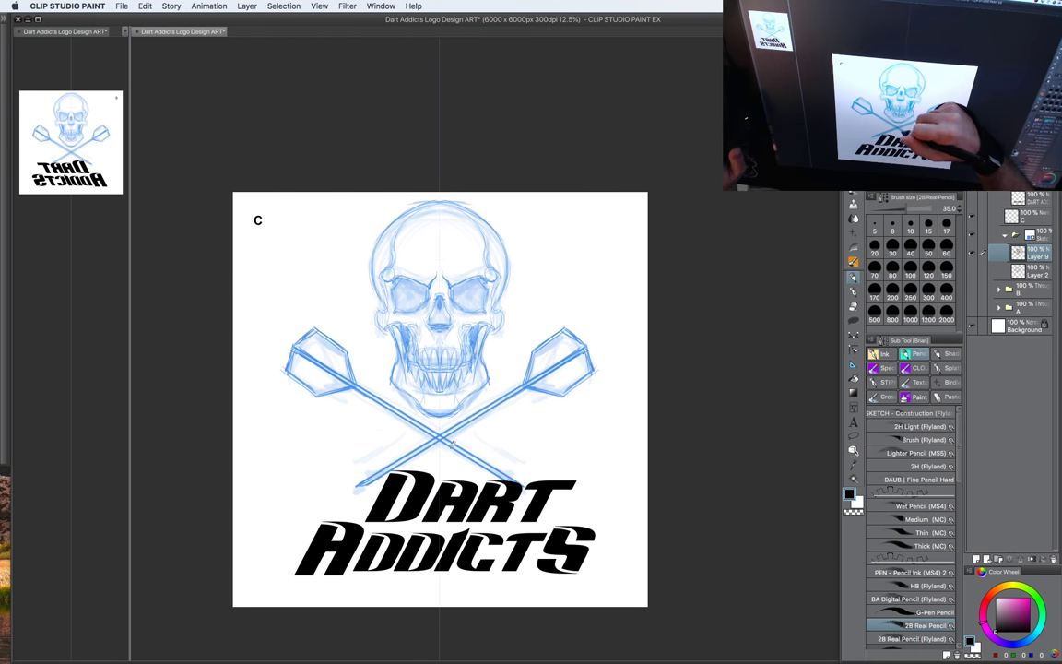
pyautogui.press(']')
pyautogui.moveTo(456, 425)
pyautogui.mouseDown()
pyautogui.moveTo(453, 446)
pyautogui.moveTo(486, 462)
pyautogui.mouseUp()
pyautogui.moveTo(427, 446)
pyautogui.mouseDown()
pyautogui.moveTo(455, 431)
pyautogui.moveTo(511, 479)
pyautogui.moveTo(473, 462)
pyautogui.mouseUp()
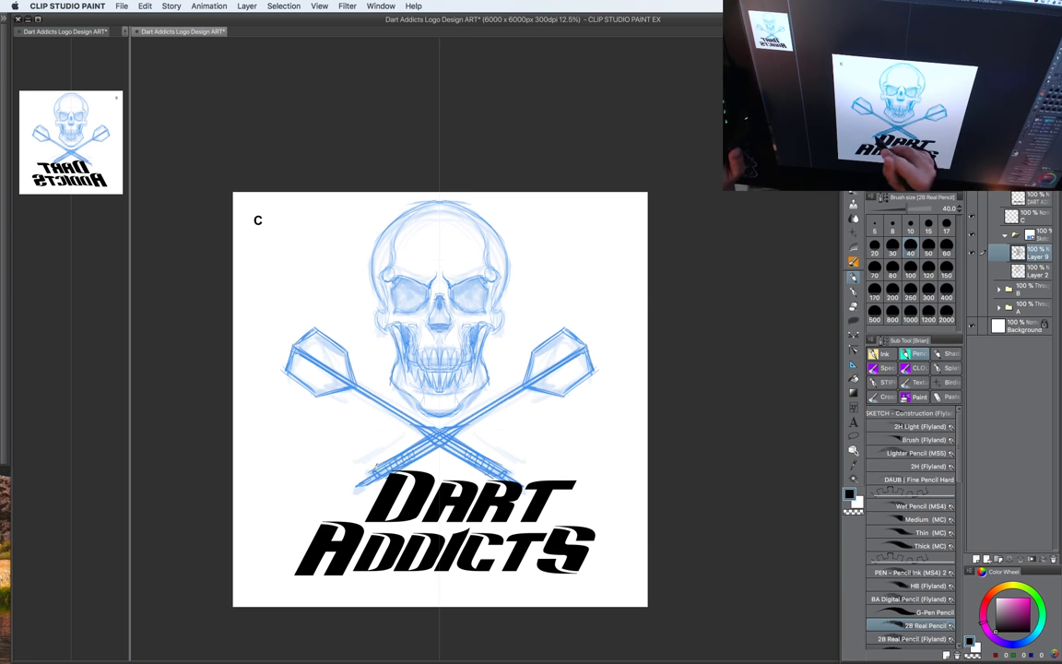
# Step: Sketch a large double-line circle behind the skull and darts, running from the skull's sides down behind the lettering
pyautogui.moveTo(528, 411); pyautogui.dragTo(518, 441)
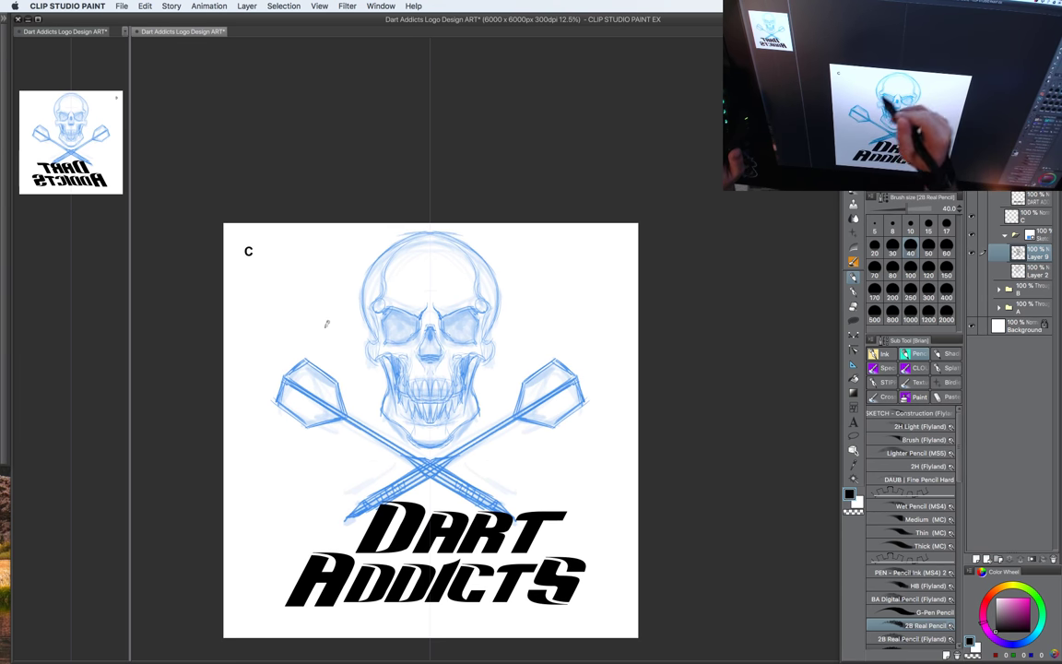
pyautogui.moveTo(321, 269)
pyautogui.mouseDown()
pyautogui.moveTo(298, 278)
pyautogui.moveTo(241, 355)
pyautogui.moveTo(245, 422)
pyautogui.moveTo(323, 479)
pyautogui.mouseUp()
pyautogui.press('super+z')
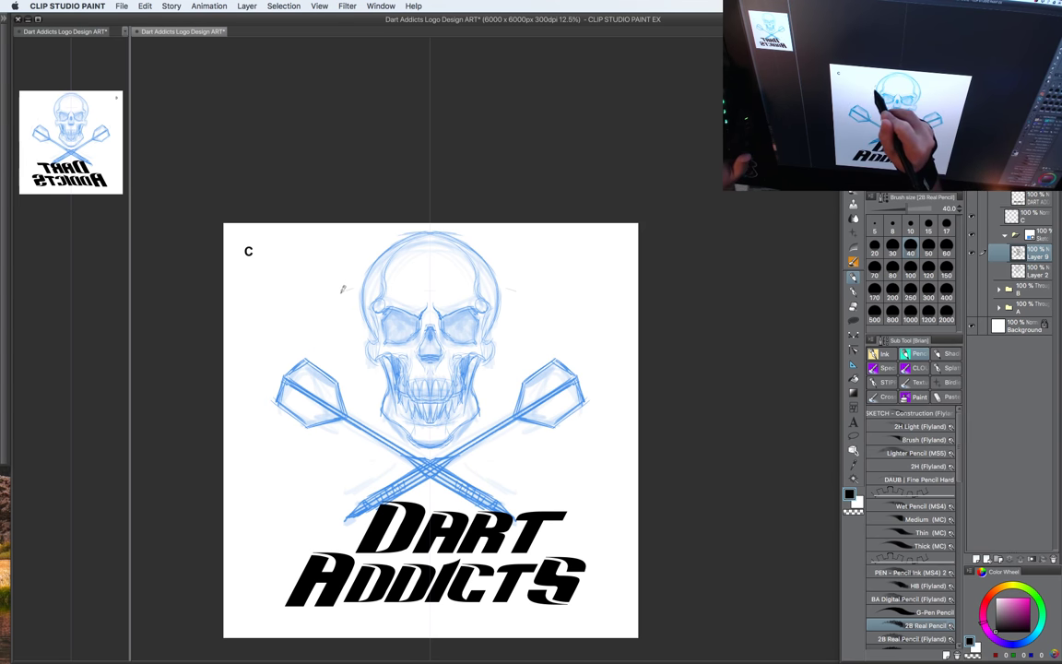
pyautogui.moveTo(350, 290)
pyautogui.mouseDown()
pyautogui.moveTo(274, 345)
pyautogui.moveTo(259, 394)
pyautogui.moveTo(272, 481)
pyautogui.moveTo(318, 538)
pyautogui.moveTo(332, 288)
pyautogui.moveTo(261, 364)
pyautogui.moveTo(264, 466)
pyautogui.moveTo(326, 554)
pyautogui.mouseUp()
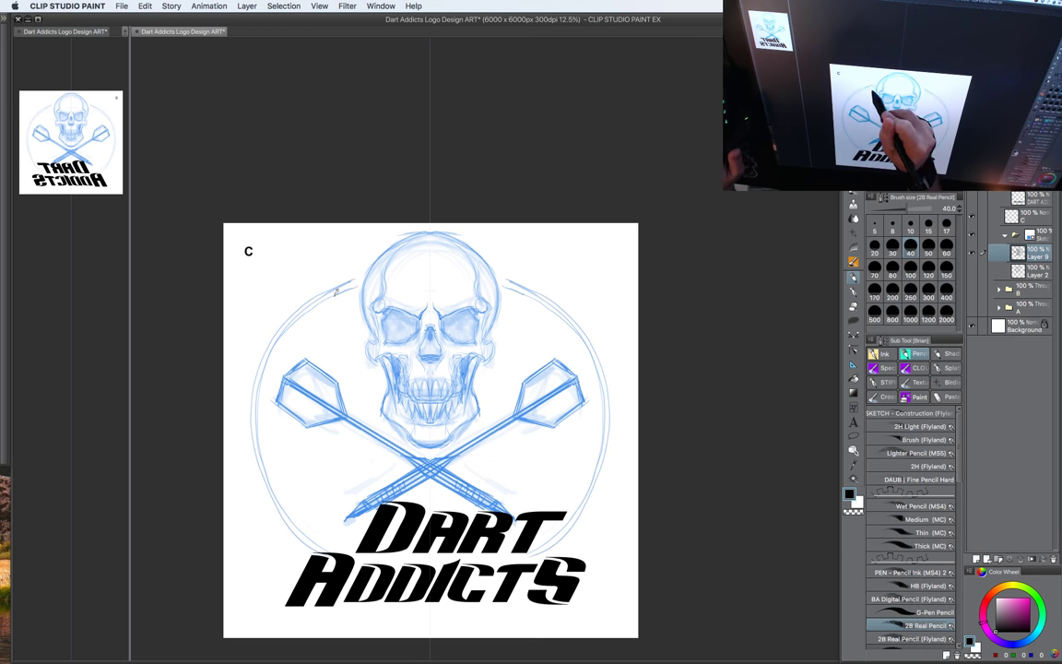
pyautogui.moveTo(336, 291)
pyautogui.mouseDown()
pyautogui.moveTo(272, 290)
pyautogui.moveTo(245, 325)
pyautogui.moveTo(236, 392)
pyautogui.mouseUp()
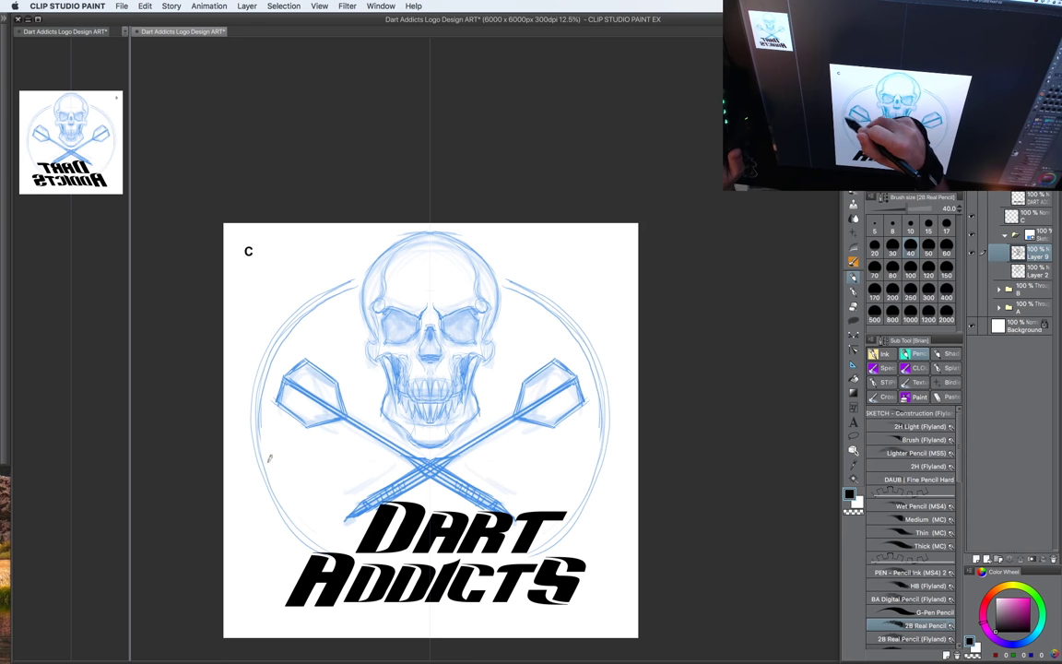
pyautogui.moveTo(270, 458); pyautogui.dragTo(307, 498)
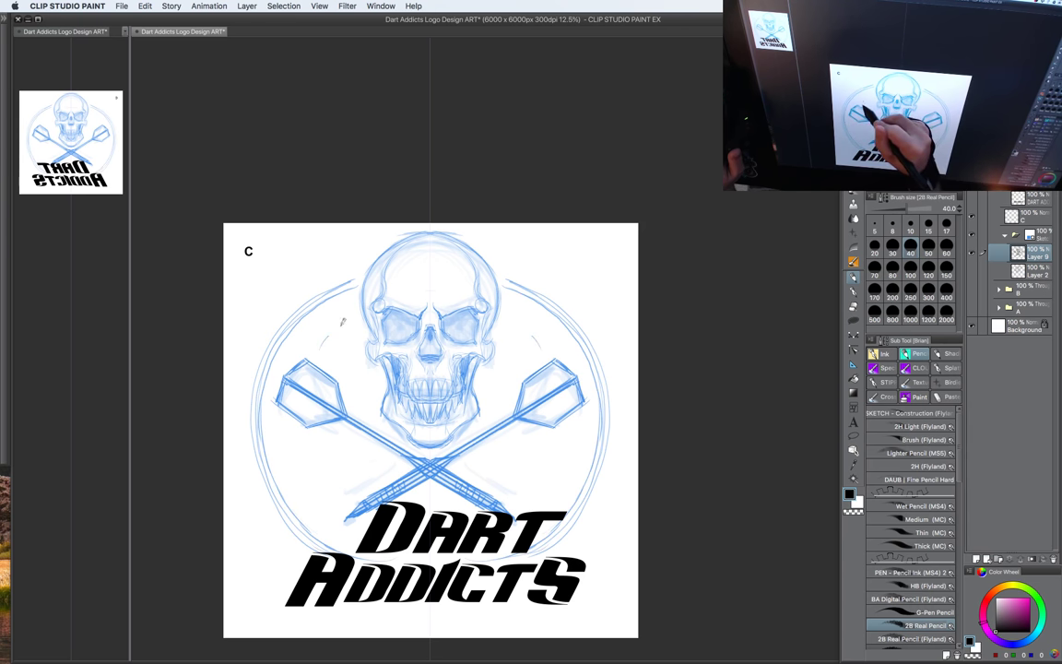
# Step: Sketch a smaller inner ring inside the circle, with arcs above the flights and double arcs below them
pyautogui.moveTo(354, 318); pyautogui.dragTo(322, 347)
pyautogui.moveTo(305, 436)
pyautogui.mouseDown()
pyautogui.moveTo(317, 483)
pyautogui.moveTo(346, 519)
pyautogui.mouseUp()
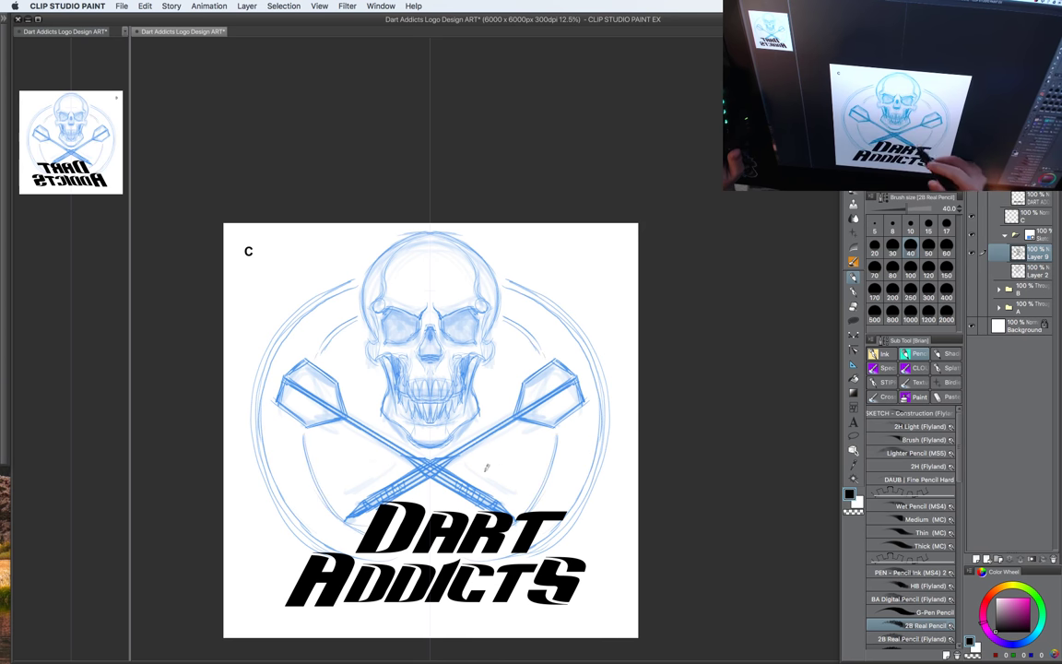
pyautogui.moveTo(319, 444)
pyautogui.mouseDown()
pyautogui.moveTo(359, 503)
pyautogui.moveTo(351, 512)
pyautogui.mouseUp()
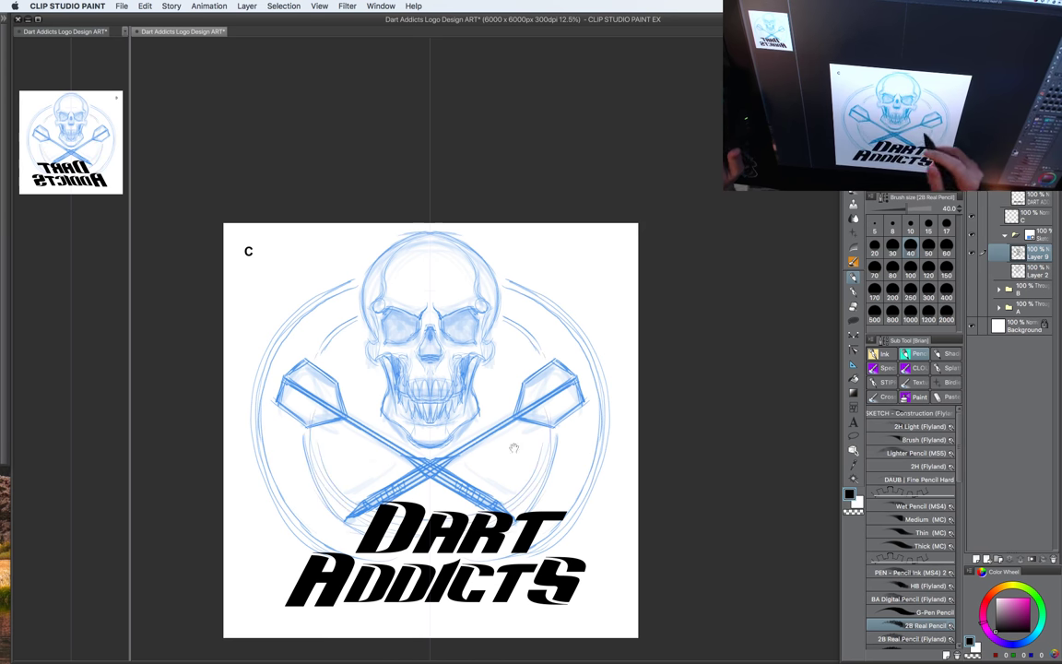
# Step: Set the pencil size to 35 and add short radiating lines inside the inner ring, above and below the dart shafts
pyautogui.moveTo(514, 446); pyautogui.dragTo(522, 435)
pyautogui.press('[')
pyautogui.moveTo(351, 466)
pyautogui.mouseDown()
pyautogui.moveTo(388, 447)
pyautogui.moveTo(367, 435)
pyautogui.mouseUp()
pyautogui.moveTo(340, 435); pyautogui.dragTo(366, 429)
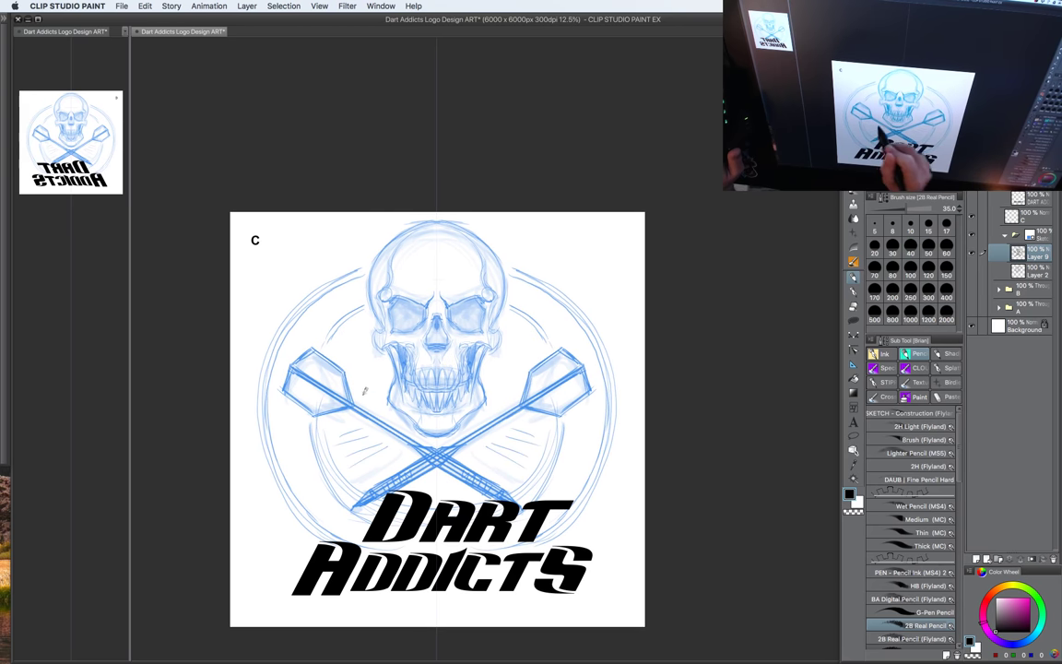
pyautogui.moveTo(353, 386)
pyautogui.mouseDown()
pyautogui.moveTo(377, 390)
pyautogui.moveTo(372, 372)
pyautogui.mouseUp()
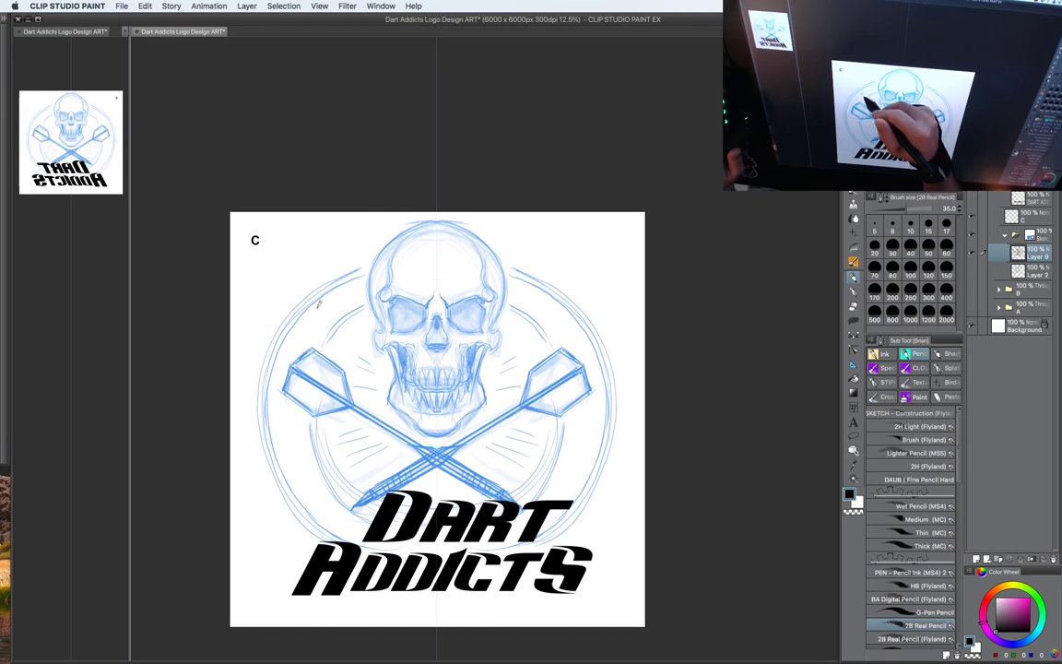
# Step: Sketch four rounded placeholder shapes down each side of the band between the outer and inner rings
pyautogui.moveTo(310, 319); pyautogui.dragTo(344, 285)
pyautogui.moveTo(287, 427)
pyautogui.mouseDown()
pyautogui.moveTo(305, 437)
pyautogui.moveTo(290, 424)
pyautogui.mouseUp()
pyautogui.moveTo(316, 494); pyautogui.dragTo(316, 496)
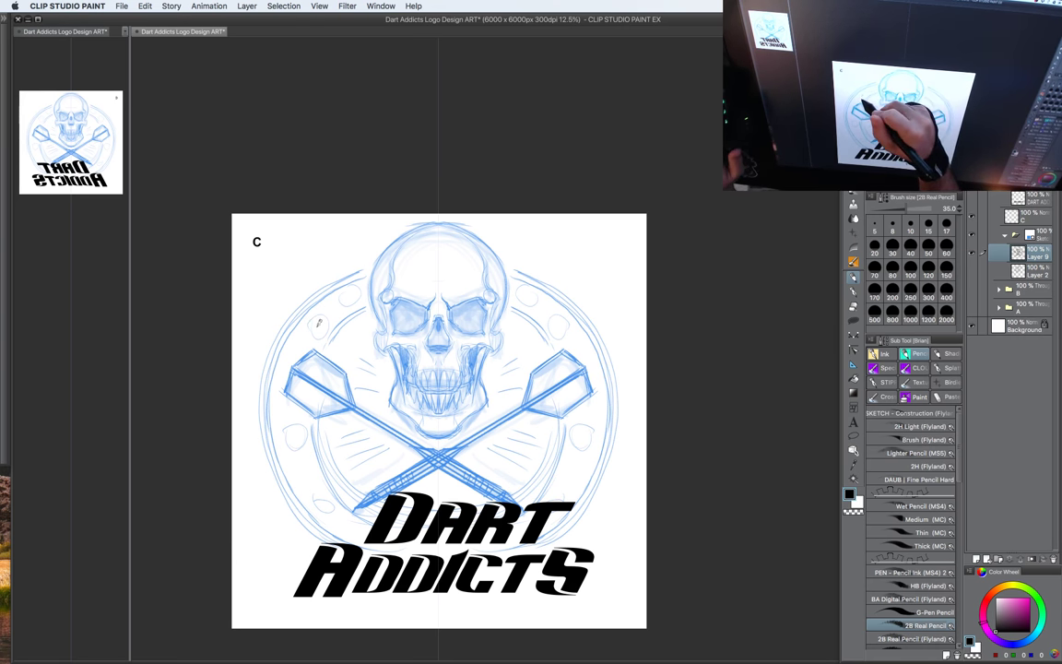
pyautogui.moveTo(565, 457); pyautogui.dragTo(557, 465)
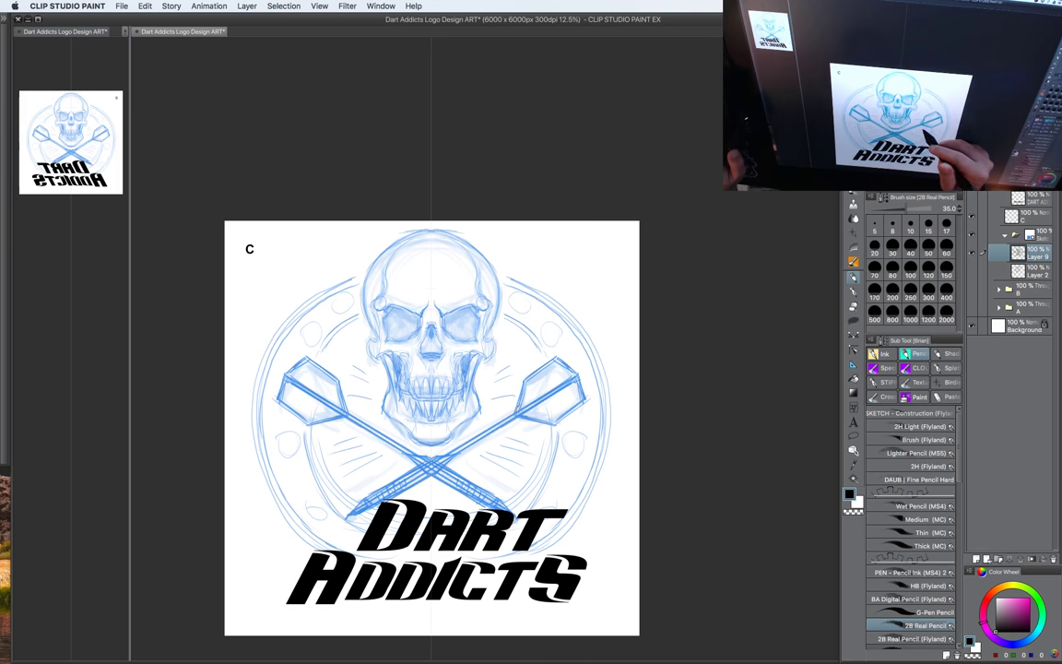
pyautogui.press('x')
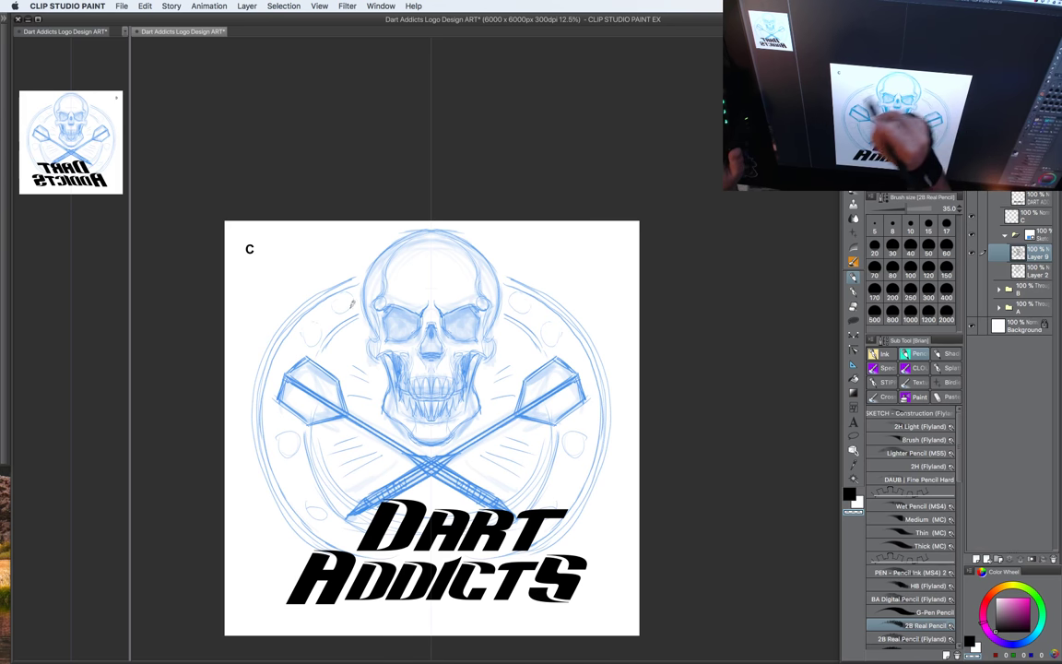
pyautogui.press('c')
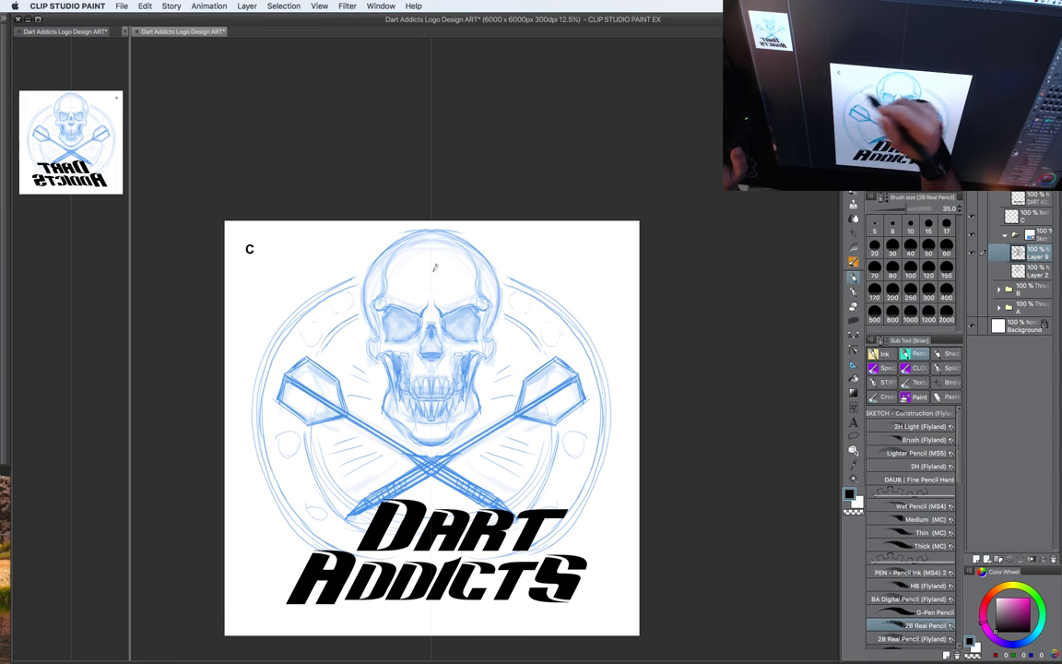
# Step: Darken the curved mouth line between the skull's upper and lower teeth and reinforce the eye sockets' shading
pyautogui.moveTo(590, 419); pyautogui.dragTo(605, 433)
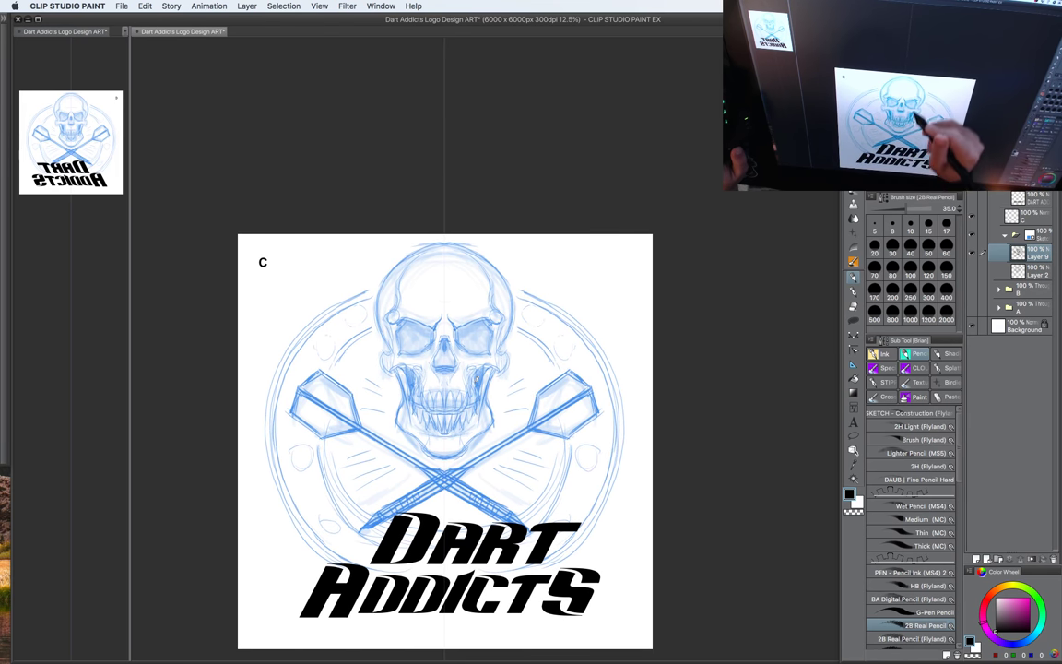
pyautogui.moveTo(478, 390); pyautogui.dragTo(446, 409)
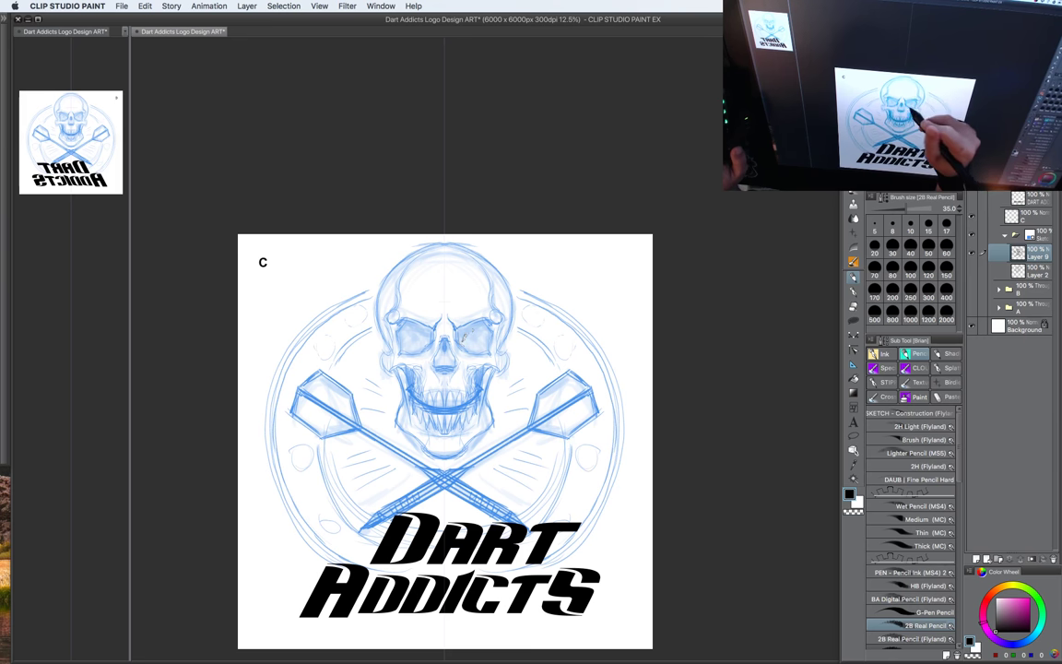
pyautogui.moveTo(489, 343); pyautogui.dragTo(484, 354)
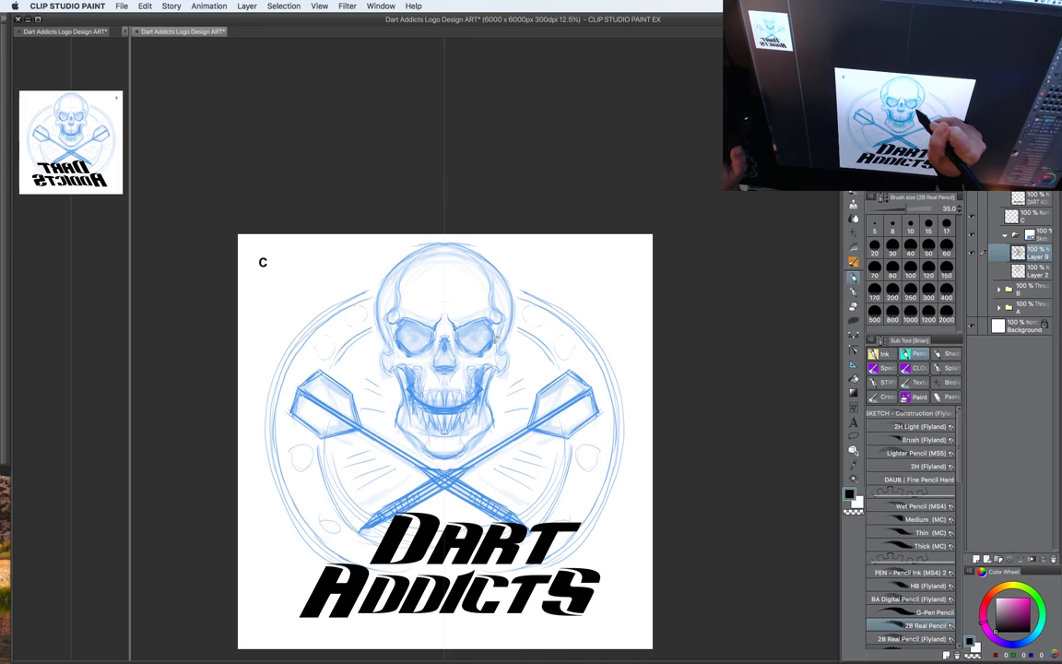
# Step: Lower the concept C sketch folder's opacity to 23% and add a new layer directly above the folder
pyautogui.moveTo(599, 443); pyautogui.dragTo(564, 434)
pyautogui.click(1041, 235)
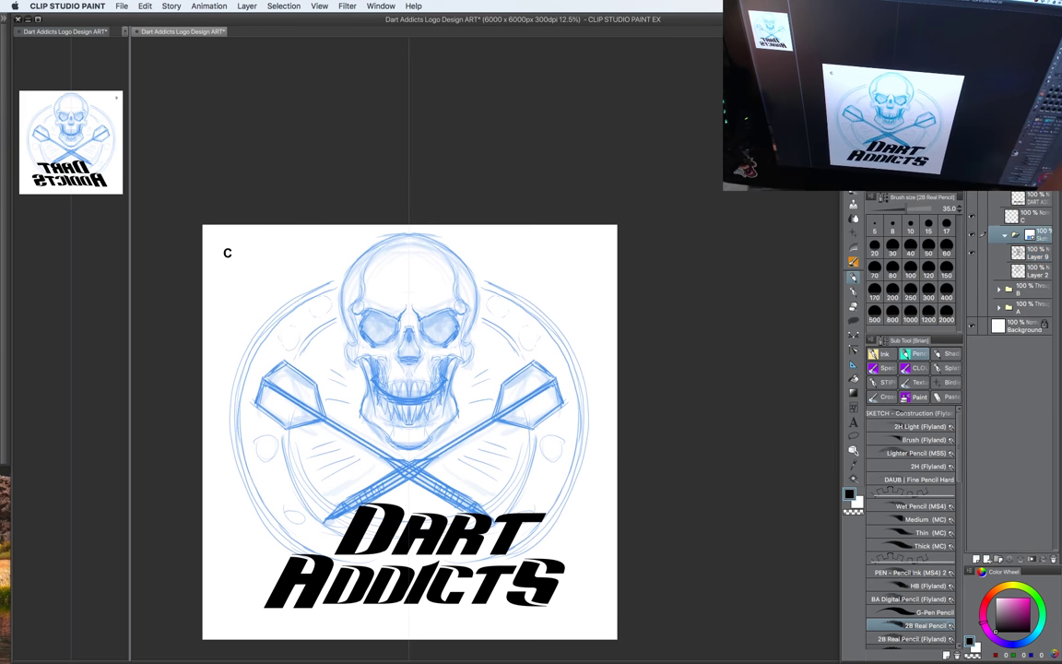
pyautogui.moveTo(1047, 142); pyautogui.dragTo(1022, 142)
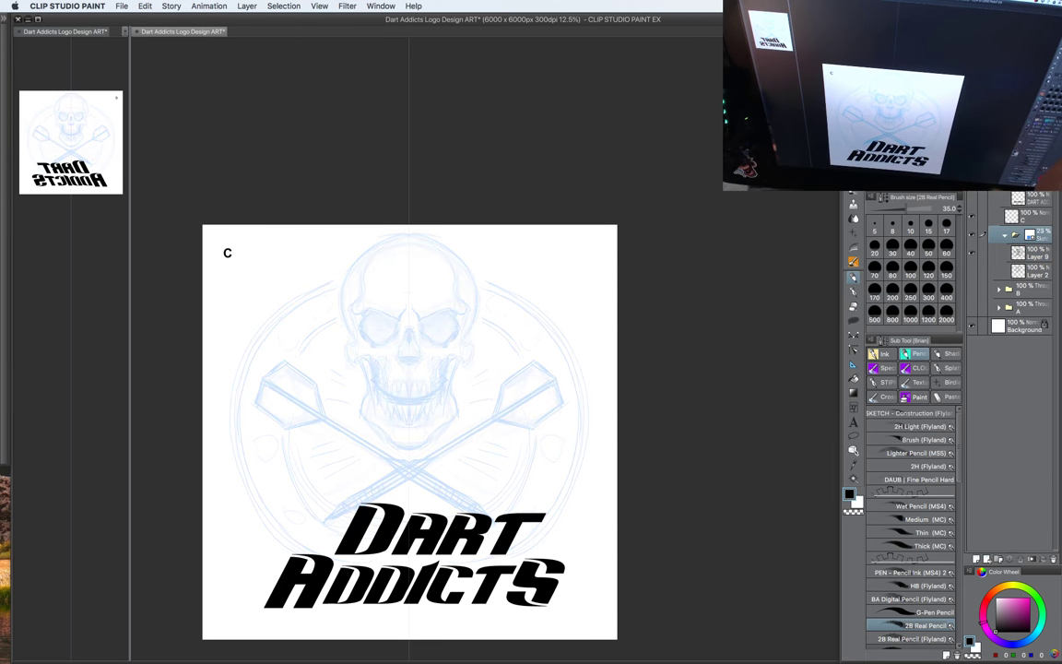
pyautogui.click(976, 558)
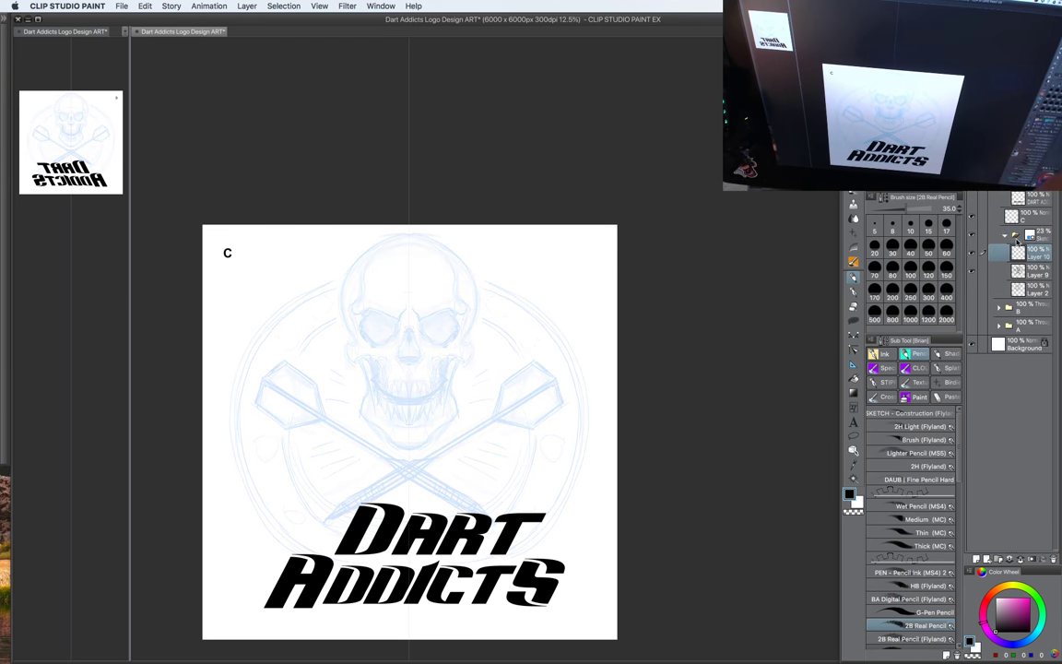
pyautogui.moveTo(1020, 252); pyautogui.dragTo(1018, 224)
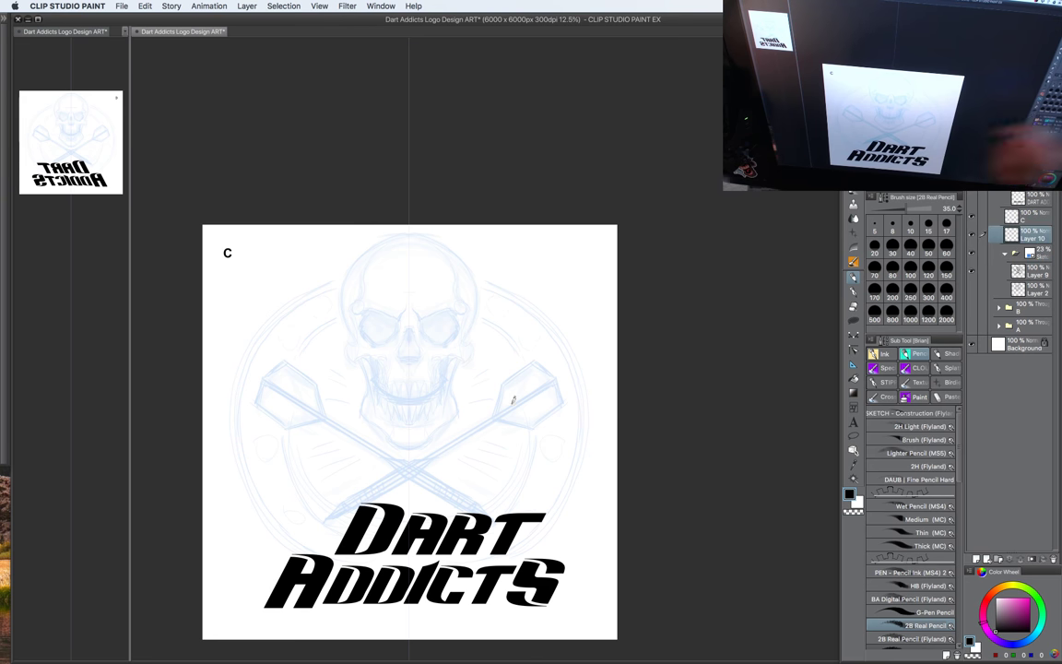
# Step: Draw dark, angry brow lines over the skull's inner eye sockets and nose bridge, and set the pencil size to 30
pyautogui.moveTo(468, 373); pyautogui.dragTo(531, 452)
pyautogui.press('super+z')
pyautogui.moveTo(494, 374); pyautogui.dragTo(559, 379)
pyautogui.press('super+plus')
pyautogui.press('super+plus')
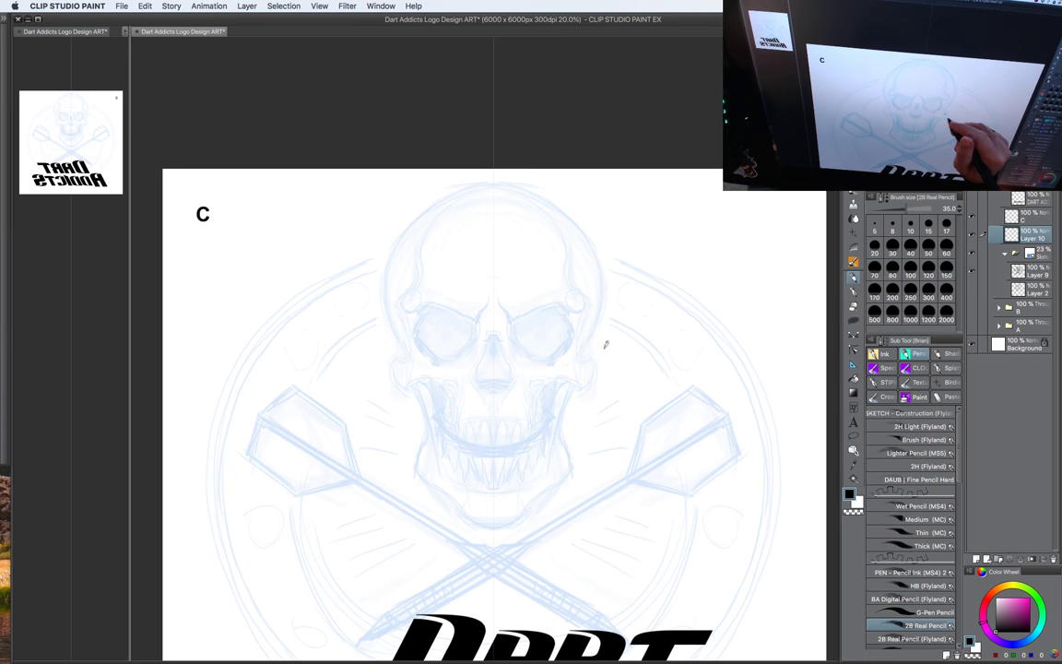
pyautogui.moveTo(655, 493)
pyautogui.mouseDown()
pyautogui.moveTo(660, 415)
pyautogui.moveTo(665, 461)
pyautogui.mouseUp()
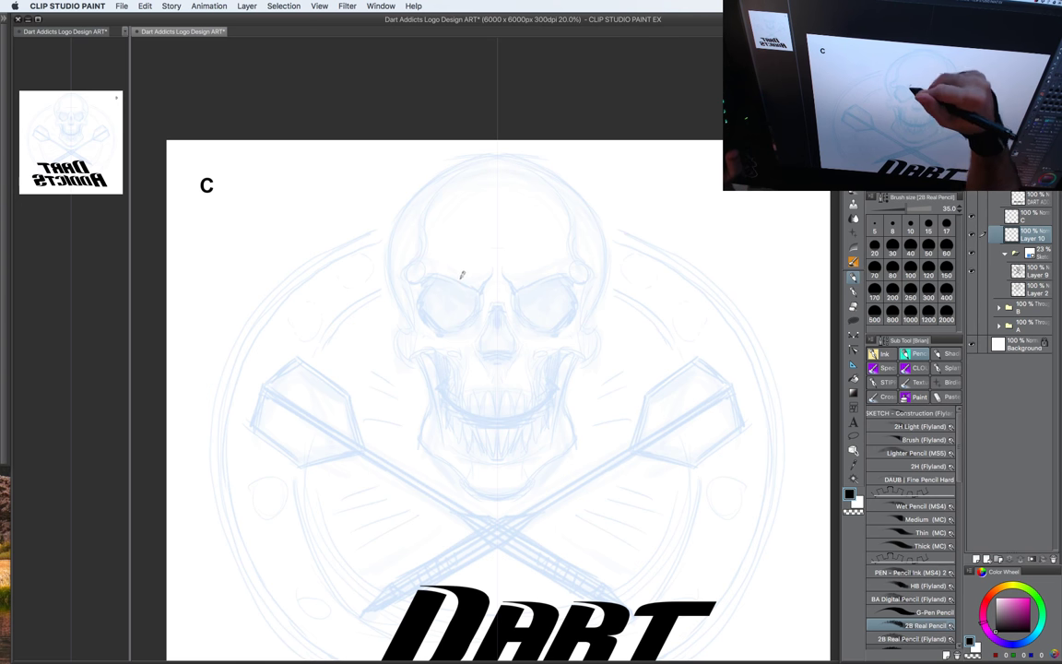
pyautogui.moveTo(451, 278)
pyautogui.mouseDown()
pyautogui.moveTo(481, 276)
pyautogui.moveTo(484, 293)
pyautogui.moveTo(490, 262)
pyautogui.mouseUp()
pyautogui.press('[')
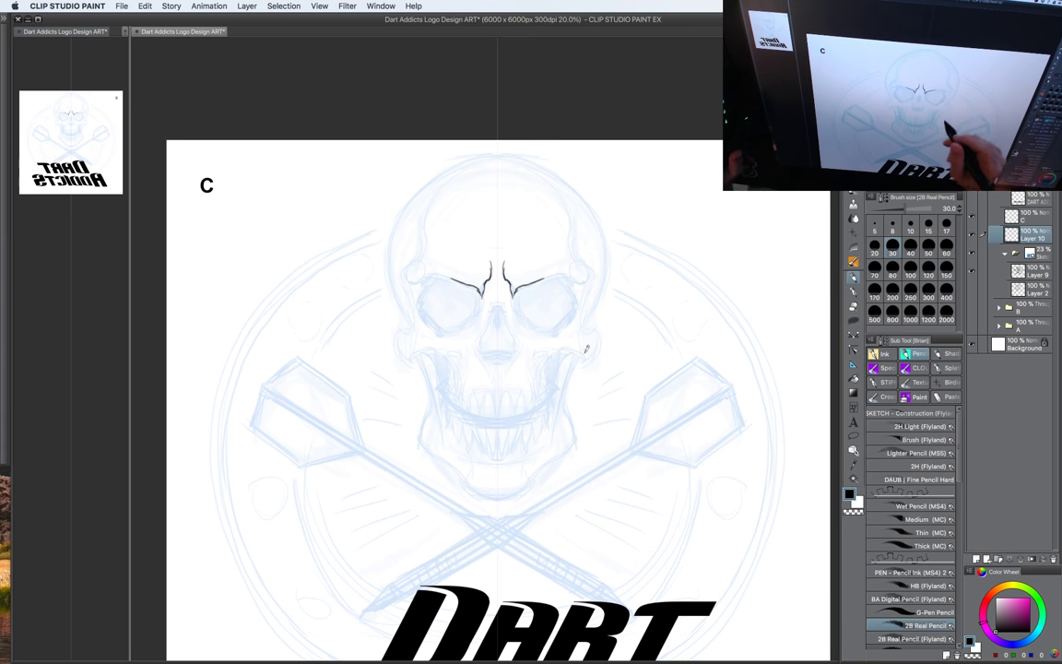
# Step: Draw the brow ridges and lower temple lines of the skull on Layer 10 with the 2B Real Pencil at brush size 20
pyautogui.moveTo(636, 383); pyautogui.dragTo(626, 410)
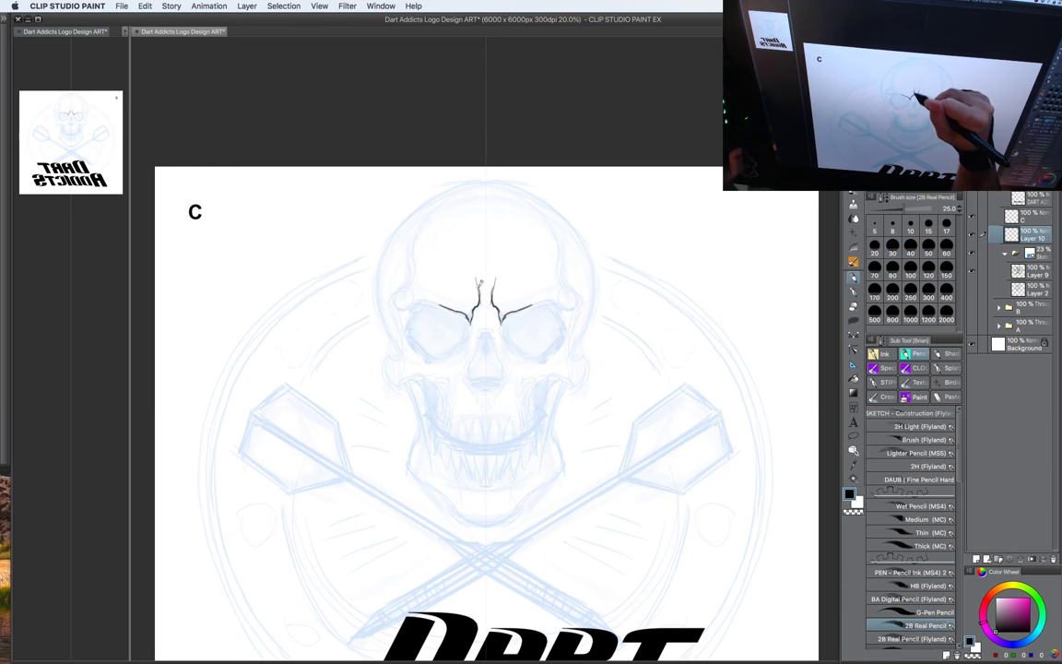
pyautogui.press('[')
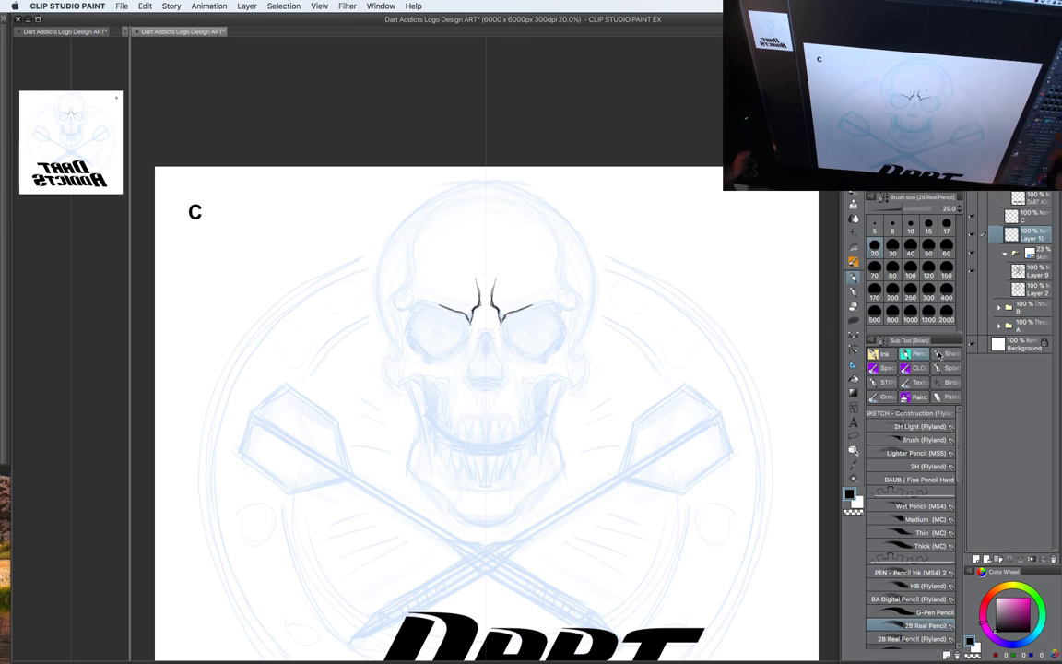
pyautogui.scroll(-5, 959, 458)
pyautogui.moveTo(958, 458); pyautogui.dragTo(959, 528)
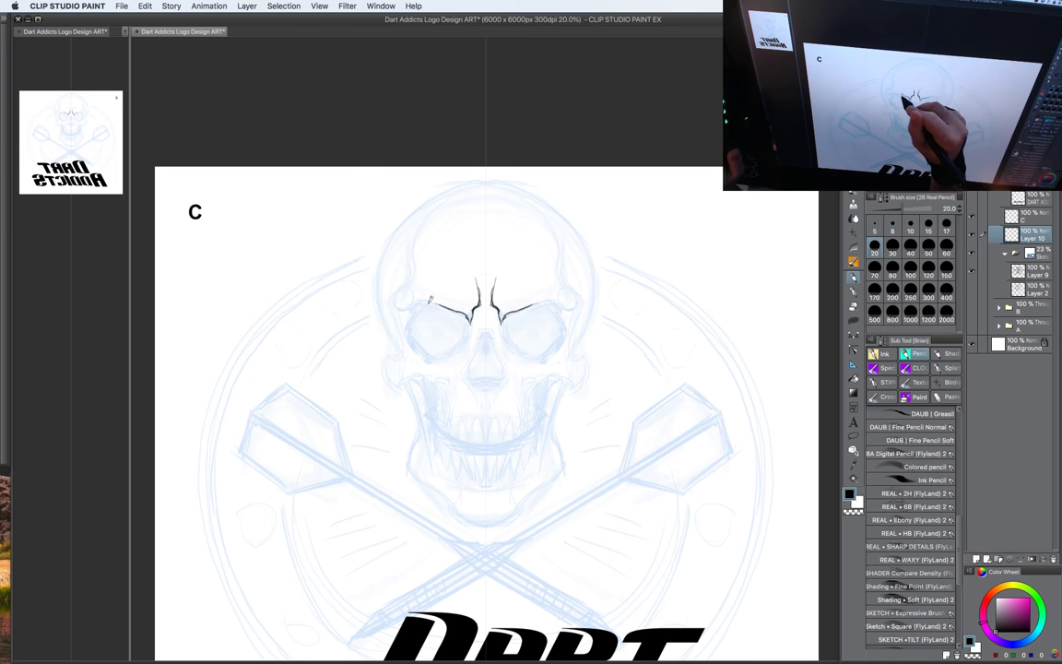
pyautogui.moveTo(428, 303)
pyautogui.mouseDown()
pyautogui.moveTo(397, 297)
pyautogui.moveTo(423, 221)
pyautogui.mouseUp()
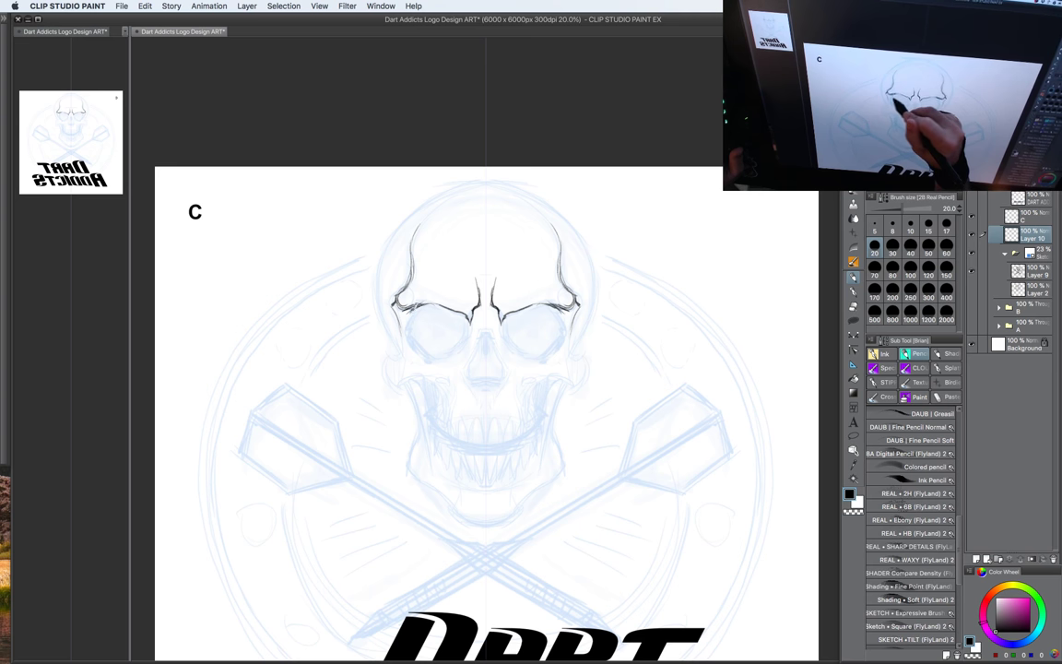
# Step: Outline both eye sockets over the blue sketch, strengthening the inner edges beside the nose bridge
pyautogui.moveTo(408, 310); pyautogui.dragTo(412, 322)
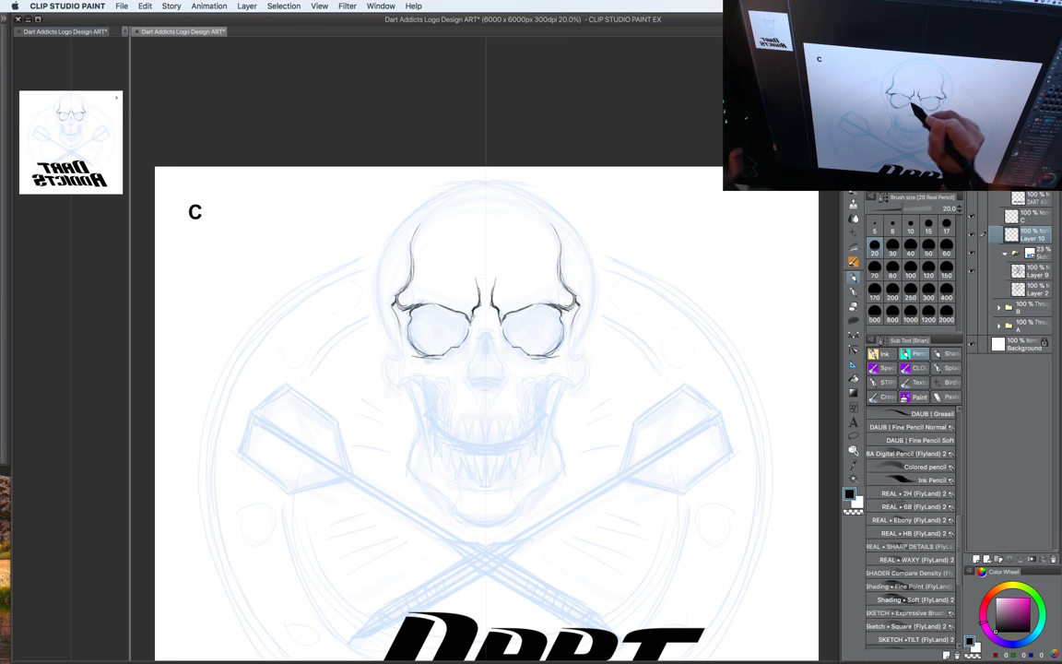
pyautogui.moveTo(474, 314); pyautogui.dragTo(470, 325)
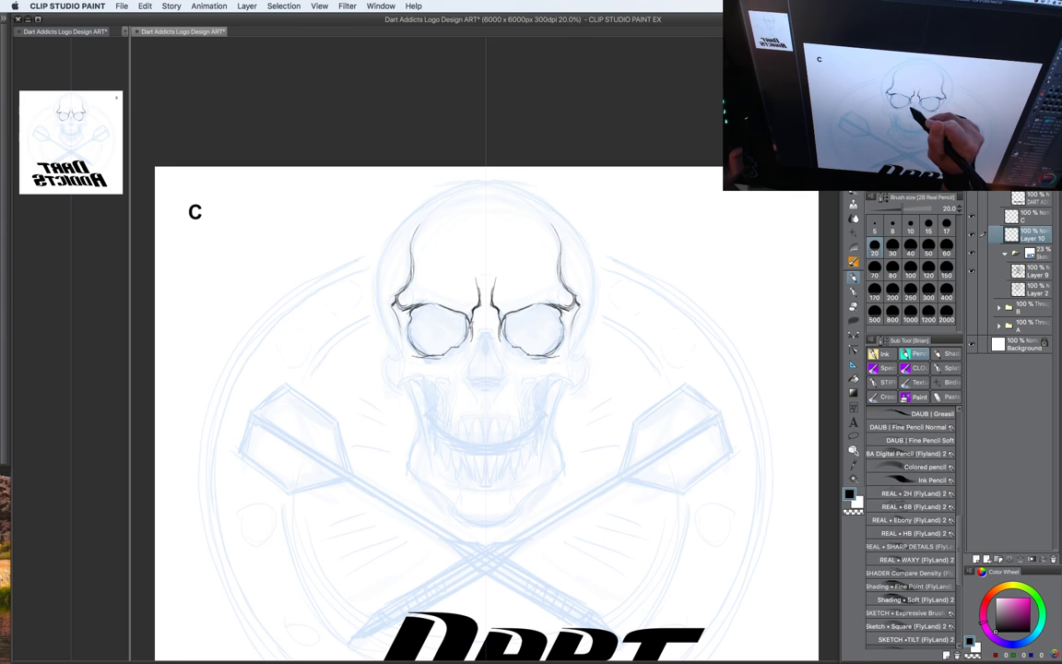
pyautogui.moveTo(473, 319); pyautogui.dragTo(470, 332)
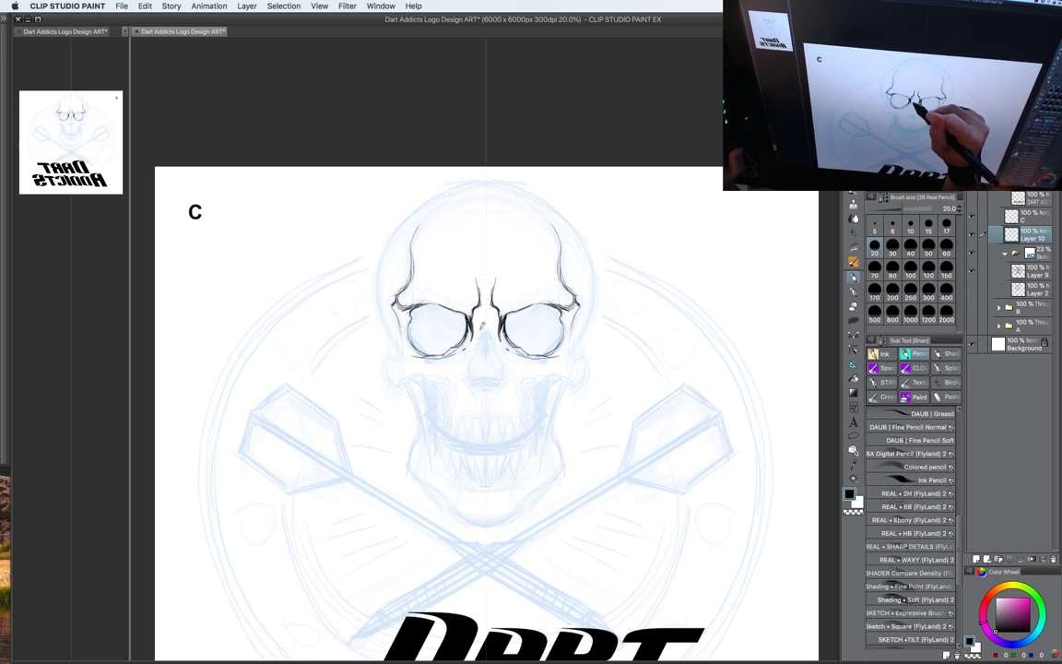
# Step: Outline the nose cavity and extend the temple lines up the forehead at brush size 17.5
pyautogui.press('[')
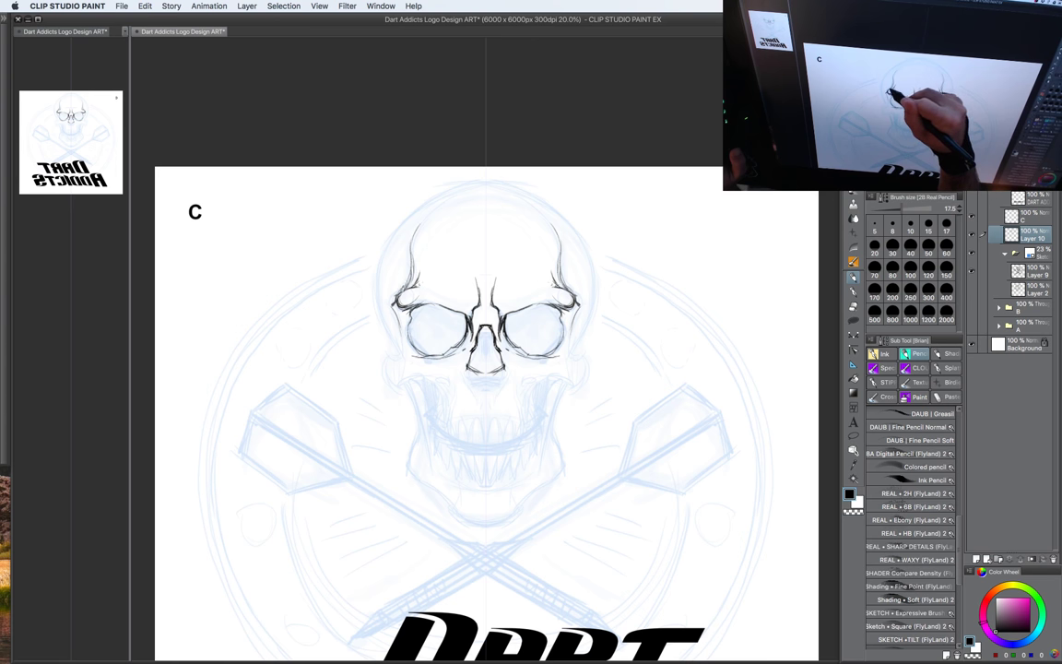
pyautogui.moveTo(409, 289)
pyautogui.mouseDown()
pyautogui.moveTo(414, 238)
pyautogui.moveTo(442, 207)
pyautogui.mouseUp()
pyautogui.moveTo(594, 337); pyautogui.dragTo(584, 325)
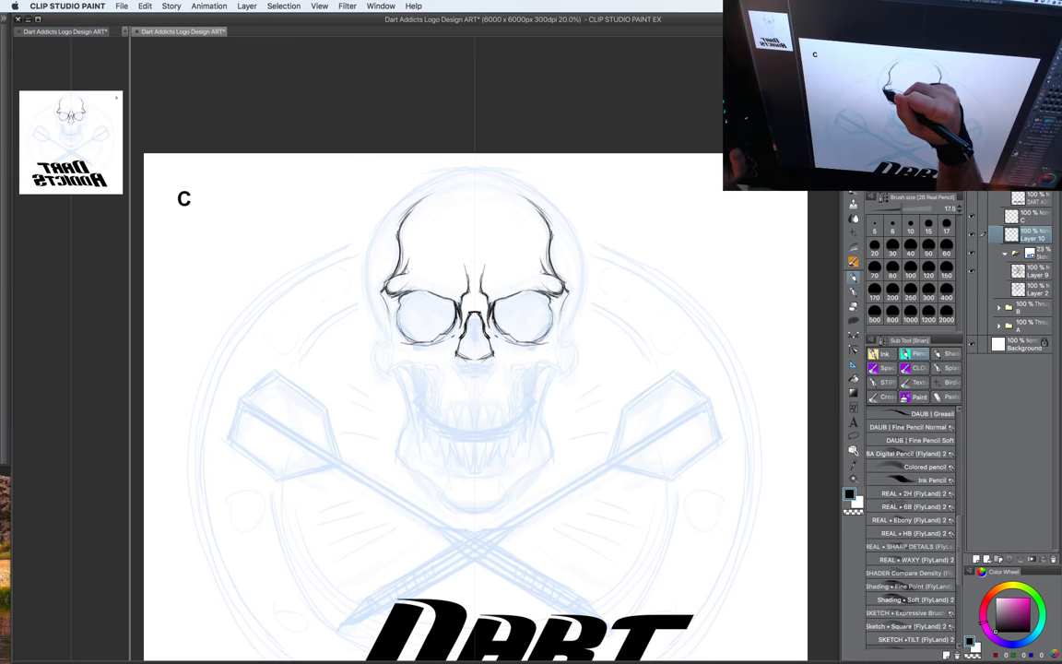
# Step: Draw the outer cheekbones at brush size 17.5 and their lower edges at size 20
pyautogui.moveTo(383, 290)
pyautogui.mouseDown()
pyautogui.moveTo(394, 347)
pyautogui.moveTo(382, 342)
pyautogui.moveTo(386, 373)
pyautogui.mouseUp()
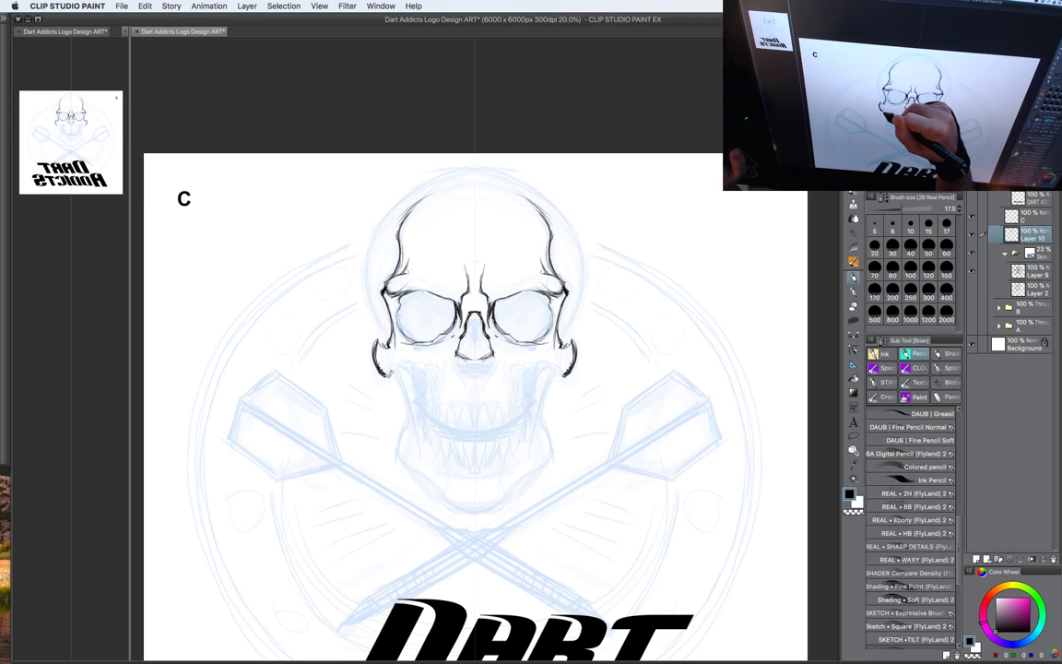
pyautogui.press(']')
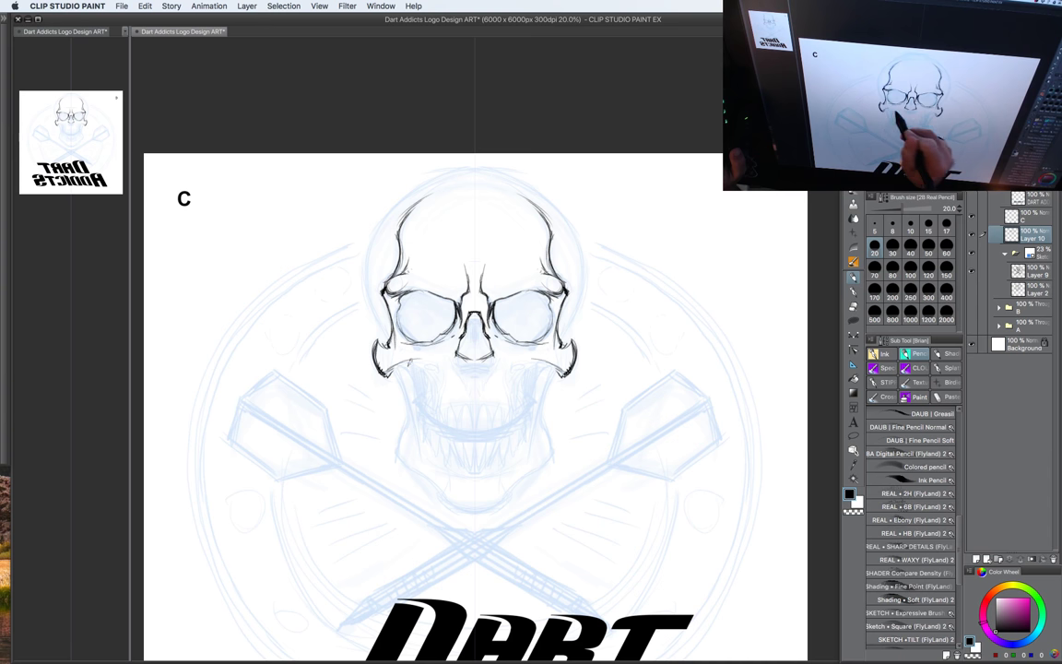
pyautogui.moveTo(408, 363); pyautogui.dragTo(438, 375)
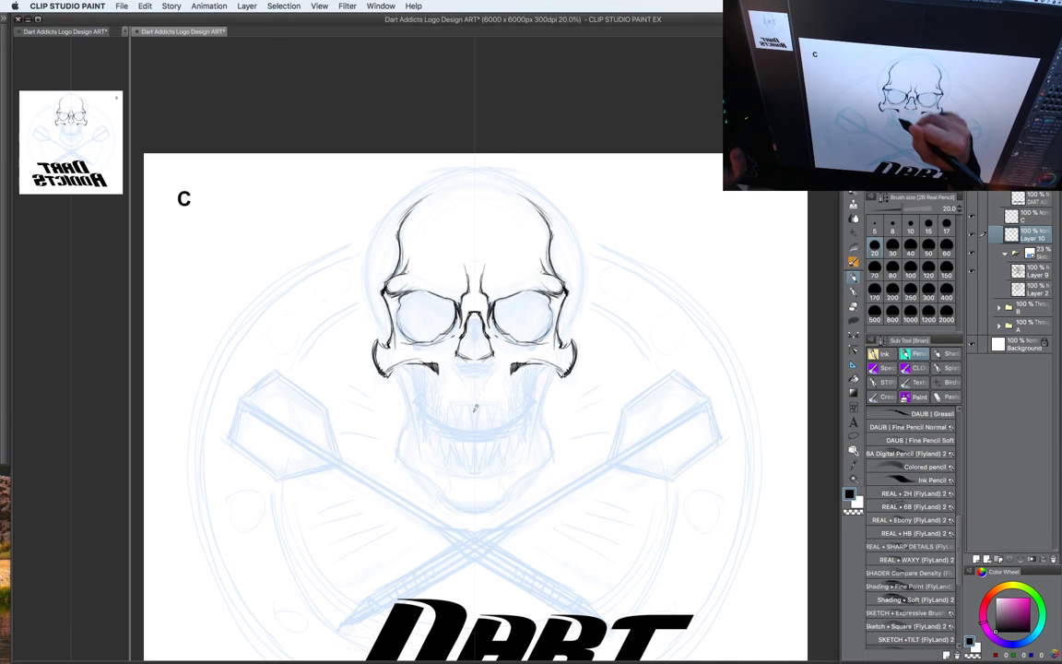
# Step: Draw the dark hollows beneath both cheekbones and the upper gum line above the teeth at brush size 20
pyautogui.moveTo(535, 356); pyautogui.dragTo(545, 353)
pyautogui.moveTo(428, 363); pyautogui.dragTo(450, 382)
pyautogui.moveTo(390, 325); pyautogui.dragTo(409, 362)
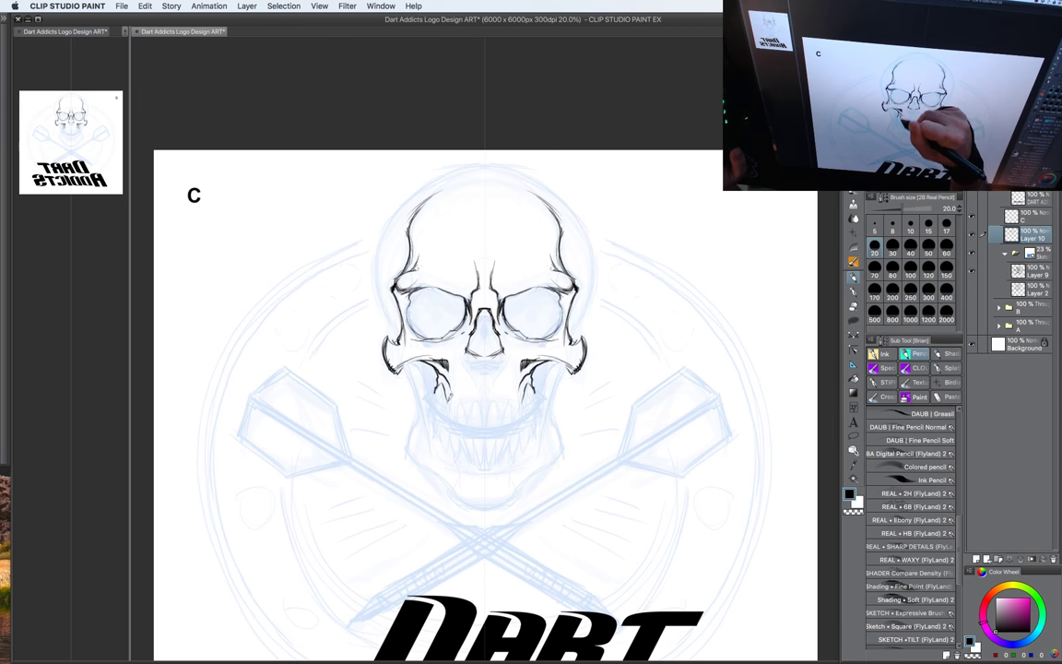
pyautogui.moveTo(484, 407); pyautogui.dragTo(491, 416)
pyautogui.moveTo(392, 346); pyautogui.dragTo(400, 354)
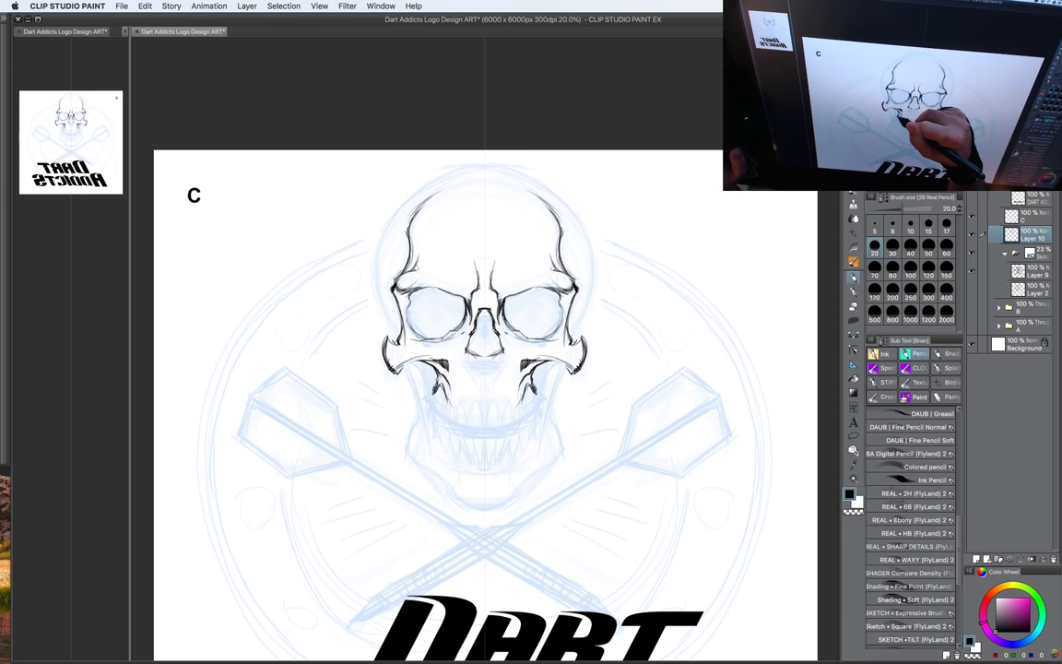
pyautogui.moveTo(568, 387); pyautogui.dragTo(561, 401)
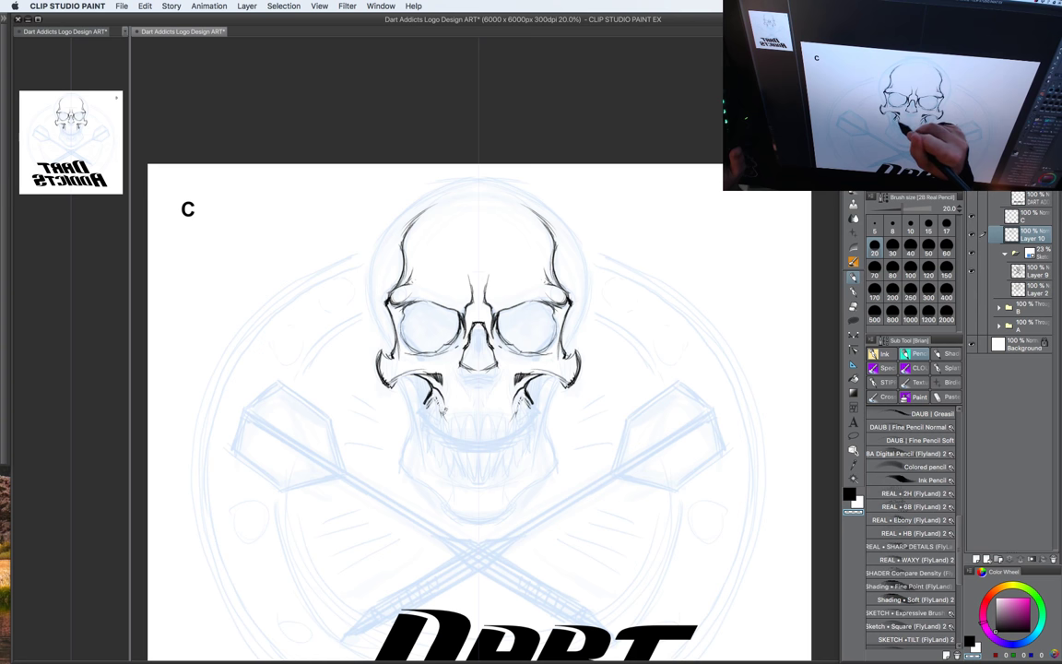
pyautogui.moveTo(445, 411); pyautogui.dragTo(440, 417)
pyautogui.press('c')
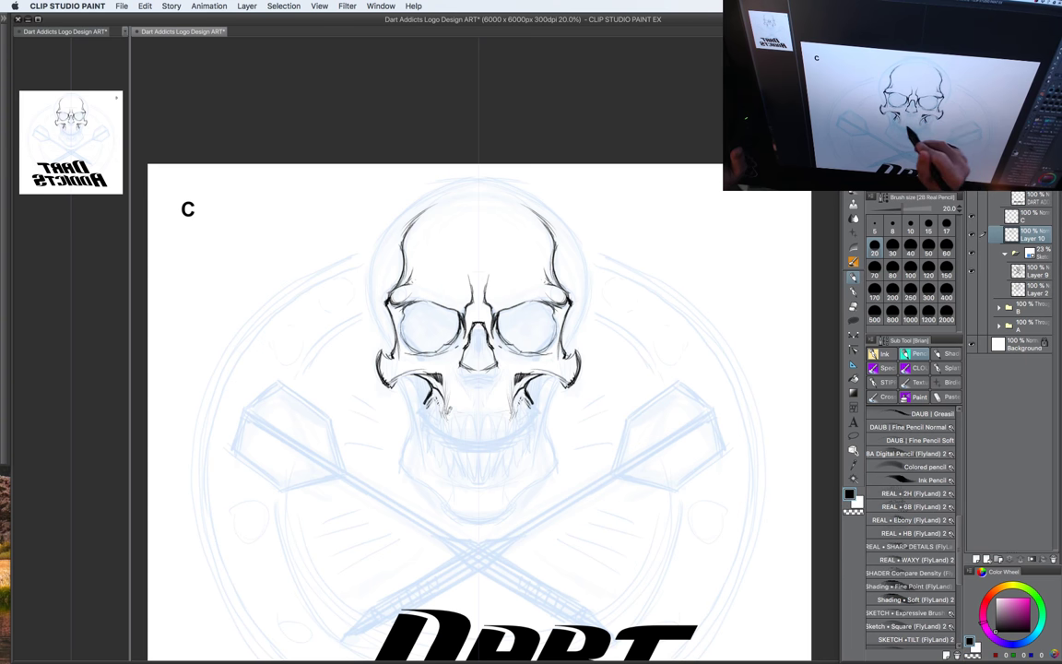
pyautogui.moveTo(448, 412); pyautogui.dragTo(498, 418)
pyautogui.moveTo(522, 356); pyautogui.dragTo(528, 367)
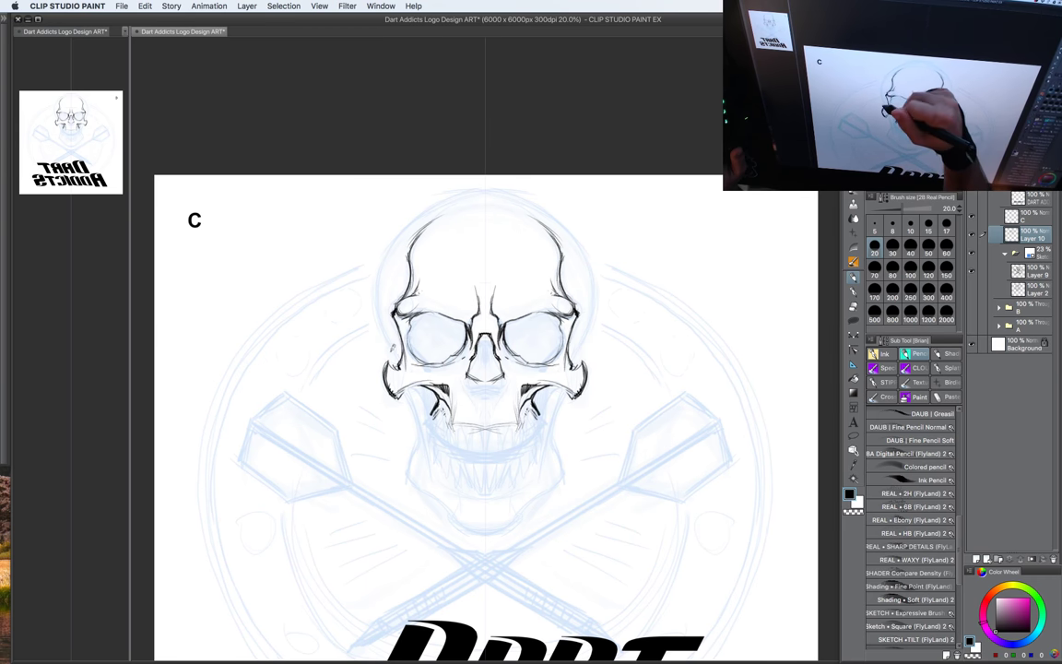
# Step: Draw the skull's outer cranium outline from the cheekbones to the crown and thicken its sides at brush size 25
pyautogui.moveTo(399, 363); pyautogui.dragTo(380, 304)
pyautogui.press(']')
pyautogui.moveTo(391, 350)
pyautogui.mouseDown()
pyautogui.moveTo(379, 293)
pyautogui.moveTo(400, 230)
pyautogui.mouseUp()
pyautogui.moveTo(381, 295)
pyautogui.mouseDown()
pyautogui.moveTo(440, 196)
pyautogui.moveTo(479, 187)
pyautogui.mouseUp()
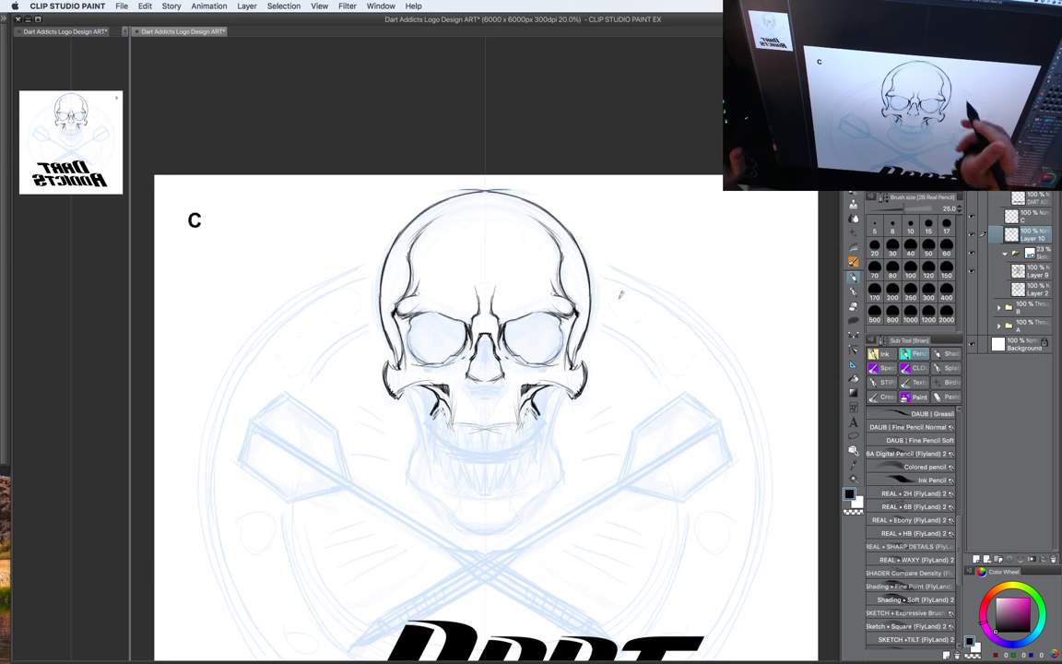
pyautogui.moveTo(392, 255); pyautogui.dragTo(396, 355)
pyautogui.moveTo(381, 281); pyautogui.dragTo(391, 318)
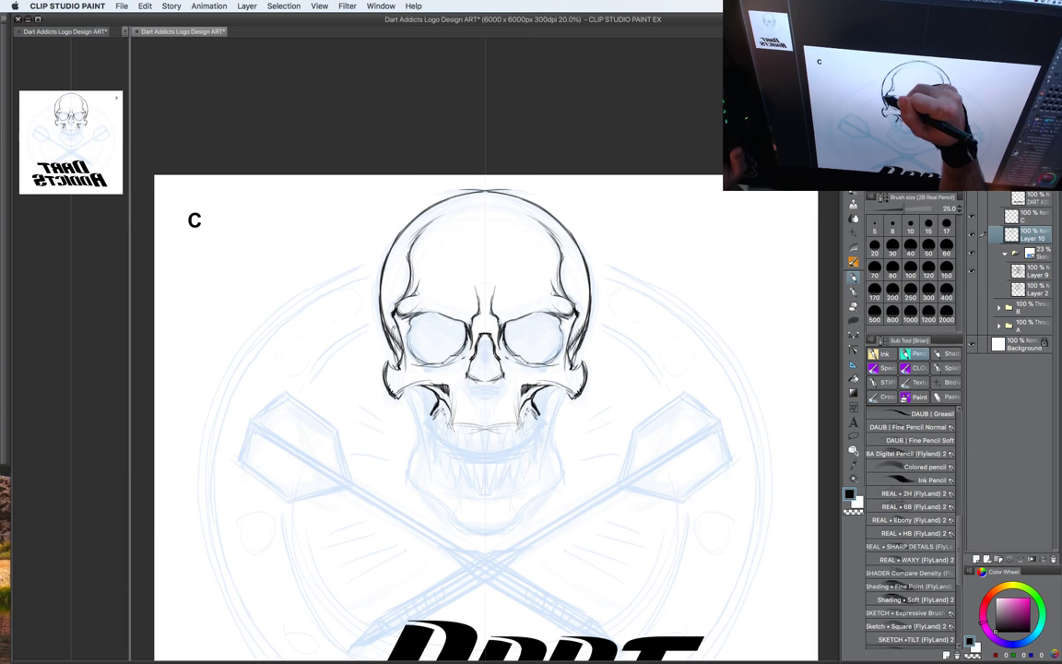
pyautogui.moveTo(381, 276)
pyautogui.mouseDown()
pyautogui.moveTo(406, 210)
pyautogui.moveTo(433, 196)
pyautogui.moveTo(521, 187)
pyautogui.moveTo(428, 208)
pyautogui.moveTo(384, 323)
pyautogui.moveTo(402, 366)
pyautogui.mouseUp()
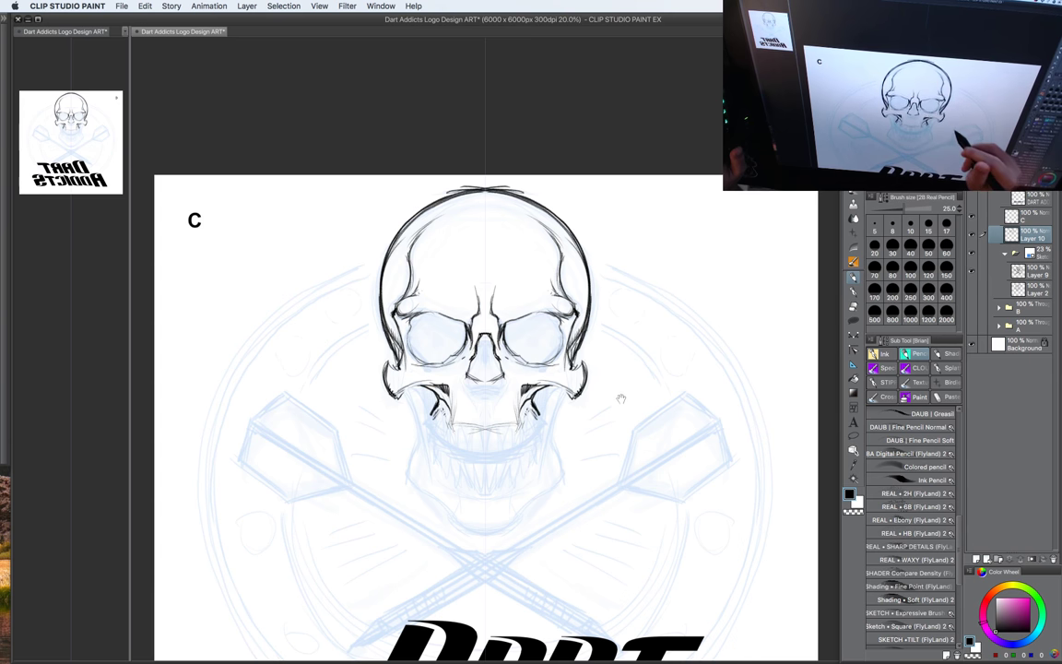
# Step: Add furrow lines between the brows and curved crease lines above both eye sockets at brush size 20
pyautogui.moveTo(621, 398); pyautogui.dragTo(608, 369)
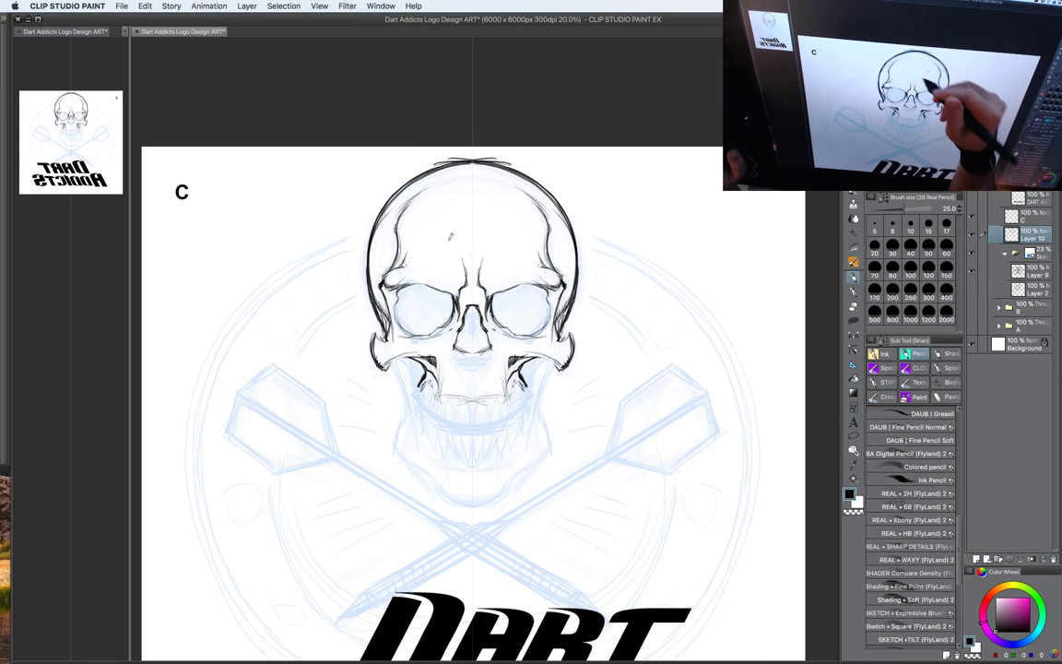
pyautogui.press('[')
pyautogui.moveTo(455, 281); pyautogui.dragTo(461, 302)
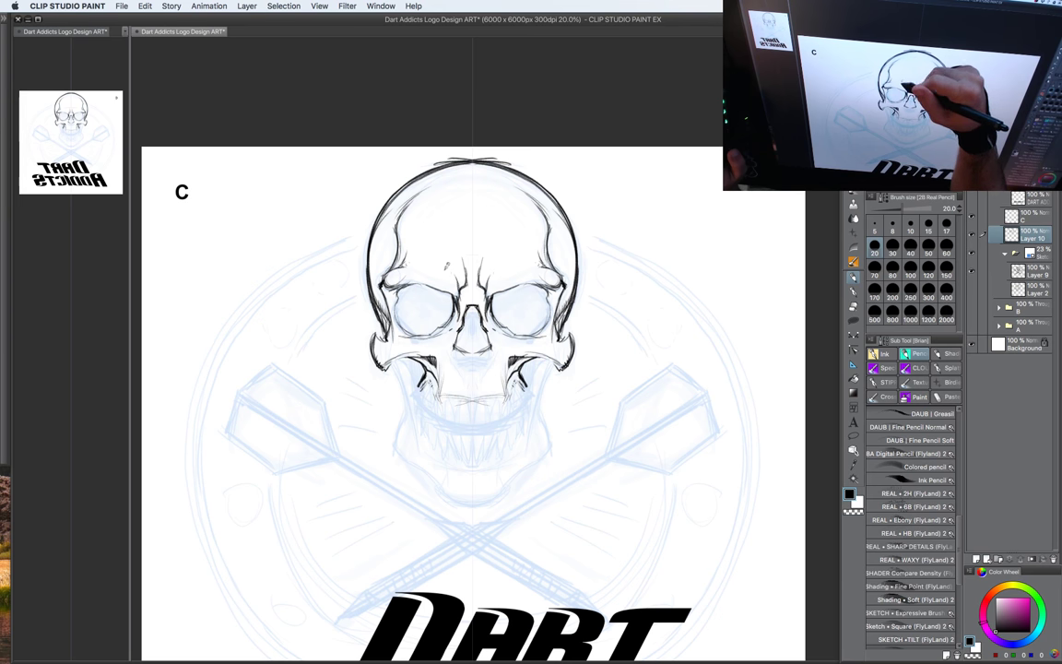
pyautogui.moveTo(427, 249)
pyautogui.mouseDown()
pyautogui.moveTo(409, 259)
pyautogui.moveTo(454, 277)
pyautogui.moveTo(418, 250)
pyautogui.mouseUp()
pyautogui.moveTo(516, 362); pyautogui.dragTo(516, 381)
pyautogui.moveTo(413, 300); pyautogui.dragTo(448, 309)
# Step: Shade the eye sockets and nose cavity grey with the COPIC Wet Tip brush at size 250
pyautogui.press('b')
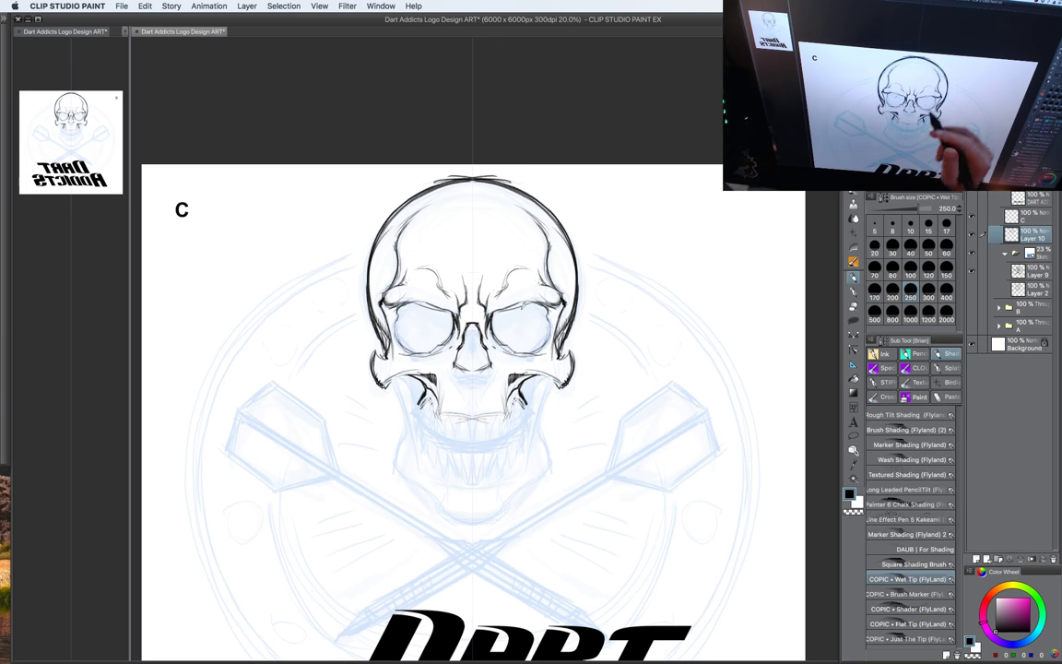
pyautogui.moveTo(412, 308)
pyautogui.mouseDown()
pyautogui.moveTo(449, 330)
pyautogui.moveTo(385, 317)
pyautogui.mouseUp()
pyautogui.moveTo(472, 297); pyautogui.dragTo(480, 315)
pyautogui.moveTo(365, 297)
pyautogui.mouseDown()
pyautogui.moveTo(373, 315)
pyautogui.moveTo(365, 306)
pyautogui.mouseUp()
pyautogui.moveTo(484, 291)
pyautogui.mouseDown()
pyautogui.moveTo(478, 362)
pyautogui.moveTo(464, 367)
pyautogui.mouseUp()
# Step: Deepen the grey shading inside the eye sockets and nose cavity with the brush reduced to size 150
pyautogui.press('[')
pyautogui.press('[')
pyautogui.press('[')
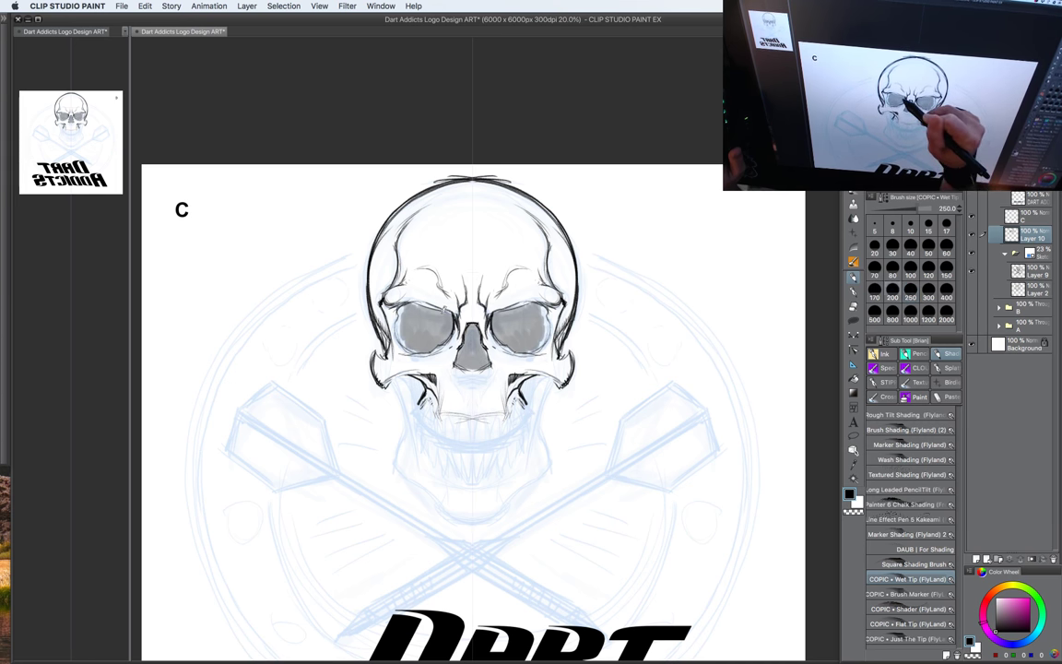
pyautogui.moveTo(450, 313)
pyautogui.mouseDown()
pyautogui.moveTo(448, 336)
pyautogui.moveTo(425, 306)
pyautogui.moveTo(382, 282)
pyautogui.moveTo(373, 293)
pyautogui.mouseUp()
pyautogui.moveTo(421, 334)
pyautogui.mouseDown()
pyautogui.moveTo(417, 308)
pyautogui.moveTo(410, 341)
pyautogui.mouseUp()
pyautogui.press('[')
pyautogui.moveTo(472, 325); pyautogui.dragTo(460, 363)
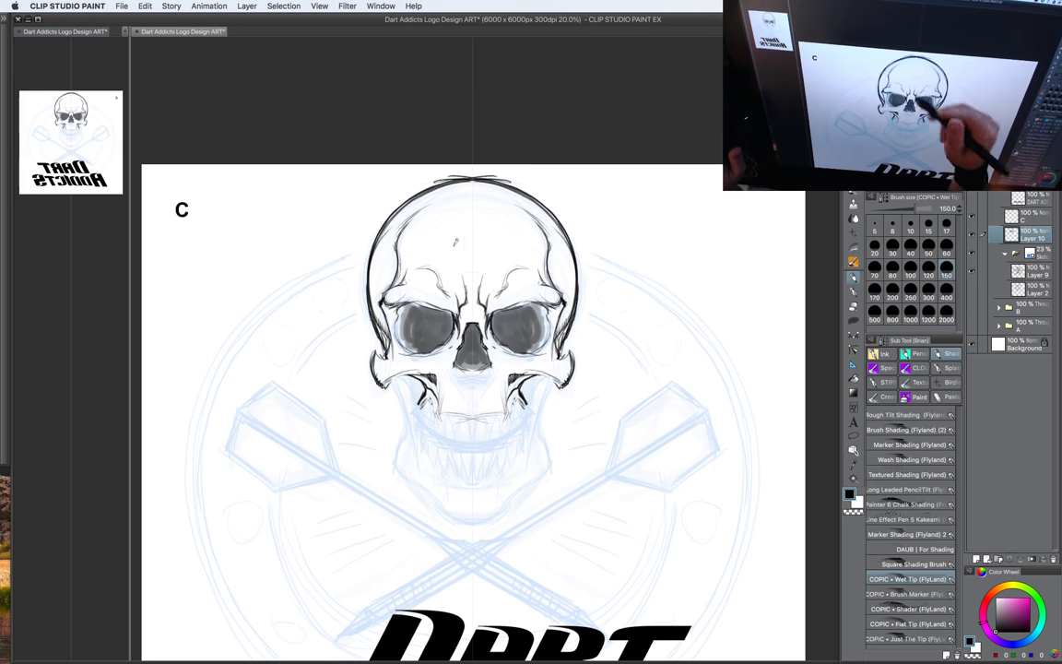
# Step: Darken the nose cavity with the 2B Real Pencil at size 35, cleaning up its lower part with transparent colour
pyautogui.press('p')
pyautogui.moveTo(471, 322); pyautogui.dragTo(466, 343)
pyautogui.press('[')
pyautogui.moveTo(414, 304)
pyautogui.mouseDown()
pyautogui.moveTo(433, 319)
pyautogui.moveTo(434, 332)
pyautogui.moveTo(420, 332)
pyautogui.mouseUp()
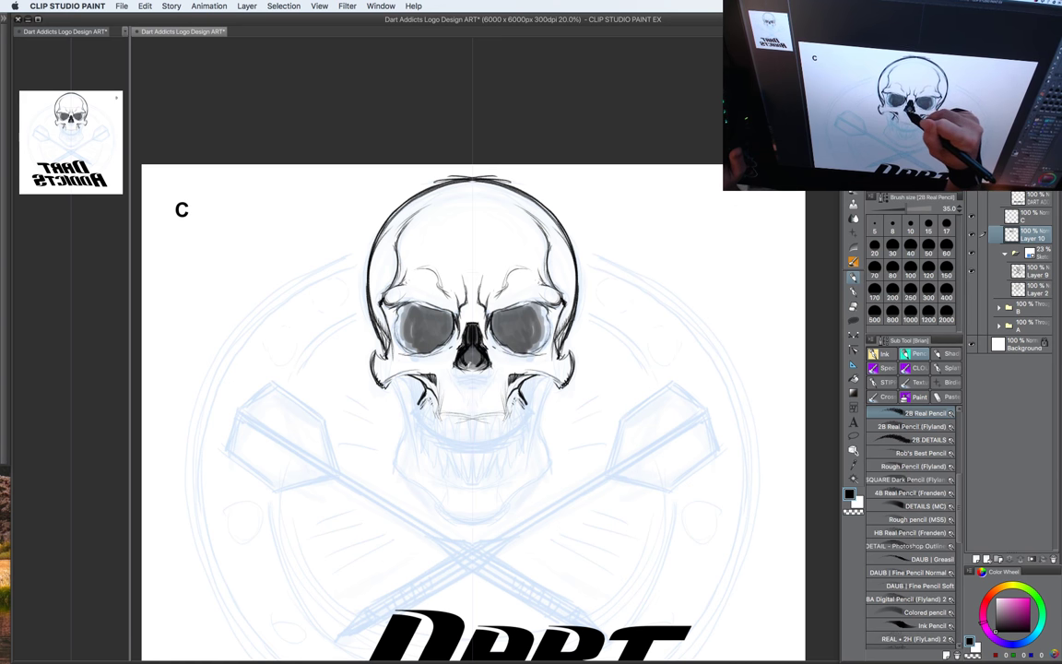
pyautogui.press('c')
pyautogui.moveTo(465, 369)
pyautogui.mouseDown()
pyautogui.moveTo(473, 366)
pyautogui.moveTo(462, 365)
pyautogui.mouseUp()
pyautogui.press('c')
pyautogui.moveTo(470, 359); pyautogui.dragTo(466, 368)
pyautogui.press('c')
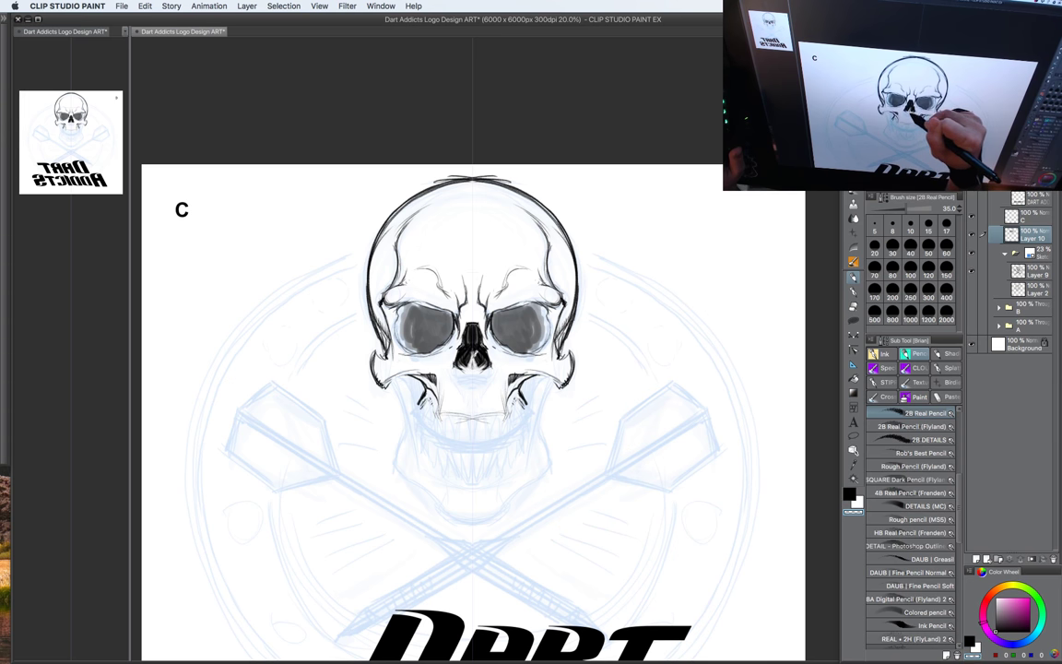
pyautogui.moveTo(556, 383); pyautogui.dragTo(552, 377)
pyautogui.press('c')
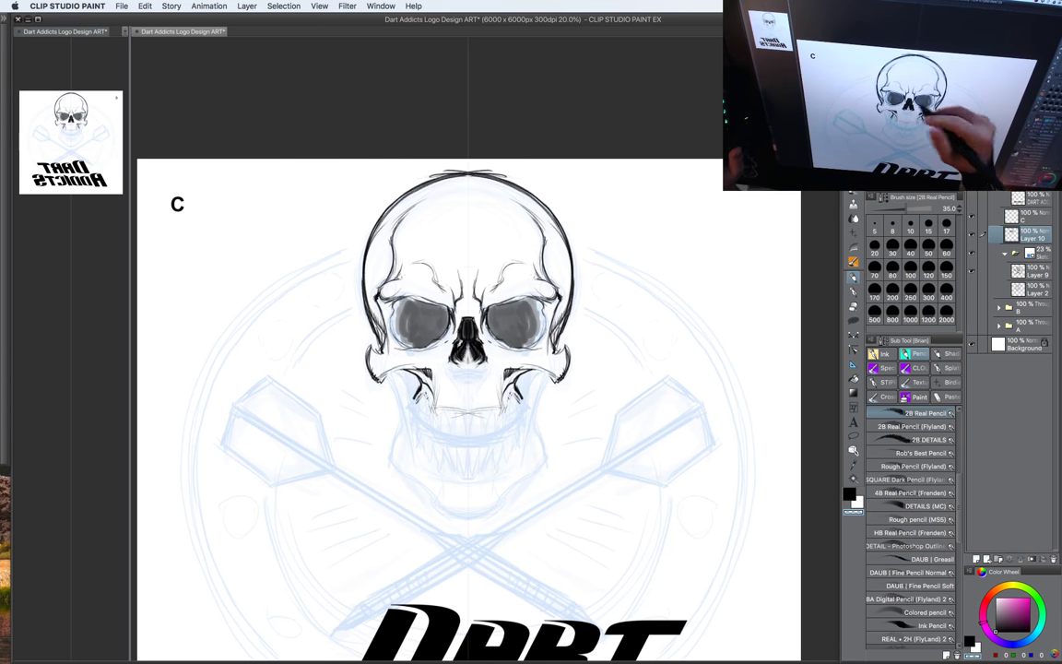
# Step: Darken the rims of both eye sockets with heavy pencil strokes, reducing the brush size from 35 to 30
pyautogui.moveTo(521, 317); pyautogui.dragTo(522, 332)
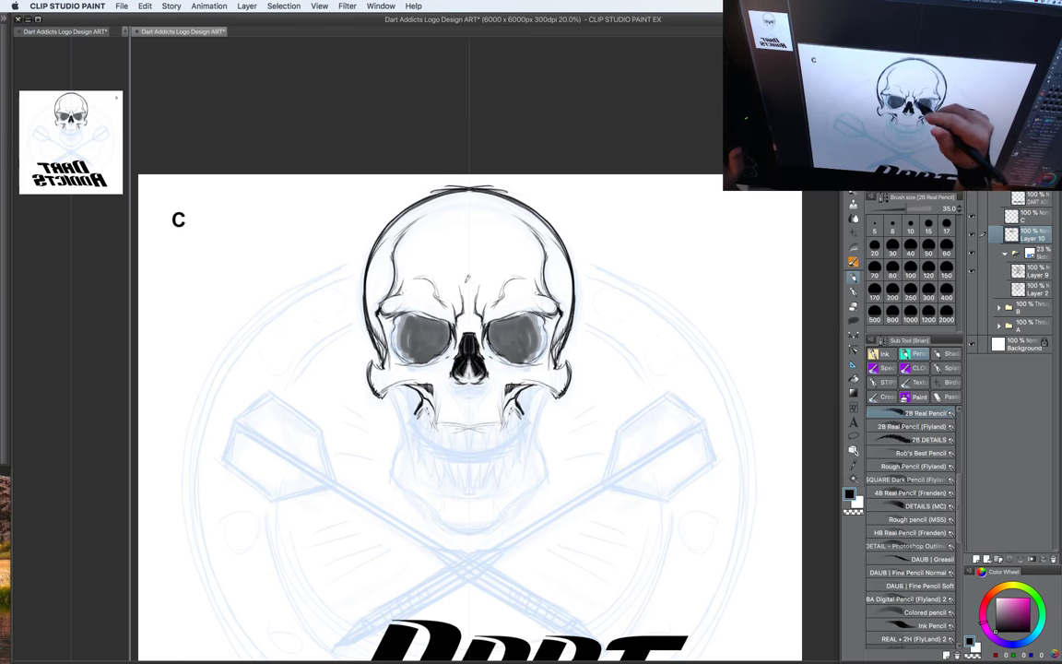
pyautogui.moveTo(397, 318); pyautogui.dragTo(451, 325)
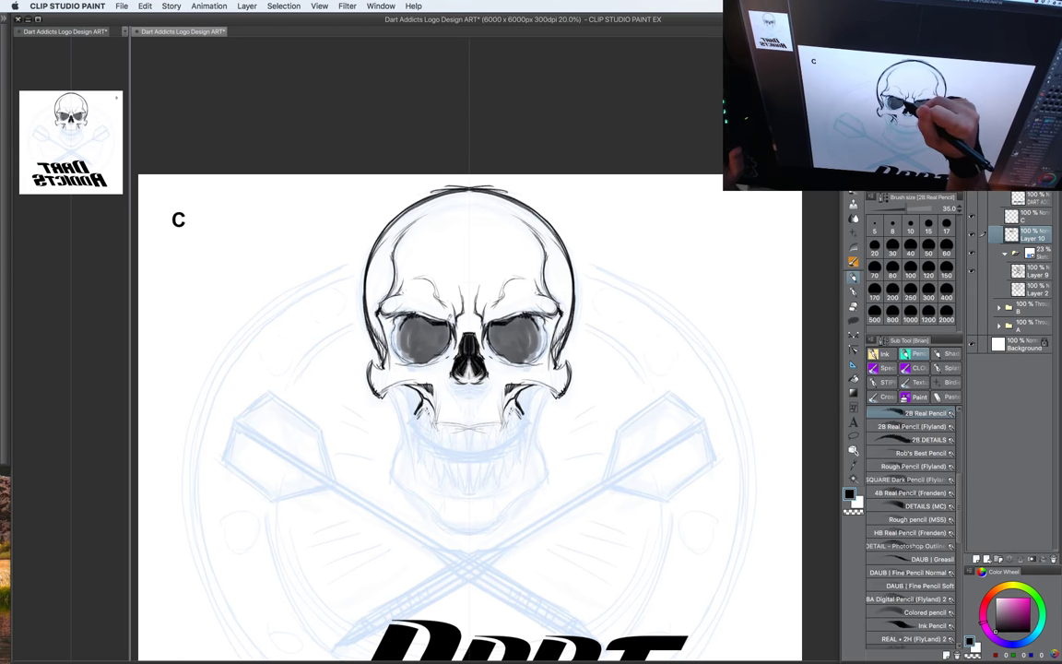
pyautogui.moveTo(401, 291)
pyautogui.mouseDown()
pyautogui.moveTo(407, 325)
pyautogui.moveTo(410, 300)
pyautogui.moveTo(400, 324)
pyautogui.moveTo(386, 326)
pyautogui.mouseUp()
pyautogui.moveTo(423, 289); pyautogui.dragTo(428, 296)
pyautogui.press('[')
pyautogui.moveTo(436, 358)
pyautogui.mouseDown()
pyautogui.moveTo(414, 362)
pyautogui.moveTo(400, 350)
pyautogui.moveTo(405, 358)
pyautogui.moveTo(393, 341)
pyautogui.moveTo(419, 361)
pyautogui.moveTo(402, 325)
pyautogui.moveTo(398, 345)
pyautogui.mouseUp()
pyautogui.press('c')
pyautogui.press('c')
pyautogui.press('c')
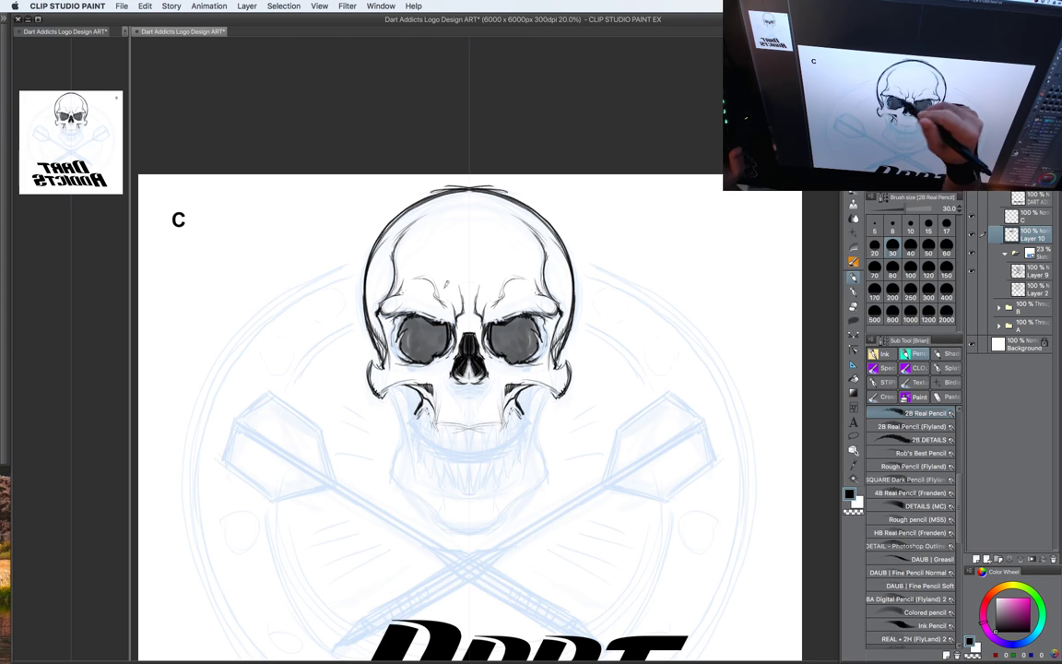
# Step: Fill both eye sockets with dense black pencil hatching at brush size 30
pyautogui.moveTo(404, 326); pyautogui.dragTo(445, 329)
pyautogui.moveTo(402, 291)
pyautogui.mouseDown()
pyautogui.moveTo(396, 317)
pyautogui.moveTo(387, 304)
pyautogui.mouseUp()
pyautogui.moveTo(433, 331)
pyautogui.mouseDown()
pyautogui.moveTo(409, 348)
pyautogui.moveTo(435, 356)
pyautogui.moveTo(415, 358)
pyautogui.mouseUp()
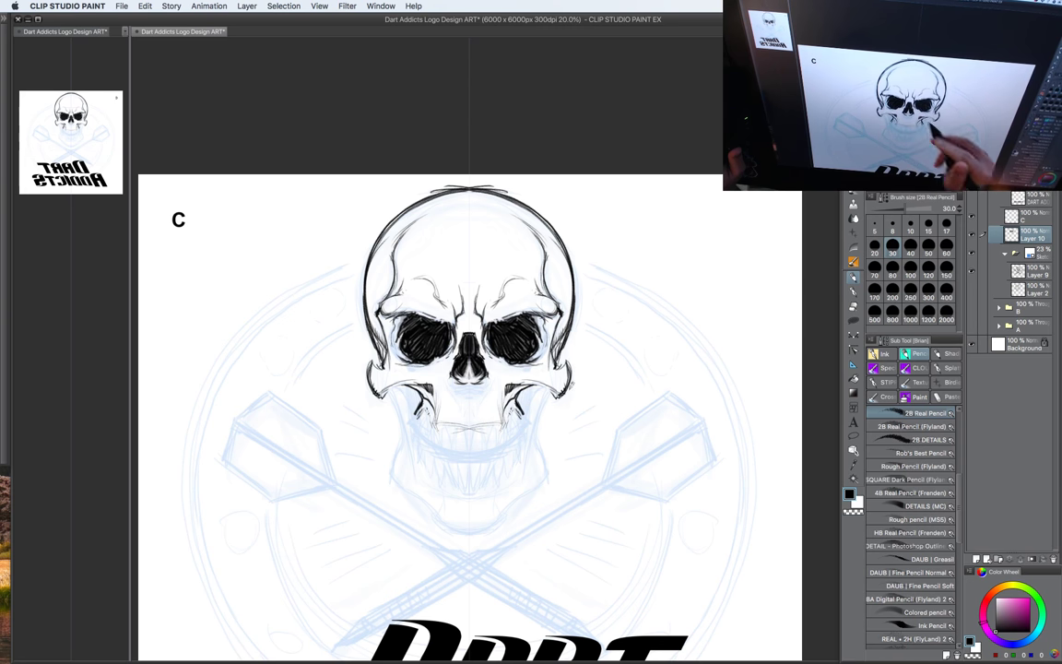
# Step: Draw a jagged crack line down the nose bridge and add fine crease lines around the brows at brush size 20
pyautogui.moveTo(579, 390); pyautogui.dragTo(567, 396)
pyautogui.press('[')
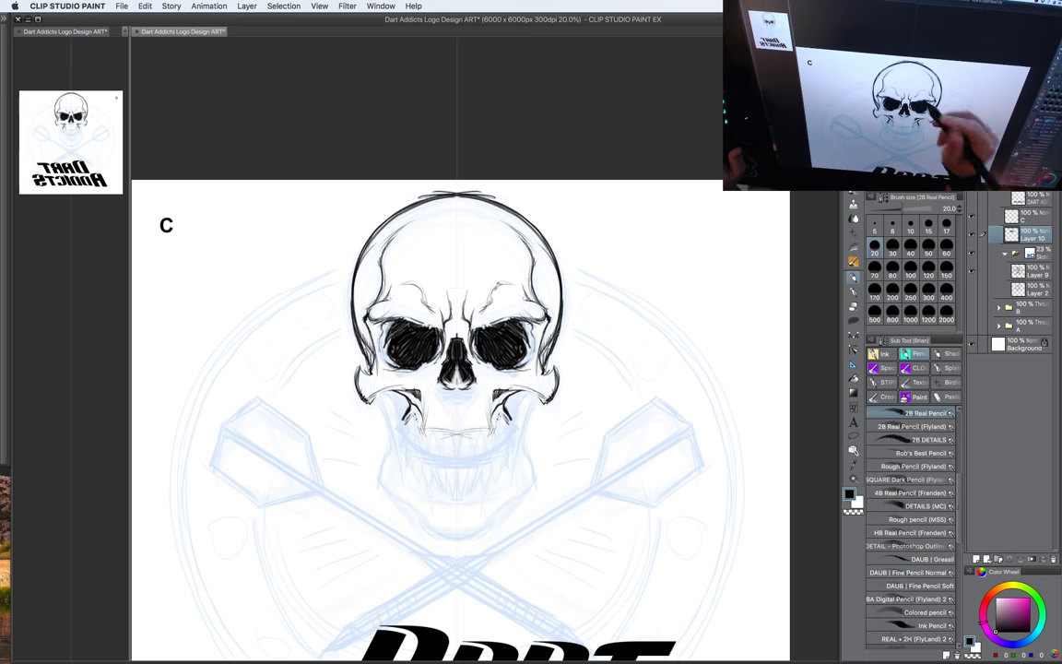
pyautogui.moveTo(457, 339); pyautogui.dragTo(457, 297)
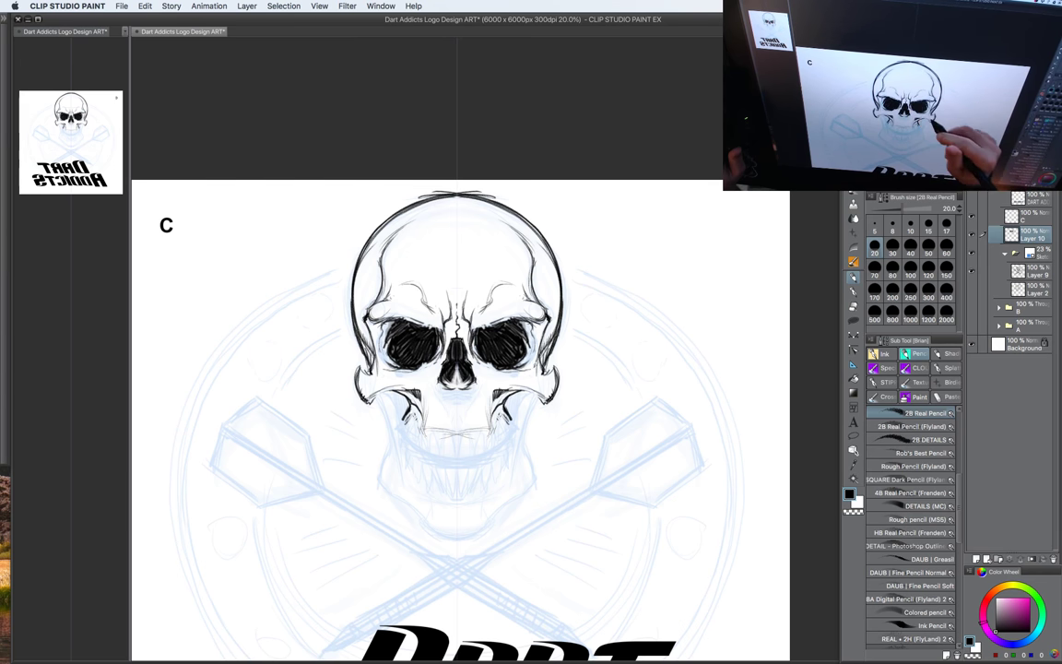
pyautogui.moveTo(540, 395); pyautogui.dragTo(547, 367)
pyautogui.moveTo(402, 286); pyautogui.dragTo(408, 313)
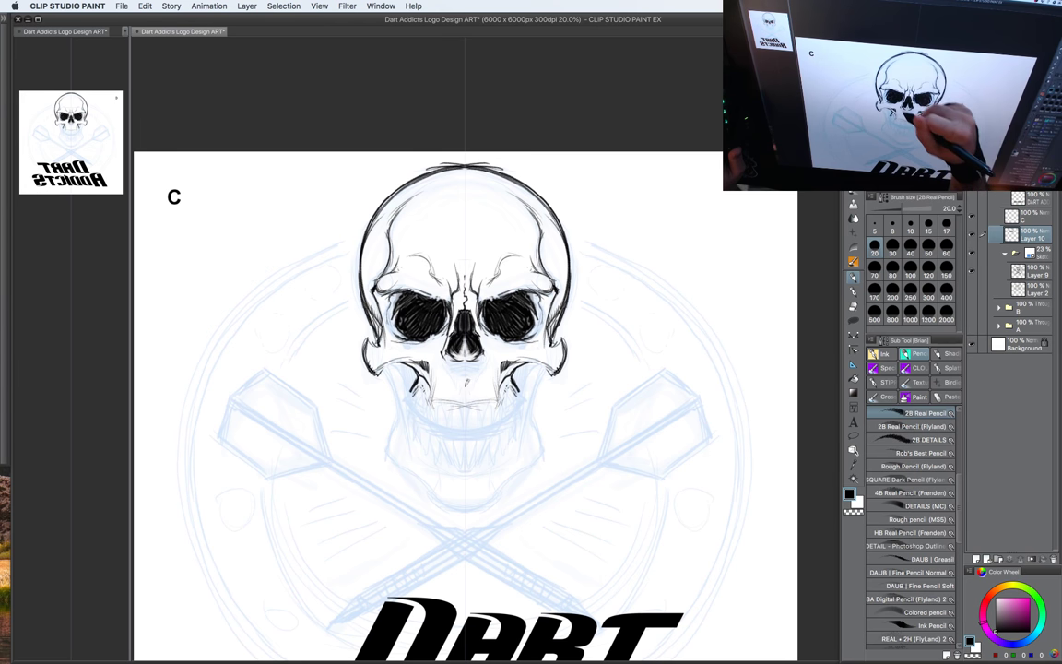
# Step: Add small contour marks beneath the nose cavity with the 2B Real Pencil at brush size 17.5
pyautogui.scroll(-2, 557, 449)
pyautogui.scroll(2, 540, 389)
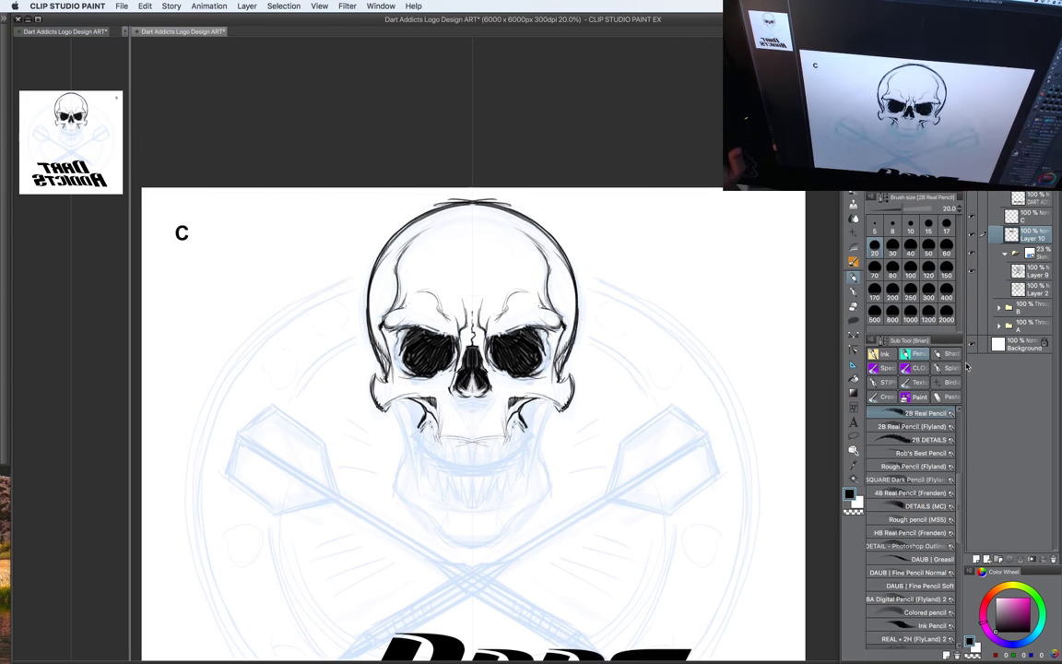
pyautogui.moveTo(439, 330); pyautogui.dragTo(452, 352)
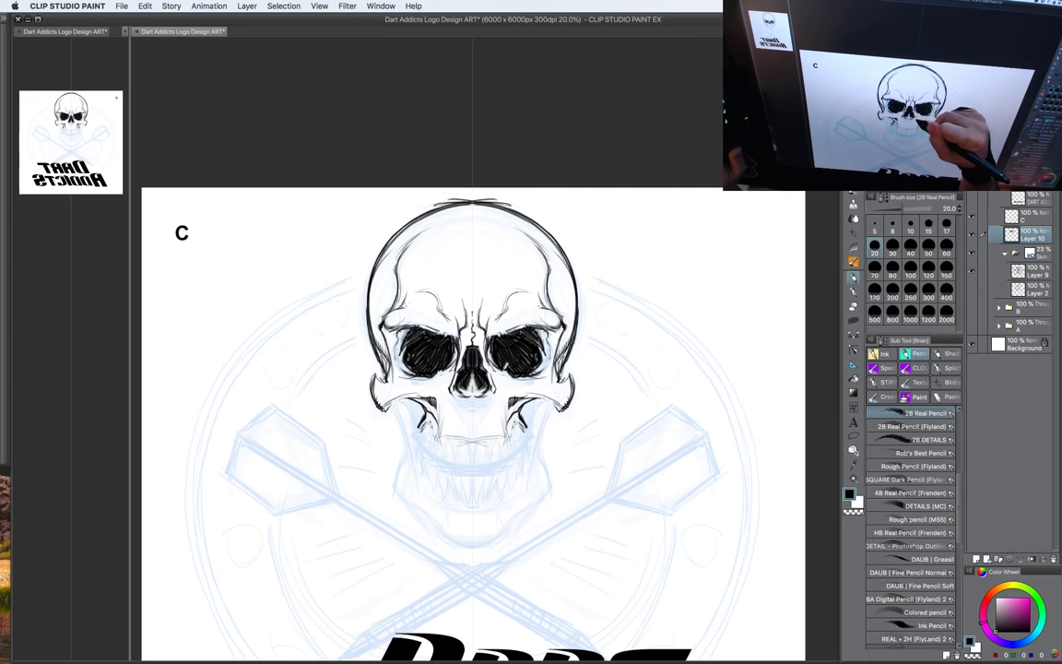
pyautogui.press('[')
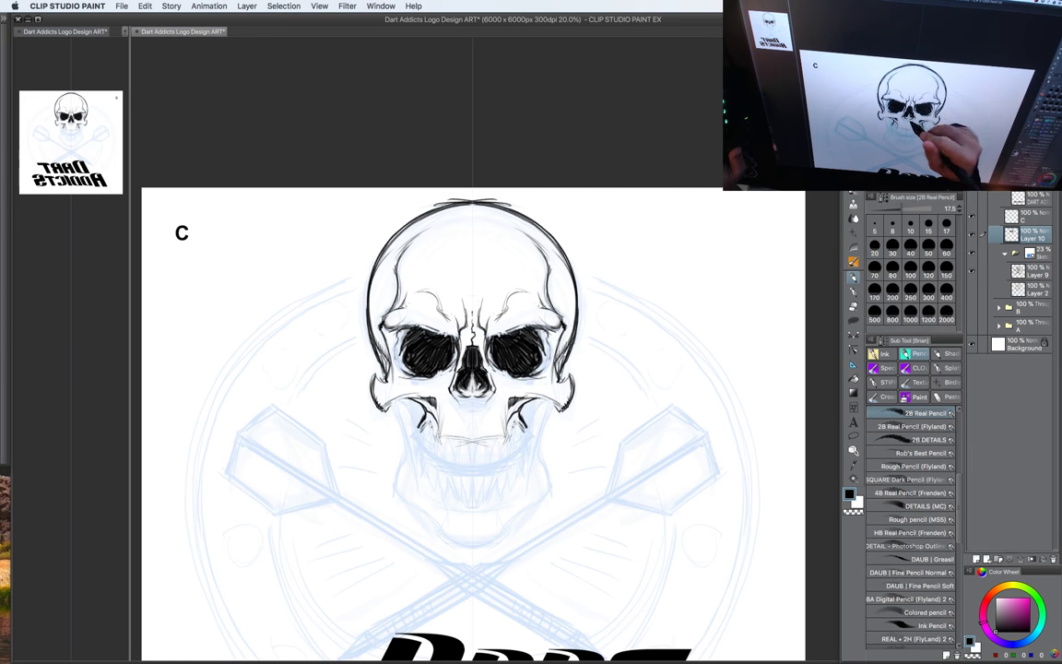
pyautogui.moveTo(477, 400); pyautogui.dragTo(480, 407)
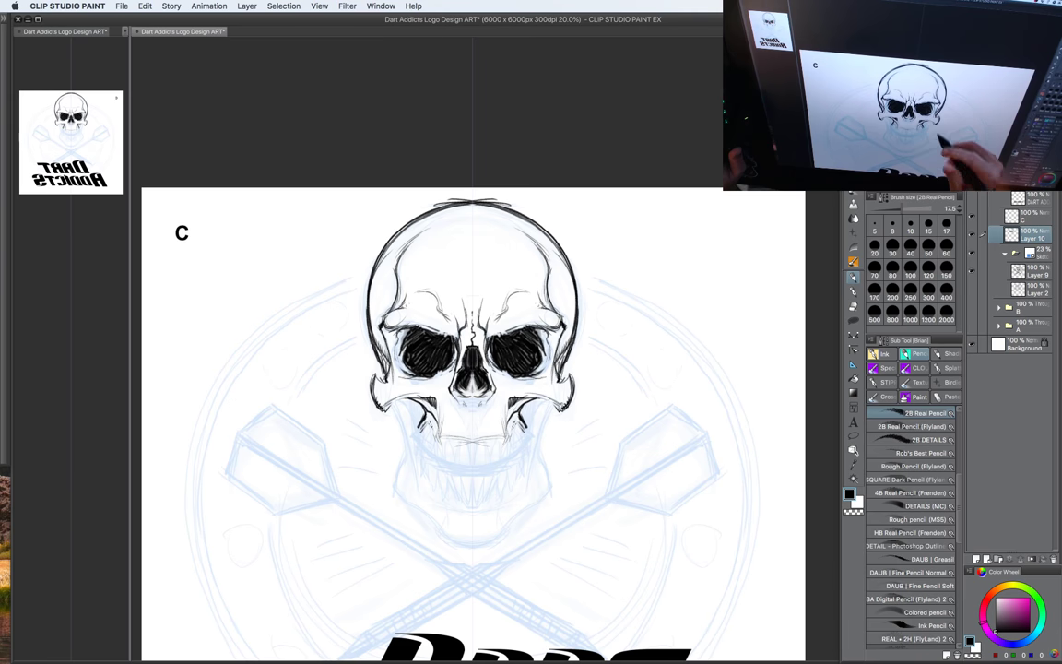
pyautogui.moveTo(557, 475); pyautogui.dragTo(548, 429)
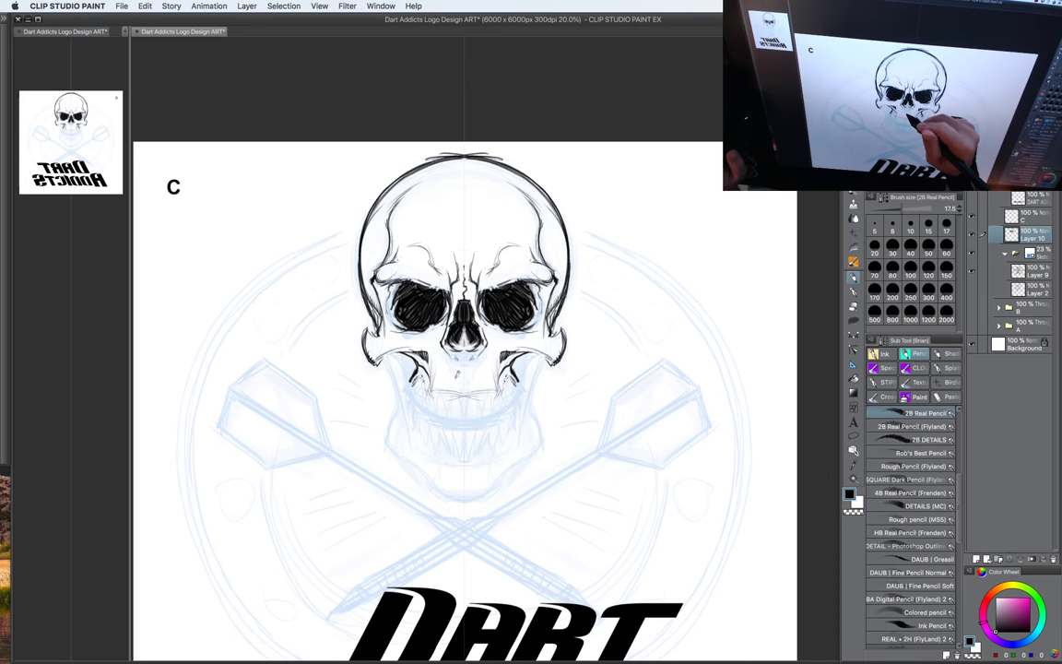
# Step: Draw the upper front teeth, working outward symmetrically from the centre line at brush size 17.5
pyautogui.moveTo(450, 400)
pyautogui.mouseDown()
pyautogui.moveTo(449, 417)
pyautogui.moveTo(479, 418)
pyautogui.moveTo(466, 422)
pyautogui.mouseUp()
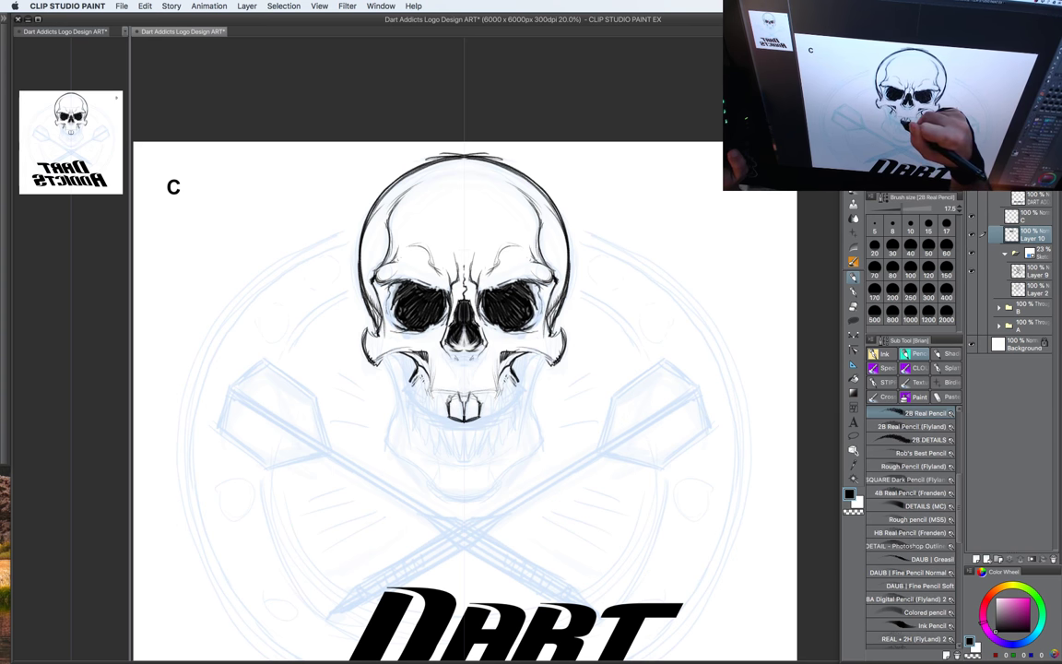
pyautogui.moveTo(403, 344); pyautogui.dragTo(394, 359)
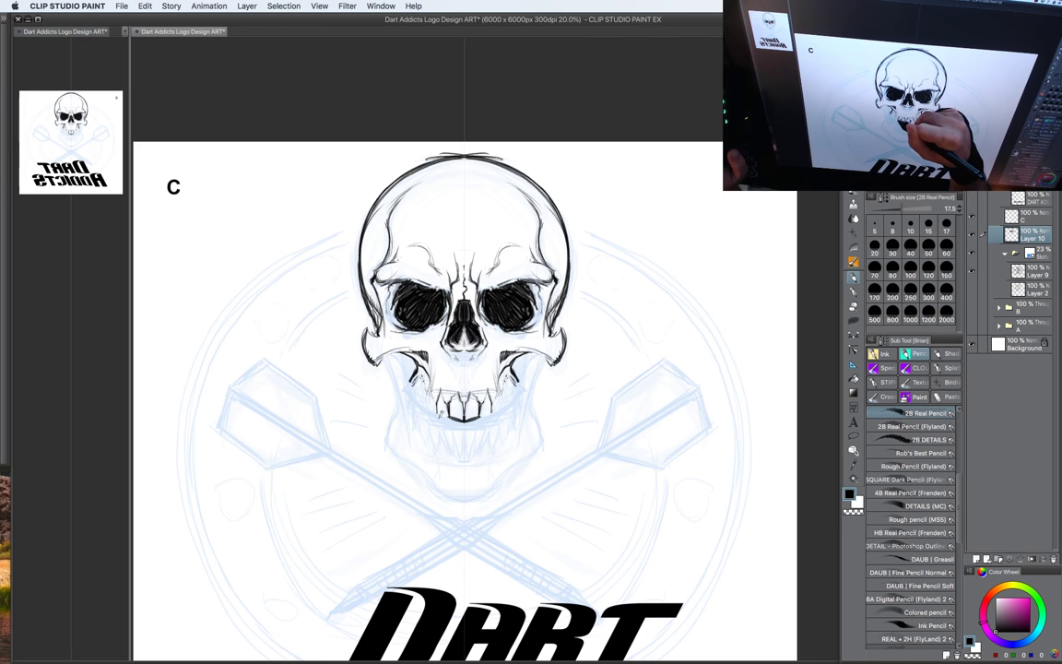
pyautogui.moveTo(437, 411); pyautogui.dragTo(448, 420)
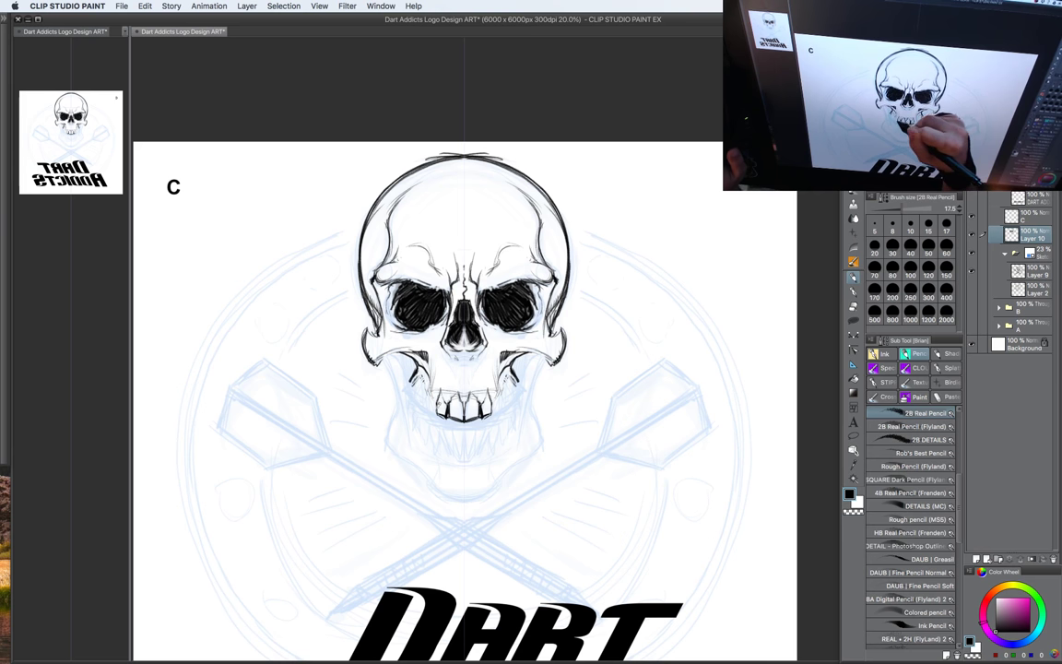
pyautogui.moveTo(400, 341); pyautogui.dragTo(393, 357)
pyautogui.moveTo(428, 393); pyautogui.dragTo(433, 418)
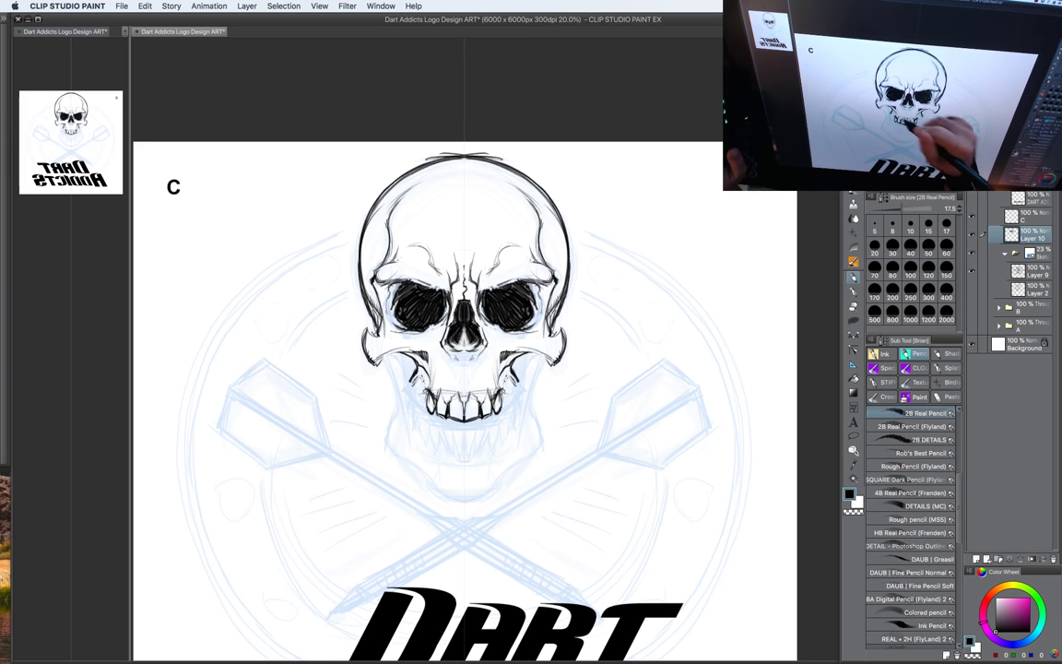
# Step: Draw the narrower upper side teeth, continuing the row back toward the cheekbones on both sides
pyautogui.moveTo(538, 401); pyautogui.dragTo(540, 416)
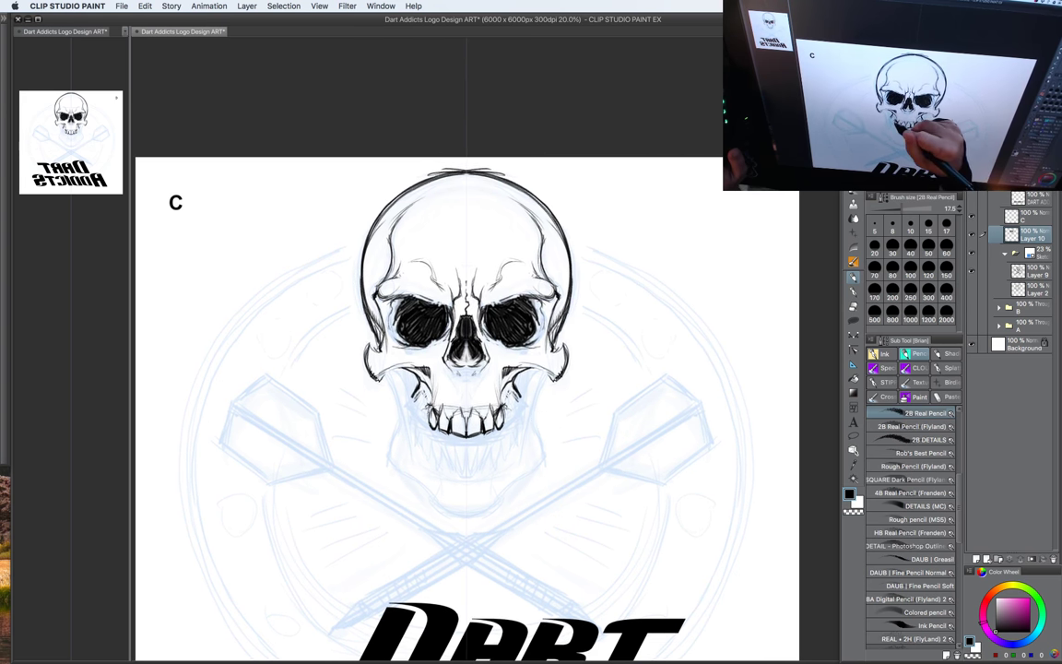
pyautogui.moveTo(412, 381); pyautogui.dragTo(421, 399)
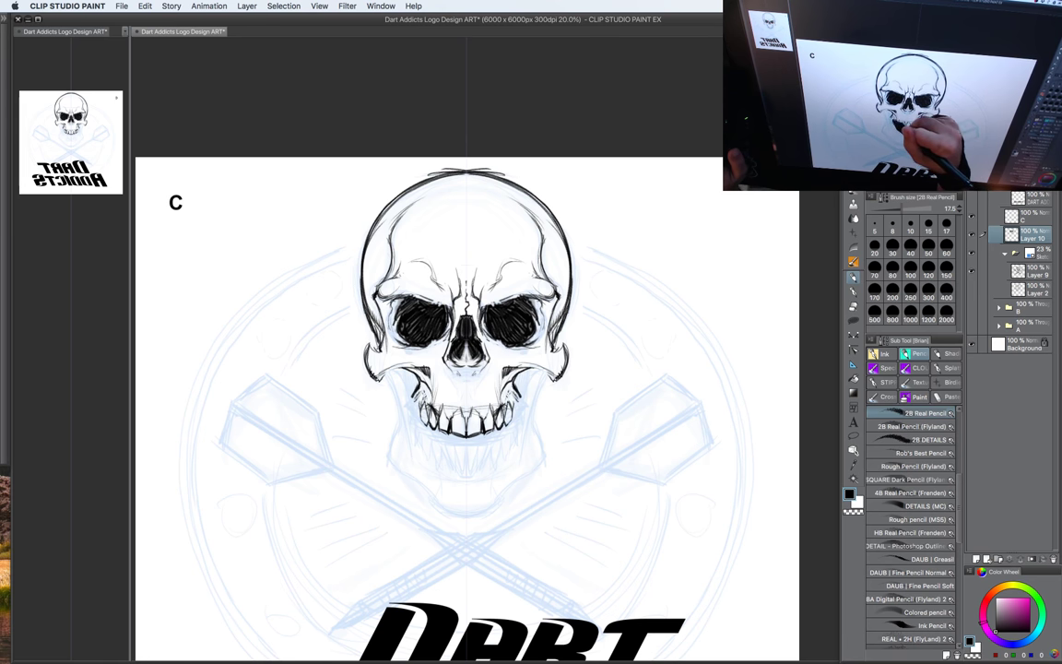
pyautogui.moveTo(382, 356); pyautogui.dragTo(370, 368)
pyautogui.moveTo(464, 358); pyautogui.dragTo(466, 369)
pyautogui.moveTo(379, 367); pyautogui.dragTo(370, 381)
pyautogui.moveTo(467, 368); pyautogui.dragTo(467, 378)
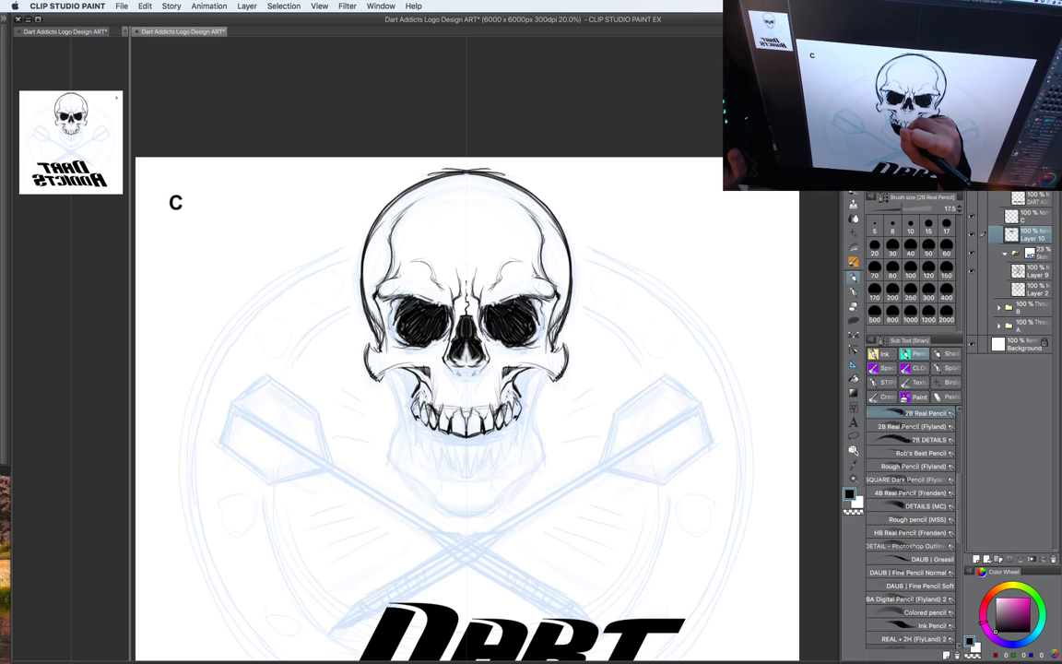
pyautogui.moveTo(371, 363); pyautogui.dragTo(377, 375)
pyautogui.moveTo(561, 430); pyautogui.dragTo(529, 418)
# Step: Draw the pointed central lower teeth, starting at brush size 20 and continuing at 17.5
pyautogui.press(']')
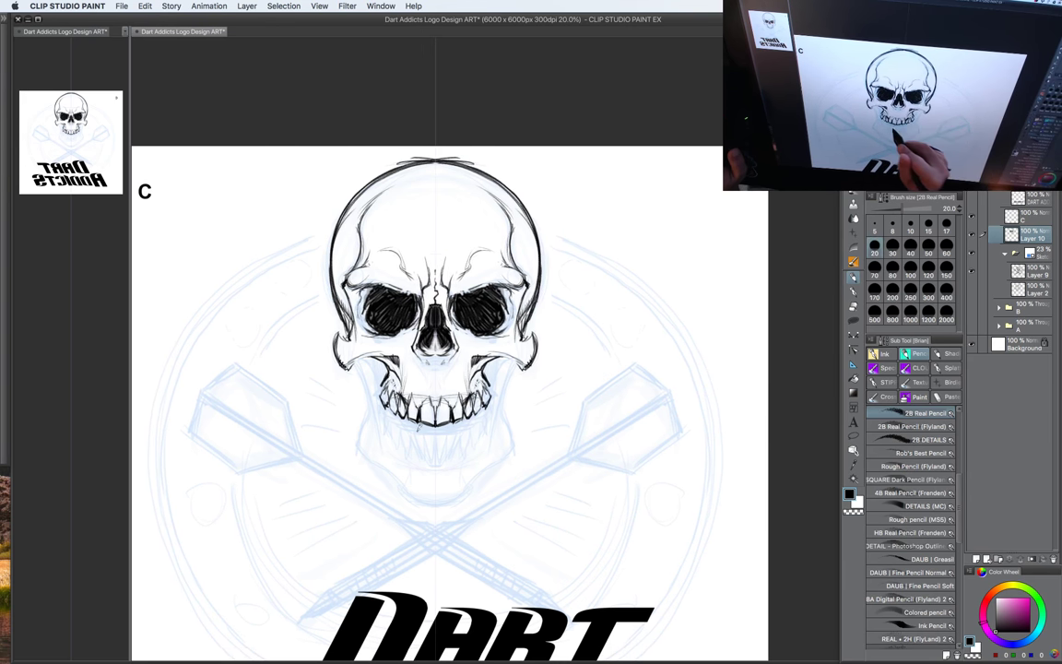
pyautogui.moveTo(436, 434)
pyautogui.mouseDown()
pyautogui.moveTo(414, 432)
pyautogui.moveTo(429, 461)
pyautogui.moveTo(429, 452)
pyautogui.mouseUp()
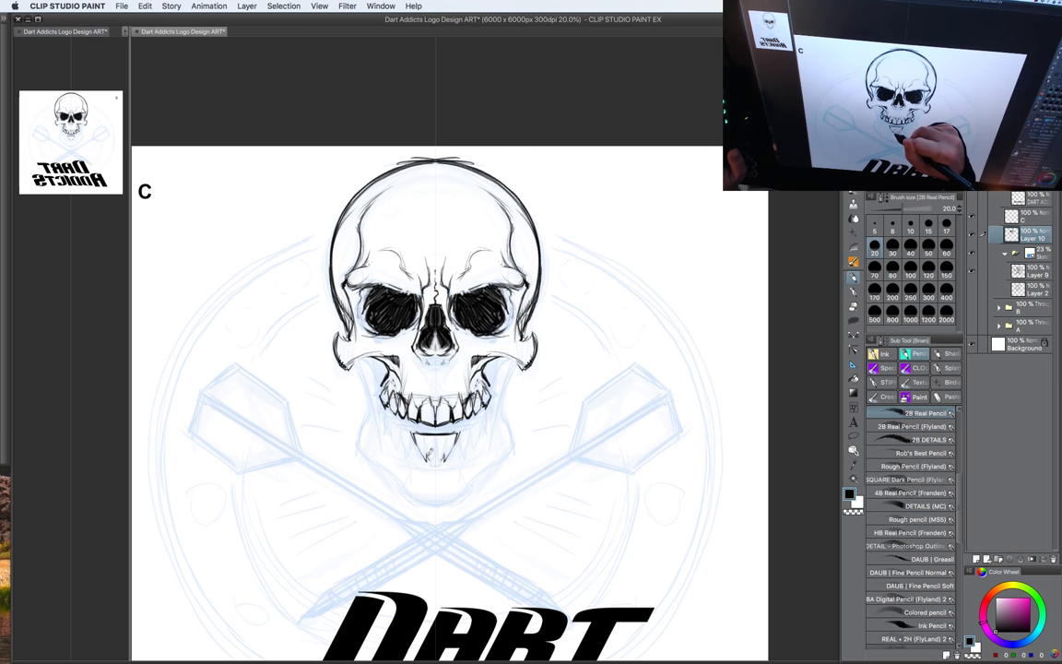
pyautogui.moveTo(391, 401)
pyautogui.mouseDown()
pyautogui.moveTo(396, 419)
pyautogui.moveTo(386, 409)
pyautogui.moveTo(382, 416)
pyautogui.moveTo(438, 442)
pyautogui.moveTo(396, 402)
pyautogui.moveTo(373, 408)
pyautogui.mouseUp()
pyautogui.press('[')
pyautogui.moveTo(373, 396); pyautogui.dragTo(368, 413)
pyautogui.moveTo(365, 385); pyautogui.dragTo(363, 409)
pyautogui.moveTo(419, 394); pyautogui.dragTo(420, 409)
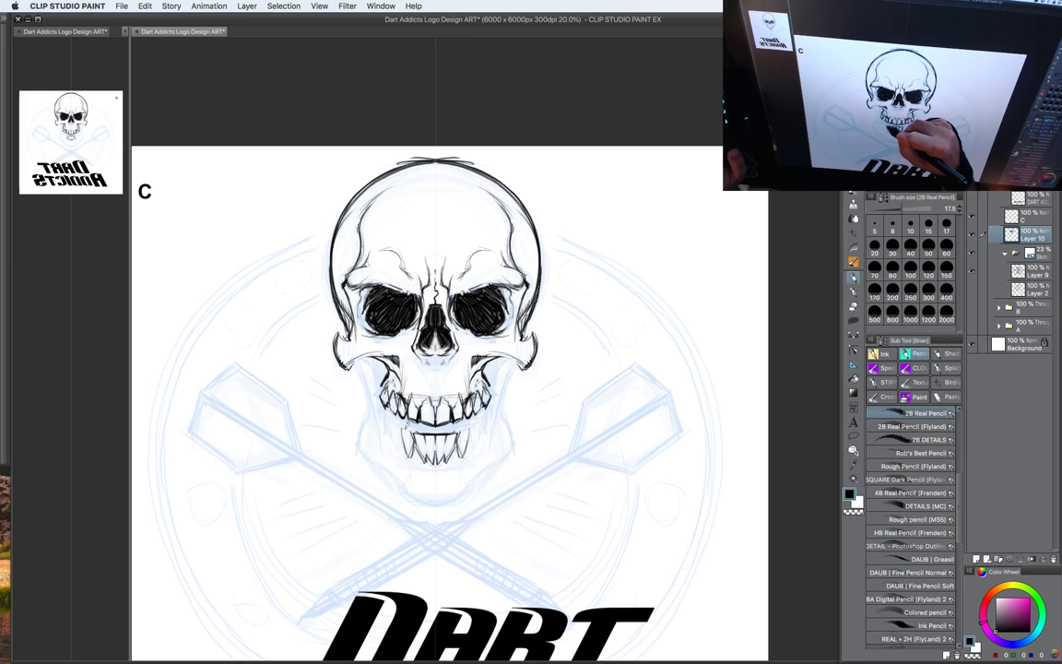
# Step: Extend the lower row with pointed side teeth on both sides of the central ones at brush size 17.5
pyautogui.moveTo(366, 377); pyautogui.dragTo(364, 388)
pyautogui.moveTo(370, 379)
pyautogui.mouseDown()
pyautogui.moveTo(376, 390)
pyautogui.moveTo(364, 402)
pyautogui.mouseUp()
pyautogui.moveTo(363, 391); pyautogui.dragTo(360, 404)
pyautogui.moveTo(358, 392); pyautogui.dragTo(355, 405)
pyautogui.moveTo(427, 392); pyautogui.dragTo(427, 404)
pyautogui.moveTo(358, 386); pyautogui.dragTo(356, 403)
pyautogui.moveTo(430, 388); pyautogui.dragTo(430, 403)
pyautogui.moveTo(356, 378); pyautogui.dragTo(353, 406)
pyautogui.moveTo(427, 384); pyautogui.dragTo(426, 407)
pyautogui.moveTo(359, 399); pyautogui.dragTo(357, 410)
pyautogui.moveTo(426, 395); pyautogui.dragTo(424, 409)
pyautogui.moveTo(365, 387); pyautogui.dragTo(363, 410)
pyautogui.moveTo(424, 395); pyautogui.dragTo(423, 409)
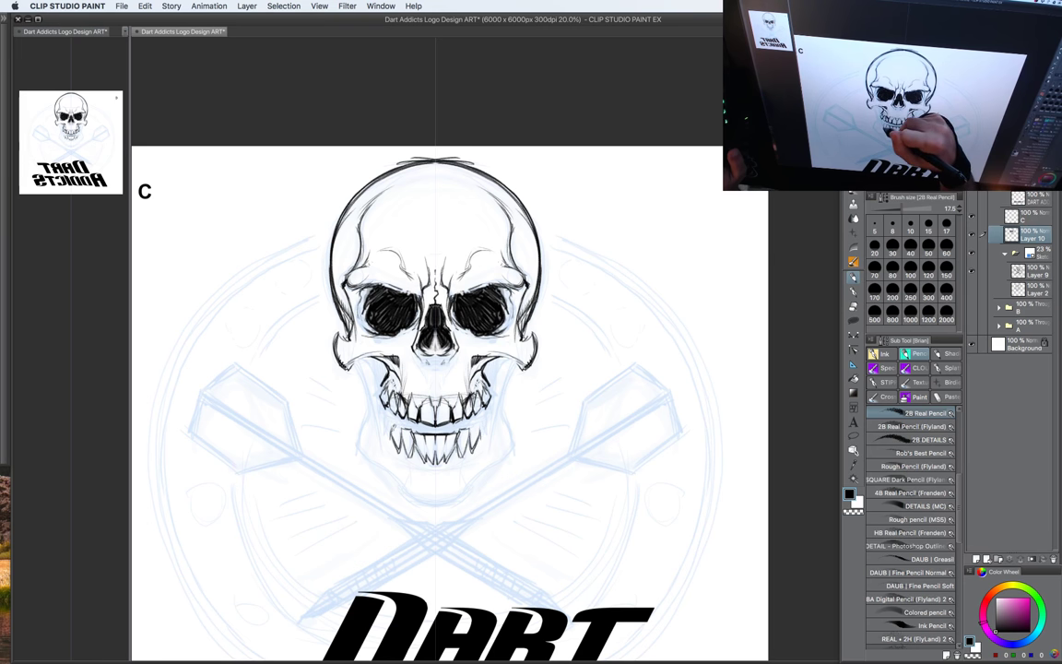
# Step: Draw the outermost lower teeth and the mouth corners linking the lower row to the upper row
pyautogui.moveTo(355, 379); pyautogui.dragTo(348, 397)
pyautogui.moveTo(437, 383); pyautogui.dragTo(435, 399)
pyautogui.moveTo(351, 369); pyautogui.dragTo(345, 390)
pyautogui.moveTo(440, 371); pyautogui.dragTo(437, 389)
pyautogui.moveTo(352, 332); pyautogui.dragTo(346, 340)
pyautogui.moveTo(351, 366)
pyautogui.mouseDown()
pyautogui.moveTo(346, 382)
pyautogui.moveTo(391, 416)
pyautogui.mouseUp()
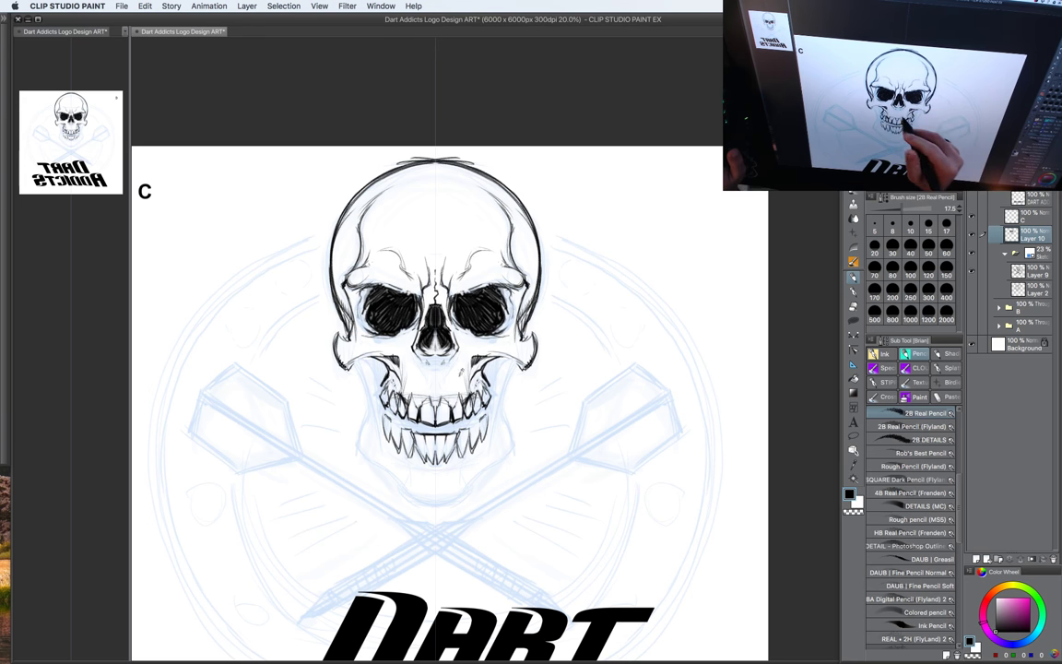
pyautogui.moveTo(453, 340); pyautogui.dragTo(457, 354)
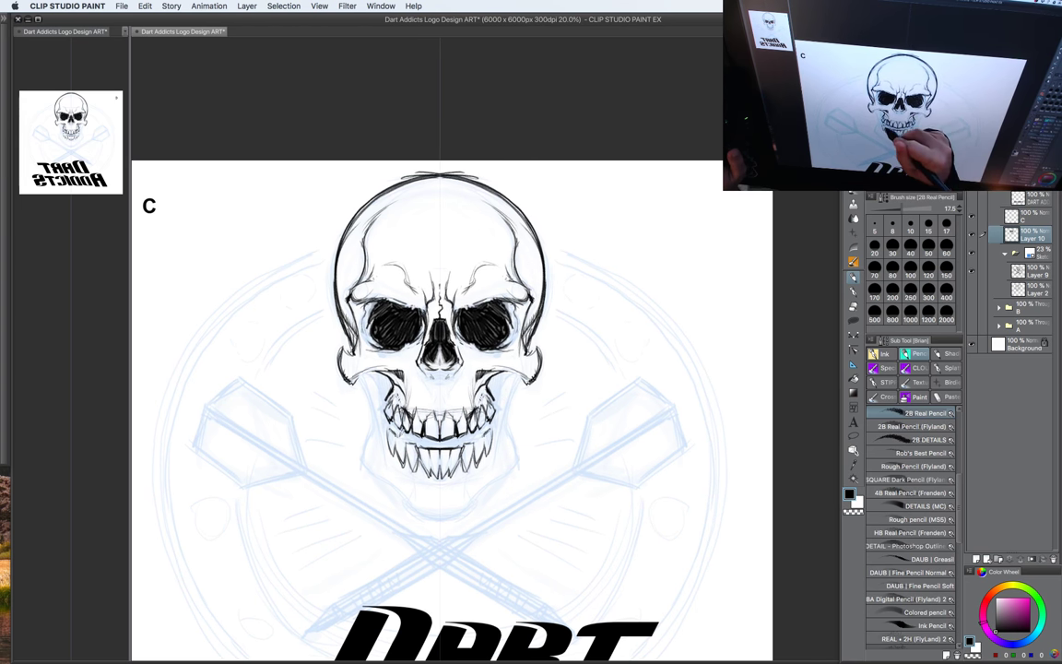
pyautogui.moveTo(368, 385); pyautogui.dragTo(361, 397)
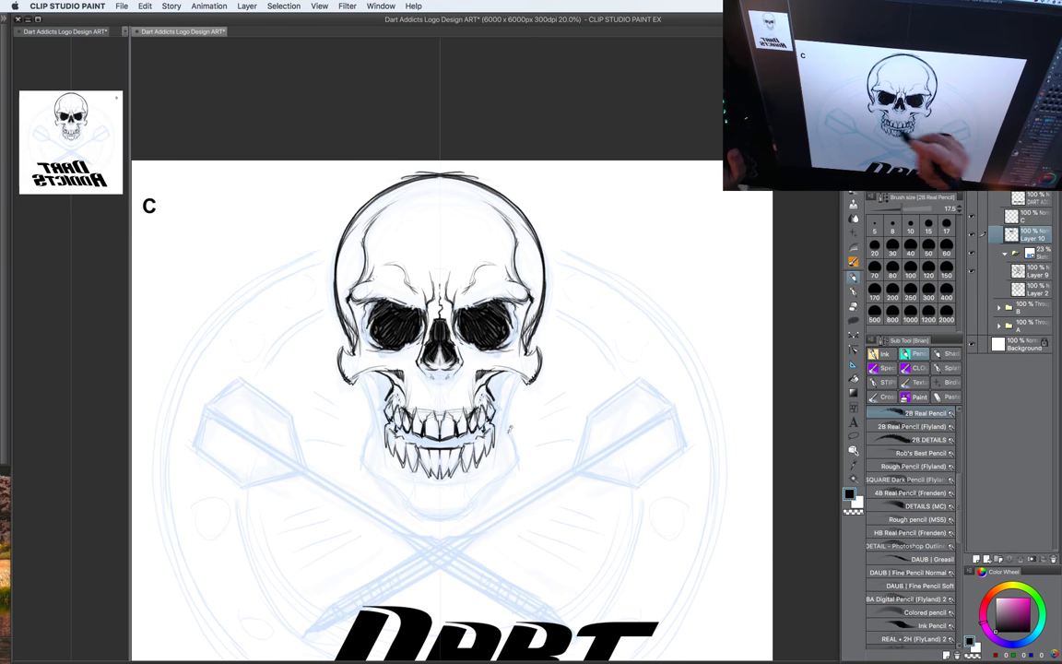
pyautogui.moveTo(433, 369); pyautogui.dragTo(434, 375)
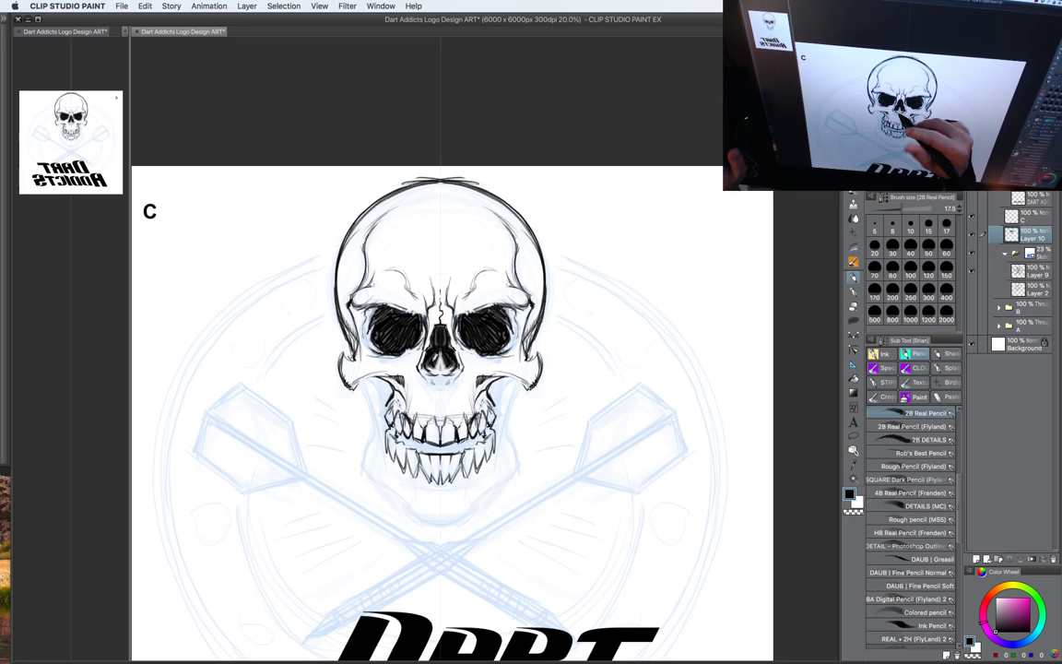
# Step: Fill the gap between the upper and lower teeth with dark grey using the COPIC Wet Tip marker at size 175
pyautogui.press('p')
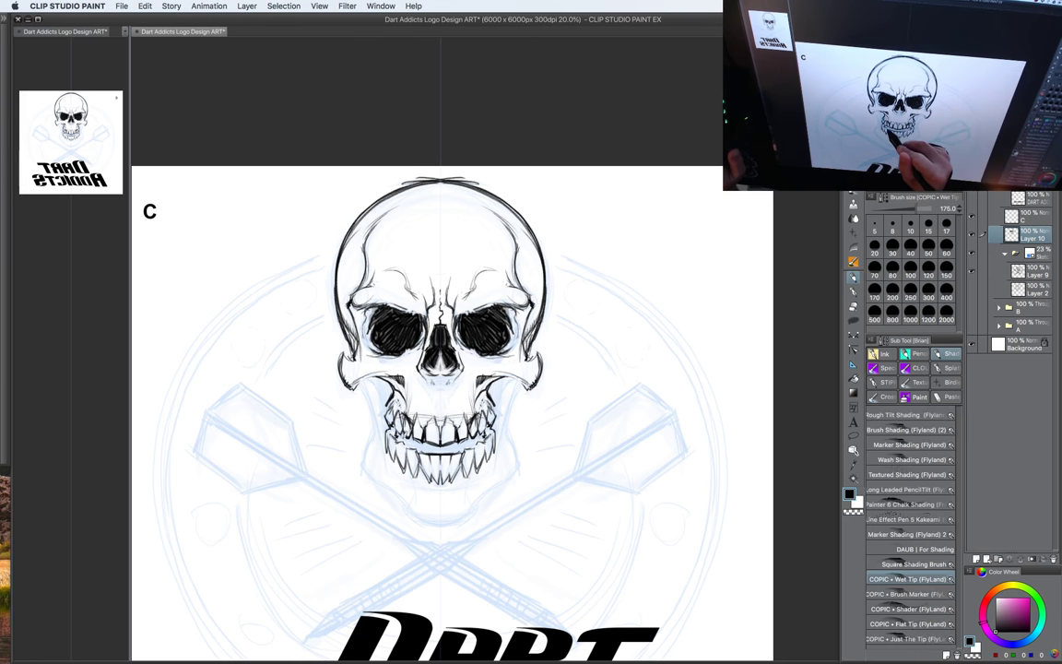
pyautogui.moveTo(400, 435); pyautogui.dragTo(435, 449)
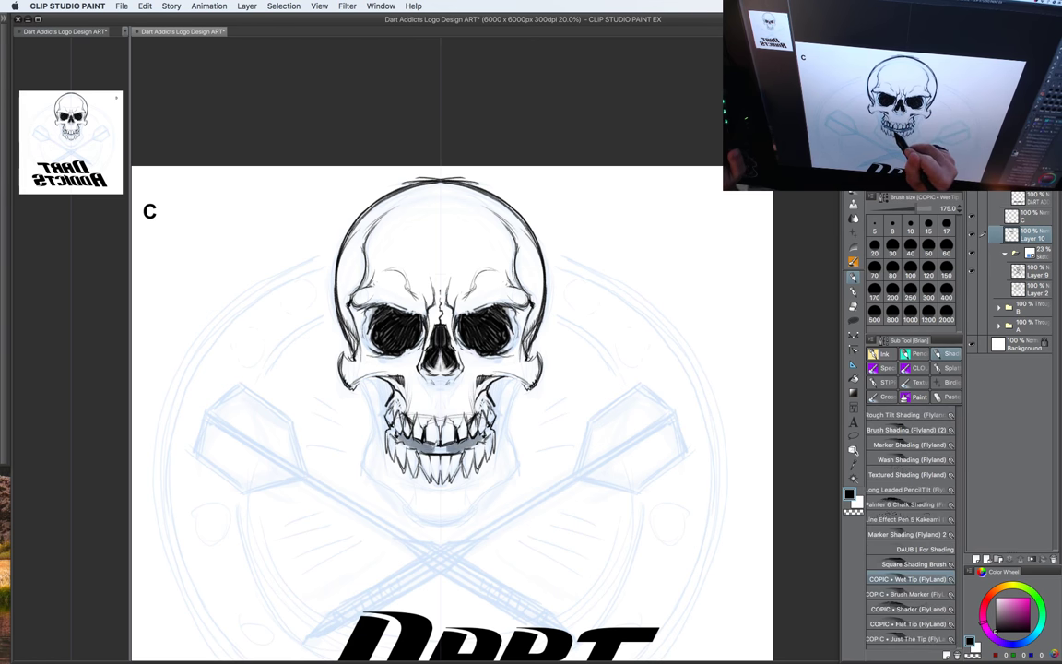
pyautogui.moveTo(388, 406); pyautogui.dragTo(424, 400)
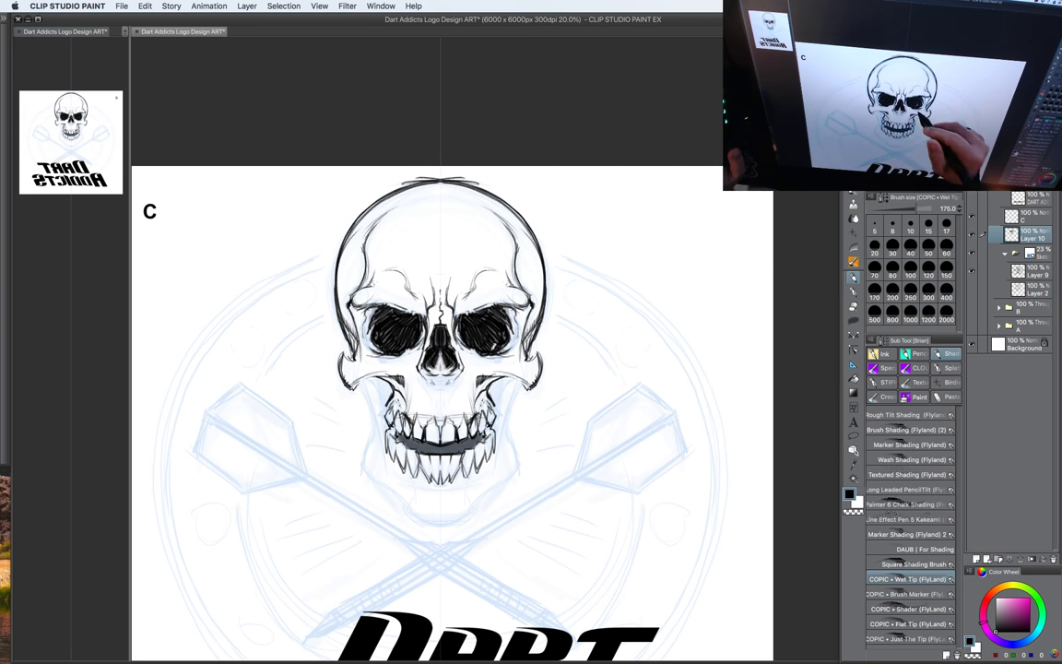
# Step: Switch back to the 2B Real Pencil and darken the upper jaw below the cheekbones, reducing the brush size from 45 to 25
pyautogui.press('p')
pyautogui.moveTo(463, 360); pyautogui.dragTo(461, 349)
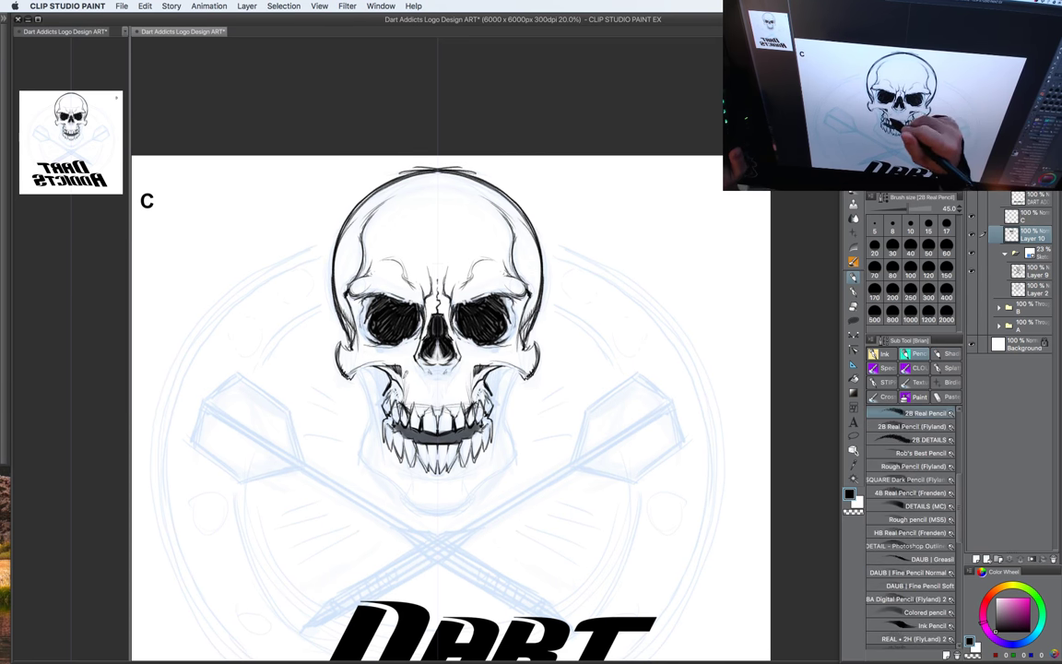
pyautogui.press('[')
pyautogui.press('[')
pyautogui.moveTo(386, 366)
pyautogui.mouseDown()
pyautogui.moveTo(417, 404)
pyautogui.moveTo(369, 360)
pyautogui.moveTo(382, 364)
pyautogui.mouseUp()
pyautogui.moveTo(463, 379); pyautogui.dragTo(458, 380)
pyautogui.press('[')
pyautogui.moveTo(386, 341); pyautogui.dragTo(379, 358)
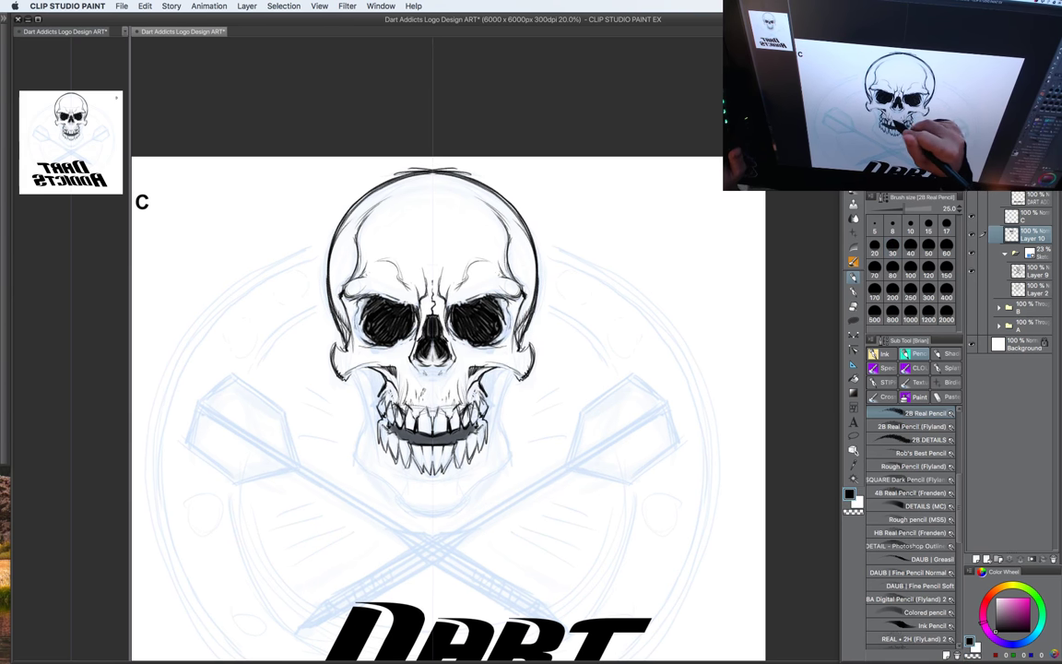
# Step: Outline the chin and lower jaw up to the jaw corners at brush size 40
pyautogui.press('super+minus')
pyautogui.press('super+minus')
pyautogui.moveTo(426, 402)
pyautogui.mouseDown()
pyautogui.moveTo(430, 459)
pyautogui.moveTo(468, 459)
pyautogui.moveTo(438, 468)
pyautogui.moveTo(413, 440)
pyautogui.mouseUp()
pyautogui.press(']')
pyautogui.press(']')
pyautogui.press(']')
pyautogui.press('c')
pyautogui.press('c')
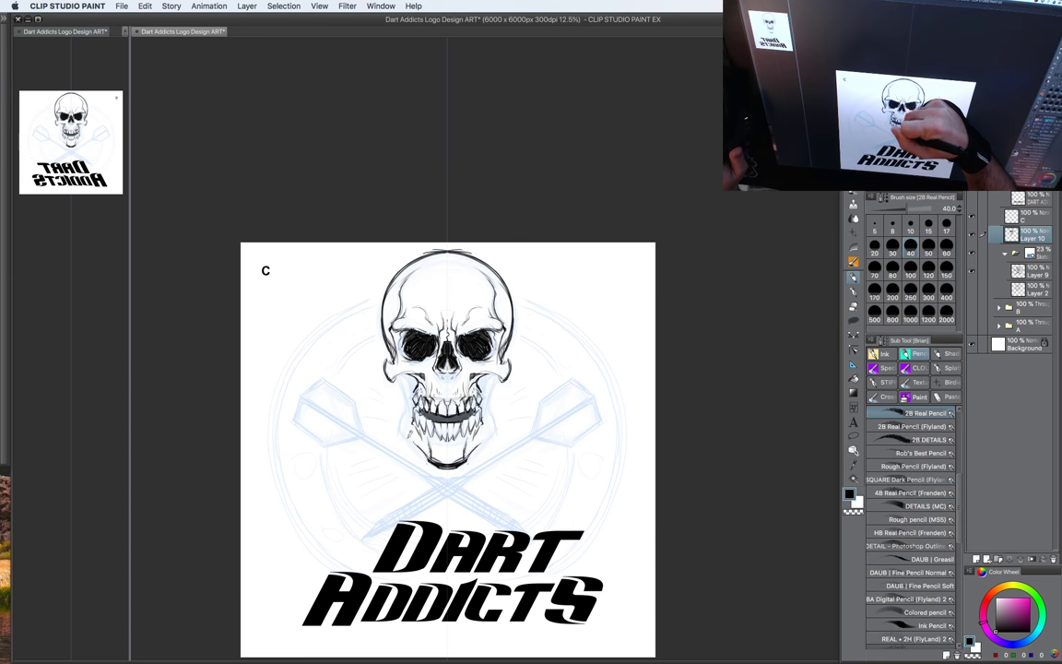
pyautogui.moveTo(366, 388); pyautogui.dragTo(384, 407)
pyautogui.moveTo(421, 408)
pyautogui.mouseDown()
pyautogui.moveTo(438, 394)
pyautogui.moveTo(401, 432)
pyautogui.mouseUp()
# Step: Hatch dark shadows between the teeth and the jaw sides and thicken the jaw outline, using brush sizes 35 and 40
pyautogui.press('[')
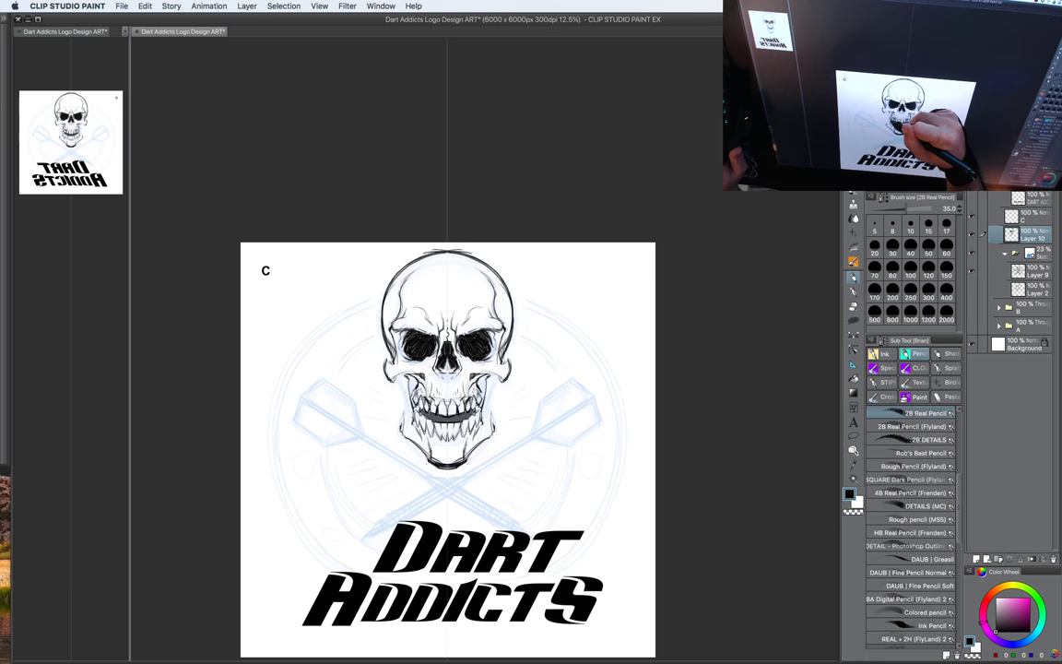
pyautogui.moveTo(414, 389)
pyautogui.mouseDown()
pyautogui.moveTo(411, 407)
pyautogui.moveTo(410, 393)
pyautogui.mouseUp()
pyautogui.press(']')
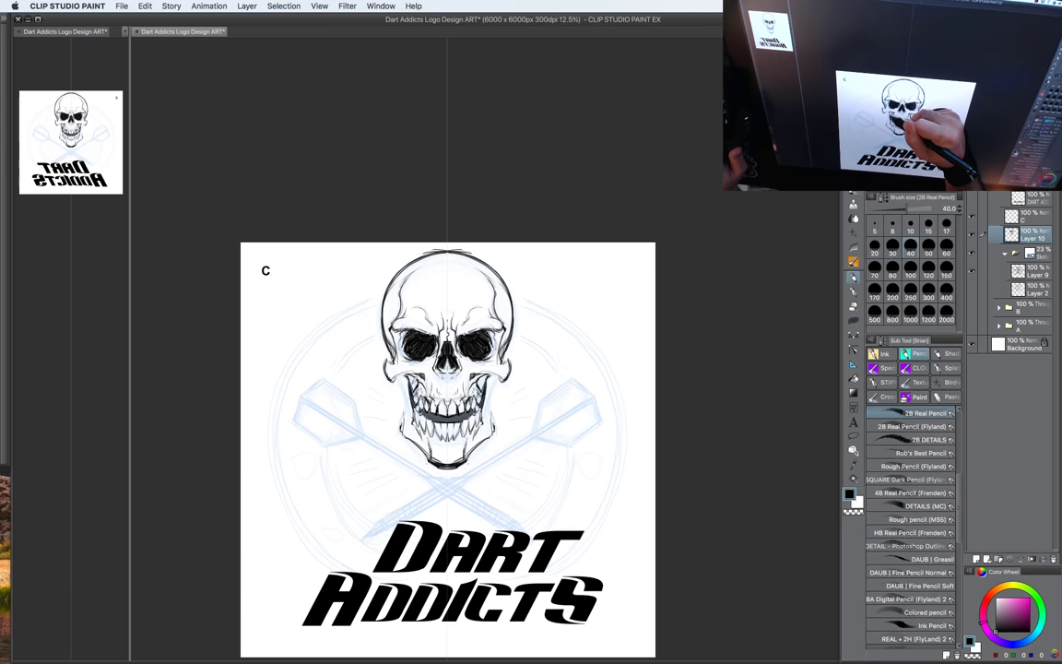
pyautogui.moveTo(369, 335); pyautogui.dragTo(373, 351)
pyautogui.moveTo(435, 338); pyautogui.dragTo(436, 351)
pyautogui.moveTo(371, 330); pyautogui.dragTo(375, 349)
pyautogui.moveTo(433, 337); pyautogui.dragTo(434, 349)
pyautogui.moveTo(374, 335)
pyautogui.mouseDown()
pyautogui.moveTo(378, 347)
pyautogui.moveTo(365, 349)
pyautogui.moveTo(404, 400)
pyautogui.moveTo(410, 434)
pyautogui.mouseUp()
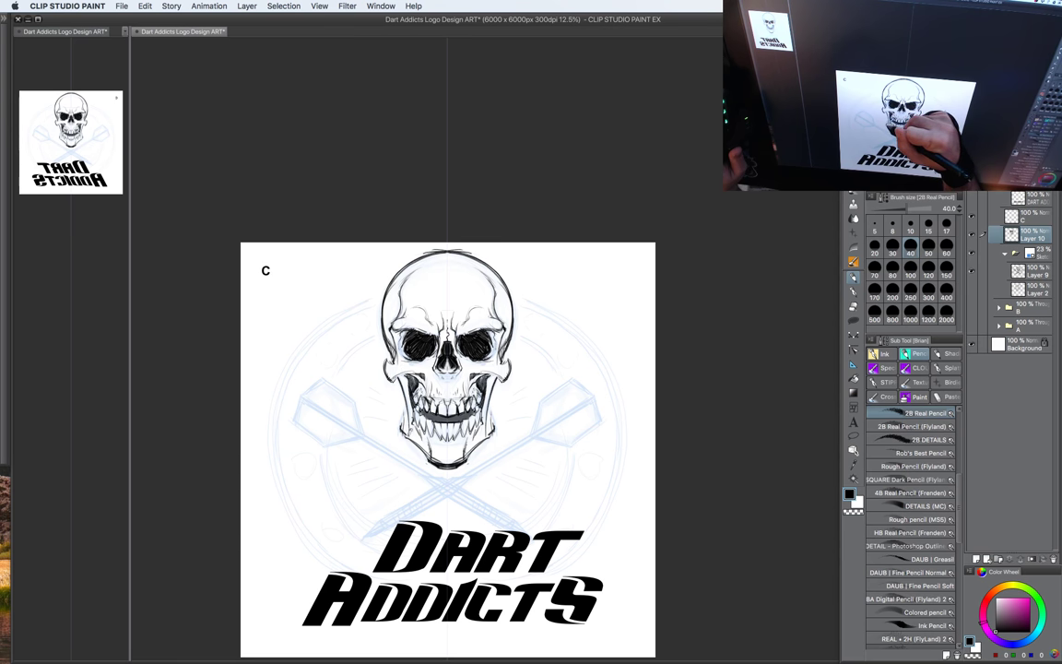
pyautogui.moveTo(405, 429)
pyautogui.mouseDown()
pyautogui.moveTo(425, 454)
pyautogui.moveTo(409, 438)
pyautogui.mouseUp()
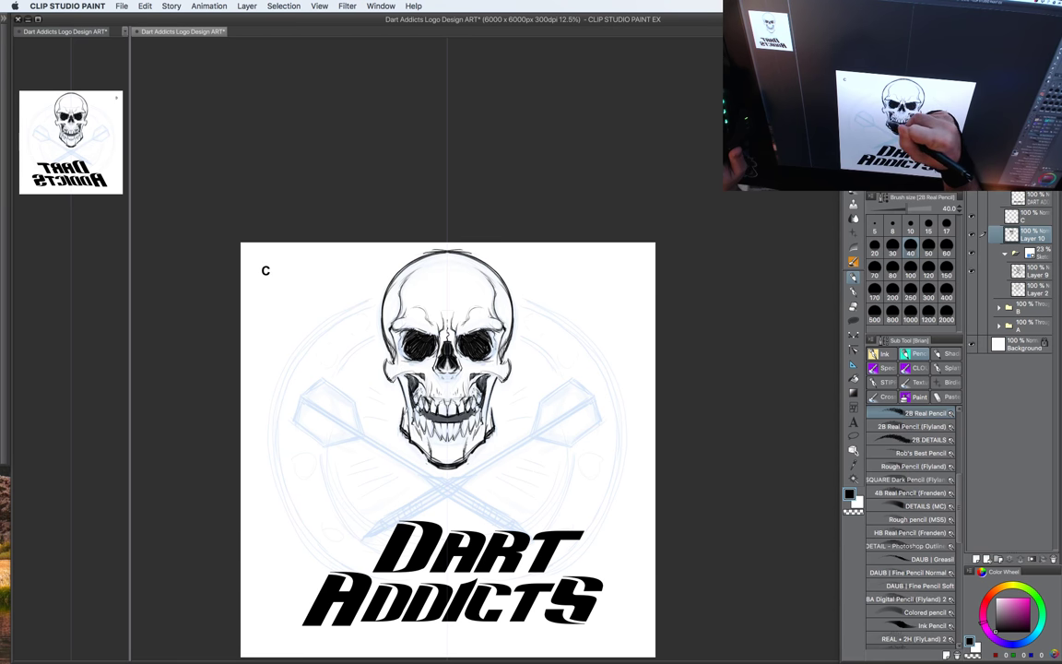
# Step: Deepen the shadows around the teeth and clean up their edges with transparent colour, reducing the brush size to 35
pyautogui.moveTo(516, 403); pyautogui.dragTo(505, 420)
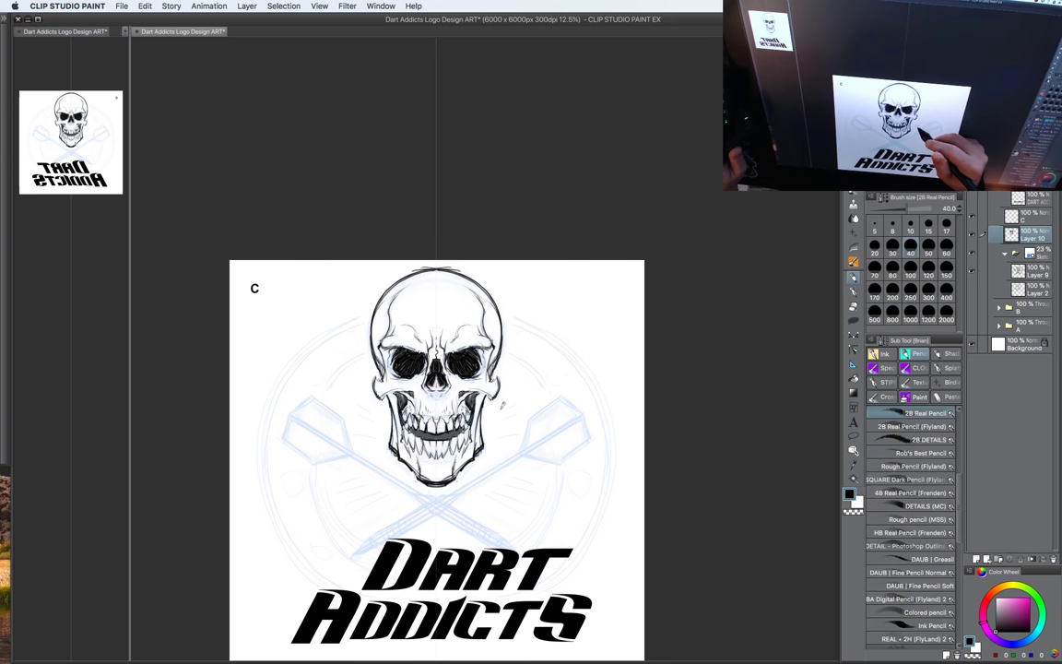
pyautogui.moveTo(413, 384); pyautogui.dragTo(417, 358)
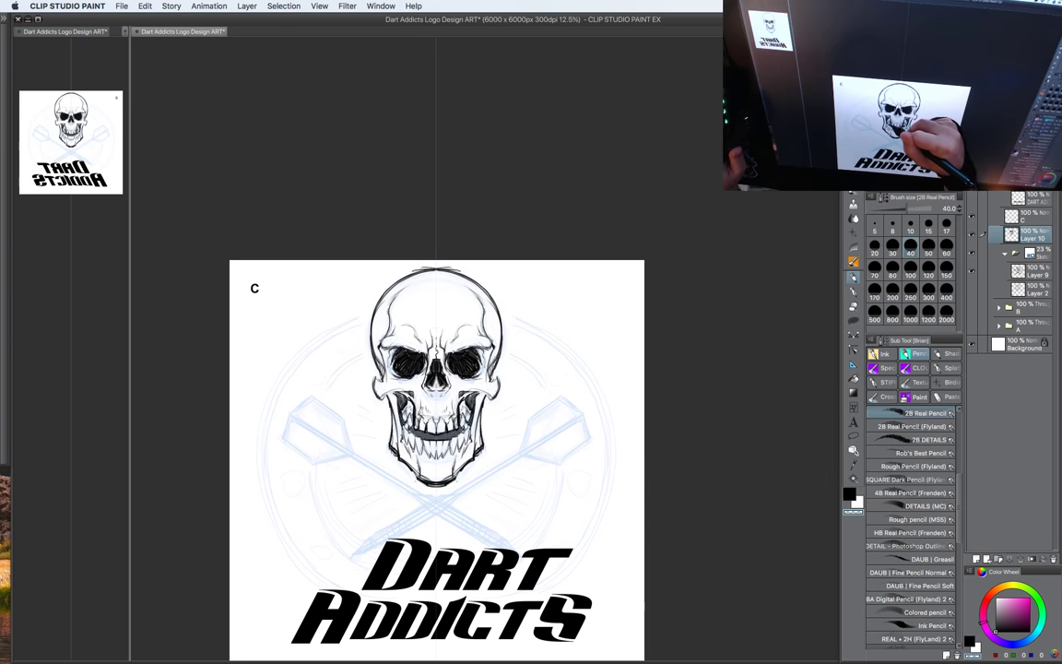
pyautogui.moveTo(378, 375); pyautogui.dragTo(400, 391)
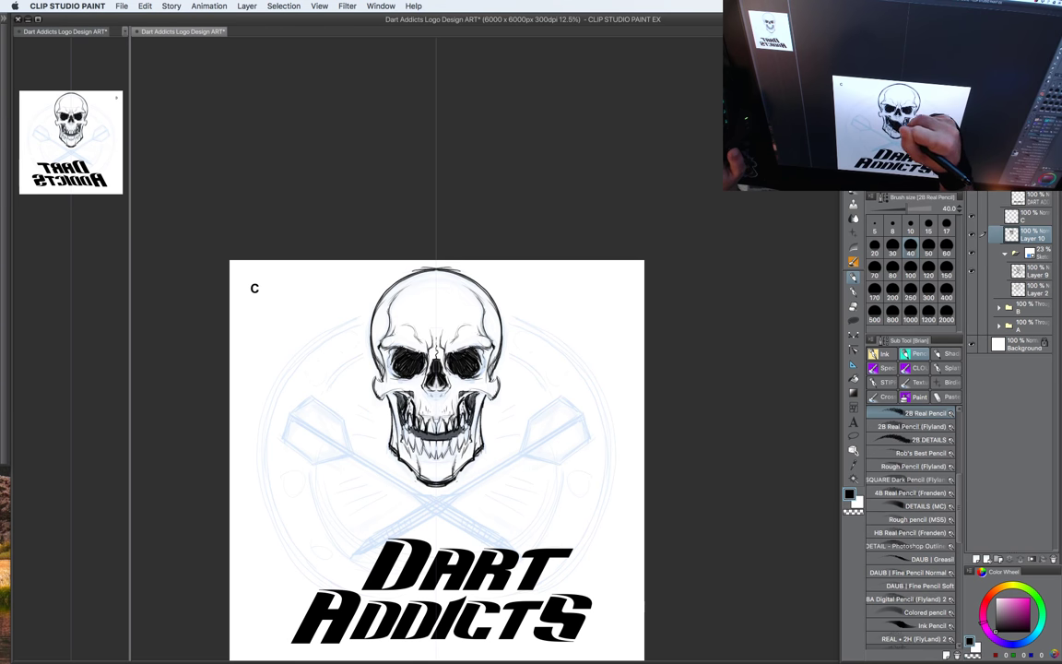
pyautogui.moveTo(499, 424); pyautogui.dragTo(498, 436)
pyautogui.press('[')
pyautogui.press('c')
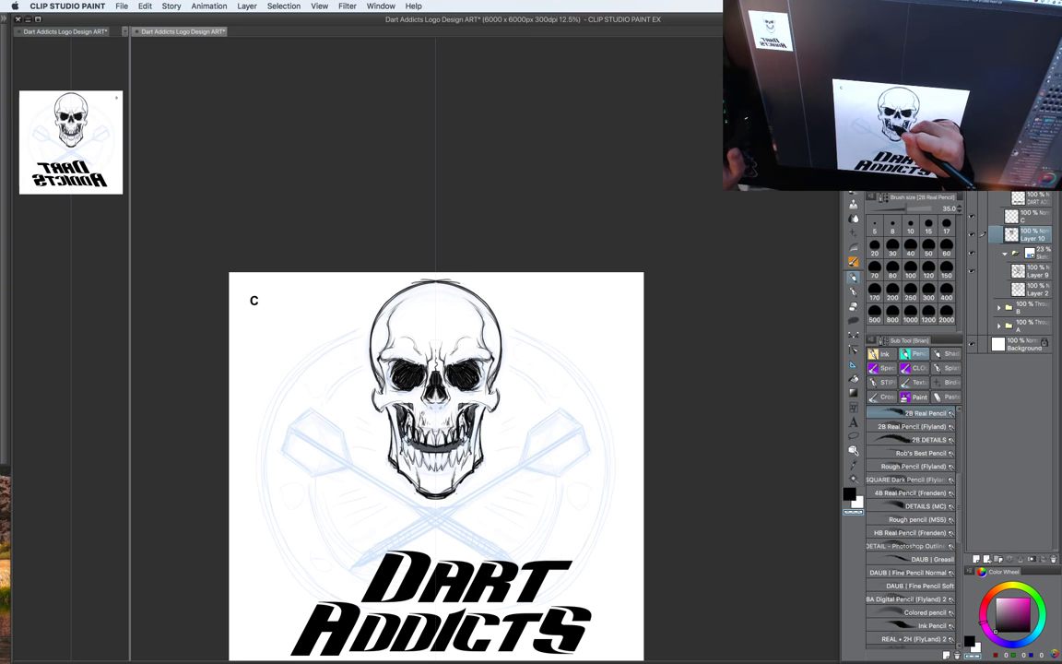
pyautogui.press('c')
pyautogui.scroll(-2, 497, 411)
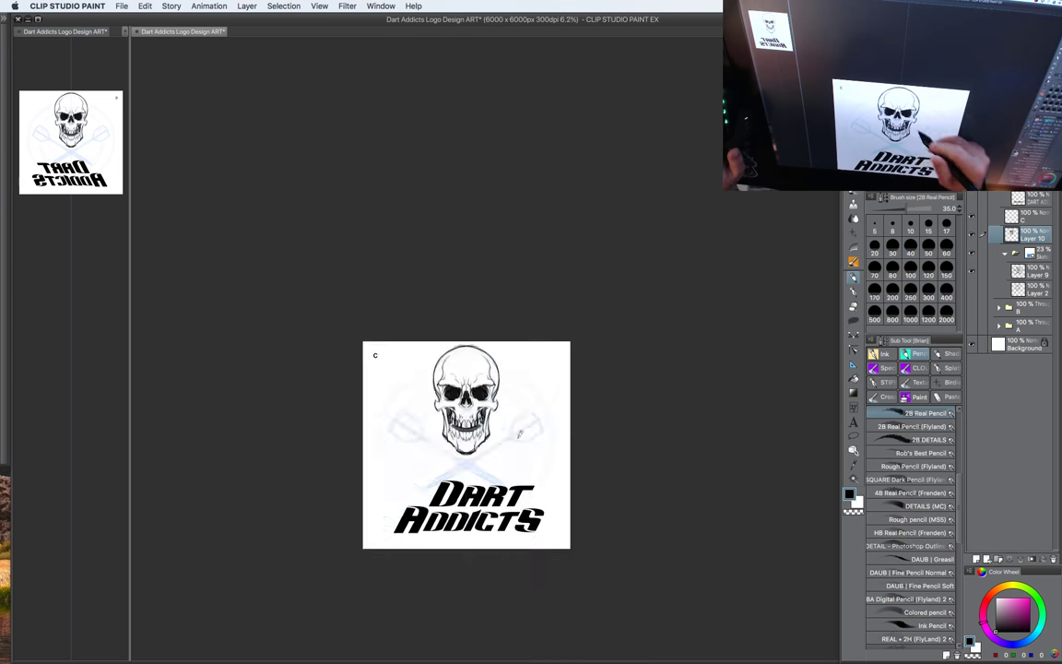
# Step: Outline the hexagonal flights of both darts over the blue sketch at brush size 40
pyautogui.scroll(2, 502, 411)
pyautogui.moveTo(504, 442); pyautogui.dragTo(508, 420)
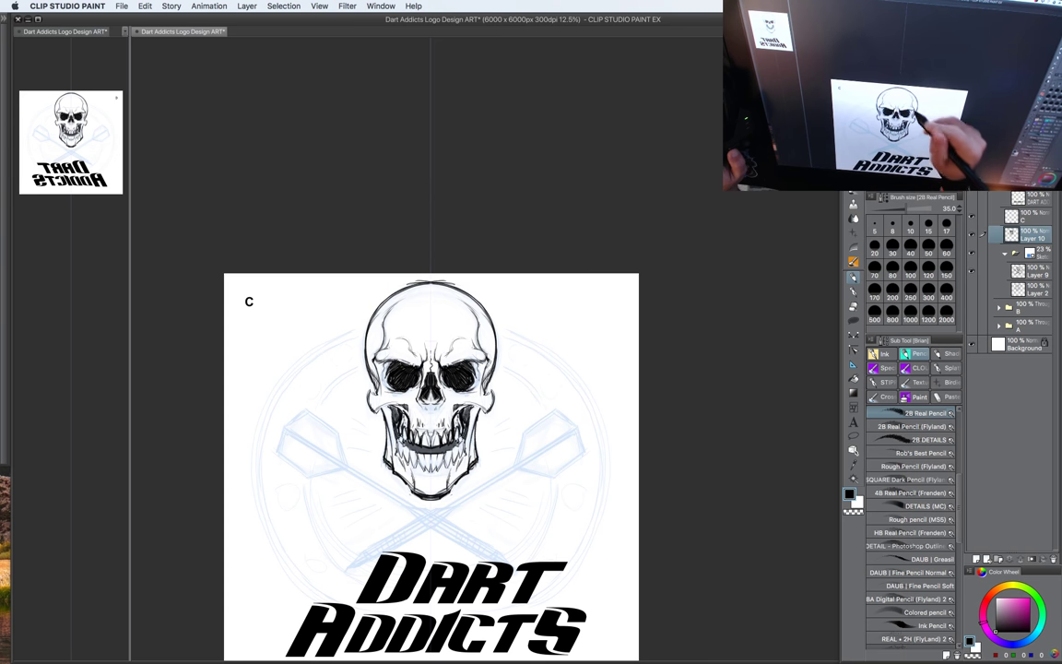
pyautogui.moveTo(574, 437); pyautogui.dragTo(573, 432)
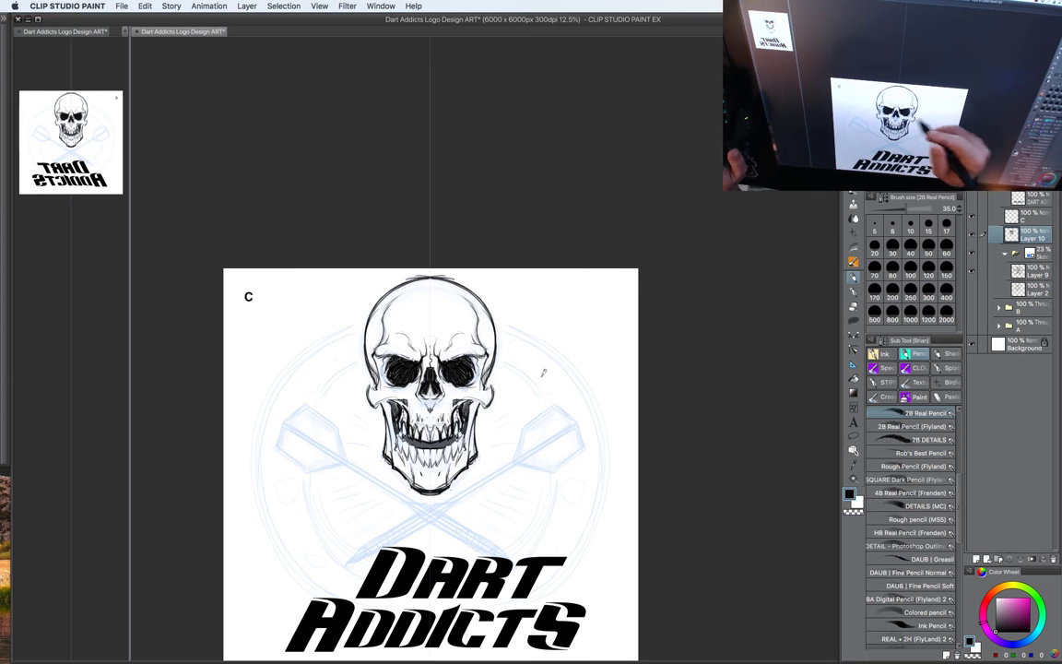
pyautogui.press(']')
pyautogui.moveTo(517, 450)
pyautogui.mouseDown()
pyautogui.moveTo(524, 424)
pyautogui.moveTo(555, 402)
pyautogui.moveTo(581, 421)
pyautogui.mouseUp()
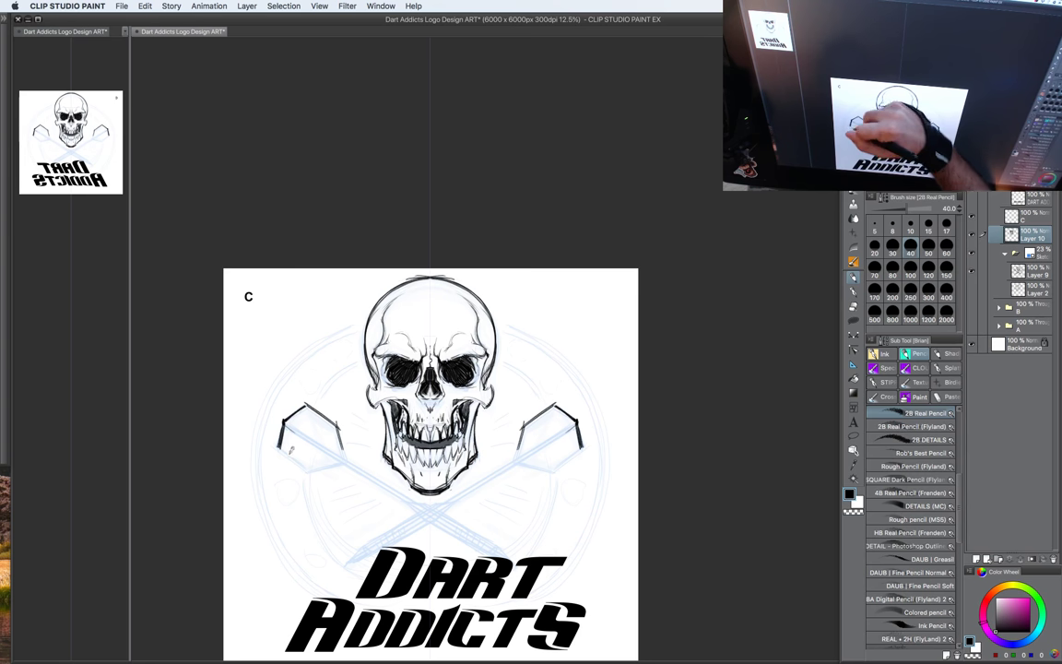
pyautogui.moveTo(281, 449)
pyautogui.mouseDown()
pyautogui.moveTo(312, 438)
pyautogui.moveTo(340, 422)
pyautogui.moveTo(341, 458)
pyautogui.mouseUp()
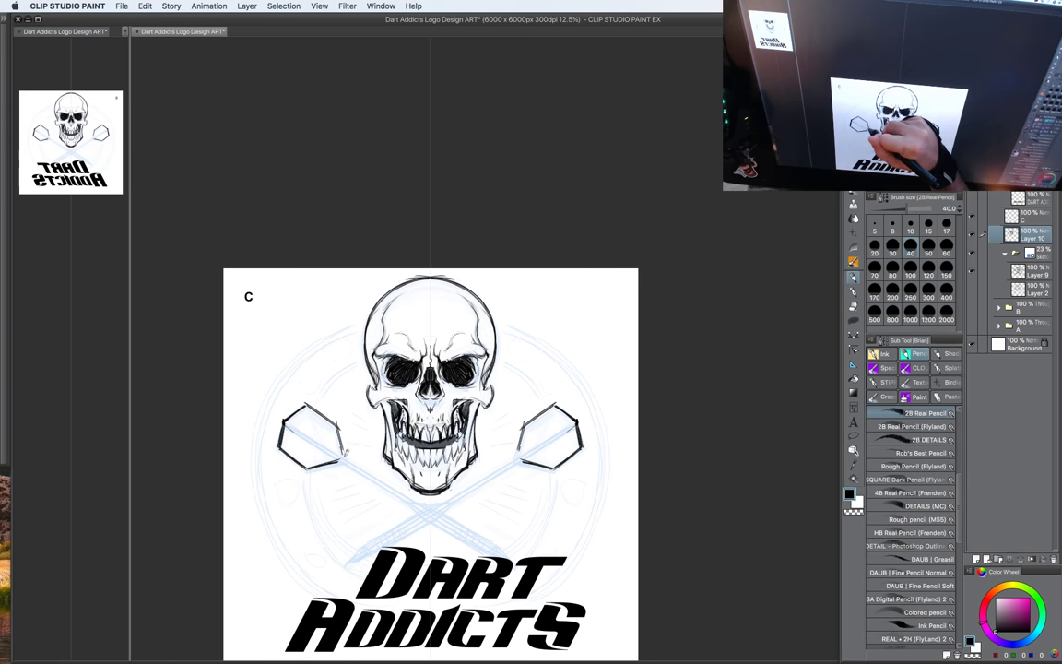
# Step: Draw the fold line inside the dart flights and hatch a dark shadow at their lower inner corners
pyautogui.moveTo(514, 477); pyautogui.dragTo(487, 436)
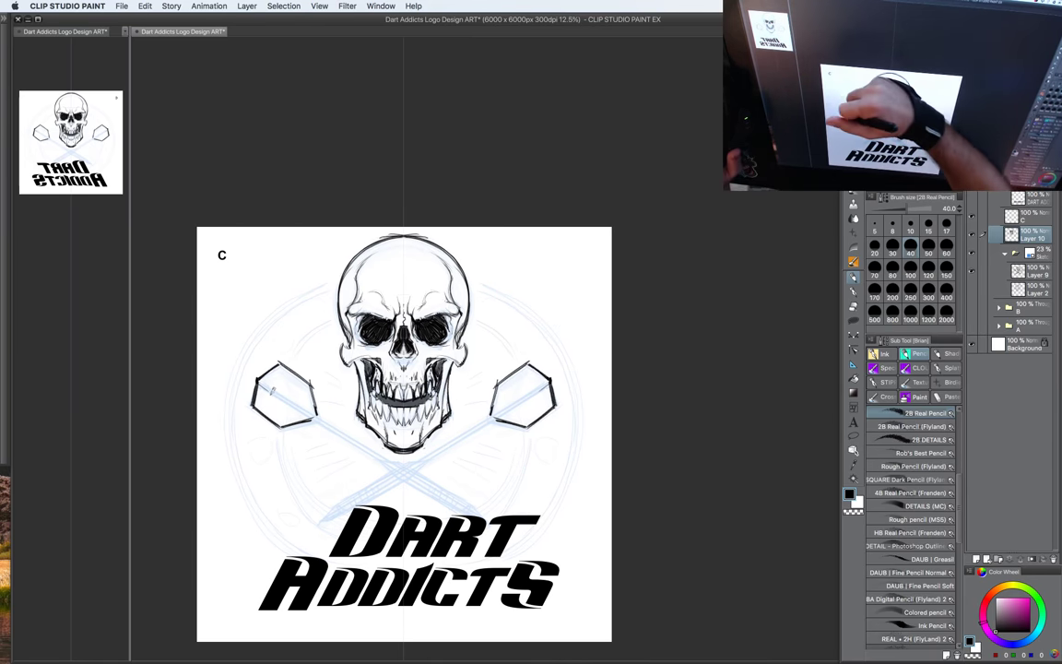
pyautogui.moveTo(261, 384)
pyautogui.mouseDown()
pyautogui.moveTo(318, 419)
pyautogui.moveTo(296, 413)
pyautogui.mouseUp()
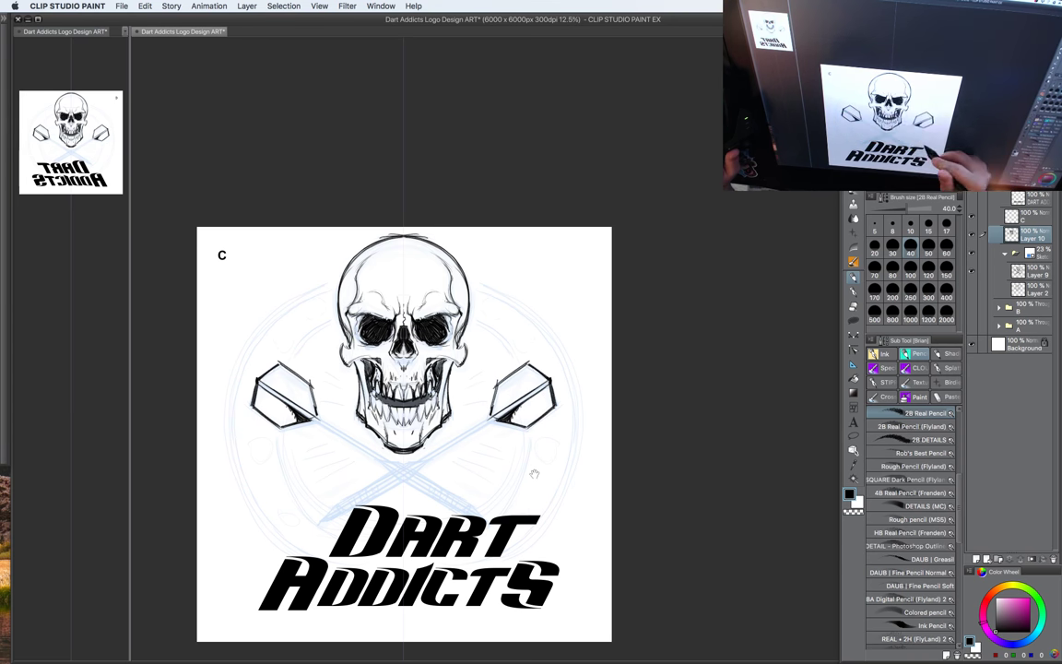
pyautogui.moveTo(533, 474); pyautogui.dragTo(539, 464)
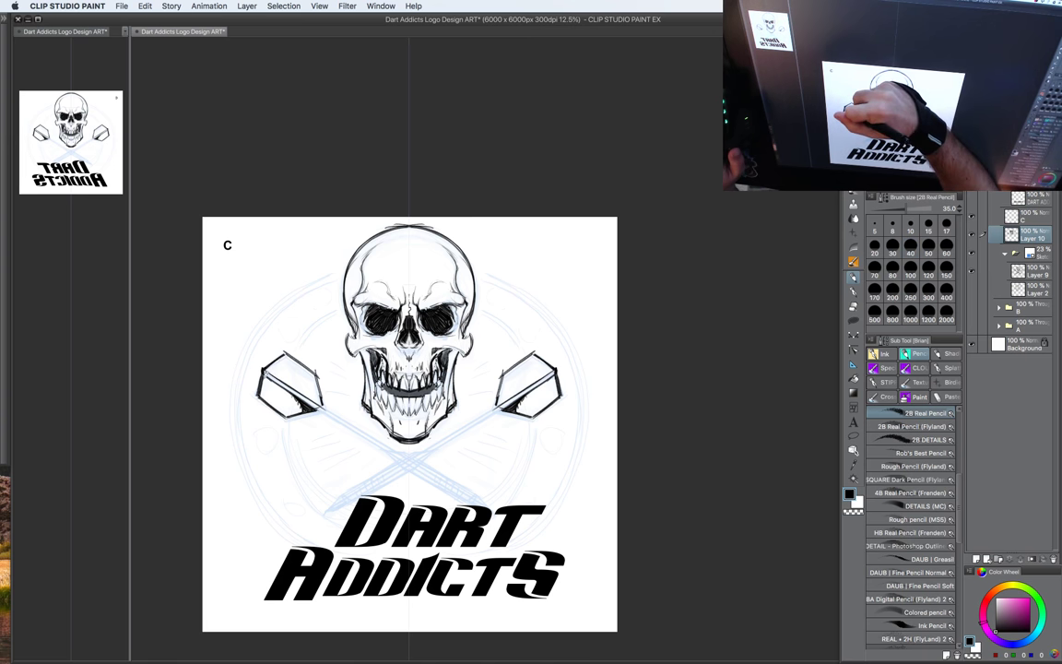
# Step: Draw the dart shafts from the flights to below the chin at brush size 30, cleaning their edges with transparent colour
pyautogui.moveTo(553, 472); pyautogui.dragTo(535, 449)
pyautogui.press('[')
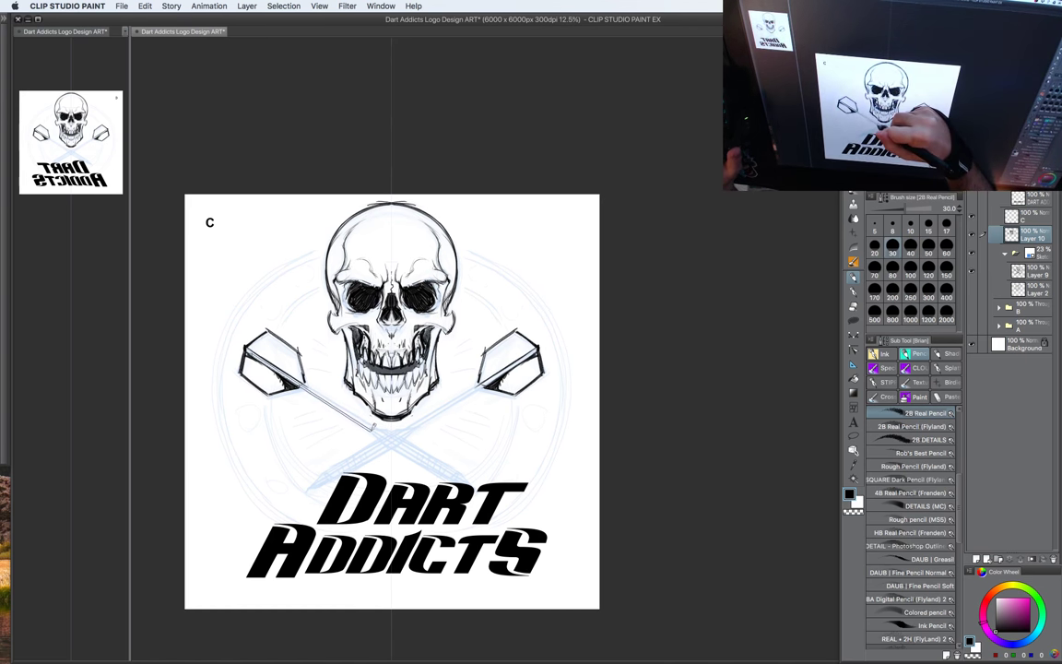
pyautogui.moveTo(372, 430); pyautogui.dragTo(304, 383)
pyautogui.moveTo(248, 347); pyautogui.dragTo(371, 430)
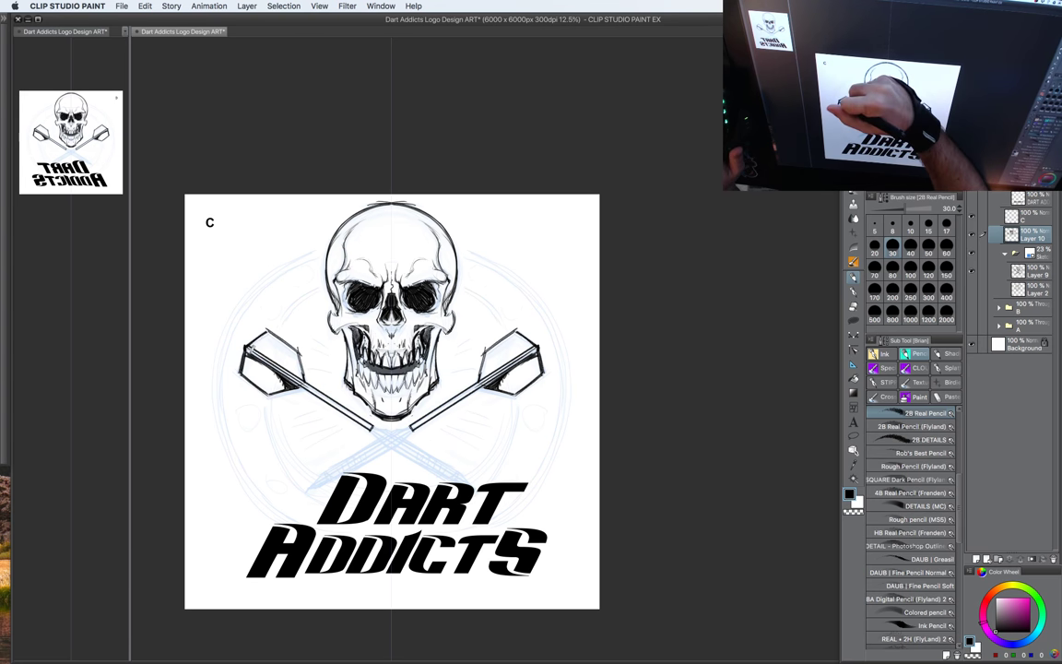
pyautogui.press('c')
pyautogui.moveTo(250, 341)
pyautogui.mouseDown()
pyautogui.moveTo(308, 389)
pyautogui.moveTo(287, 375)
pyautogui.moveTo(293, 393)
pyautogui.moveTo(348, 386)
pyautogui.mouseUp()
pyautogui.press('c')
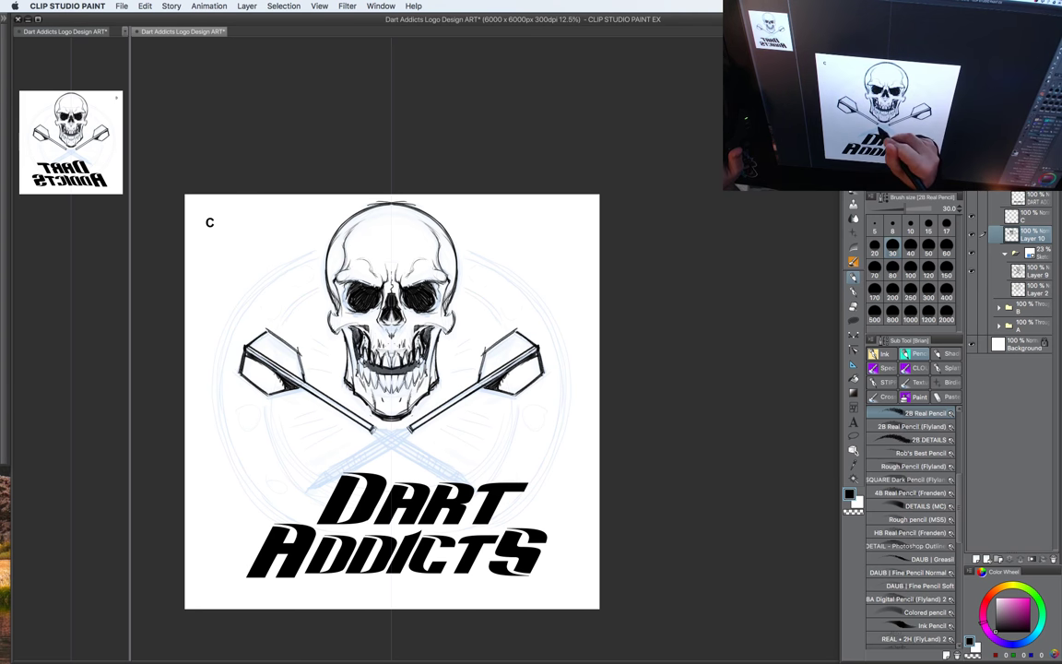
# Step: Draw the collars at the shaft ends and outline the crossed dart barrels down to the lettering
pyautogui.moveTo(501, 418); pyautogui.dragTo(521, 396)
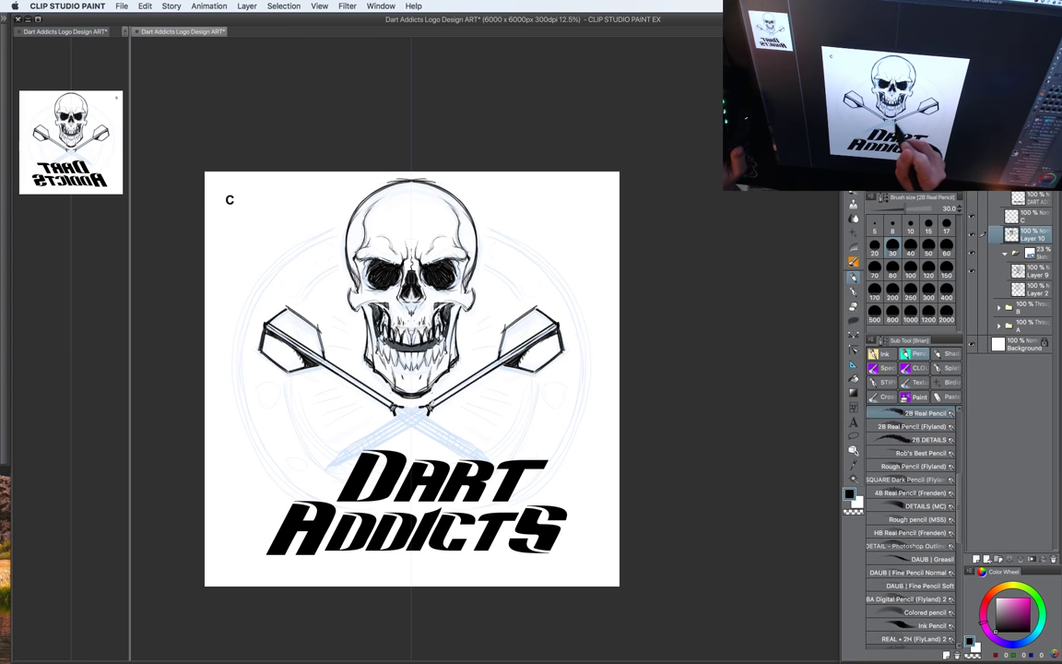
pyautogui.moveTo(430, 411)
pyautogui.mouseDown()
pyautogui.moveTo(381, 442)
pyautogui.moveTo(391, 427)
pyautogui.mouseUp()
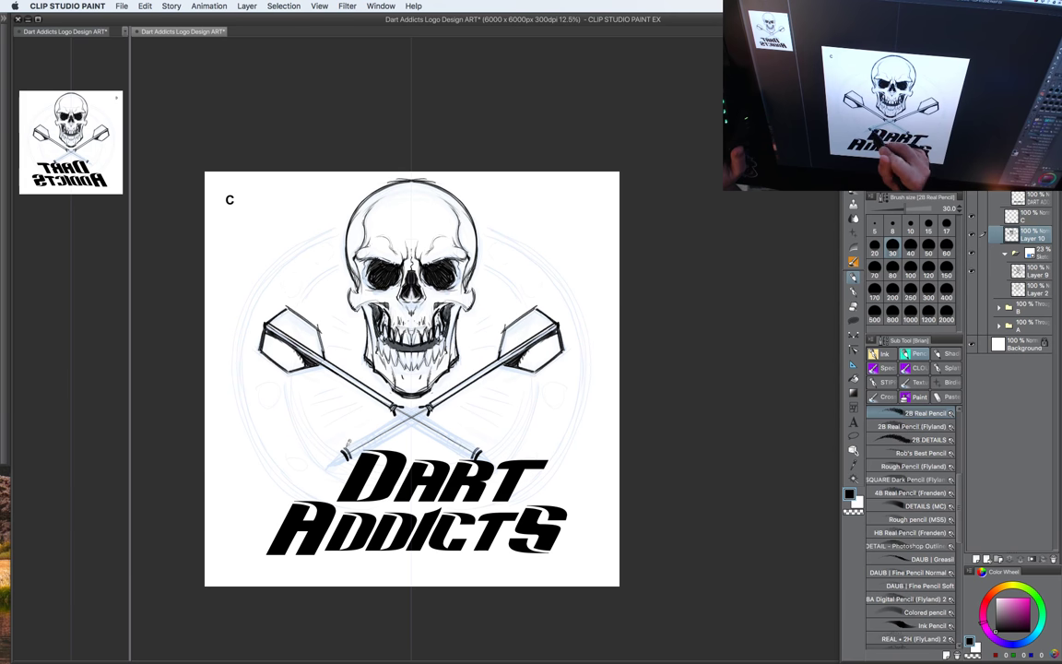
pyautogui.moveTo(342, 449); pyautogui.dragTo(409, 412)
pyautogui.moveTo(346, 449)
pyautogui.mouseDown()
pyautogui.moveTo(395, 419)
pyautogui.moveTo(398, 437)
pyautogui.moveTo(389, 435)
pyautogui.mouseUp()
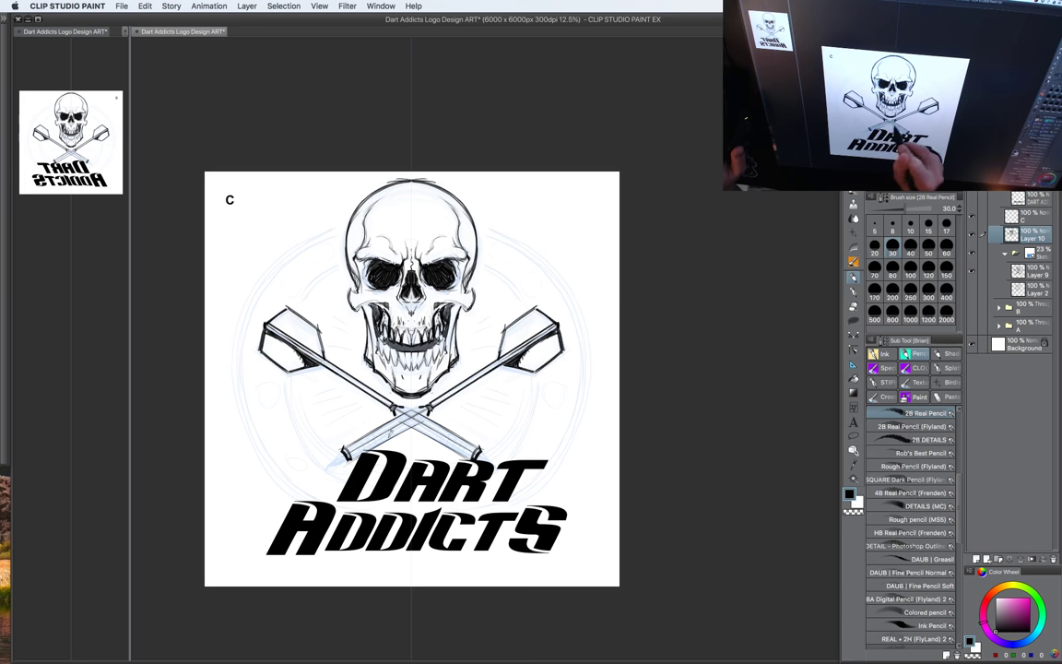
pyautogui.moveTo(346, 400)
pyautogui.mouseDown()
pyautogui.moveTo(394, 375)
pyautogui.moveTo(415, 389)
pyautogui.moveTo(391, 372)
pyautogui.mouseUp()
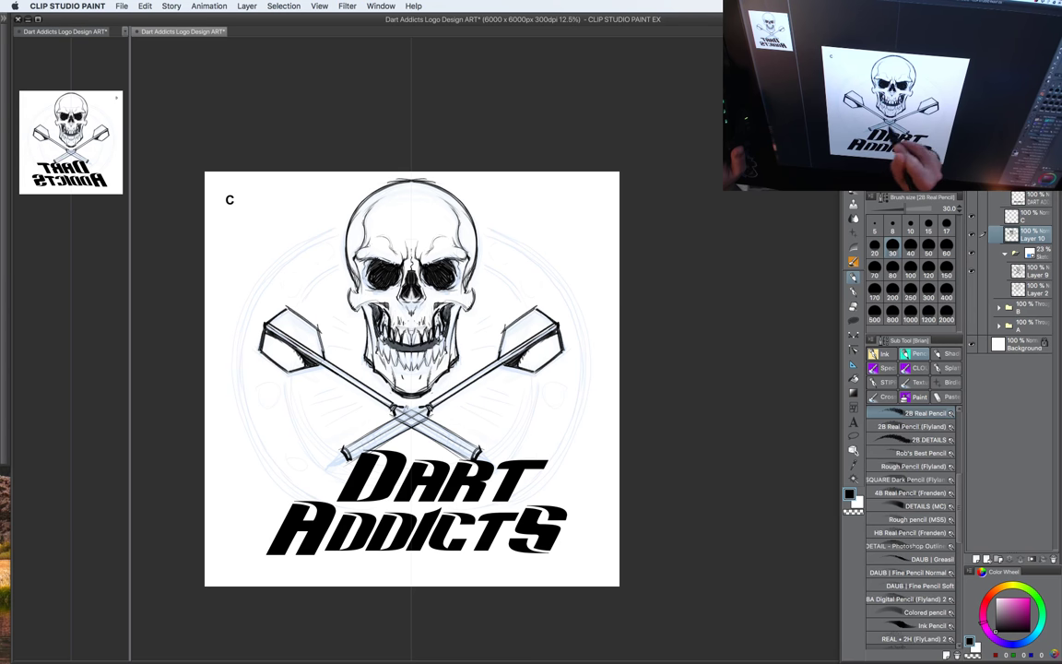
pyautogui.moveTo(323, 397); pyautogui.dragTo(416, 361)
pyautogui.moveTo(310, 405); pyautogui.dragTo(357, 377)
pyautogui.moveTo(378, 404); pyautogui.dragTo(432, 374)
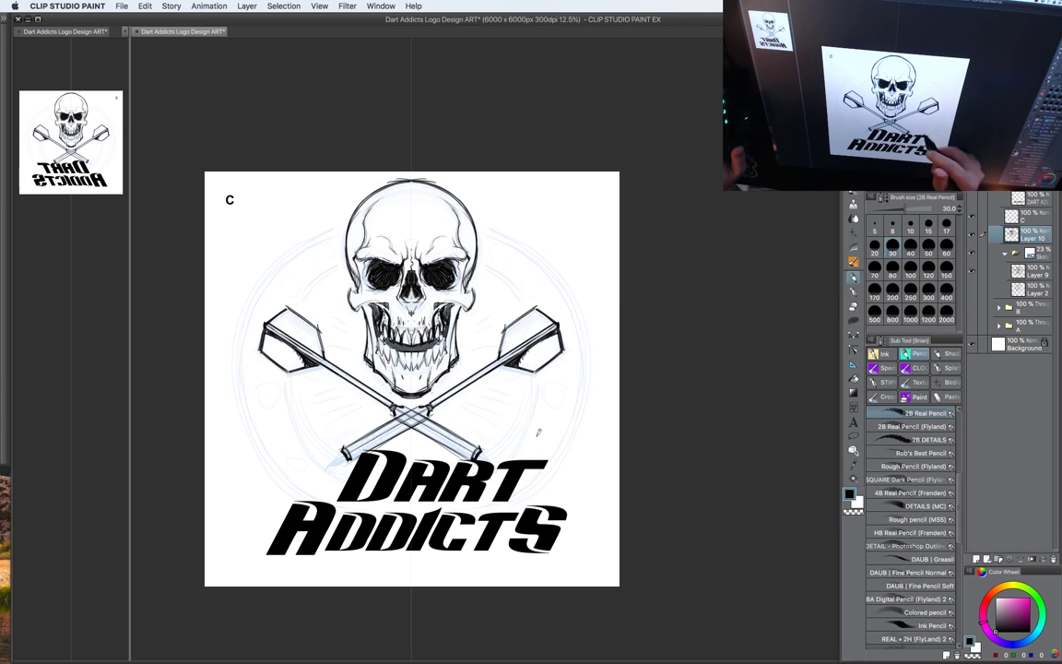
# Step: Add the sharp pointed tips to the lower ends of both darts
pyautogui.moveTo(535, 423); pyautogui.dragTo(561, 374)
pyautogui.moveTo(368, 399)
pyautogui.mouseDown()
pyautogui.moveTo(374, 409)
pyautogui.moveTo(344, 424)
pyautogui.moveTo(376, 414)
pyautogui.mouseUp()
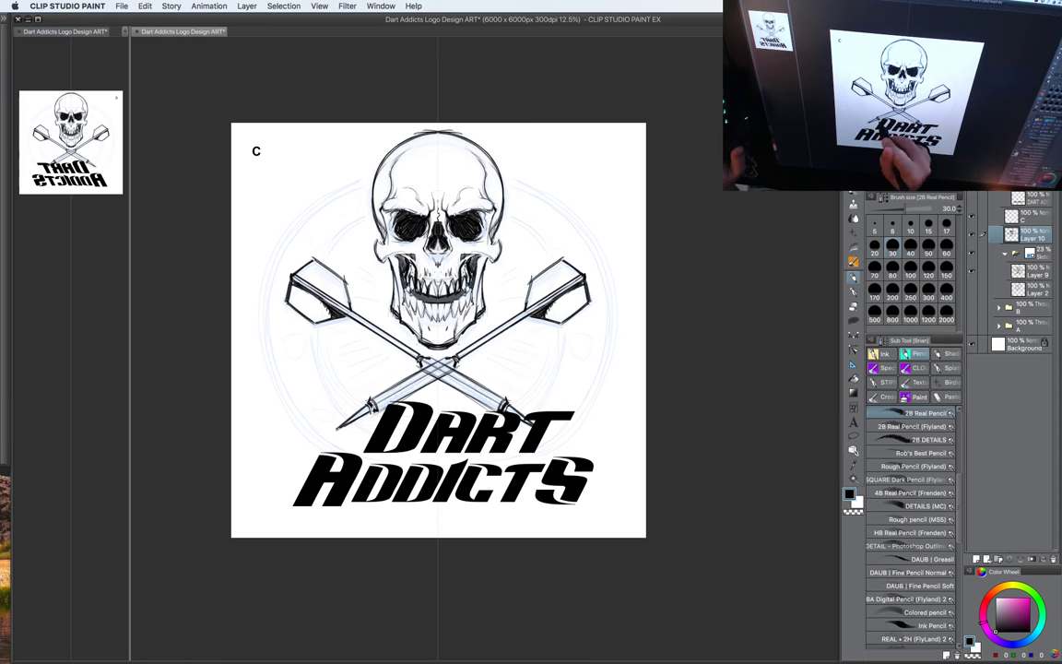
pyautogui.moveTo(559, 382); pyautogui.dragTo(528, 424)
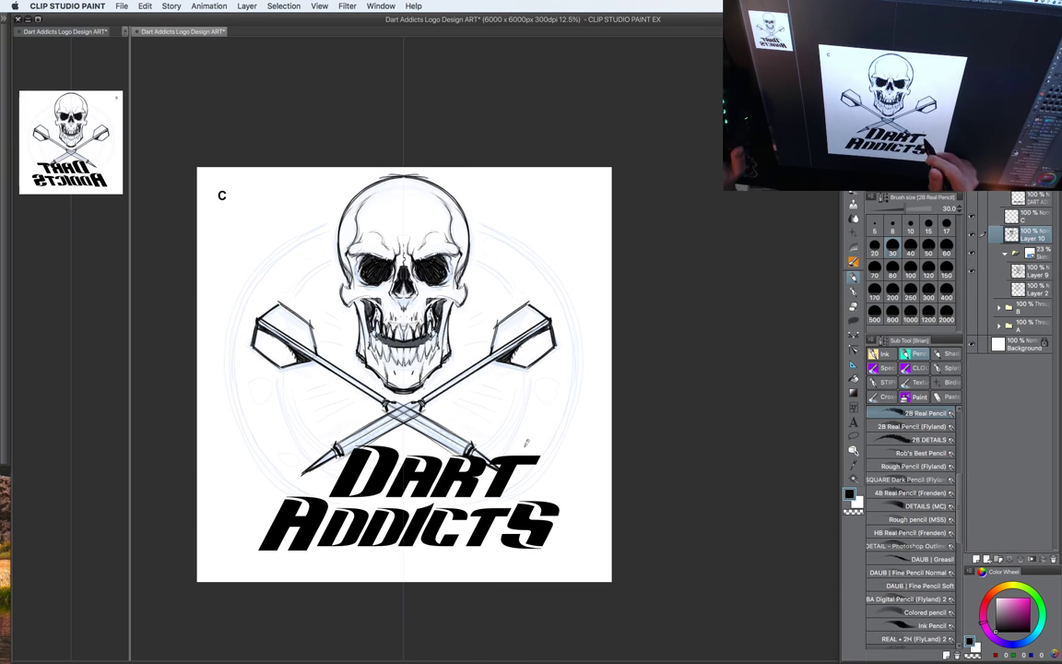
# Step: Erase the overlapping lines where the barrels cross so one dart passes in front, and add bands and shading to the barrels
pyautogui.press('c')
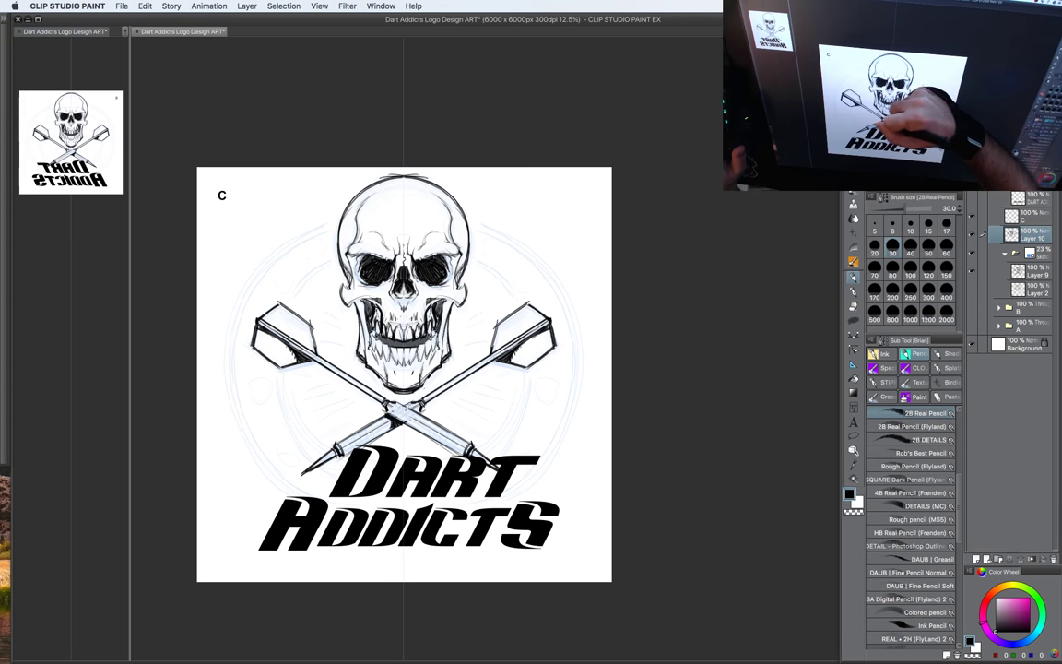
pyautogui.moveTo(369, 365); pyautogui.dragTo(367, 325)
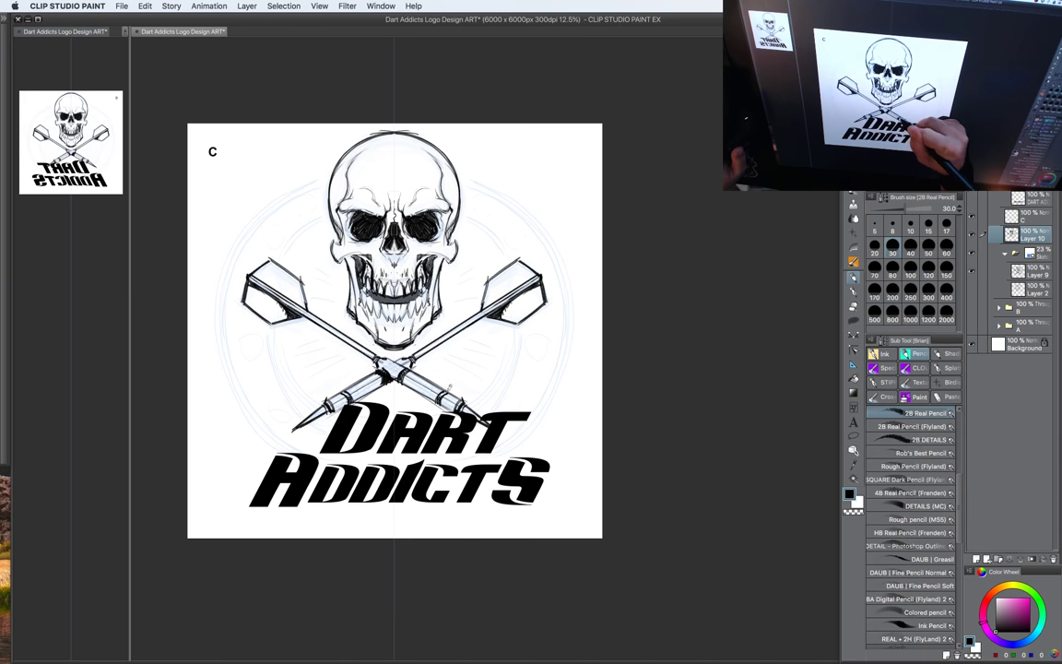
pyautogui.moveTo(522, 375); pyautogui.dragTo(577, 434)
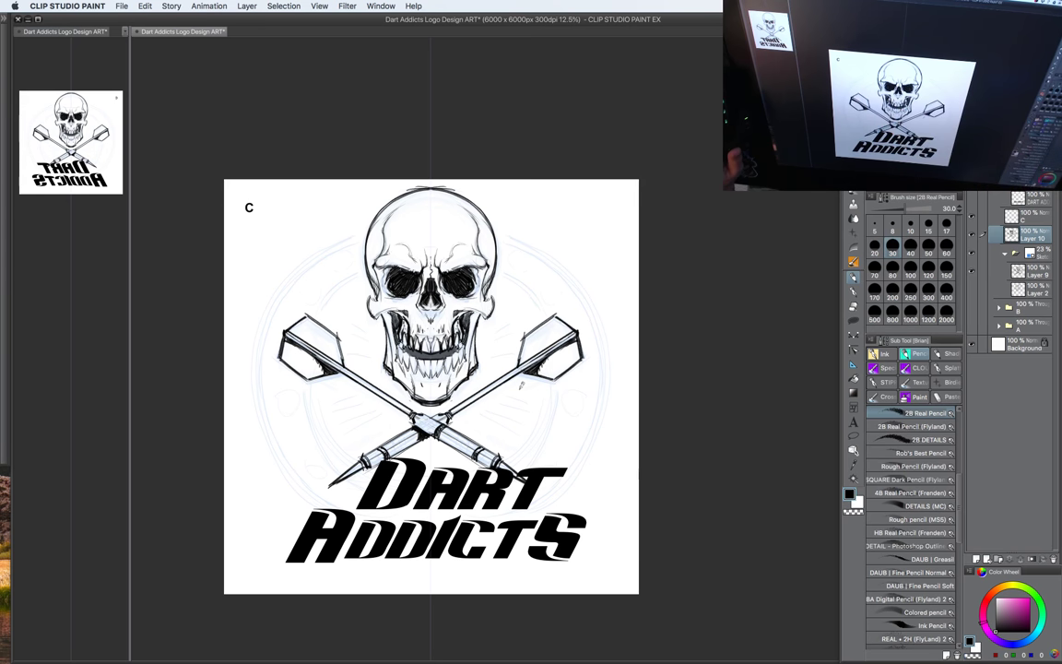
# Step: Create a Concentric Circles ruler centred on the skull's jaw and put it on a new layer above Layer 10
pyautogui.press('u')
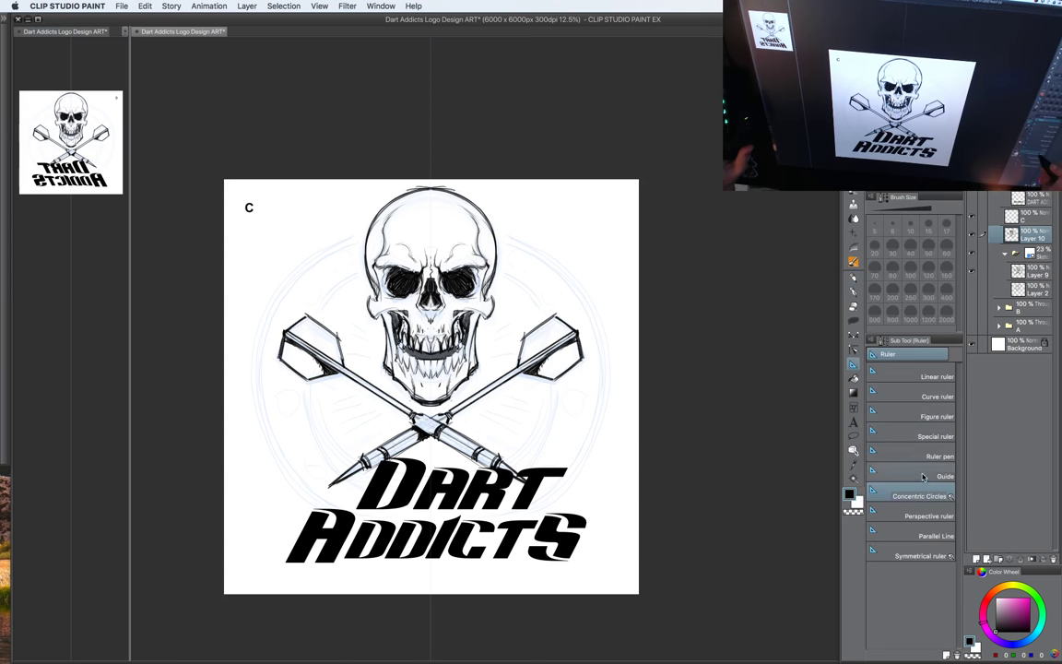
pyautogui.moveTo(430, 371); pyautogui.dragTo(623, 205)
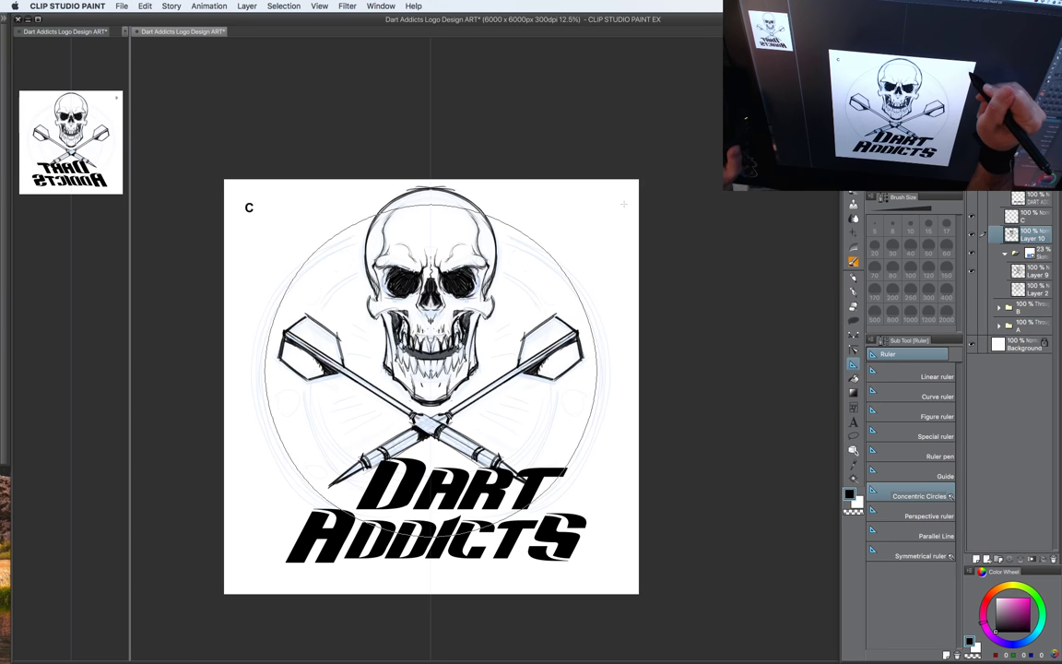
pyautogui.press('b')
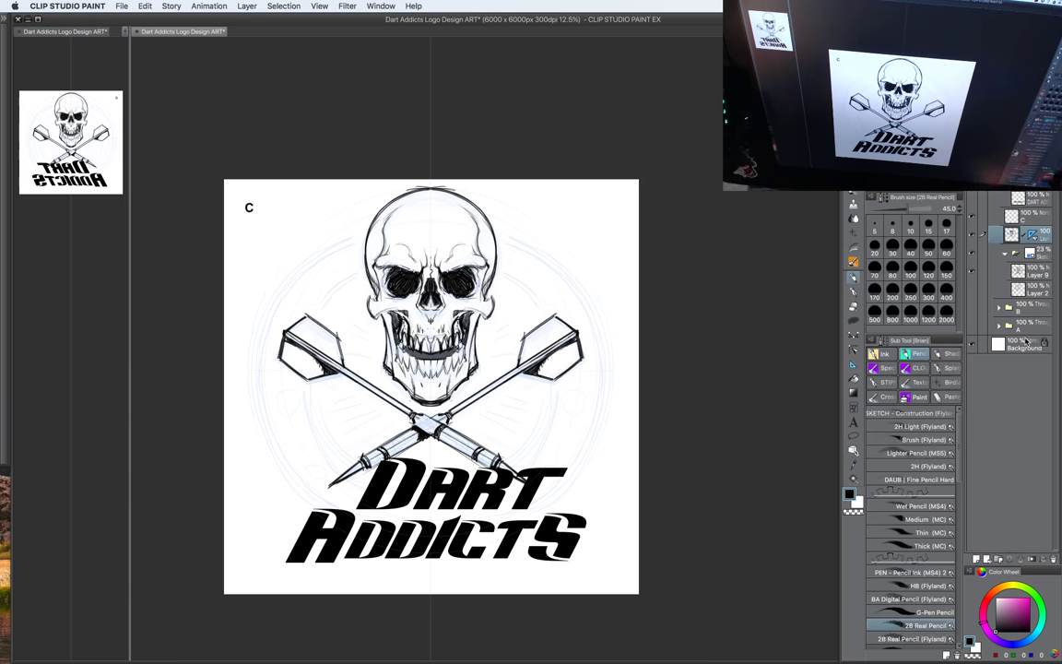
pyautogui.click(1034, 180)
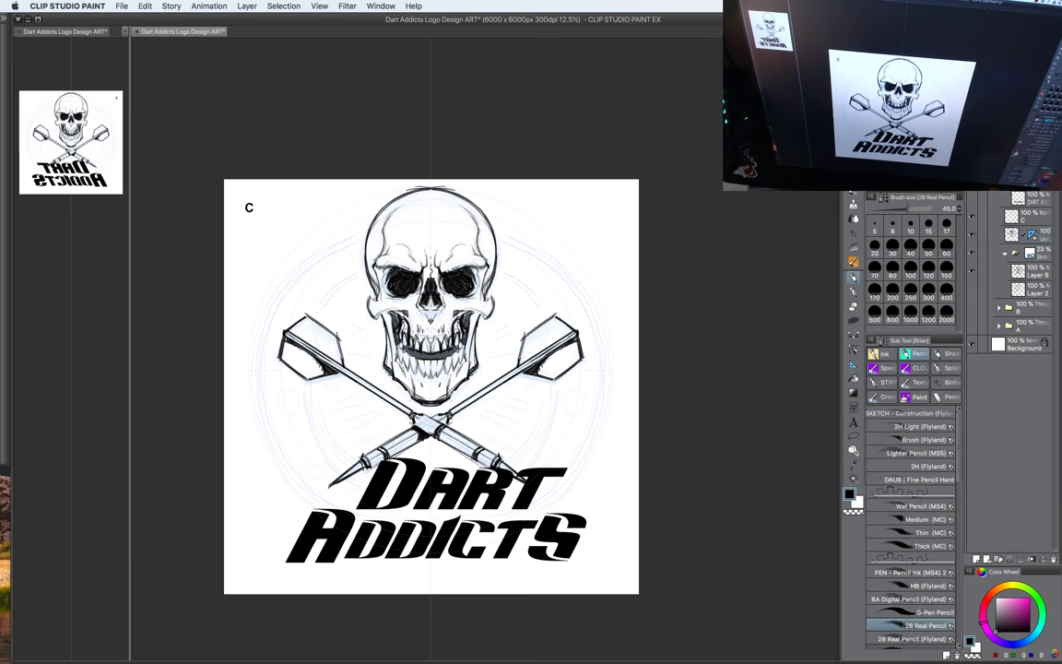
pyautogui.click(1036, 237)
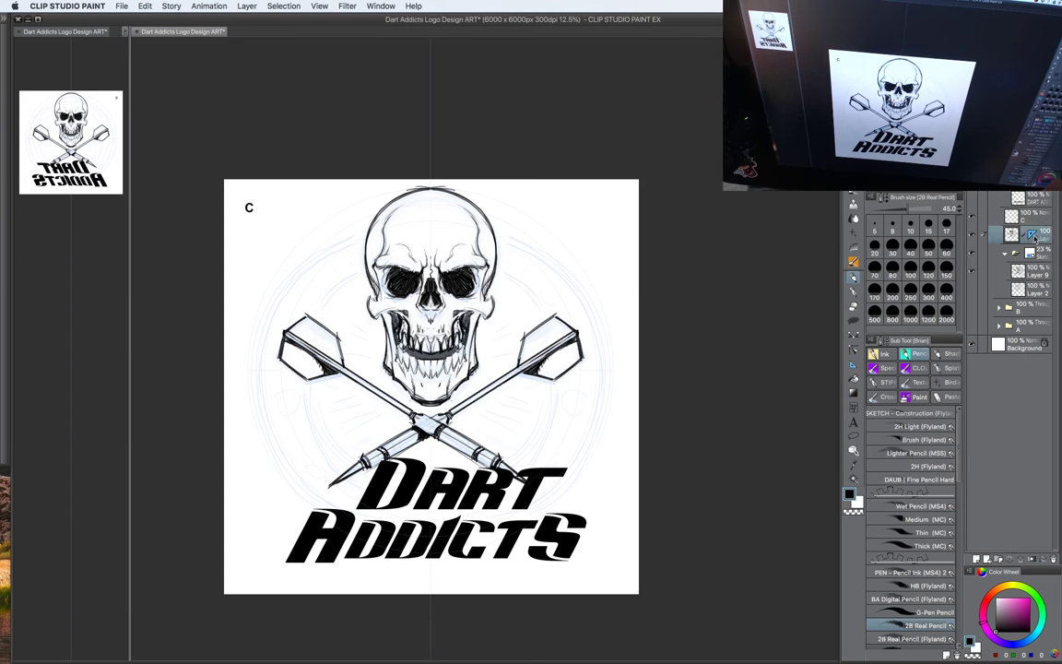
pyautogui.click(980, 557)
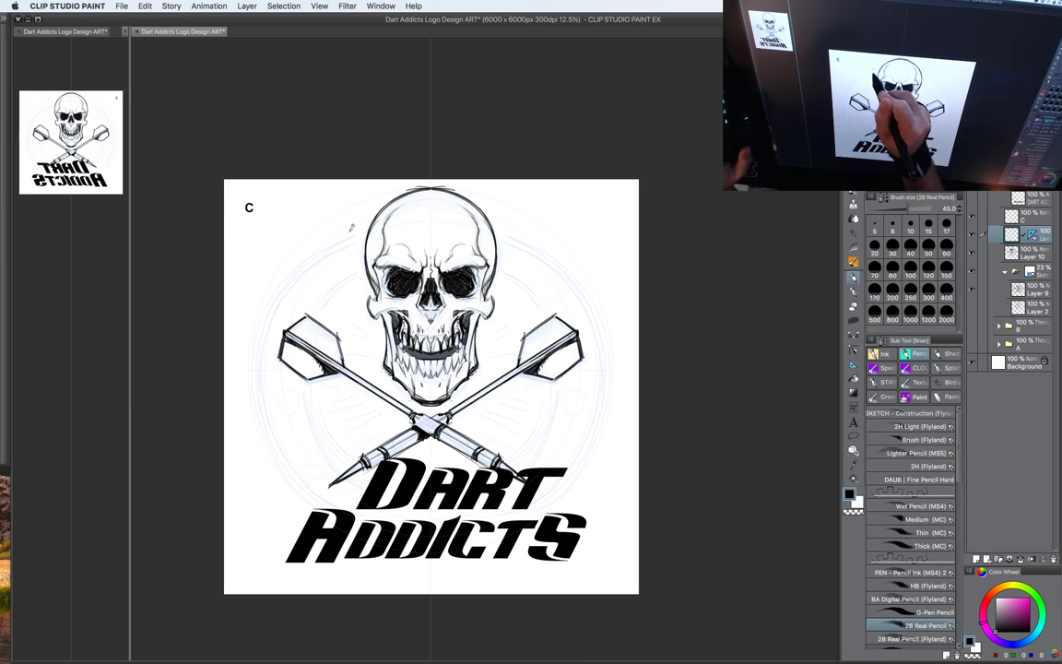
pyautogui.moveTo(348, 233)
pyautogui.mouseDown()
pyautogui.moveTo(269, 368)
pyautogui.moveTo(309, 472)
pyautogui.moveTo(261, 312)
pyautogui.moveTo(315, 188)
pyautogui.moveTo(385, 193)
pyautogui.mouseUp()
pyautogui.press('super+z')
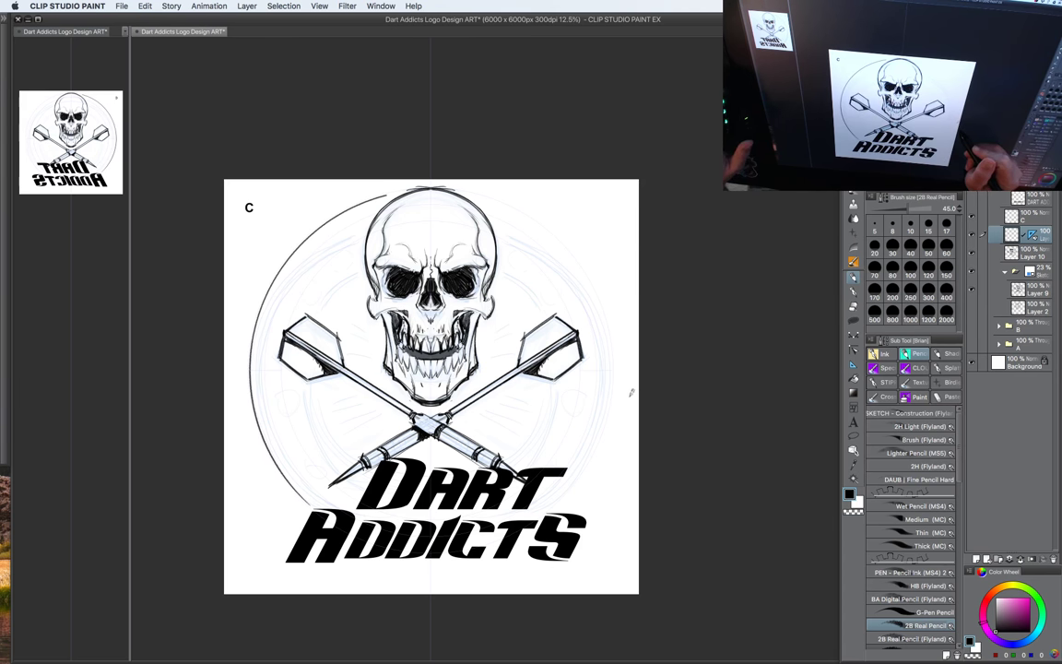
pyautogui.hotkey('ctrl', 'z')
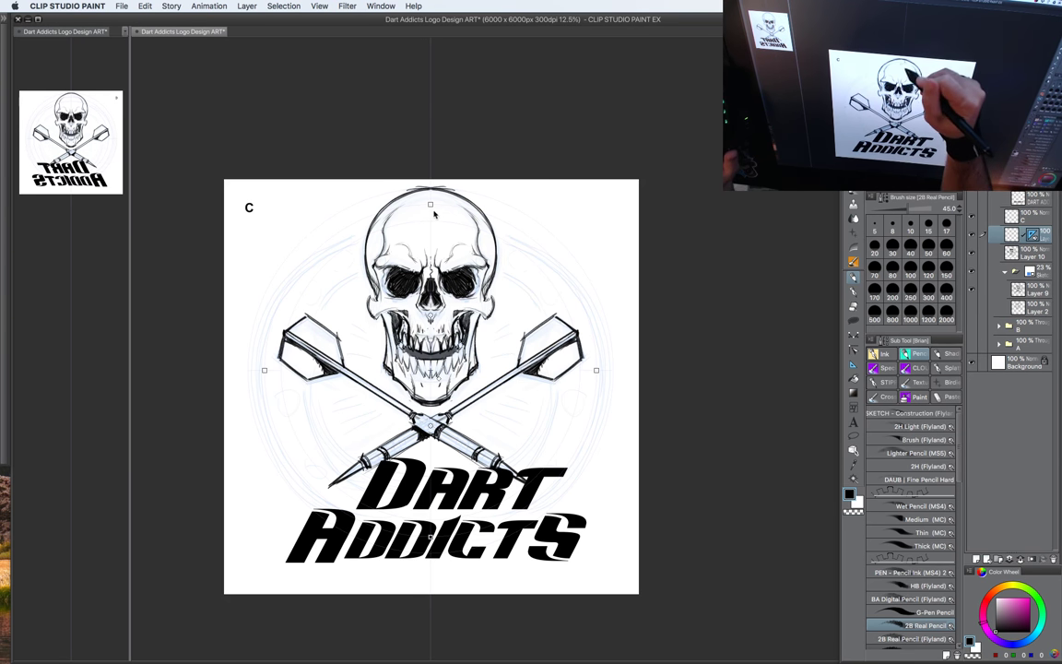
# Step: Flatten the circle ruler into a wide ellipse and draw the double outer ring of the dartboard with the 2B Real Pencil at size 45
pyautogui.moveTo(430, 205); pyautogui.dragTo(429, 222)
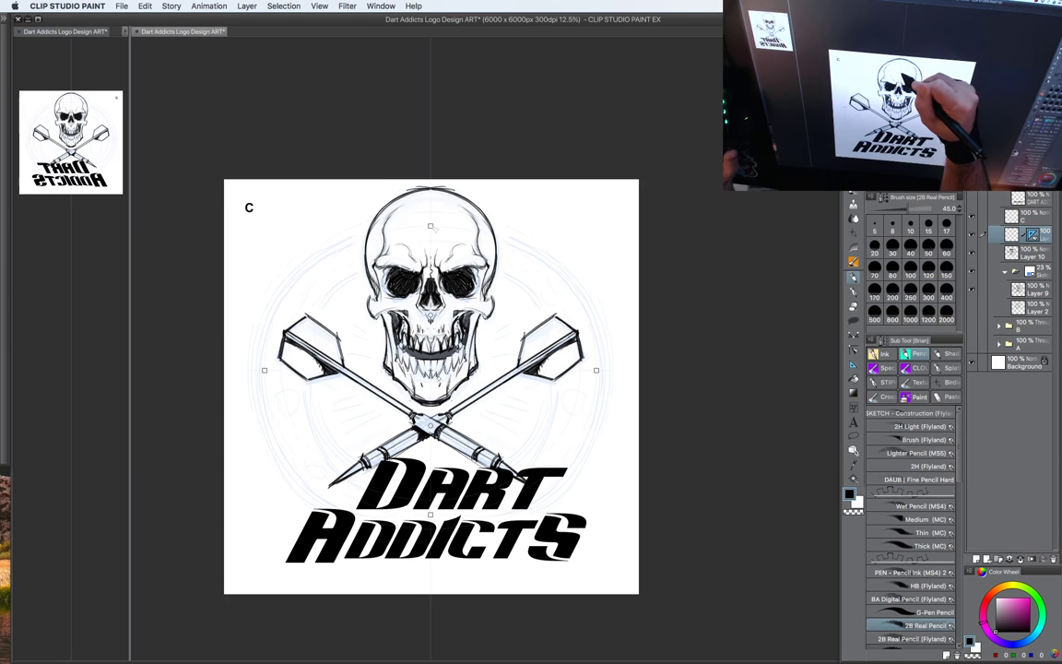
pyautogui.moveTo(359, 224)
pyautogui.mouseDown()
pyautogui.moveTo(269, 282)
pyautogui.moveTo(247, 370)
pyautogui.moveTo(286, 461)
pyautogui.moveTo(349, 499)
pyautogui.moveTo(409, 507)
pyautogui.moveTo(575, 469)
pyautogui.moveTo(613, 375)
pyautogui.moveTo(593, 286)
pyautogui.moveTo(531, 241)
pyautogui.moveTo(277, 312)
pyautogui.mouseUp()
pyautogui.moveTo(293, 258)
pyautogui.mouseDown()
pyautogui.moveTo(273, 451)
pyautogui.moveTo(304, 485)
pyautogui.mouseUp()
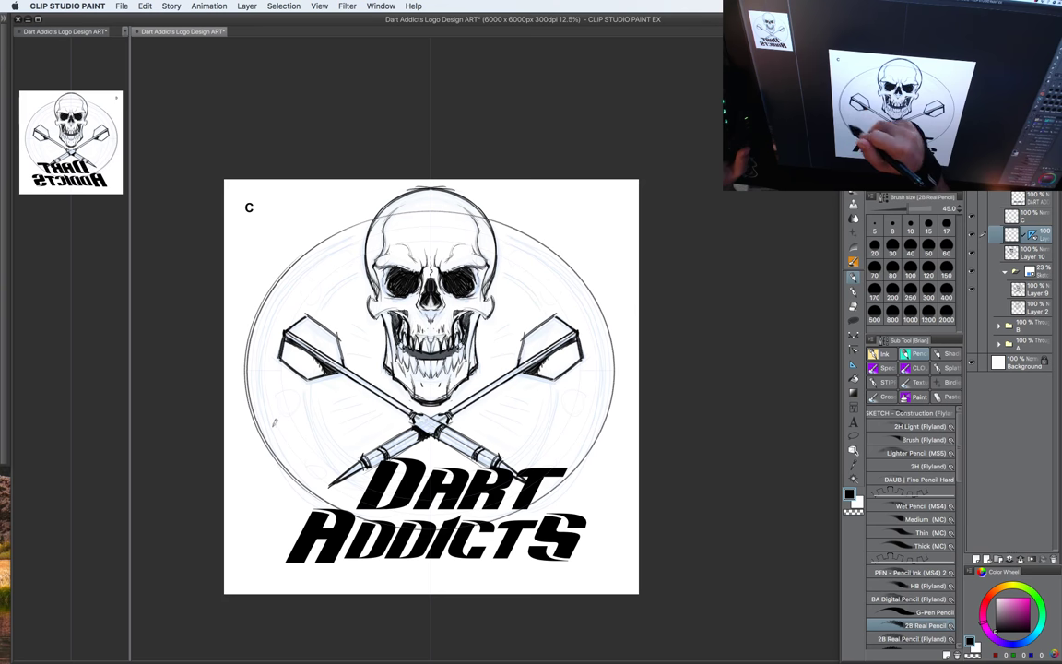
pyautogui.press('super+z')
pyautogui.moveTo(275, 449); pyautogui.dragTo(246, 368)
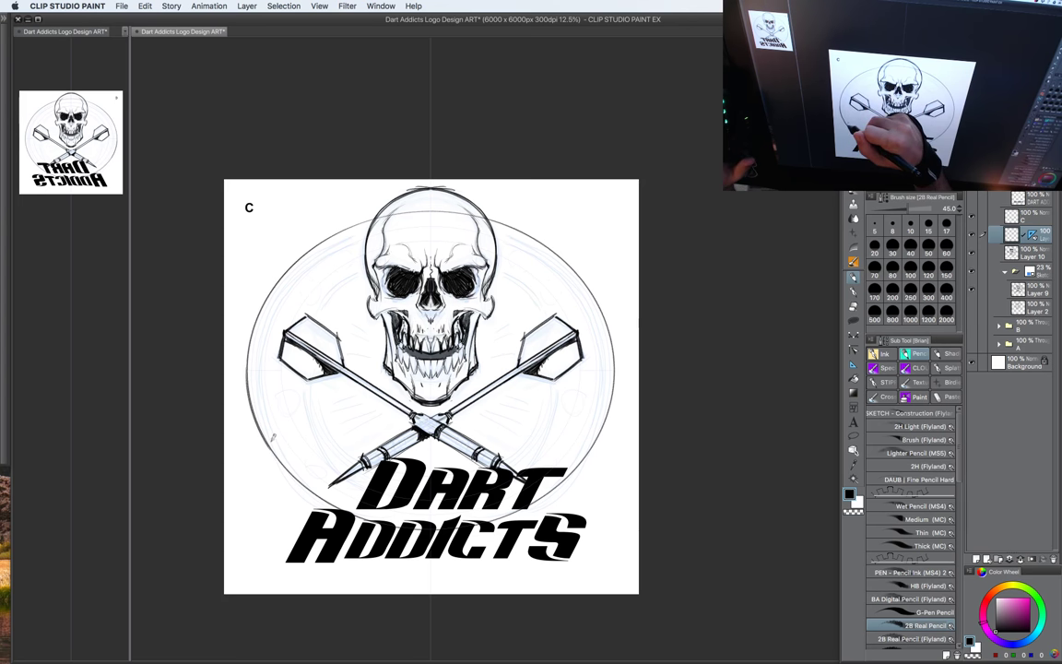
pyautogui.moveTo(272, 442)
pyautogui.mouseDown()
pyautogui.moveTo(258, 399)
pyautogui.moveTo(312, 212)
pyautogui.moveTo(230, 351)
pyautogui.moveTo(362, 470)
pyautogui.moveTo(539, 373)
pyautogui.moveTo(481, 213)
pyautogui.mouseUp()
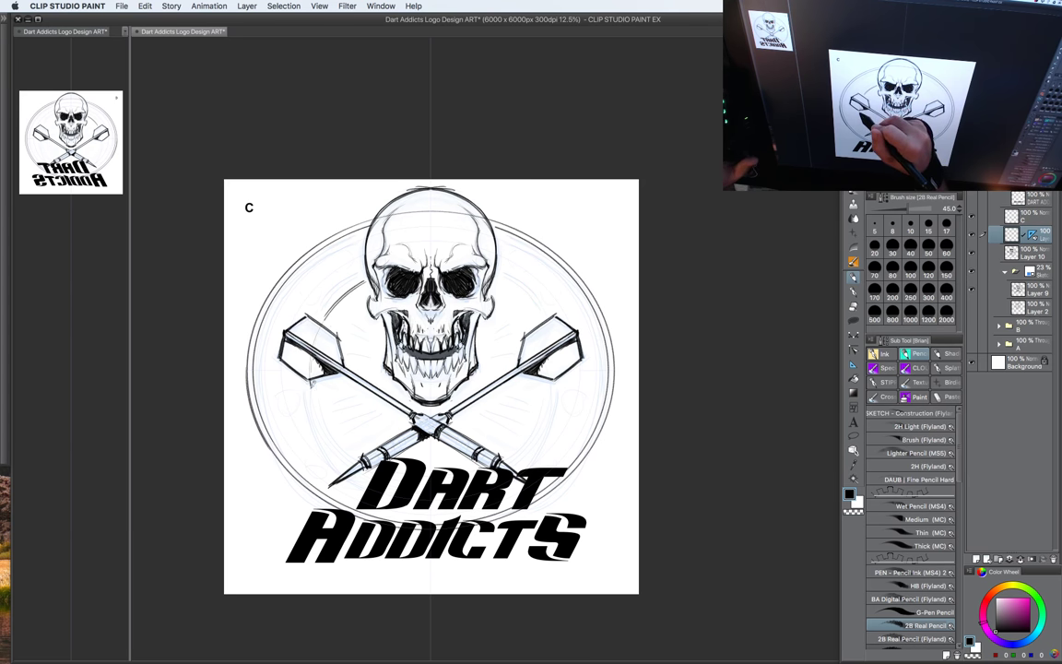
# Step: Draw the double inner ring of the dartboard behind the skull and darts, and switch to the Figure tool
pyautogui.moveTo(312, 380); pyautogui.dragTo(347, 456)
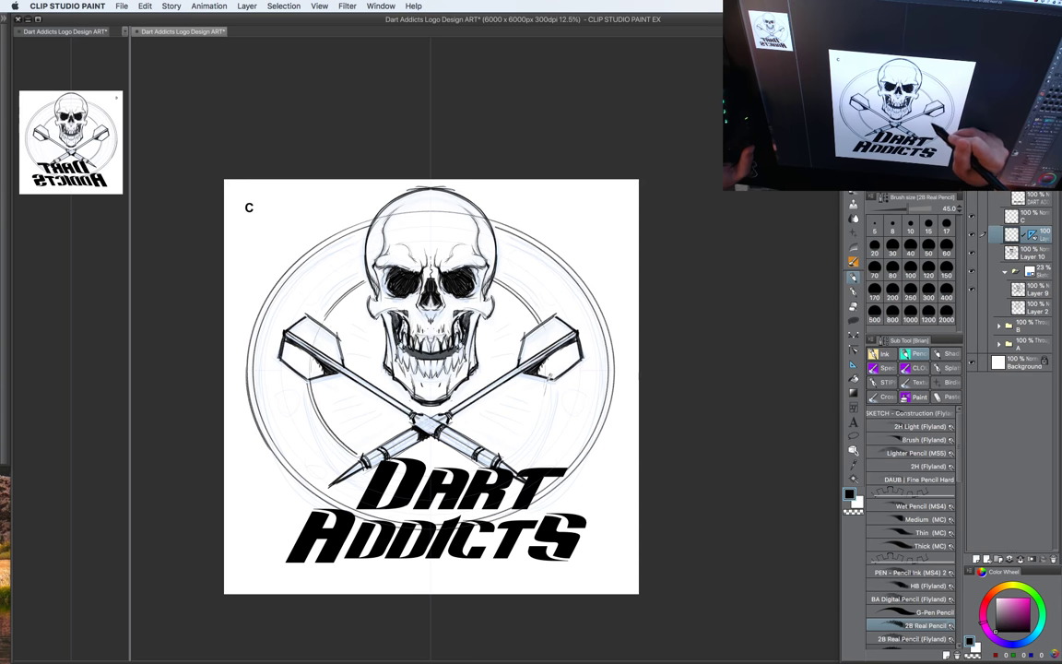
pyautogui.moveTo(455, 408); pyautogui.dragTo(495, 343)
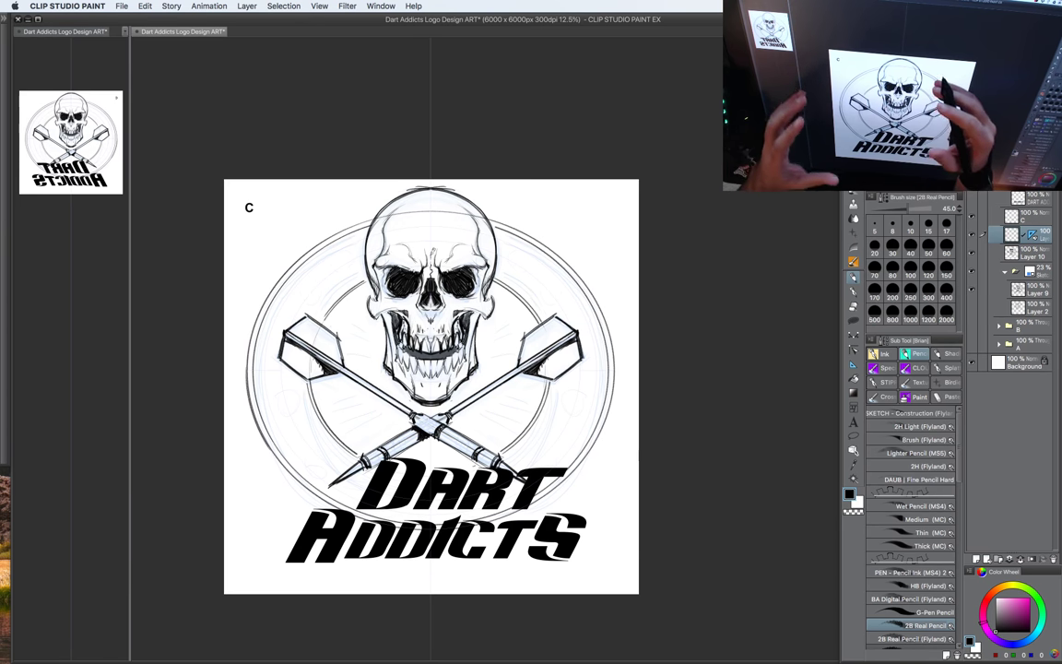
pyautogui.press('u')
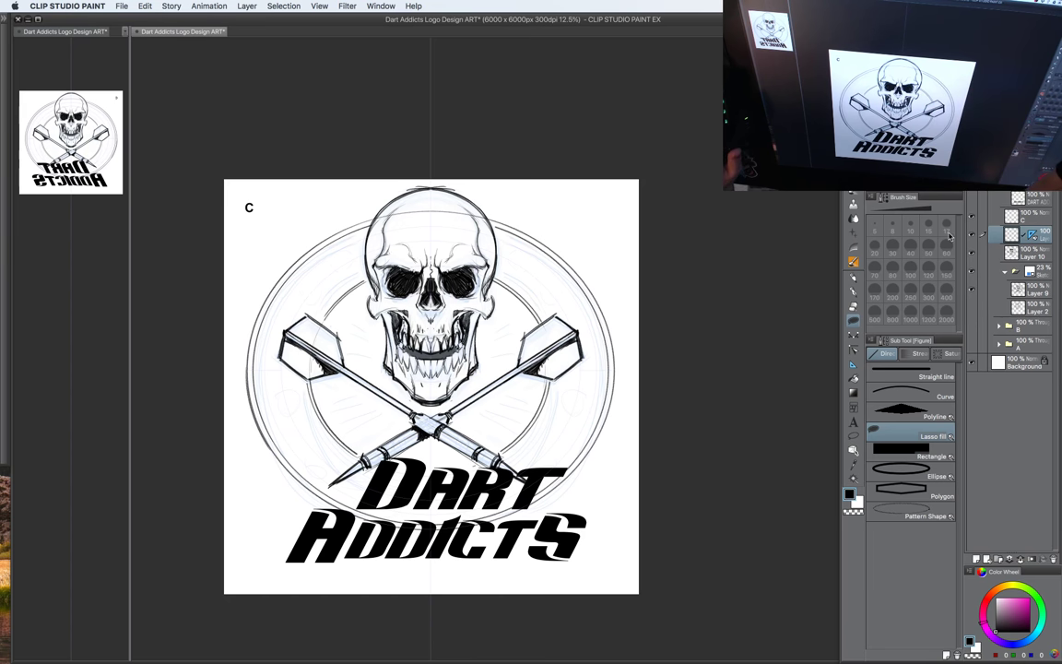
# Step: Erase the dartboard ring lines that cross the skull's cranium, using Lasso fill in transparent colour, and check the ring layer by hiding and reshowing it
pyautogui.click(852, 512)
pyautogui.moveTo(454, 224); pyautogui.dragTo(489, 224)
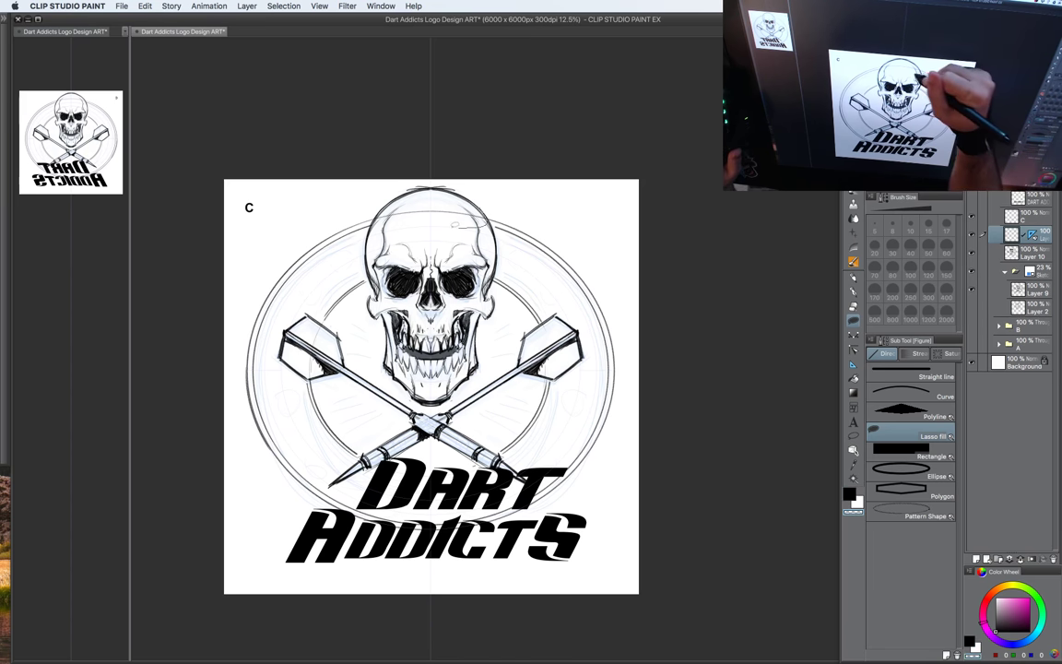
pyautogui.moveTo(402, 213); pyautogui.dragTo(346, 203)
pyautogui.moveTo(557, 427); pyautogui.dragTo(603, 418)
pyautogui.press('b')
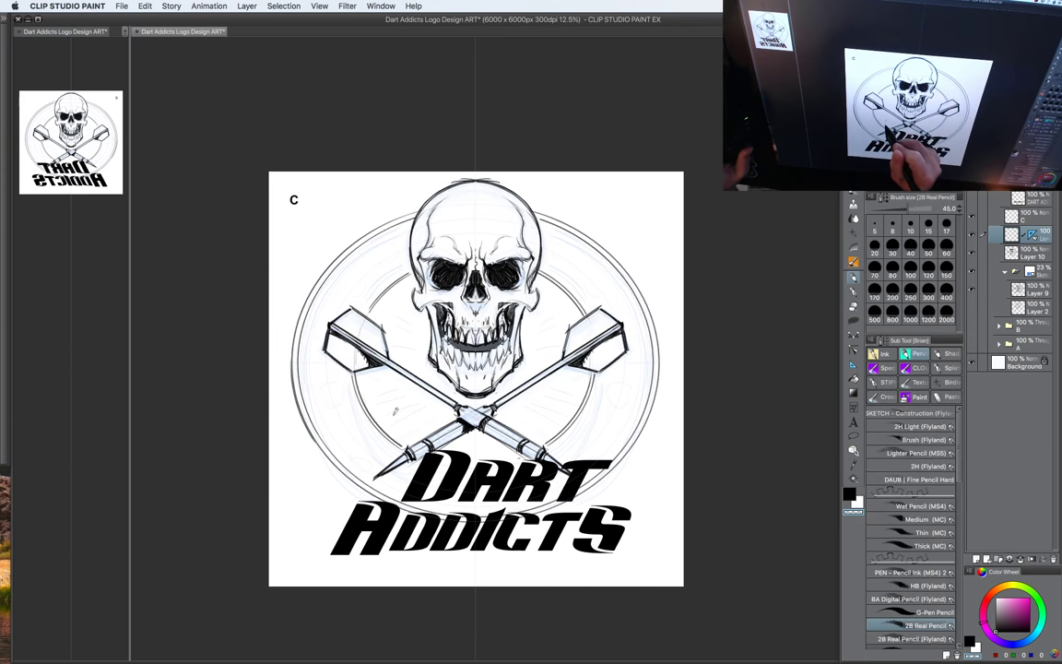
pyautogui.click(970, 235)
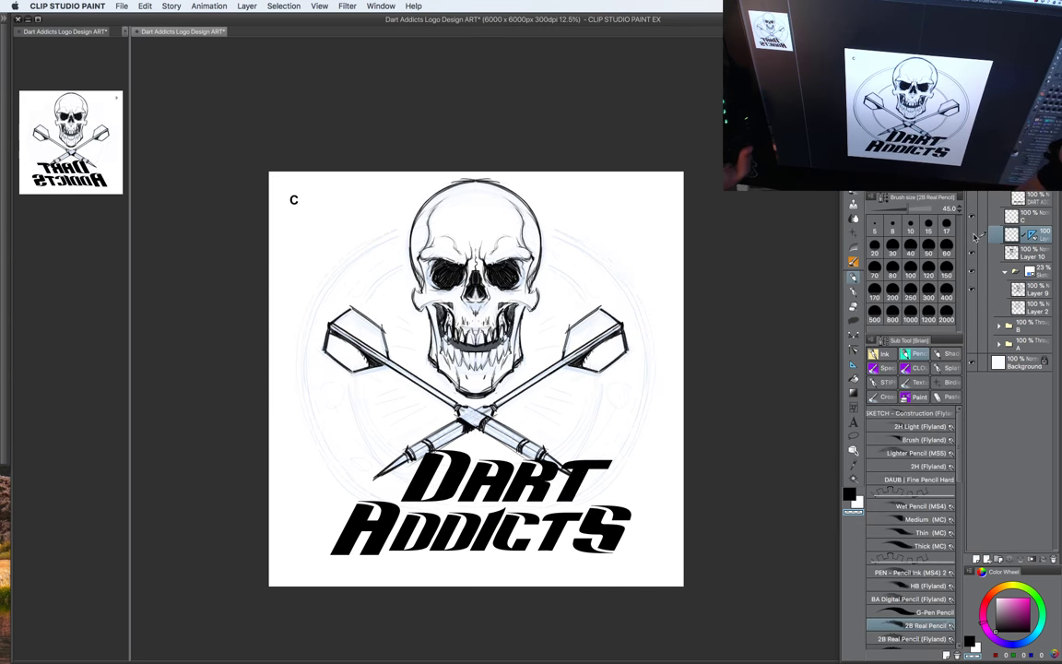
pyautogui.click(970, 235)
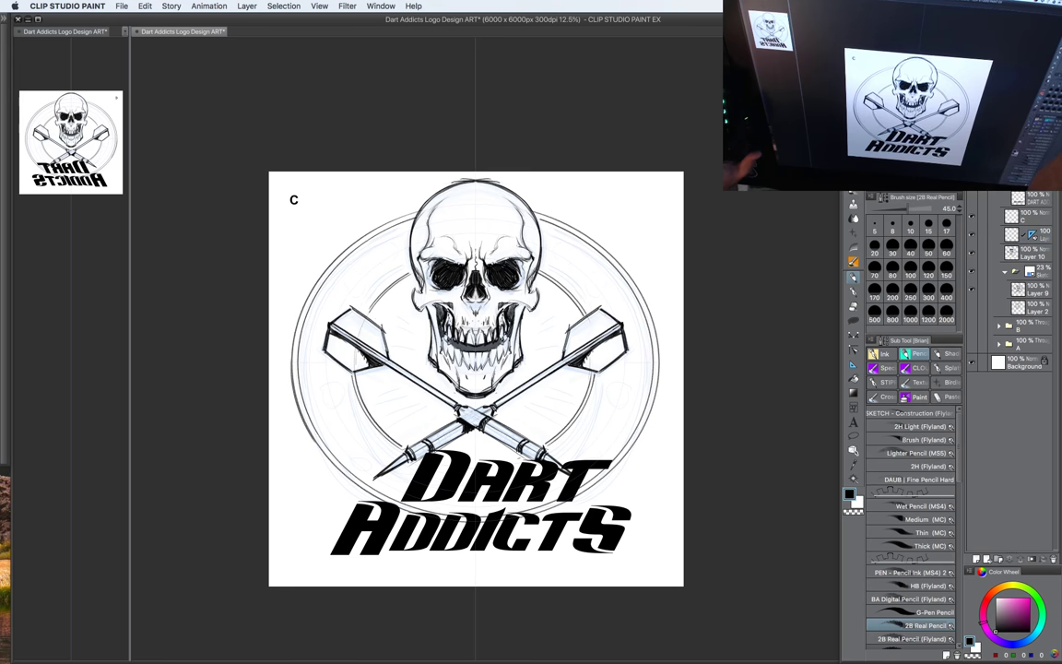
# Step: Turn off the circle ruler and draw rays radiating from behind the skull inside the inner ring with the 2B Real Pencil at size 40
pyautogui.click(1024, 238)
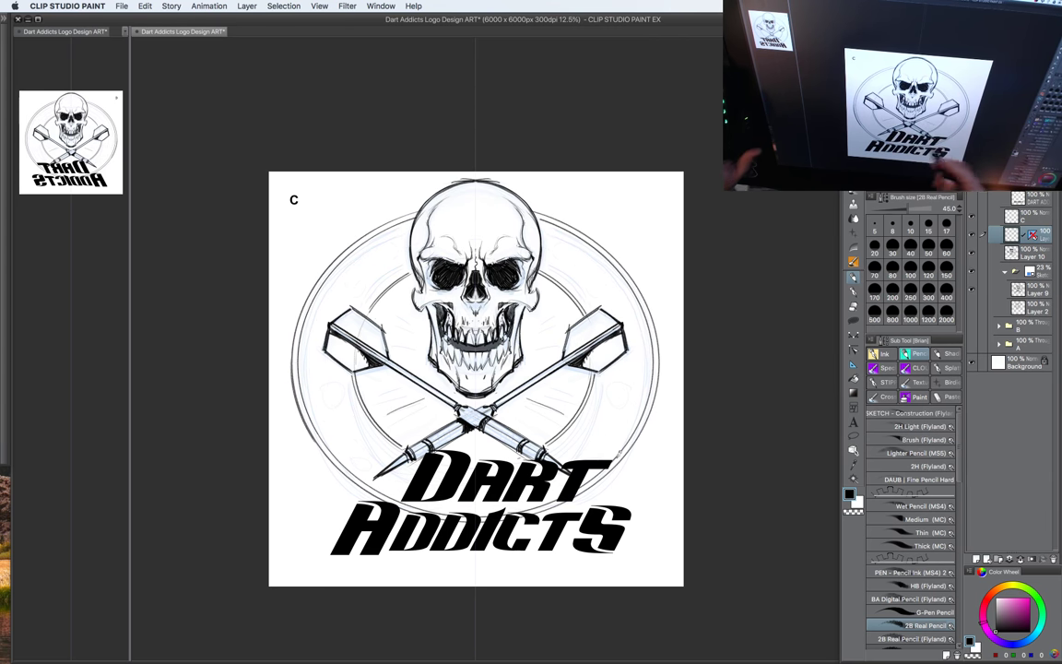
pyautogui.press('[')
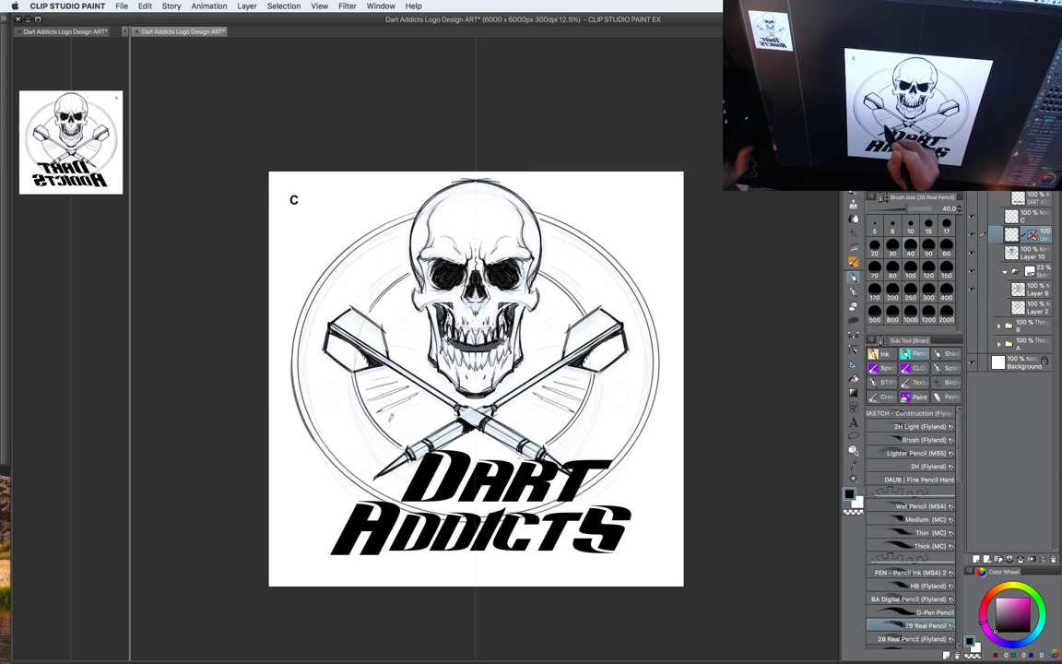
pyautogui.moveTo(389, 420)
pyautogui.mouseDown()
pyautogui.moveTo(428, 400)
pyautogui.moveTo(417, 432)
pyautogui.moveTo(462, 446)
pyautogui.mouseUp()
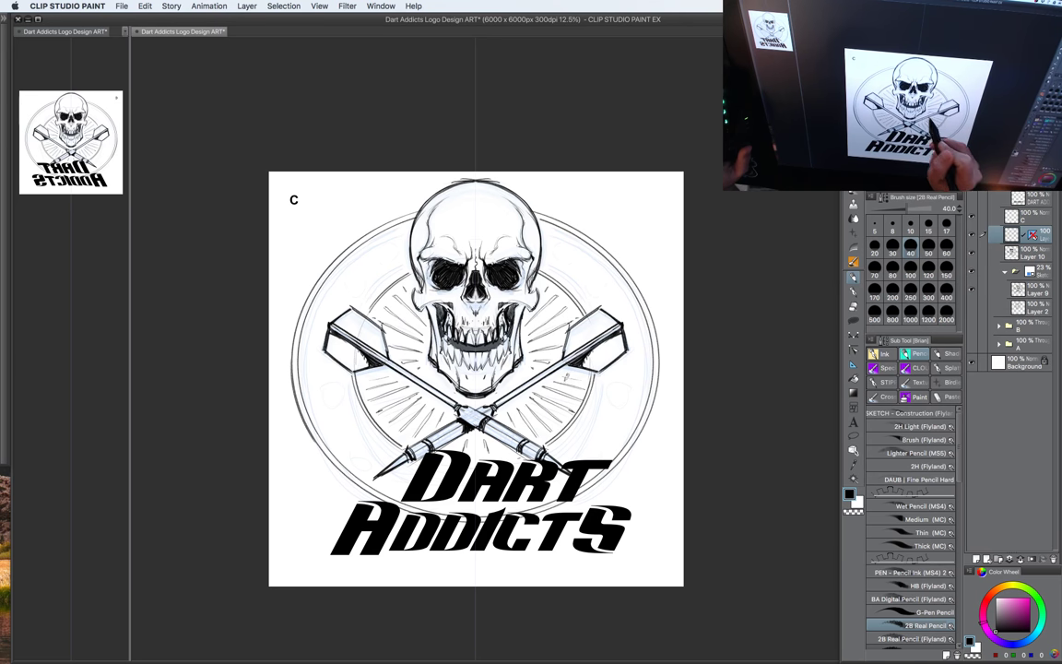
pyautogui.scroll(-2, 642, 463)
pyautogui.scroll(2, 627, 432)
pyautogui.moveTo(630, 422); pyautogui.dragTo(603, 407)
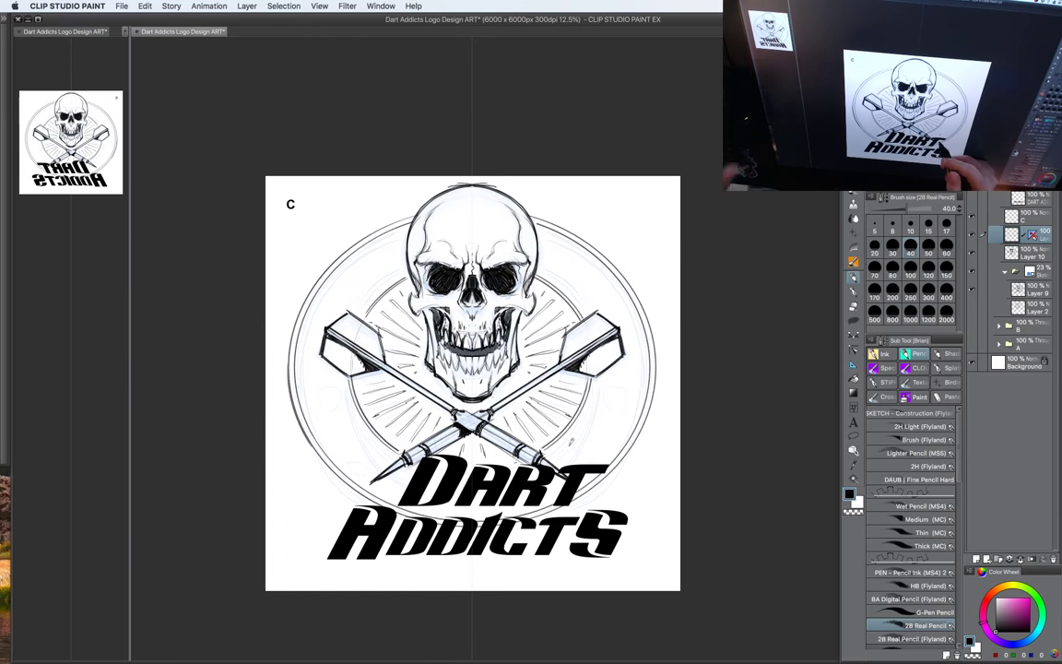
# Step: Draw four five-pointed stars between the inner and outer rings with the pencil at size 35, and hide the blue sketch folder
pyautogui.moveTo(596, 482); pyautogui.dragTo(584, 488)
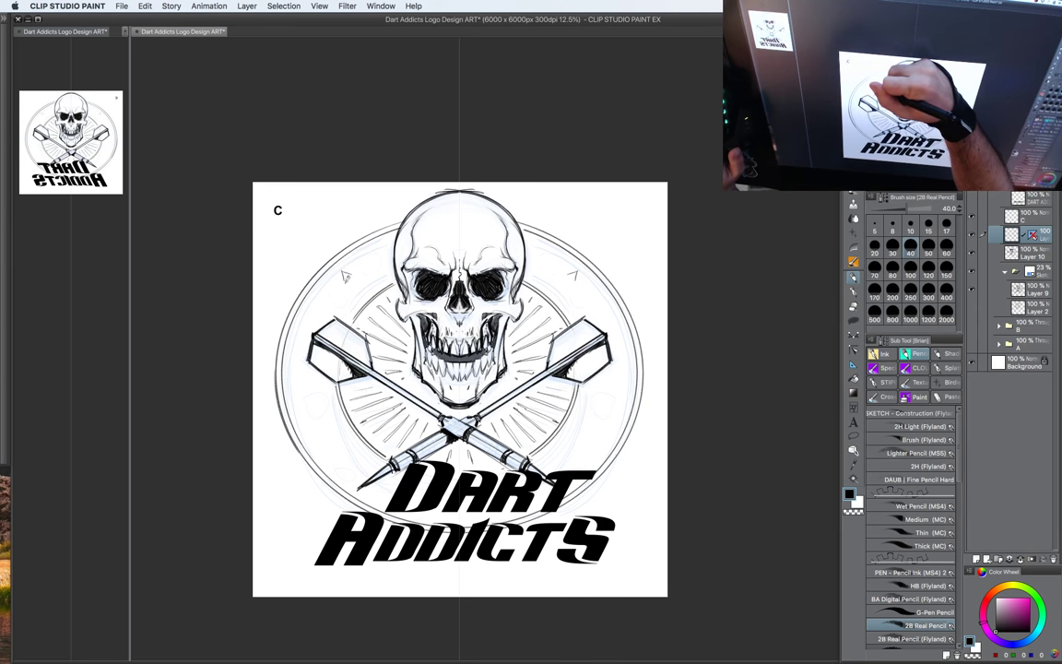
pyautogui.press('[')
pyautogui.moveTo(345, 280)
pyautogui.mouseDown()
pyautogui.moveTo(332, 293)
pyautogui.moveTo(352, 280)
pyautogui.moveTo(355, 300)
pyautogui.mouseUp()
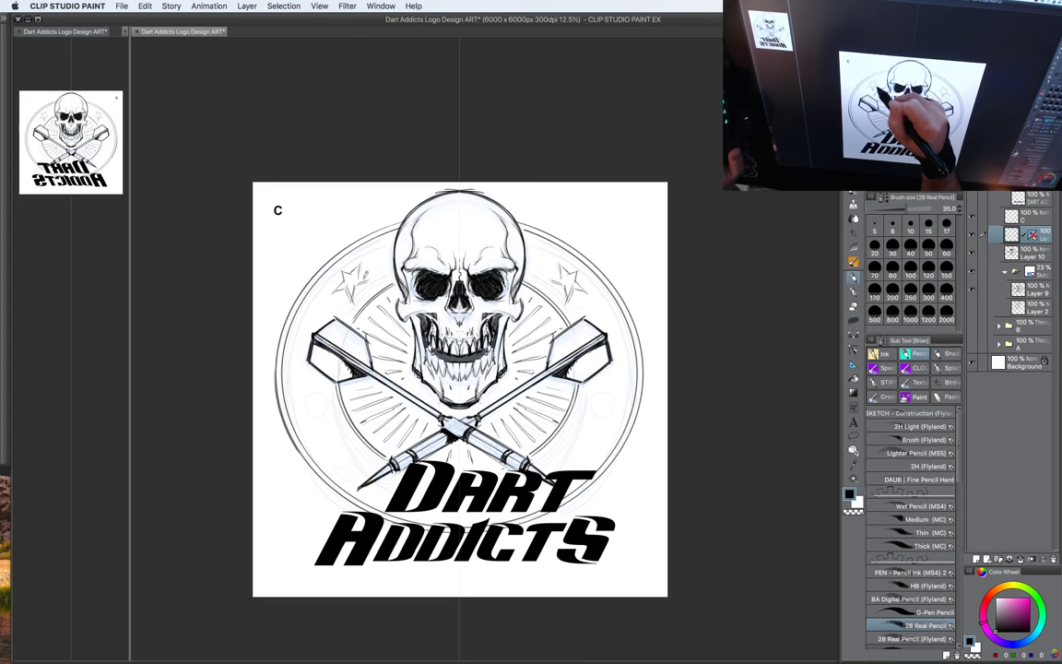
pyautogui.moveTo(588, 436); pyautogui.dragTo(592, 414)
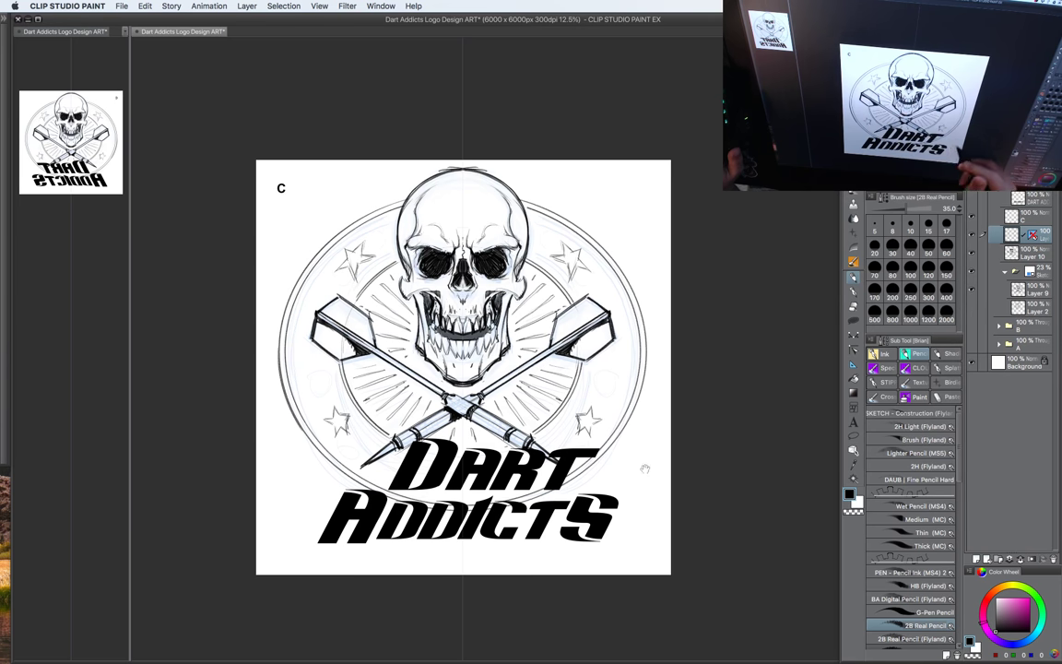
pyautogui.moveTo(644, 467); pyautogui.dragTo(607, 501)
pyautogui.click(972, 272)
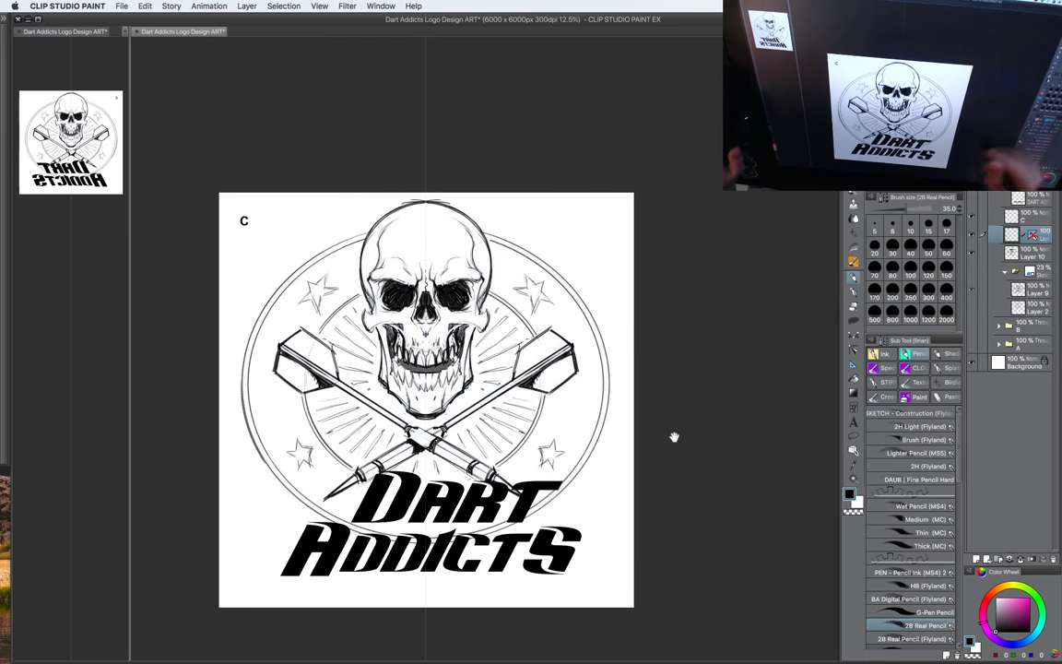
pyautogui.moveTo(682, 439); pyautogui.dragTo(699, 465)
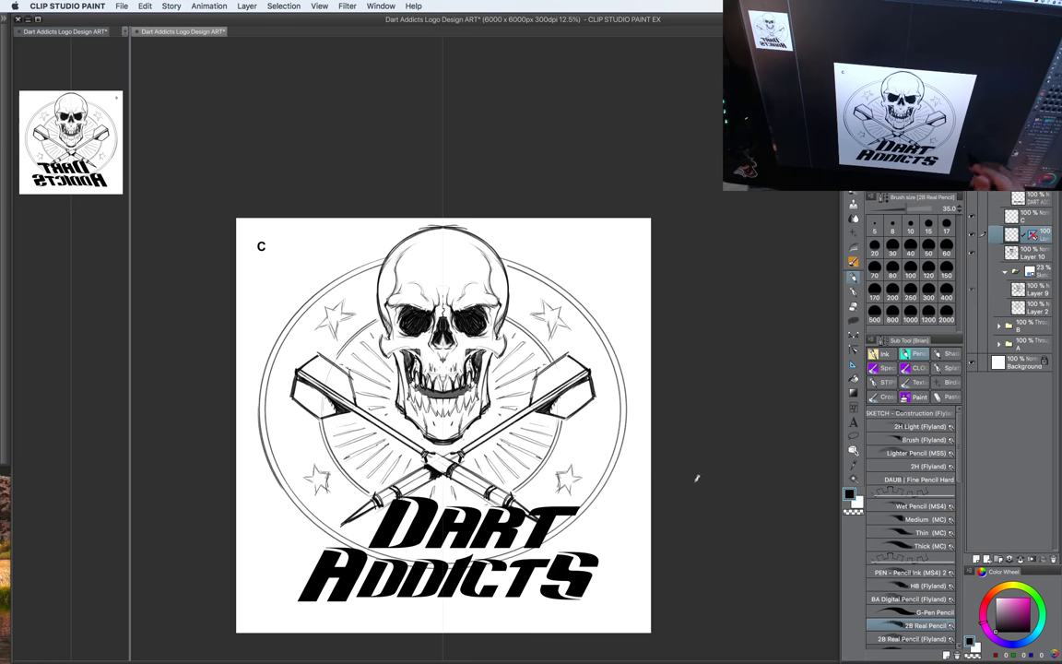
# Step: Add a new layer above the lettering layer, enlarge the DART ADDICTS lettering to nearly the canvas width, and lower it slightly
pyautogui.click(1024, 196)
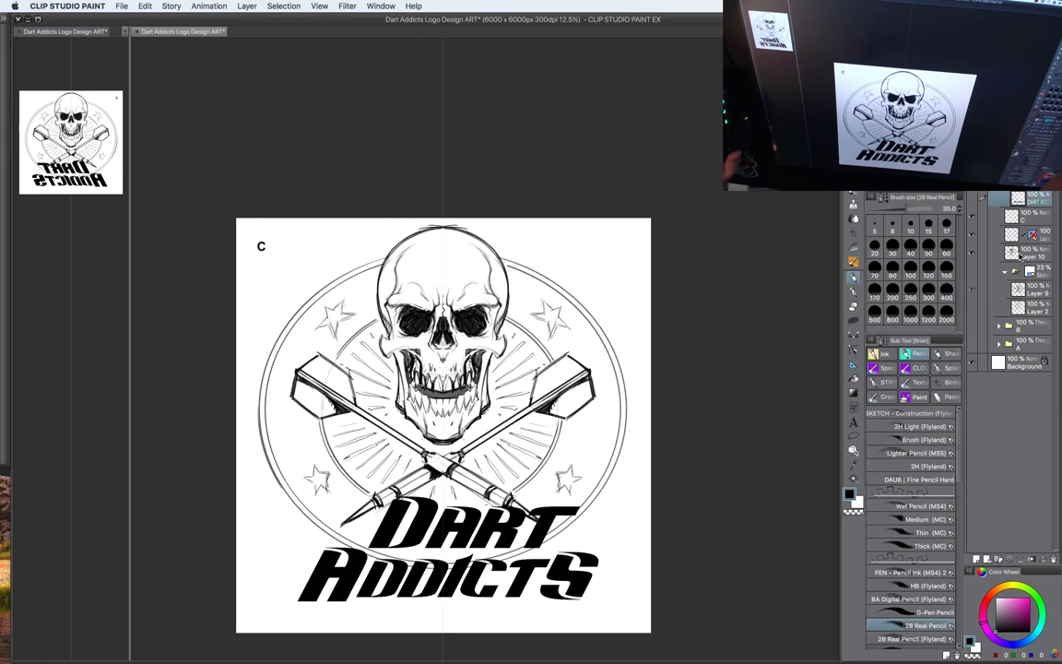
pyautogui.press('super+shift+n')
pyautogui.press('u')
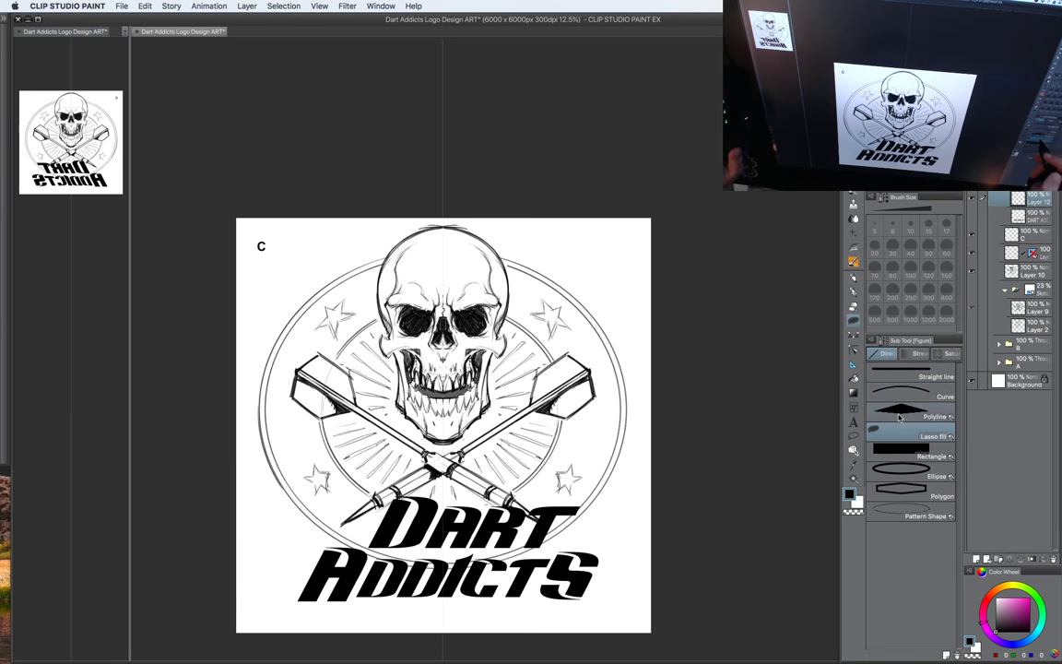
pyautogui.press('super+t')
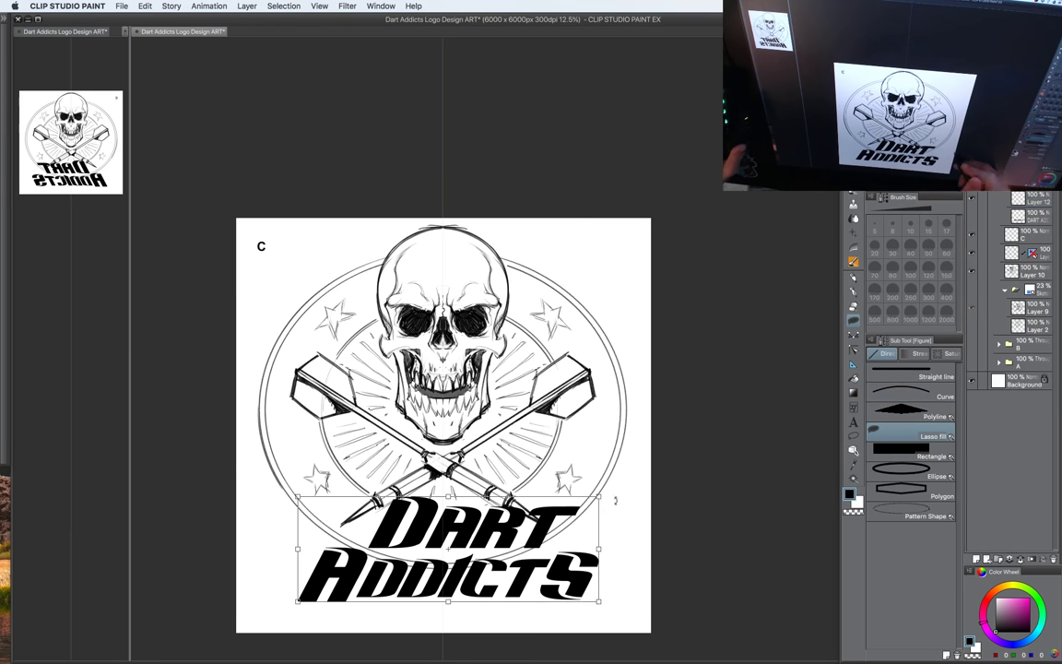
pyautogui.moveTo(296, 604); pyautogui.dragTo(261, 615)
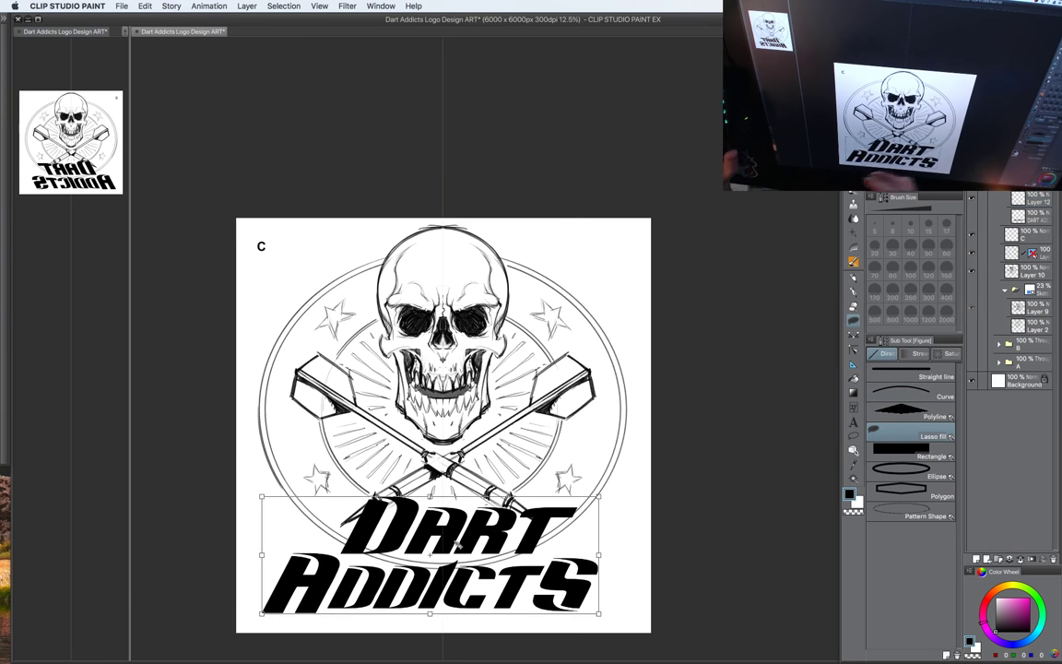
pyautogui.moveTo(600, 495); pyautogui.dragTo(633, 485)
pyautogui.moveTo(569, 521); pyautogui.dragTo(570, 536)
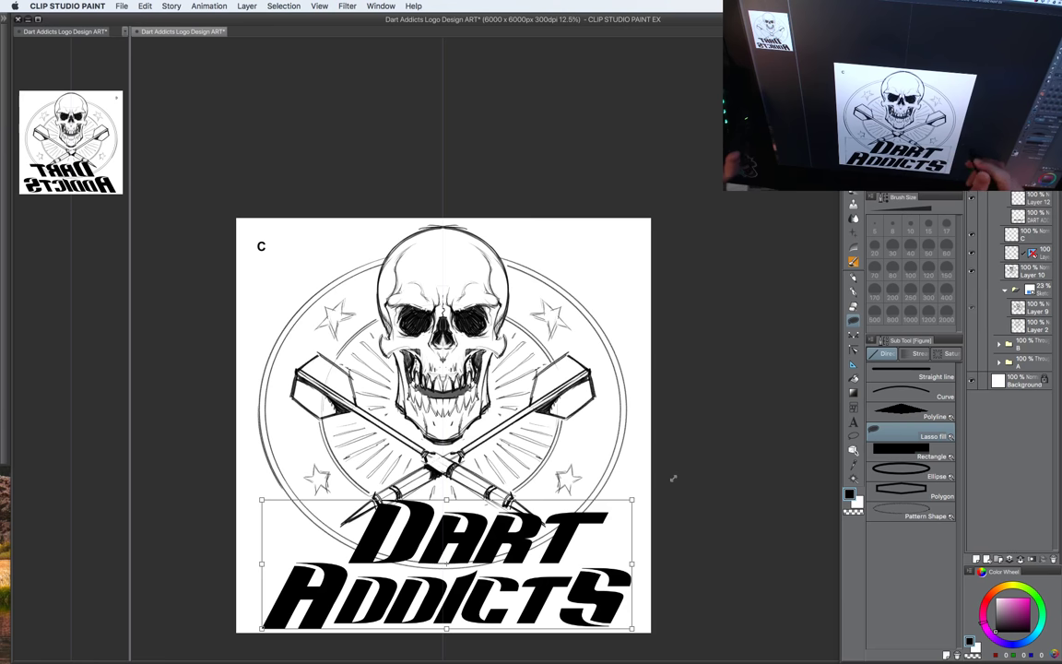
pyautogui.press('Return')
# Step: Select the word DART in the enlarged lettering with a freehand lasso
pyautogui.moveTo(677, 479); pyautogui.dragTo(687, 435)
pyautogui.press('m')
pyautogui.moveTo(633, 459); pyautogui.dragTo(571, 523)
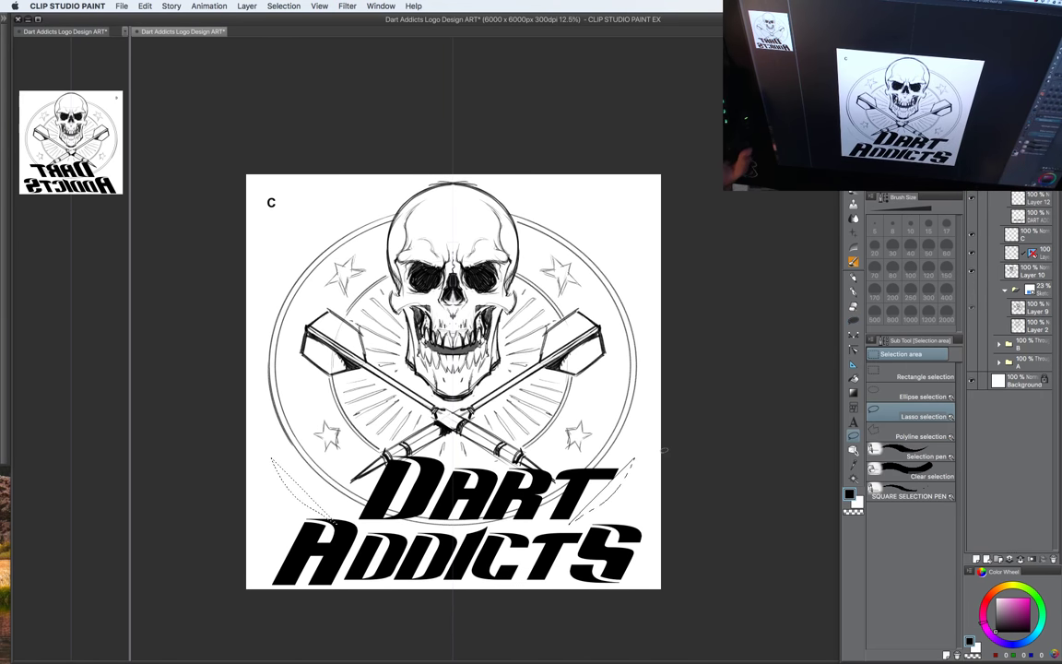
pyautogui.press('super+z')
pyautogui.moveTo(658, 446); pyautogui.dragTo(605, 502)
pyautogui.moveTo(544, 522)
pyautogui.mouseDown()
pyautogui.moveTo(394, 522)
pyautogui.moveTo(348, 493)
pyautogui.moveTo(657, 437)
pyautogui.mouseUp()
pyautogui.press('super+t')
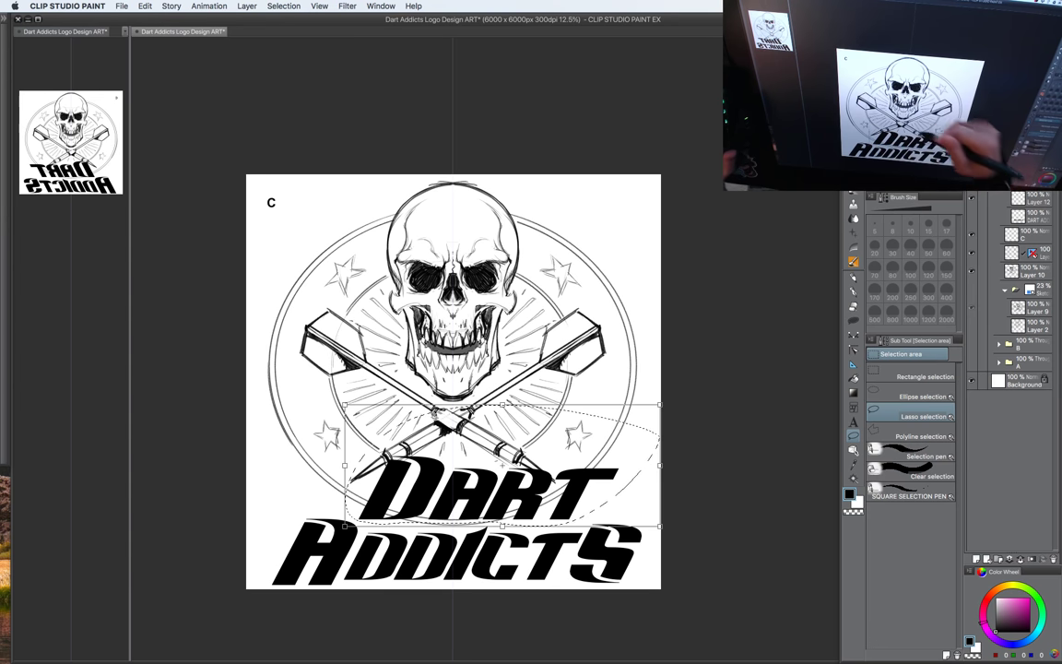
pyautogui.moveTo(346, 405); pyautogui.dragTo(312, 392)
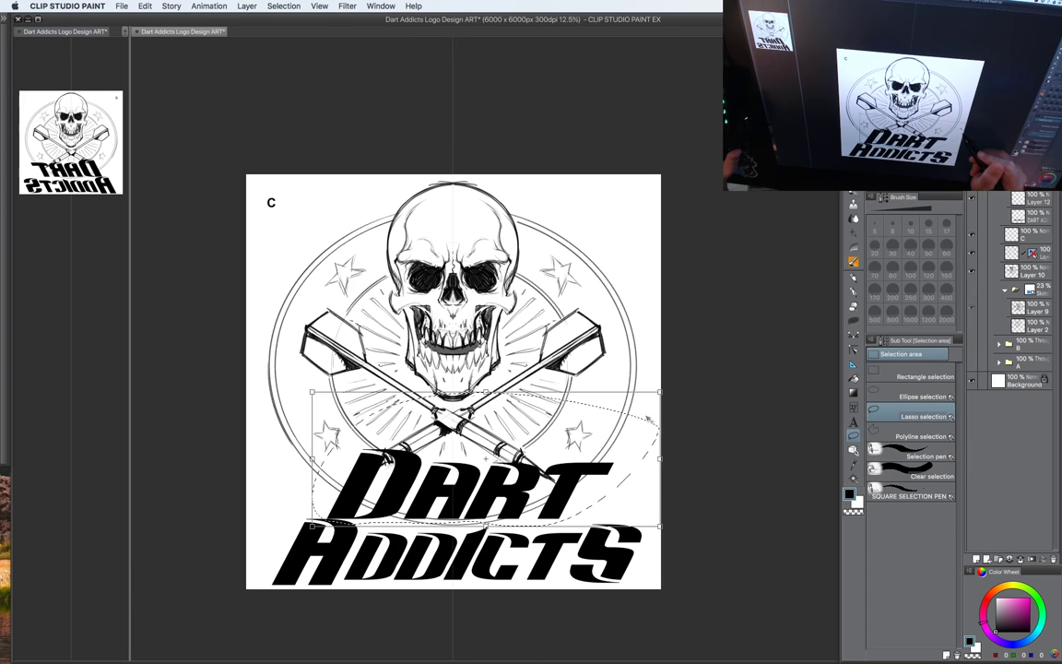
pyautogui.moveTo(587, 485); pyautogui.dragTo(509, 504)
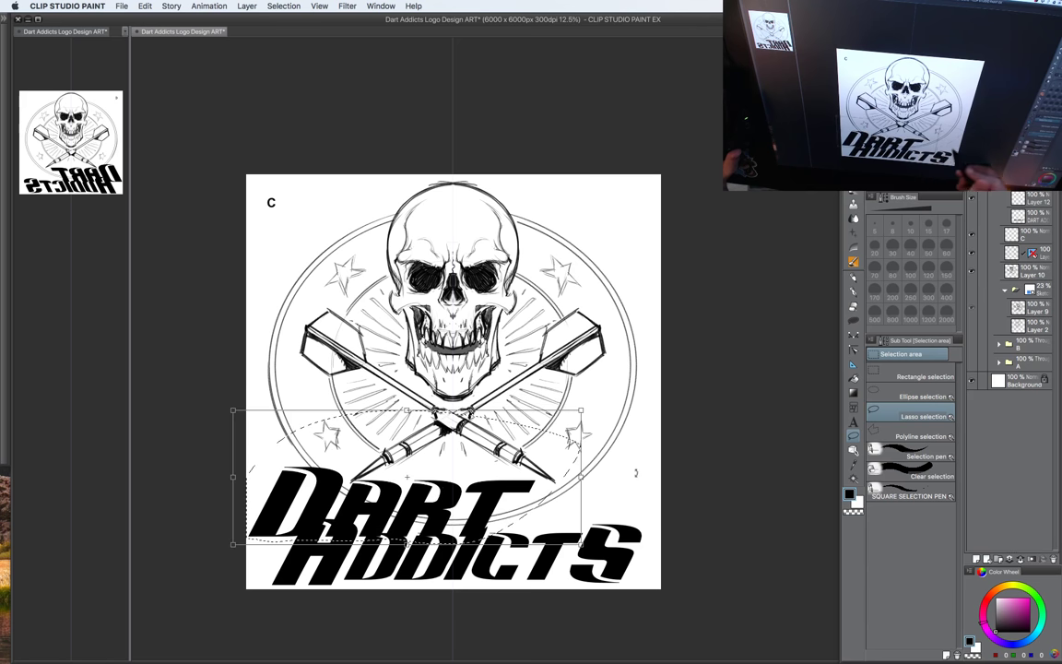
pyautogui.press('Escape')
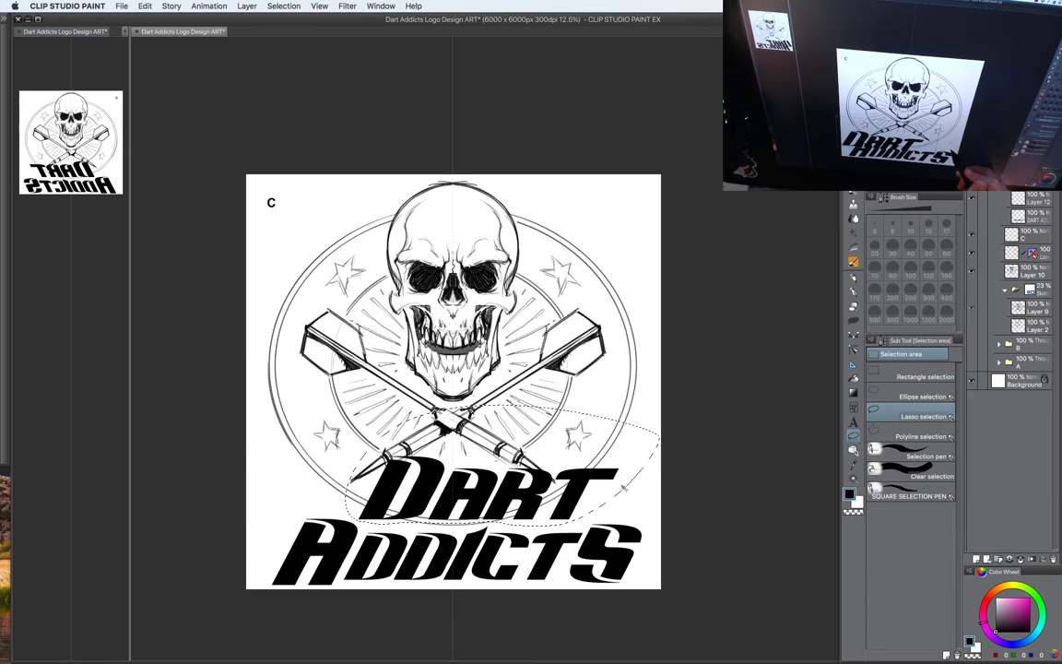
# Step: Cut and paste DART onto its own layer, and reposition DART and ADDICTS so both words sit roughly centred beneath the skull
pyautogui.press('super+x')
pyautogui.press('super+v')
pyautogui.press('super+d')
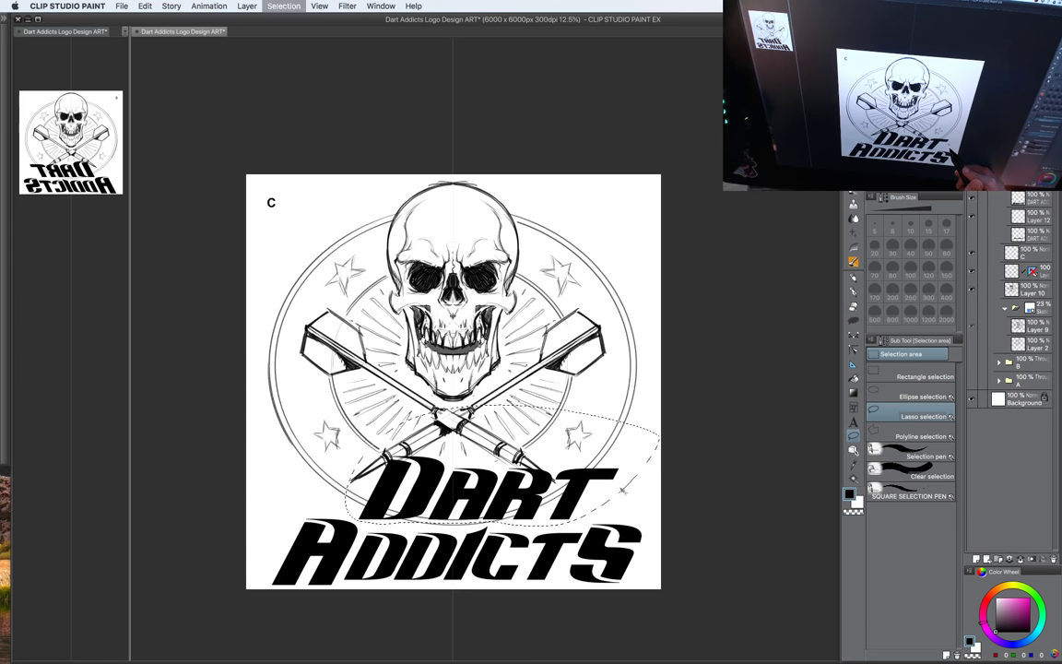
pyautogui.press('k')
pyautogui.moveTo(550, 502); pyautogui.dragTo(450, 507)
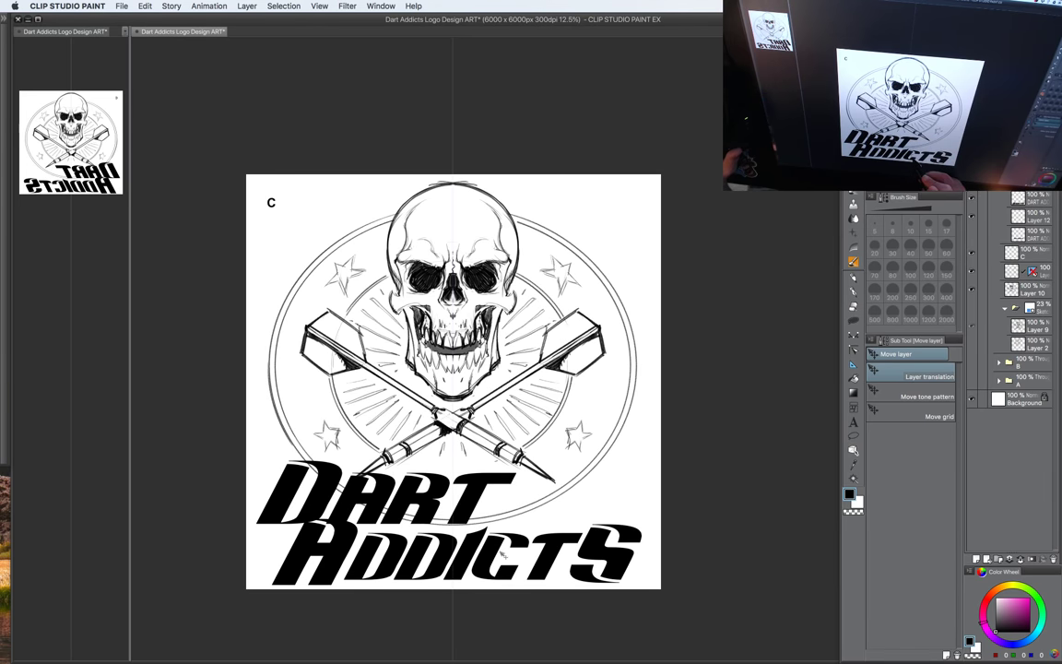
pyautogui.moveTo(550, 557)
pyautogui.mouseDown()
pyautogui.moveTo(569, 497)
pyautogui.moveTo(567, 564)
pyautogui.mouseUp()
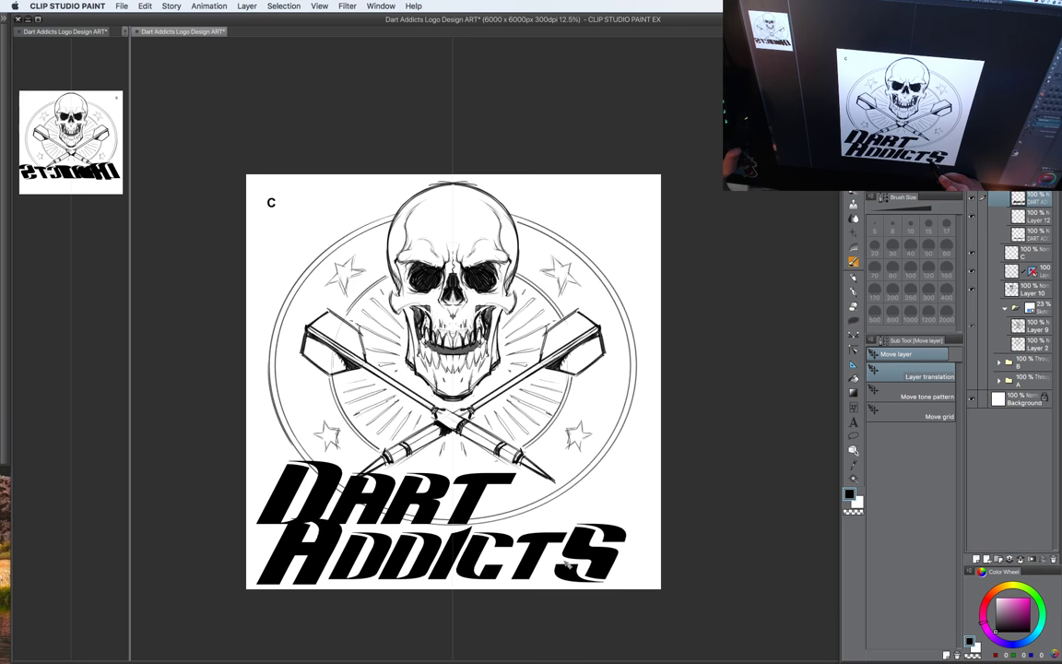
pyautogui.moveTo(441, 515); pyautogui.dragTo(523, 517)
pyautogui.moveTo(590, 499); pyautogui.dragTo(589, 482)
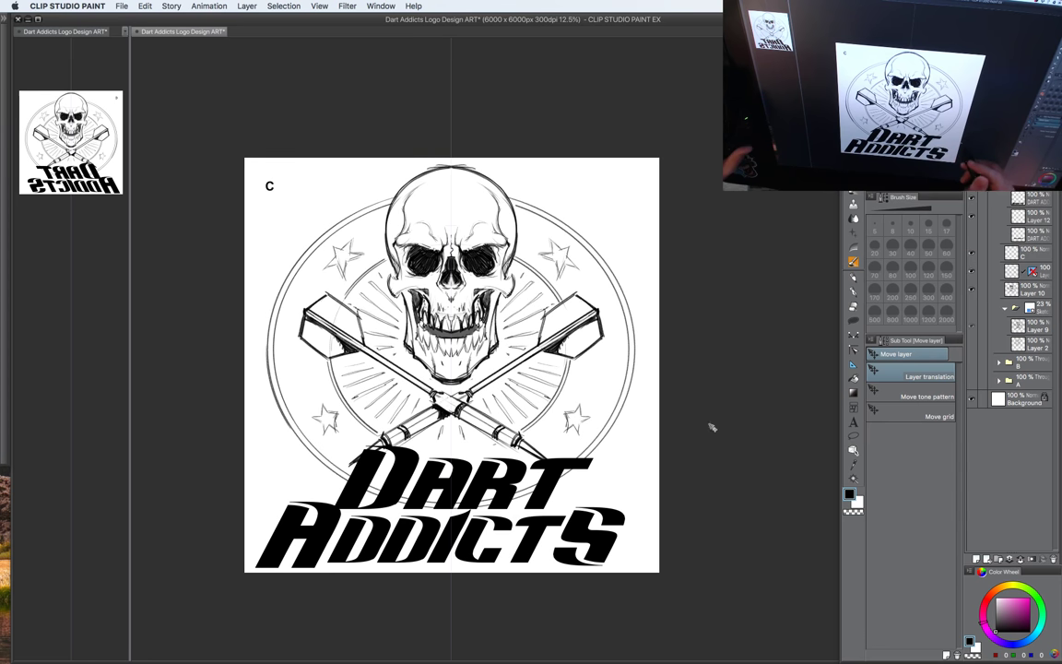
pyautogui.moveTo(586, 535); pyautogui.dragTo(635, 512)
pyautogui.scroll(-1, 624, 513)
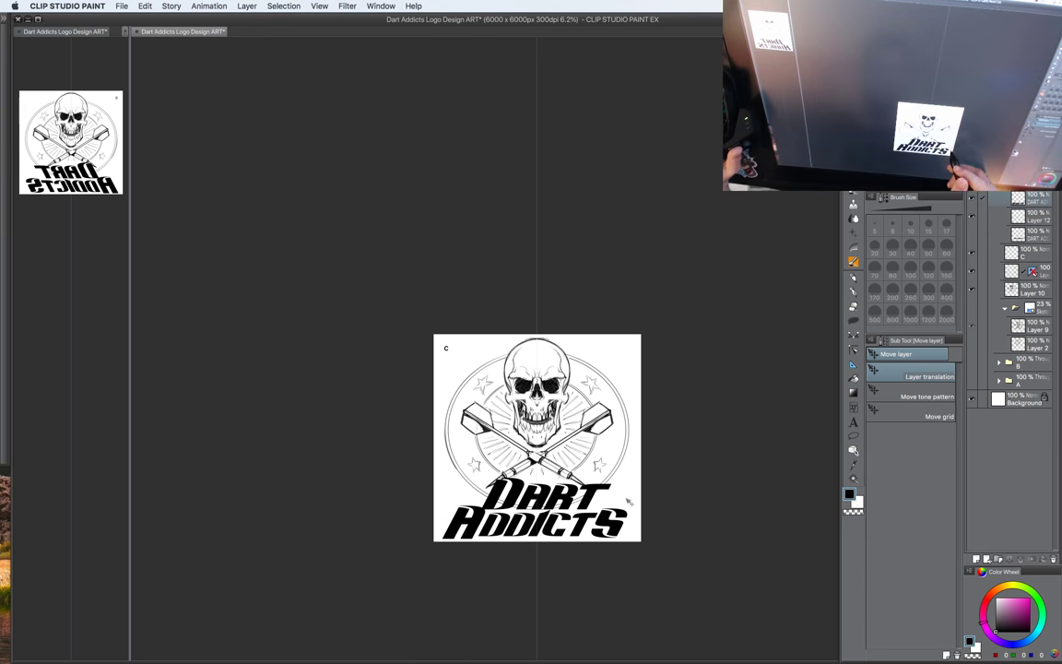
pyautogui.scroll(1, 633, 503)
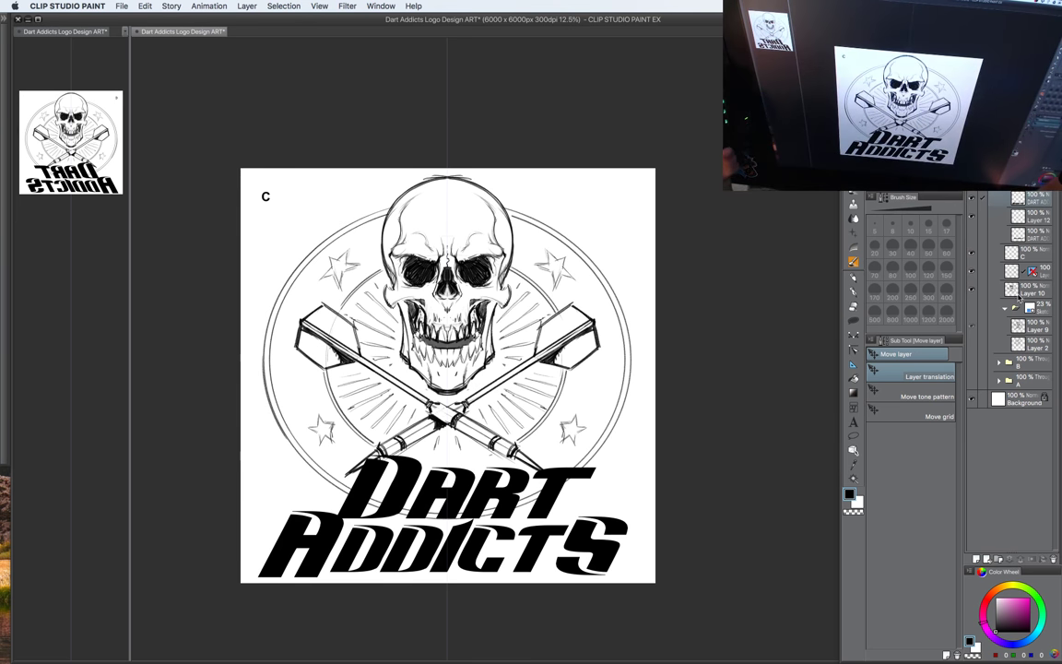
pyautogui.click(985, 291)
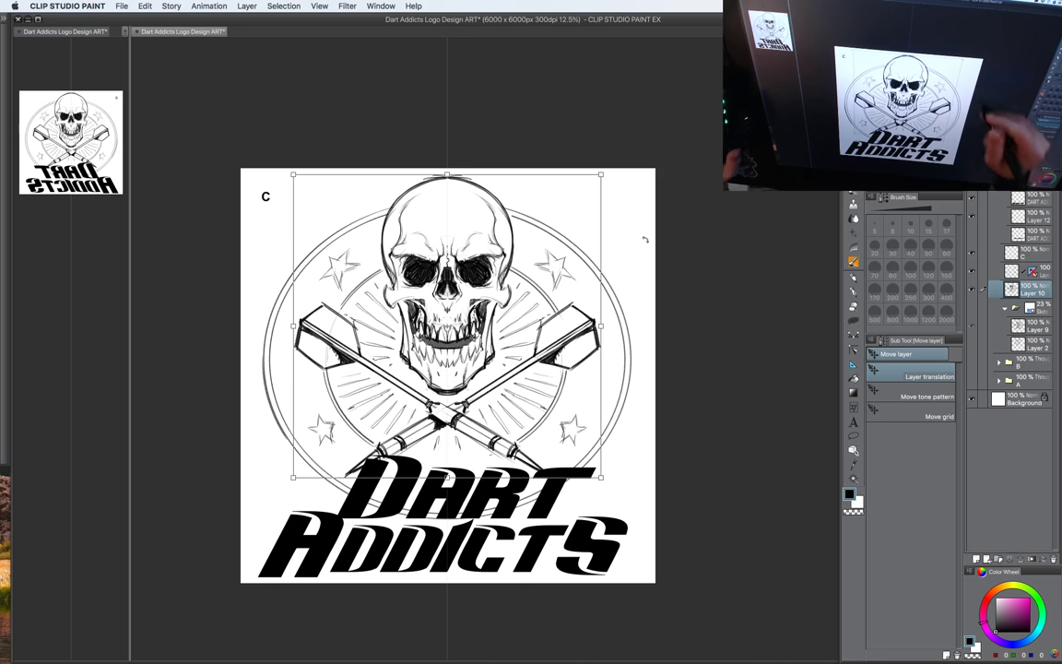
pyautogui.press('Tab')
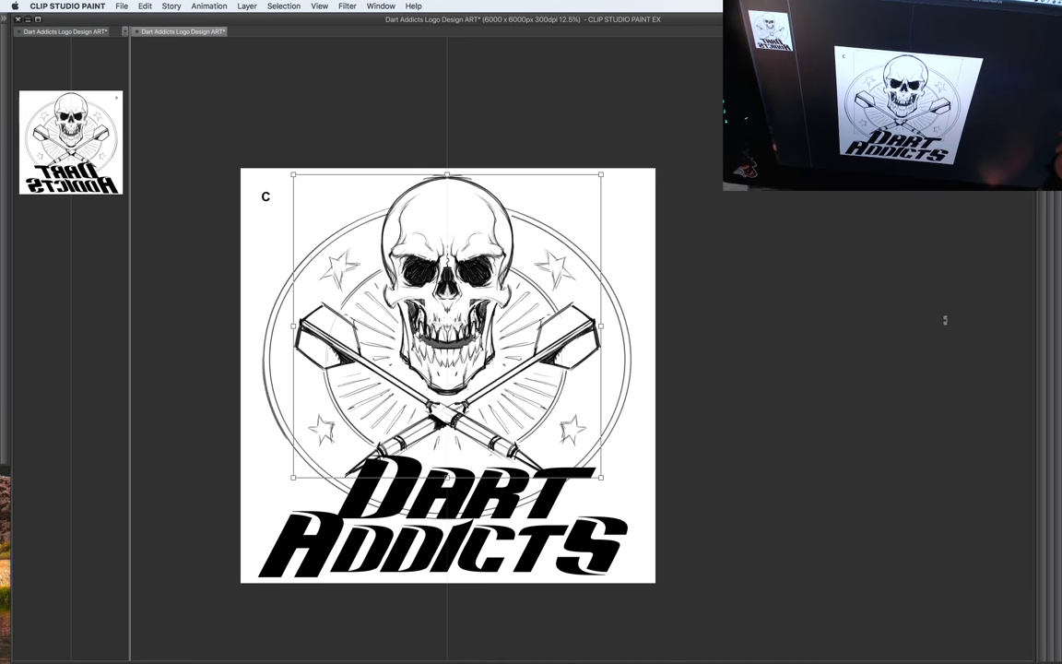
pyautogui.press('Tab')
pyautogui.press('Escape')
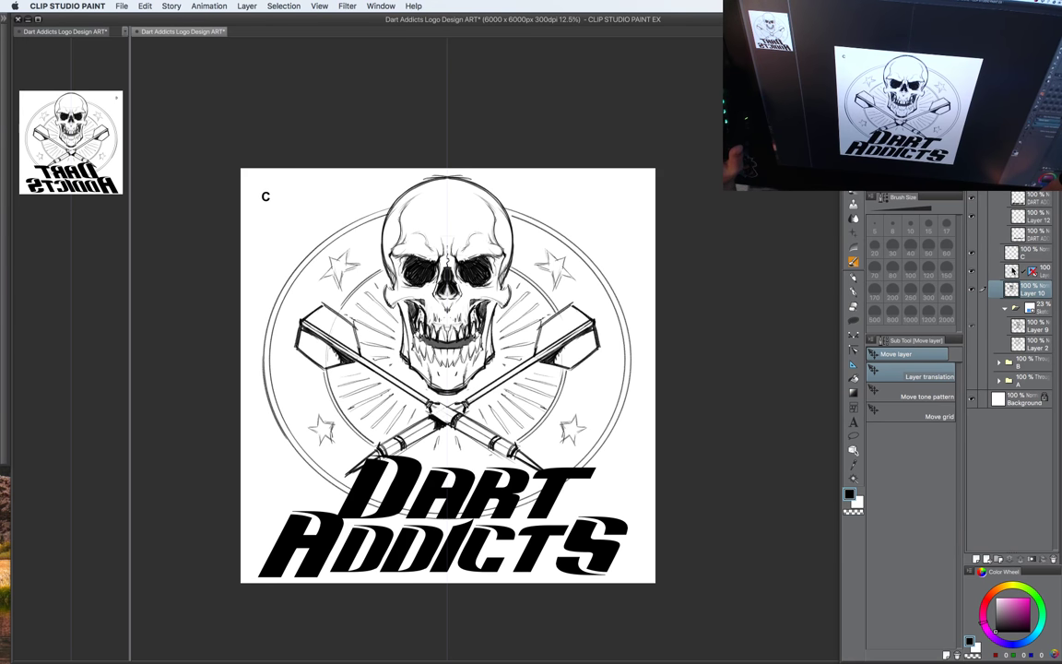
# Step: Scale down the skull, darts and dartboard artwork, centre it higher, and raise both words to overlap the lower ring
pyautogui.hotkey('ctrl', 't')
pyautogui.moveTo(628, 176); pyautogui.dragTo(580, 226)
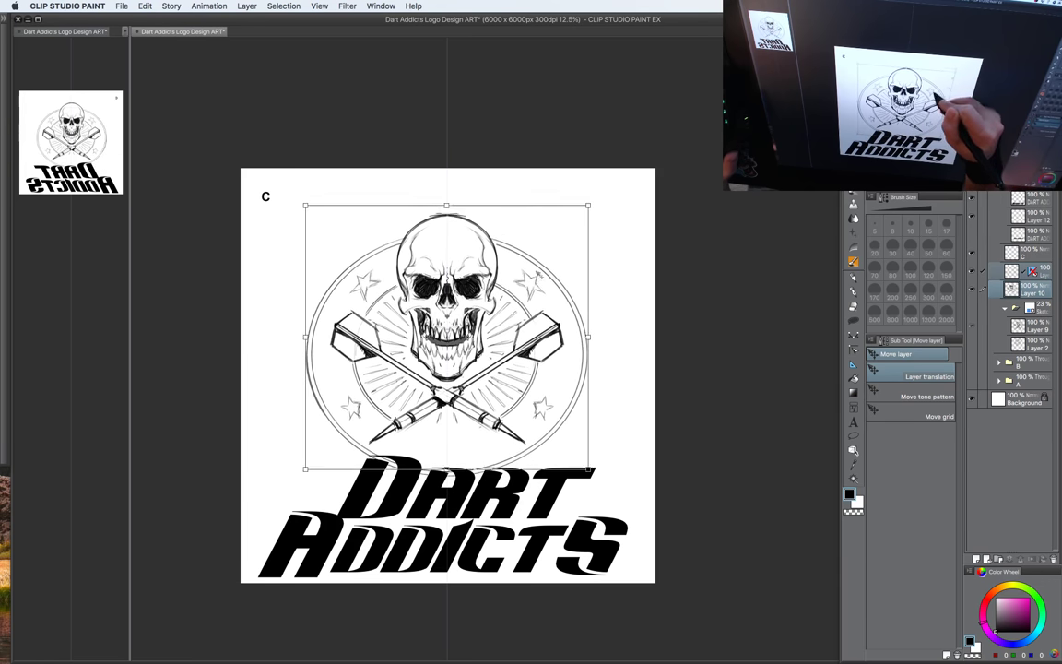
pyautogui.moveTo(536, 272); pyautogui.dragTo(535, 261)
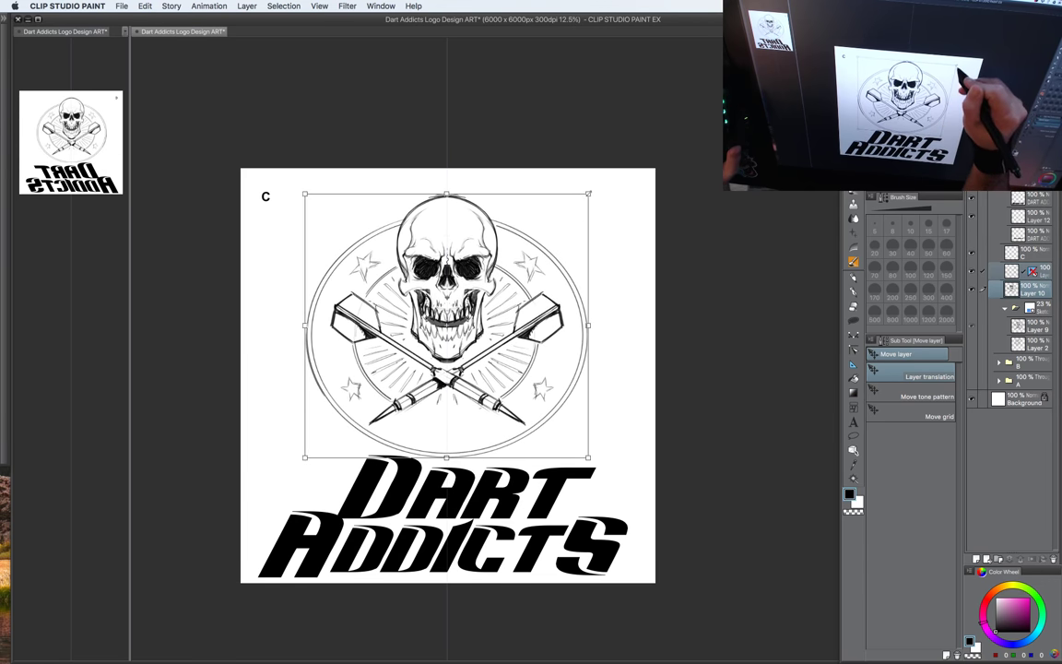
pyautogui.moveTo(588, 193); pyautogui.dragTo(591, 191)
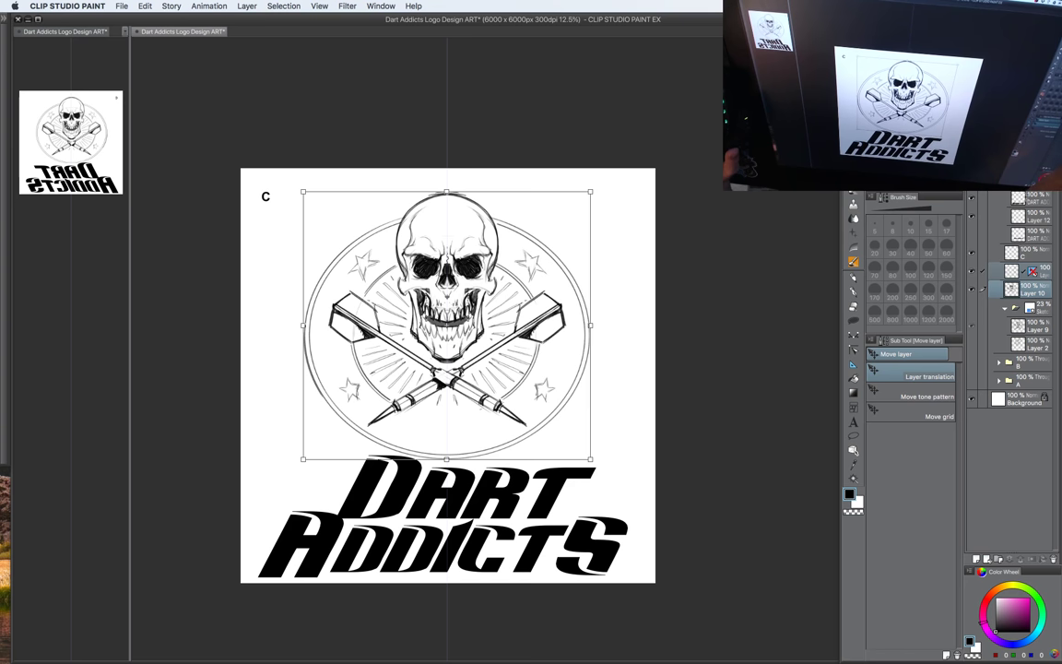
pyautogui.press('Return')
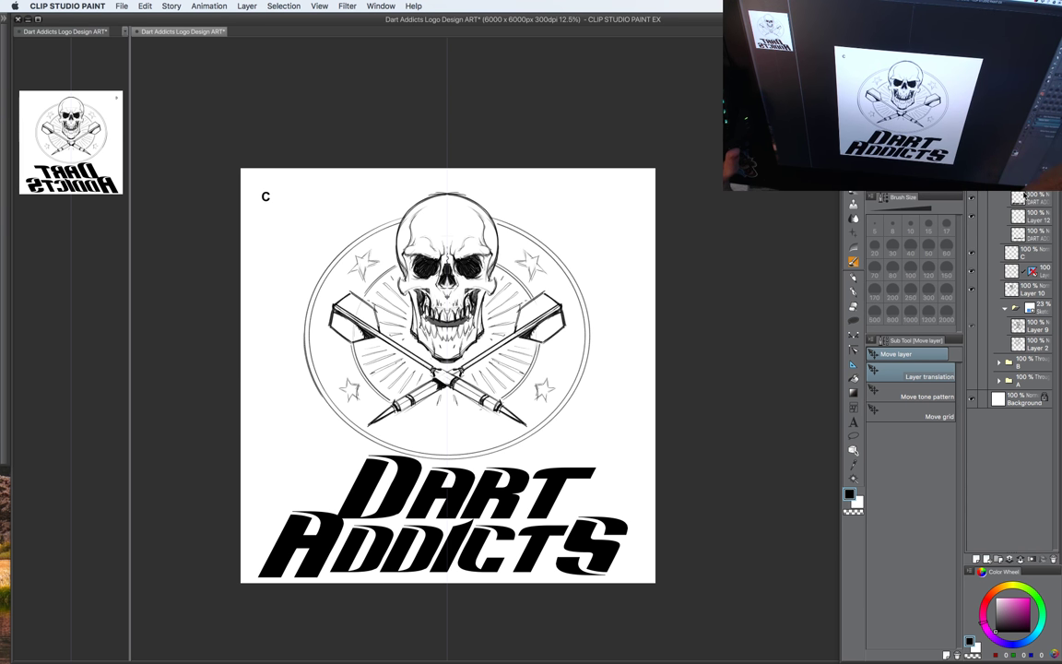
pyautogui.moveTo(567, 491); pyautogui.dragTo(566, 461)
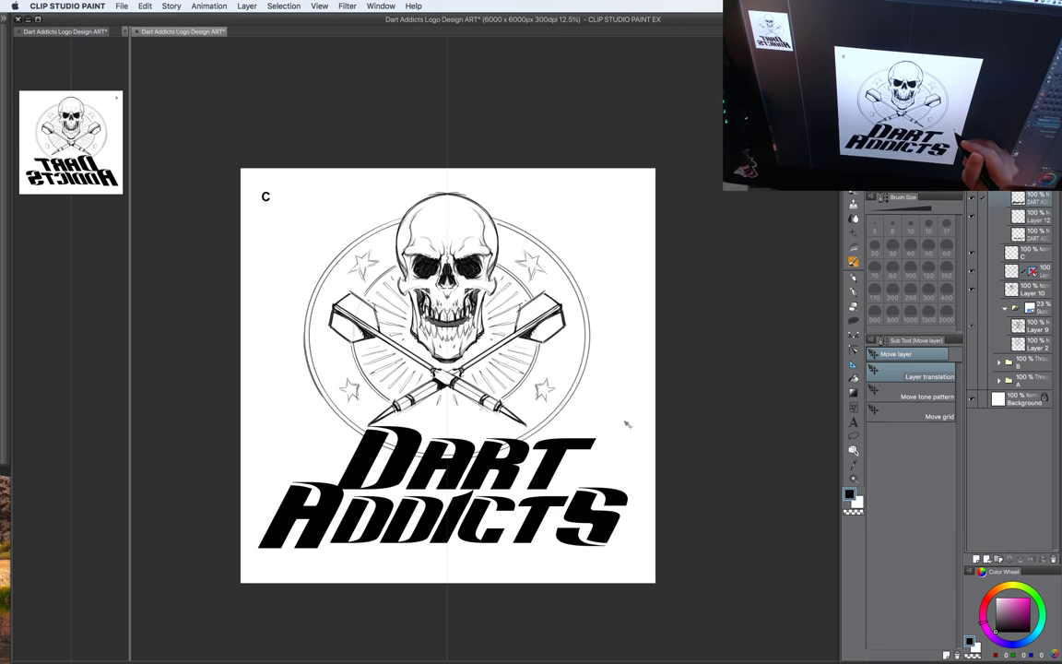
# Step: Identify the skull and darts drawing layer and add a new layer directly above it for pencil work
pyautogui.press('b')
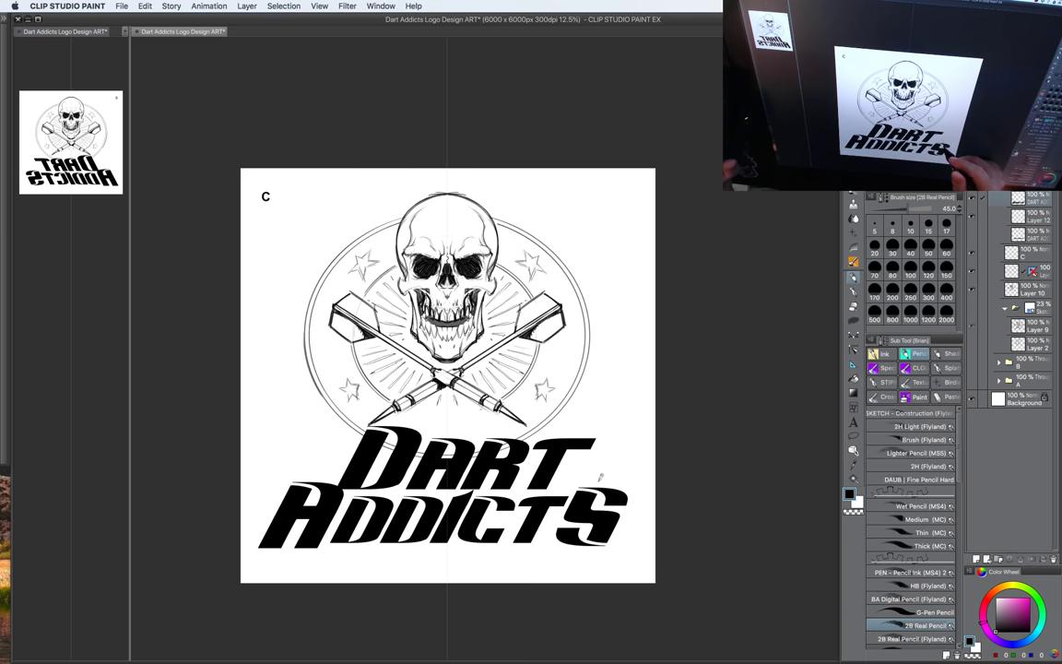
pyautogui.click(1004, 161)
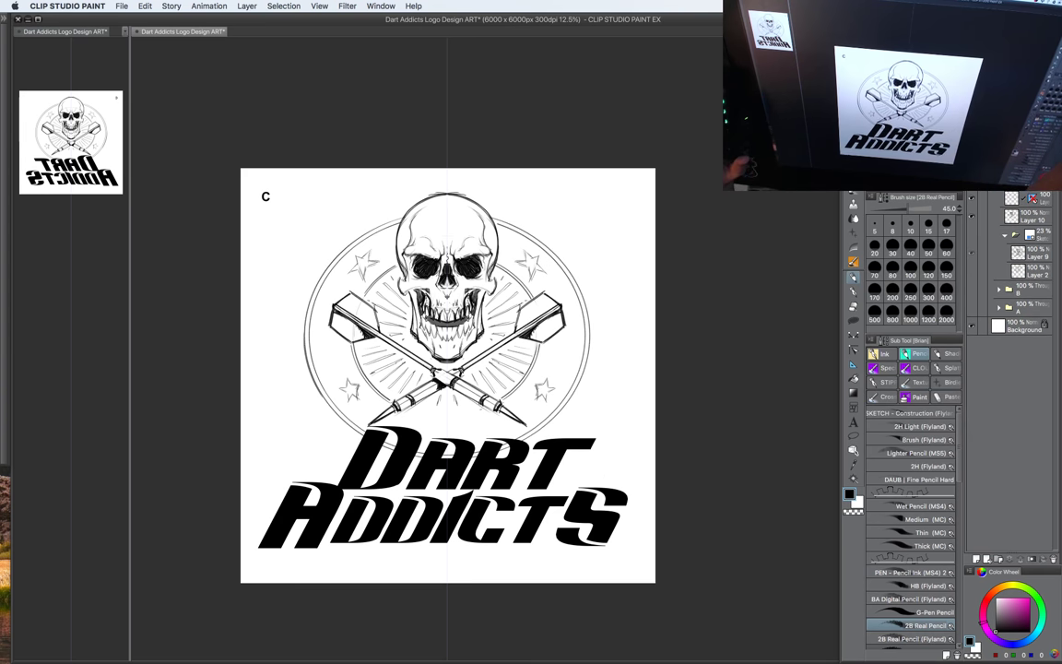
pyautogui.click(1028, 221)
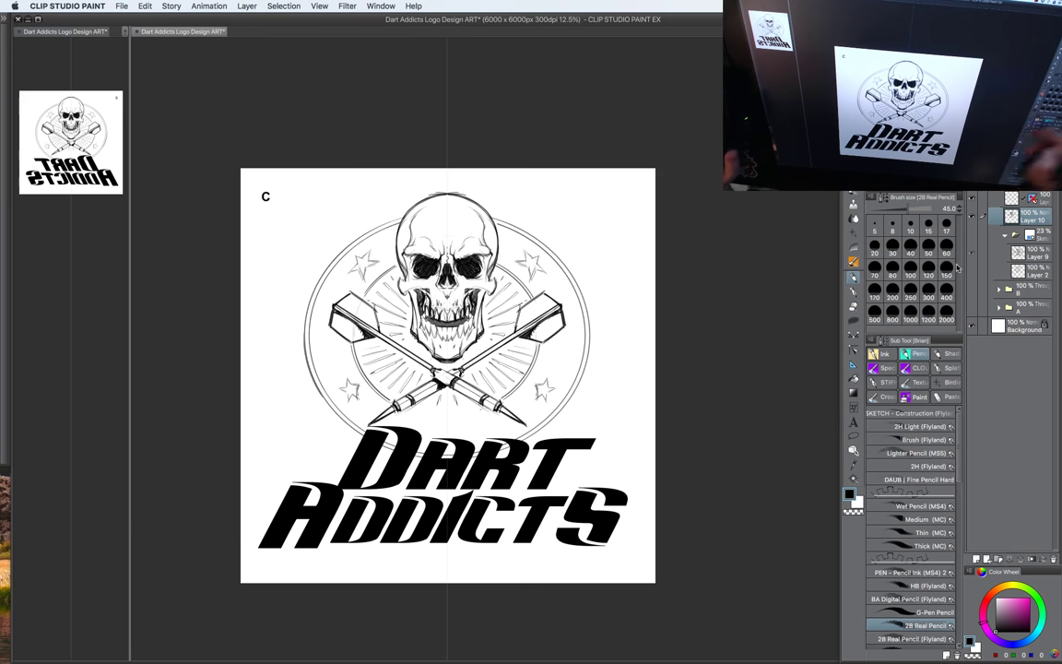
pyautogui.click(971, 217)
pyautogui.click(972, 216)
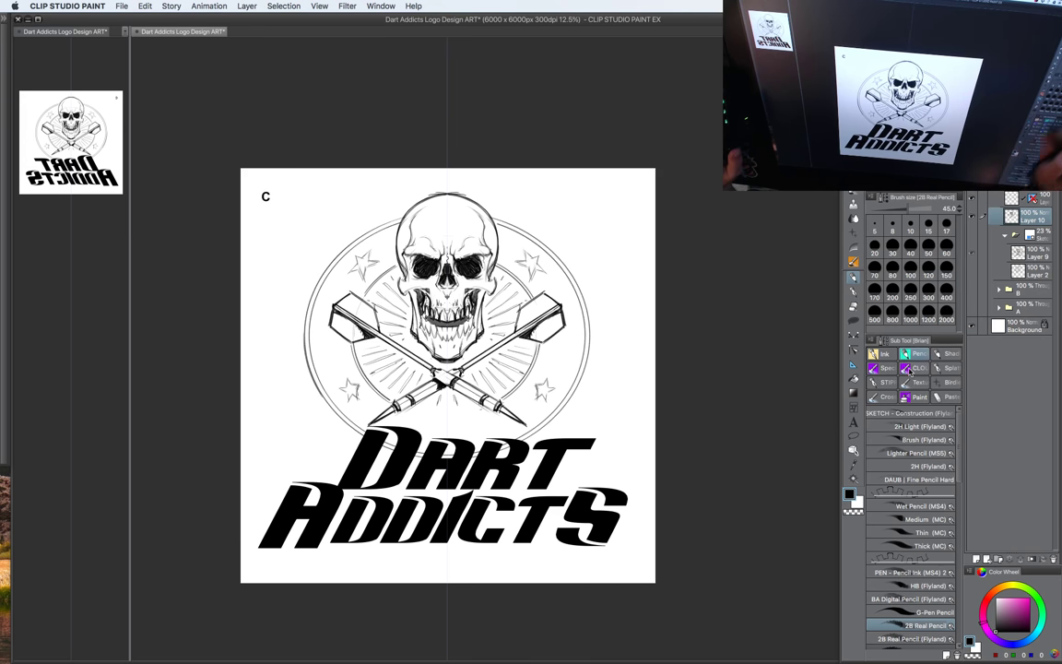
pyautogui.click(977, 558)
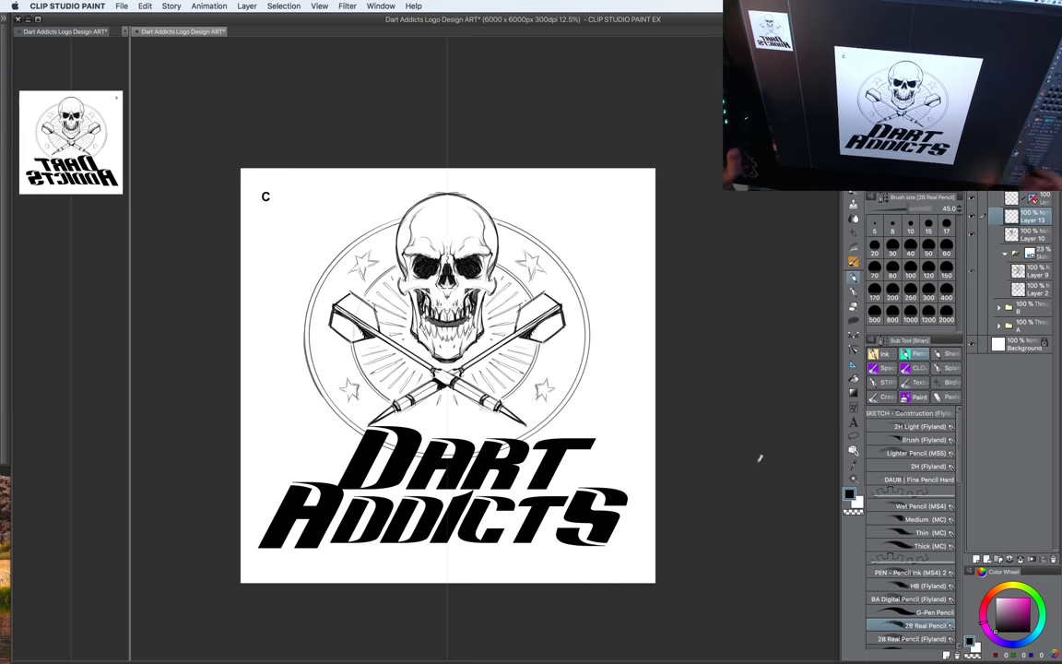
# Step: Pencil an angular outline around the DART ADDICTS lettering, following the stepped shape of both words, partly at brush size 40
pyautogui.moveTo(603, 434); pyautogui.dragTo(594, 451)
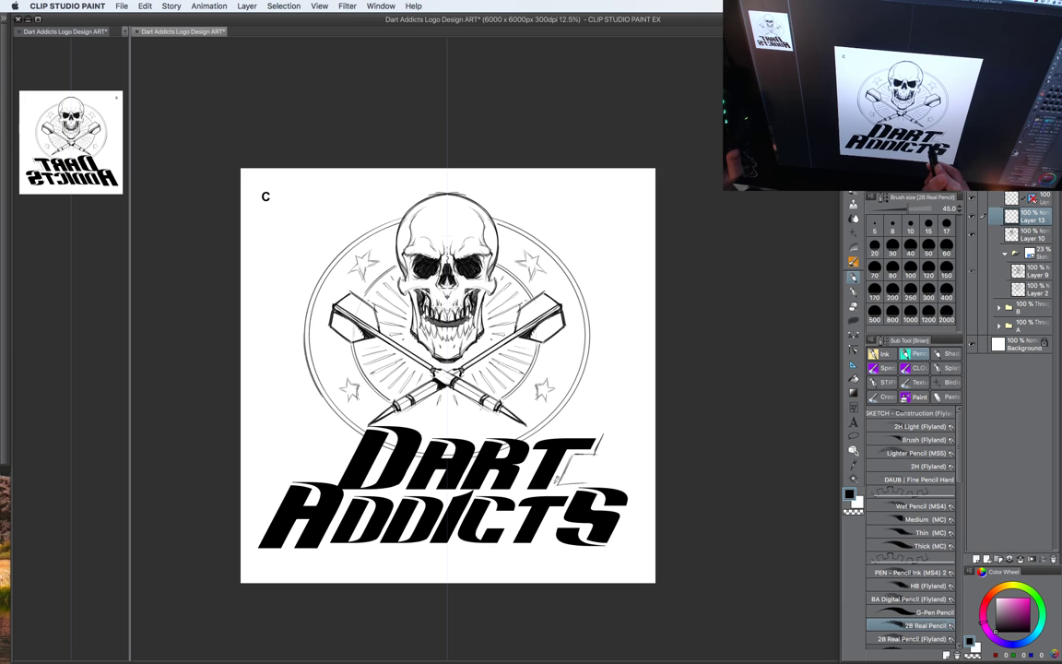
pyautogui.moveTo(581, 483)
pyautogui.mouseDown()
pyautogui.moveTo(650, 464)
pyautogui.moveTo(627, 478)
pyautogui.moveTo(639, 489)
pyautogui.moveTo(637, 510)
pyautogui.moveTo(631, 480)
pyautogui.moveTo(634, 511)
pyautogui.moveTo(690, 469)
pyautogui.moveTo(400, 471)
pyautogui.moveTo(558, 468)
pyautogui.mouseUp()
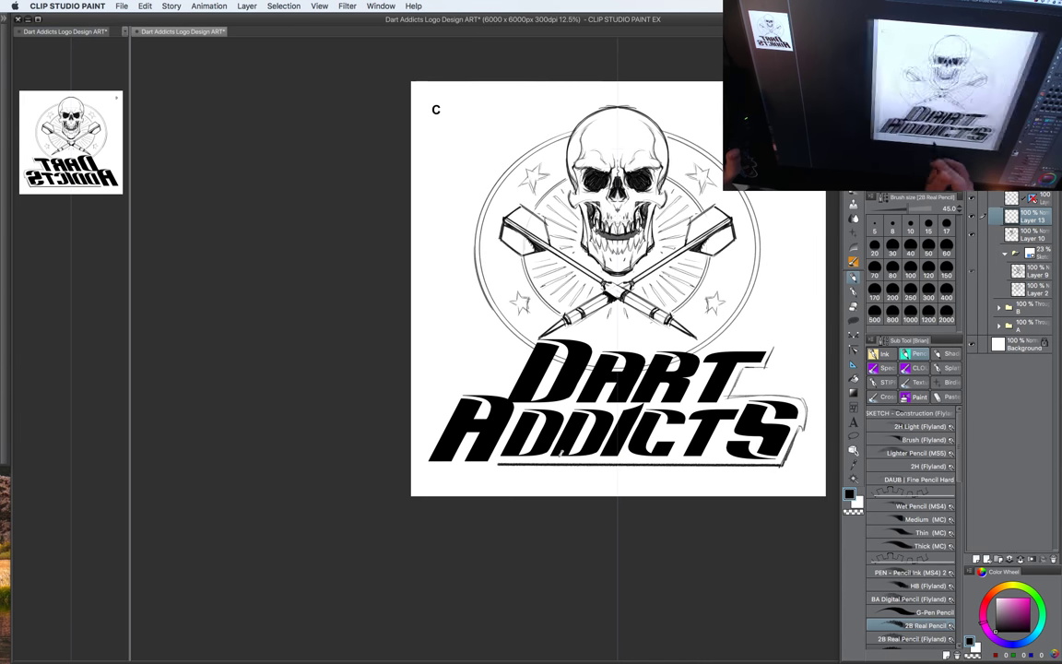
pyautogui.moveTo(483, 415); pyautogui.dragTo(470, 429)
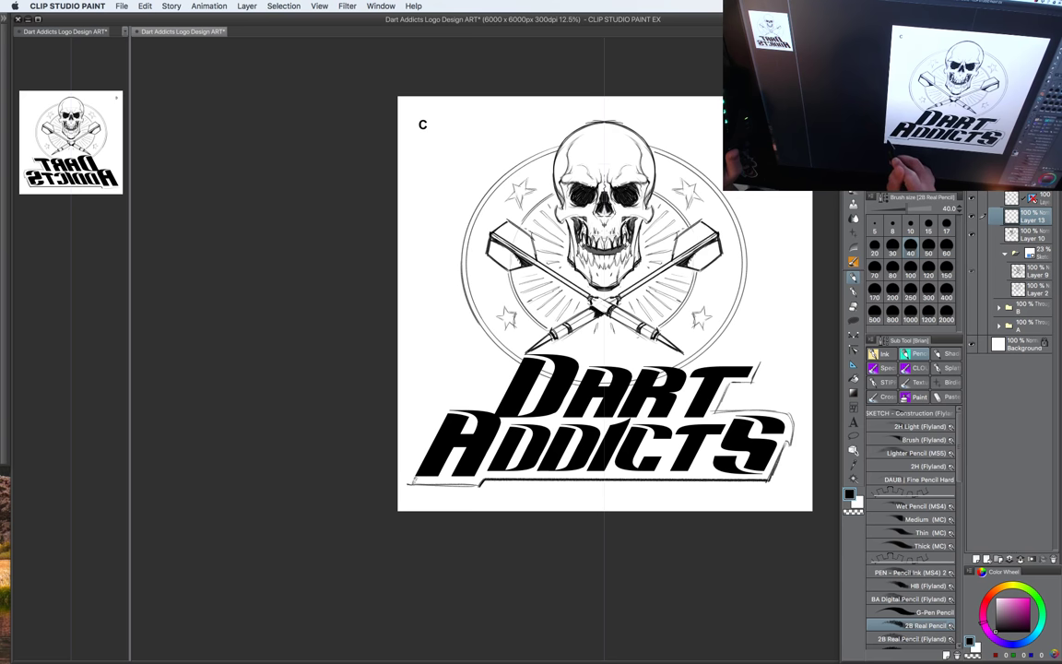
pyautogui.moveTo(411, 482); pyautogui.dragTo(482, 484)
pyautogui.moveTo(403, 484); pyautogui.dragTo(436, 421)
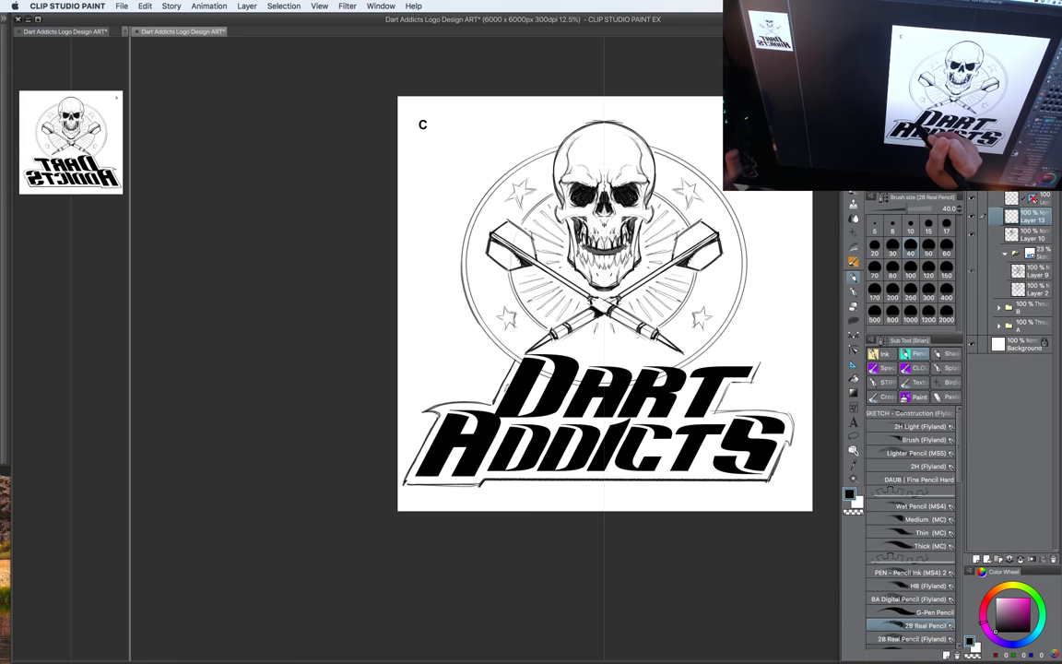
pyautogui.moveTo(636, 447); pyautogui.dragTo(553, 495)
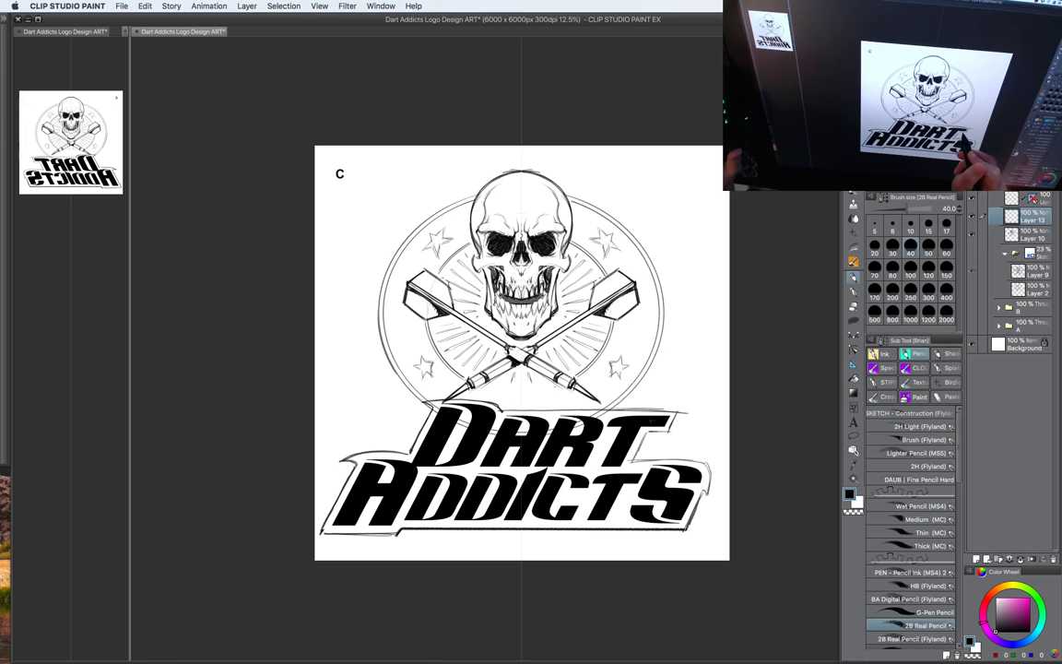
# Step: Extend the crossbar of the T in DART into a sharp curved point on the lettering layer, shaping it with Lasso fill
pyautogui.keyDown('shift'); pyautogui.keyDown('super'); pyautogui.click(654, 419); pyautogui.keyUp('super'); pyautogui.keyUp('shift')
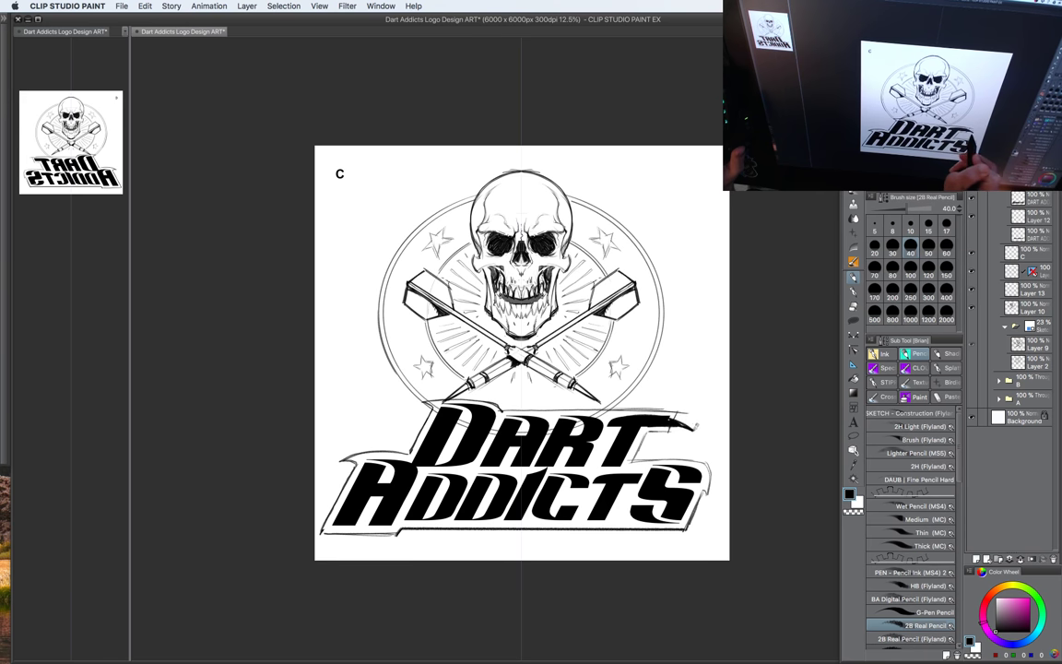
pyautogui.moveTo(702, 446); pyautogui.dragTo(682, 462)
pyautogui.scroll(-1, 743, 467)
pyautogui.scroll(1, 744, 467)
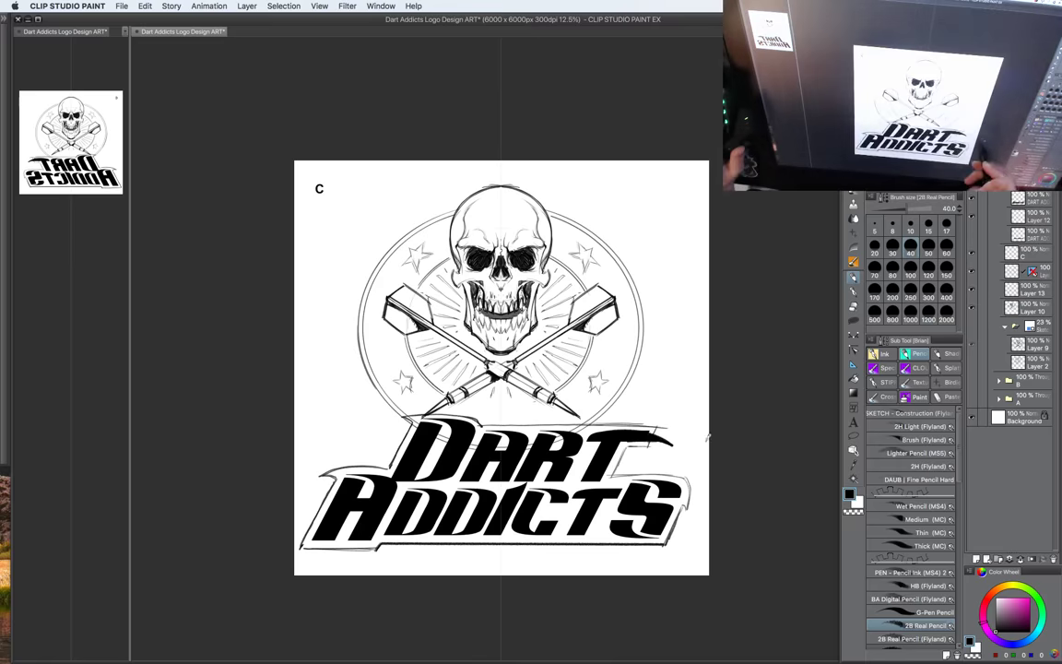
pyautogui.press('u')
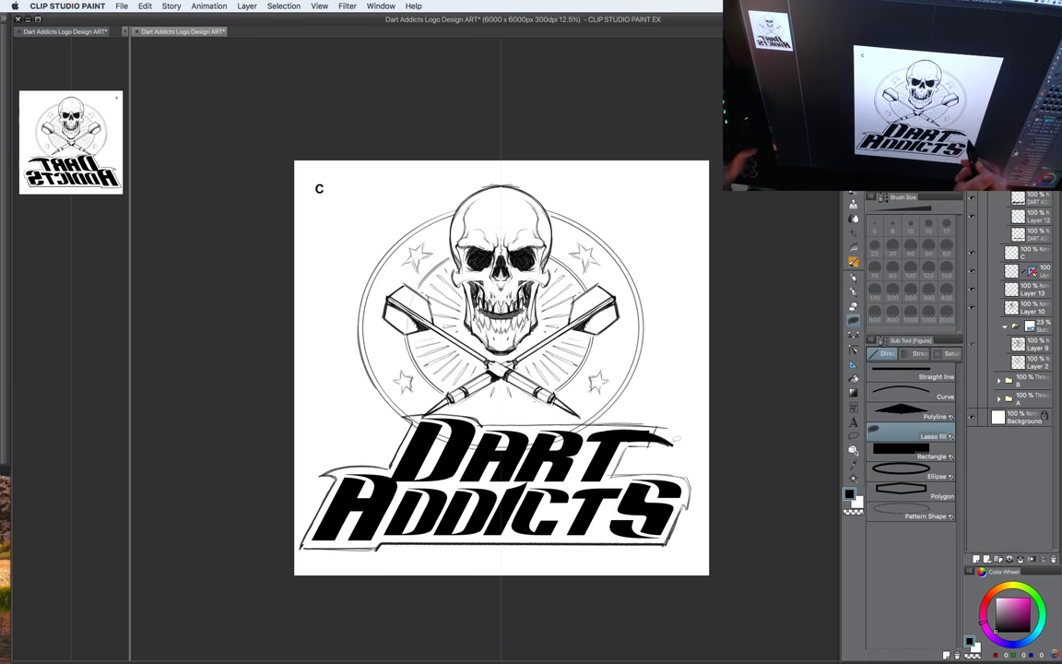
pyautogui.moveTo(651, 440); pyautogui.dragTo(673, 445)
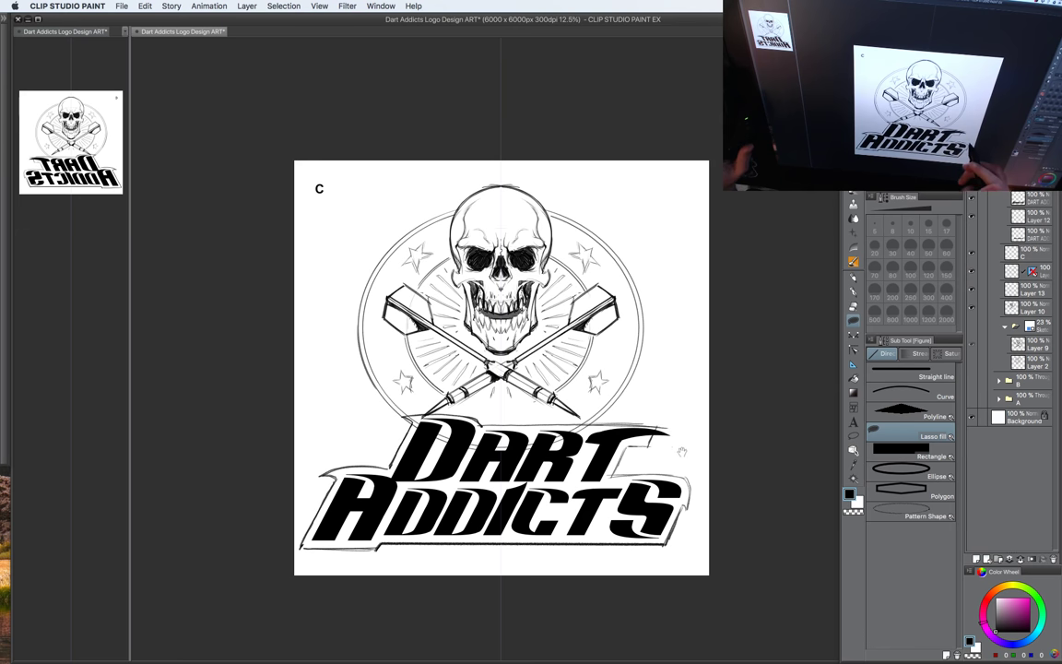
pyautogui.moveTo(682, 449); pyautogui.dragTo(661, 441)
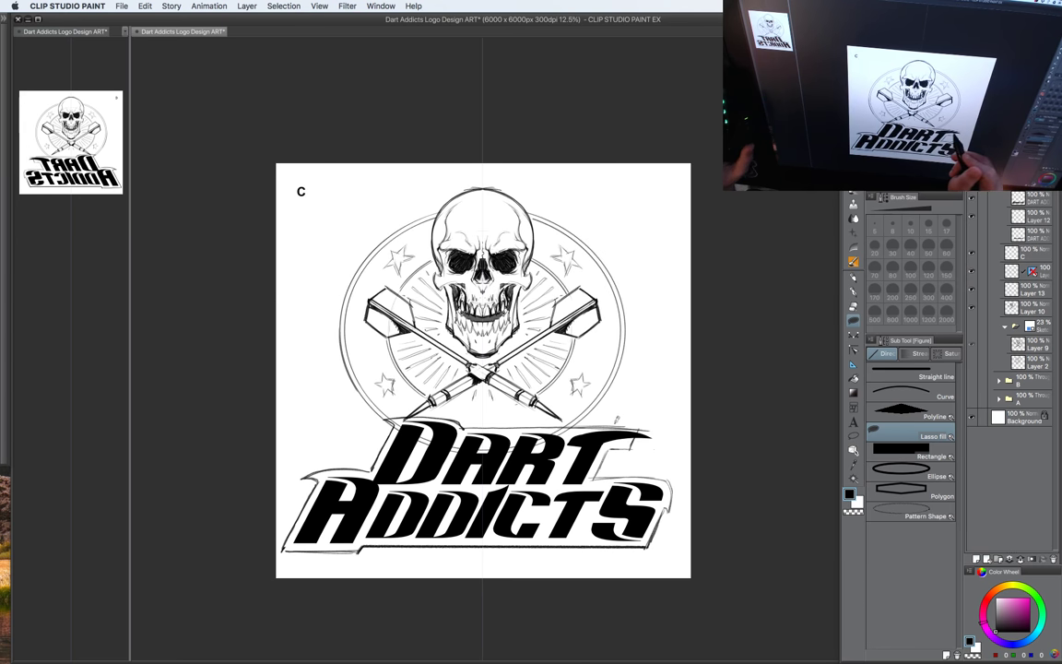
# Step: Erase the old outline beneath the extended T on Layer 13 and redraw the contour around its pointed tip
pyautogui.press('p')
pyautogui.press('c')
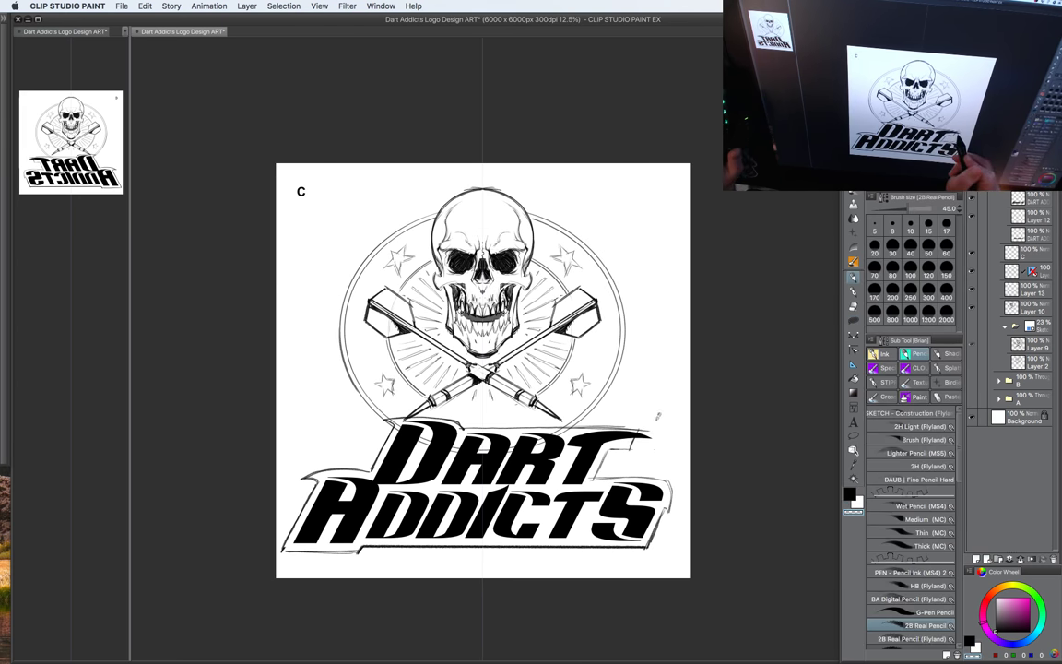
pyautogui.click(984, 288)
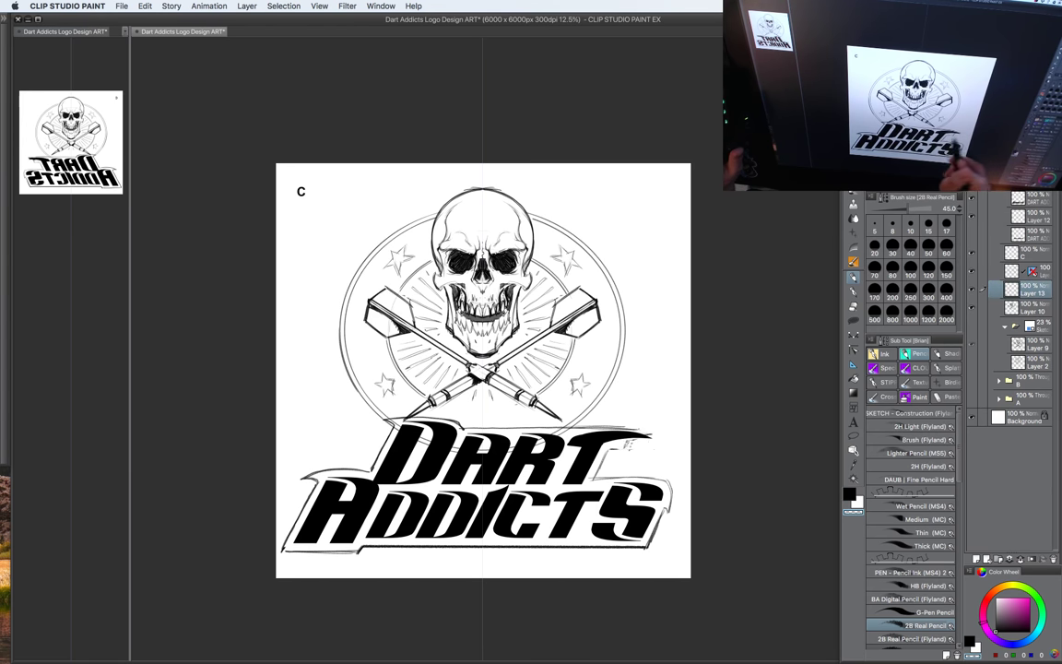
pyautogui.moveTo(631, 444)
pyautogui.mouseDown()
pyautogui.moveTo(677, 440)
pyautogui.moveTo(611, 448)
pyautogui.mouseUp()
pyautogui.press('c')
pyautogui.moveTo(699, 420); pyautogui.dragTo(675, 445)
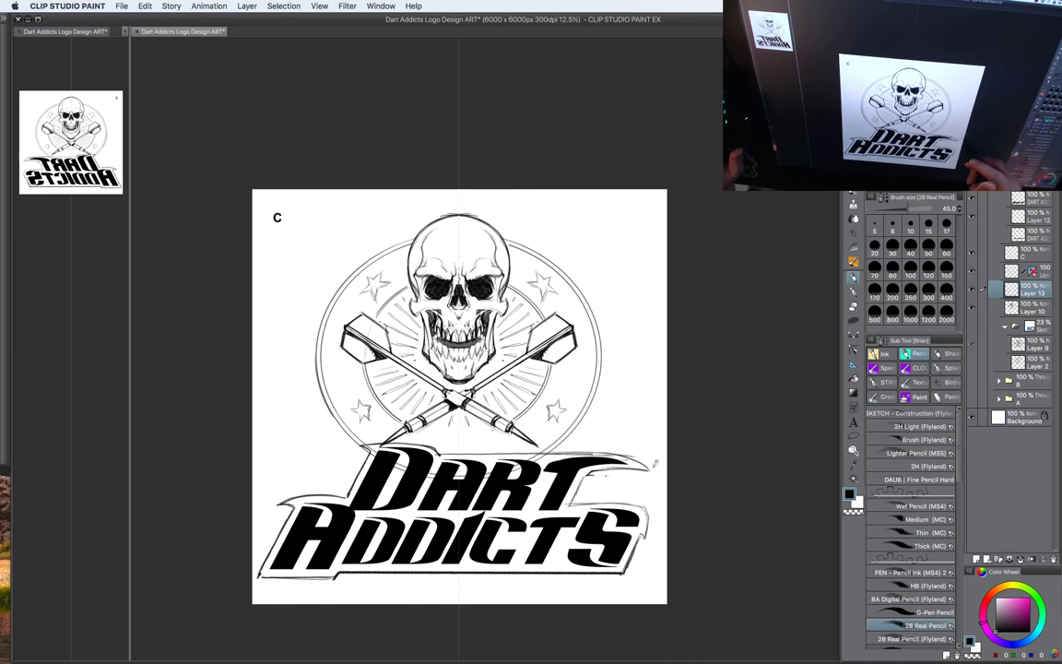
# Step: Select the area outside the lettering outline and create a FLATS layer filling the outlined shape with white
pyautogui.press('w')
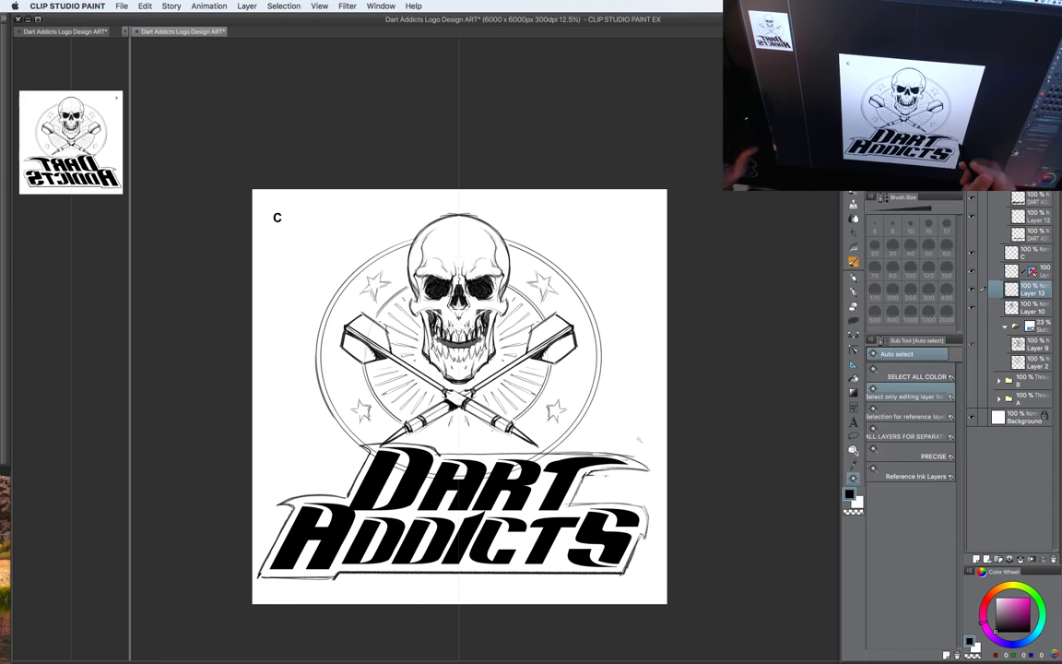
pyautogui.press('p')
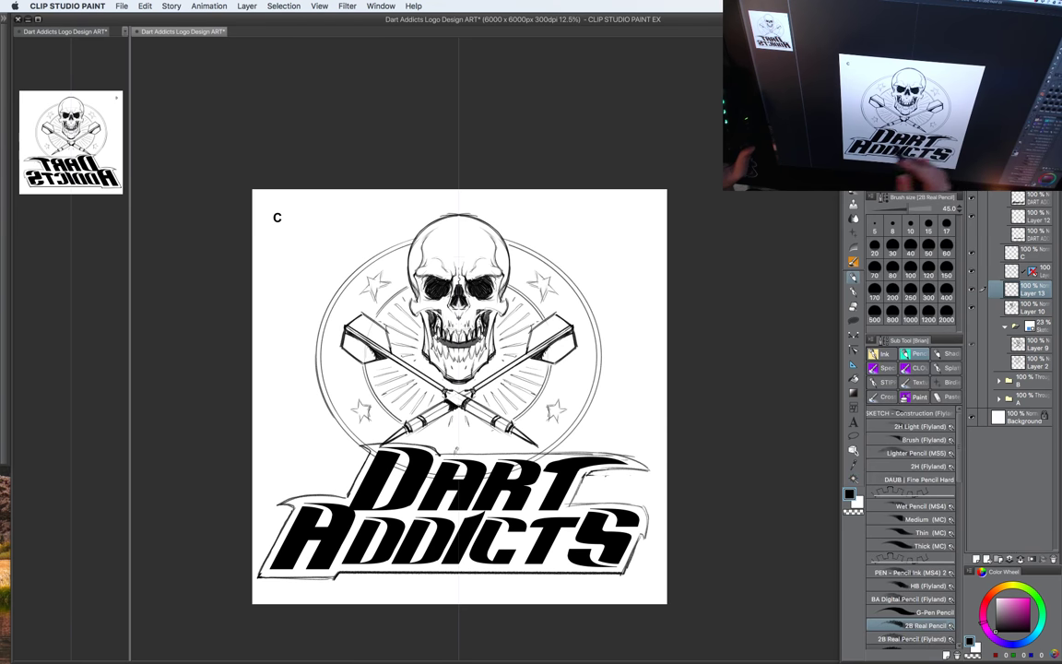
pyautogui.press('w')
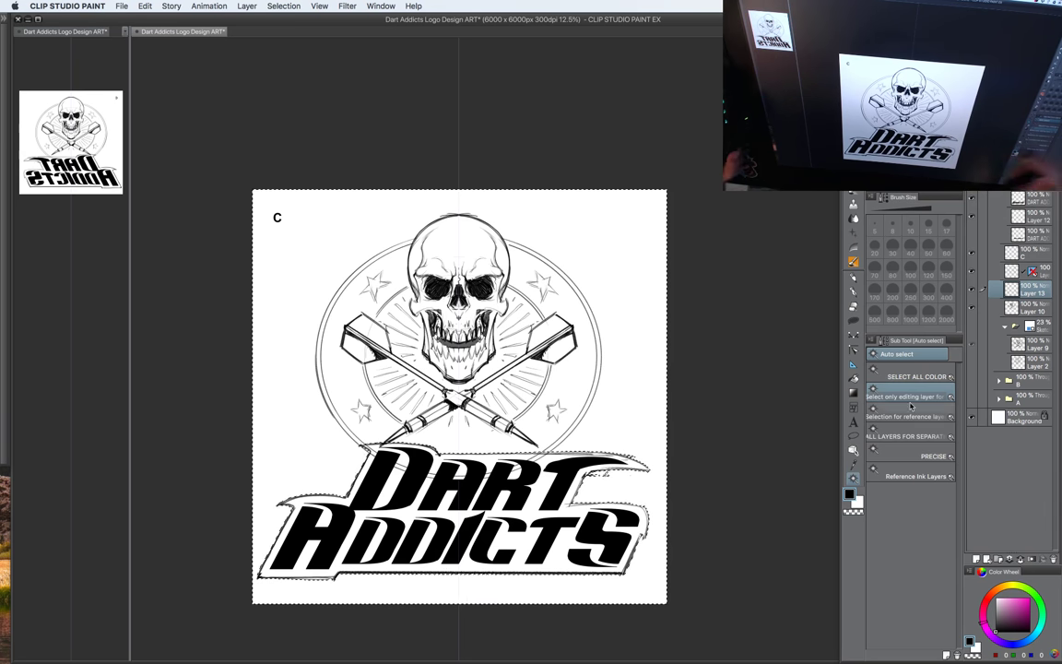
pyautogui.click(856, 498)
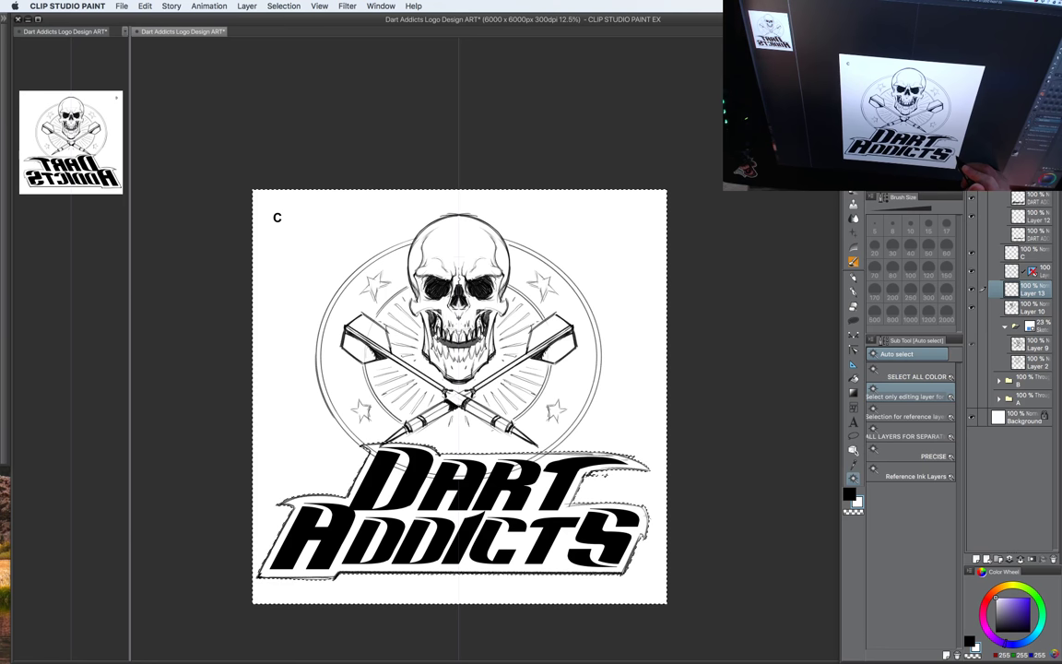
pyautogui.press('F1')
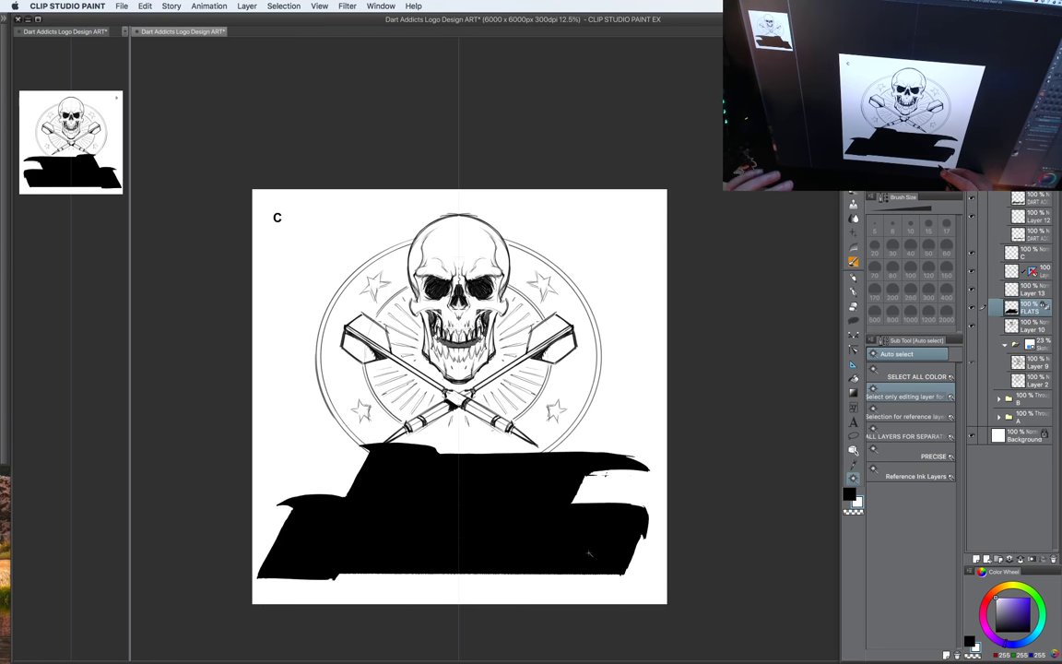
pyautogui.press('super+z')
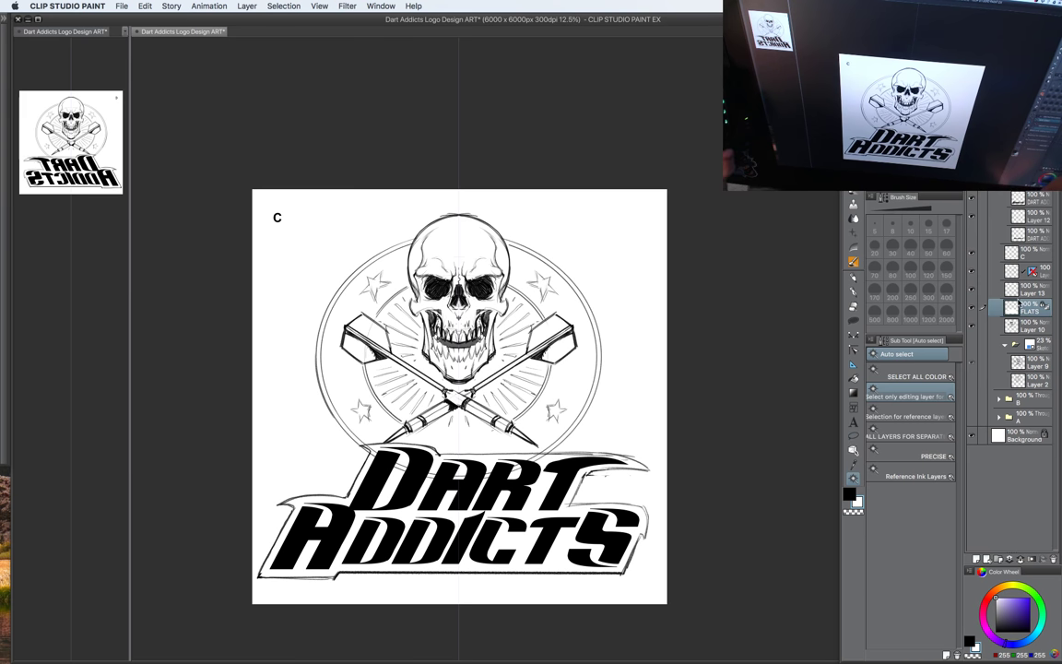
# Step: Move the FLATS layer and the outline layer into the lettering group, keeping them beneath the words with the outline above FLATS
pyautogui.moveTo(1017, 307); pyautogui.dragTo(1016, 242)
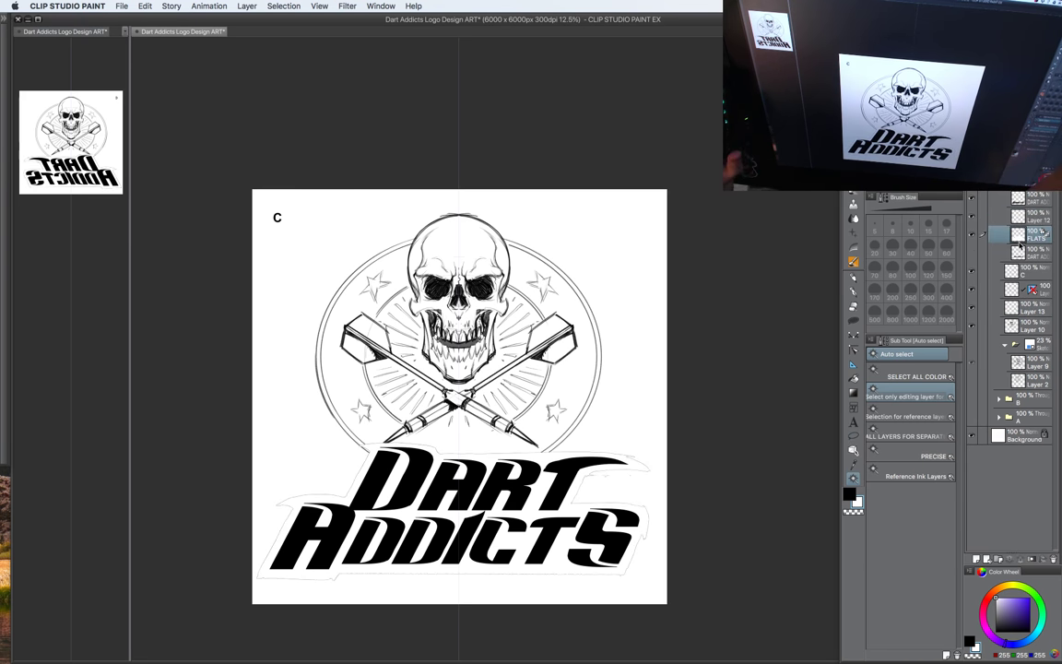
pyautogui.click(972, 309)
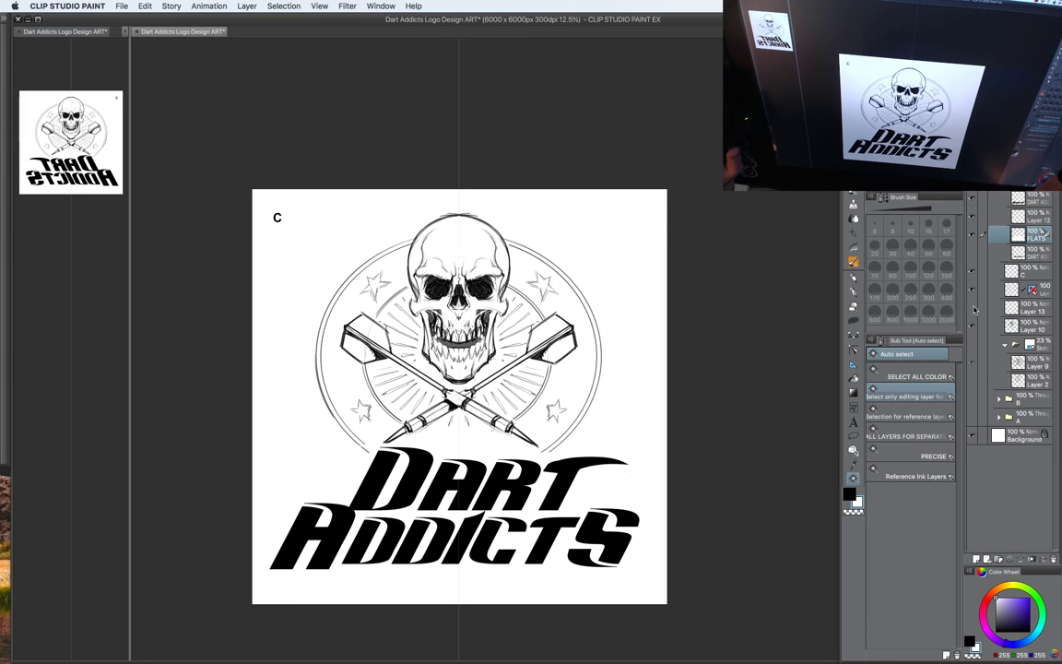
pyautogui.click(973, 309)
pyautogui.moveTo(1017, 309); pyautogui.dragTo(1022, 238)
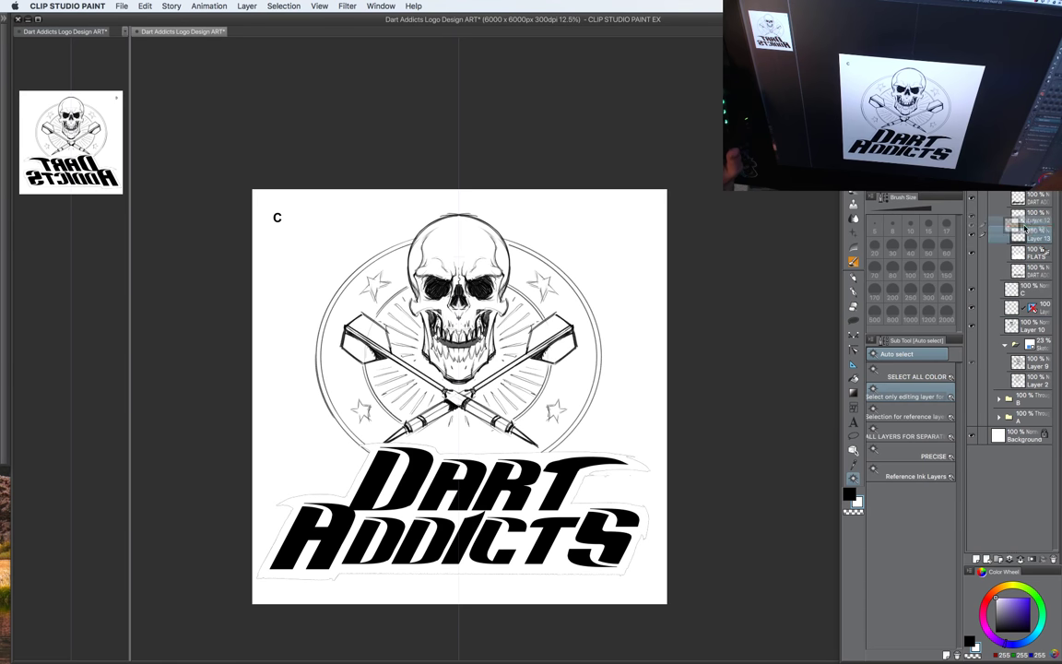
pyautogui.moveTo(704, 431); pyautogui.dragTo(714, 430)
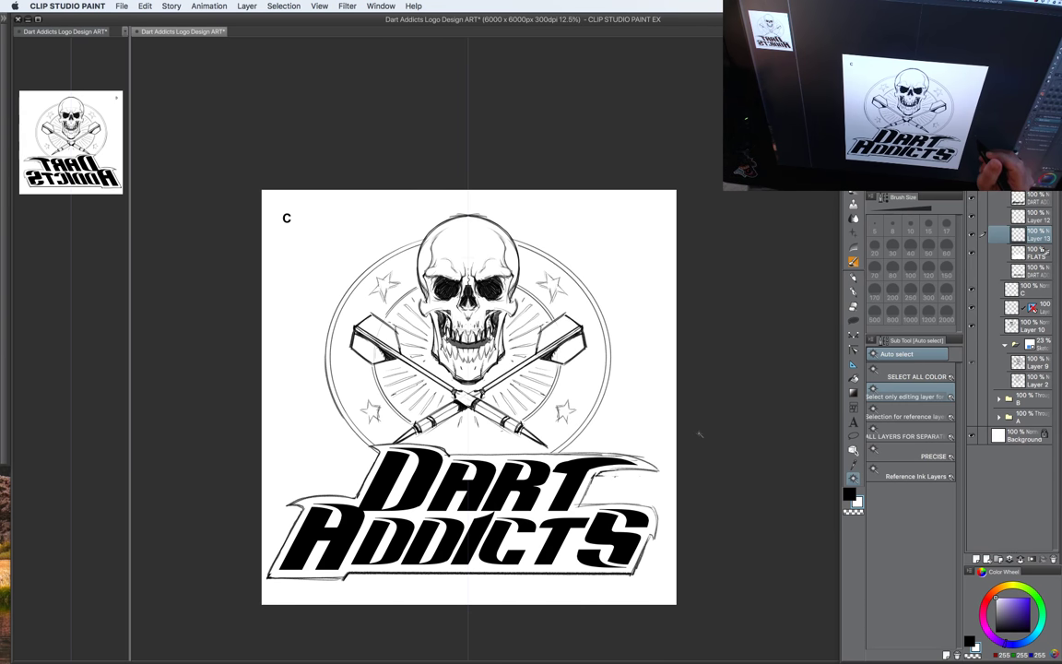
# Step: Check the dartboard circle layer's visibility, select that layer, turn its ruler back on and make black the drawing colour
pyautogui.click(972, 326)
pyautogui.click(971, 308)
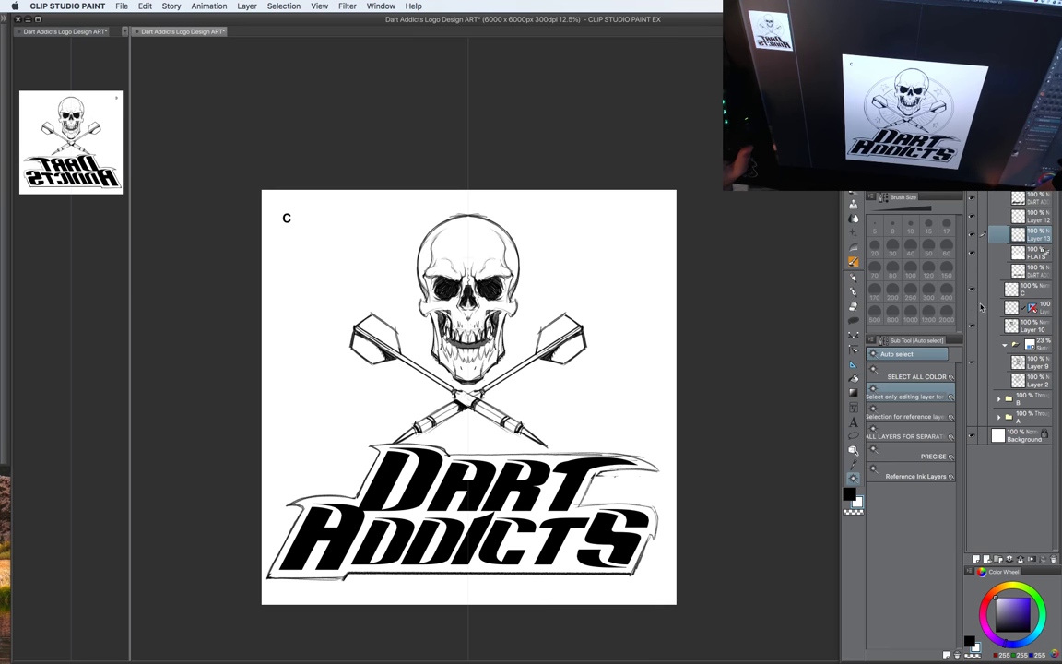
pyautogui.click(973, 309)
pyautogui.click(1019, 312)
pyautogui.press('p')
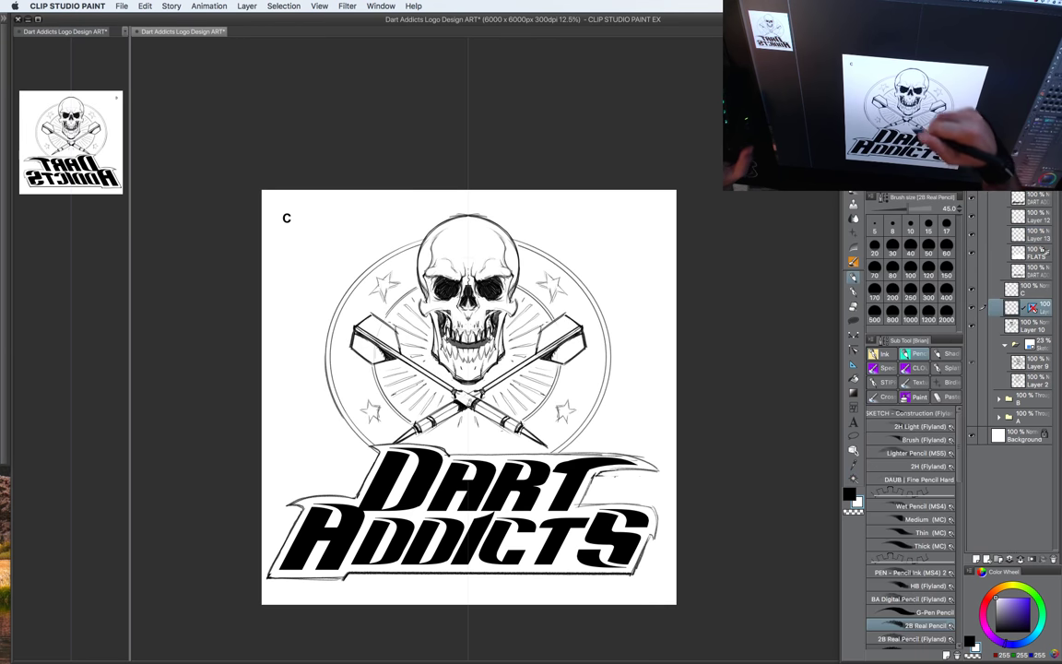
pyautogui.press('w')
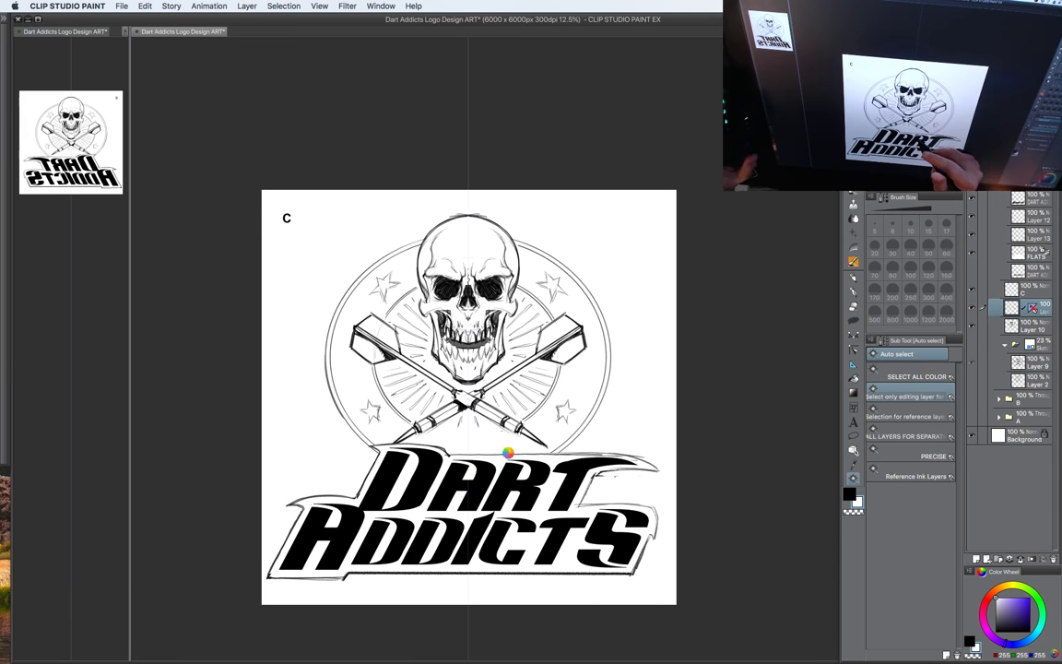
pyautogui.press('super+d')
pyautogui.press('b')
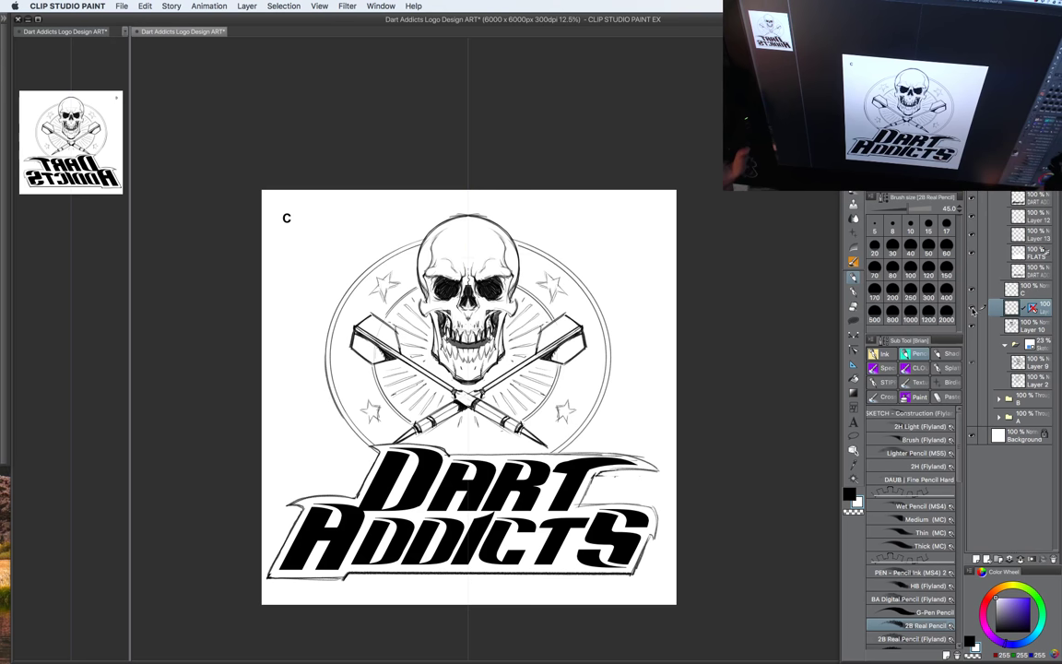
pyautogui.click(972, 309)
pyautogui.click(972, 308)
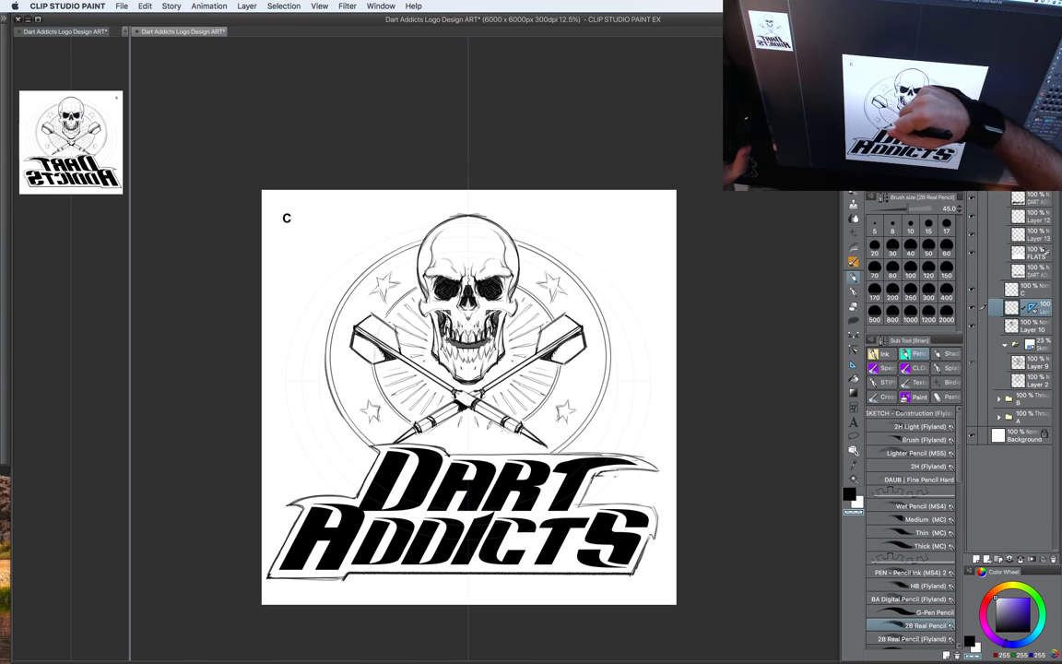
pyautogui.click(849, 494)
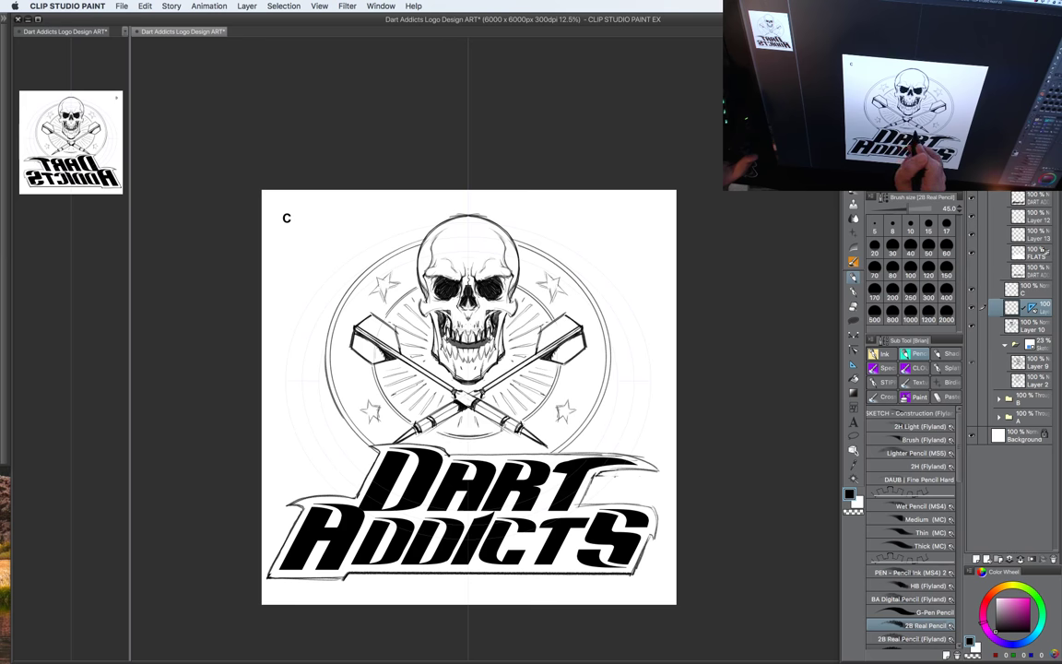
pyautogui.moveTo(686, 432)
pyautogui.mouseDown()
pyautogui.moveTo(689, 419)
pyautogui.moveTo(671, 426)
pyautogui.moveTo(668, 443)
pyautogui.moveTo(680, 416)
pyautogui.moveTo(678, 425)
pyautogui.mouseUp()
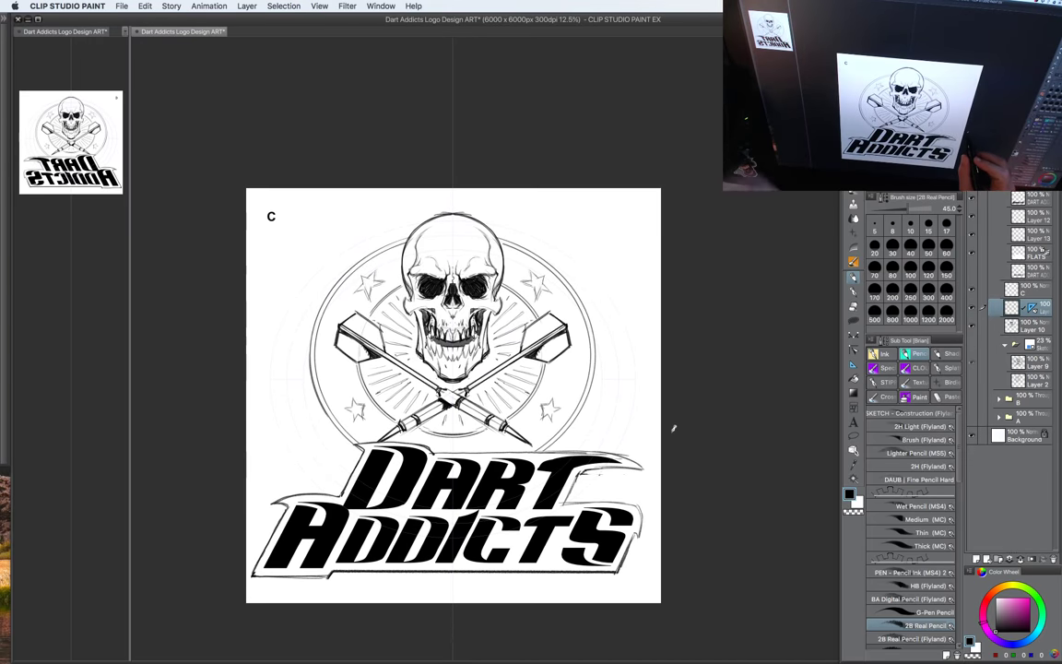
# Step: Shade the flights of both darts in grey on Layer 10 with the COPIC Wet Tip brush at size 250
pyautogui.press('u')
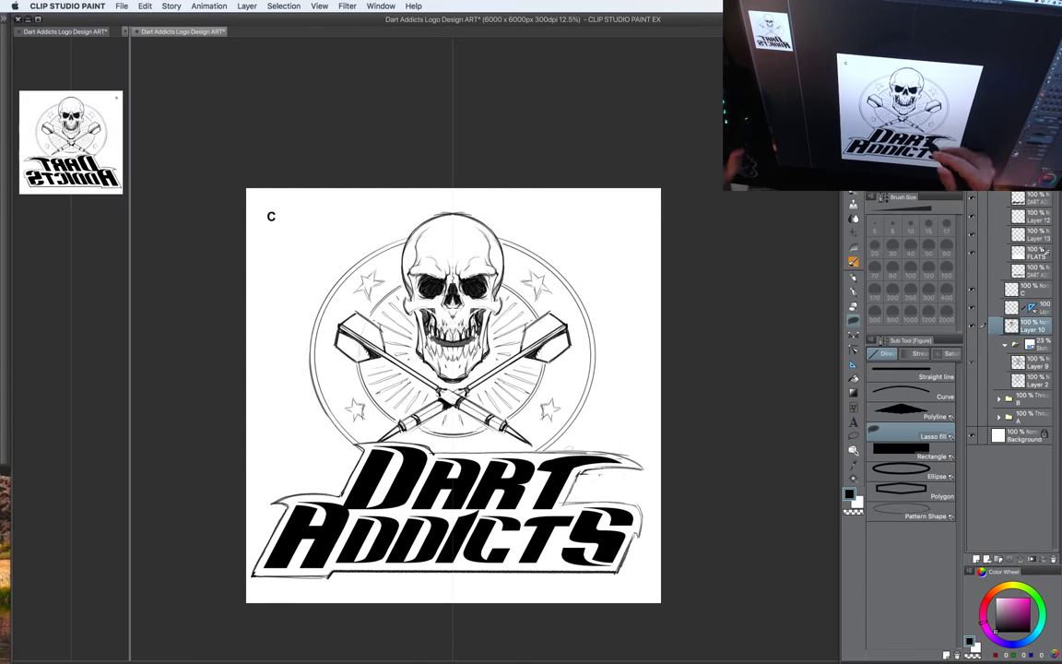
pyautogui.moveTo(664, 392); pyautogui.dragTo(657, 408)
pyautogui.click(1014, 305)
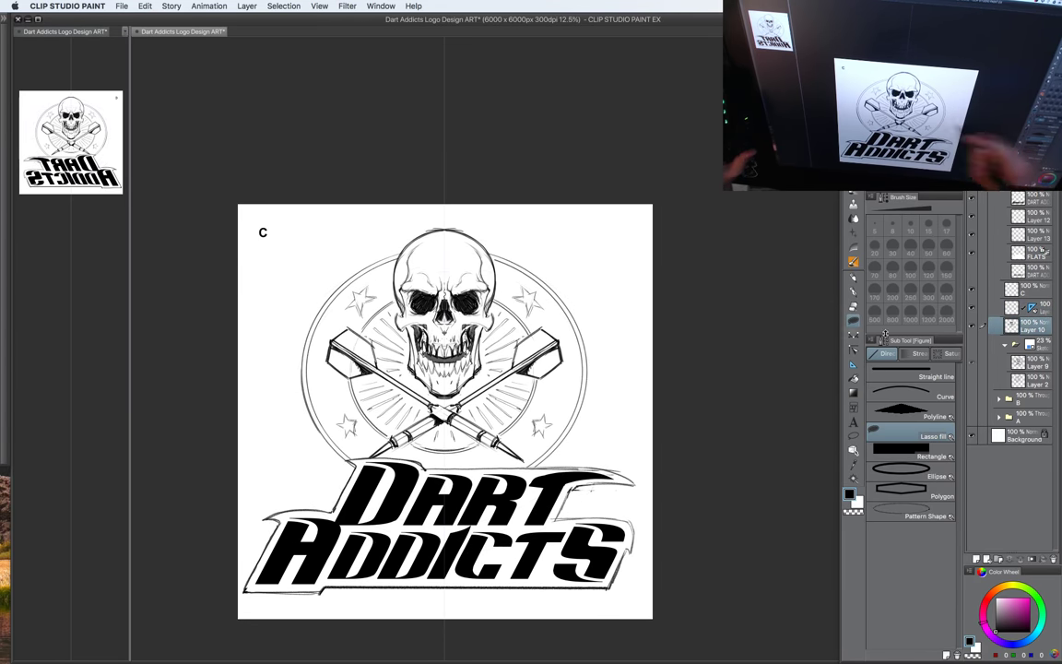
pyautogui.click(979, 327)
pyautogui.click(973, 327)
pyautogui.press('super+z')
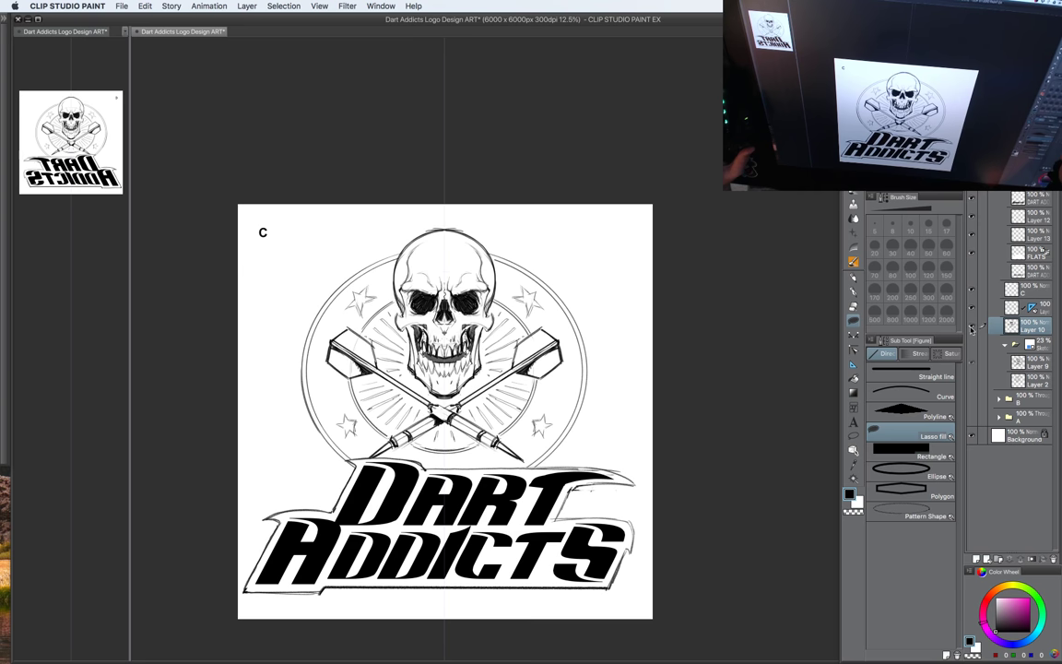
pyautogui.press('w')
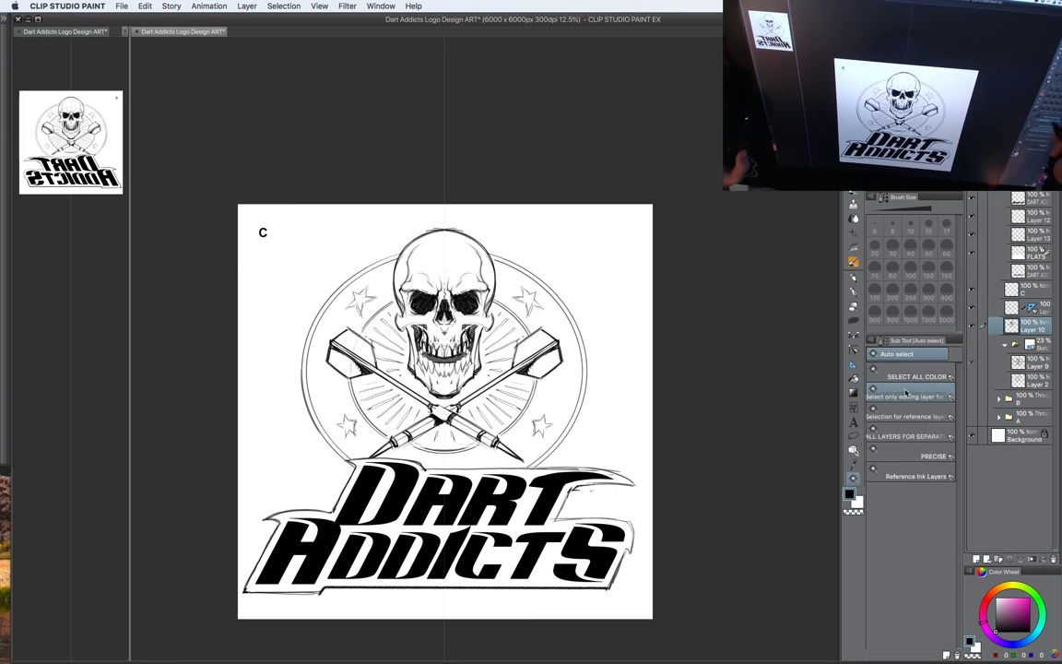
pyautogui.press('u')
pyautogui.press('b')
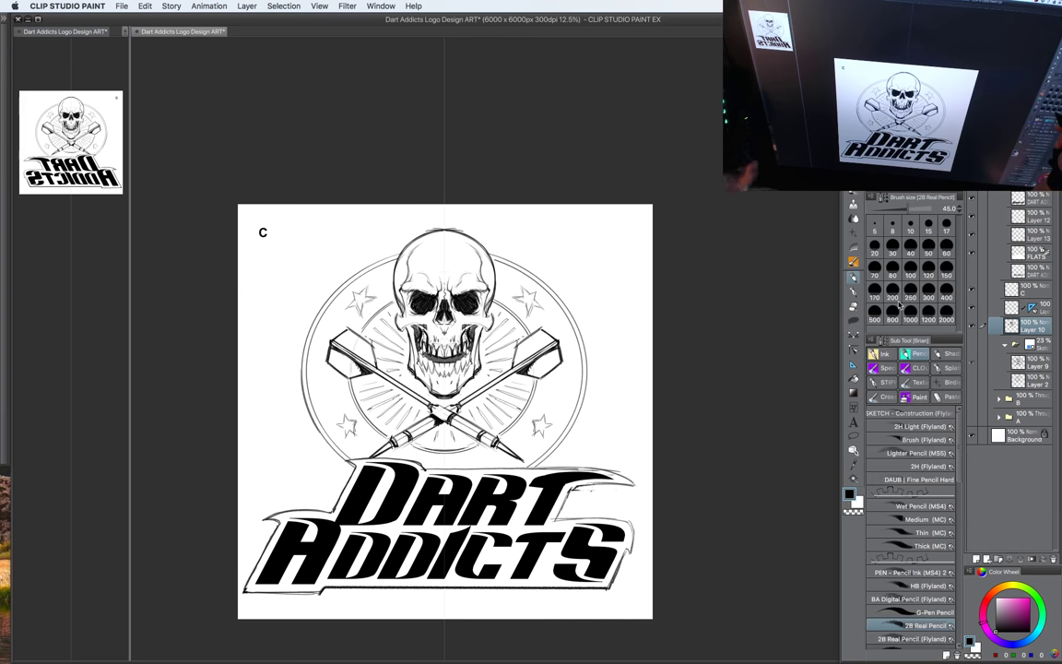
pyautogui.click(948, 354)
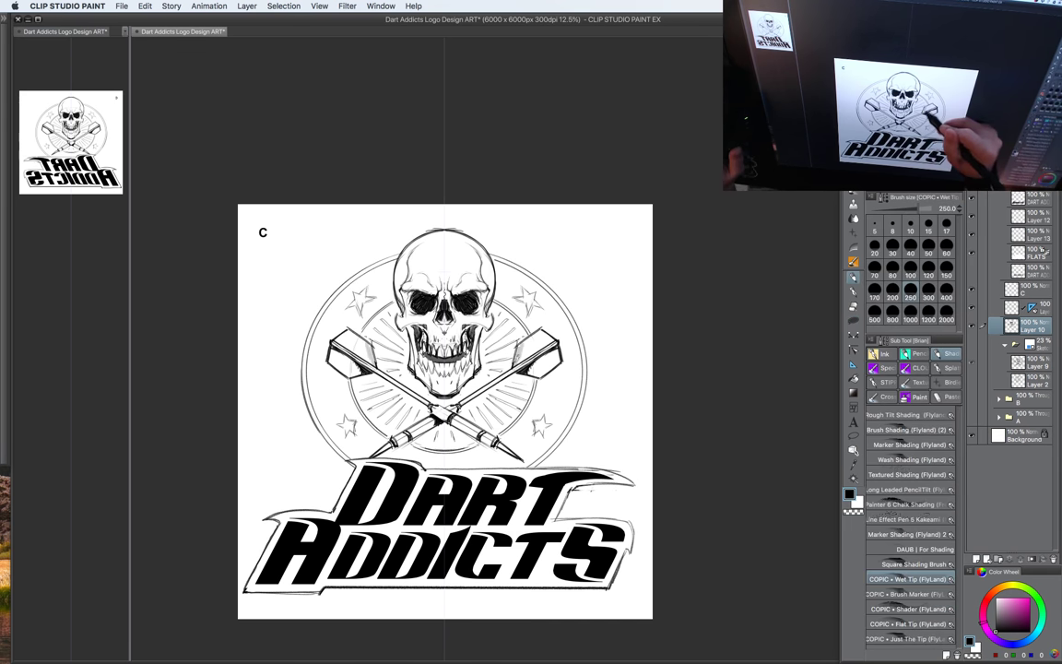
pyautogui.moveTo(518, 361)
pyautogui.mouseDown()
pyautogui.moveTo(553, 335)
pyautogui.moveTo(532, 361)
pyautogui.mouseUp()
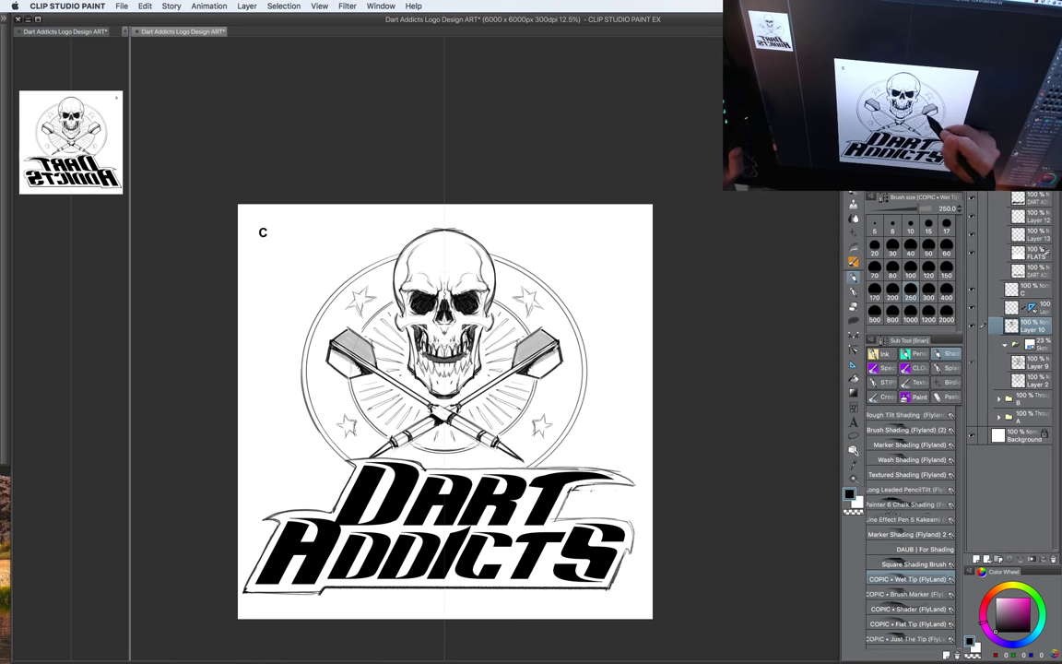
pyautogui.moveTo(503, 313)
pyautogui.mouseDown()
pyautogui.moveTo(478, 336)
pyautogui.moveTo(494, 331)
pyautogui.moveTo(502, 310)
pyautogui.mouseUp()
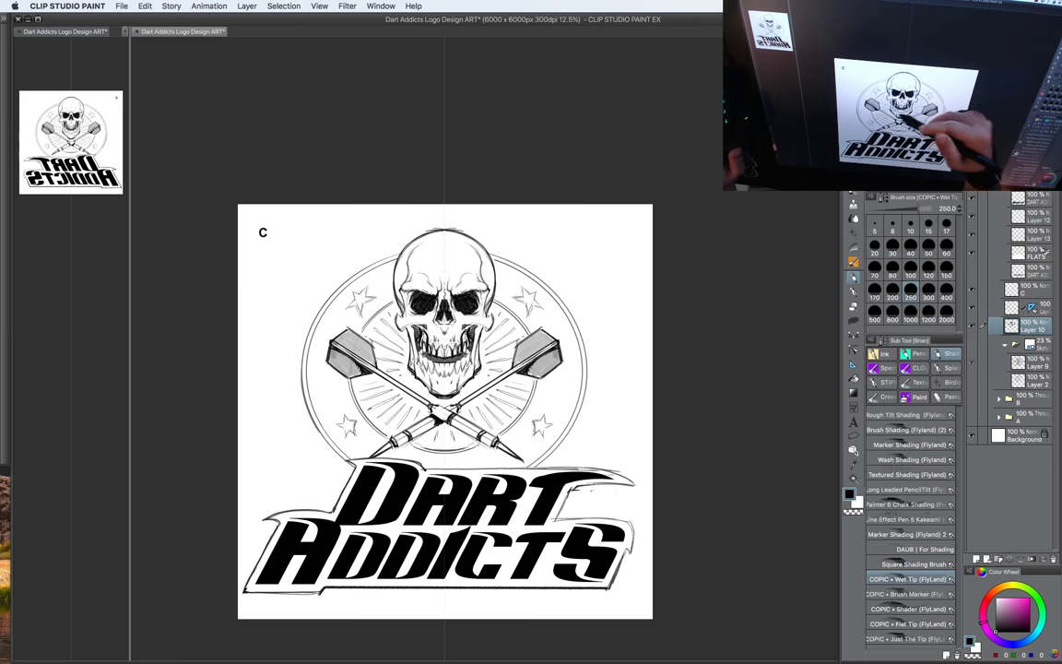
# Step: Tone the inner dartboard disc in light grey at brush size 700 and the outer ring at 600
pyautogui.press(']')
pyautogui.press(']')
pyautogui.press(']')
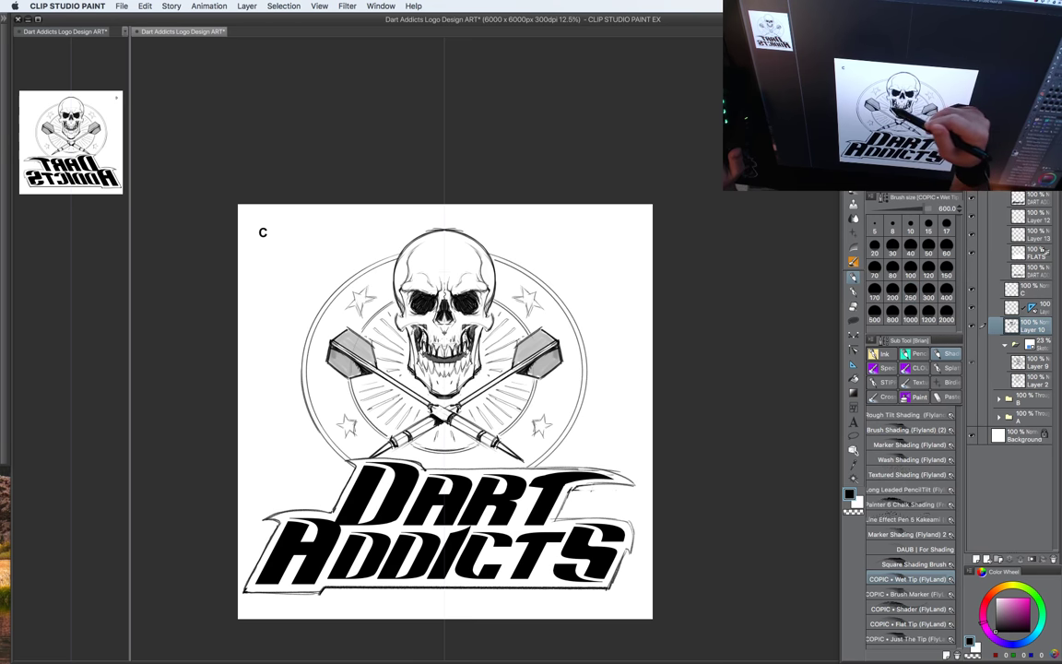
pyautogui.moveTo(355, 397)
pyautogui.mouseDown()
pyautogui.moveTo(418, 408)
pyautogui.moveTo(378, 338)
pyautogui.moveTo(396, 339)
pyautogui.moveTo(365, 302)
pyautogui.mouseUp()
pyautogui.moveTo(377, 380); pyautogui.dragTo(428, 401)
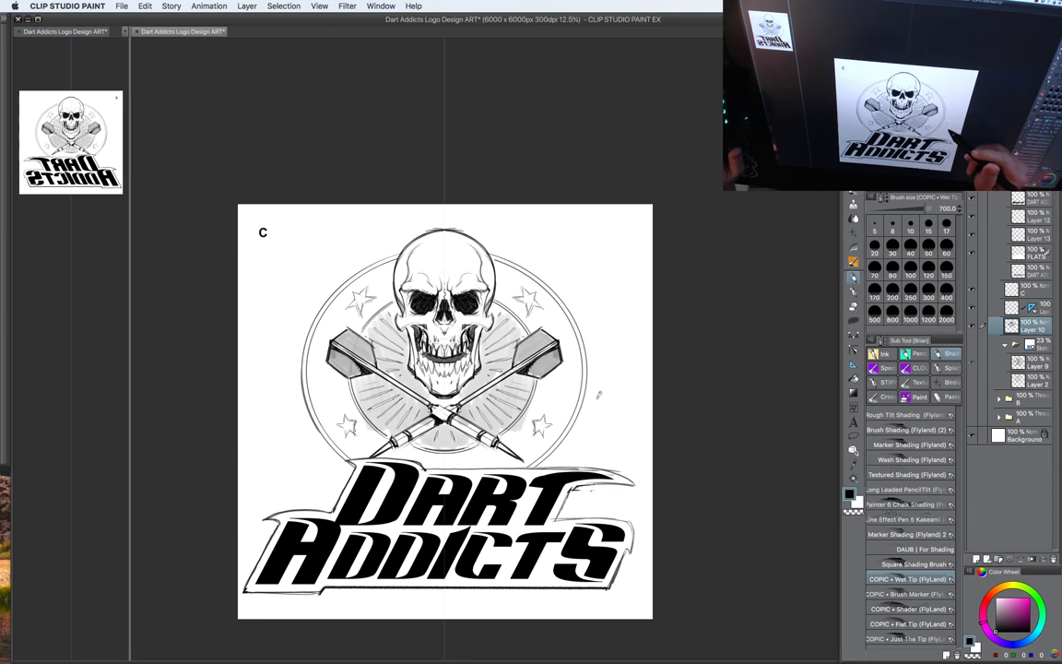
pyautogui.moveTo(273, 295)
pyautogui.mouseDown()
pyautogui.moveTo(277, 355)
pyautogui.moveTo(314, 420)
pyautogui.moveTo(314, 259)
pyautogui.moveTo(398, 255)
pyautogui.mouseUp()
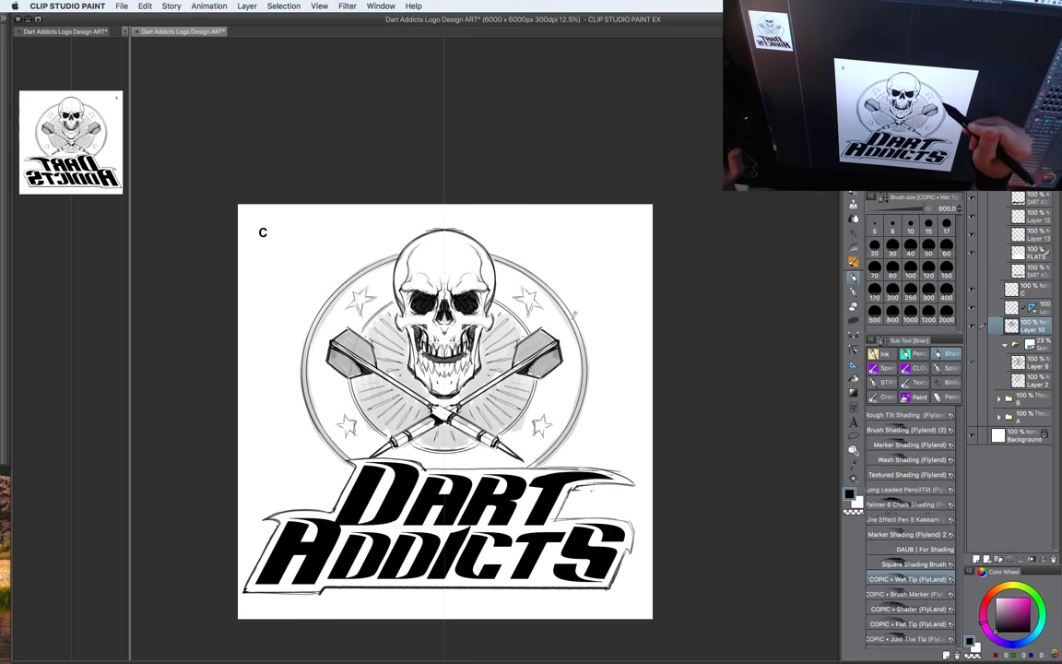
pyautogui.moveTo(607, 426); pyautogui.dragTo(631, 362)
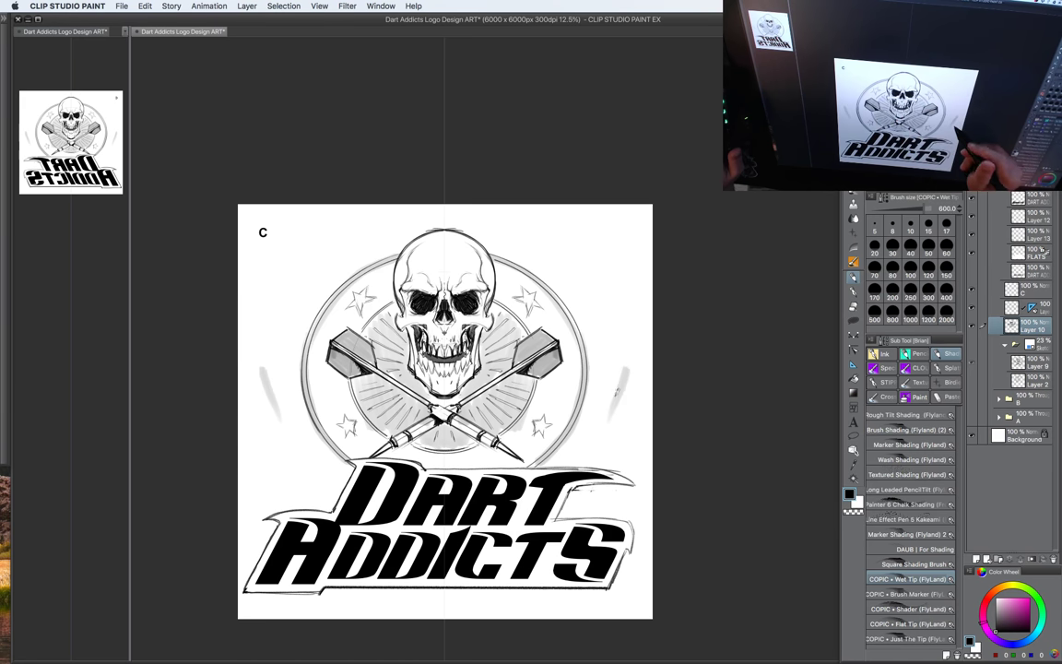
pyautogui.press('super+z')
pyautogui.moveTo(624, 429); pyautogui.dragTo(653, 394)
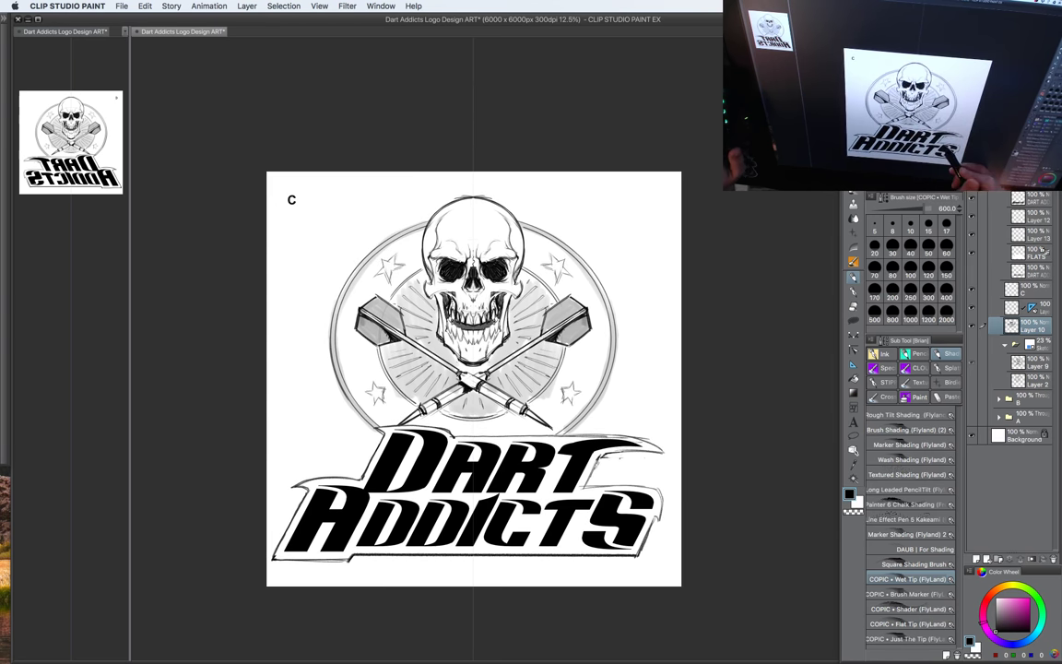
pyautogui.press('[')
pyautogui.moveTo(603, 458); pyautogui.dragTo(588, 484)
pyautogui.press('super+z')
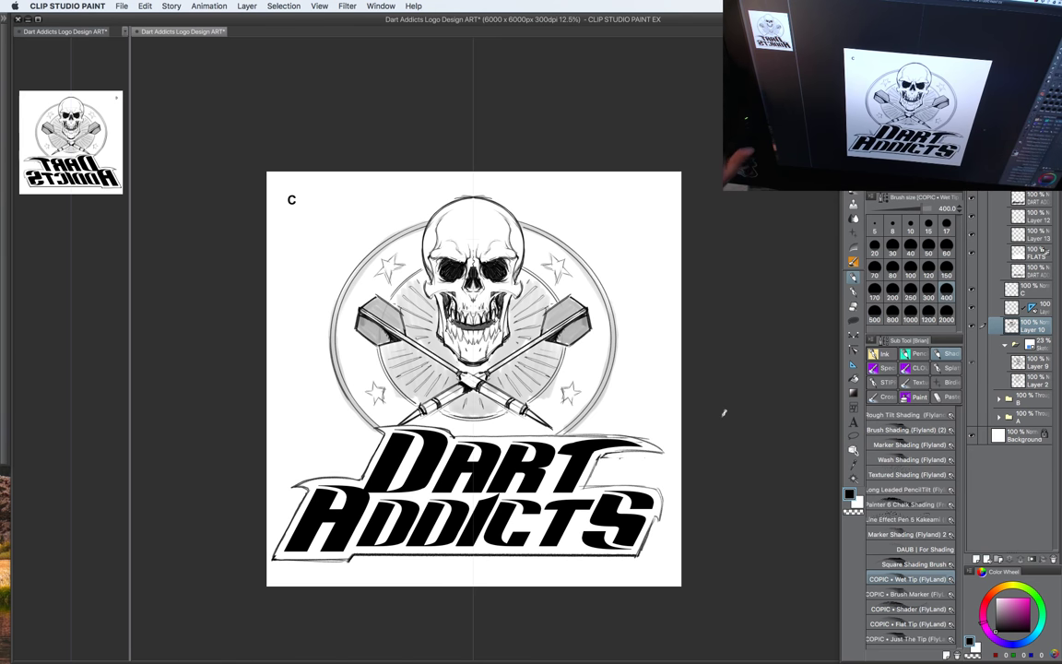
# Step: Paint a grey drop shadow along the underside and right-hand edges of the lettering outline at brush size 300, and save the file
pyautogui.press('[')
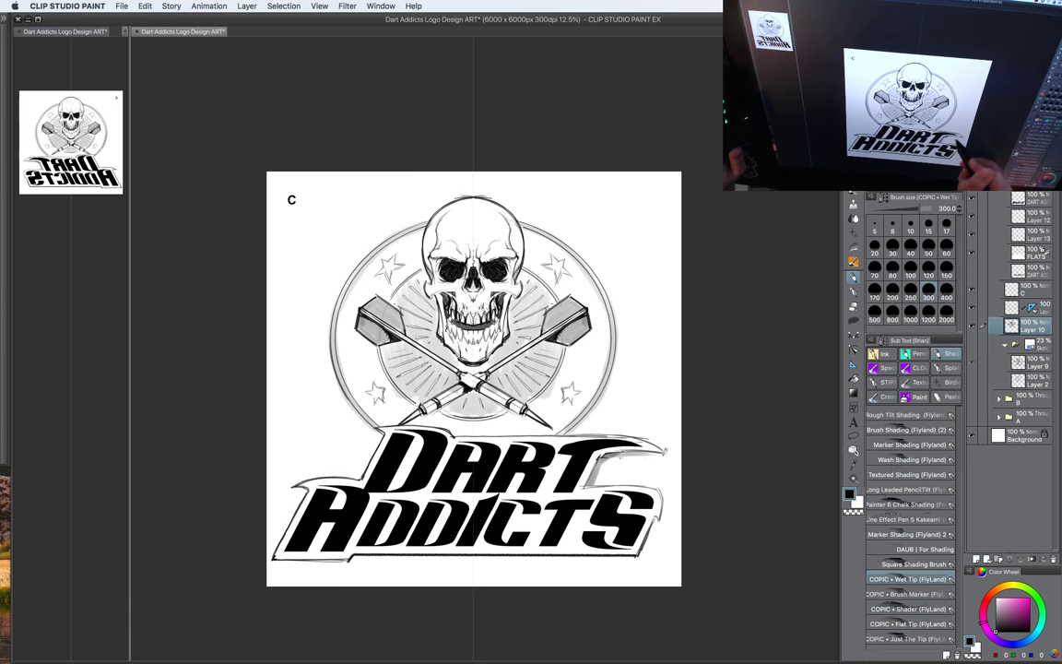
pyautogui.moveTo(655, 521)
pyautogui.mouseDown()
pyautogui.moveTo(643, 549)
pyautogui.moveTo(619, 555)
pyautogui.moveTo(282, 561)
pyautogui.mouseUp()
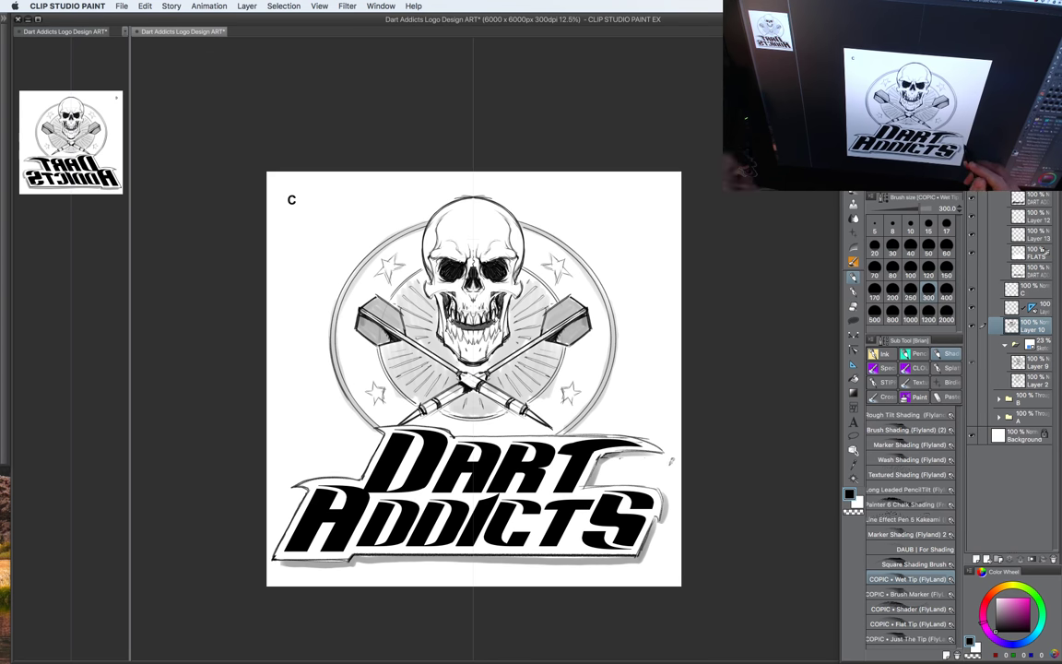
pyautogui.press('super+s')
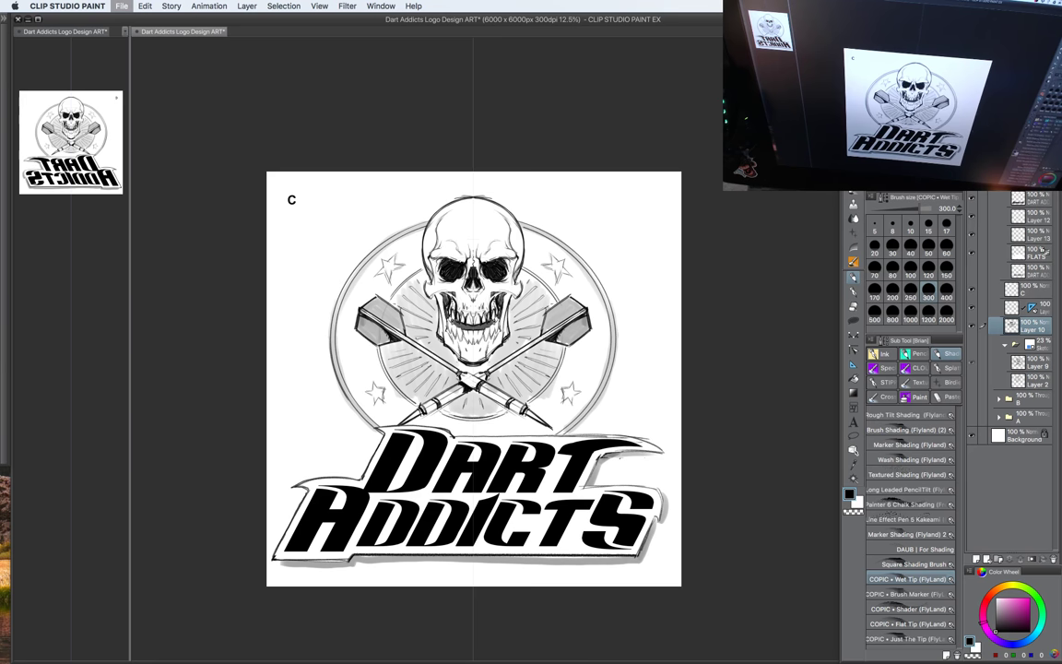
pyautogui.press('super+Tab')
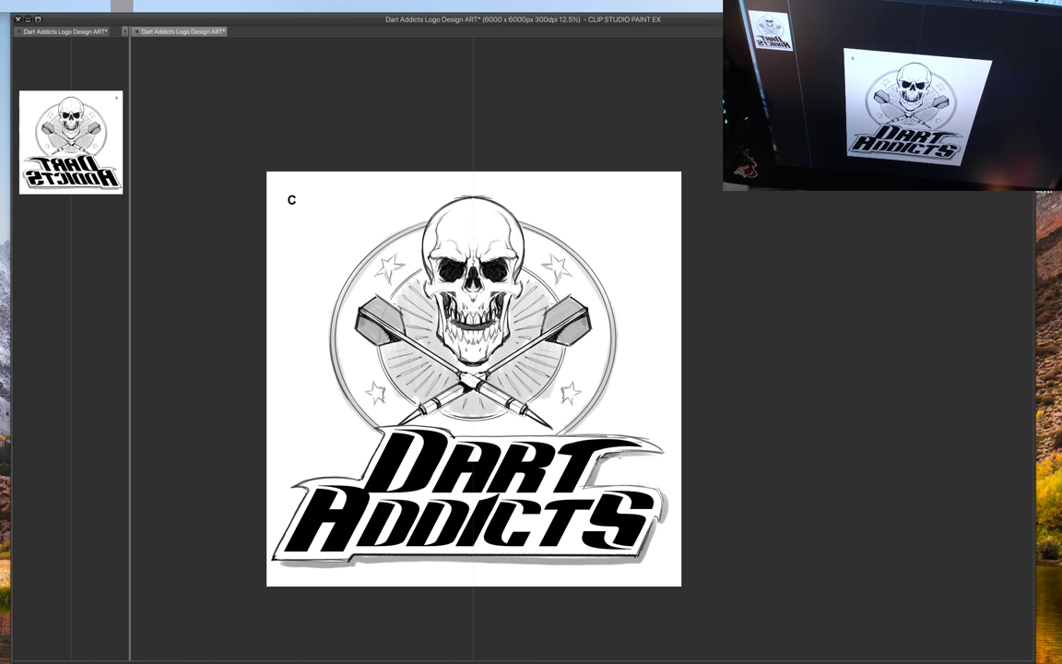
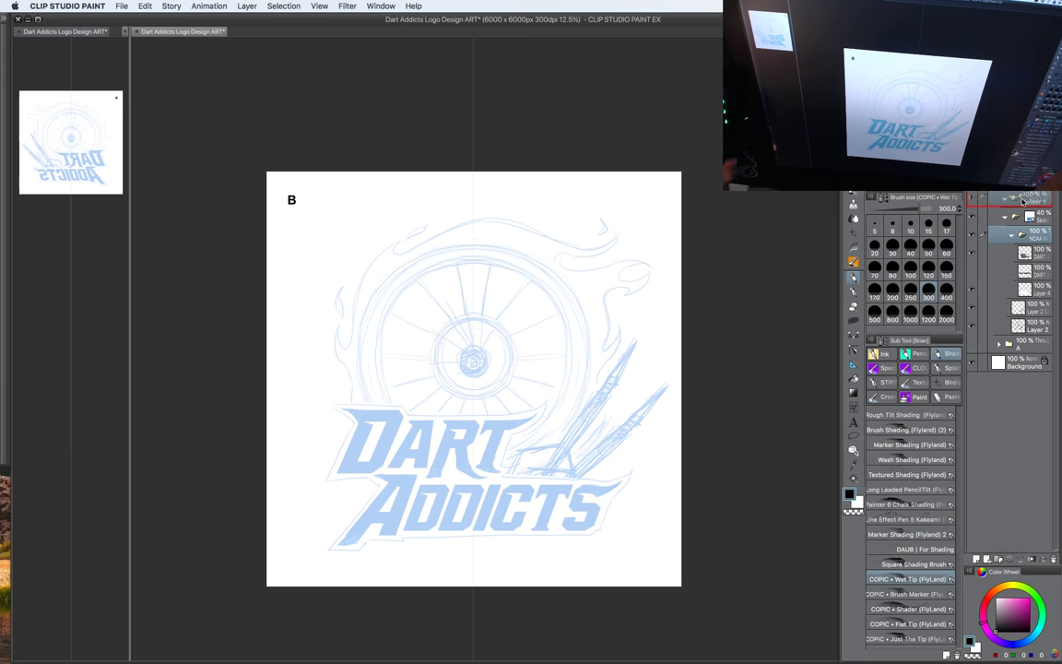
# Step: Move version B's NCAA lettering folder out of the blue sketch folder, place it directly above and collapse it
pyautogui.moveTo(1032, 238); pyautogui.dragTo(1028, 210)
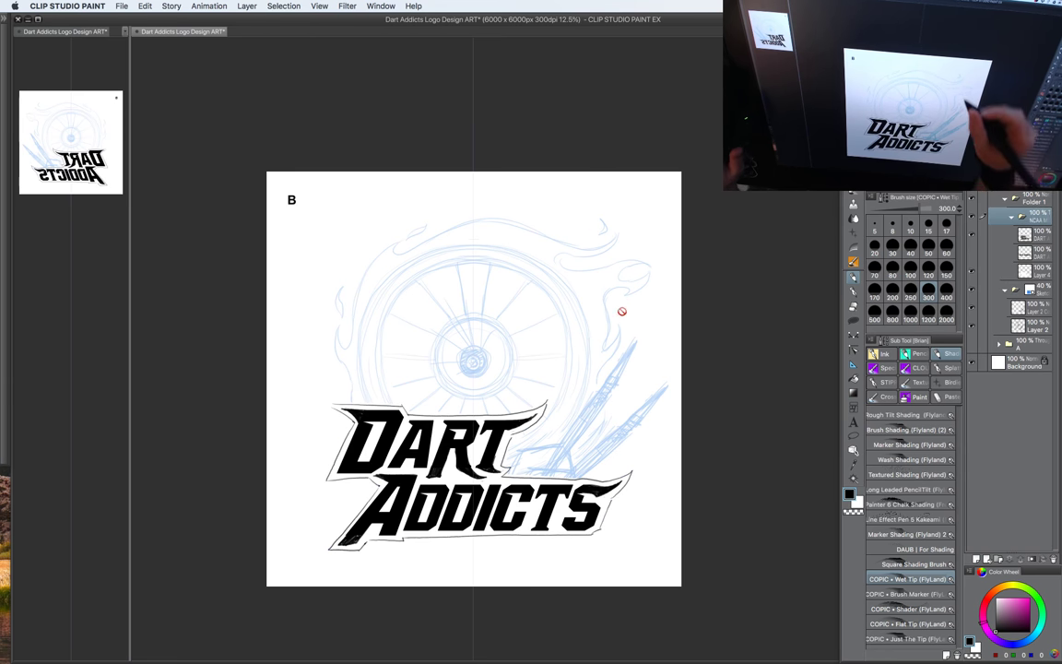
pyautogui.moveTo(700, 341); pyautogui.dragTo(694, 359)
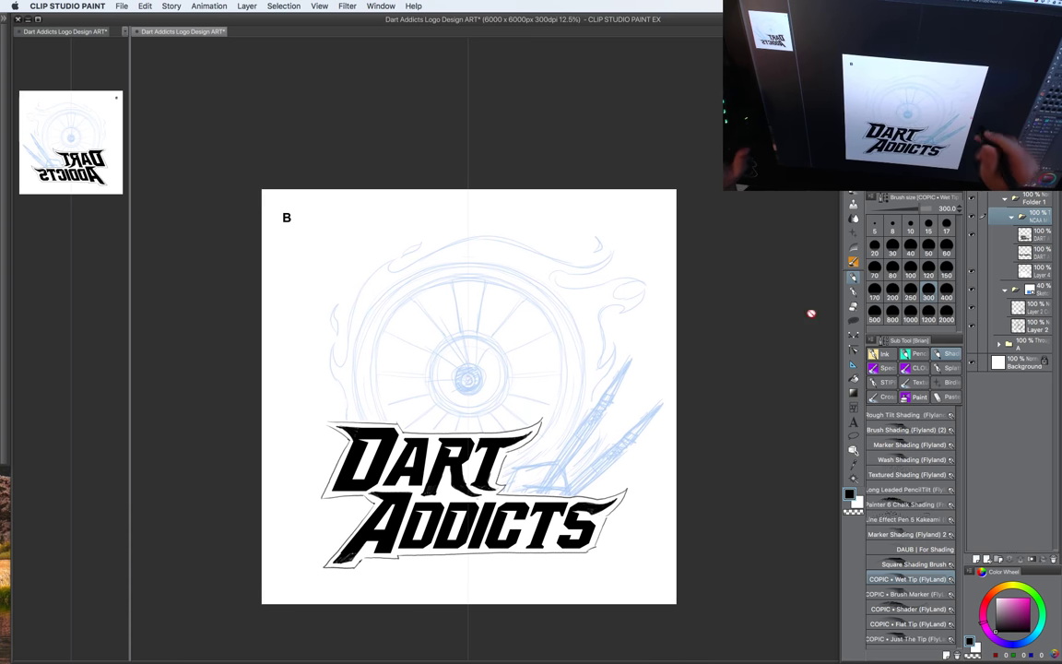
pyautogui.click(1011, 215)
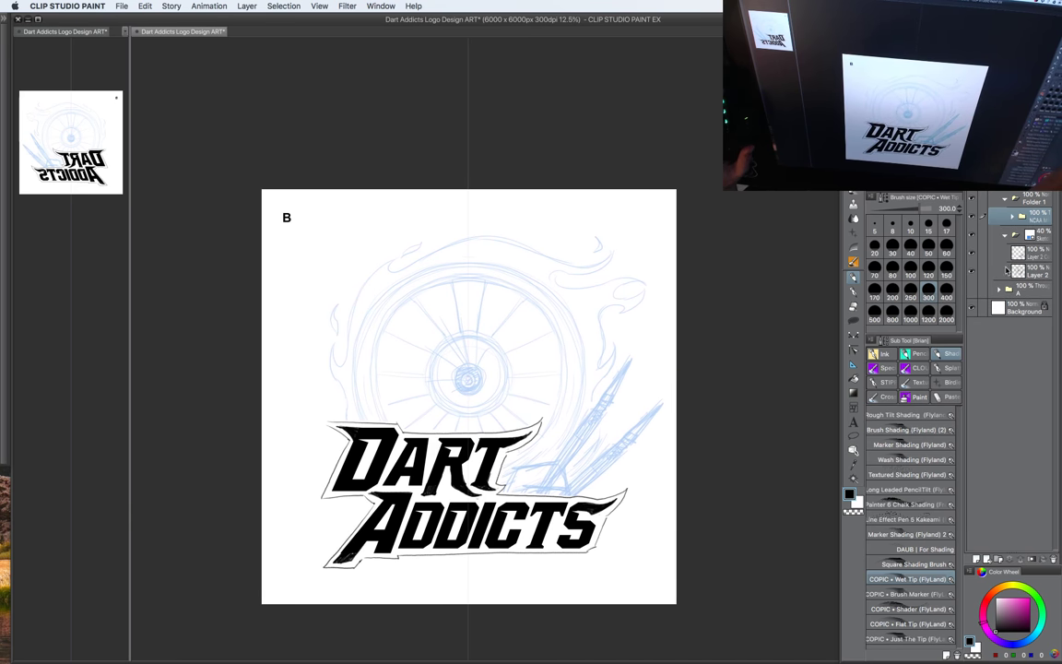
# Step: Wrap the NCAA lettering folder in a new folder and add a new layer above that folder inside Folder 1
pyautogui.click(998, 559)
pyautogui.doubleClick(1034, 219)
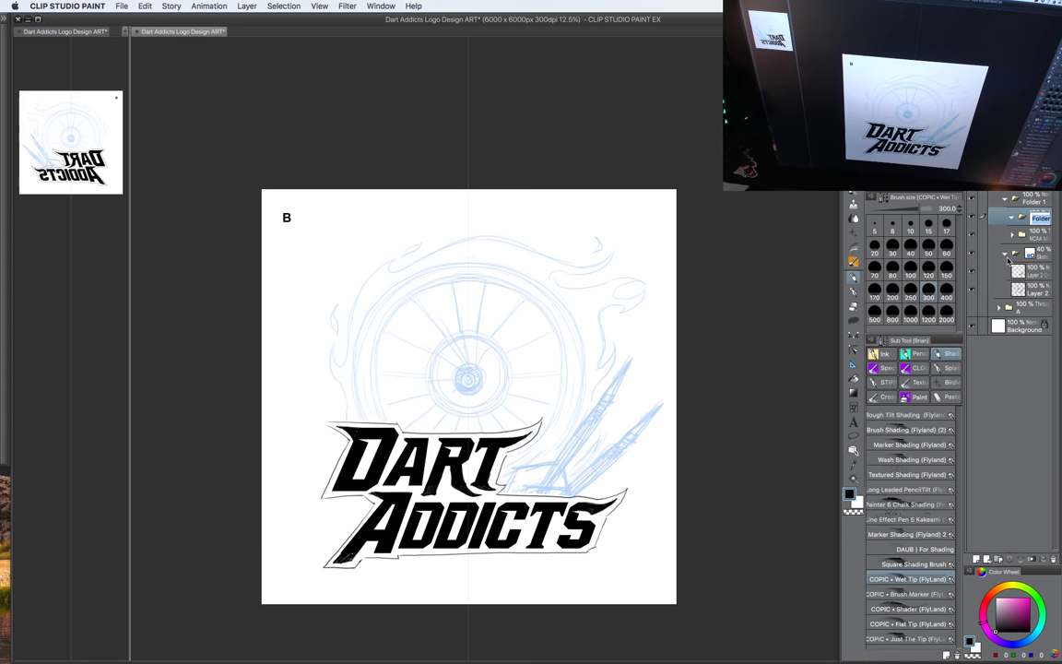
pyautogui.click(1002, 428)
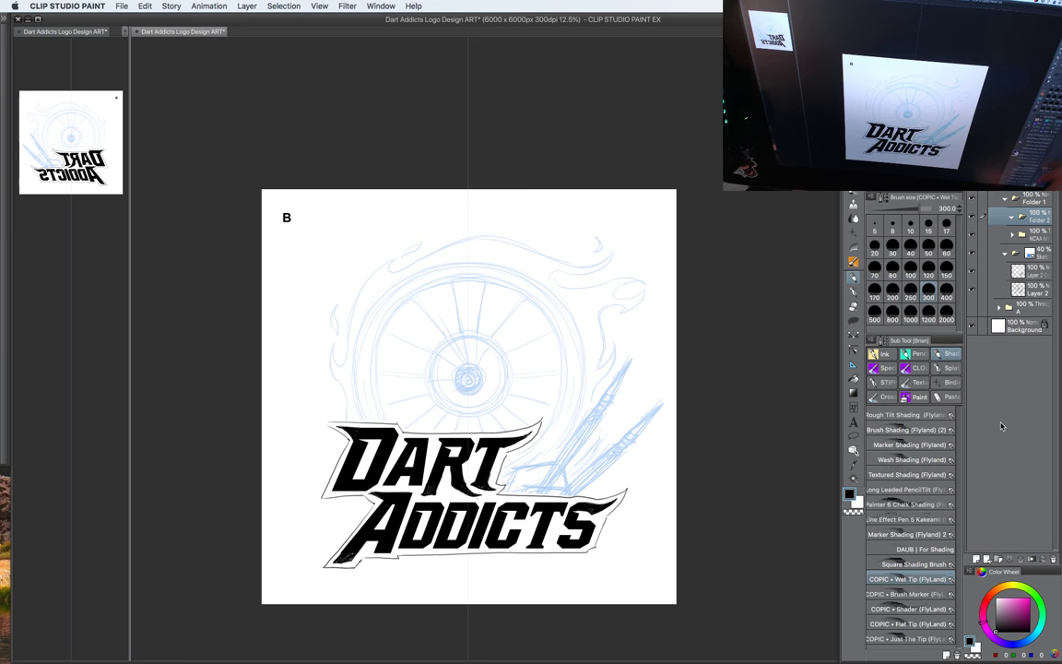
pyautogui.click(977, 559)
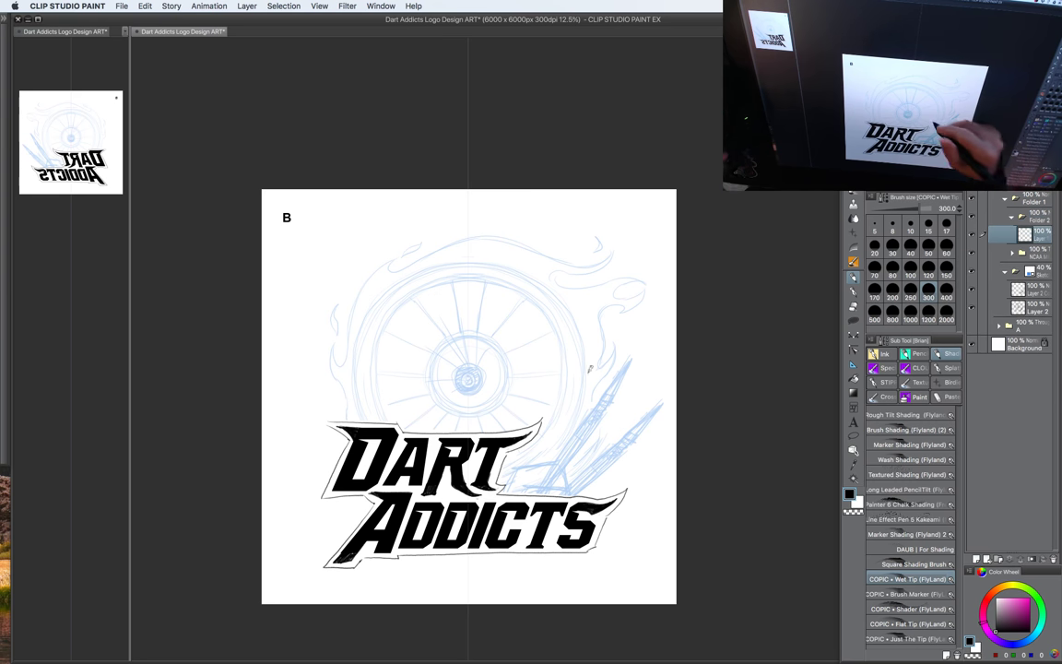
pyautogui.moveTo(1019, 214); pyautogui.dragTo(1020, 208)
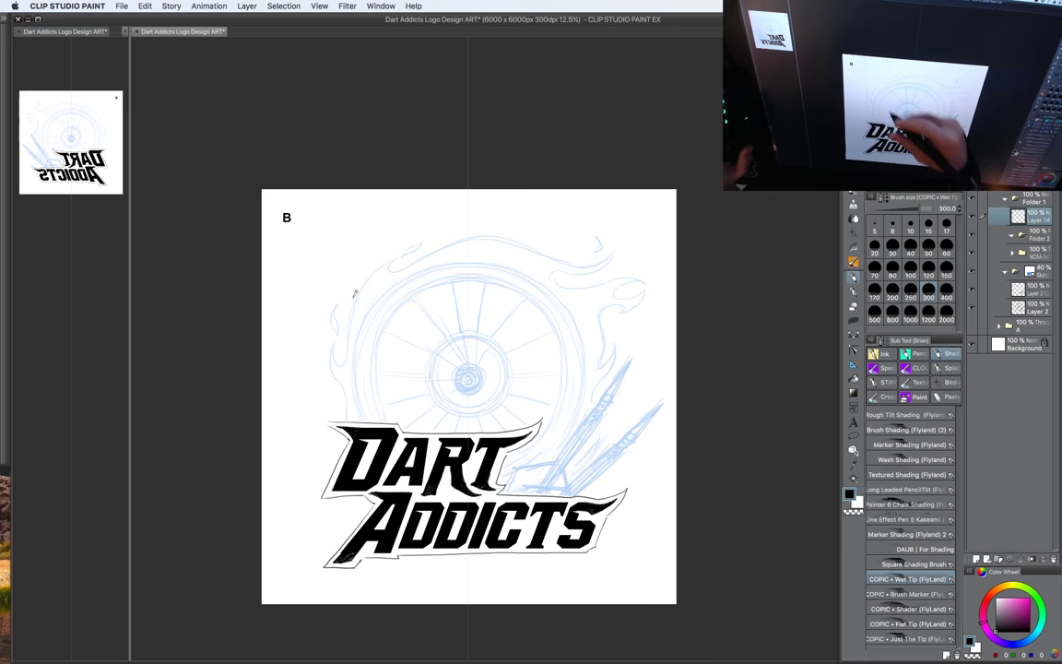
# Step: Draw a small detached flame lick beside the wheel's upper-left rim with the 2B Real Pencil, reducing the brush size to 35 and 30
pyautogui.scroll(2, 507, 372)
pyautogui.moveTo(518, 351); pyautogui.dragTo(588, 382)
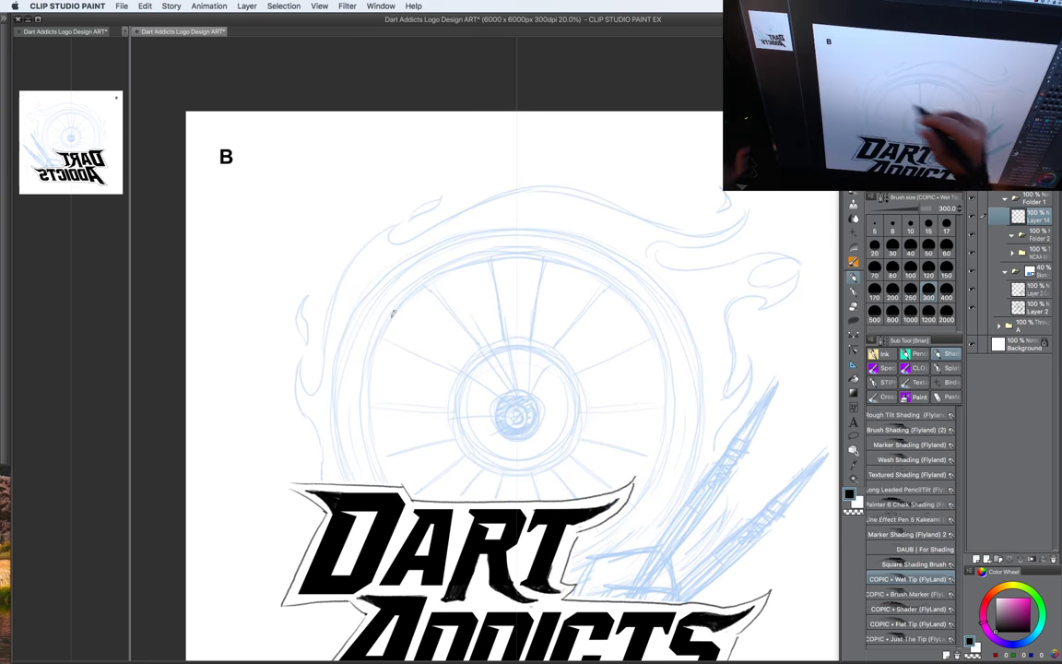
pyautogui.press('[')
pyautogui.press('[')
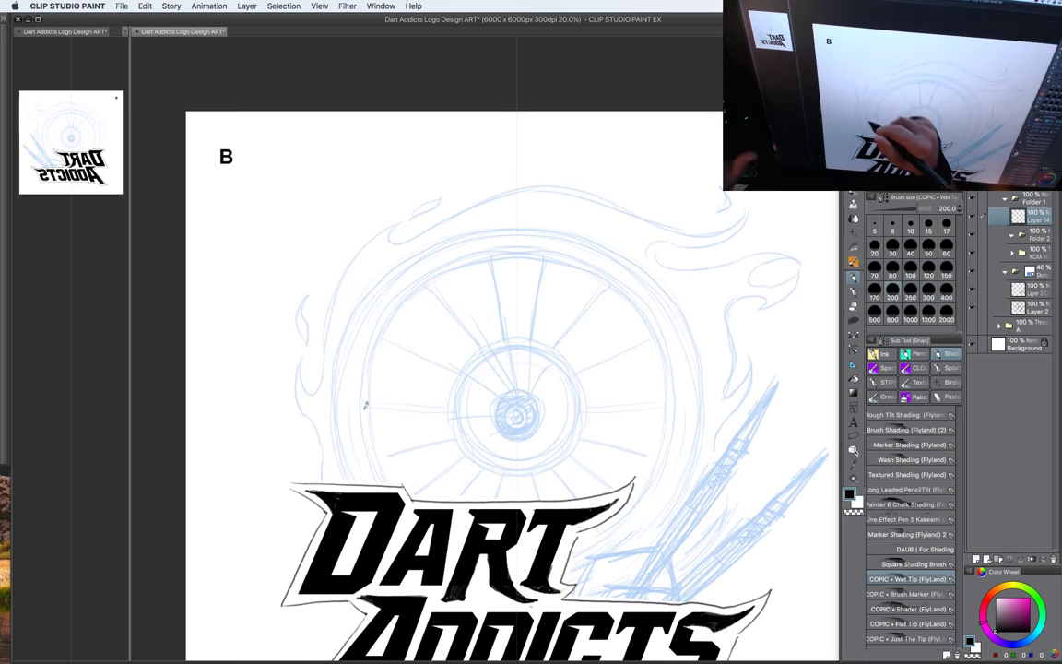
pyautogui.press('p')
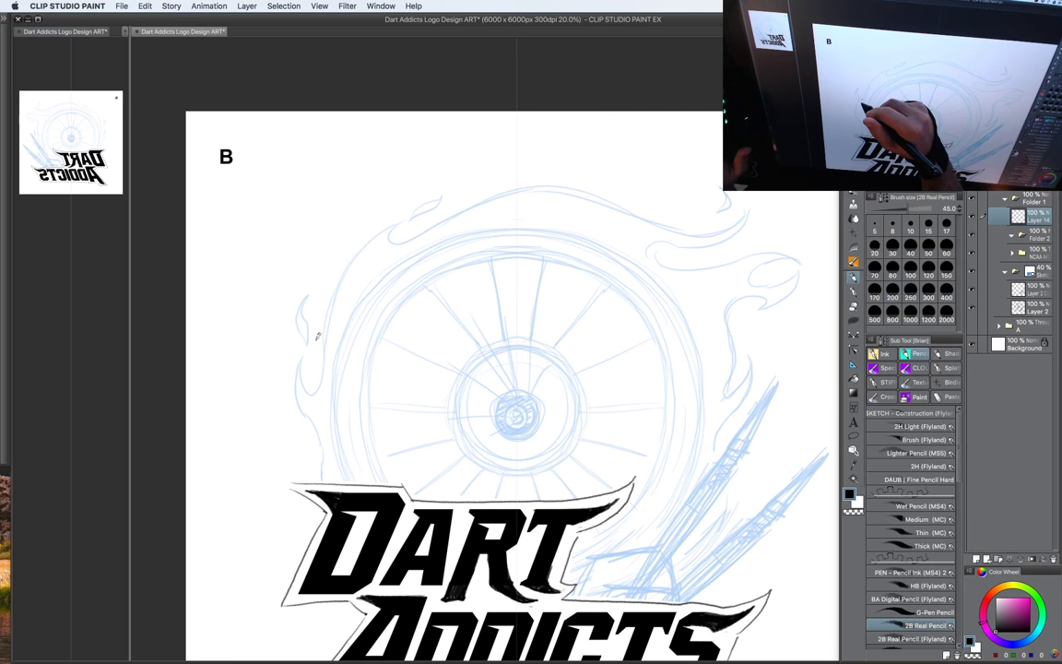
pyautogui.press('[')
pyautogui.press('[')
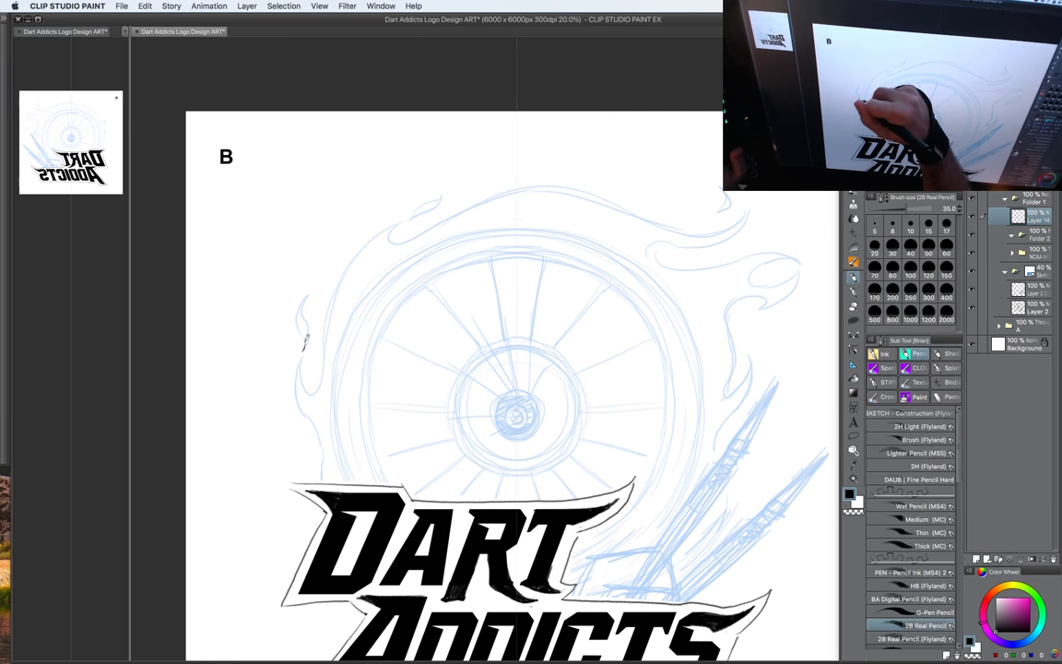
pyautogui.moveTo(303, 350)
pyautogui.mouseDown()
pyautogui.moveTo(297, 313)
pyautogui.moveTo(310, 276)
pyautogui.moveTo(305, 352)
pyautogui.mouseUp()
pyautogui.press('[')
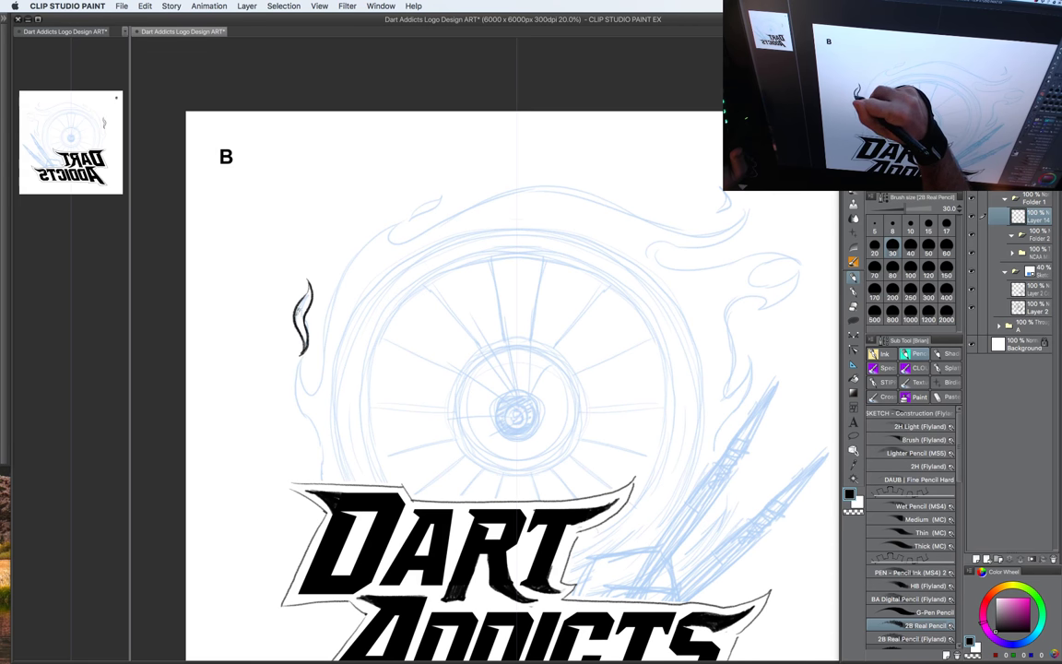
# Step: Draw a second small flame lick above the wheel's upper-left curve at brush size 25
pyautogui.moveTo(484, 270); pyautogui.dragTo(476, 294)
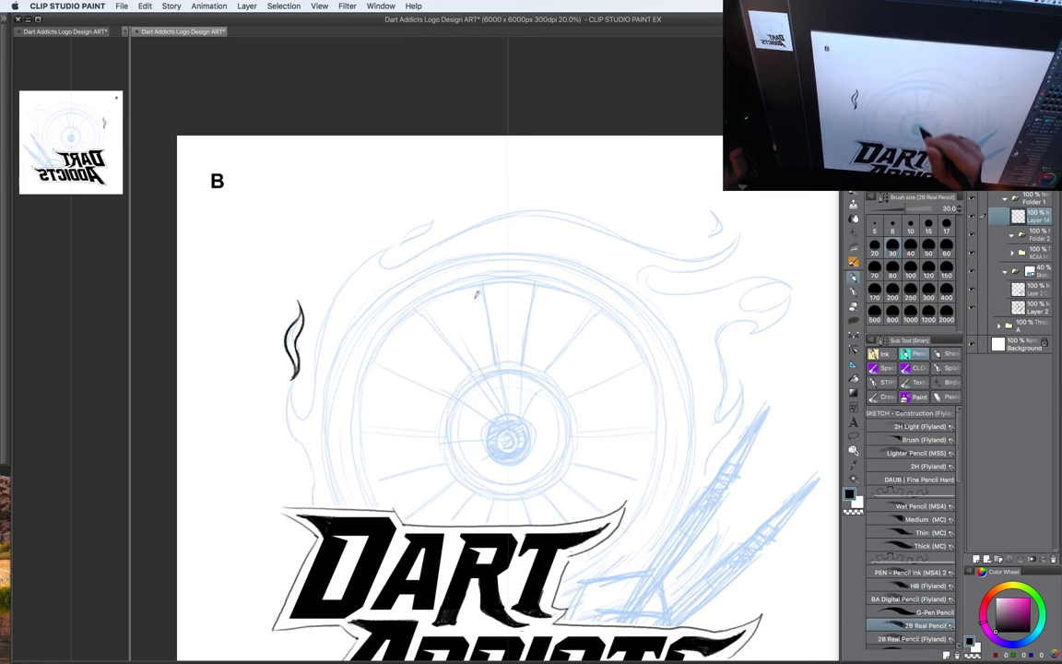
pyautogui.press('[')
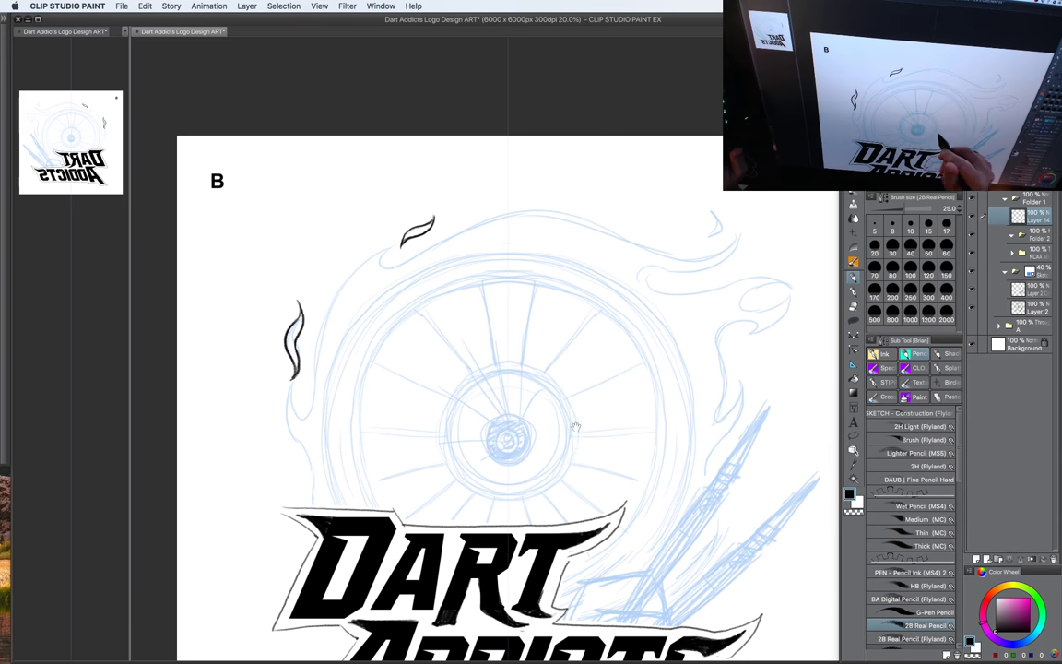
pyautogui.moveTo(577, 427); pyautogui.dragTo(541, 384)
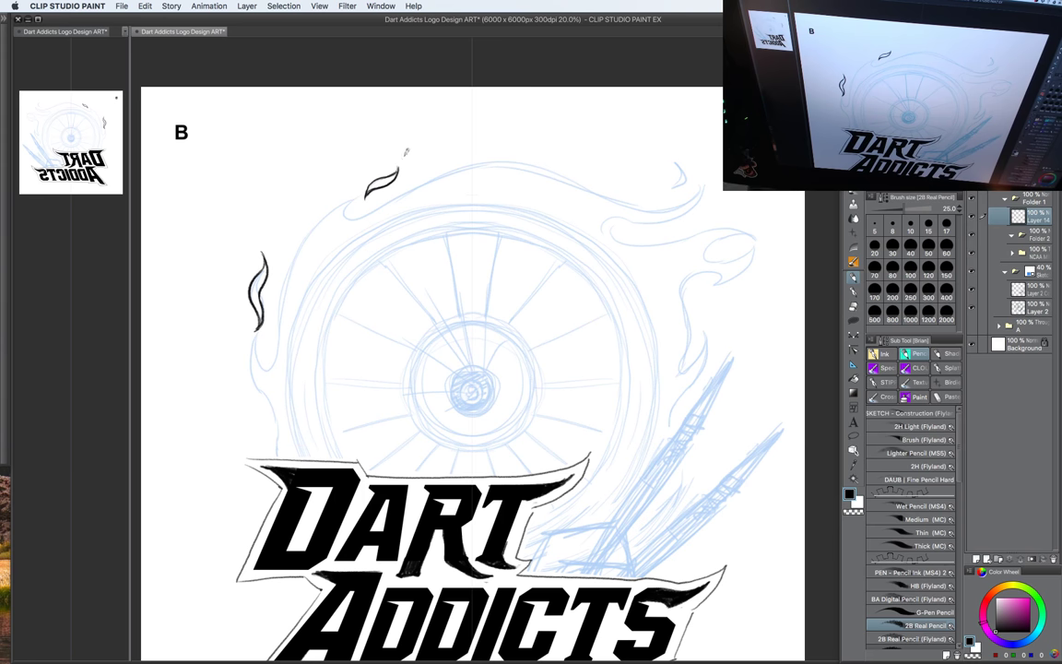
pyautogui.press('Tab')
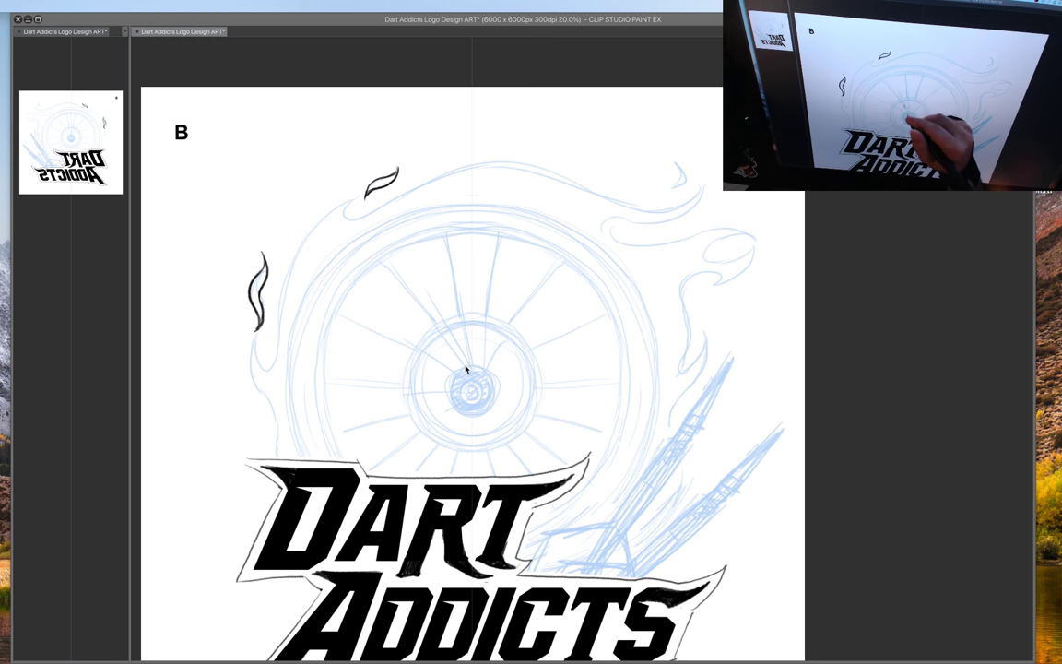
pyautogui.press('Tab')
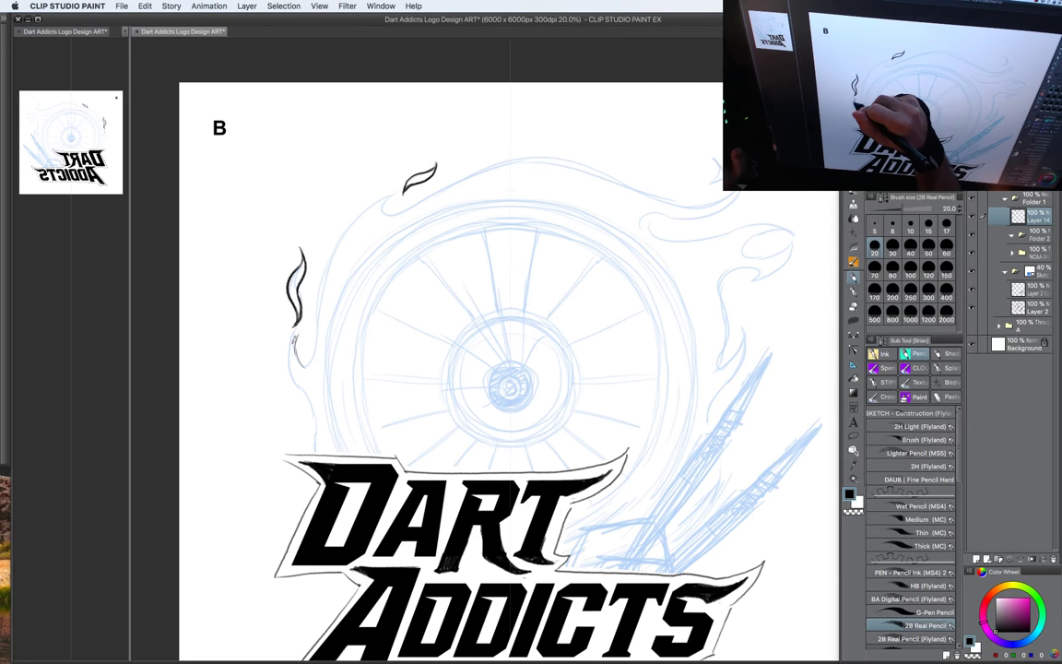
# Step: Draw the forked flame tongues left of the wheel and their outer contour up to the top at brush size 20
pyautogui.moveTo(295, 341)
pyautogui.mouseDown()
pyautogui.moveTo(305, 366)
pyautogui.moveTo(292, 376)
pyautogui.moveTo(313, 413)
pyautogui.moveTo(305, 401)
pyautogui.mouseUp()
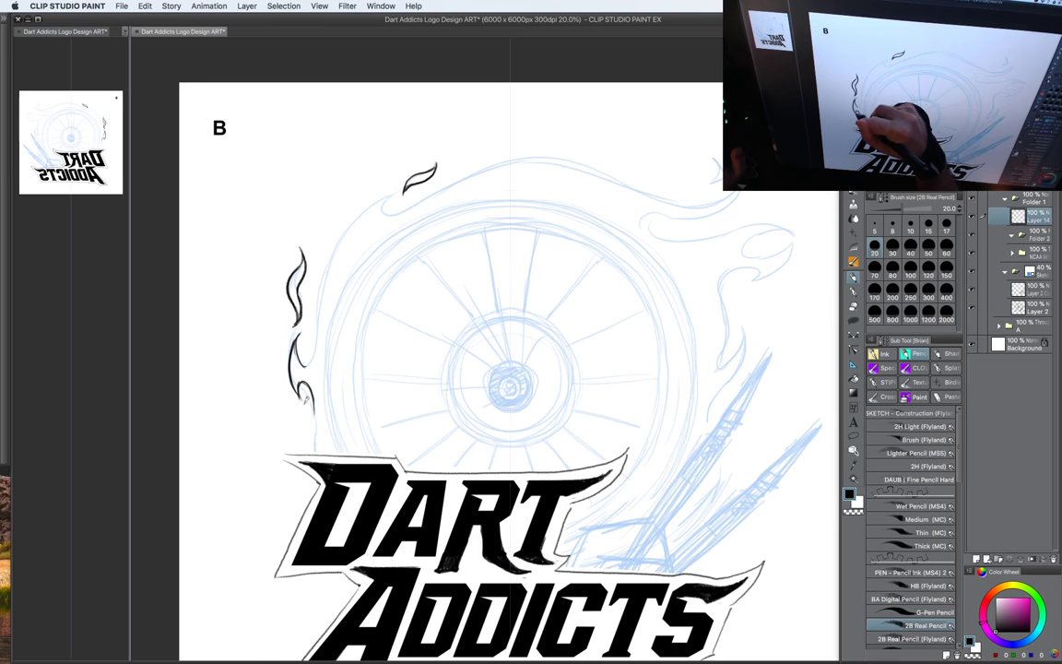
pyautogui.moveTo(399, 358); pyautogui.dragTo(383, 391)
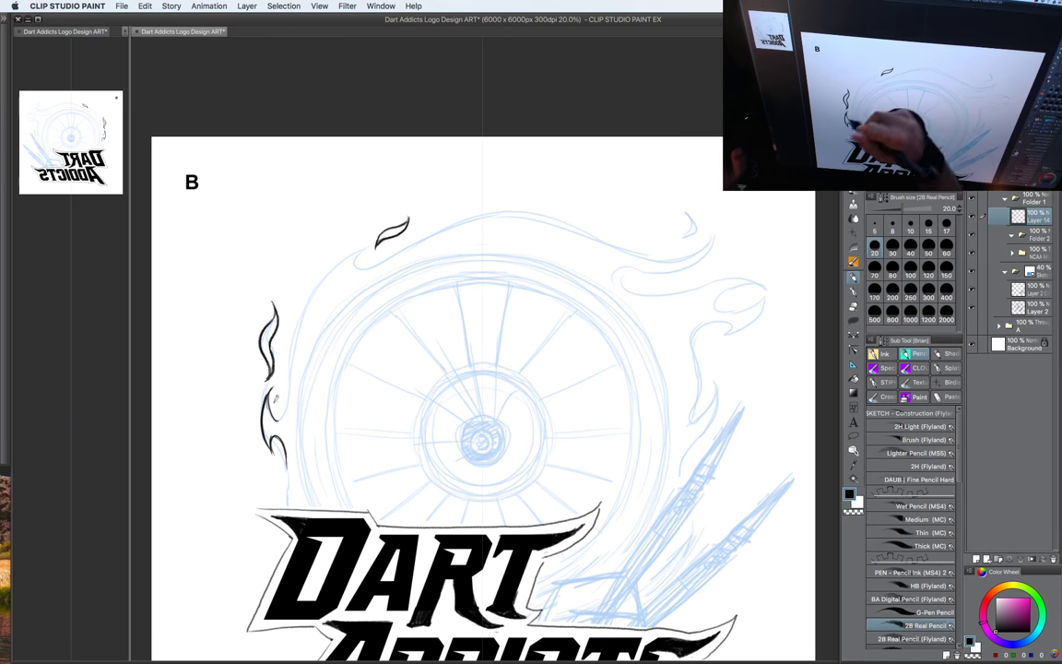
pyautogui.moveTo(274, 406)
pyautogui.mouseDown()
pyautogui.moveTo(318, 289)
pyautogui.moveTo(445, 224)
pyautogui.mouseUp()
# Step: Draw the long flame contour over the wheel to its upper-right tip at brush size 30, and redo the curled tongue below it
pyautogui.press(']')
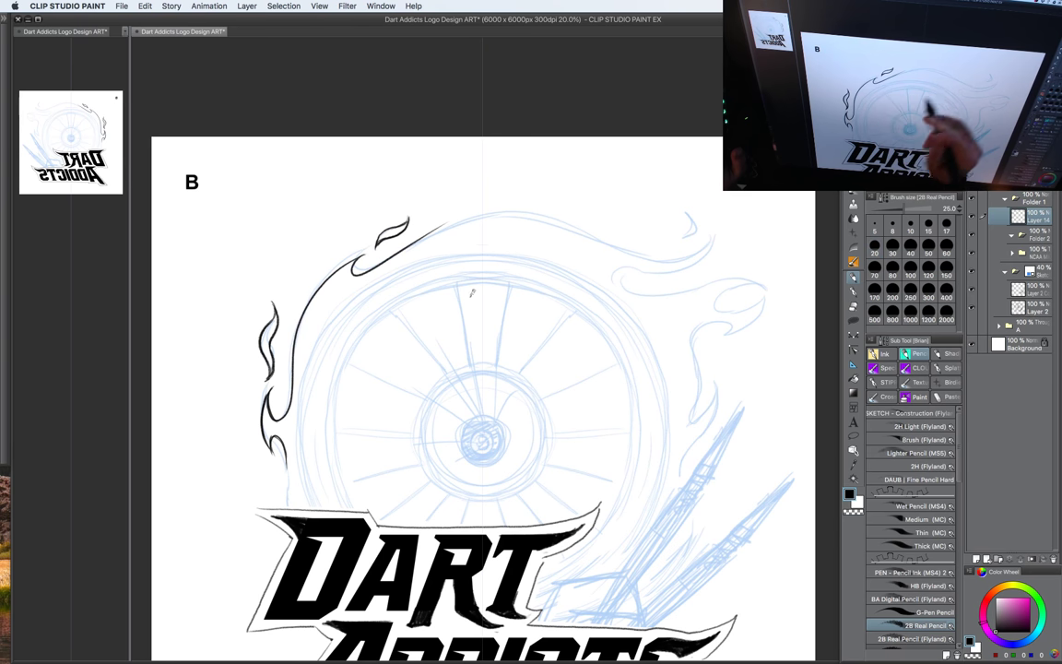
pyautogui.press(']')
pyautogui.moveTo(373, 220)
pyautogui.mouseDown()
pyautogui.moveTo(436, 195)
pyautogui.moveTo(686, 249)
pyautogui.moveTo(715, 232)
pyautogui.moveTo(687, 258)
pyautogui.moveTo(617, 269)
pyautogui.moveTo(701, 275)
pyautogui.mouseUp()
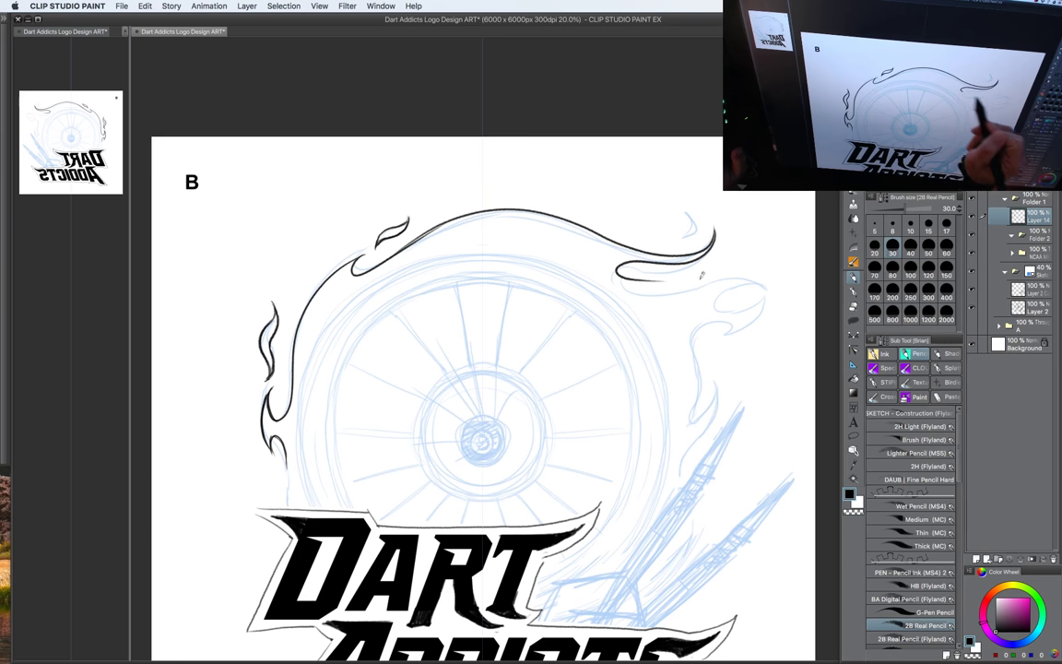
pyautogui.press('super+z')
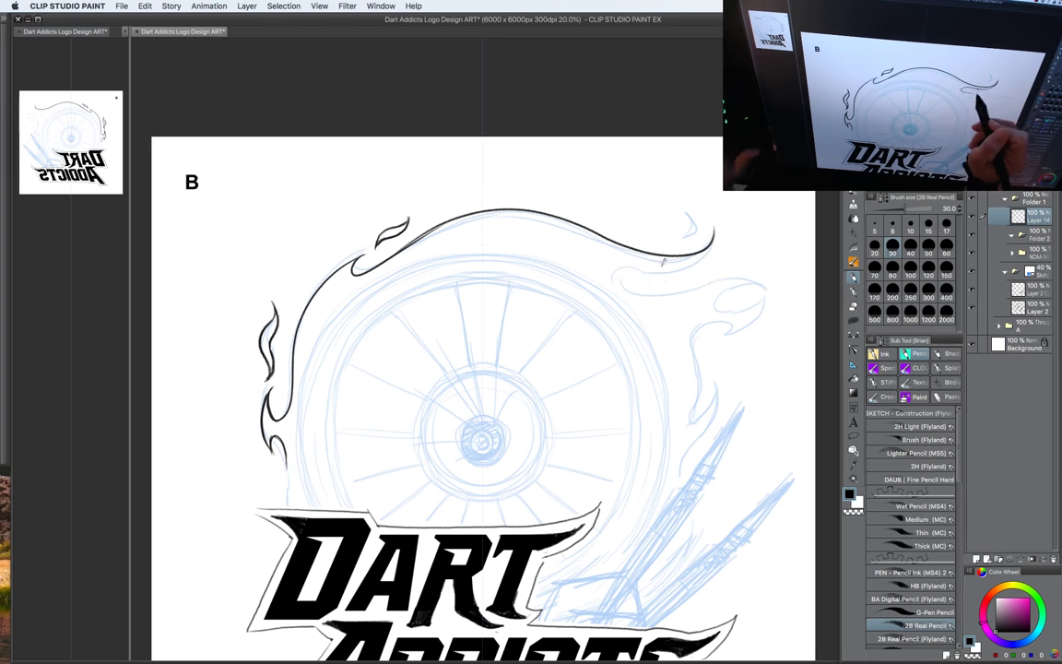
pyautogui.moveTo(715, 239)
pyautogui.mouseDown()
pyautogui.moveTo(625, 276)
pyautogui.moveTo(678, 290)
pyautogui.moveTo(728, 275)
pyautogui.moveTo(772, 287)
pyautogui.mouseUp()
# Step: Draw the curling flame tongues down the wheel's right side to the upper dart at brush size 25
pyautogui.press('[')
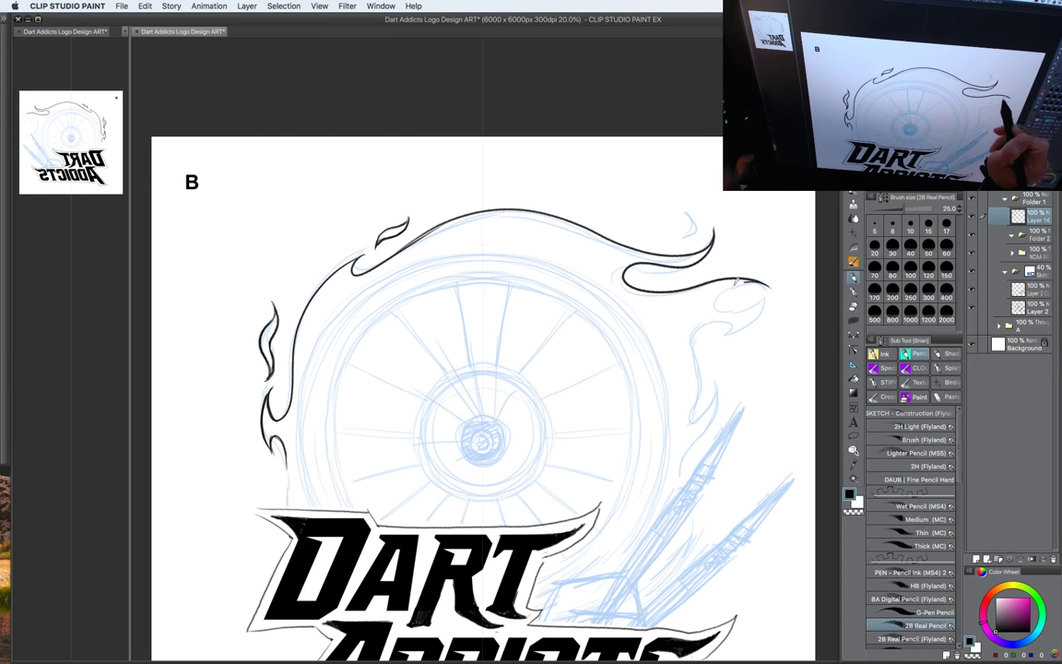
pyautogui.moveTo(757, 304)
pyautogui.mouseDown()
pyautogui.moveTo(730, 310)
pyautogui.moveTo(758, 300)
pyautogui.moveTo(693, 360)
pyautogui.mouseUp()
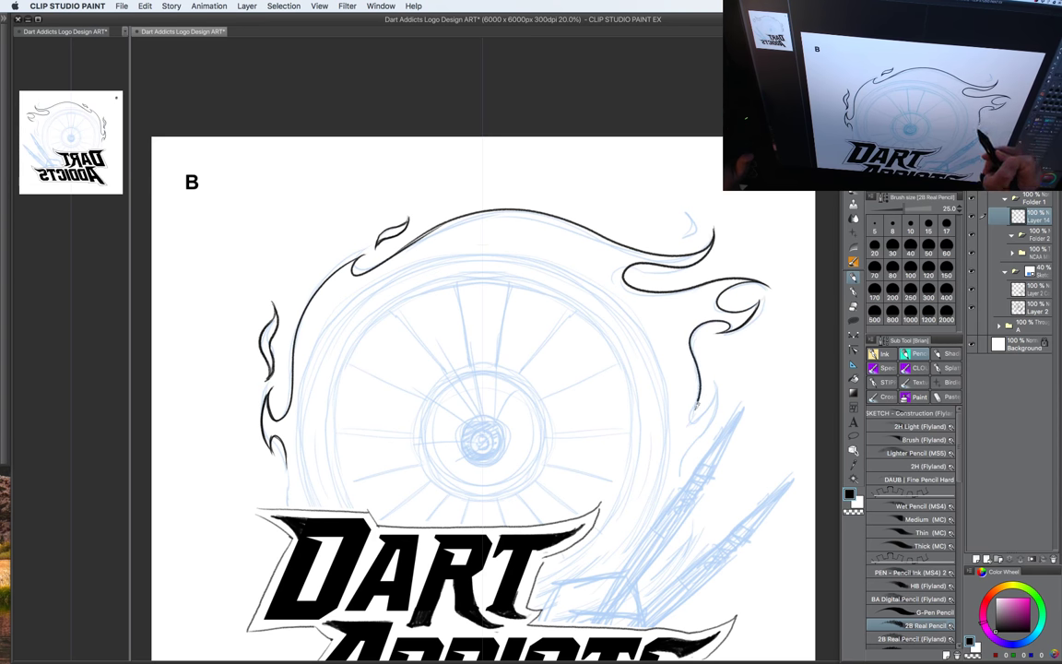
pyautogui.moveTo(702, 417)
pyautogui.mouseDown()
pyautogui.moveTo(716, 391)
pyautogui.moveTo(709, 362)
pyautogui.mouseUp()
pyautogui.moveTo(728, 412)
pyautogui.mouseDown()
pyautogui.moveTo(674, 332)
pyautogui.moveTo(643, 430)
pyautogui.mouseUp()
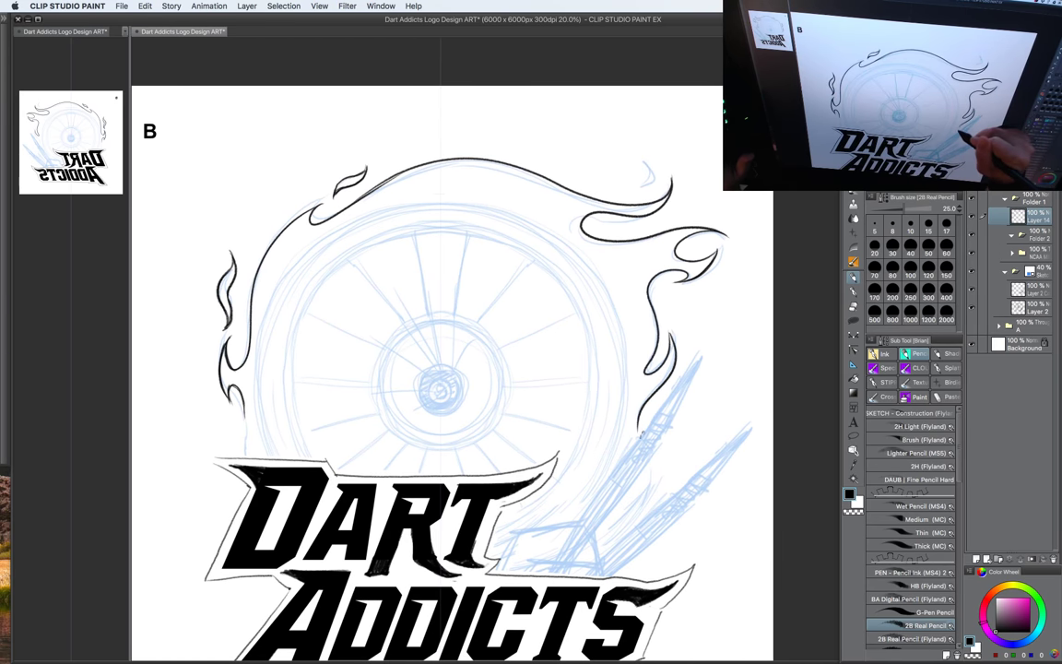
# Step: Add two small detached flame licks off the upper-right flame tips at brush sizes 20 and 17.5
pyautogui.moveTo(676, 388); pyautogui.dragTo(658, 470)
pyautogui.press('[')
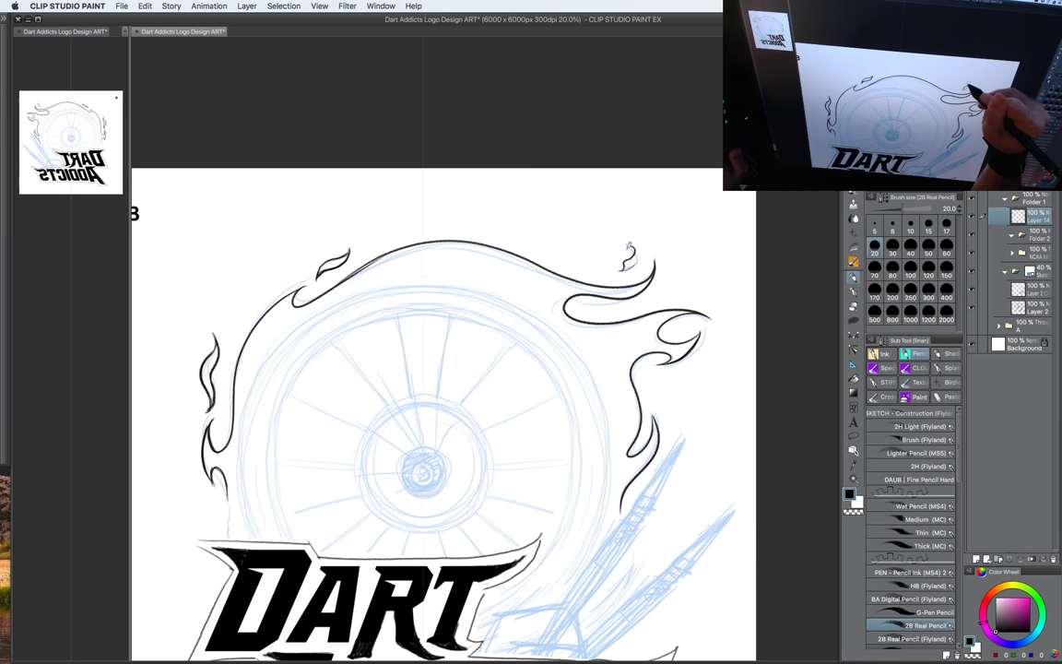
pyautogui.moveTo(671, 456)
pyautogui.mouseDown()
pyautogui.moveTo(689, 409)
pyautogui.moveTo(659, 395)
pyautogui.moveTo(630, 446)
pyautogui.mouseUp()
pyautogui.scroll(-2, 690, 409)
pyautogui.scroll(2, 661, 395)
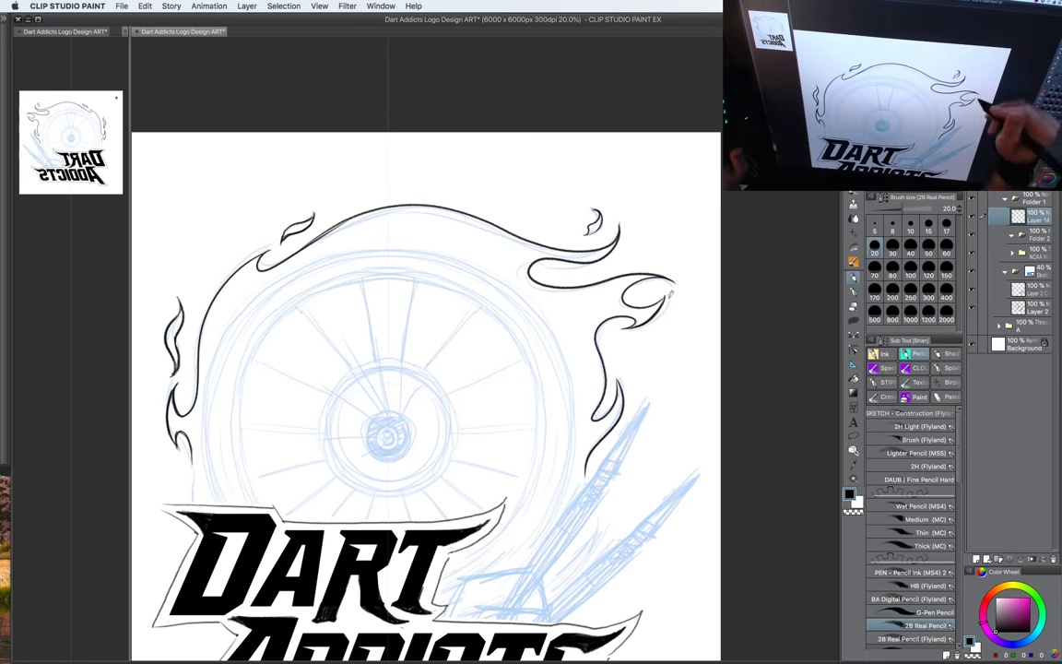
pyautogui.press('[')
pyautogui.moveTo(670, 314); pyautogui.dragTo(682, 294)
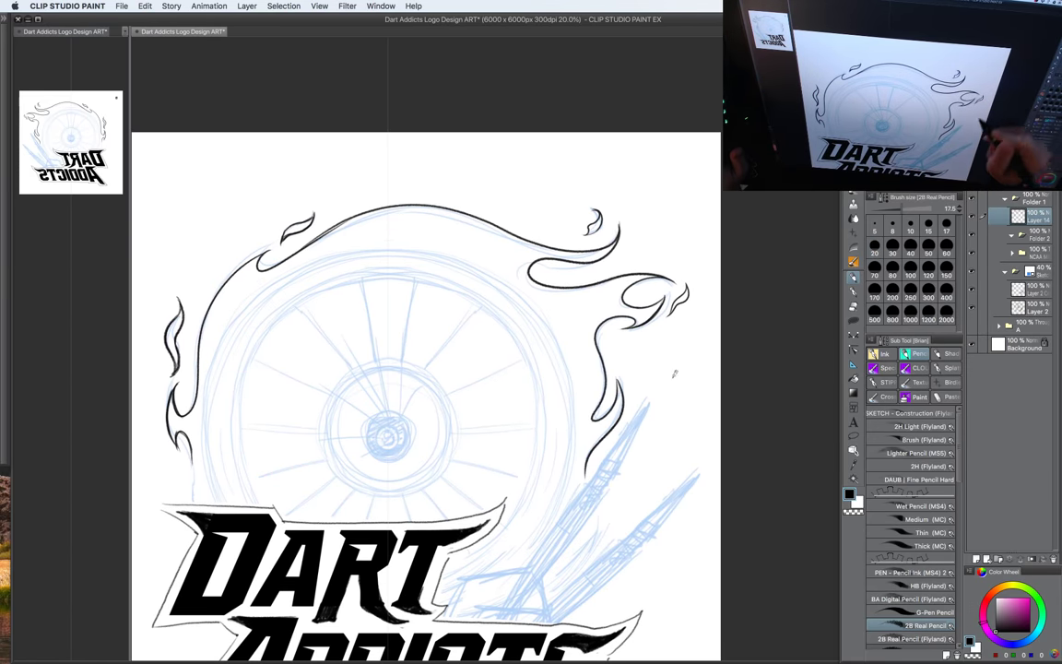
# Step: Extend the lower-left flame contour down to the DART lettering outline at brush size 17.5
pyautogui.moveTo(665, 475); pyautogui.dragTo(712, 382)
pyautogui.moveTo(689, 441); pyautogui.dragTo(720, 453)
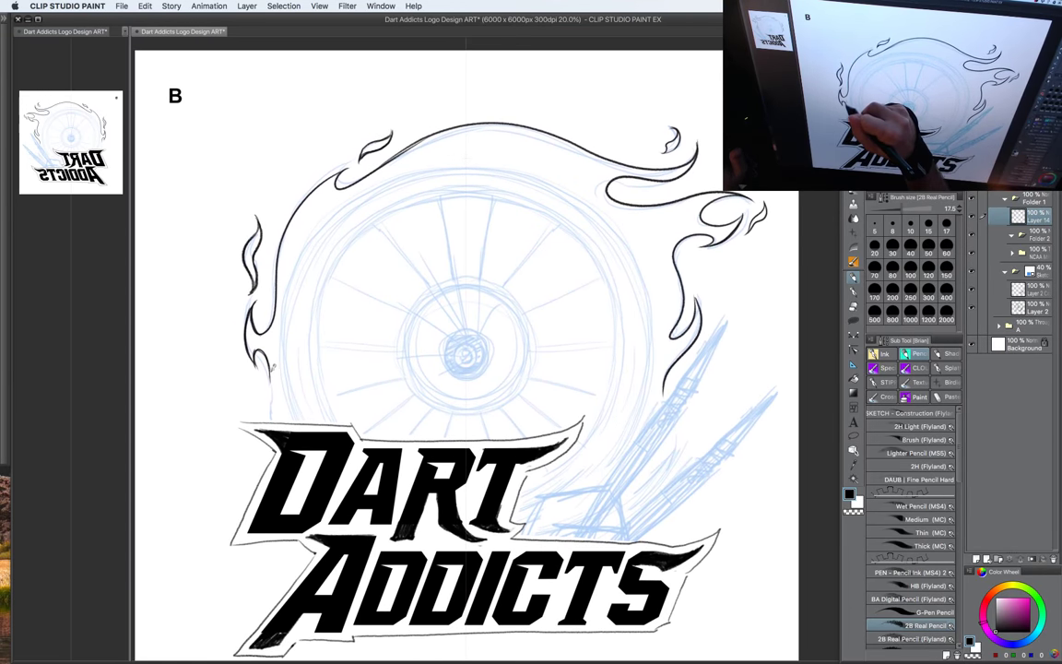
pyautogui.moveTo(270, 372); pyautogui.dragTo(281, 422)
pyautogui.moveTo(270, 376); pyautogui.dragTo(282, 423)
pyautogui.moveTo(663, 459); pyautogui.dragTo(596, 482)
pyautogui.scroll(-2, 604, 476)
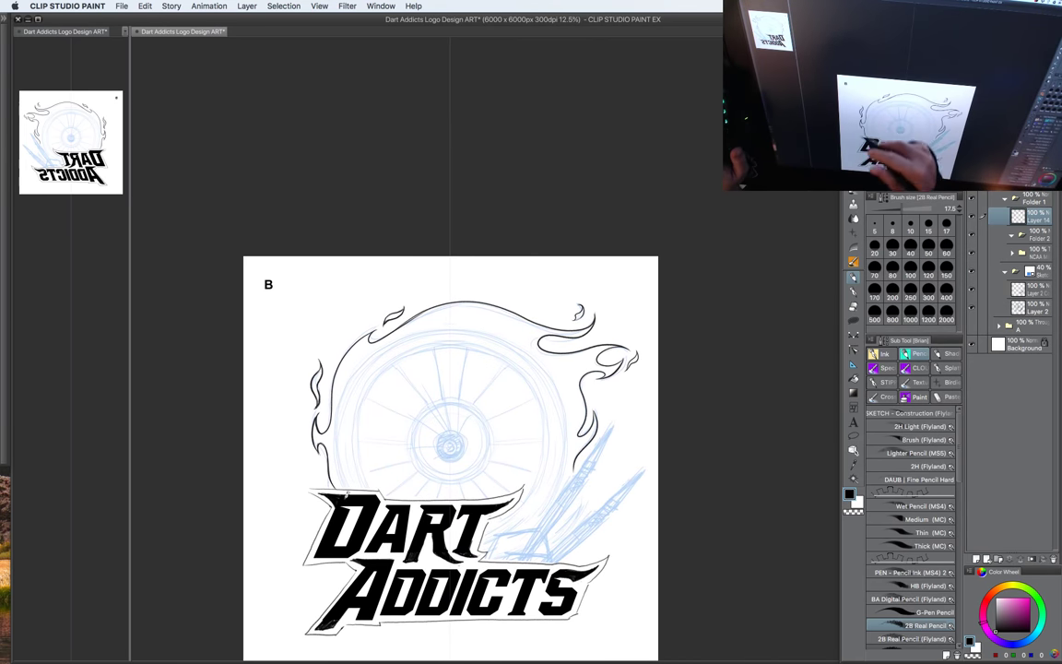
# Step: Draw thin inner flame lines along the upper-left curve and over the top at brush sizes 15 and 17.5, redoing one stroke
pyautogui.press('[')
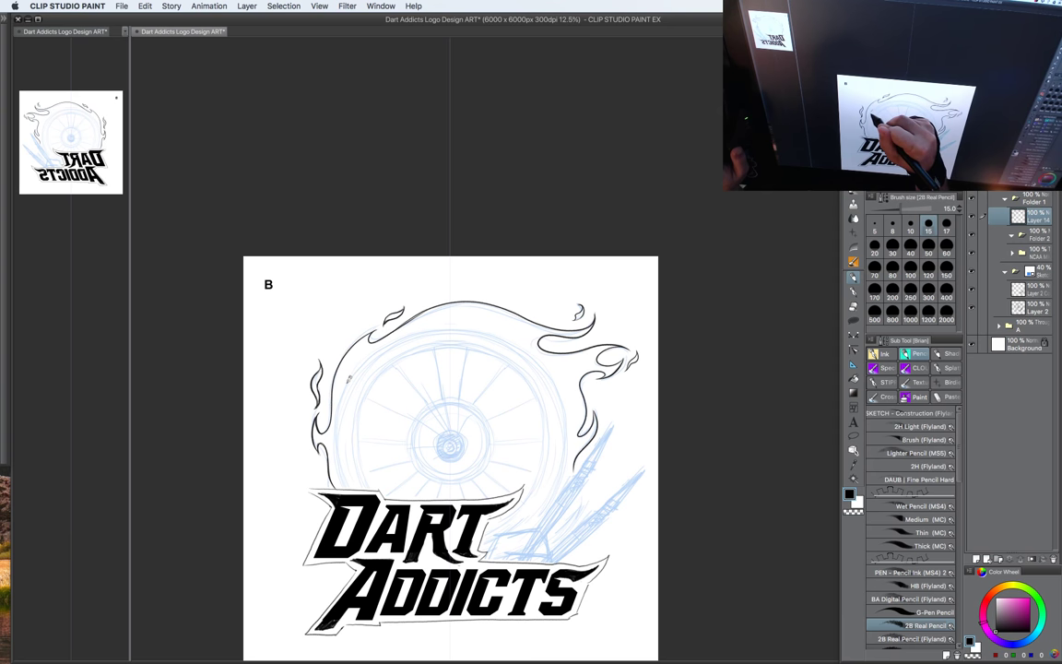
pyautogui.moveTo(319, 374); pyautogui.dragTo(364, 334)
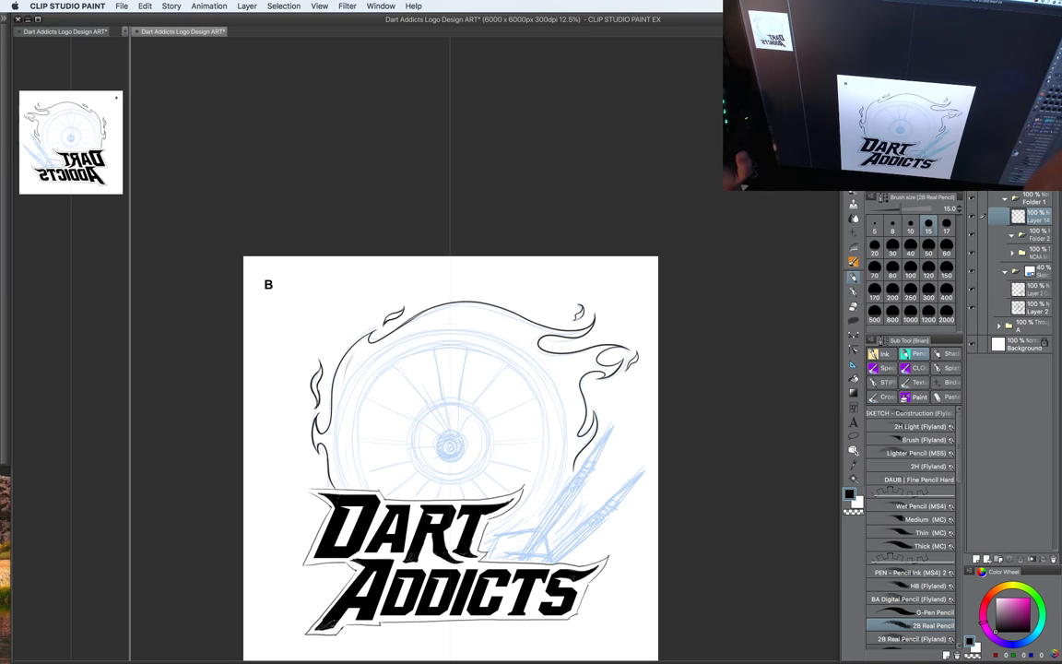
pyautogui.press('super+plus')
pyautogui.press('super+plus')
pyautogui.moveTo(257, 372); pyautogui.dragTo(239, 424)
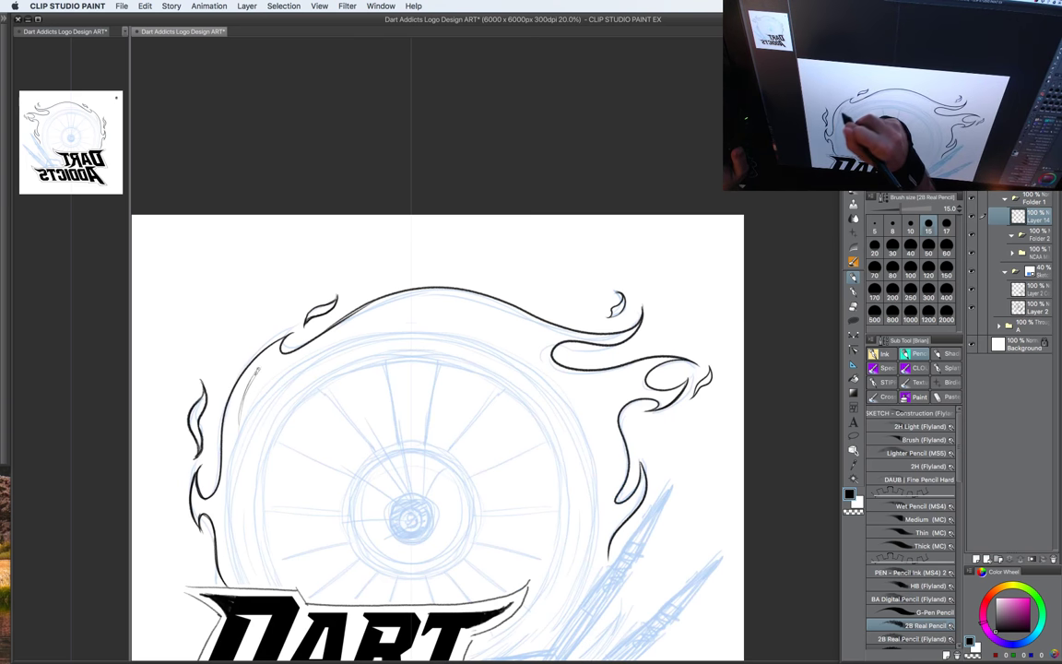
pyautogui.moveTo(261, 381)
pyautogui.mouseDown()
pyautogui.moveTo(294, 360)
pyautogui.moveTo(231, 448)
pyautogui.mouseUp()
pyautogui.press('super+z')
pyautogui.press(']')
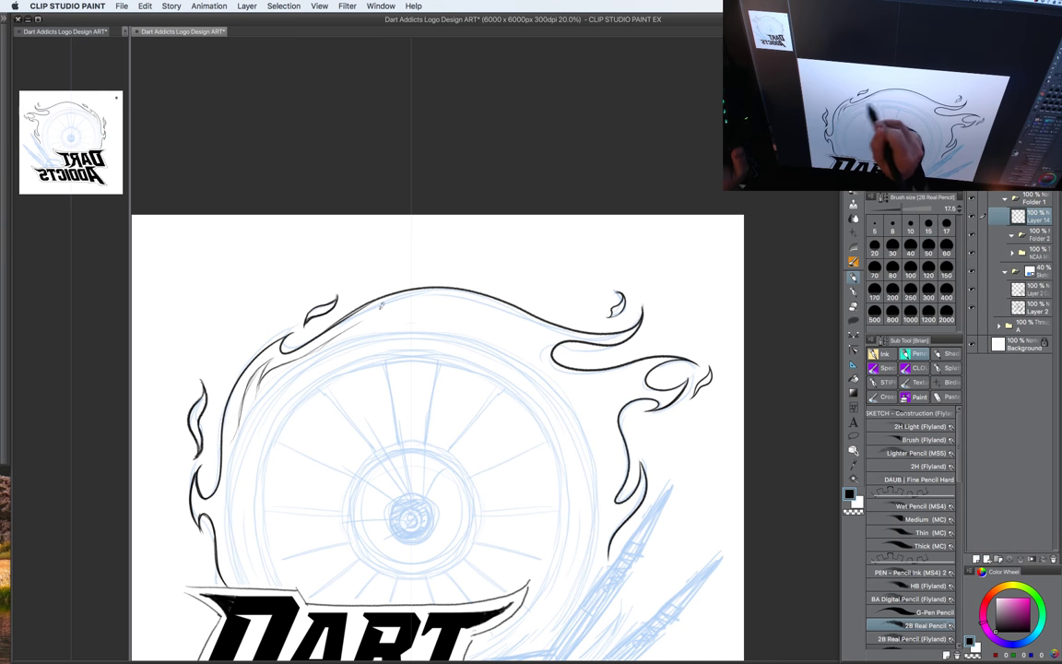
pyautogui.moveTo(381, 304); pyautogui.dragTo(446, 308)
# Step: Rotate the canvas and draw thin inner flame lines inside the upper-right tongues, reducing the brush size to 12.5
pyautogui.press('r')
pyautogui.moveTo(605, 306)
pyautogui.mouseDown()
pyautogui.moveTo(660, 343)
pyautogui.moveTo(647, 413)
pyautogui.mouseUp()
pyautogui.press('[')
pyautogui.moveTo(689, 220)
pyautogui.mouseDown()
pyautogui.moveTo(643, 297)
pyautogui.moveTo(614, 315)
pyautogui.moveTo(629, 280)
pyautogui.mouseUp()
pyautogui.moveTo(544, 262); pyautogui.dragTo(497, 304)
pyautogui.press('[')
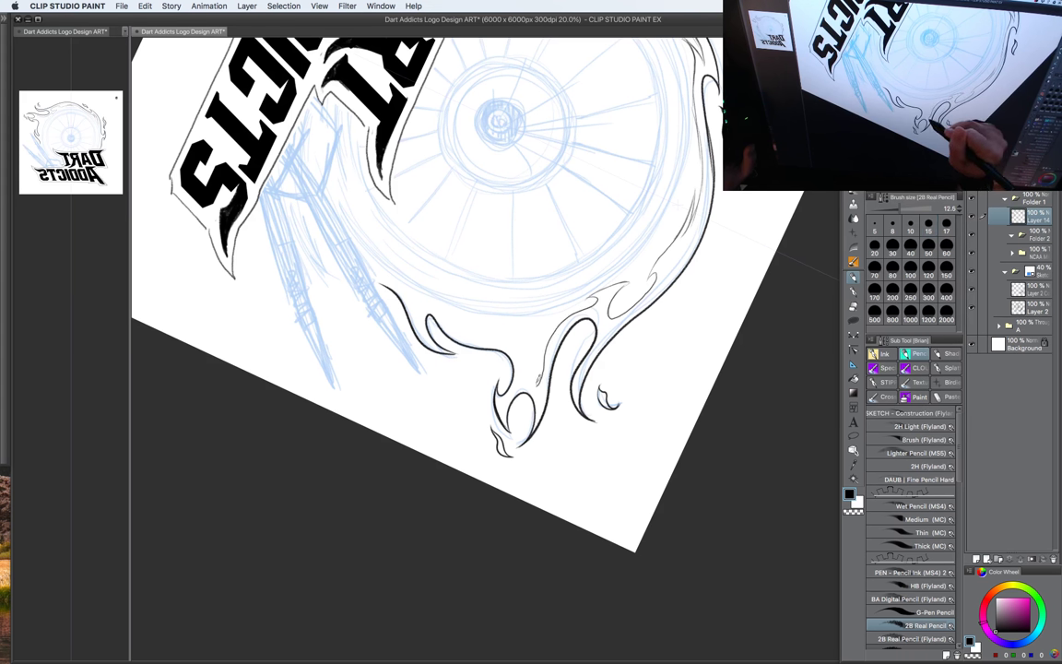
pyautogui.moveTo(541, 380); pyautogui.dragTo(522, 379)
pyautogui.moveTo(522, 336); pyautogui.dragTo(508, 333)
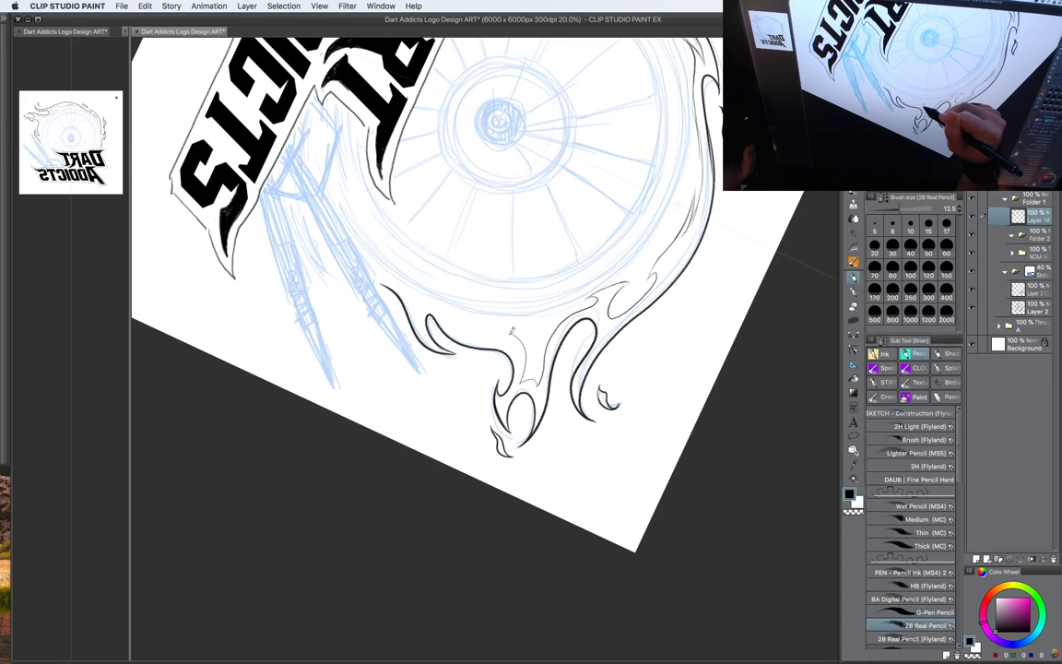
# Step: Reset the canvas rotation and add inner contour lines to the right-hand flames at brush size 15
pyautogui.press('r')
pyautogui.doubleClick(668, 311)
pyautogui.moveTo(613, 424)
pyautogui.mouseDown()
pyautogui.moveTo(569, 359)
pyautogui.moveTo(576, 401)
pyautogui.moveTo(562, 440)
pyautogui.mouseUp()
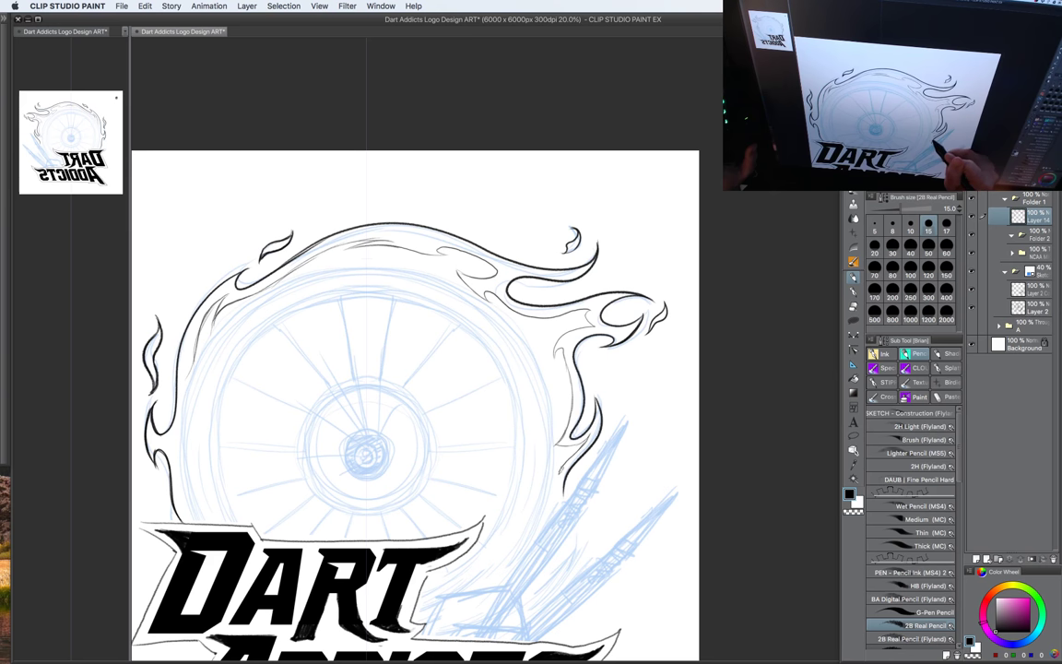
pyautogui.moveTo(600, 442); pyautogui.dragTo(661, 404)
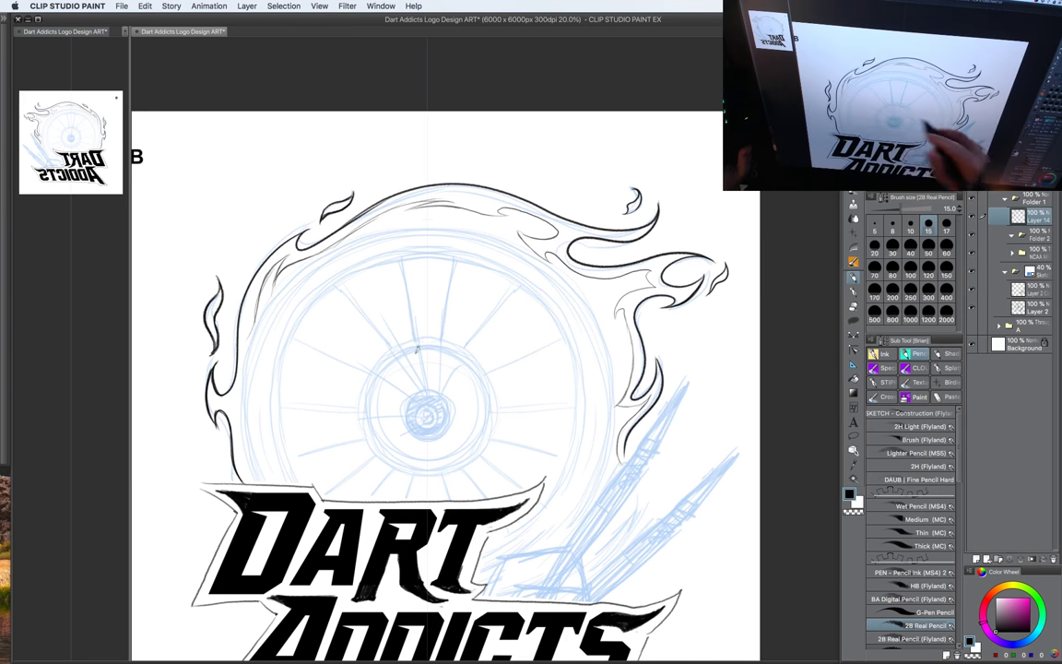
pyautogui.moveTo(262, 286)
pyautogui.mouseDown()
pyautogui.moveTo(231, 397)
pyautogui.moveTo(247, 325)
pyautogui.moveTo(230, 403)
pyautogui.mouseUp()
pyautogui.moveTo(212, 359); pyautogui.dragTo(210, 381)
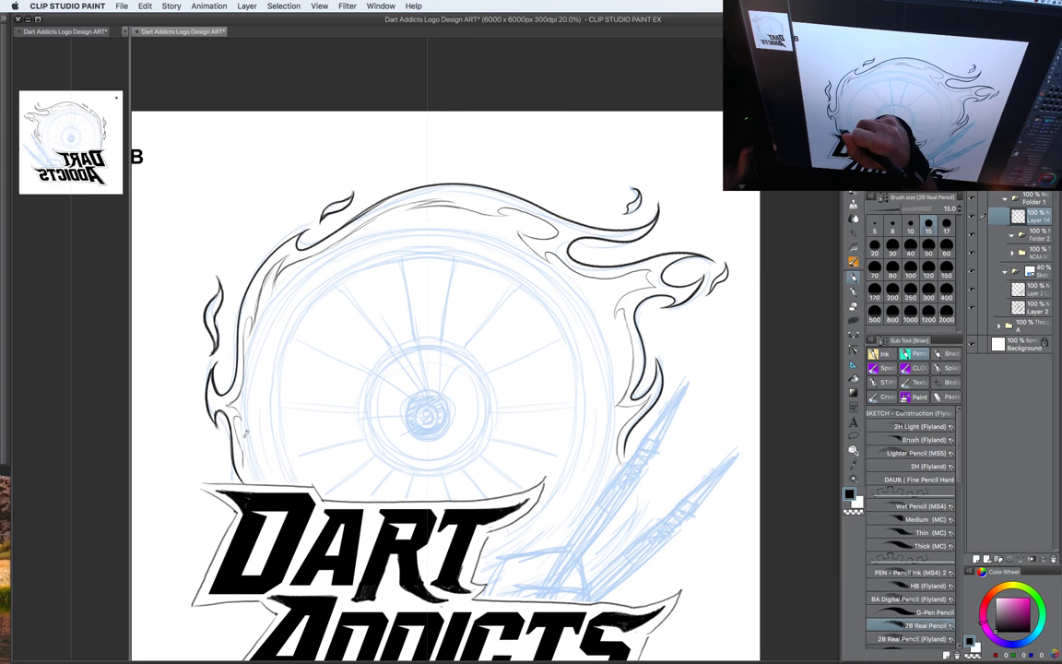
pyautogui.press('super+z')
pyautogui.press('super+z')
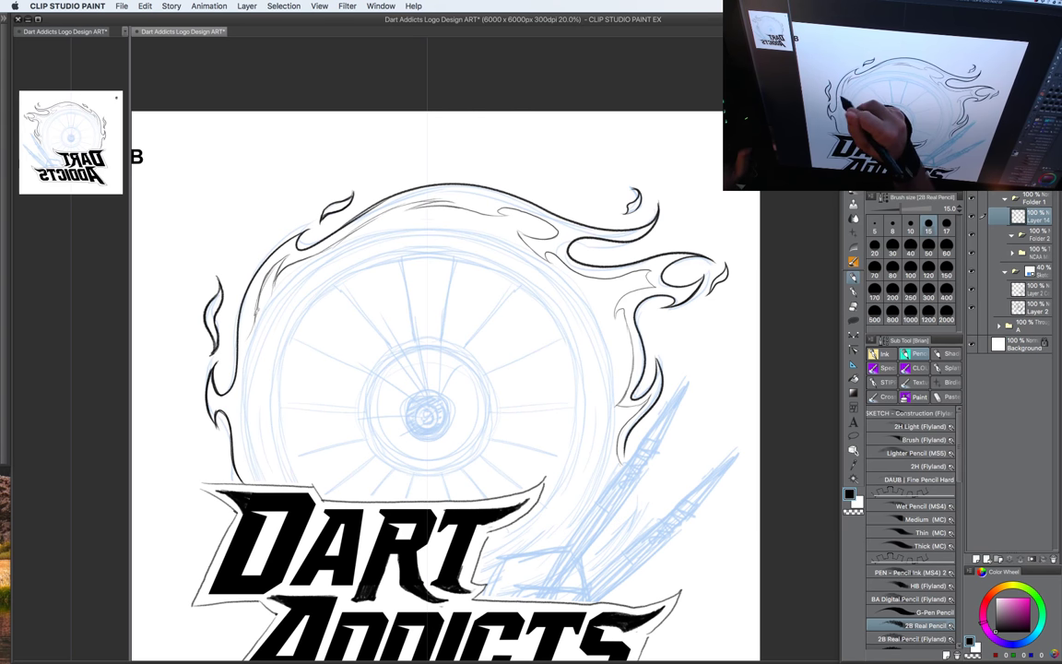
# Step: Draw the inner flame line down the wheel's left side to the lettering at brush size 15
pyautogui.moveTo(247, 321)
pyautogui.mouseDown()
pyautogui.moveTo(245, 366)
pyautogui.moveTo(224, 390)
pyautogui.moveTo(230, 443)
pyautogui.mouseUp()
pyautogui.moveTo(579, 470); pyautogui.dragTo(574, 490)
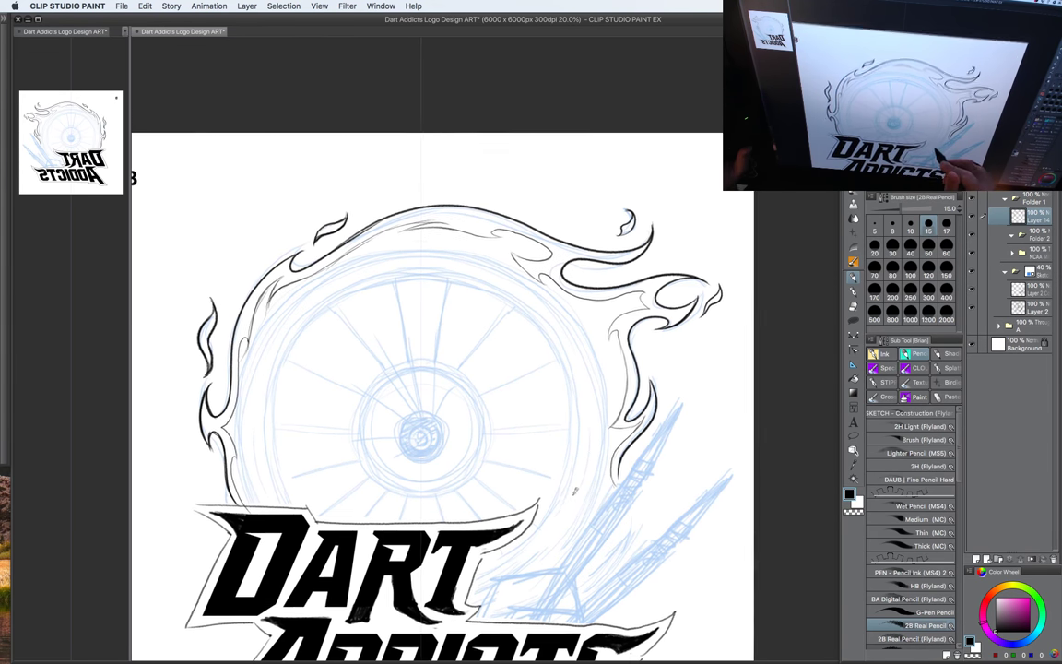
pyautogui.press('super+minus')
pyautogui.press('super+minus')
pyautogui.moveTo(640, 459); pyautogui.dragTo(598, 462)
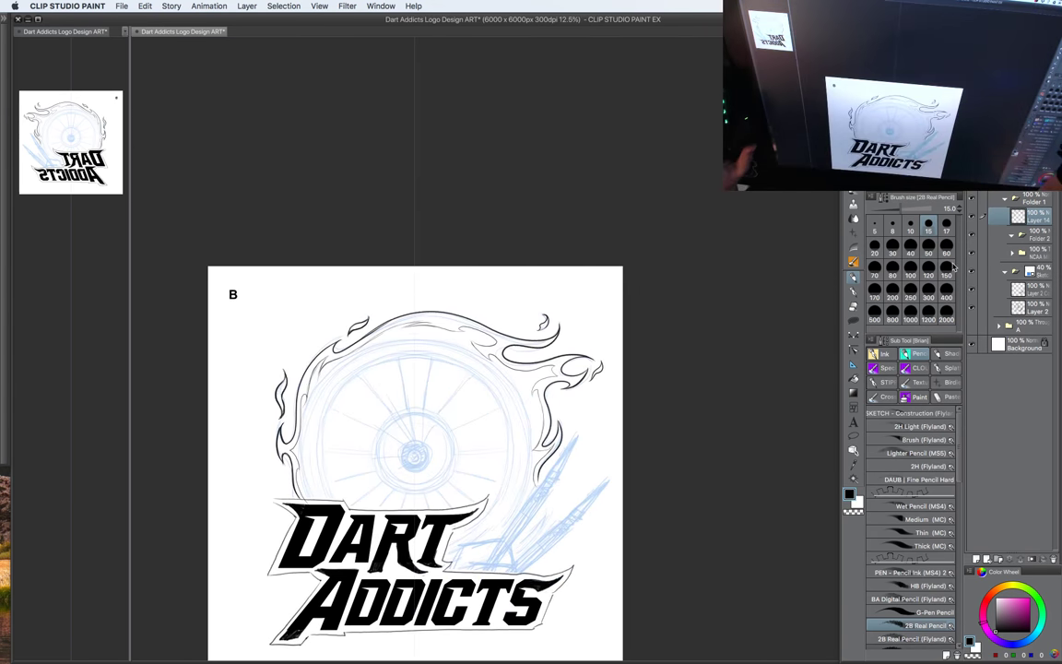
# Step: Place a concentric circle ruler at the wheel's hub and trace the tyre's outer edge with the 2B Real Pencil, thickening it with a larger brush
pyautogui.press('u')
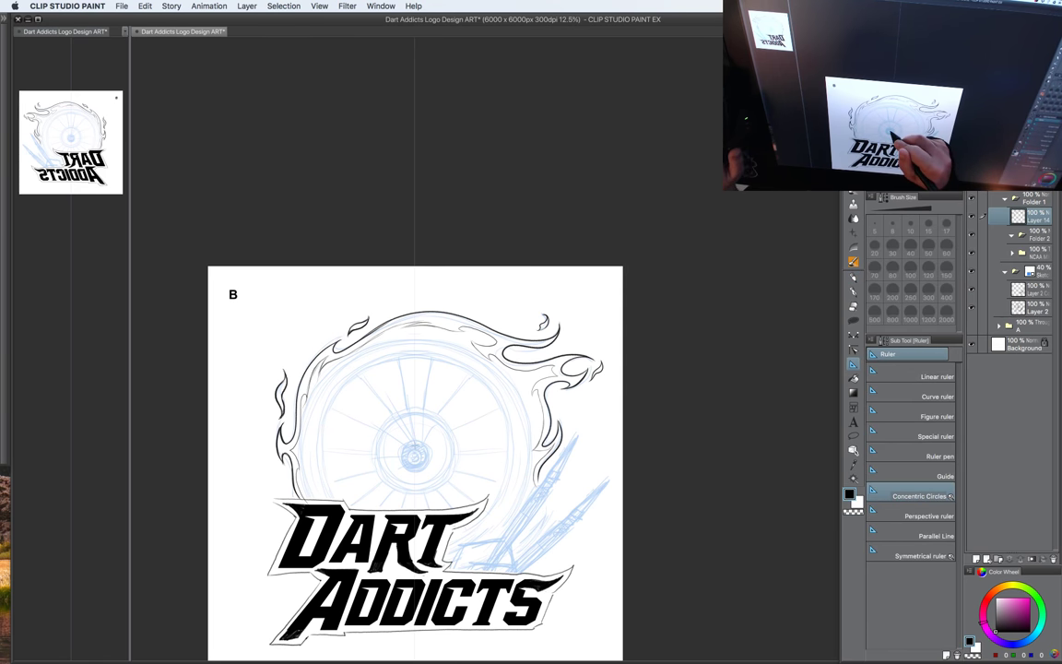
pyautogui.moveTo(414, 447); pyautogui.dragTo(501, 383)
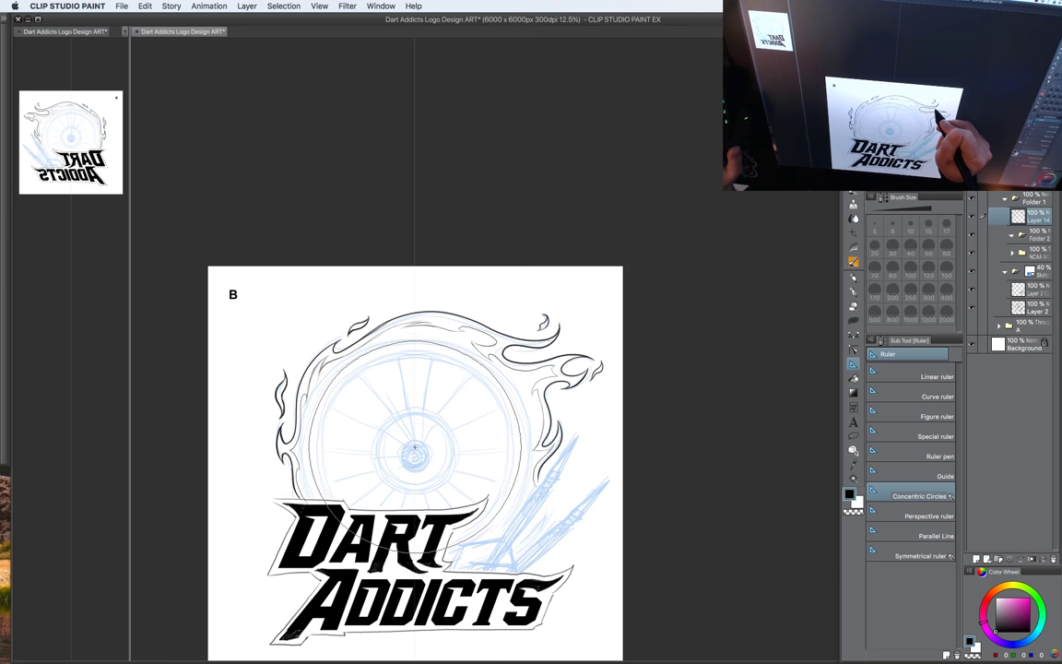
pyautogui.press('p')
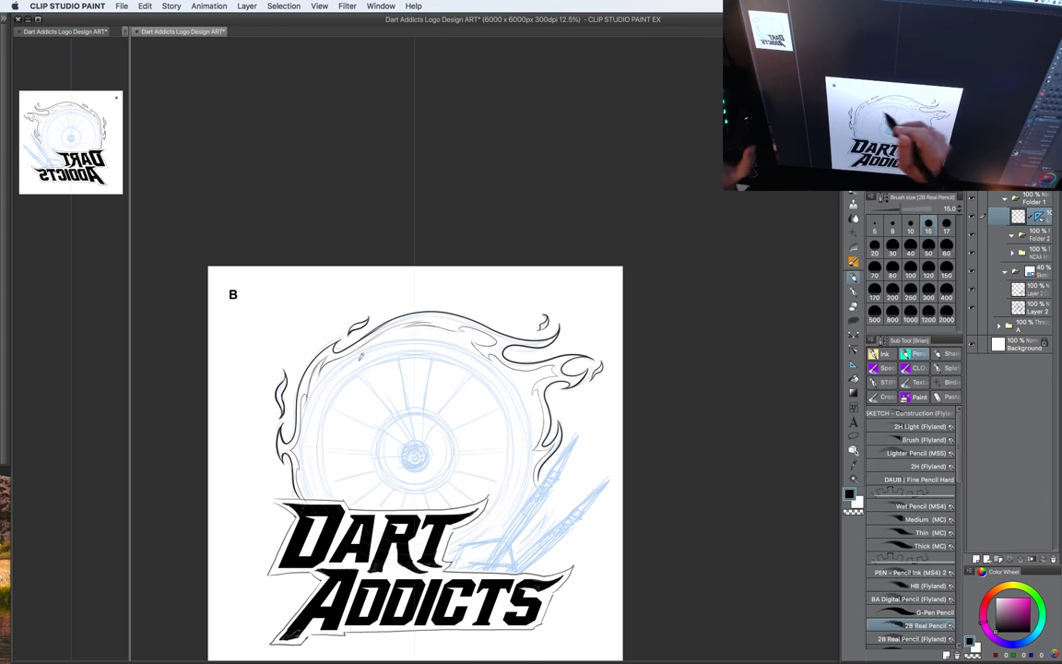
pyautogui.moveTo(338, 371)
pyautogui.mouseDown()
pyautogui.moveTo(326, 458)
pyautogui.moveTo(360, 542)
pyautogui.mouseUp()
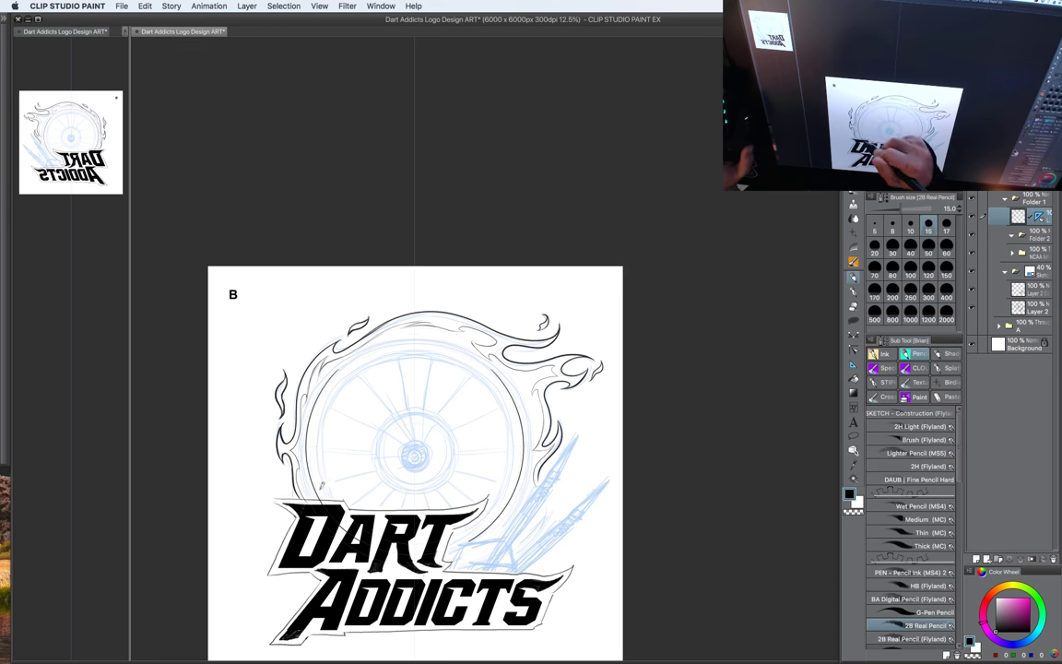
pyautogui.press(']')
pyautogui.press(']')
pyautogui.moveTo(323, 506)
pyautogui.mouseDown()
pyautogui.moveTo(387, 351)
pyautogui.moveTo(509, 402)
pyautogui.moveTo(458, 543)
pyautogui.moveTo(414, 557)
pyautogui.moveTo(498, 512)
pyautogui.moveTo(527, 406)
pyautogui.moveTo(345, 355)
pyautogui.mouseUp()
# Step: Draw the double inner rim circle and the concentric hub circles inside the wheel, using brush size 25 for the finer rings
pyautogui.press(']')
pyautogui.press(']')
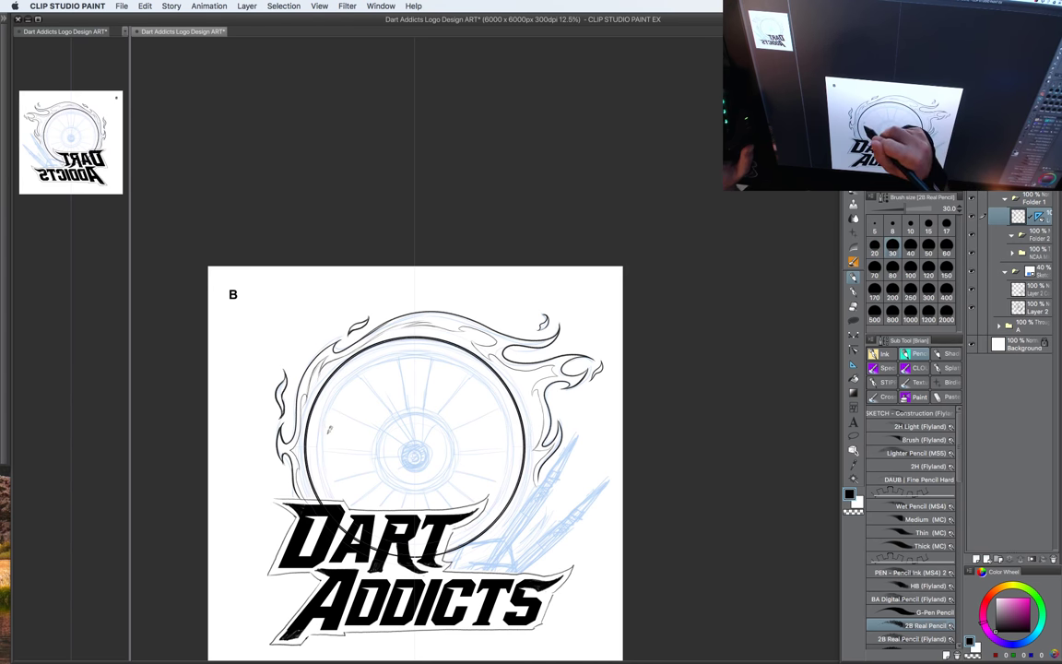
pyautogui.moveTo(332, 424)
pyautogui.mouseDown()
pyautogui.moveTo(343, 475)
pyautogui.moveTo(332, 387)
pyautogui.moveTo(375, 482)
pyautogui.moveTo(453, 365)
pyautogui.moveTo(411, 536)
pyautogui.mouseUp()
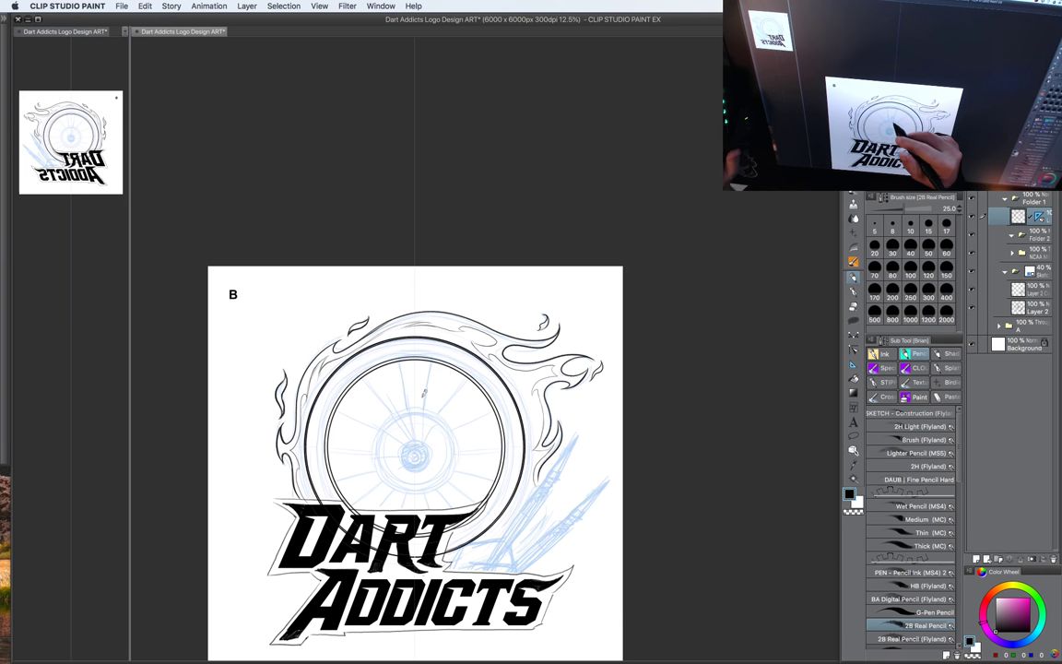
pyautogui.moveTo(395, 410)
pyautogui.mouseDown()
pyautogui.moveTo(472, 458)
pyautogui.moveTo(403, 408)
pyautogui.moveTo(393, 467)
pyautogui.moveTo(446, 413)
pyautogui.moveTo(393, 489)
pyautogui.moveTo(407, 435)
pyautogui.mouseUp()
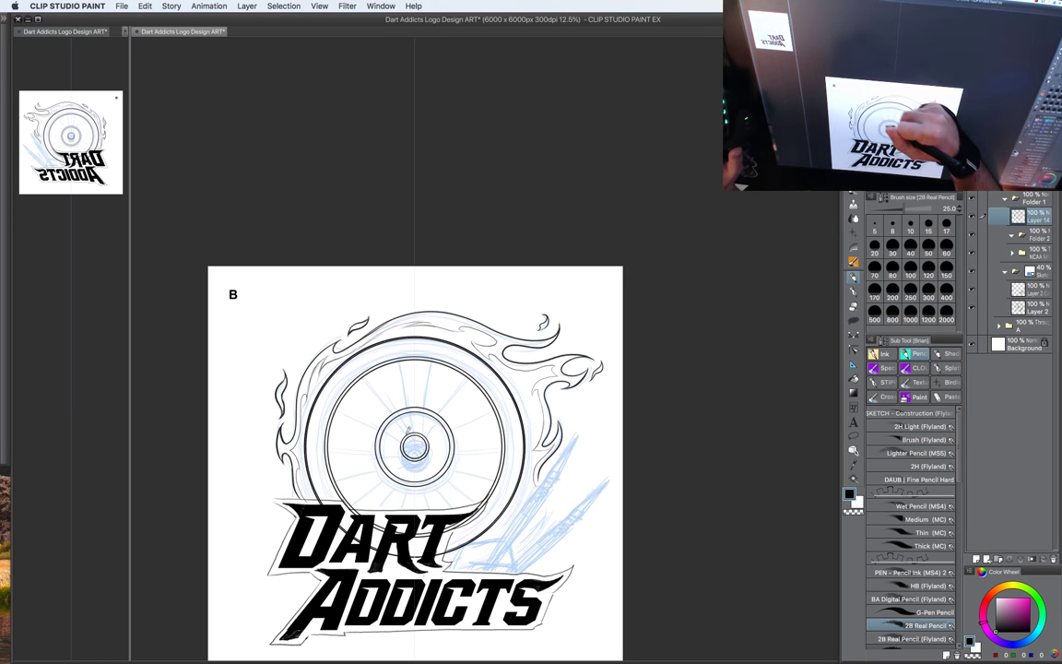
# Step: Draw straight spokes from the hub to the tyre's outer edge across the top and right of the wheel, reducing the brush size to 17.5
pyautogui.moveTo(350, 359); pyautogui.dragTo(409, 440)
pyautogui.press('[')
pyautogui.press('[')
pyautogui.moveTo(389, 341)
pyautogui.mouseDown()
pyautogui.moveTo(414, 433)
pyautogui.moveTo(434, 341)
pyautogui.mouseUp()
pyautogui.moveTo(425, 437)
pyautogui.mouseDown()
pyautogui.moveTo(479, 357)
pyautogui.moveTo(503, 407)
pyautogui.moveTo(513, 402)
pyautogui.mouseUp()
pyautogui.moveTo(427, 449); pyautogui.dragTo(524, 443)
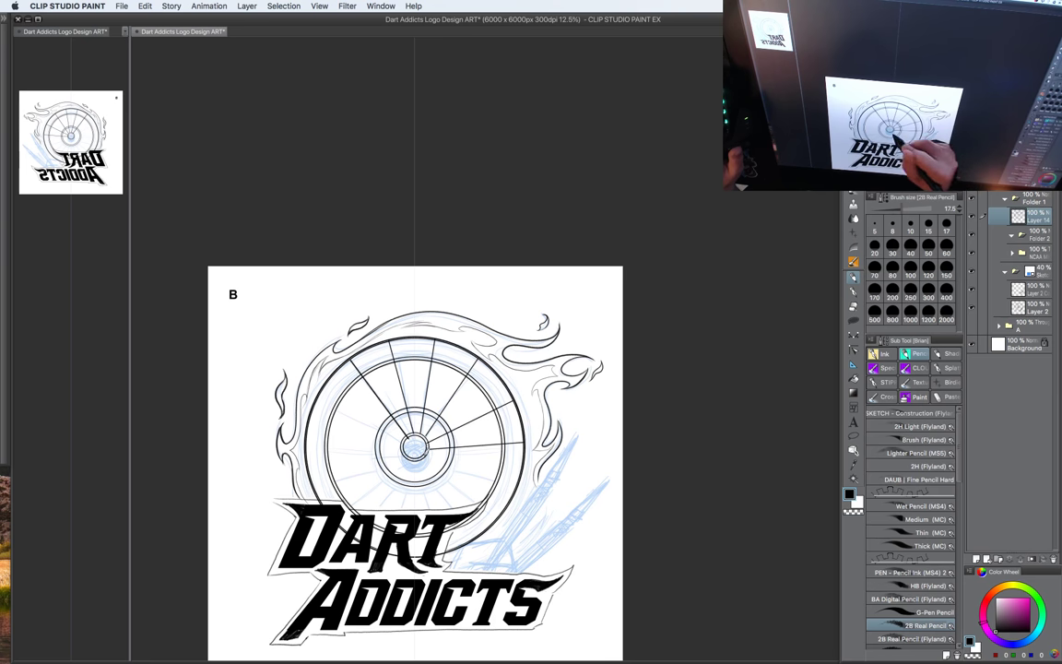
# Step: Draw the wheel's lower-right spokes from the hub down to the tyre and behind the lettering at brush size 17.5
pyautogui.moveTo(425, 455); pyautogui.dragTo(513, 493)
pyautogui.moveTo(423, 459); pyautogui.dragTo(482, 530)
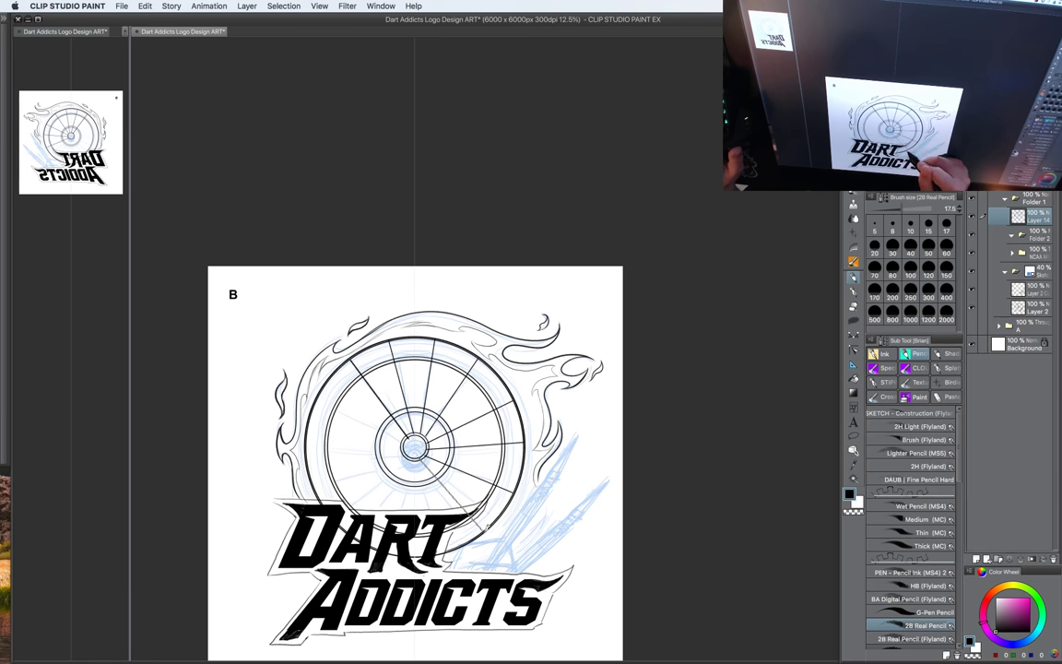
pyautogui.moveTo(418, 459); pyautogui.dragTo(453, 553)
pyautogui.moveTo(416, 460); pyautogui.dragTo(424, 556)
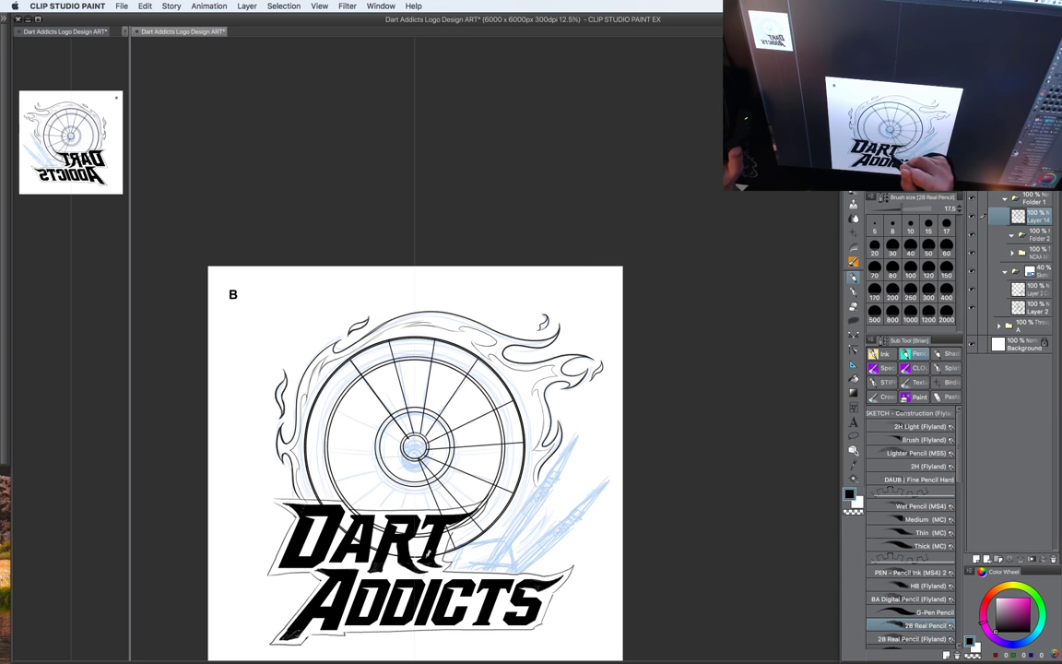
# Step: Complete the spokes on the wheel's left side at brush size 17.5
pyautogui.moveTo(372, 409); pyautogui.dragTo(352, 495)
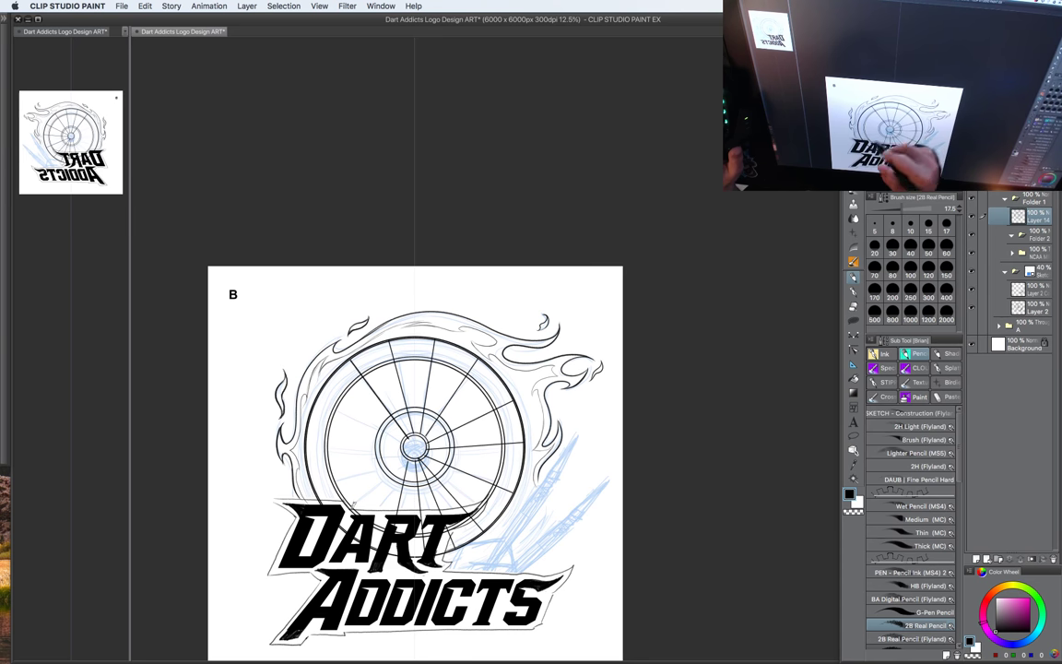
pyautogui.moveTo(364, 410); pyautogui.dragTo(316, 458)
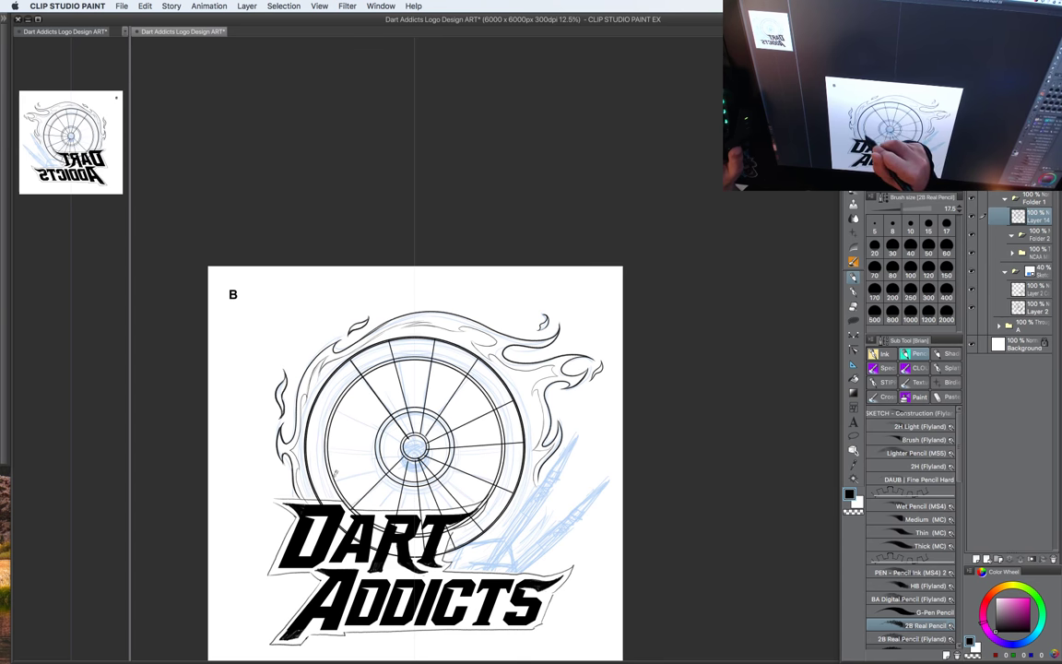
pyautogui.moveTo(366, 392); pyautogui.dragTo(295, 400)
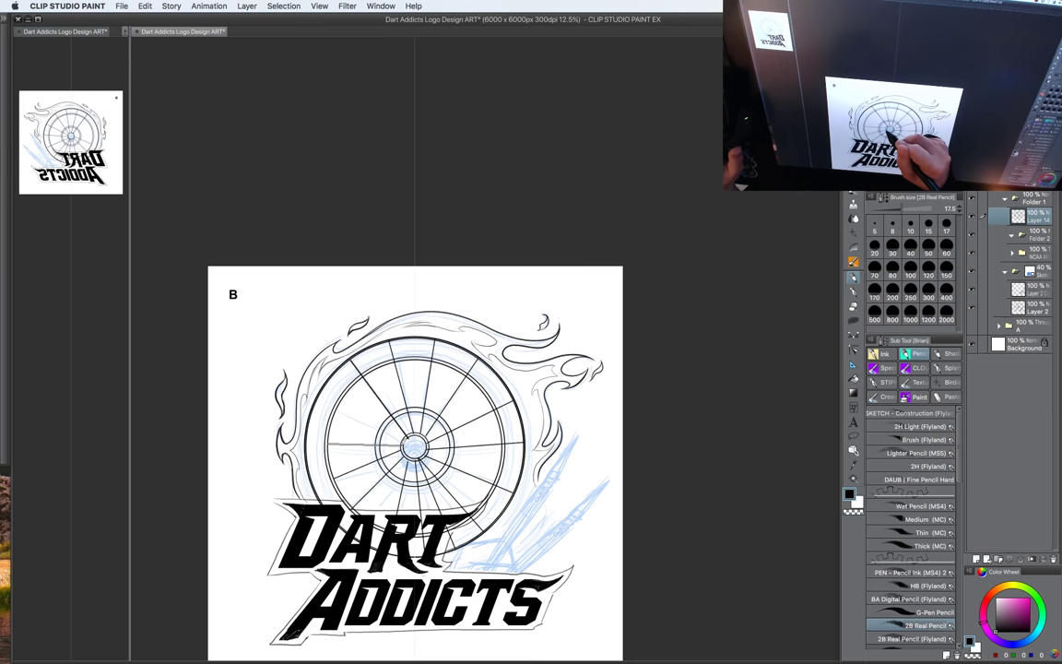
pyautogui.moveTo(366, 395); pyautogui.dragTo(304, 363)
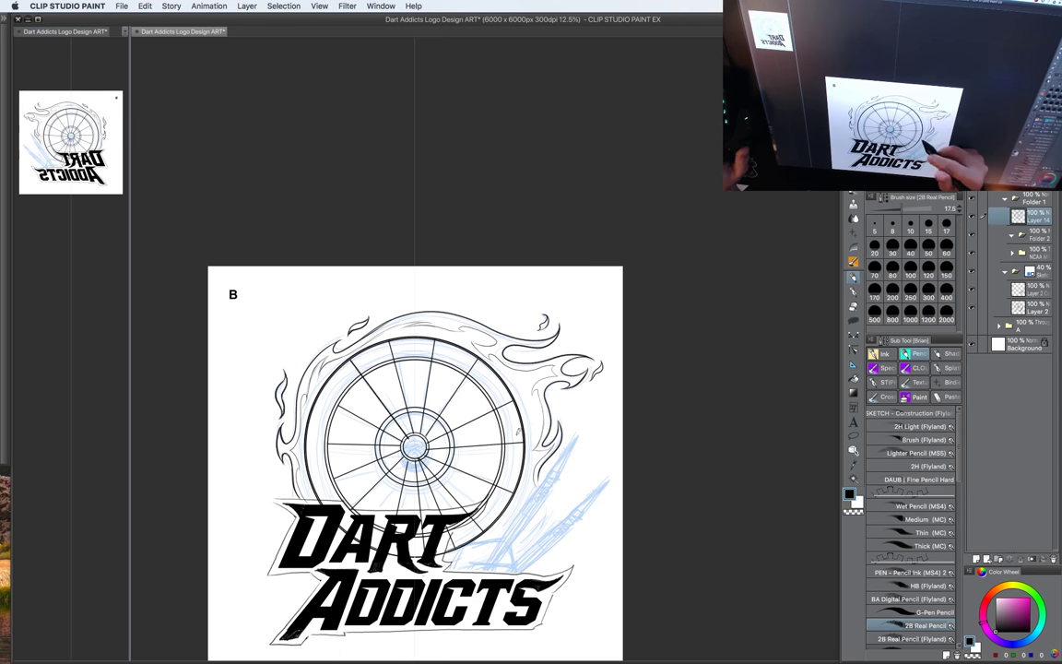
# Step: Switch to the COPIC Wet Tip shading brush
pyautogui.moveTo(553, 507)
pyautogui.mouseDown()
pyautogui.moveTo(541, 466)
pyautogui.moveTo(526, 468)
pyautogui.mouseUp()
pyautogui.press('p')
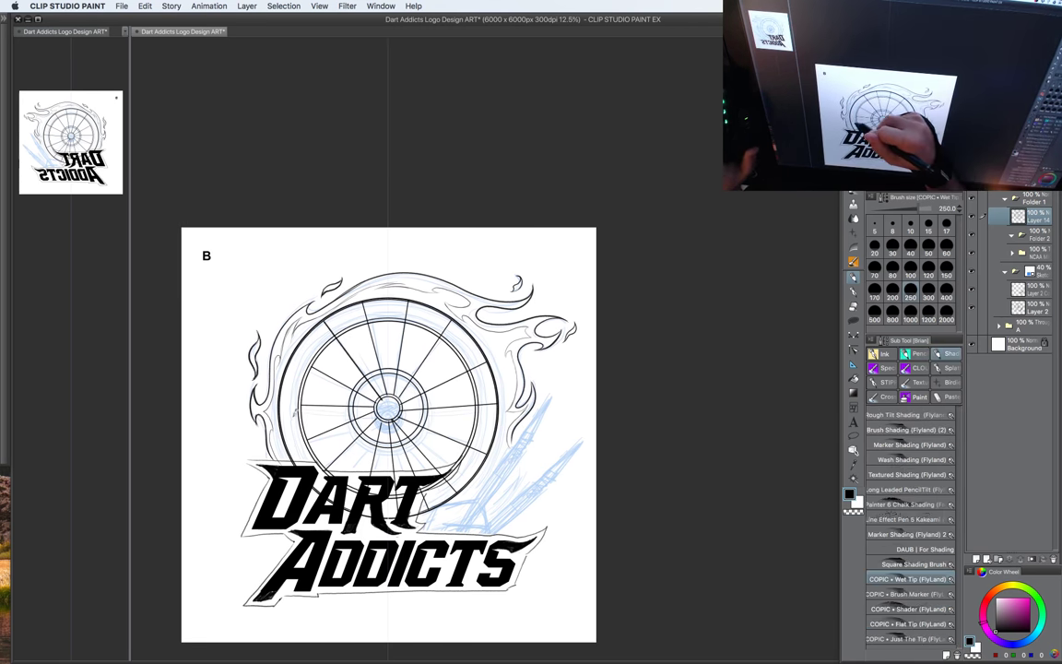
pyautogui.moveTo(294, 411); pyautogui.dragTo(327, 486)
pyautogui.press('super+z')
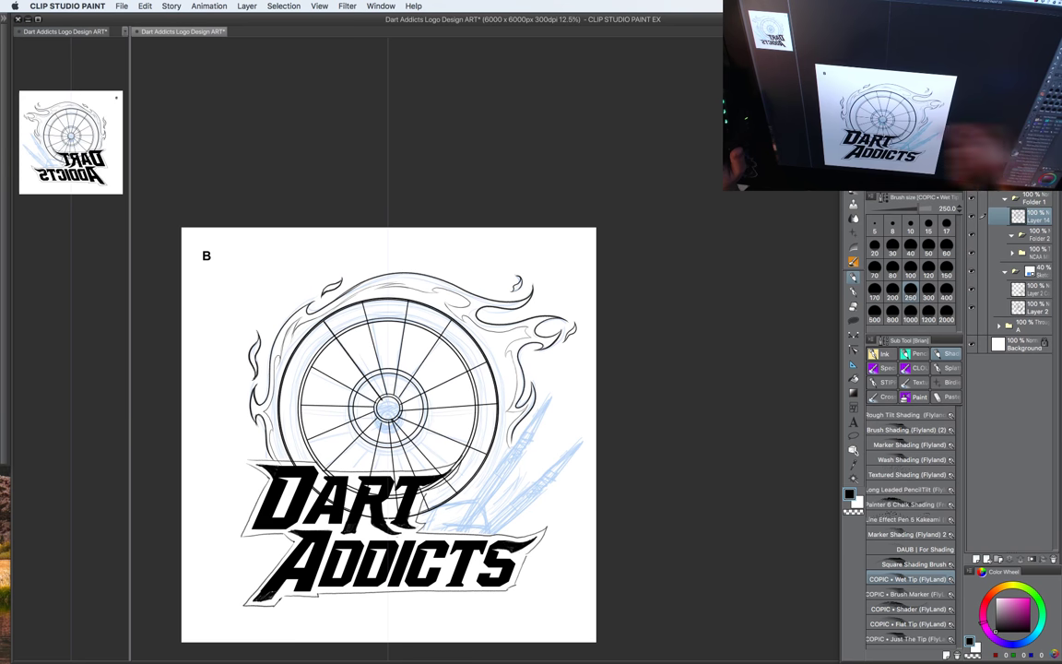
pyautogui.press(']')
pyautogui.press(']')
pyautogui.moveTo(289, 405)
pyautogui.mouseDown()
pyautogui.moveTo(300, 457)
pyautogui.moveTo(295, 388)
pyautogui.mouseUp()
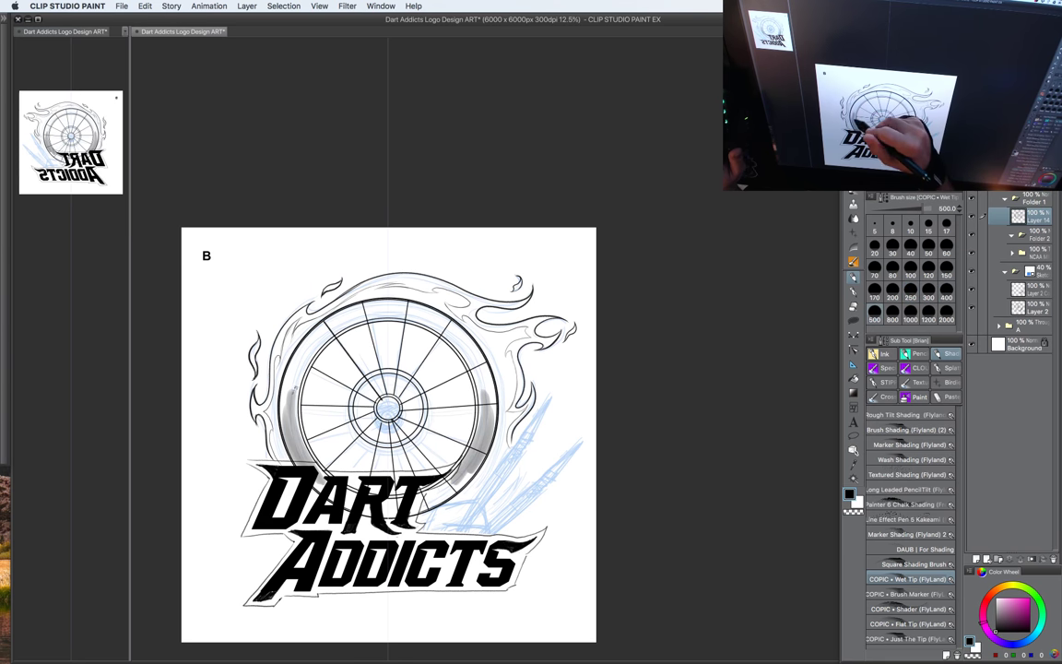
pyautogui.moveTo(325, 330); pyautogui.dragTo(290, 417)
pyautogui.press('super+z')
pyautogui.press('super+z')
# Step: Shade the tyre ring grey at brush size 700 and the hub's centre at brush size 600
pyautogui.press(']')
pyautogui.press(']')
pyautogui.press(']')
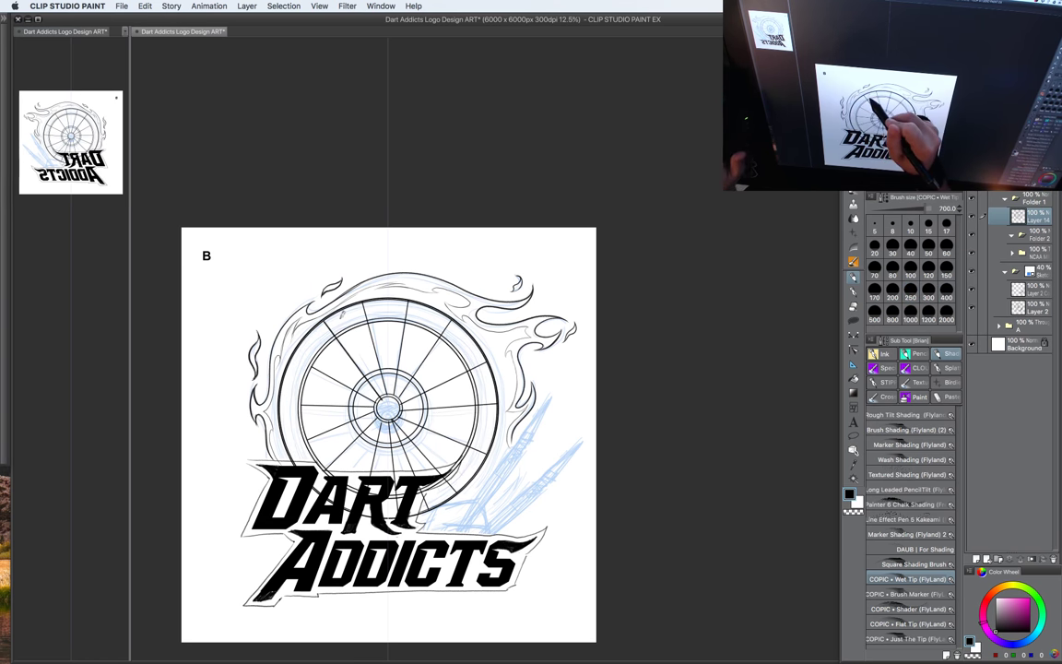
pyautogui.moveTo(334, 324)
pyautogui.mouseDown()
pyautogui.moveTo(290, 393)
pyautogui.moveTo(309, 467)
pyautogui.moveTo(311, 451)
pyautogui.moveTo(376, 500)
pyautogui.moveTo(415, 499)
pyautogui.mouseUp()
pyautogui.moveTo(291, 369)
pyautogui.mouseDown()
pyautogui.moveTo(358, 314)
pyautogui.moveTo(387, 310)
pyautogui.moveTo(351, 311)
pyautogui.mouseUp()
pyautogui.press('[')
pyautogui.moveTo(383, 402); pyautogui.dragTo(388, 414)
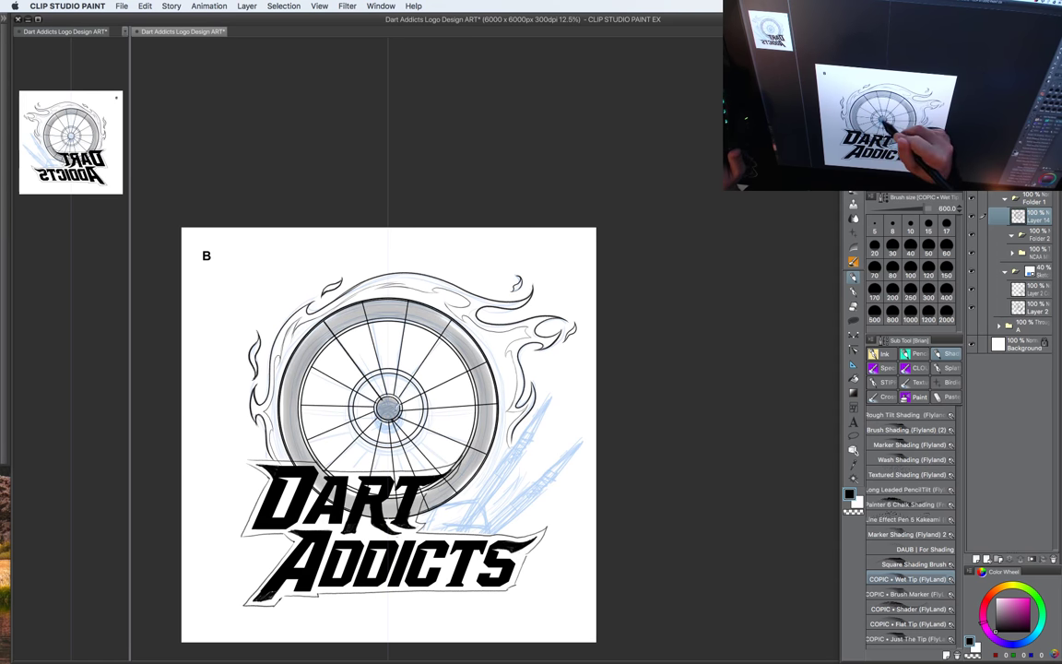
# Step: Shade the left dart's body and tail flight grey with the COPIC Wet Tip brush, reducing its size to 200
pyautogui.moveTo(556, 428)
pyautogui.mouseDown()
pyautogui.moveTo(555, 417)
pyautogui.moveTo(487, 503)
pyautogui.moveTo(452, 524)
pyautogui.moveTo(440, 511)
pyautogui.moveTo(489, 512)
pyautogui.mouseUp()
pyautogui.press('[')
pyautogui.press('[')
pyautogui.press('p')
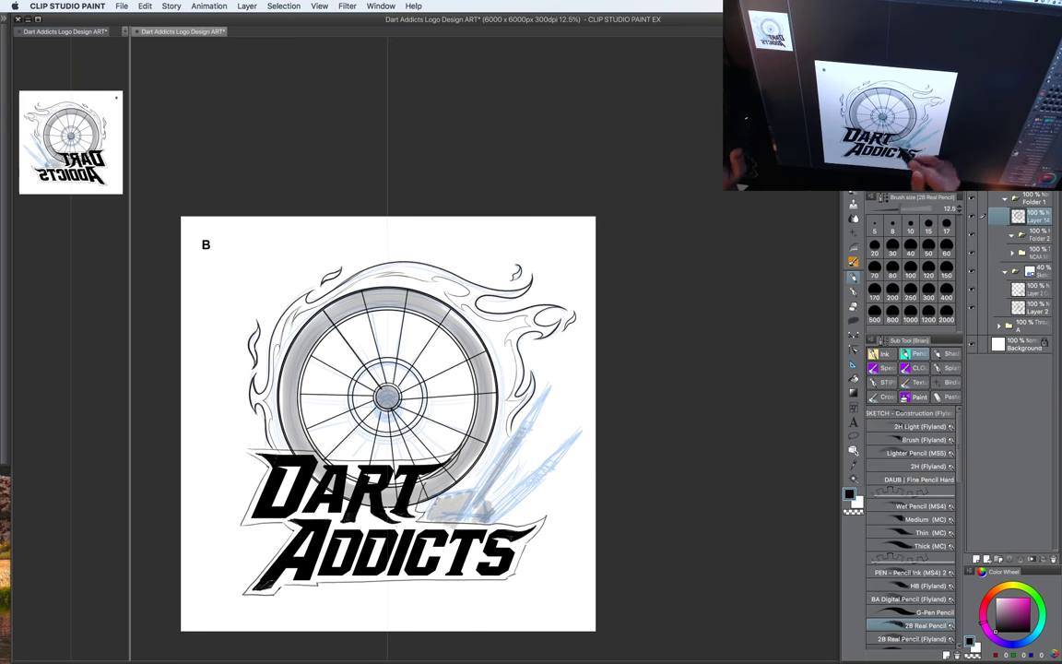
pyautogui.press('b')
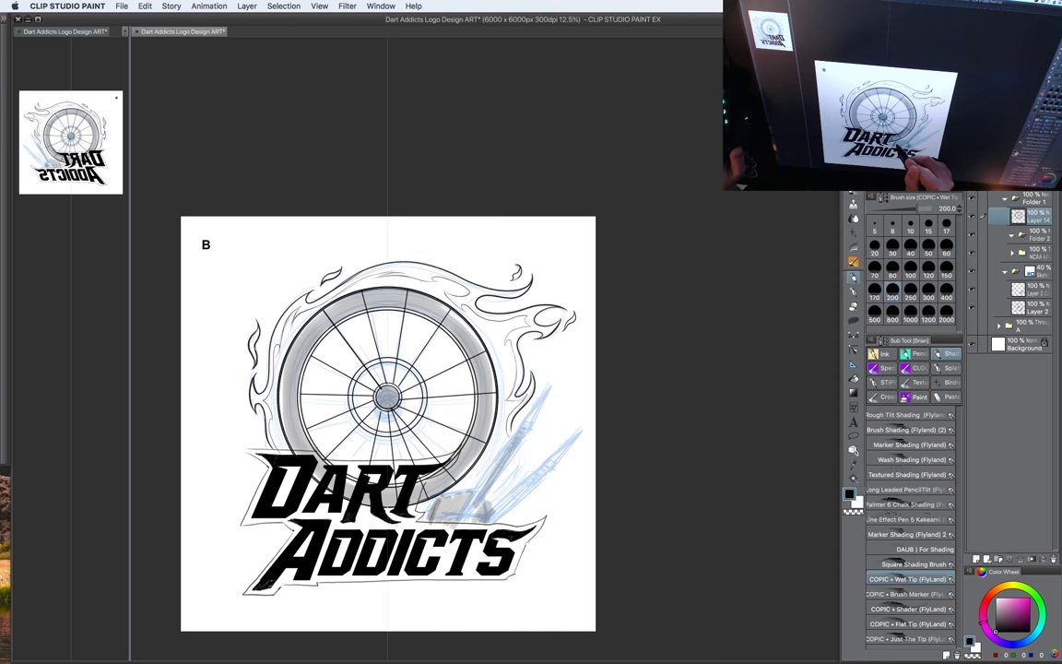
# Step: Outline the left dart's tail flight and long shaft with the 2B Real Pencil, increasing the brush size from 10 to 25
pyautogui.press('p')
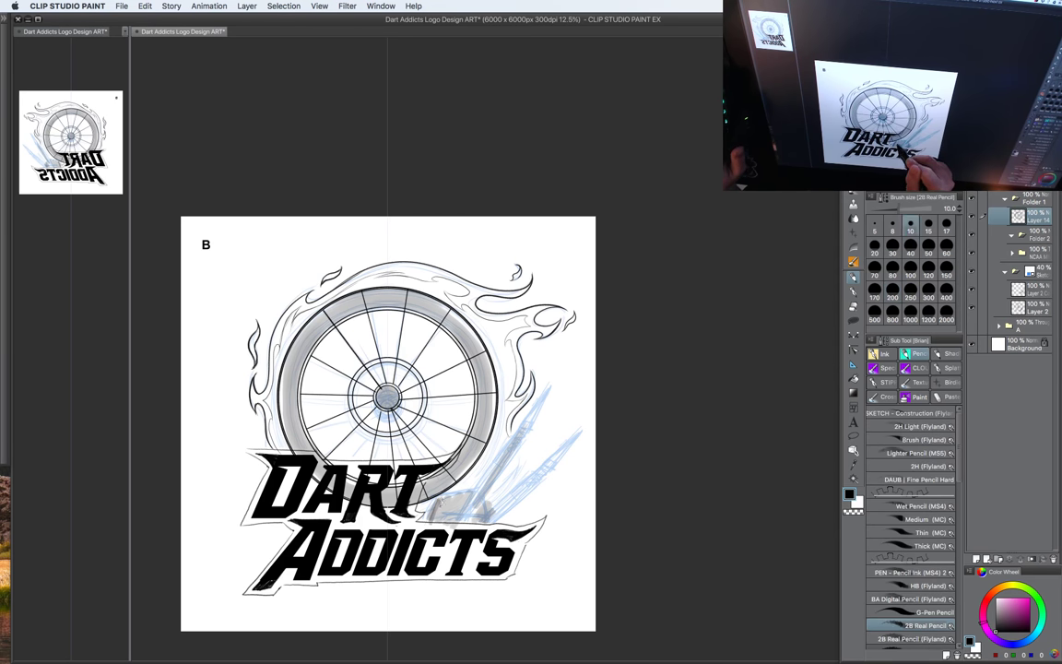
pyautogui.press(']')
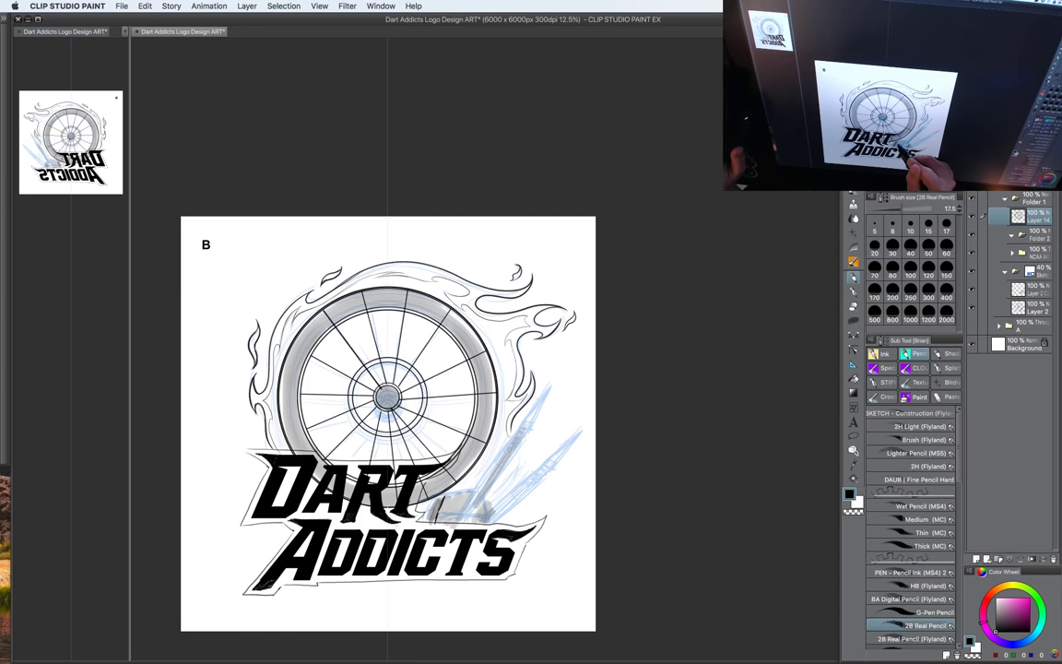
pyautogui.moveTo(445, 498); pyautogui.dragTo(434, 522)
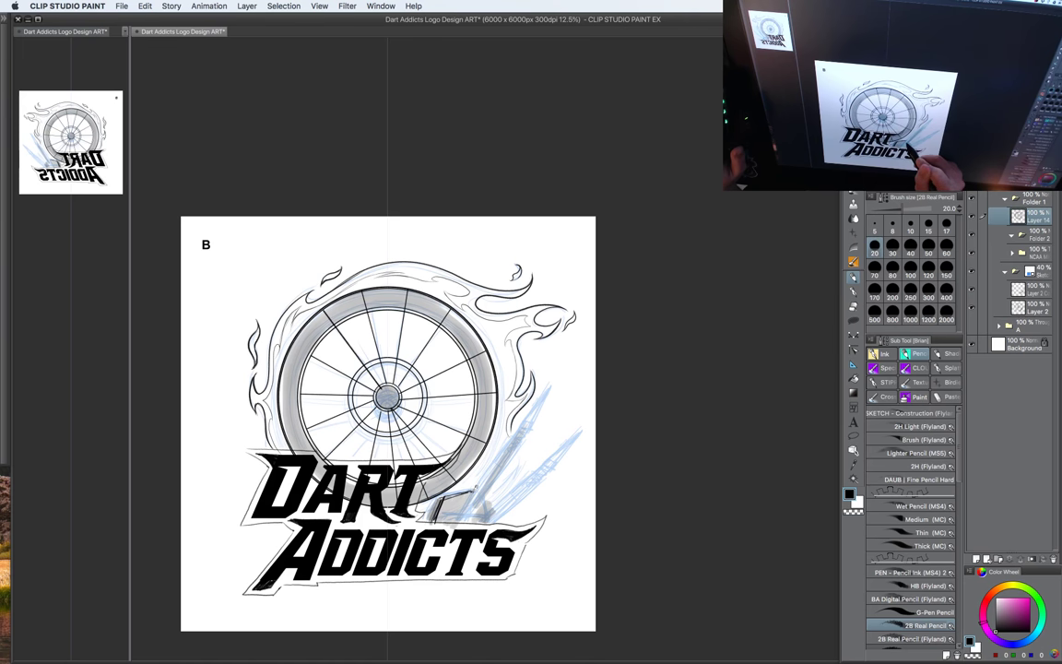
pyautogui.moveTo(431, 438); pyautogui.dragTo(414, 466)
pyautogui.moveTo(474, 487); pyautogui.dragTo(516, 432)
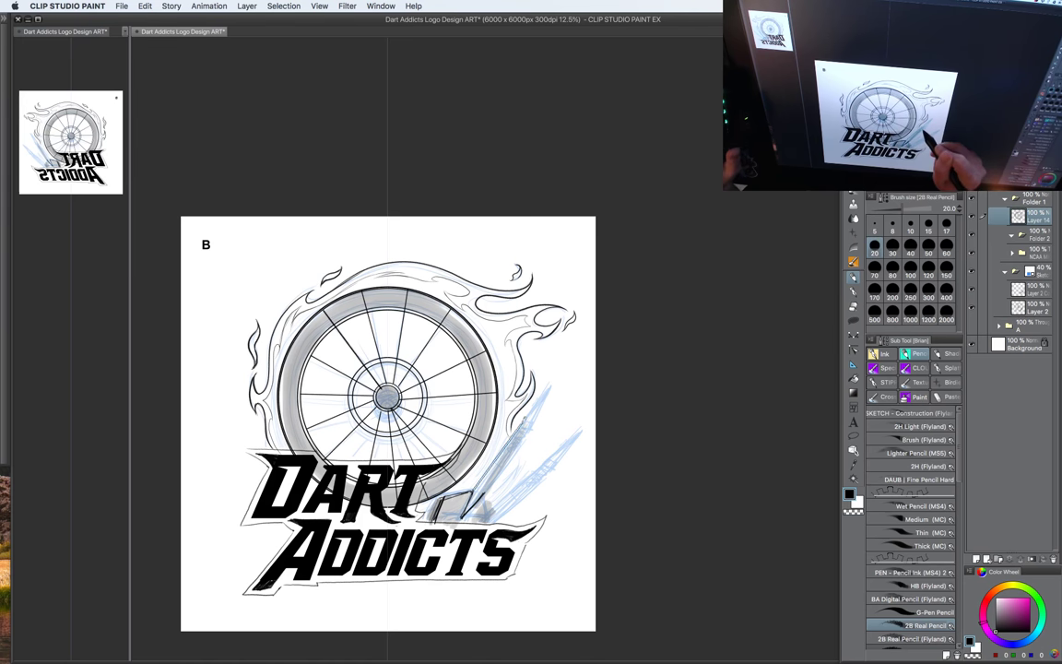
pyautogui.moveTo(463, 516)
pyautogui.mouseDown()
pyautogui.moveTo(527, 430)
pyautogui.moveTo(465, 517)
pyautogui.mouseUp()
pyautogui.press(']')
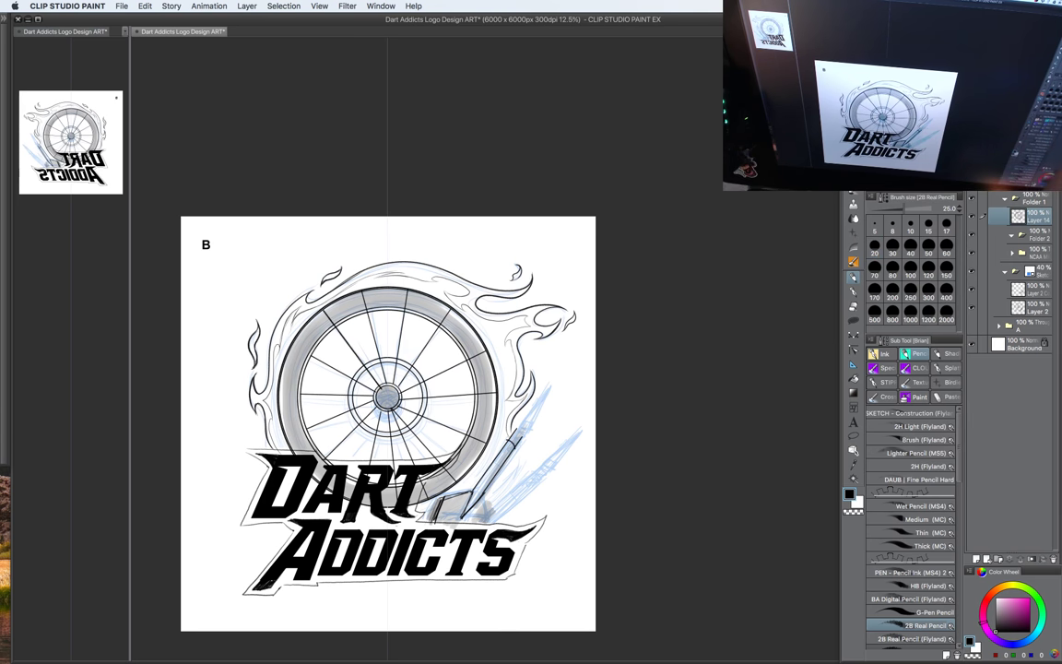
# Step: Draw the left dart's collar bands, upper barrel and pointed needle tip at brush size 25
pyautogui.press('Tab')
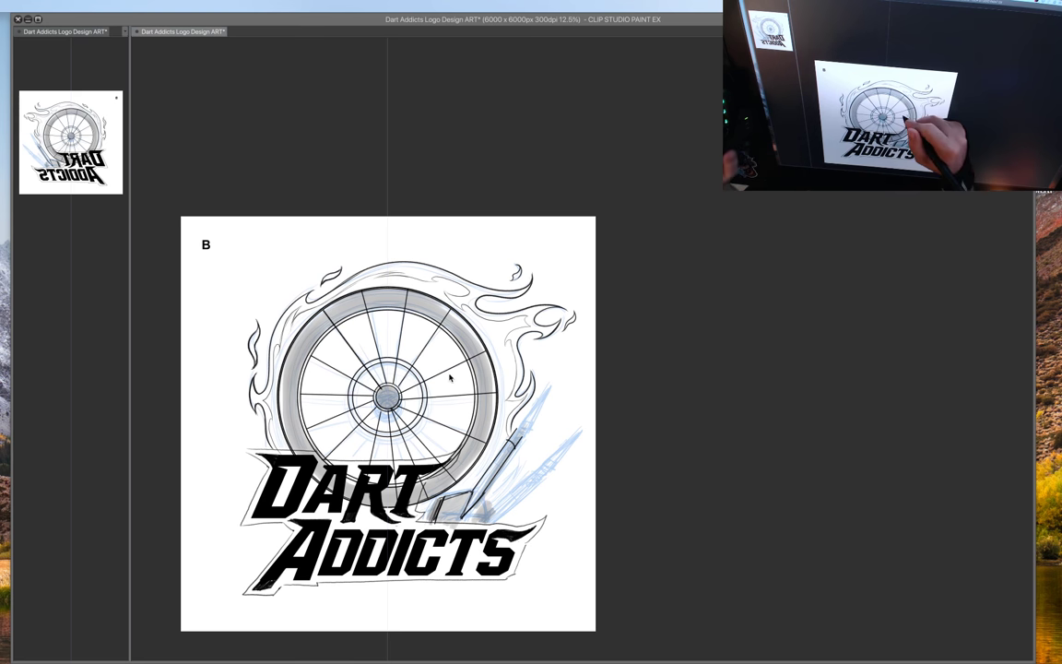
pyautogui.press('Tab')
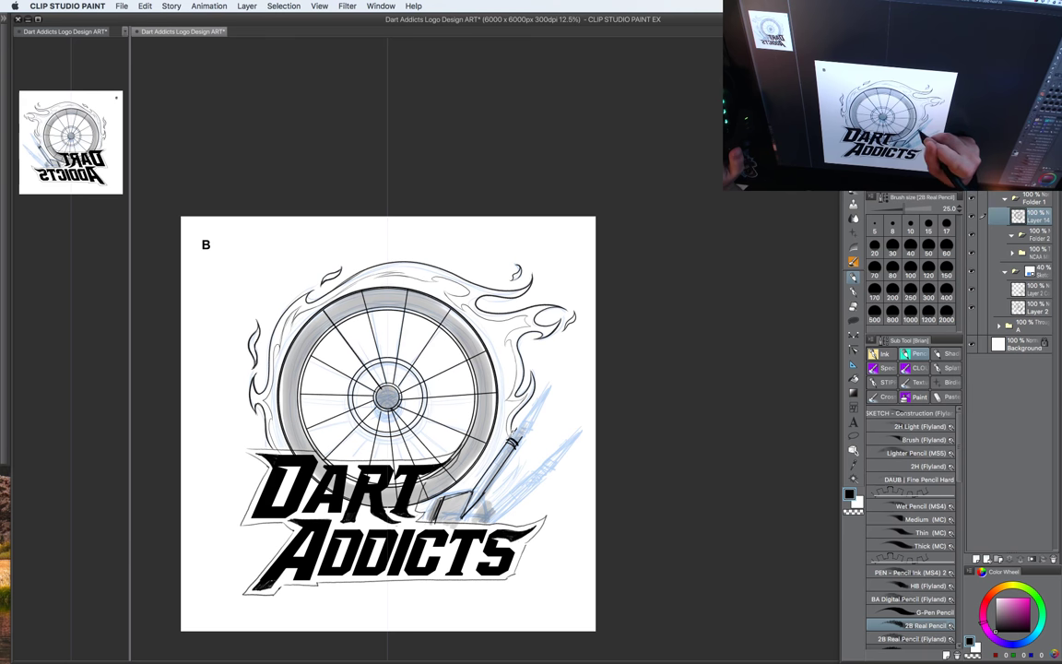
pyautogui.moveTo(519, 437); pyautogui.dragTo(545, 400)
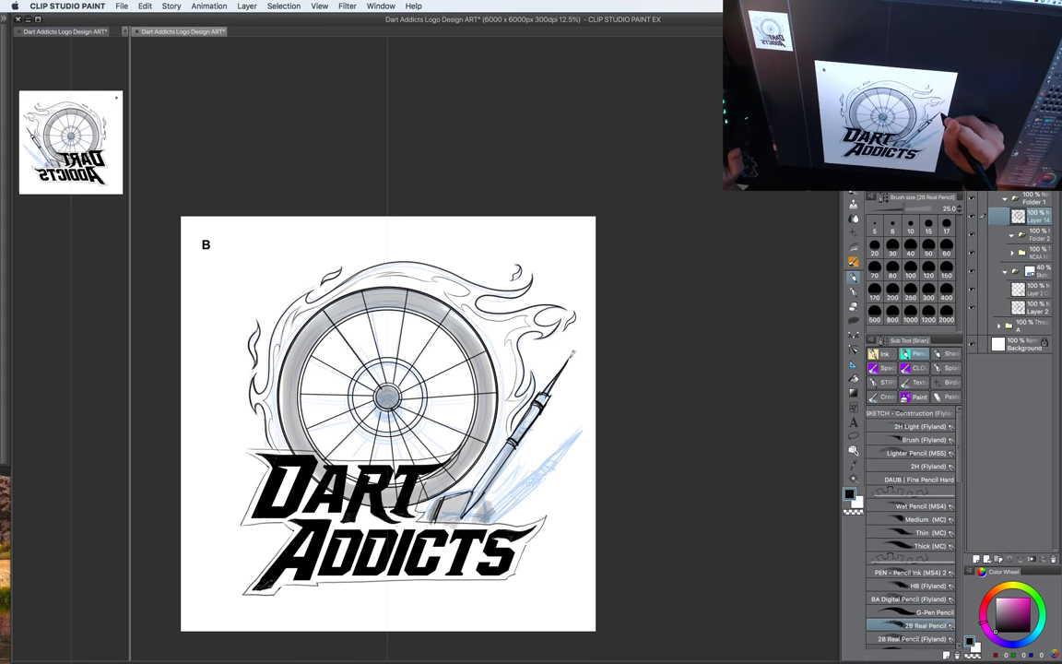
# Step: Thicken the left dart's outline and draw grip rings along its barrel, raising the brush size to 35
pyautogui.moveTo(587, 473); pyautogui.dragTo(580, 436)
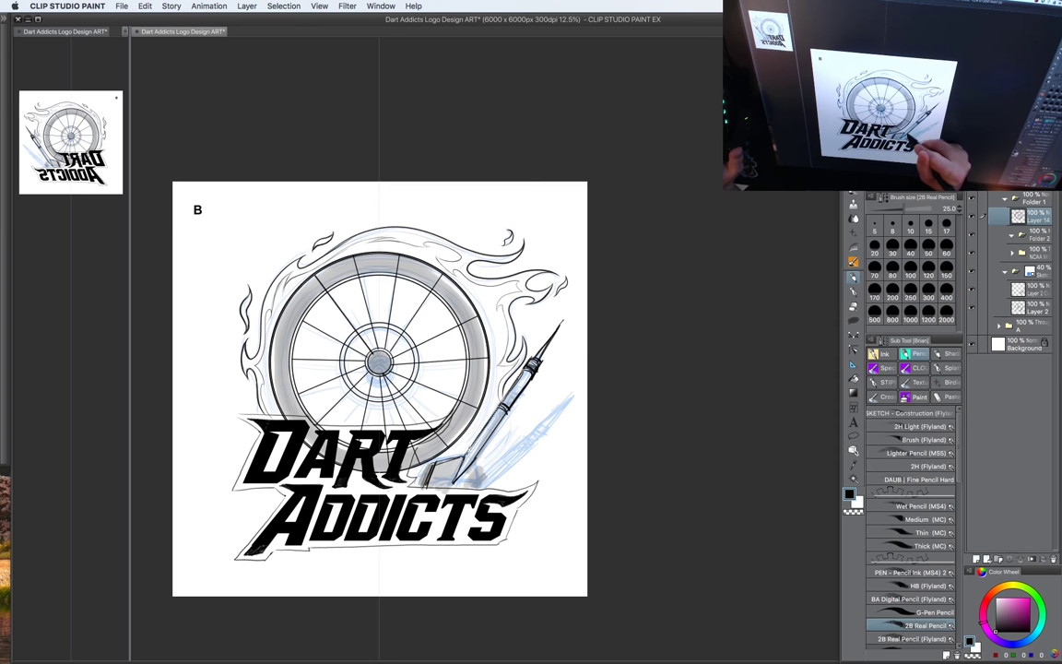
pyautogui.press(']')
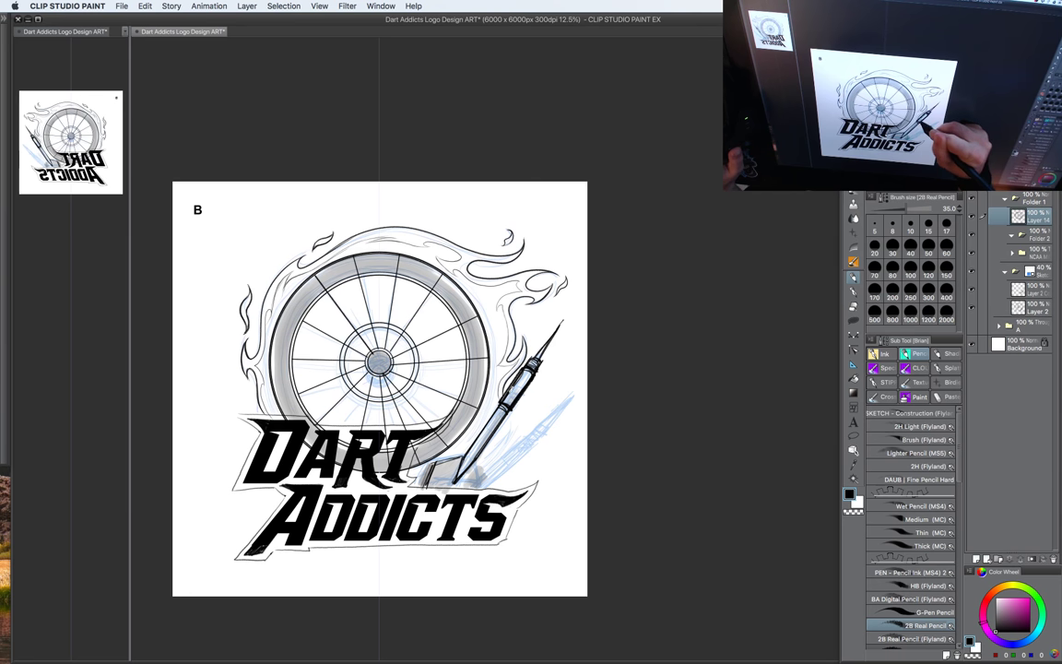
pyautogui.press('c')
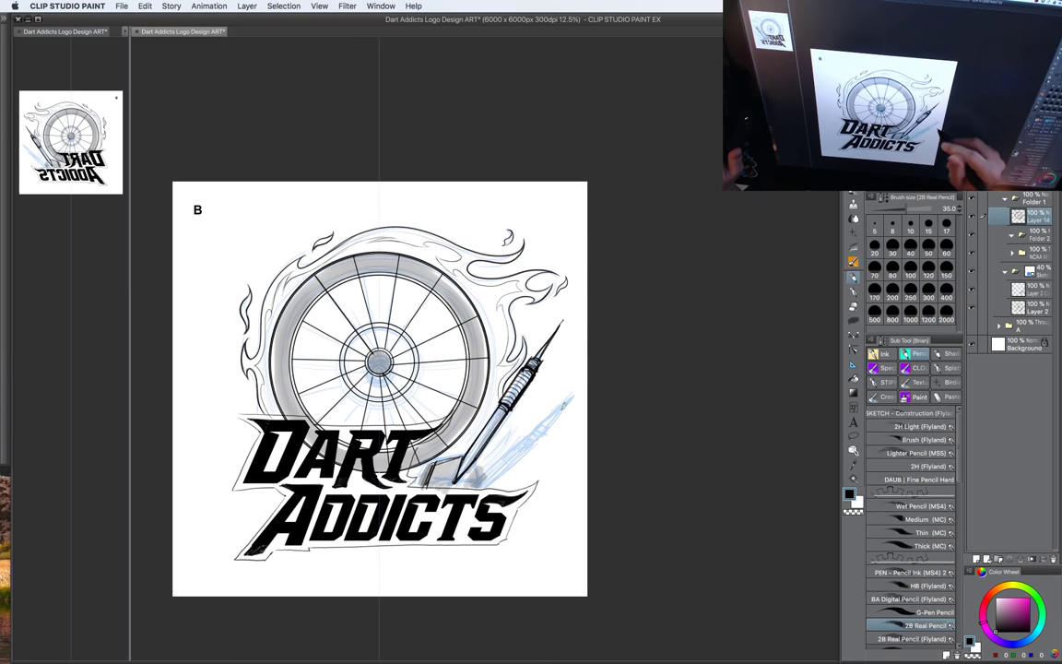
# Step: Darken the left dart's shaft edges and draw its tail flights with shading lines at brush size 35
pyautogui.moveTo(574, 409); pyautogui.dragTo(602, 370)
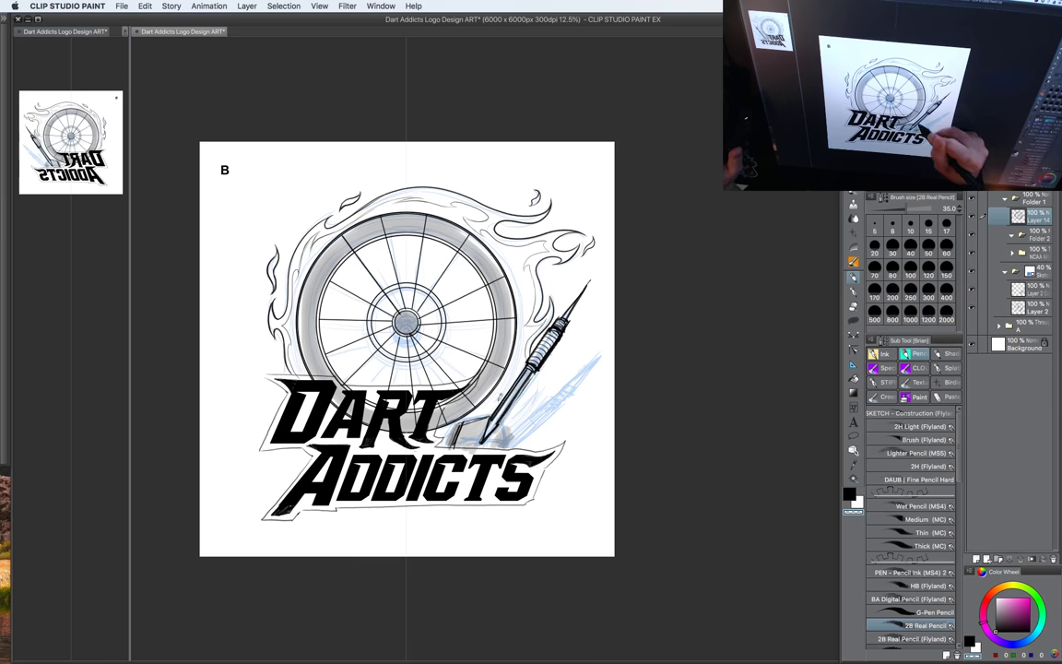
pyautogui.press('c')
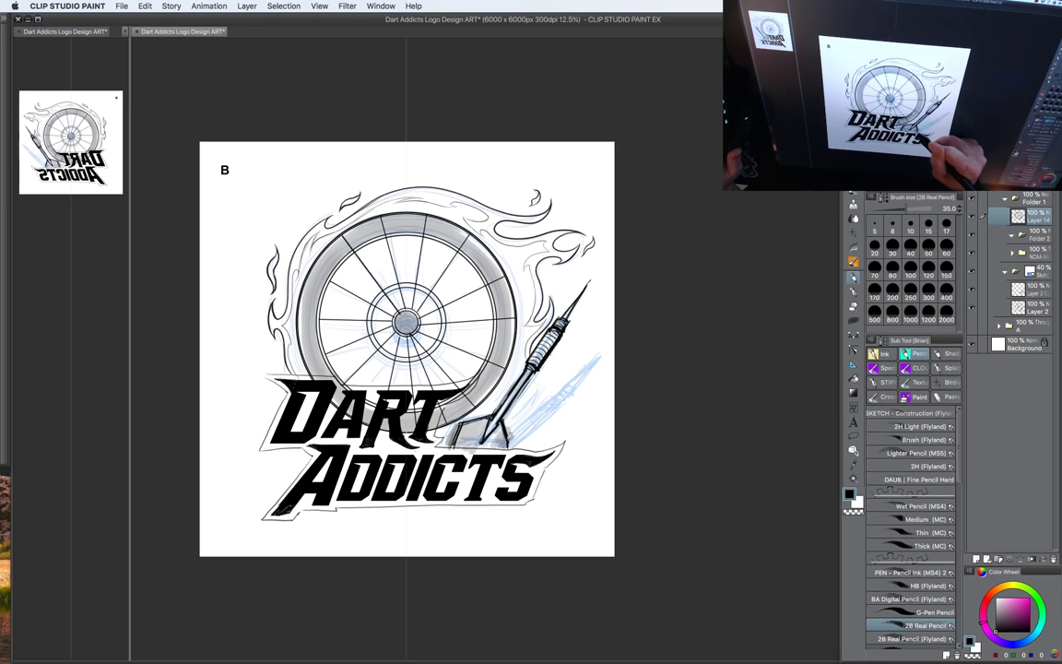
pyautogui.moveTo(546, 415); pyautogui.dragTo(548, 414)
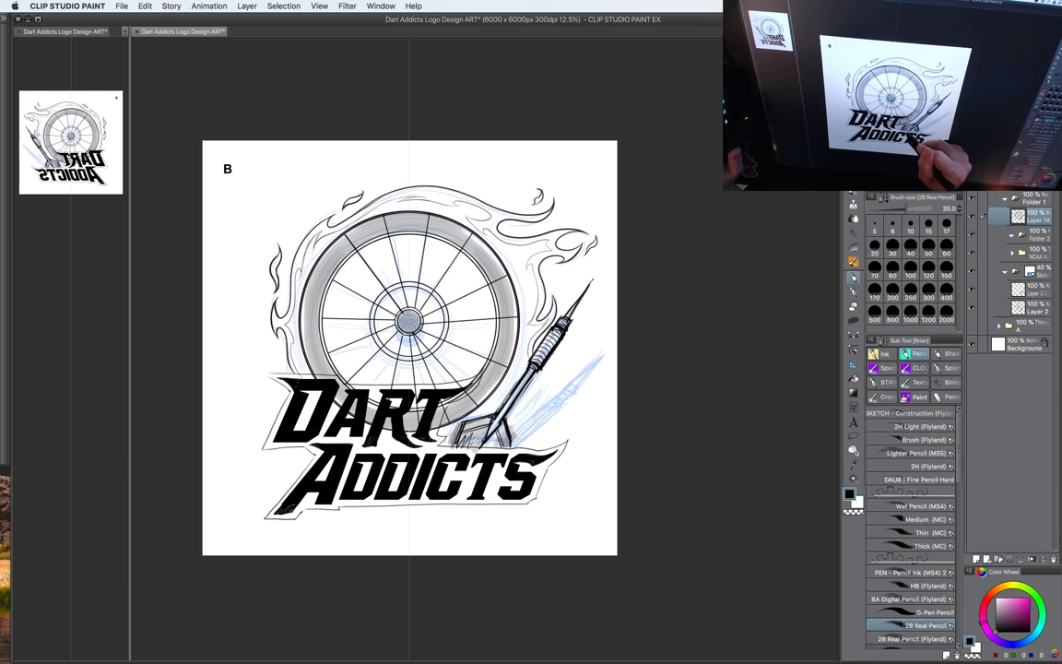
# Step: Draw small flame licks along the dart's outer side, beside the second dart's blue sketch, with the 2B Real Pencil
pyautogui.moveTo(571, 375); pyautogui.dragTo(552, 423)
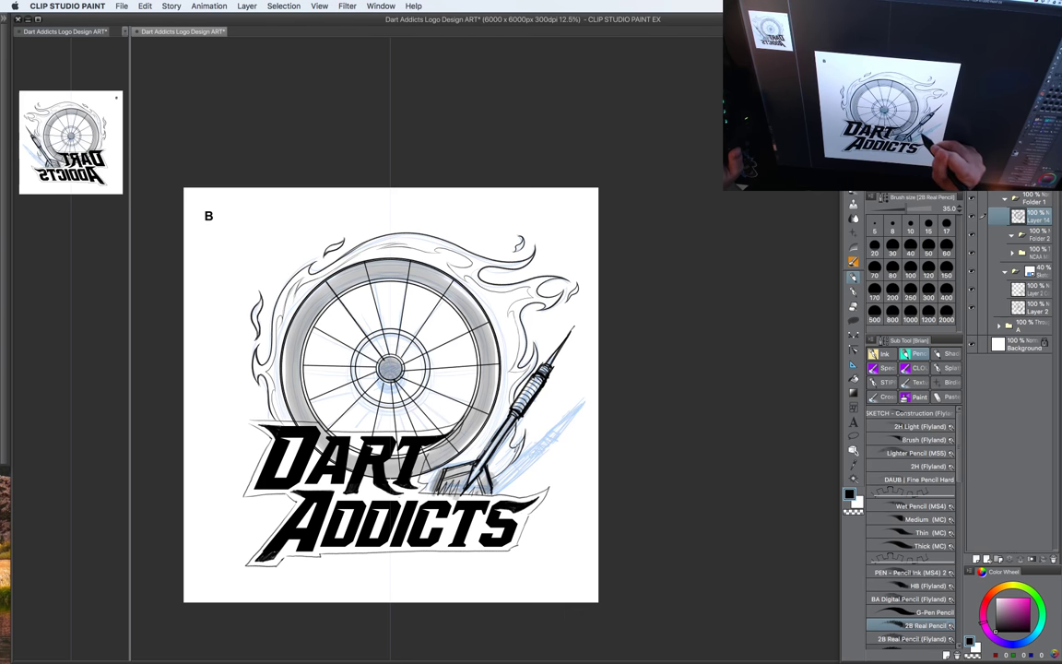
pyautogui.moveTo(577, 425); pyautogui.dragTo(604, 399)
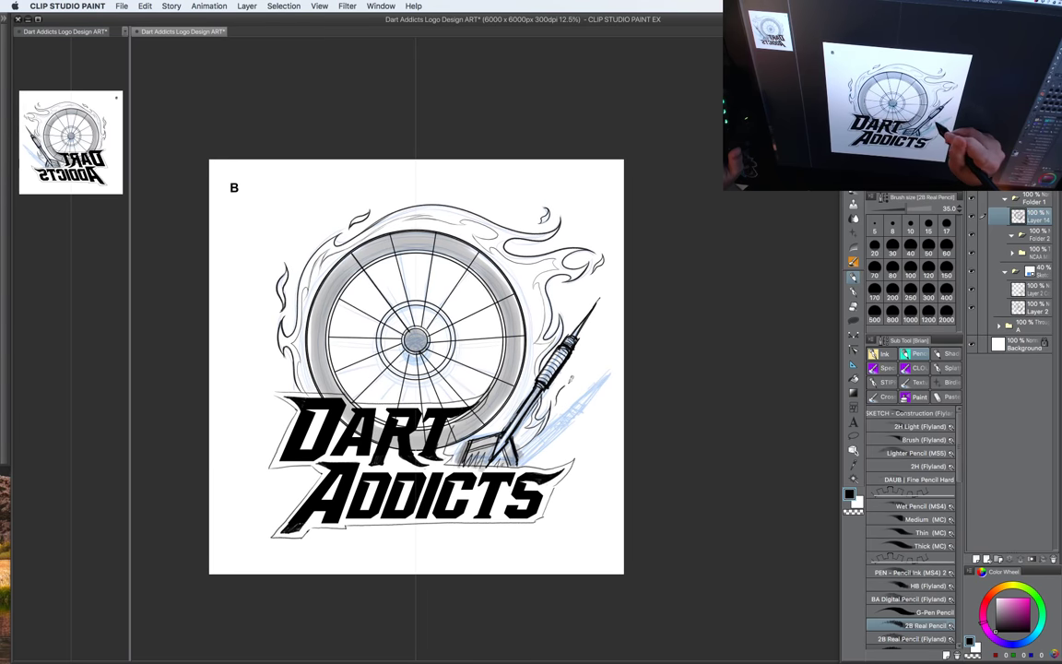
pyautogui.moveTo(607, 388)
pyautogui.mouseDown()
pyautogui.moveTo(595, 367)
pyautogui.moveTo(581, 387)
pyautogui.mouseUp()
pyautogui.moveTo(646, 341)
pyautogui.mouseDown()
pyautogui.moveTo(605, 278)
pyautogui.moveTo(655, 285)
pyautogui.mouseUp()
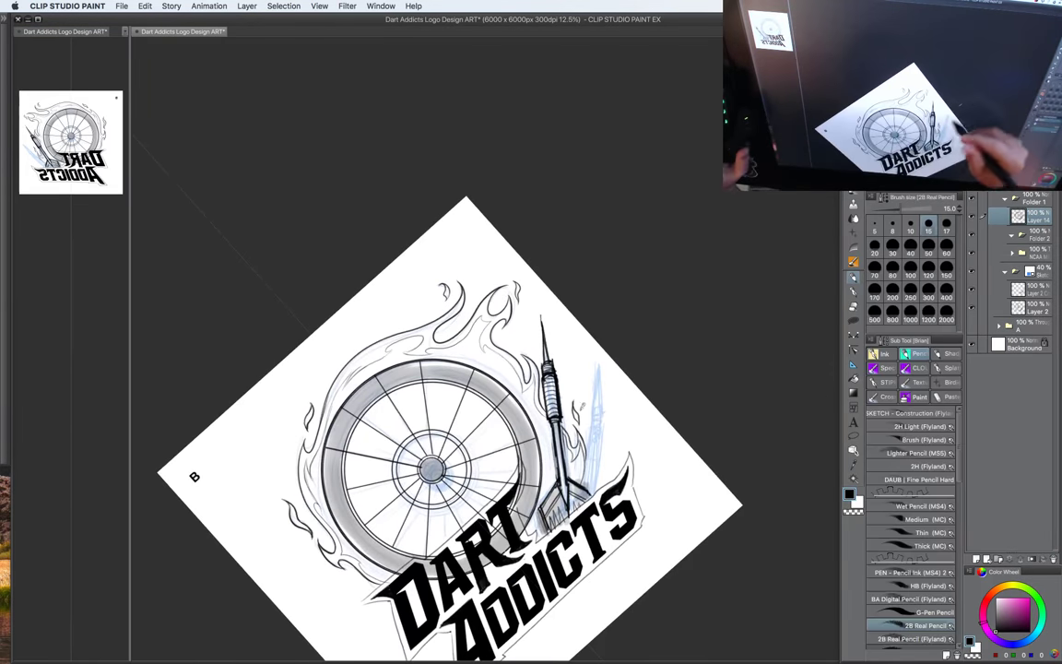
# Step: Lasso-select the finished dart on Layer 14 and paste a copy of it onto a new layer
pyautogui.moveTo(634, 486); pyautogui.dragTo(587, 451)
pyautogui.press('m')
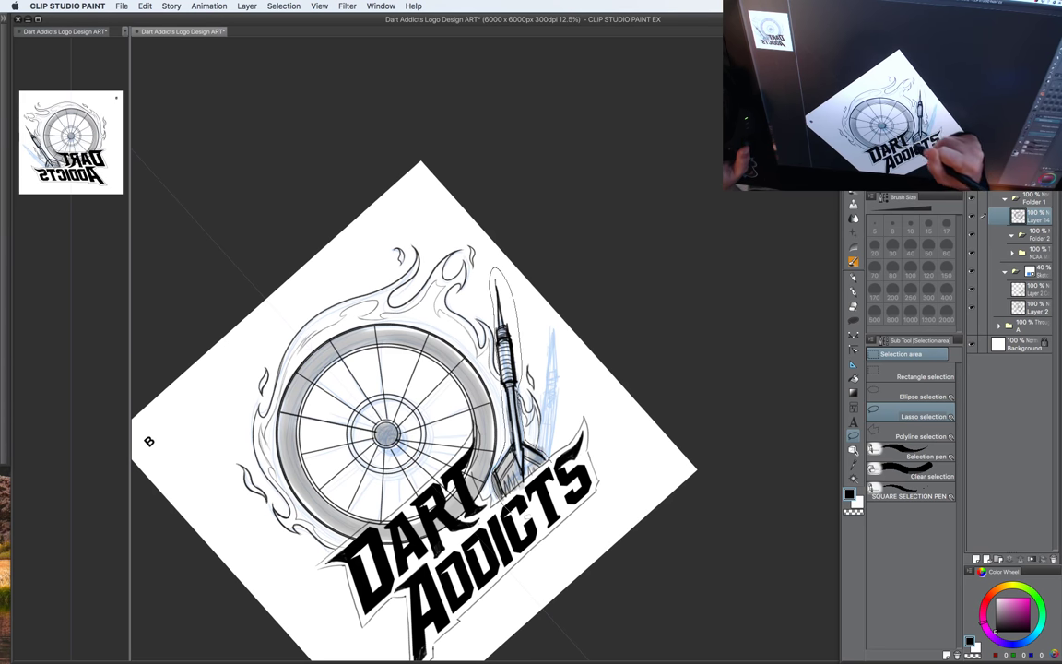
pyautogui.moveTo(534, 506); pyautogui.dragTo(518, 517)
pyautogui.press('super+c')
pyautogui.press('super+v')
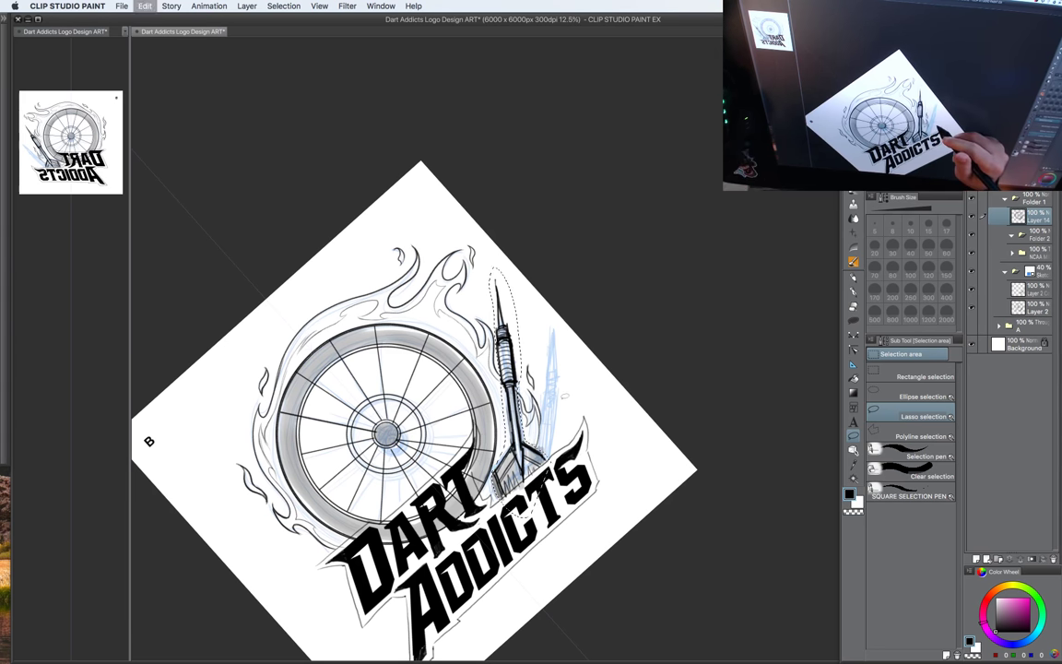
pyautogui.press('super+v')
# Step: Rotate the copied dart, scale it down slightly and place it over the blue sketch as the second dart, then clear the selection
pyautogui.press('super+t')
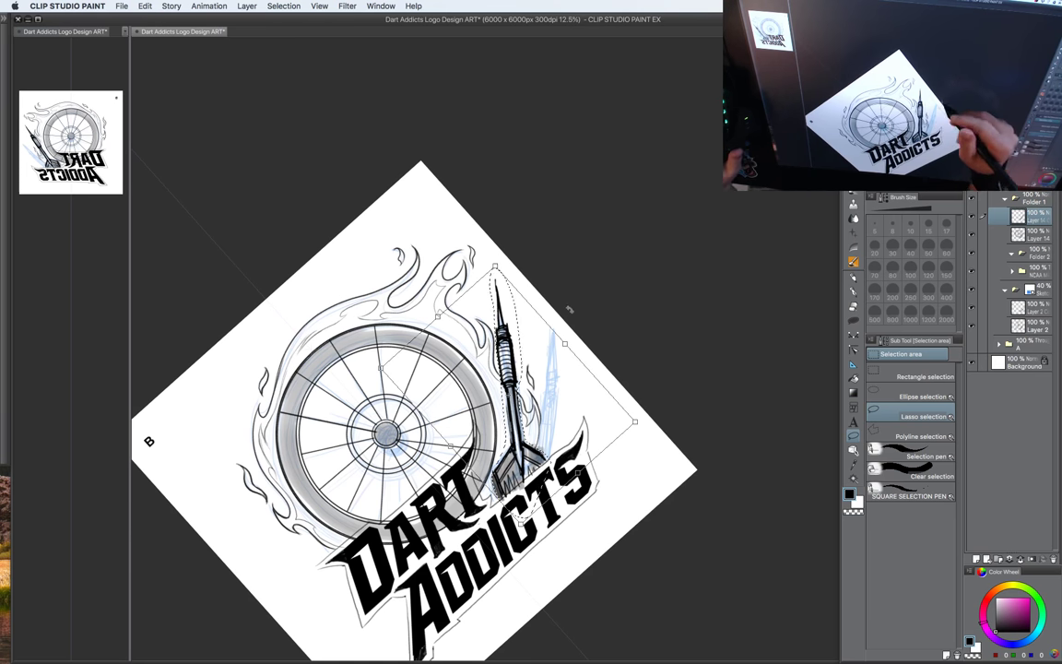
pyautogui.moveTo(567, 271); pyautogui.dragTo(599, 282)
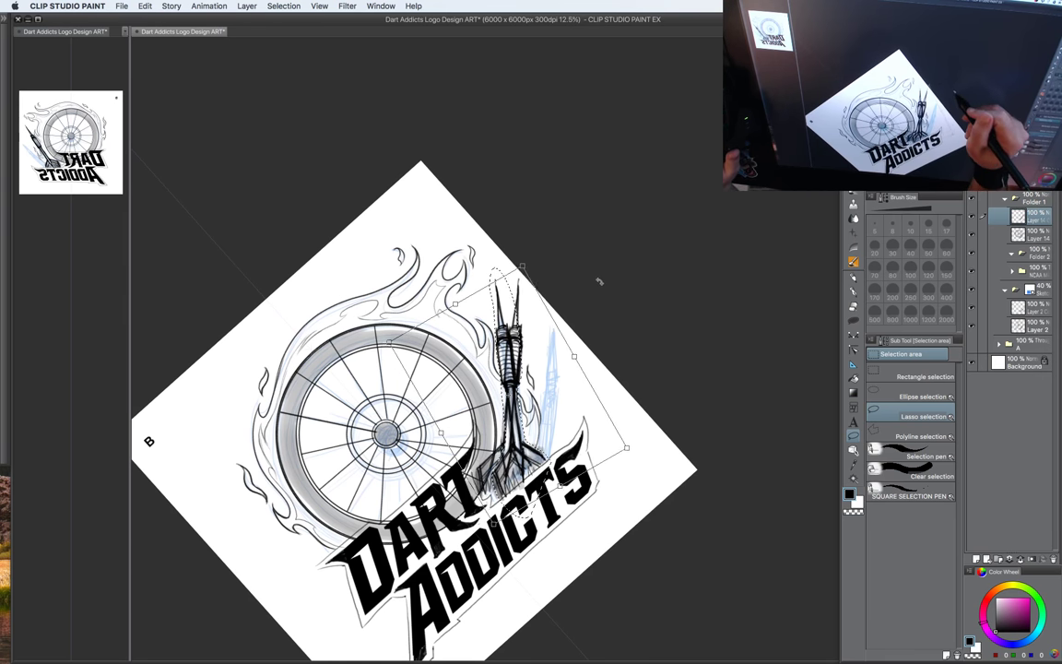
pyautogui.moveTo(540, 401); pyautogui.dragTo(572, 417)
pyautogui.moveTo(555, 283); pyautogui.dragTo(554, 309)
pyautogui.moveTo(563, 391); pyautogui.dragTo(562, 381)
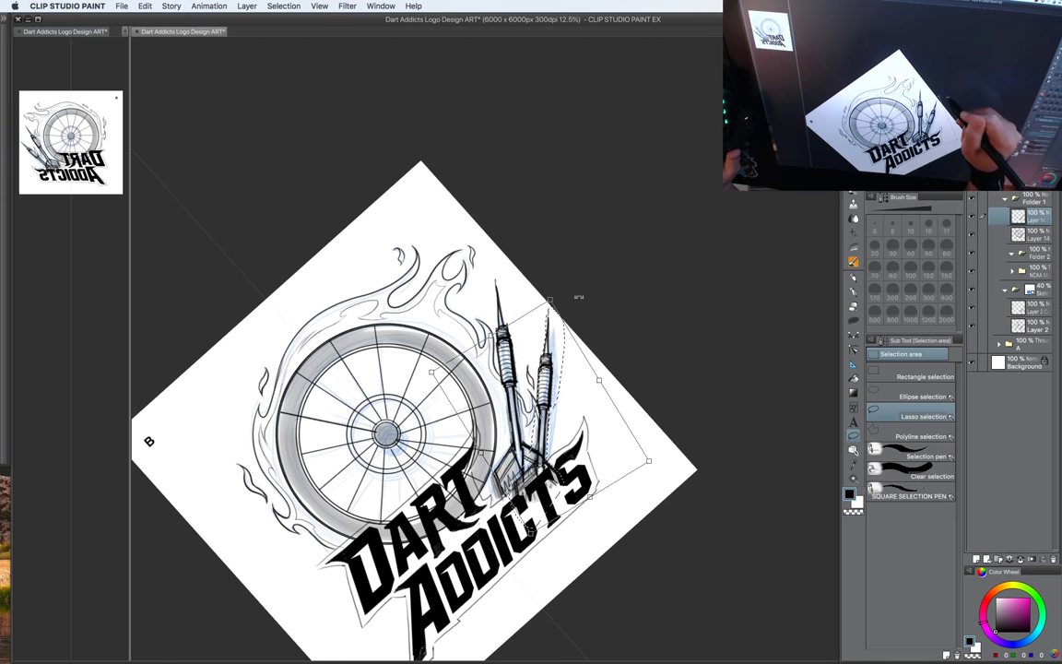
pyautogui.moveTo(578, 296); pyautogui.dragTo(571, 293)
pyautogui.moveTo(556, 361); pyautogui.dragTo(558, 358)
pyautogui.moveTo(588, 310); pyautogui.dragTo(585, 308)
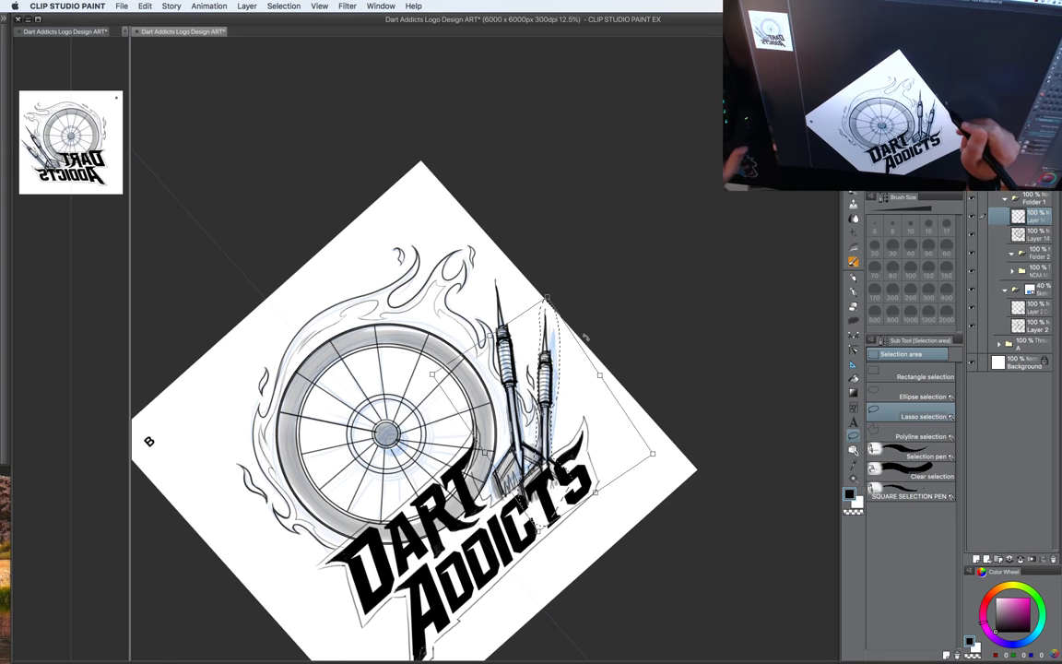
pyautogui.press('Return')
pyautogui.press('r')
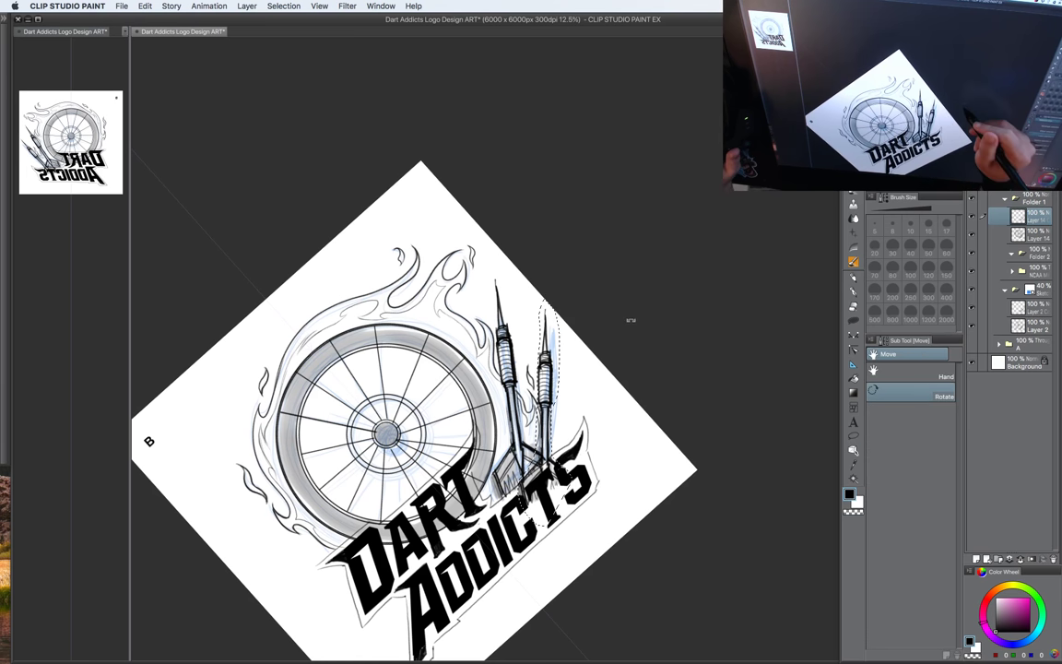
pyautogui.doubleClick(637, 329)
pyautogui.moveTo(624, 359); pyautogui.dragTo(672, 429)
pyautogui.press('super+d')
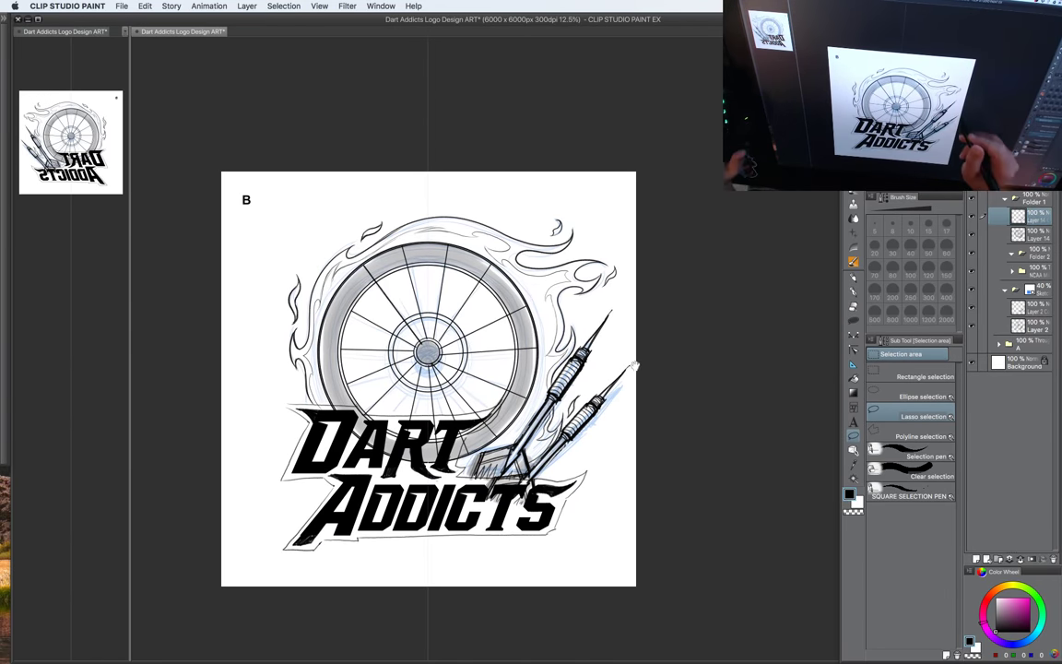
# Step: Delete the 40% opacity folder that holds the blue construction sketch
pyautogui.moveTo(635, 366); pyautogui.dragTo(637, 387)
pyautogui.click(1005, 290)
pyautogui.moveTo(1032, 292)
pyautogui.mouseDown()
pyautogui.moveTo(1026, 420)
pyautogui.moveTo(1054, 559)
pyautogui.mouseUp()
pyautogui.moveTo(661, 420); pyautogui.dragTo(697, 439)
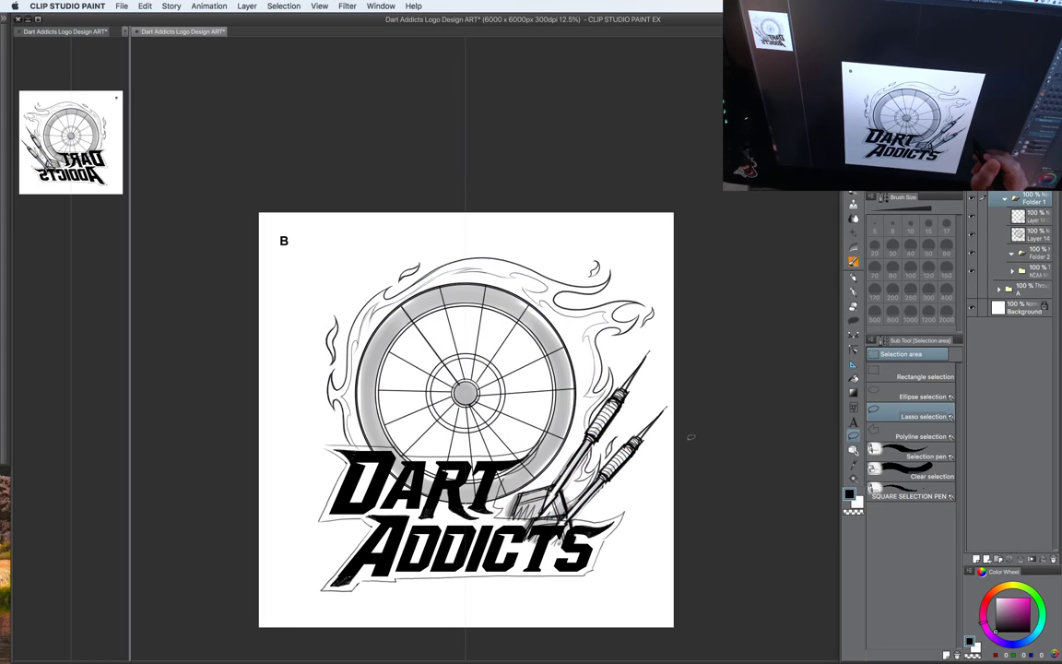
# Step: Thicken the outline of the wheel's central hub on Layer 14 with the 2B Real Pencil, raising the brush size to 20
pyautogui.press('b')
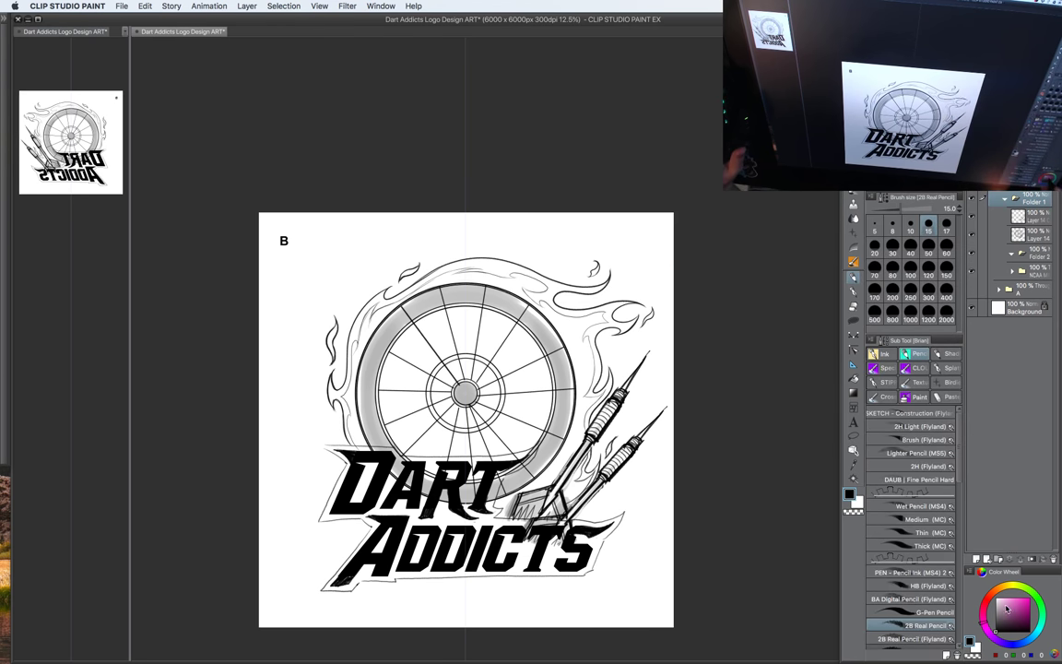
pyautogui.keyDown('shift'); pyautogui.keyDown('super'); pyautogui.click(560, 352); pyautogui.keyUp('super'); pyautogui.keyUp('shift')
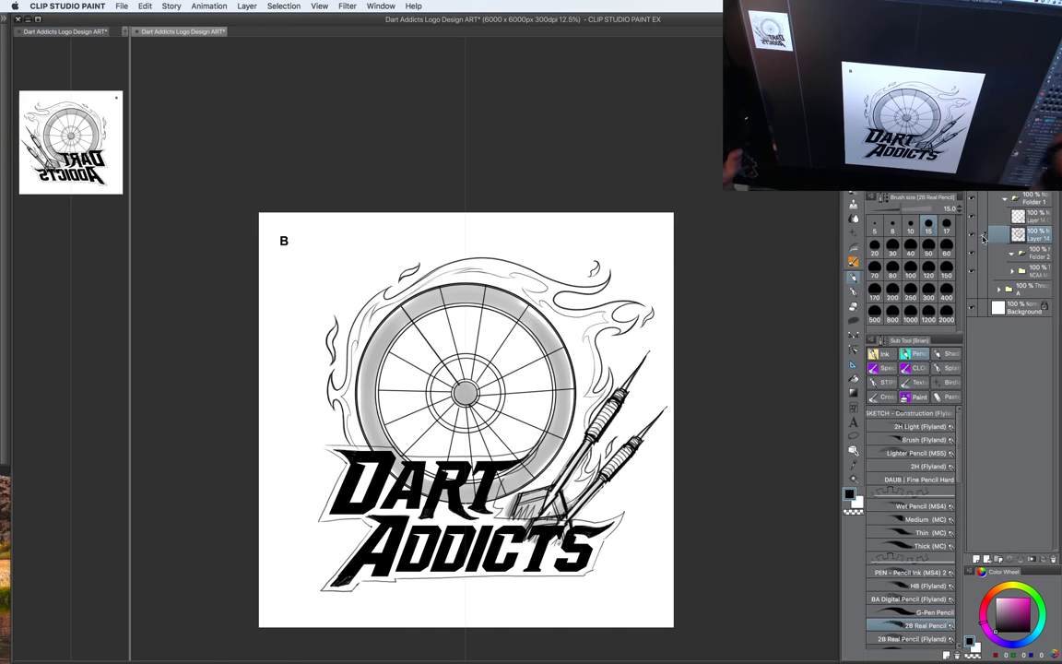
pyautogui.click(972, 236)
pyautogui.click(973, 236)
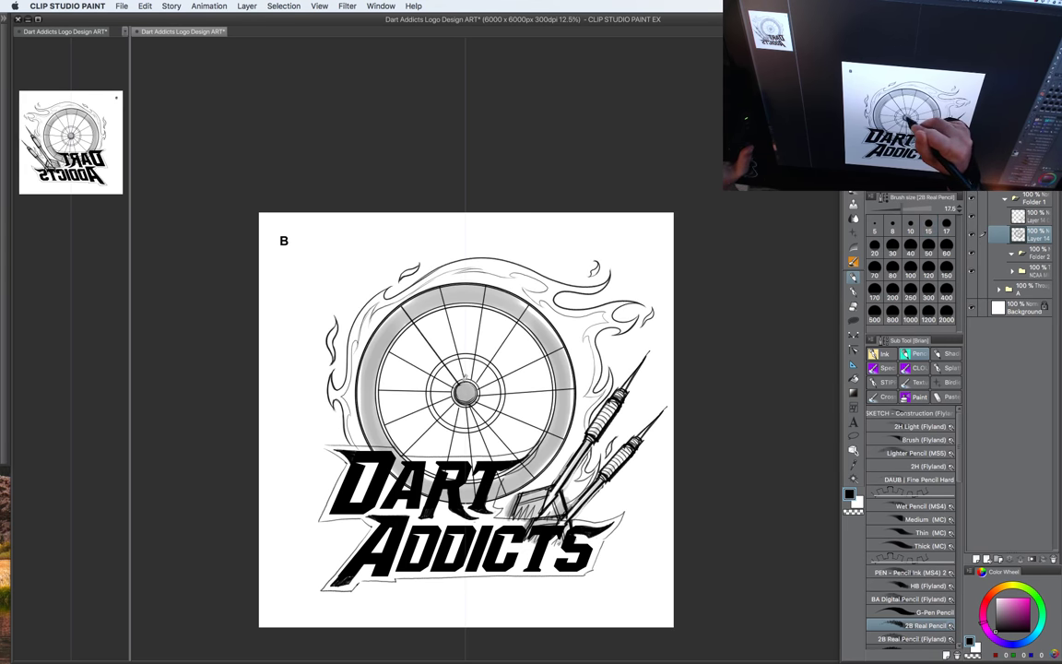
pyautogui.press(']')
pyautogui.press('c')
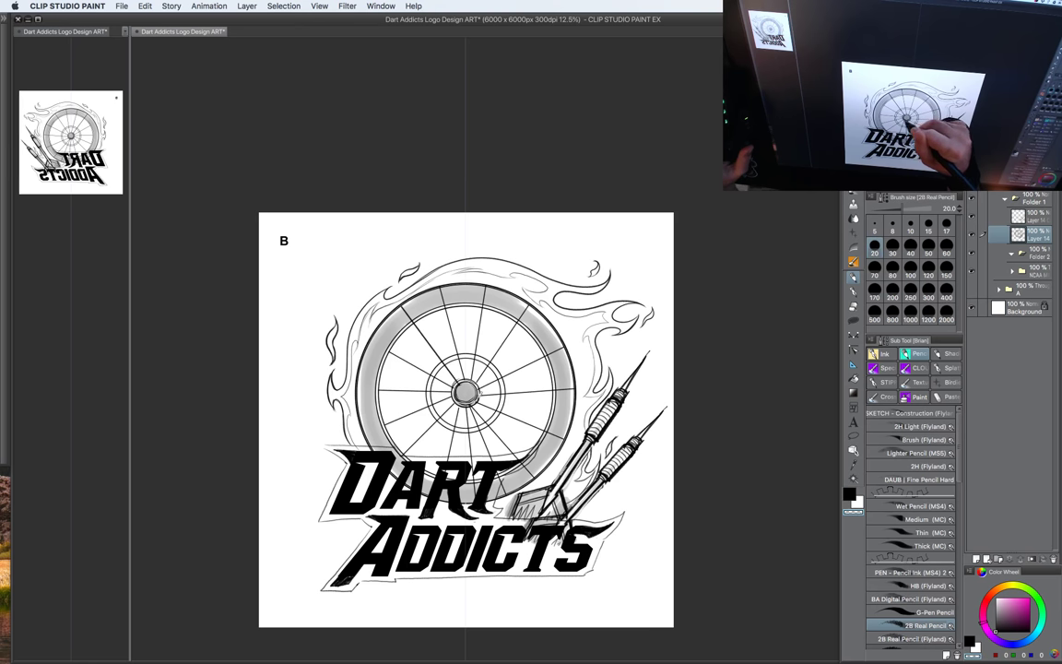
pyautogui.press('x')
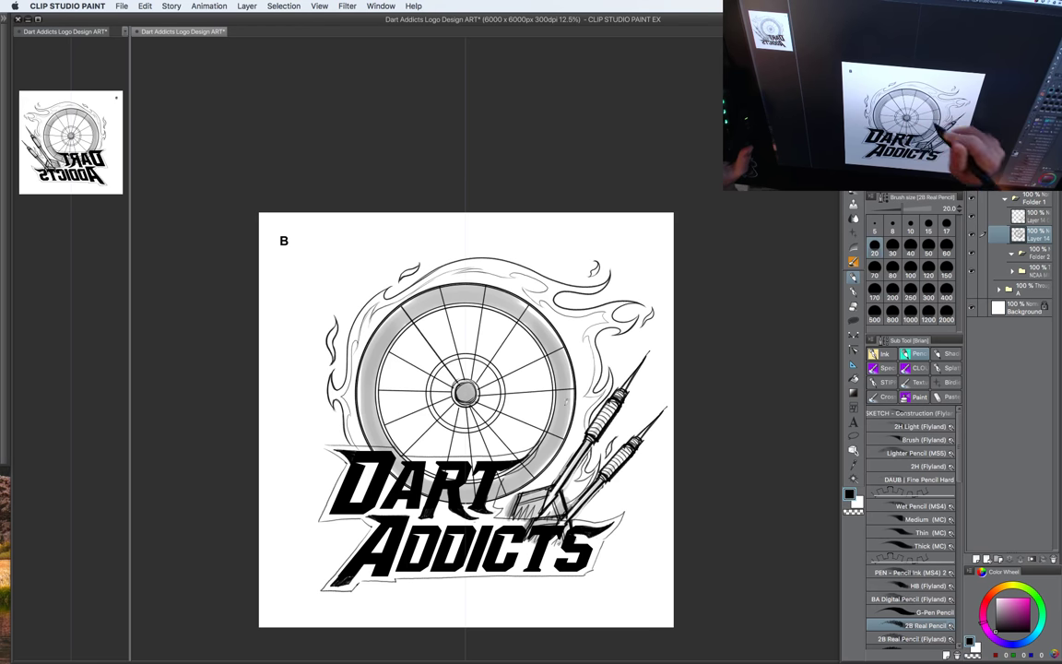
pyautogui.moveTo(554, 379); pyautogui.dragTo(559, 368)
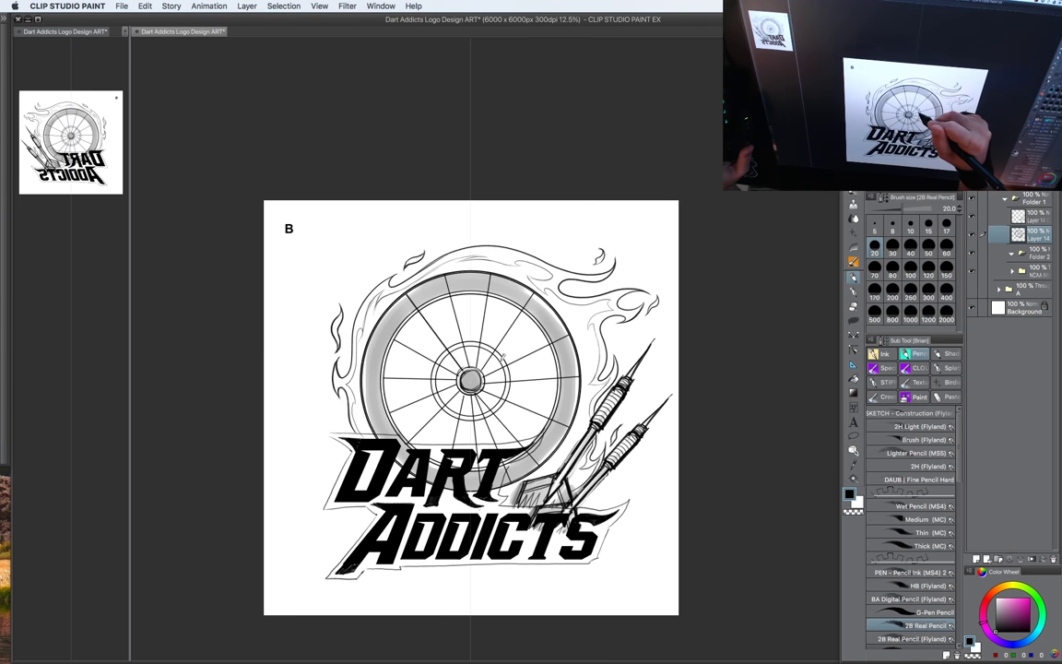
# Step: Shade the ring around the wheel hub grey with the COPIC Wet Tip marker at brush size 150
pyautogui.press('p')
pyautogui.press('[')
pyautogui.press('[')
pyautogui.press('[')
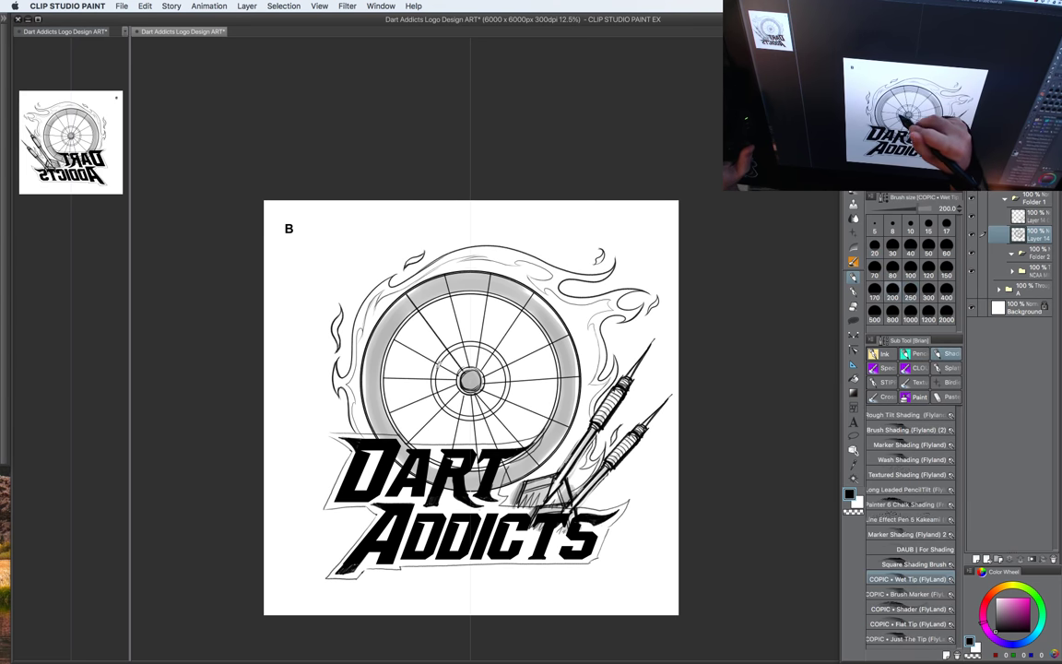
pyautogui.moveTo(452, 351)
pyautogui.mouseDown()
pyautogui.moveTo(446, 405)
pyautogui.moveTo(464, 412)
pyautogui.mouseUp()
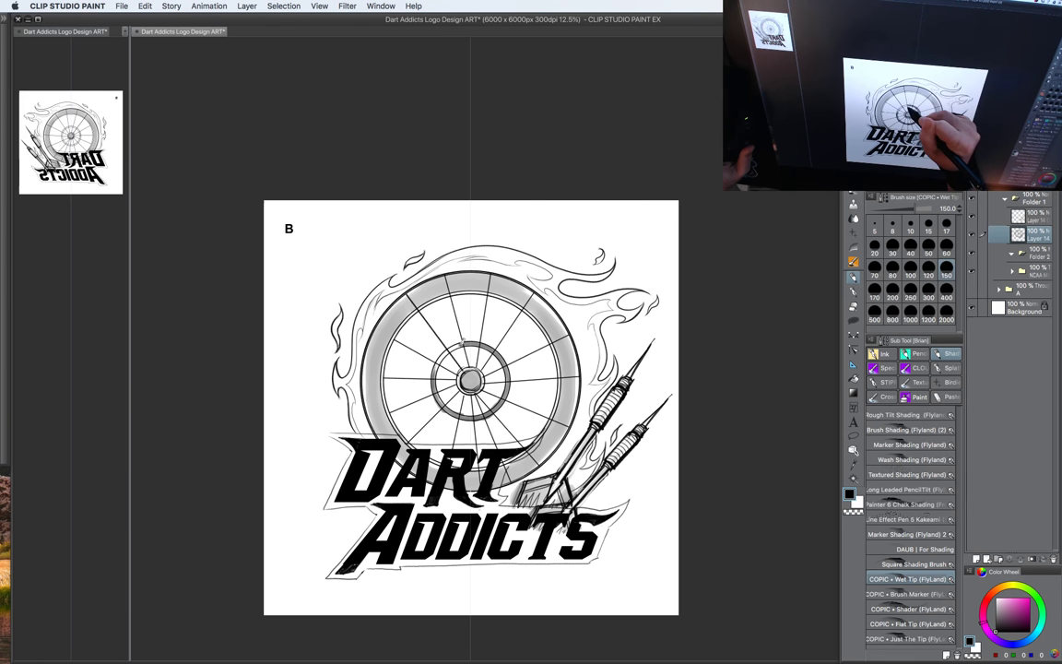
pyautogui.moveTo(471, 407); pyautogui.dragTo(452, 372)
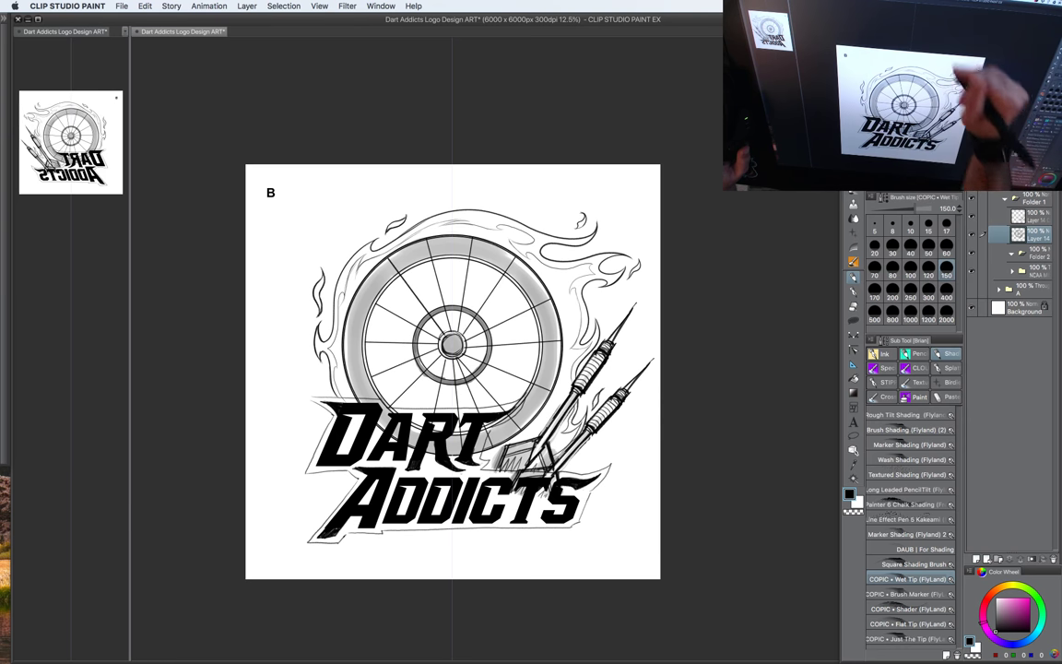
pyautogui.press('Tab')
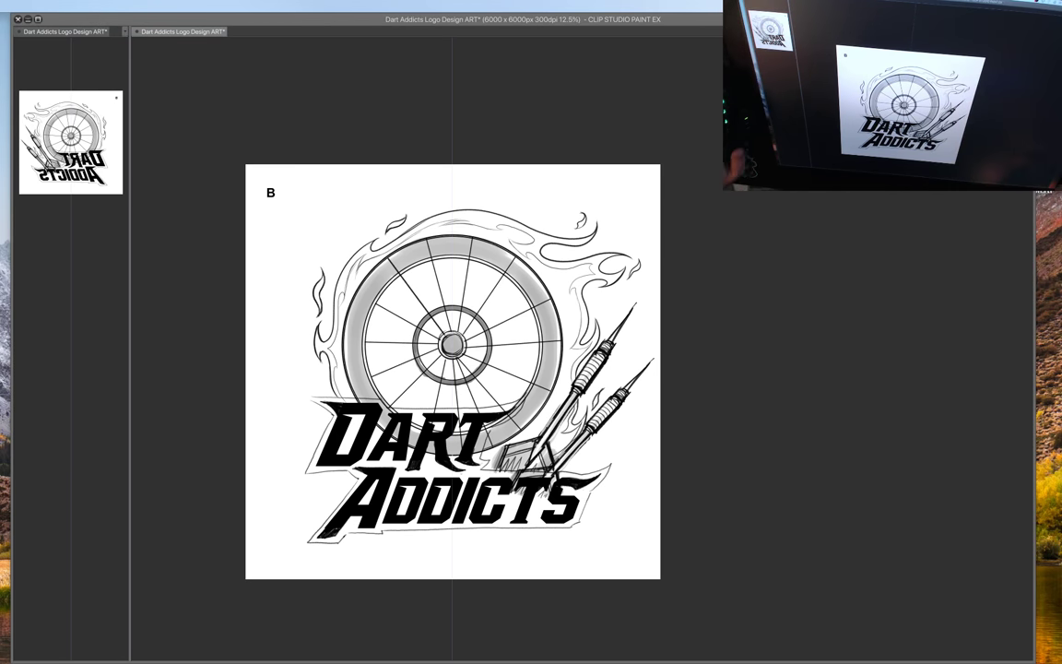
pyautogui.press('Tab')
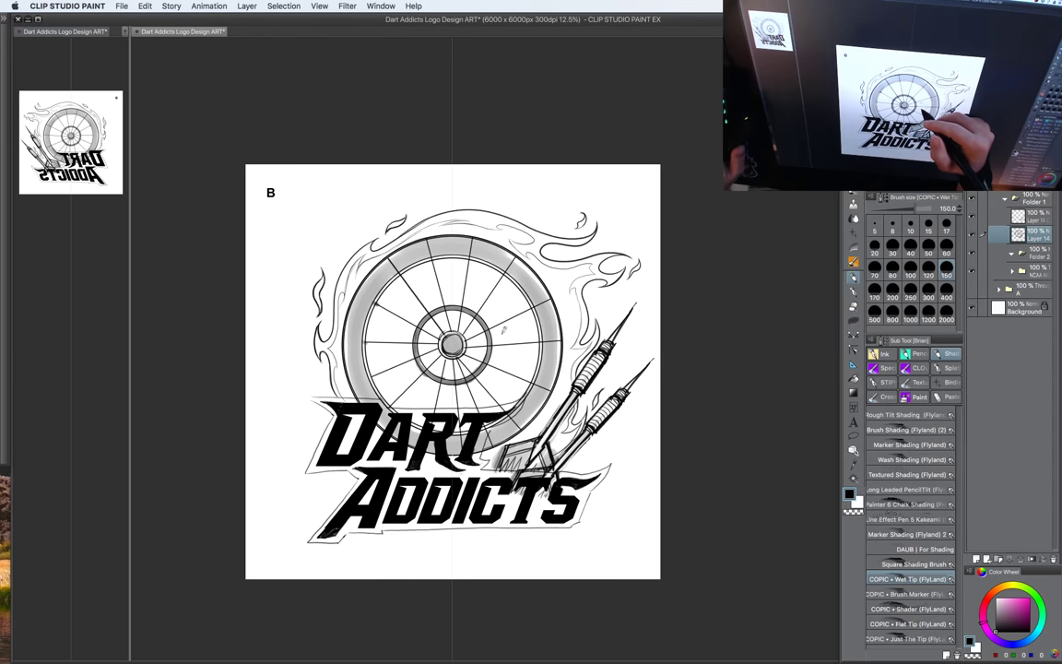
# Step: Draw small slanted ovals all along the wheel's grey rim with the 2B Real Pencil at brush size 15
pyautogui.press('p')
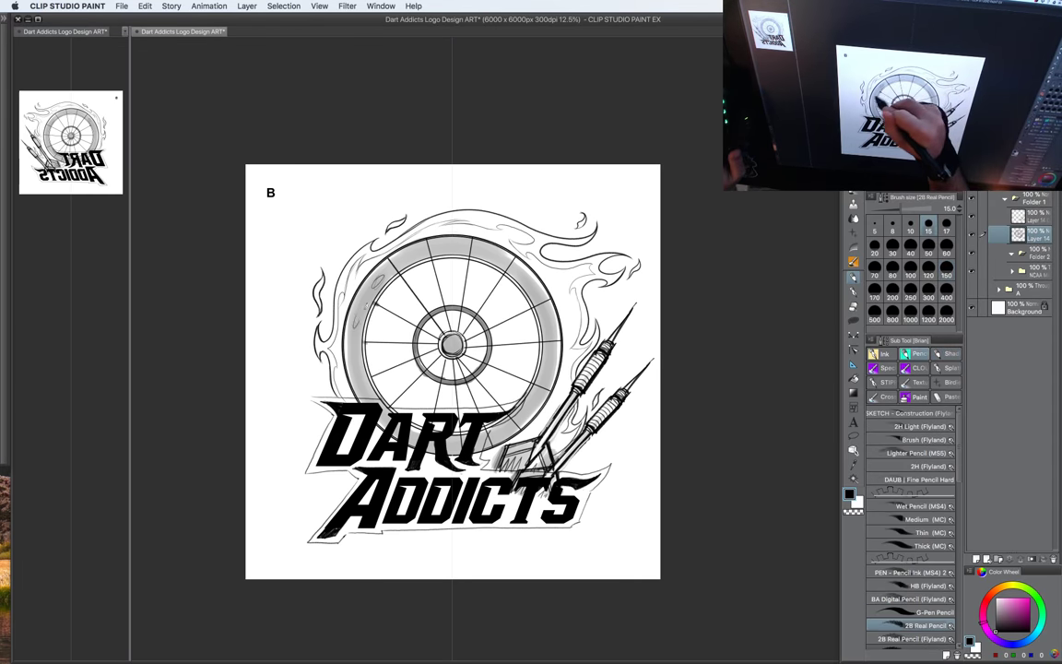
pyautogui.moveTo(424, 243); pyautogui.dragTo(406, 262)
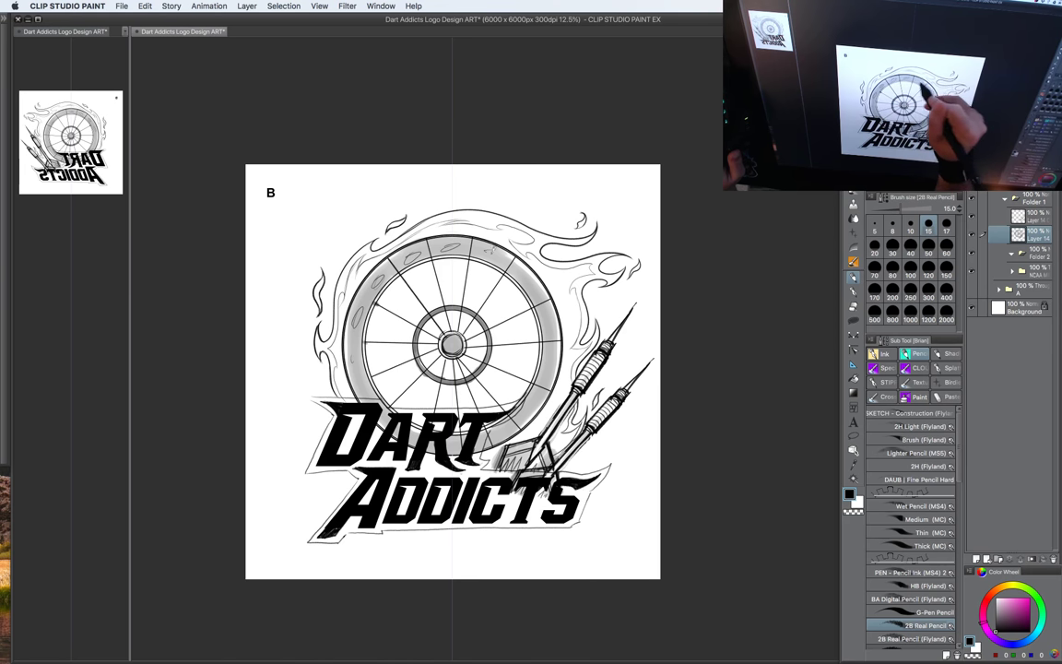
pyautogui.moveTo(534, 282); pyautogui.dragTo(534, 294)
pyautogui.moveTo(552, 348)
pyautogui.mouseDown()
pyautogui.moveTo(527, 408)
pyautogui.moveTo(547, 437)
pyautogui.mouseUp()
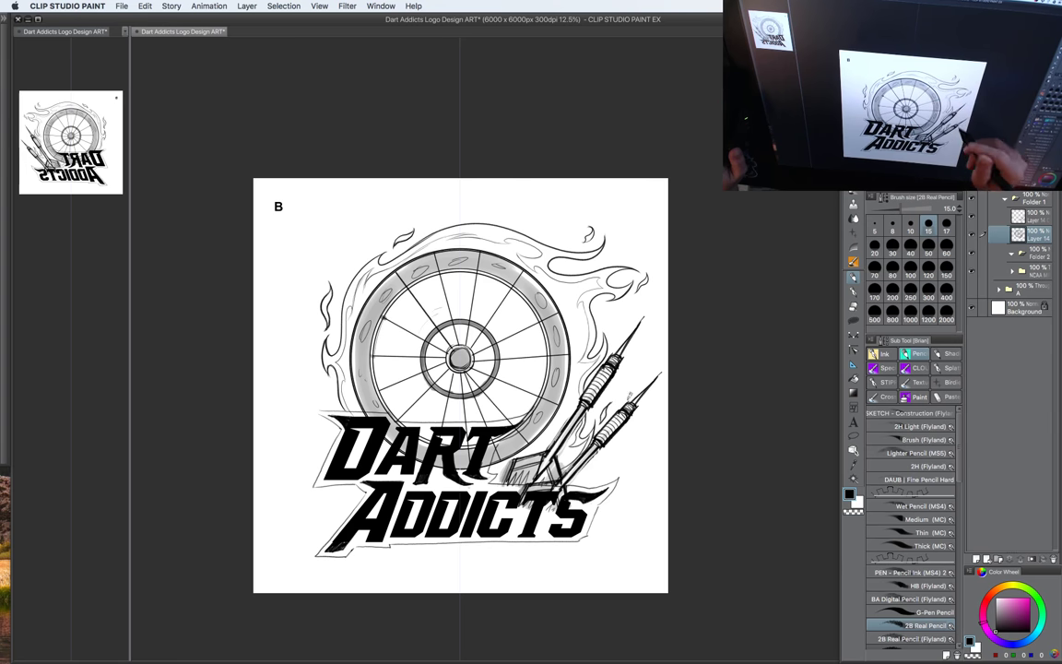
pyautogui.moveTo(629, 396); pyautogui.dragTo(651, 404)
pyautogui.press('[')
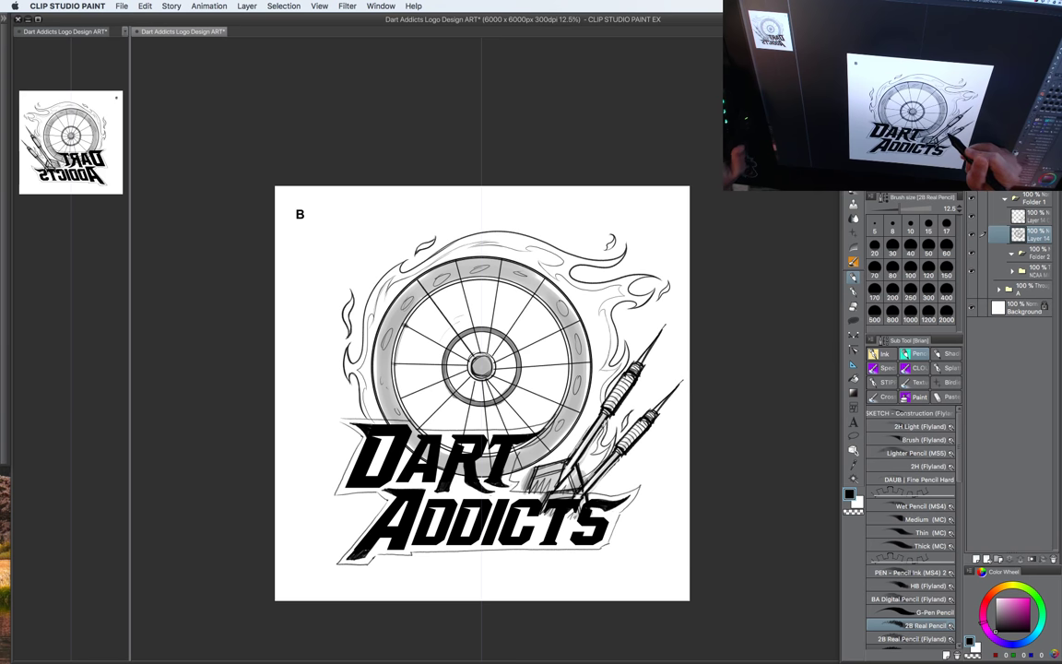
# Step: Shade the flames around the wheel and darts light grey with the COPIC Wet Tip, raising the brush size from 250 to 350
pyautogui.press('b')
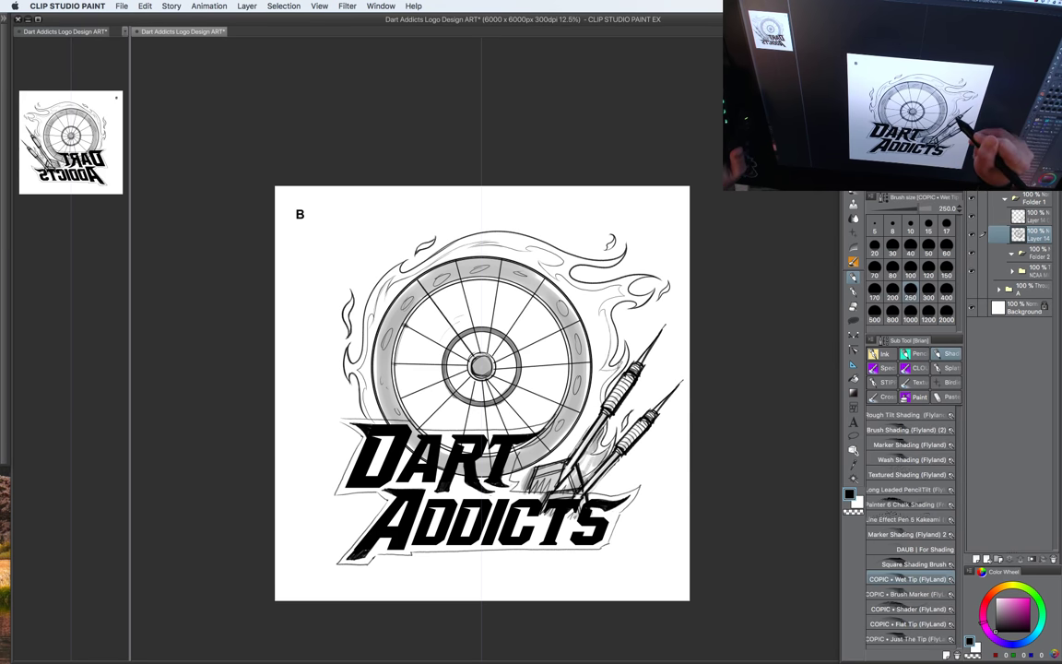
pyautogui.press(']')
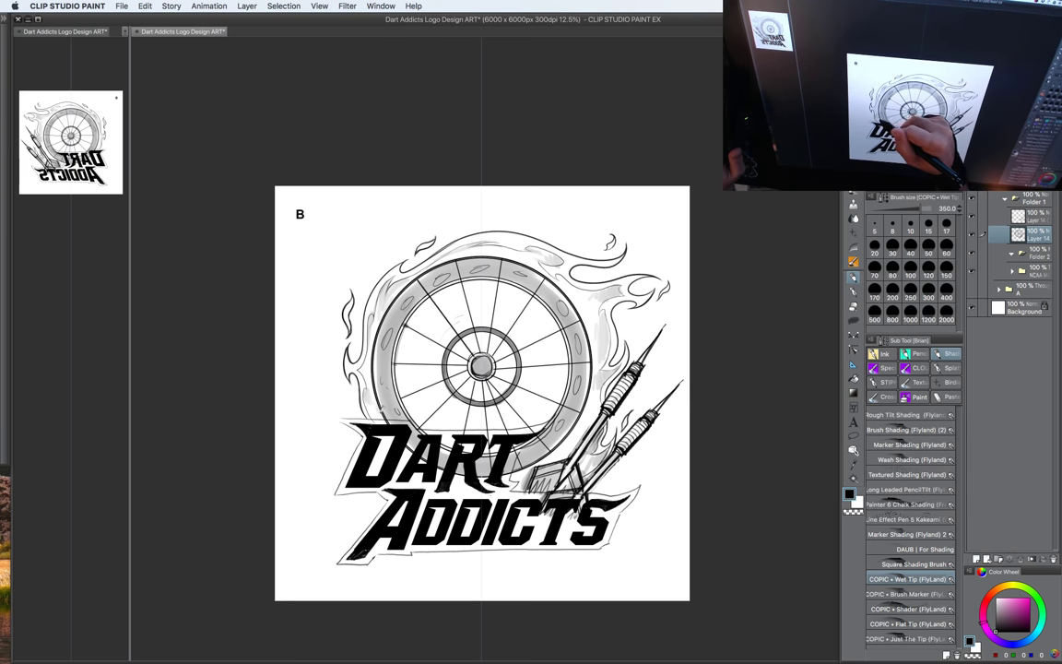
pyautogui.moveTo(666, 423); pyautogui.dragTo(683, 425)
pyautogui.scroll(-2, 670, 451)
pyautogui.scroll(2, 687, 439)
# Step: Add a new layer beneath the visible DART lettering layer and choose the Lasso fill tool
pyautogui.keyDown('shift'); pyautogui.keyDown('super'); pyautogui.click(590, 528); pyautogui.keyUp('super'); pyautogui.keyUp('shift')
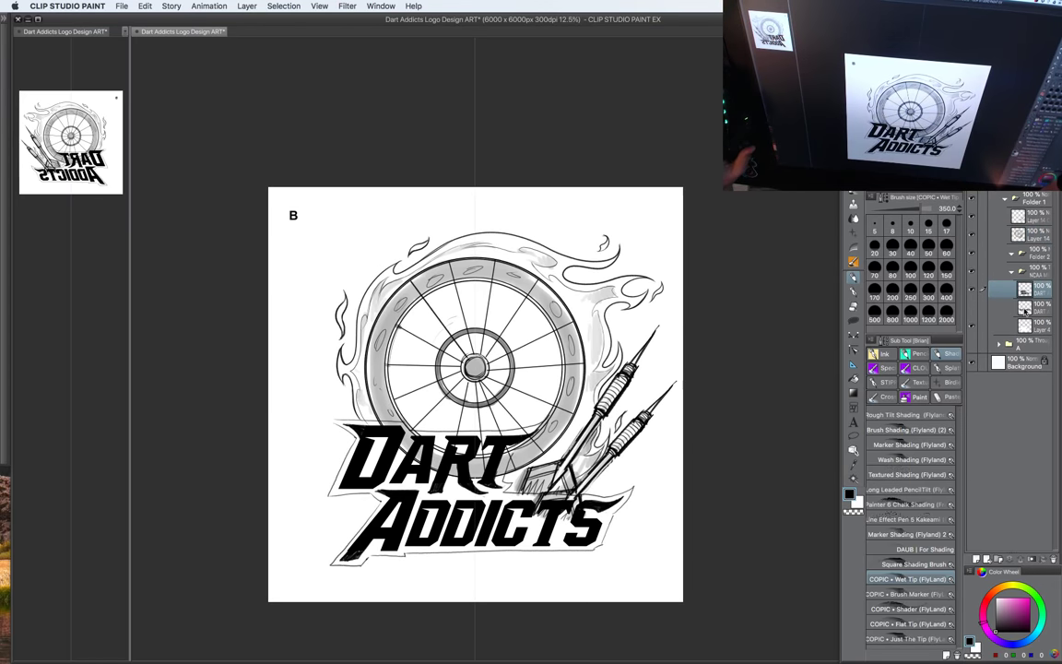
pyautogui.click(1025, 310)
pyautogui.click(853, 320)
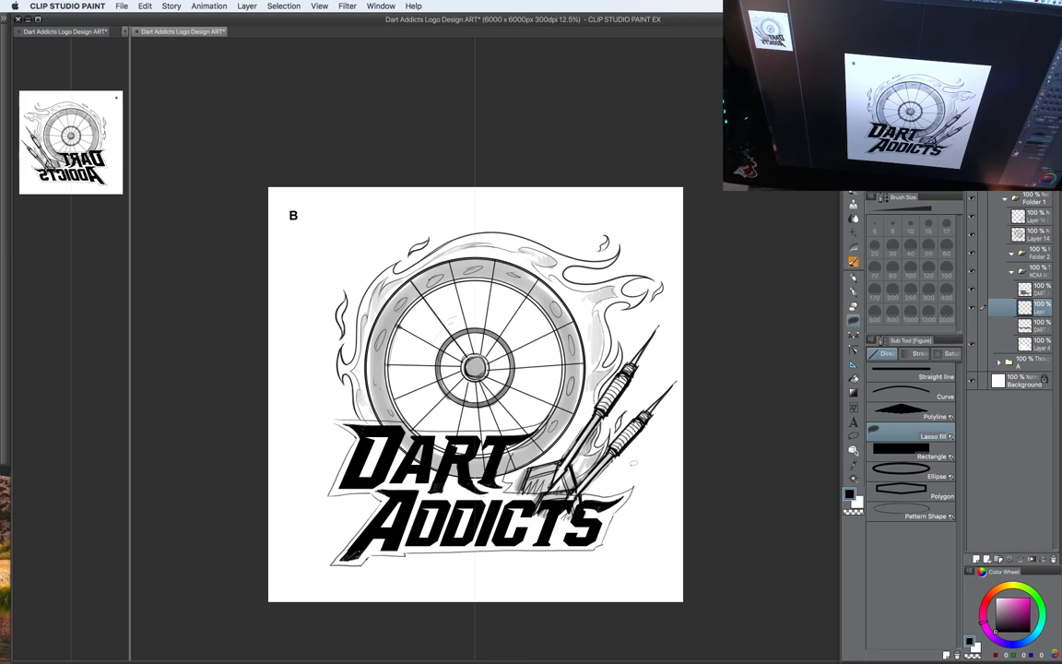
pyautogui.scroll(2, 524, 453)
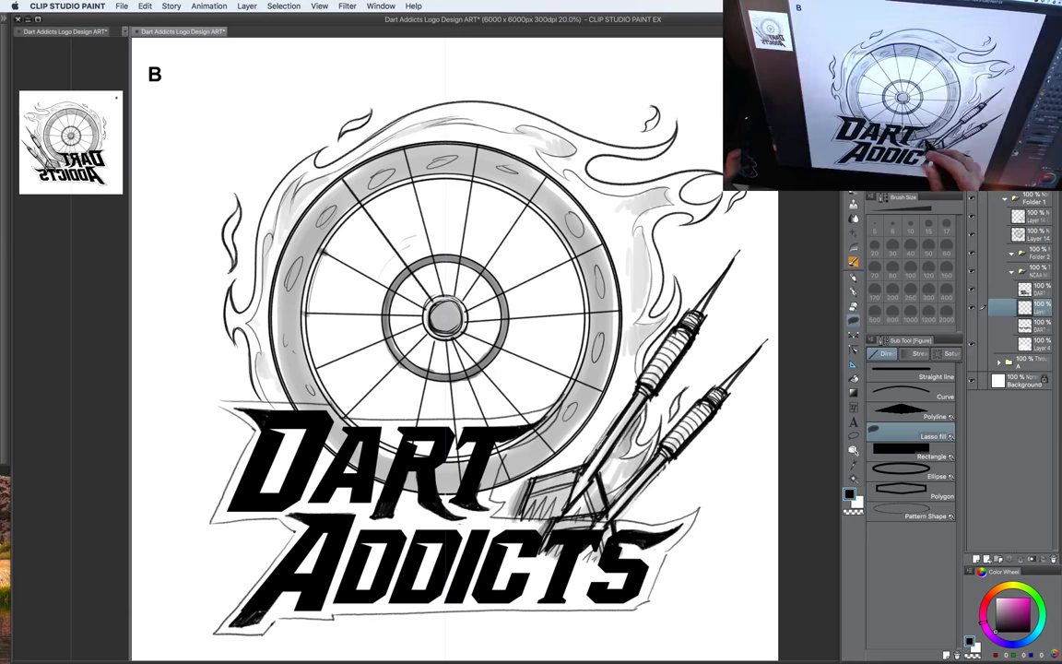
# Step: Set the drawing colour to white and lasso-fill the area behind the DART lettering on the new layer
pyautogui.click(1009, 613)
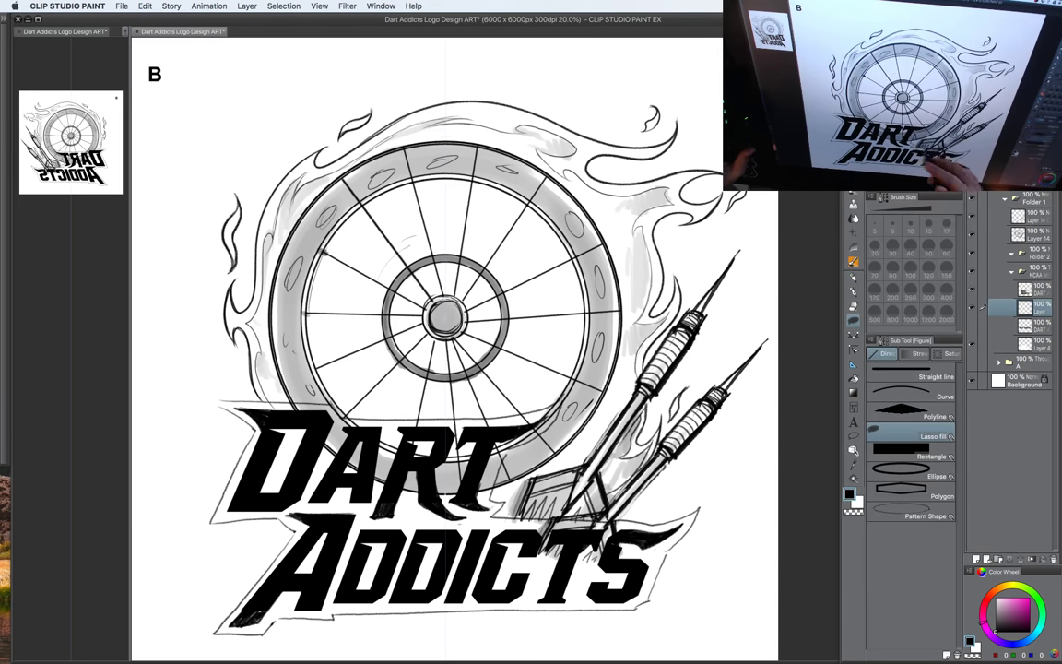
pyautogui.moveTo(1009, 613); pyautogui.dragTo(995, 597)
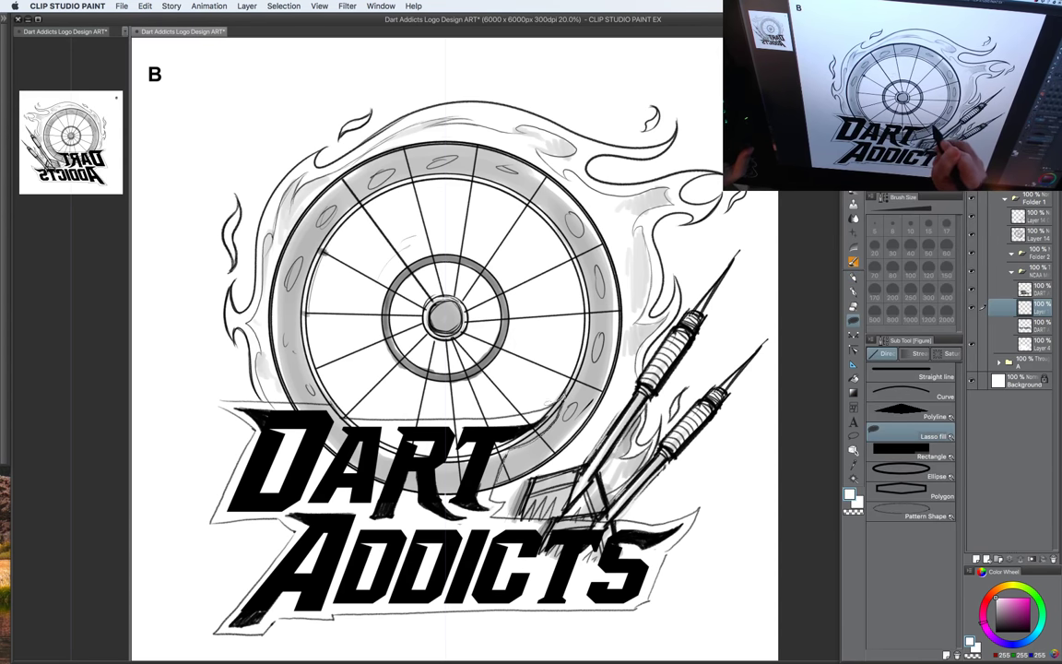
pyautogui.moveTo(505, 421)
pyautogui.mouseDown()
pyautogui.moveTo(351, 417)
pyautogui.moveTo(332, 405)
pyautogui.moveTo(225, 398)
pyautogui.moveTo(253, 431)
pyautogui.moveTo(210, 526)
pyautogui.moveTo(295, 530)
pyautogui.mouseUp()
pyautogui.moveTo(263, 470)
pyautogui.mouseDown()
pyautogui.moveTo(205, 590)
pyautogui.moveTo(276, 626)
pyautogui.moveTo(553, 616)
pyautogui.moveTo(662, 576)
pyautogui.moveTo(706, 497)
pyautogui.moveTo(634, 522)
pyautogui.moveTo(599, 514)
pyautogui.mouseUp()
pyautogui.moveTo(549, 455); pyautogui.dragTo(433, 466)
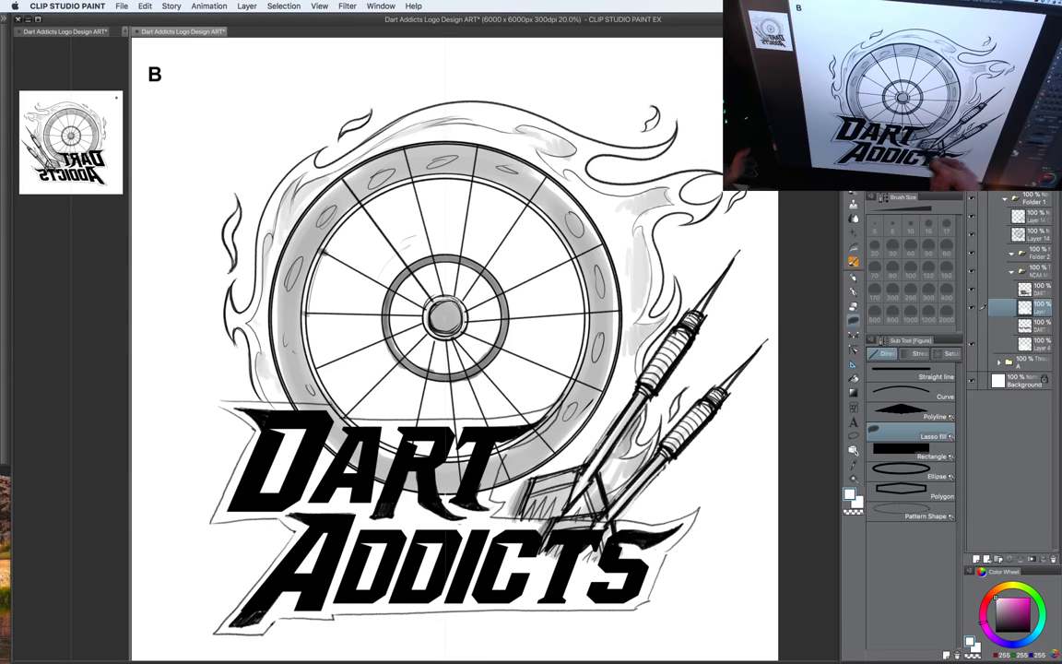
# Step: Move the folder with the DART ADDICTS lettering above the wheel artwork's Folder 1 in the layer order
pyautogui.scroll(-2, 656, 495)
pyautogui.moveTo(666, 507); pyautogui.dragTo(595, 505)
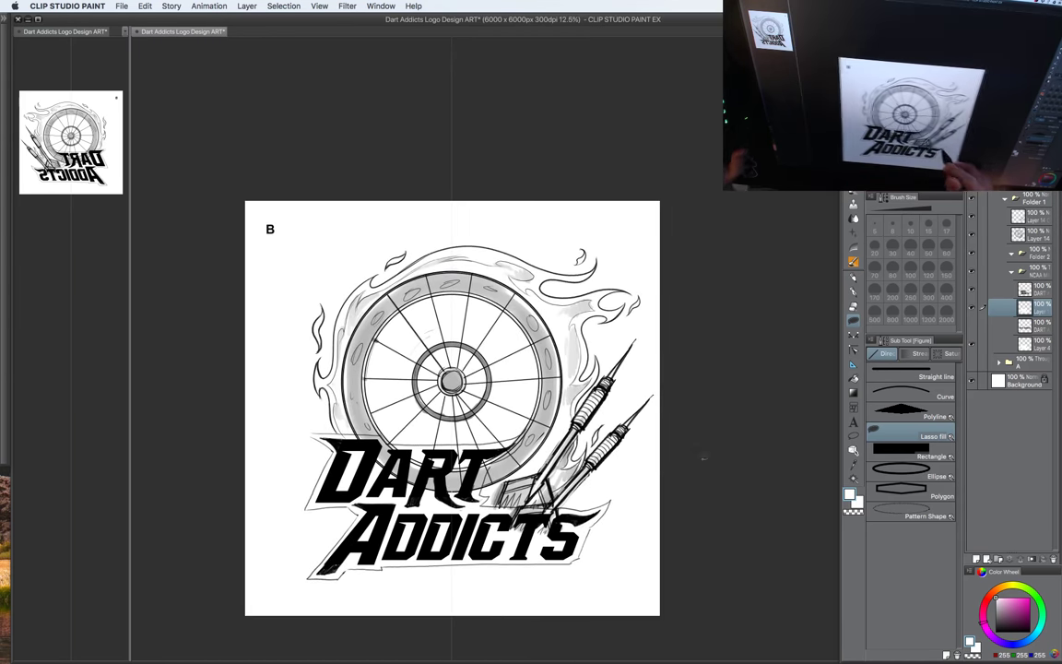
pyautogui.click(1033, 274)
pyautogui.moveTo(1032, 273); pyautogui.dragTo(1032, 193)
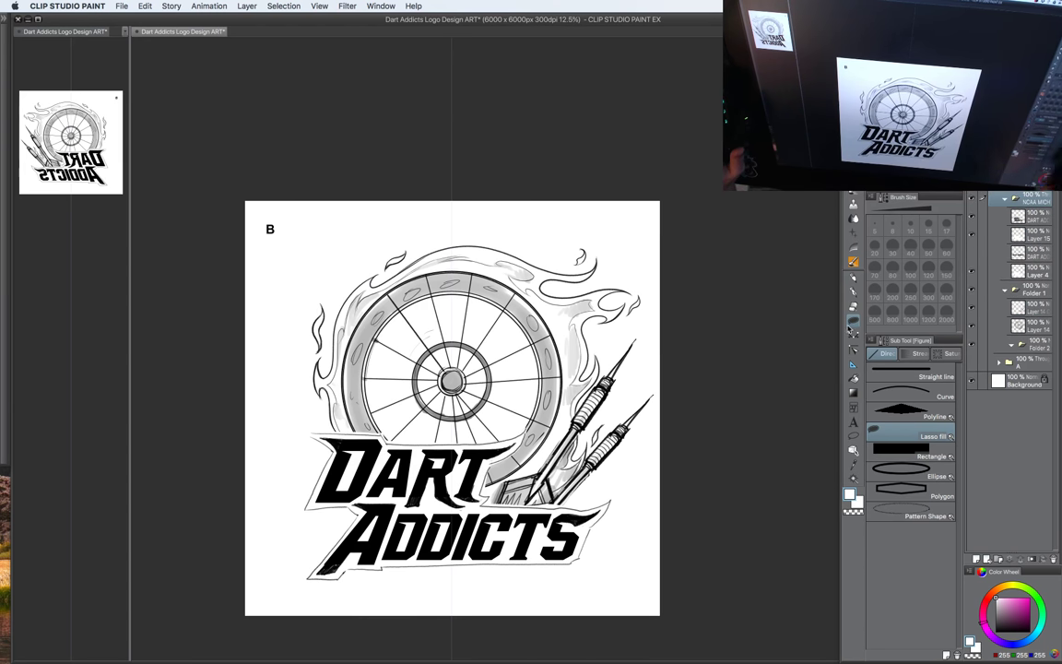
pyautogui.moveTo(688, 441); pyautogui.dragTo(663, 437)
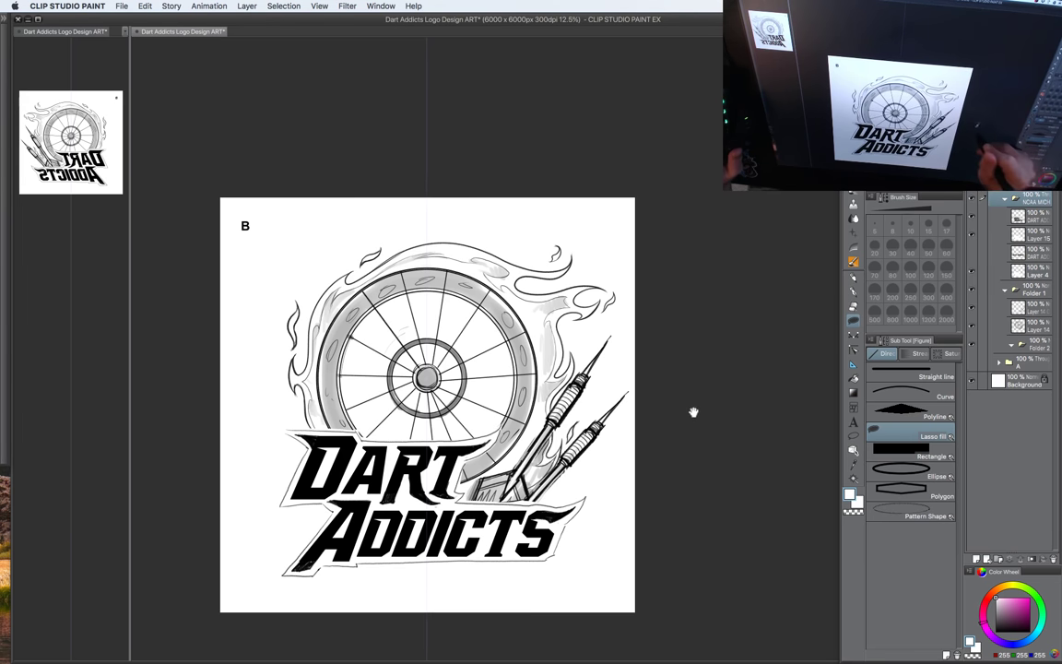
pyautogui.moveTo(694, 412); pyautogui.dragTo(700, 418)
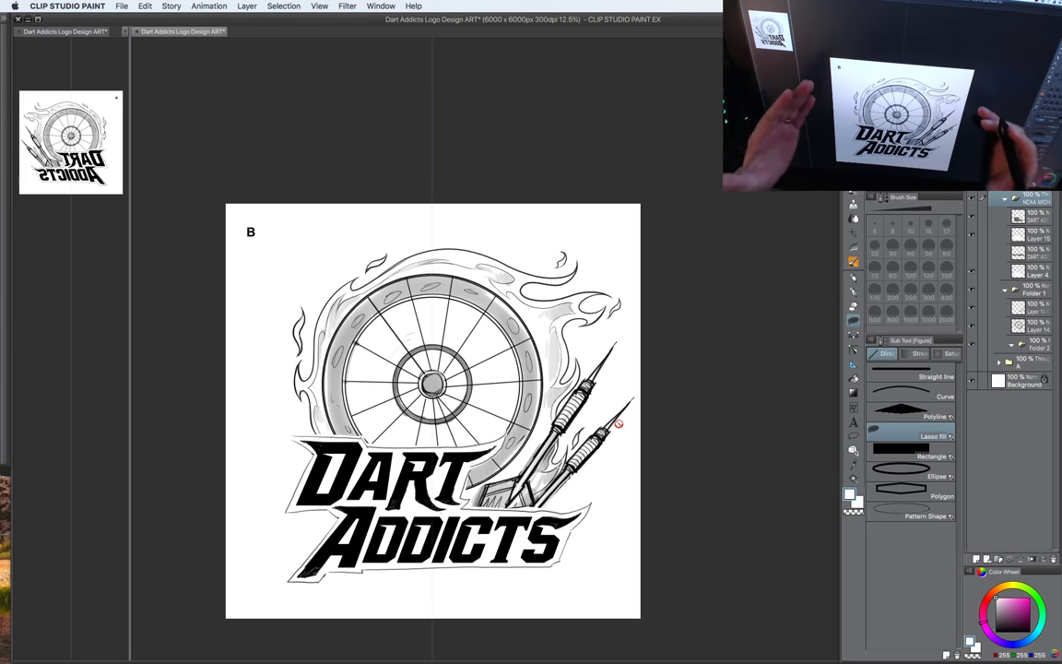
# Step: Collapse the version B layer folders and show version C of the logo in place of version B
pyautogui.click(1004, 199)
pyautogui.click(998, 145)
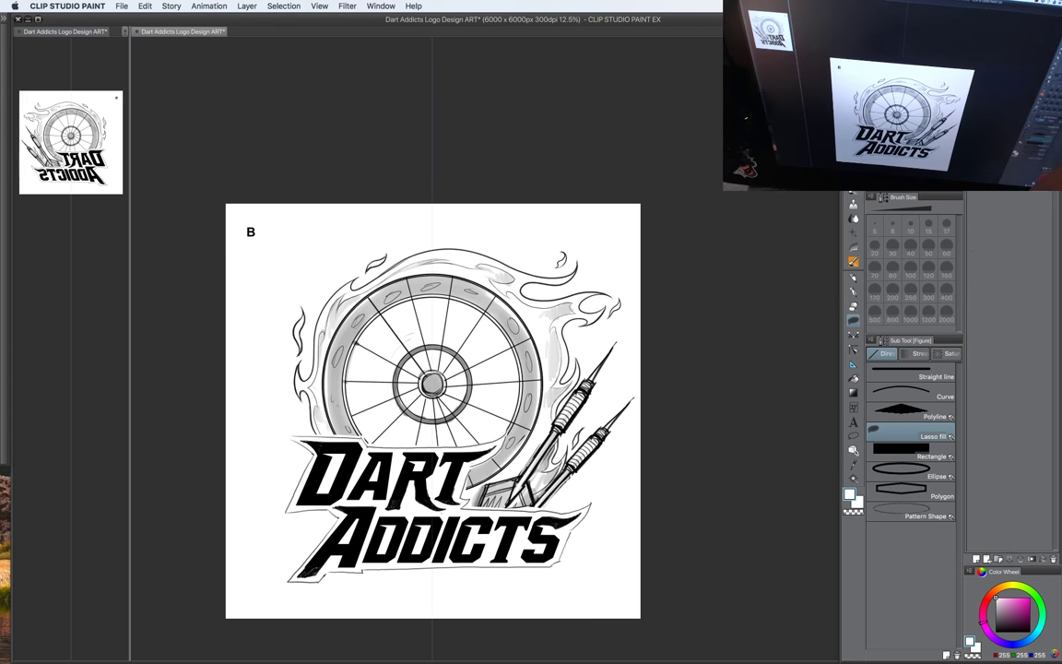
pyautogui.click(998, 165)
pyautogui.click(998, 165)
pyautogui.click(971, 158)
pyautogui.click(971, 179)
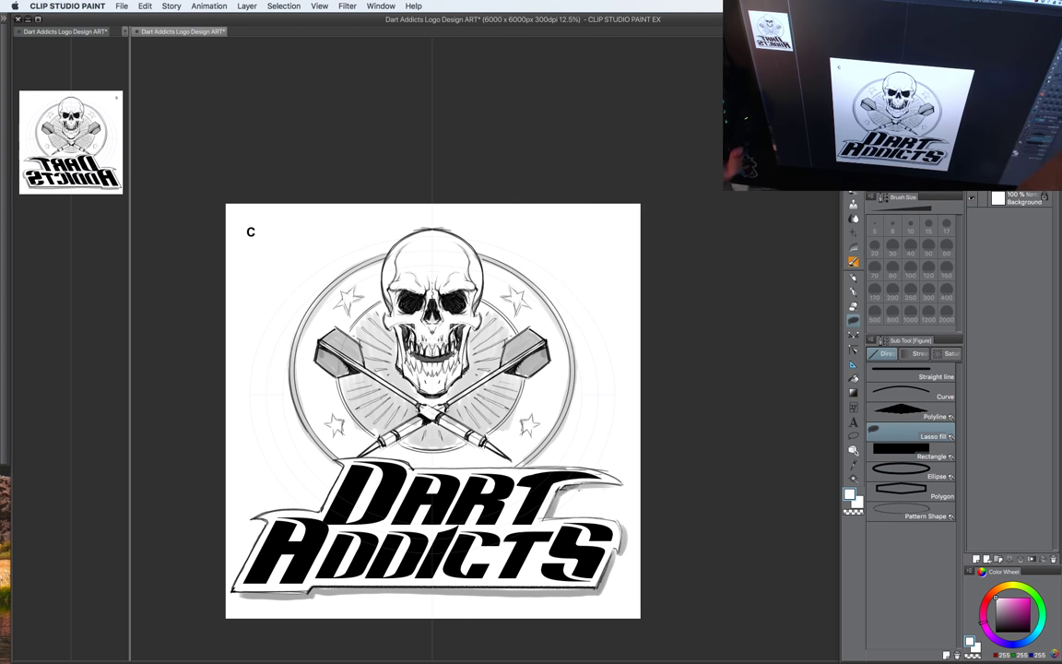
# Step: Review the logo sketches by toggling their folders' visibility, leave version C shown and hide the palettes around the canvas
pyautogui.click(971, 180)
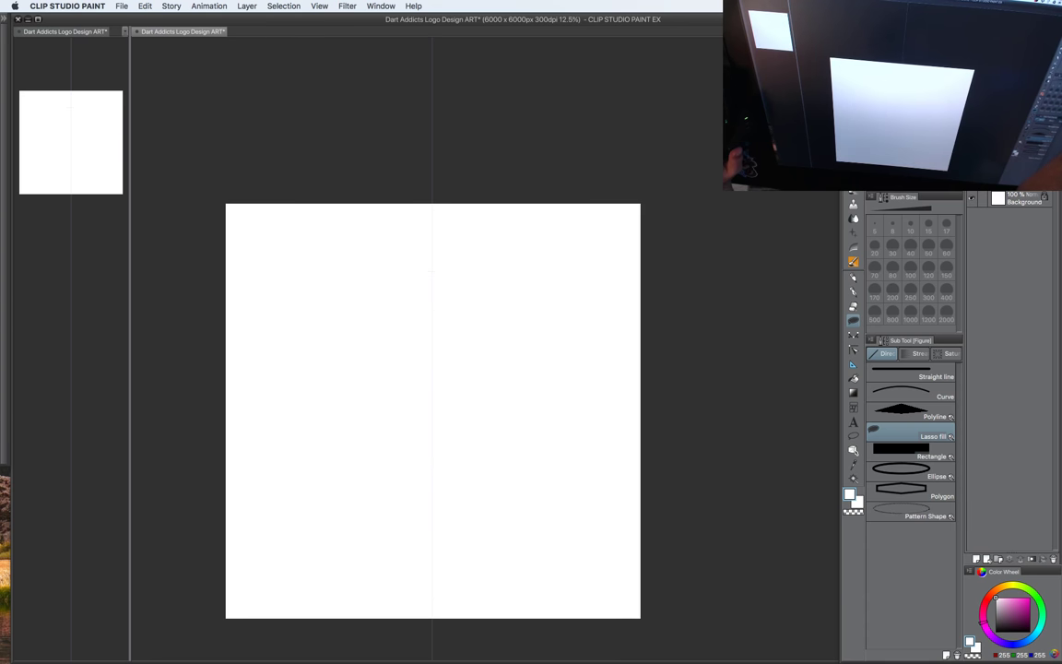
pyautogui.click(972, 180)
pyautogui.click(971, 180)
pyautogui.hotkey('ctrl', 'y')
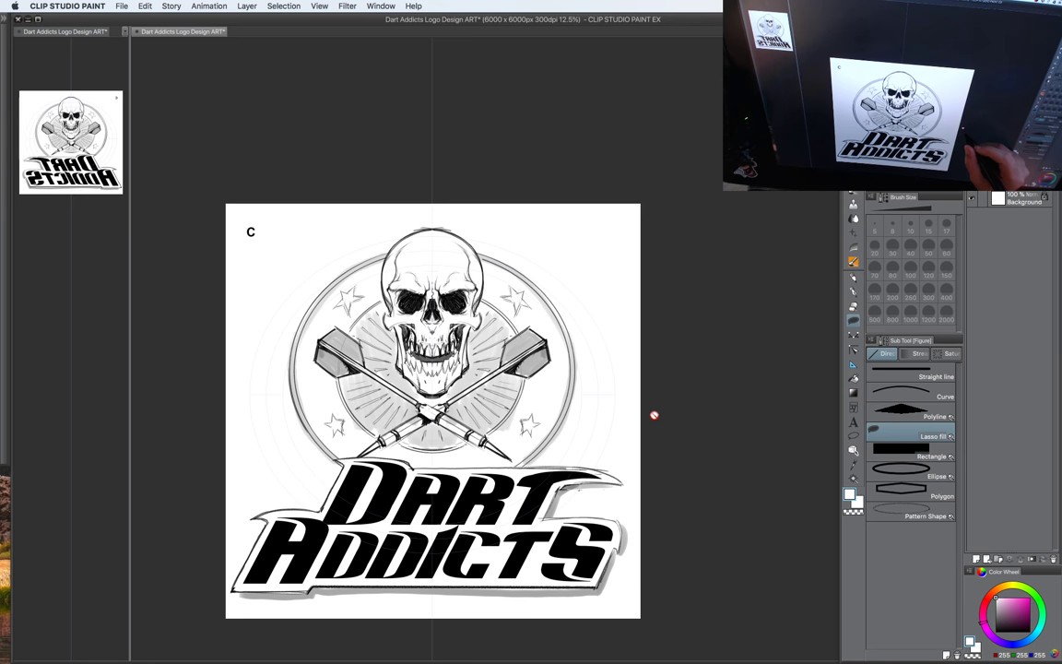
pyautogui.moveTo(654, 413); pyautogui.dragTo(686, 432)
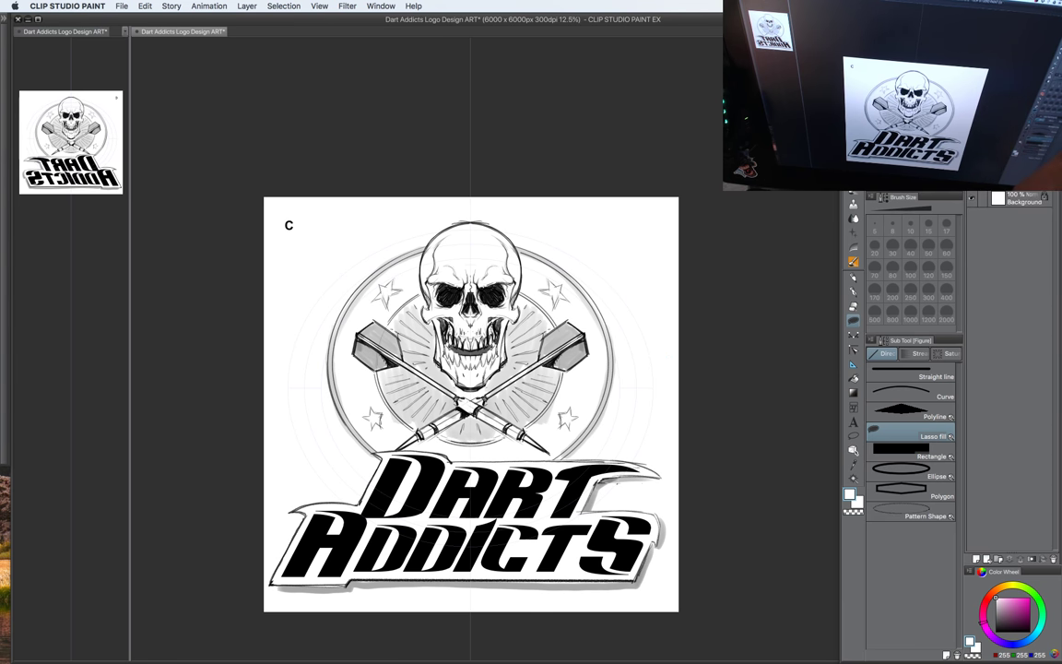
pyautogui.click(971, 138)
pyautogui.click(972, 179)
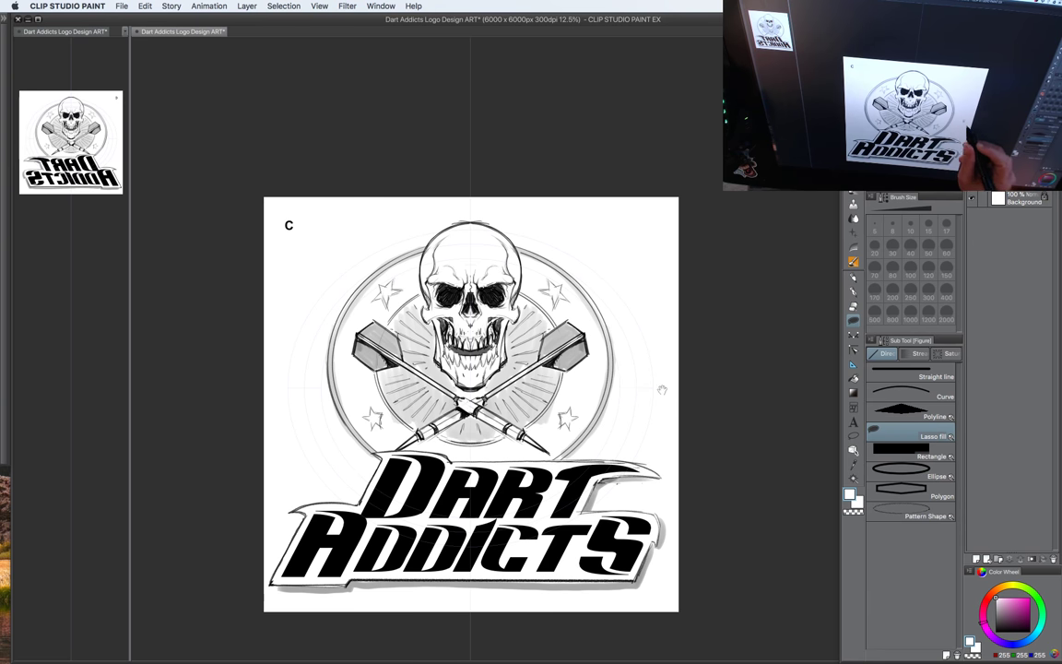
pyautogui.moveTo(659, 386); pyautogui.dragTo(642, 380)
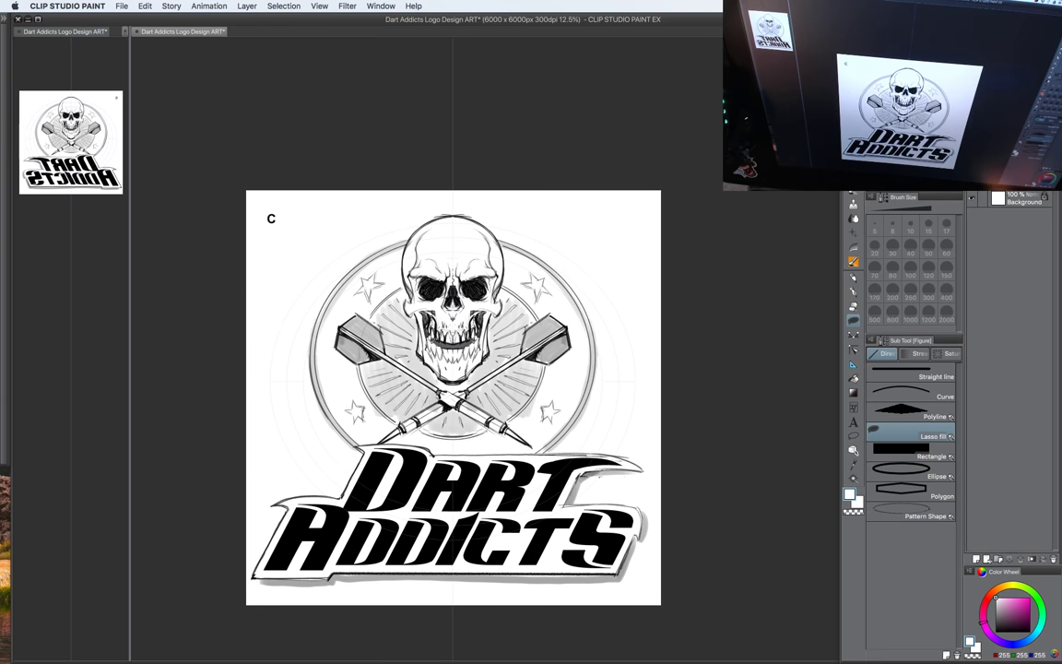
pyautogui.press('Tab')
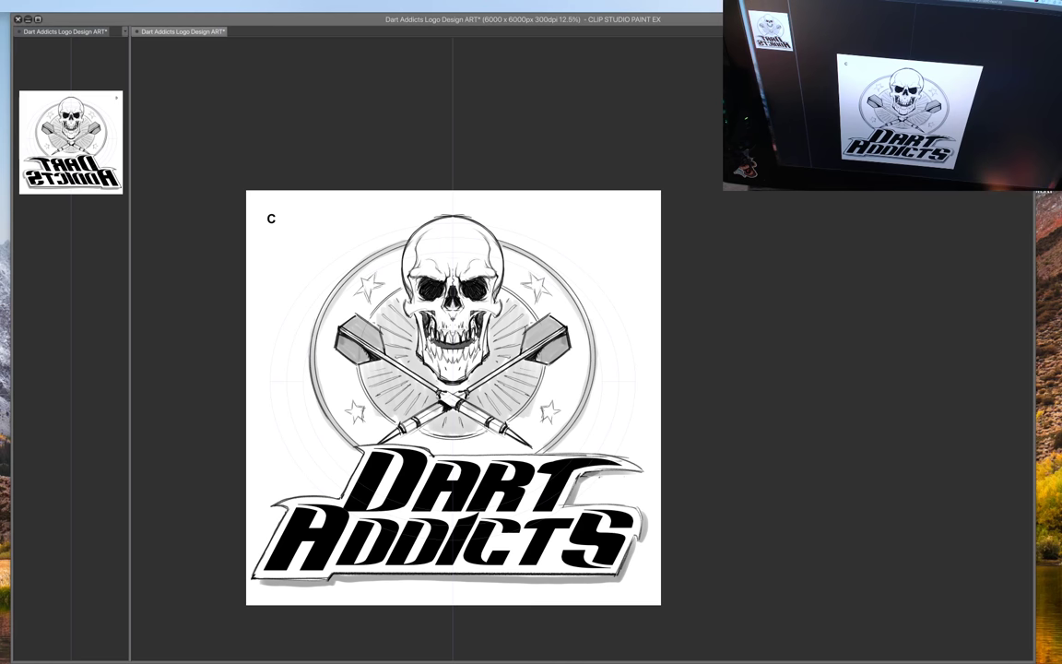